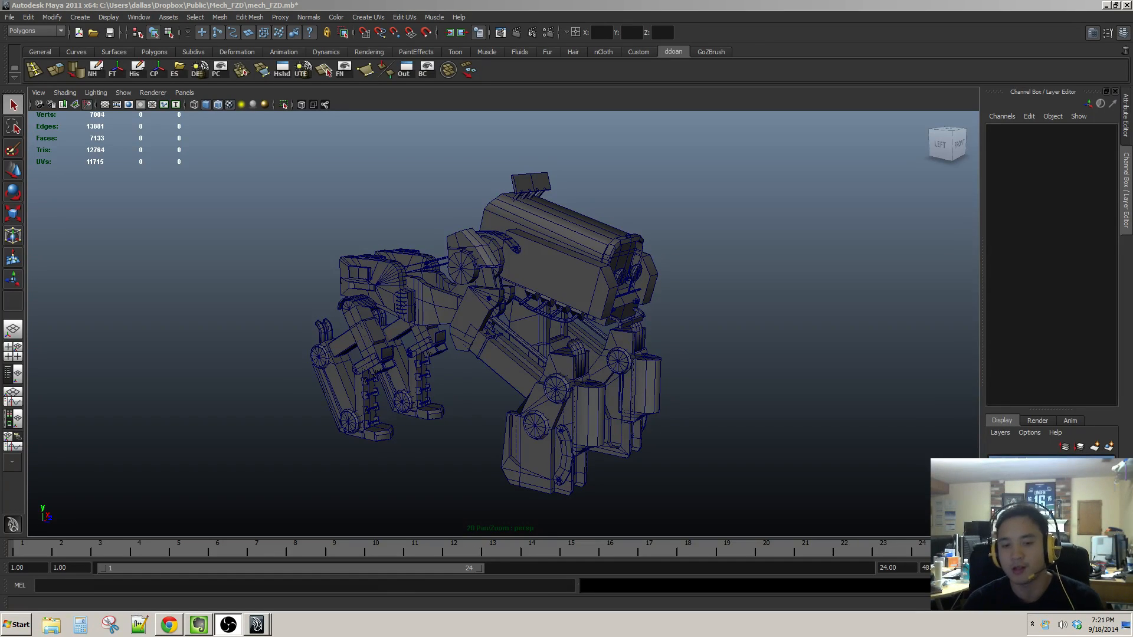
Step: Open the Outliner over the viewport and browse the scene's object list with the near front leg selected
{"action": "left_click", "coordinate": [531, 385]}
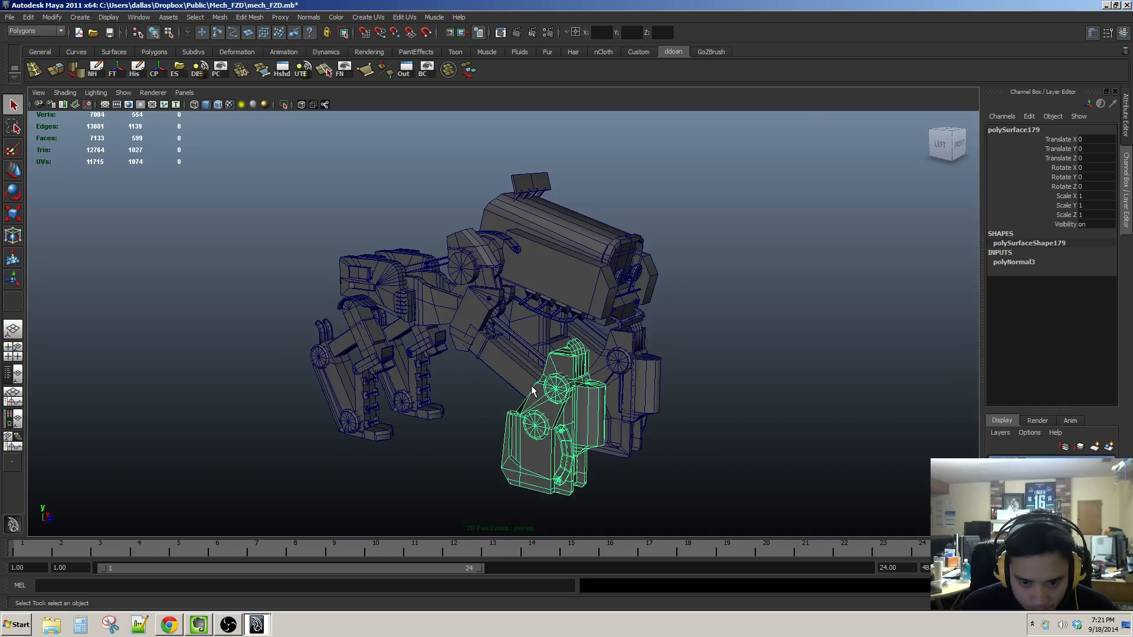
{"action": "scroll", "coordinate": [519, 372], "scroll_direction": "up", "scroll_amount": 5}
{"action": "scroll", "coordinate": [505, 369], "scroll_direction": "down", "scroll_amount": 3}
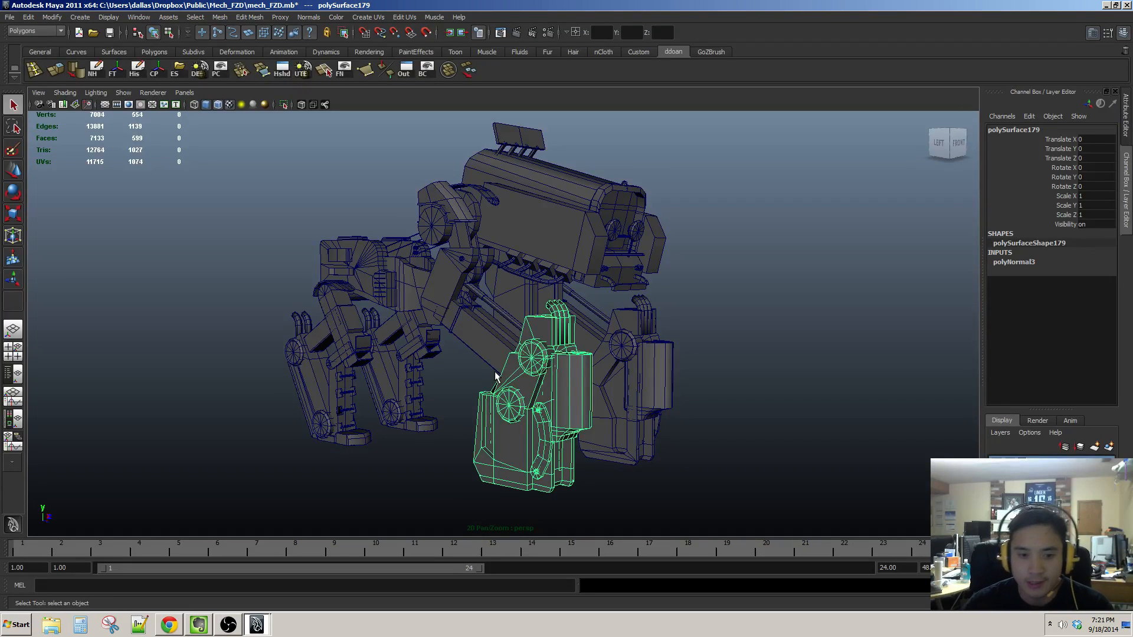
{"action": "left_click", "coordinate": [406, 72]}
{"action": "left_click_drag", "start_coordinate": [207, 164], "coordinate": [289, 169]}
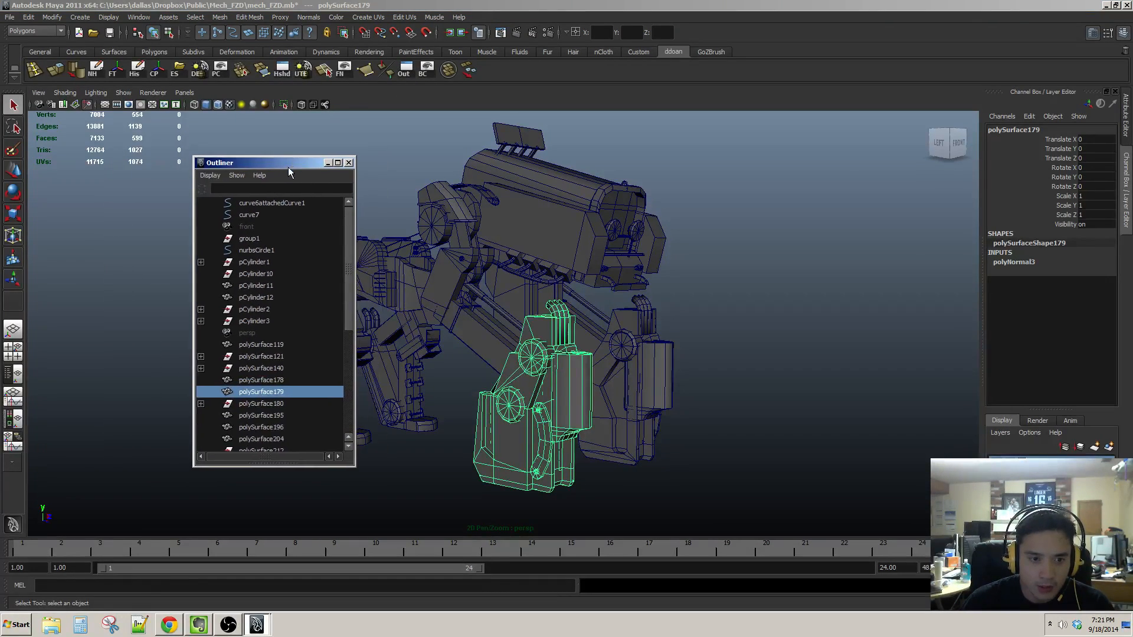
{"action": "scroll", "coordinate": [346, 219], "scroll_direction": "down", "scroll_amount": 3}
{"action": "scroll", "coordinate": [348, 215], "scroll_direction": "up", "scroll_amount": 3}
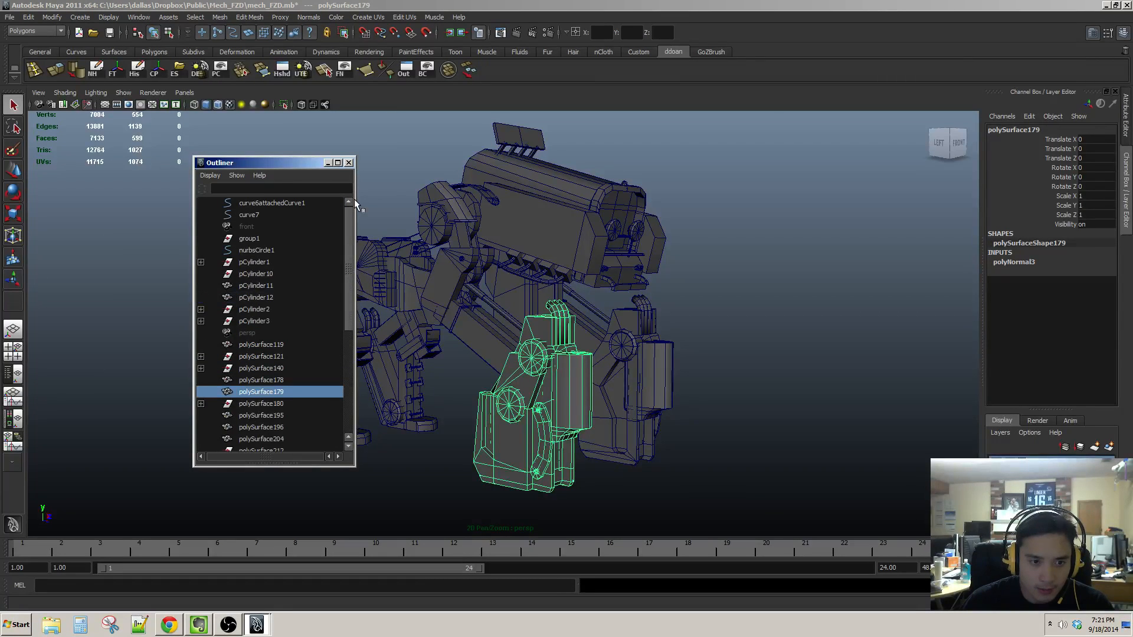
{"action": "scroll", "coordinate": [346, 260], "scroll_direction": "down", "scroll_amount": 3}
{"action": "scroll", "coordinate": [347, 247], "scroll_direction": "up", "scroll_amount": 2}
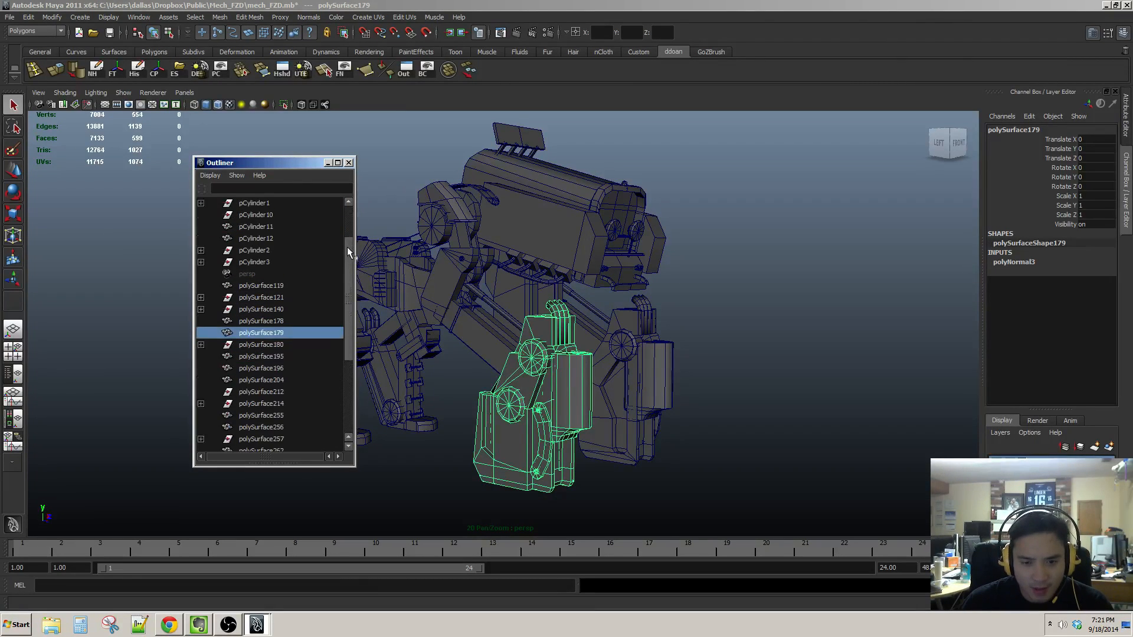
Step: Select group1 in the Outliner and make the hidden layer with the human scale figure visible
{"action": "left_click_drag", "start_coordinate": [507, 289], "coordinate": [494, 346], "text": "alt"}
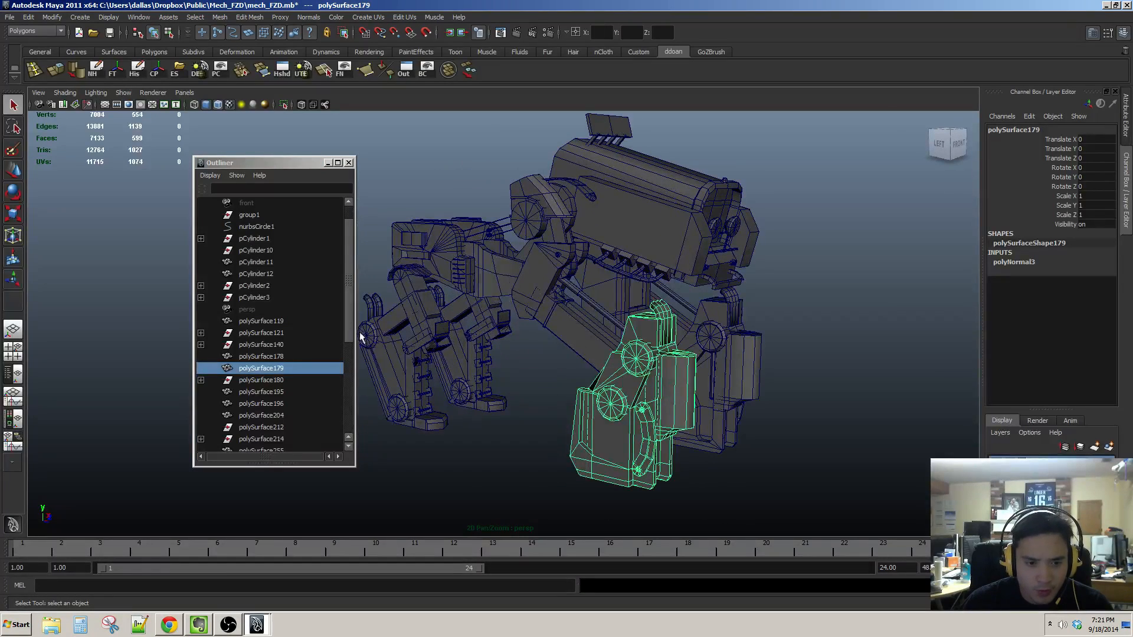
{"action": "scroll", "coordinate": [344, 256], "scroll_direction": "up", "scroll_amount": 1}
{"action": "left_click", "coordinate": [250, 238]}
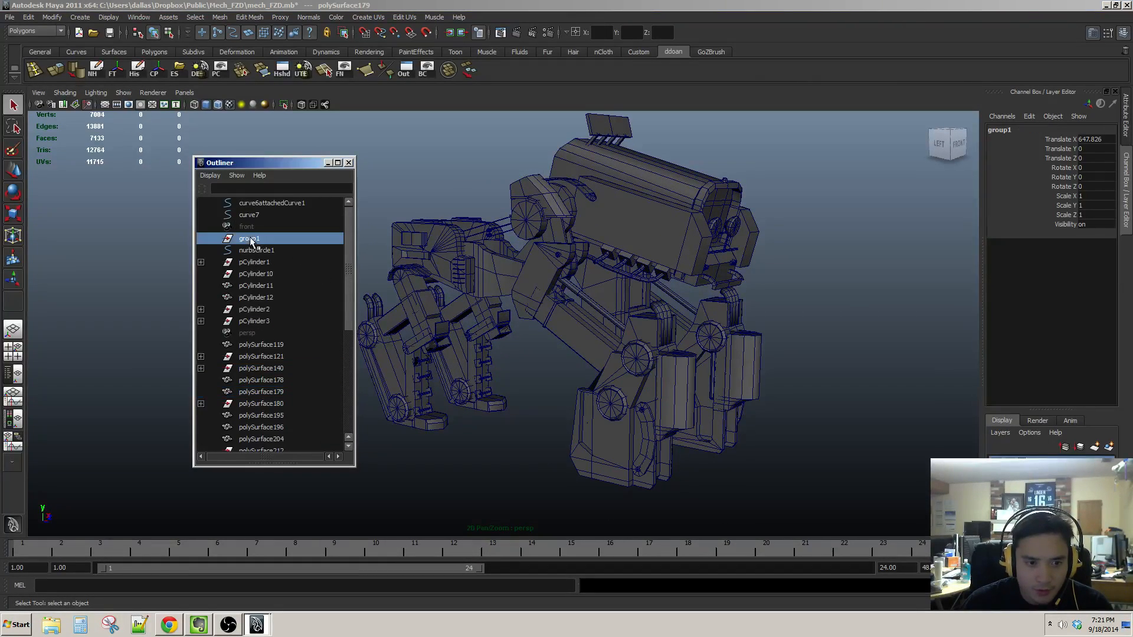
{"action": "left_click", "coordinate": [995, 470]}
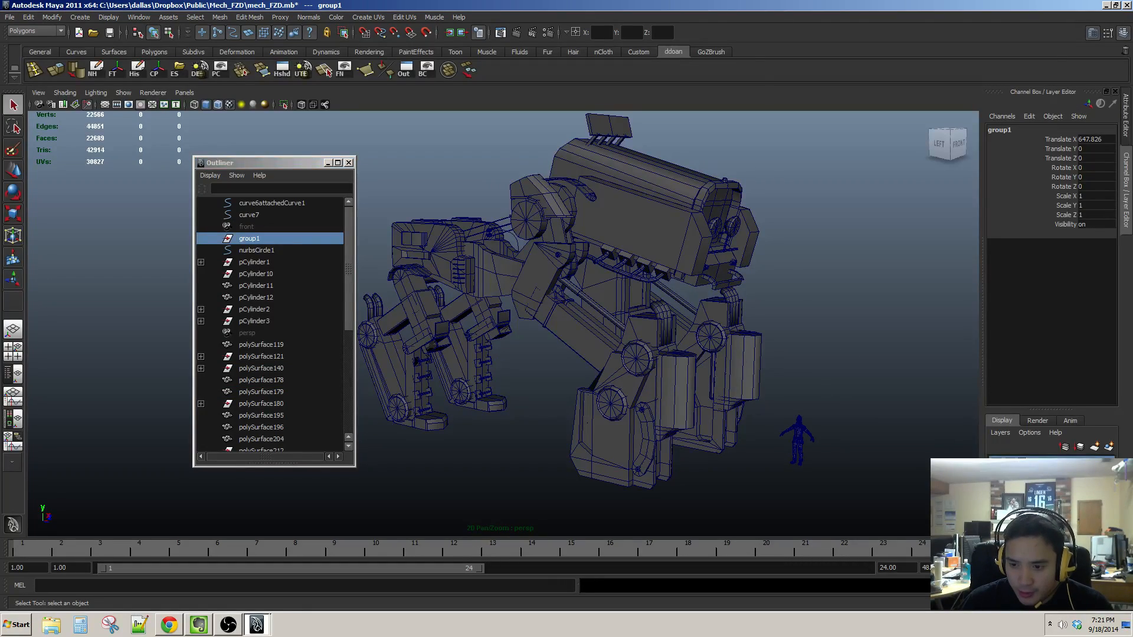
{"action": "scroll", "coordinate": [710, 400], "scroll_direction": "down", "scroll_amount": 4}
{"action": "scroll", "coordinate": [703, 399], "scroll_direction": "up", "scroll_amount": 2}
{"action": "left_click_drag", "start_coordinate": [655, 400], "coordinate": [664, 372], "text": "alt"}
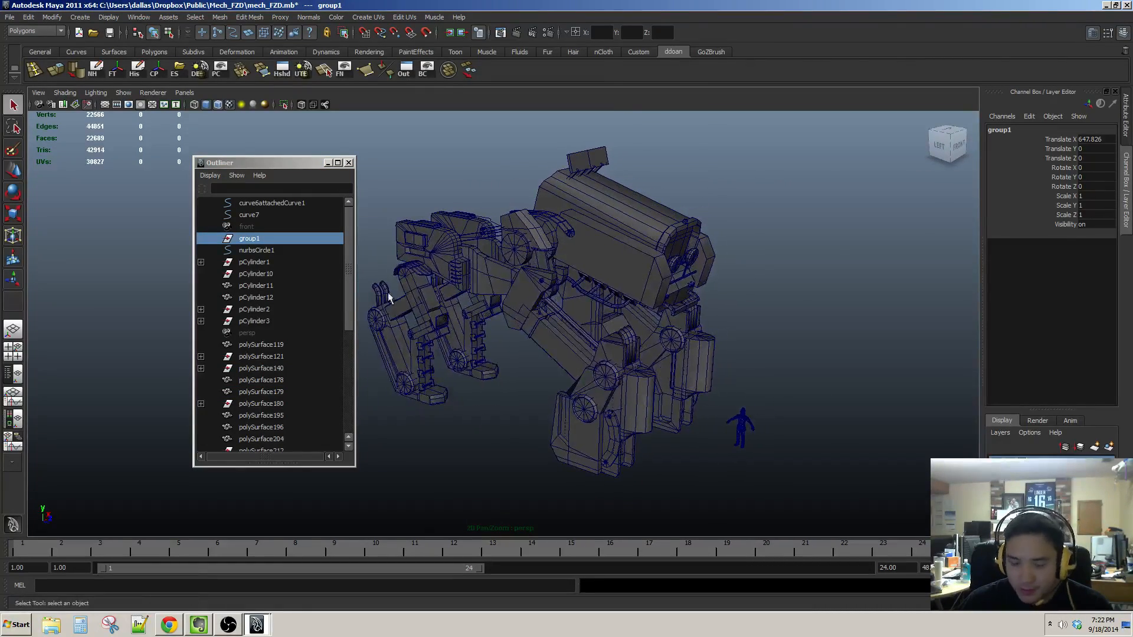
Step: Delete the leftover curves curve6attachedCurve1 and curve7 near the mech's rear body
{"action": "left_click", "coordinate": [265, 203]}
{"action": "left_click_drag", "start_coordinate": [596, 241], "coordinate": [455, 259], "text": "alt"}
{"action": "scroll", "coordinate": [577, 278], "scroll_direction": "up", "scroll_amount": 3}
{"action": "middle_click_drag", "start_coordinate": [611, 269], "coordinate": [577, 289], "text": "alt"}
{"action": "scroll", "coordinate": [577, 291], "scroll_direction": "up", "scroll_amount": 2}
{"action": "left_click_drag", "start_coordinate": [577, 292], "coordinate": [451, 306], "text": "alt"}
{"action": "right_click_drag", "start_coordinate": [451, 305], "coordinate": [536, 310], "text": "alt"}
{"action": "left_click_drag", "start_coordinate": [535, 309], "coordinate": [704, 214], "text": "alt"}
{"action": "left_click_drag", "start_coordinate": [735, 282], "coordinate": [758, 280], "text": "alt"}
{"action": "left_click", "coordinate": [535, 235]}
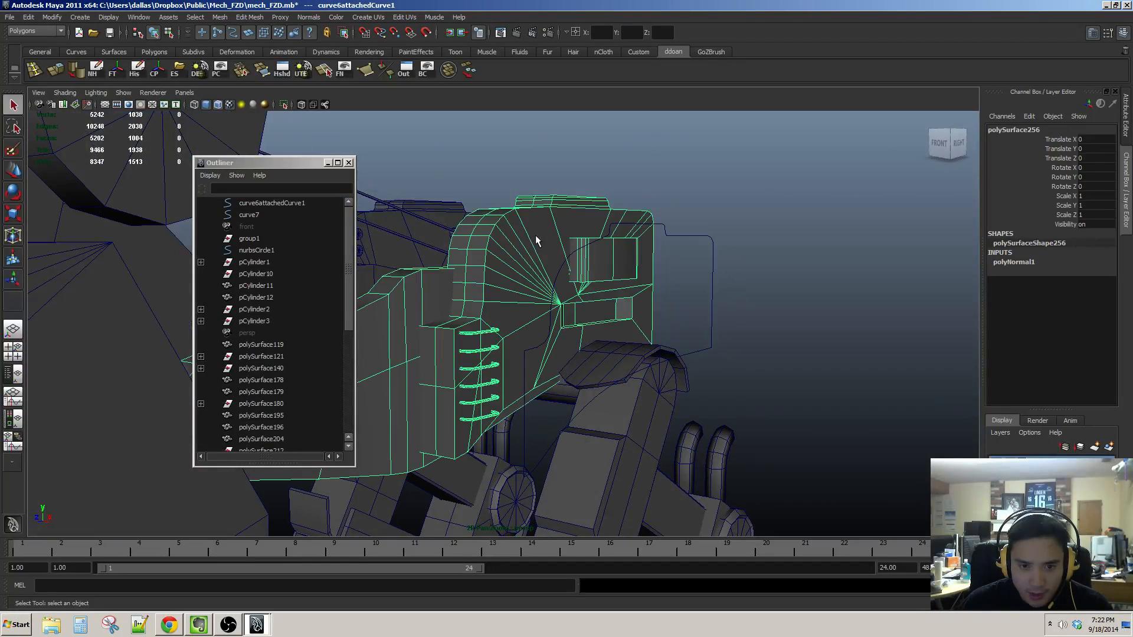
{"action": "left_click_drag", "start_coordinate": [721, 211], "coordinate": [690, 249]}
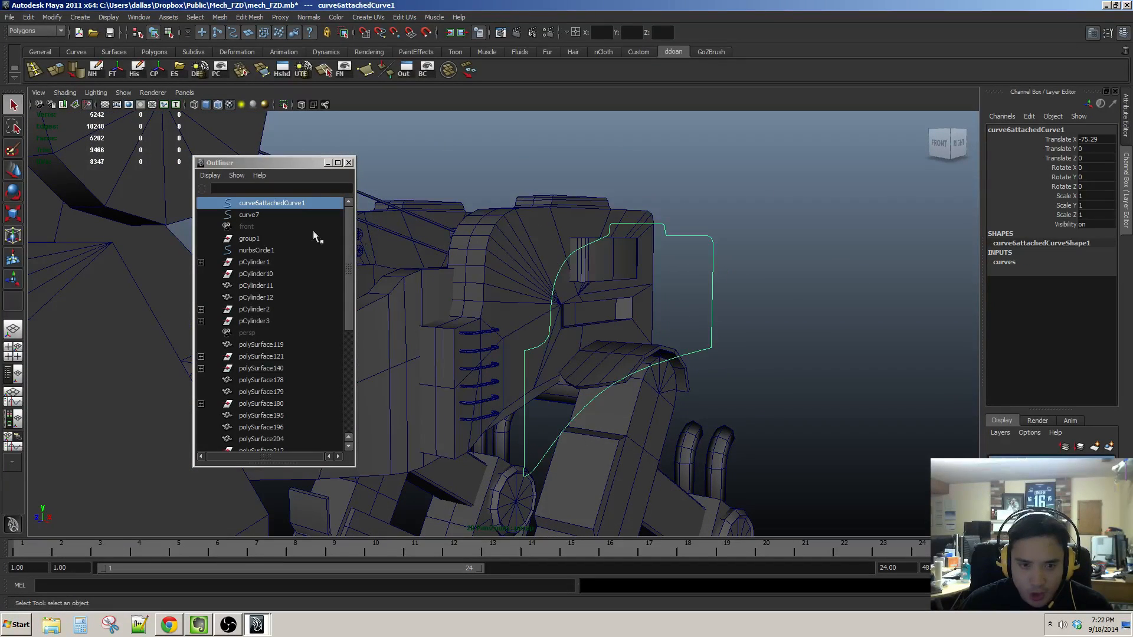
{"action": "left_click", "coordinate": [286, 214], "text": "ctrl"}
{"action": "left_click_drag", "start_coordinate": [531, 295], "coordinate": [651, 277], "text": "alt"}
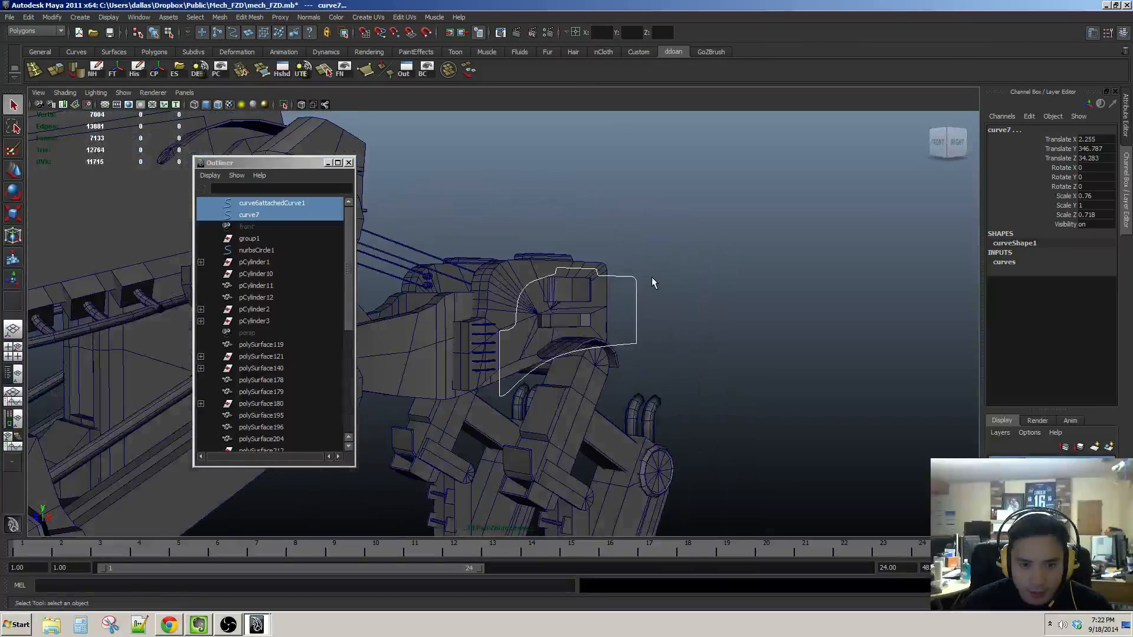
{"action": "key", "text": "Delete"}
Step: Delete the leftover nurbsCircle1 and group1 nodes from the scene
{"action": "left_click", "coordinate": [250, 227]}
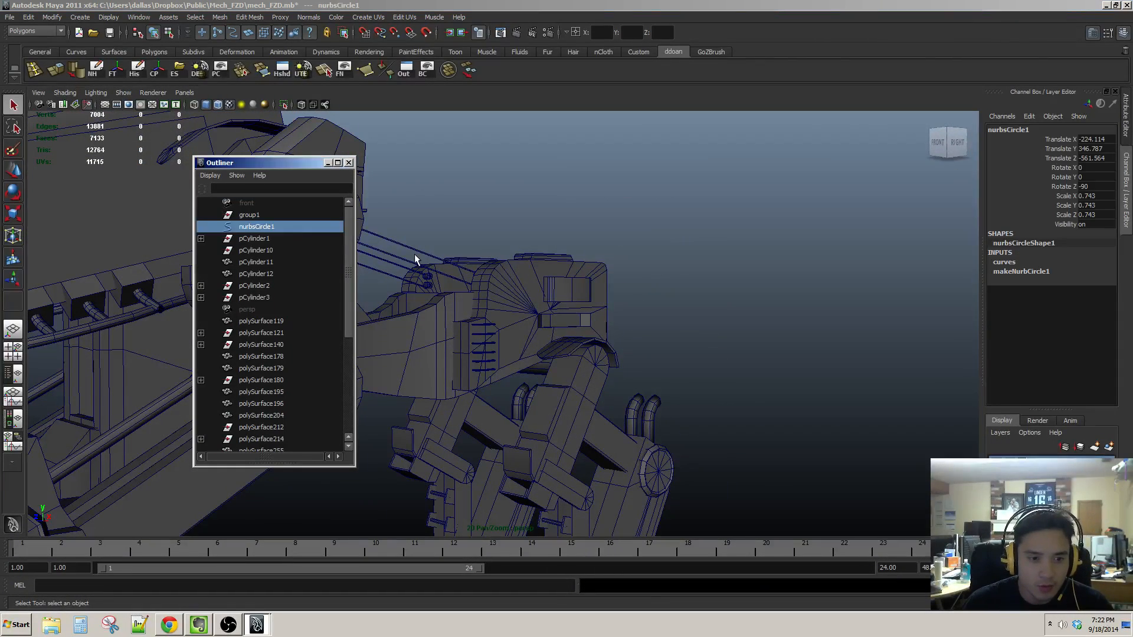
{"action": "key", "text": "Delete"}
{"action": "left_click", "coordinate": [249, 215]}
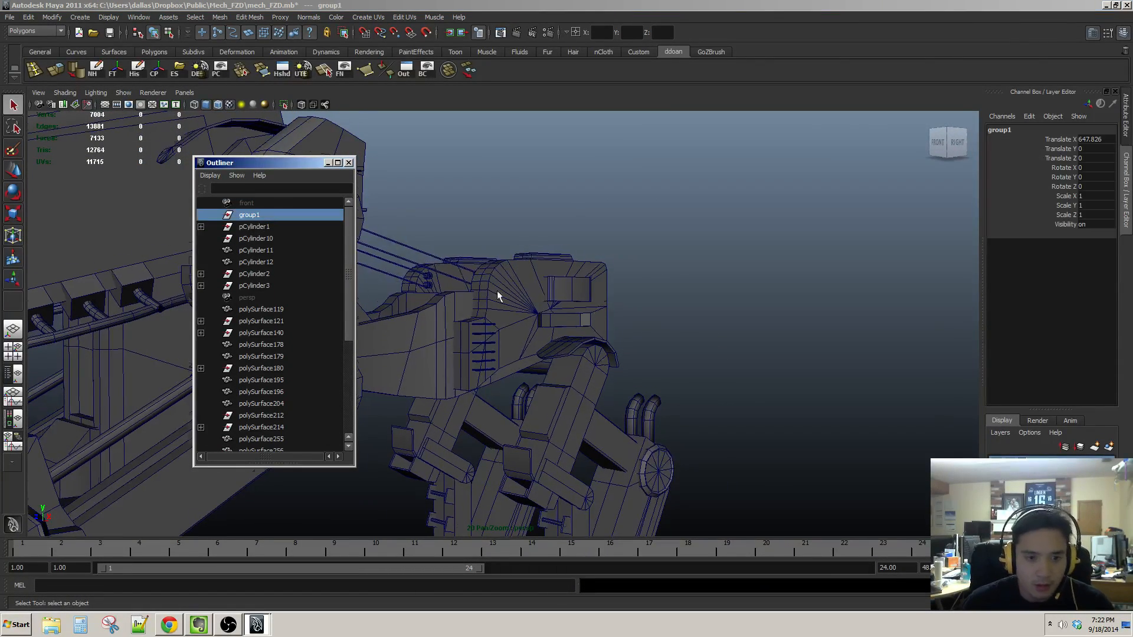
{"action": "left_click_drag", "start_coordinate": [497, 290], "coordinate": [494, 321], "text": "alt"}
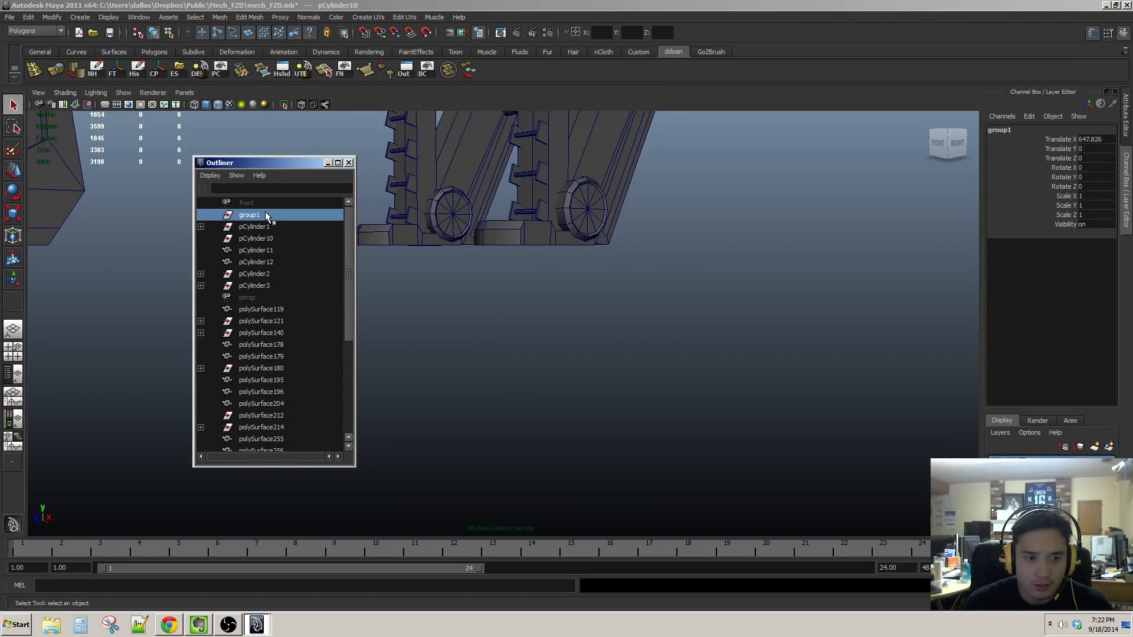
{"action": "key", "text": "Delete"}
{"action": "key", "text": "Up"}
Step: Check pCylinder1 in wireframe display and delete it together with pCylinder10
{"action": "left_click", "coordinate": [247, 216]}
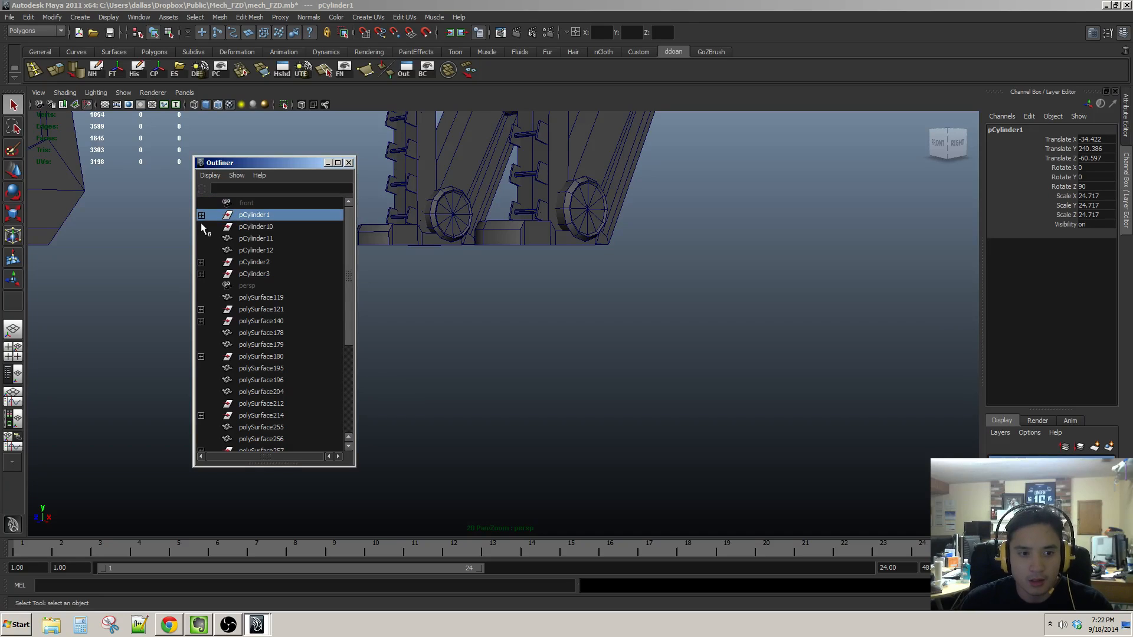
{"action": "left_click", "coordinate": [201, 215]}
{"action": "left_click", "coordinate": [201, 215]}
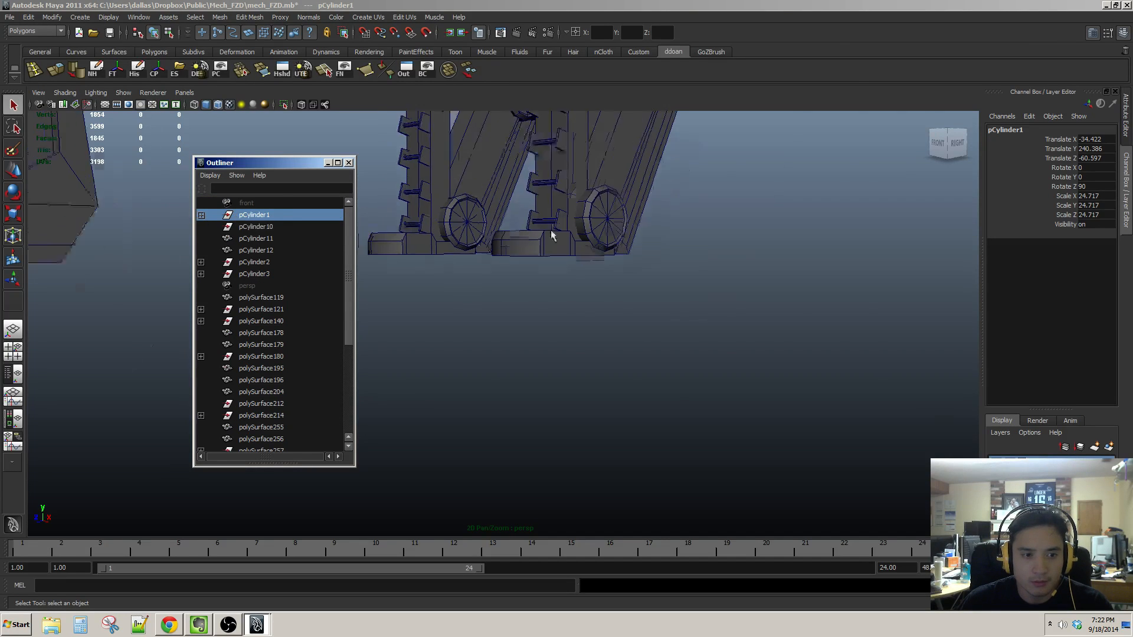
{"action": "key", "text": "f"}
{"action": "scroll", "coordinate": [500, 367], "scroll_direction": "down", "scroll_amount": 8}
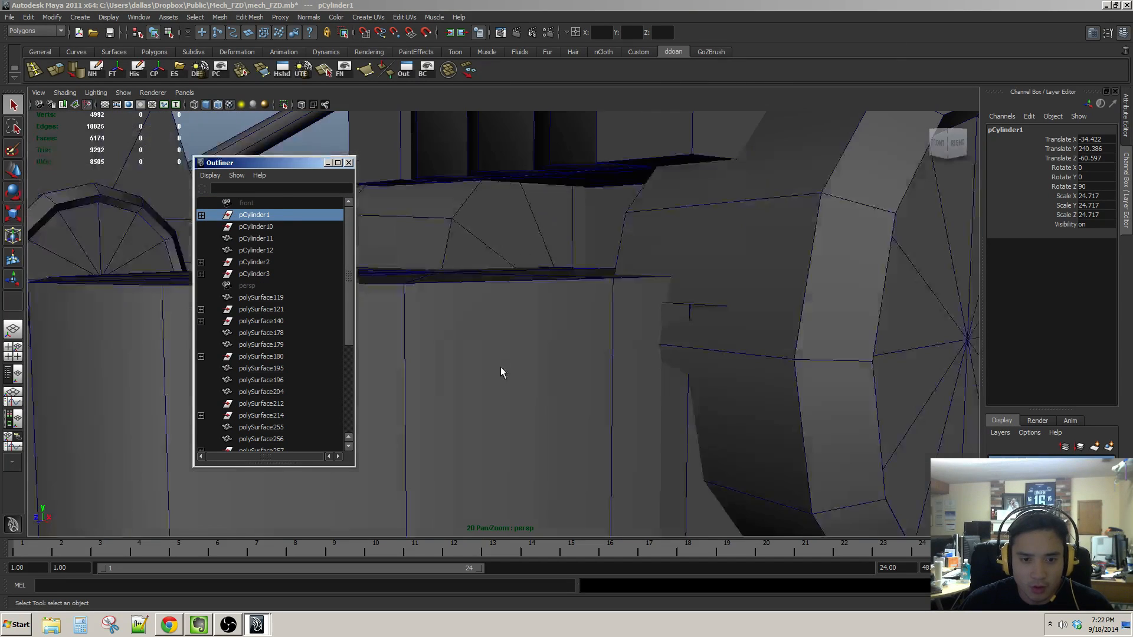
{"action": "mouse_move", "coordinate": [500, 366]}
{"action": "left_mouse_down", "text": "alt"}
{"action": "mouse_move", "coordinate": [523, 352]}
{"action": "mouse_move", "coordinate": [572, 349]}
{"action": "mouse_move", "coordinate": [582, 363]}
{"action": "mouse_move", "coordinate": [661, 338]}
{"action": "left_mouse_up", "text": "alt"}
{"action": "scroll", "coordinate": [572, 349], "scroll_direction": "down", "scroll_amount": 5}
{"action": "scroll", "coordinate": [578, 363], "scroll_direction": "up", "scroll_amount": 5}
{"action": "key", "text": "4"}
{"action": "scroll", "coordinate": [657, 343], "scroll_direction": "up", "scroll_amount": 2}
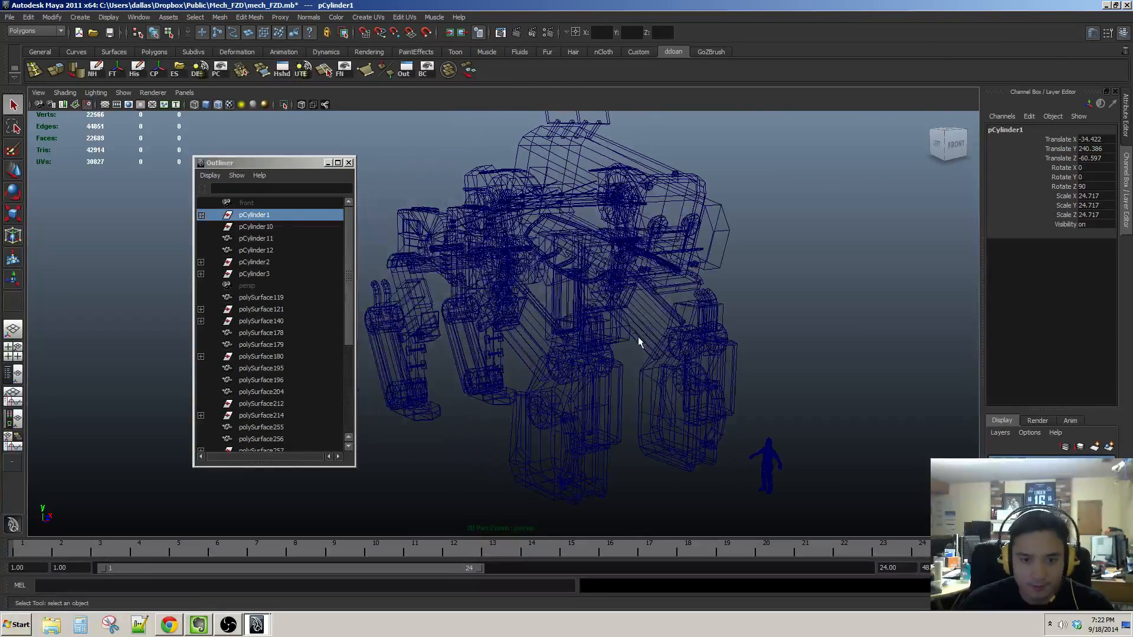
{"action": "left_click", "coordinate": [274, 225], "text": "ctrl"}
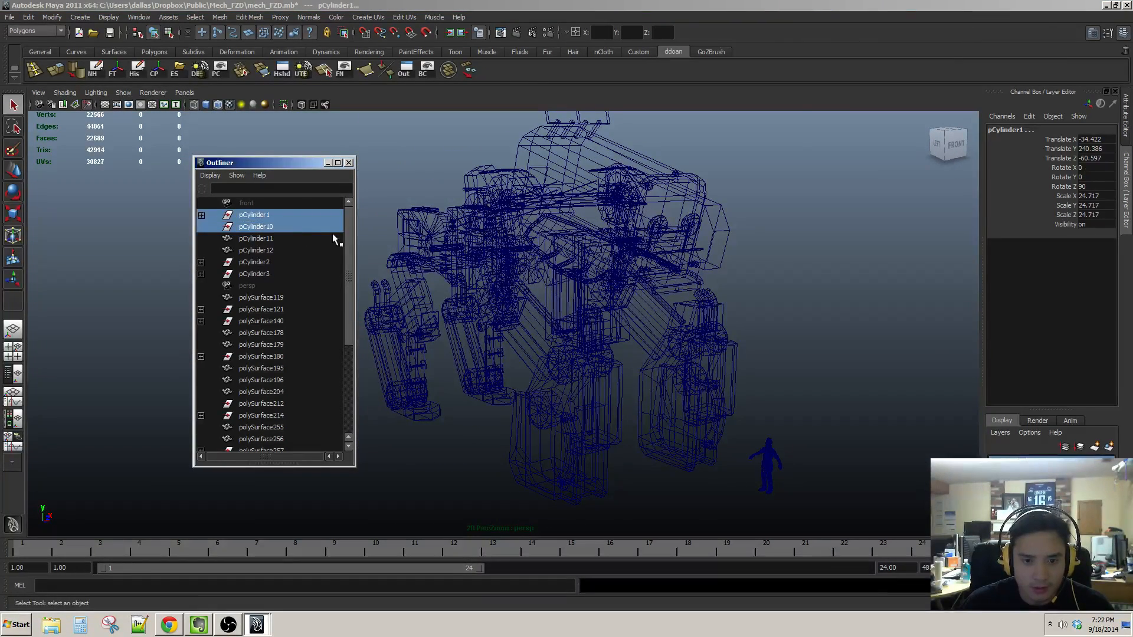
{"action": "key", "text": "Delete"}
Step: Select all the mech's meshes, delete their construction history and clear the selection
{"action": "scroll", "coordinate": [725, 284], "scroll_direction": "down", "scroll_amount": 3}
{"action": "left_click_drag", "start_coordinate": [725, 285], "coordinate": [561, 236], "text": "alt"}
{"action": "left_click_drag", "start_coordinate": [478, 189], "coordinate": [787, 482]}
{"action": "left_click_drag", "start_coordinate": [708, 383], "coordinate": [603, 311], "text": "alt"}
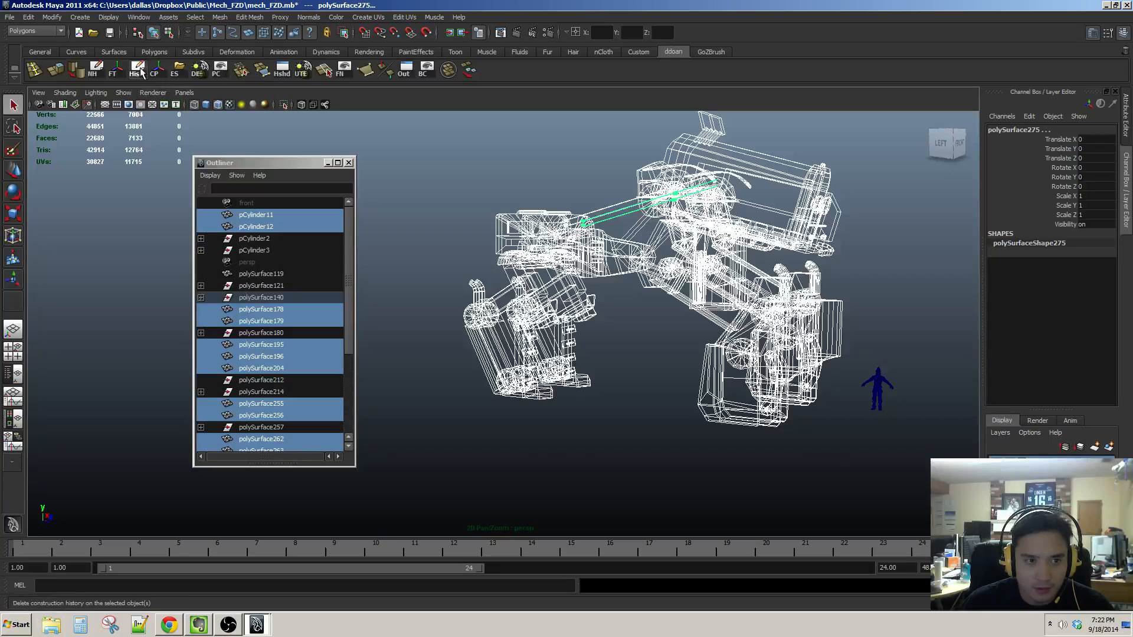
{"action": "left_click", "coordinate": [443, 190]}
Step: Delete the leftover pCylinder2 and pCylinder3 nodes from the scene
{"action": "left_click", "coordinate": [260, 227]}
{"action": "left_click", "coordinate": [267, 239]}
{"action": "left_click_drag", "start_coordinate": [519, 289], "coordinate": [455, 263], "text": "alt"}
{"action": "key", "text": "Delete"}
{"action": "left_click", "coordinate": [263, 238]}
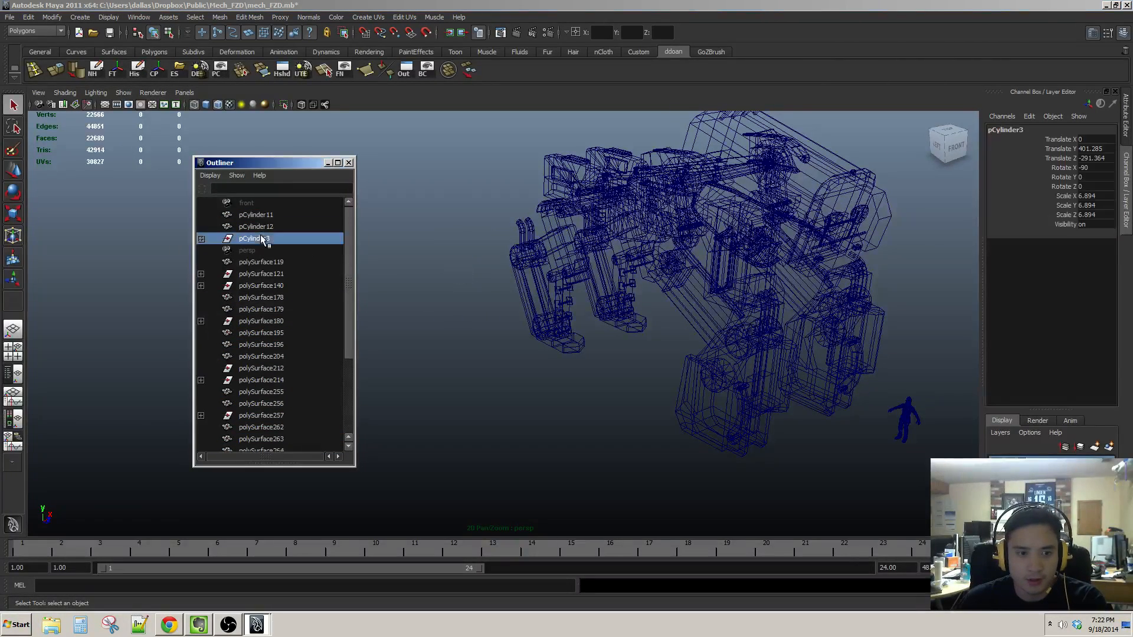
{"action": "key", "text": "Delete"}
Step: Rename the mech's head mesh, polySurface264, as mech_Head
{"action": "left_click_drag", "start_coordinate": [389, 274], "coordinate": [628, 235], "text": "alt"}
{"action": "left_click", "coordinate": [627, 235]}
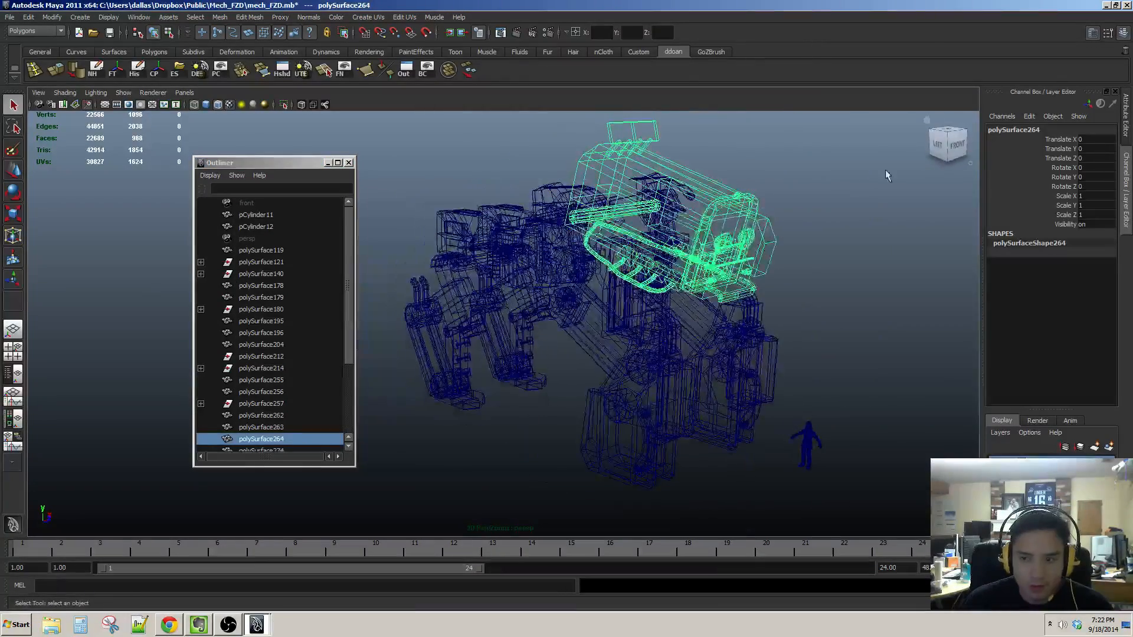
{"action": "left_click", "coordinate": [1025, 131]}
{"action": "type", "text": "mech_"}
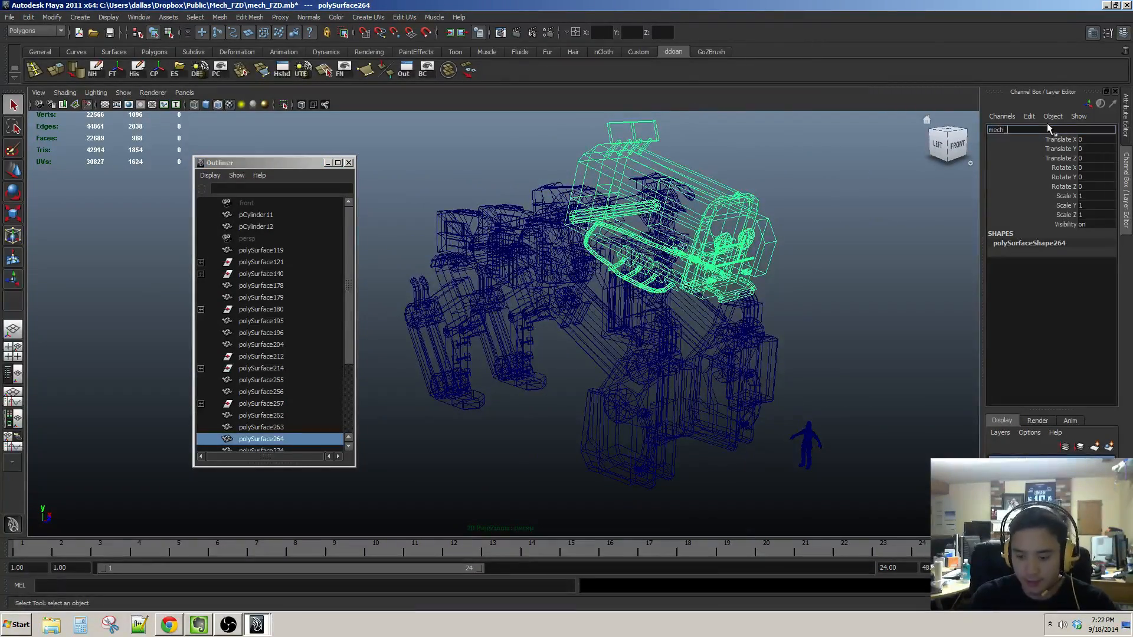
{"action": "type", "text": "Head"}
{"action": "key", "text": "Return"}
{"action": "left_click_drag", "start_coordinate": [747, 263], "coordinate": [719, 272], "text": "alt"}
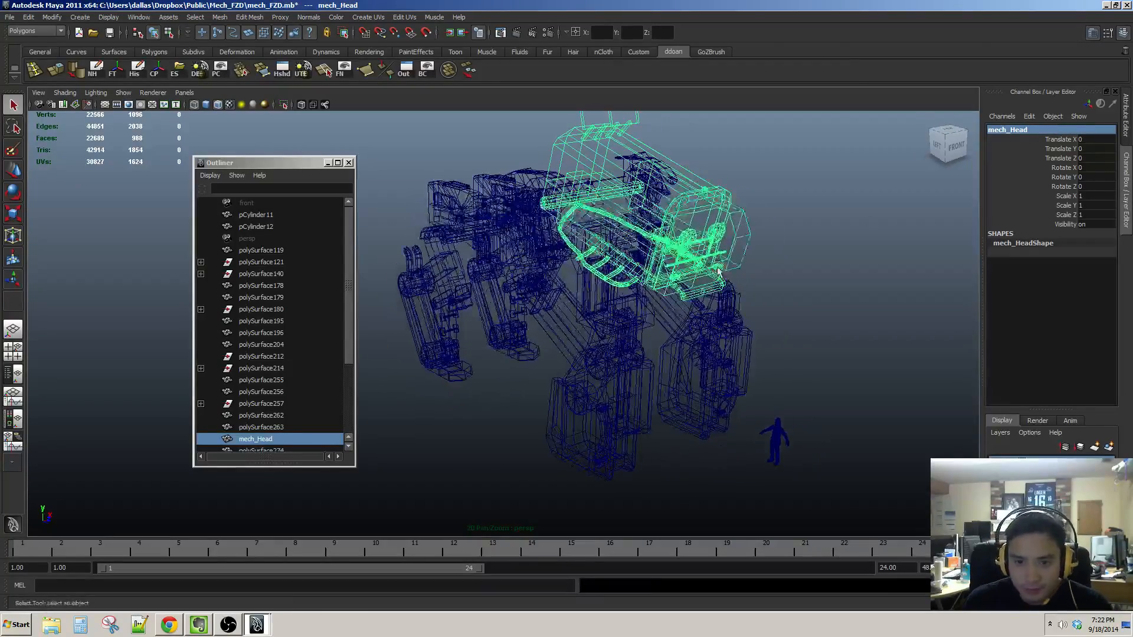
{"action": "left_click", "coordinate": [564, 399]}
{"action": "left_click_drag", "start_coordinate": [586, 406], "coordinate": [649, 347], "text": "alt"}
{"action": "left_click", "coordinate": [667, 315]}
{"action": "left_click", "coordinate": [605, 344]}
{"action": "left_click", "coordinate": [663, 329], "text": "shift"}
{"action": "left_click", "coordinate": [716, 298]}
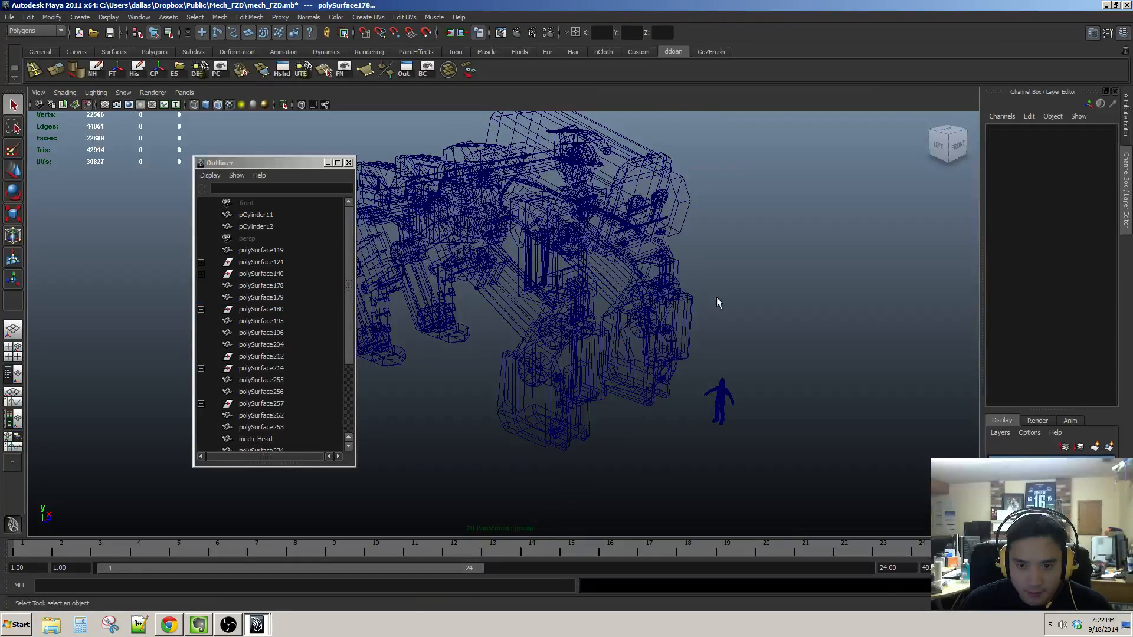
Step: Rename the front leg mesh polySurface178 as mechFrontLeg
{"action": "left_click", "coordinate": [664, 312]}
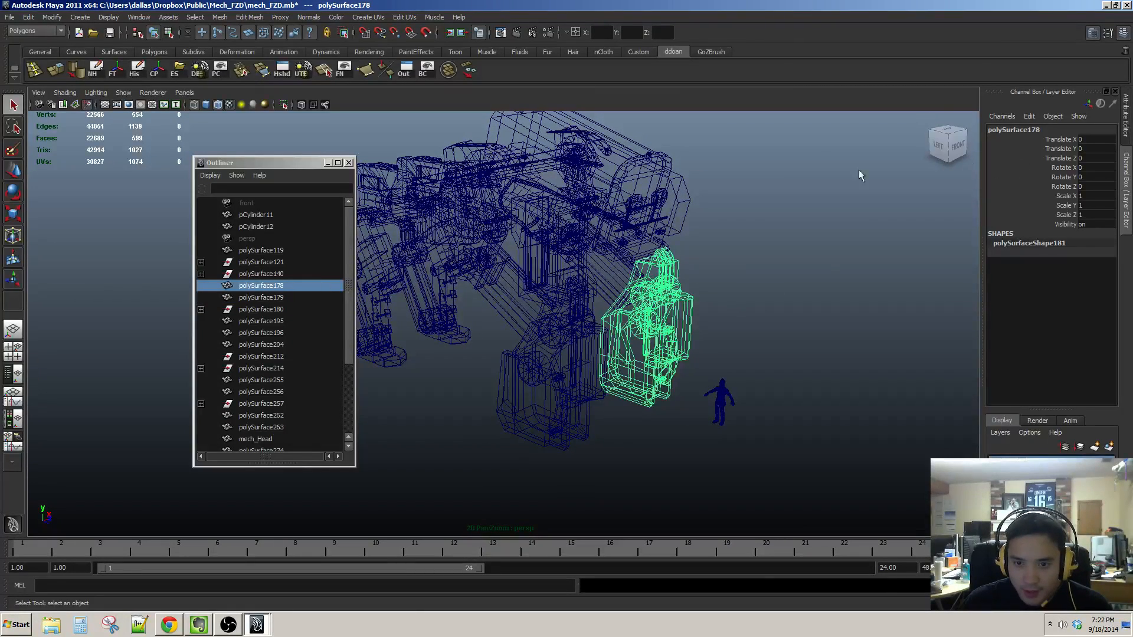
{"action": "left_click", "coordinate": [1056, 131]}
{"action": "type", "text": "mech"}
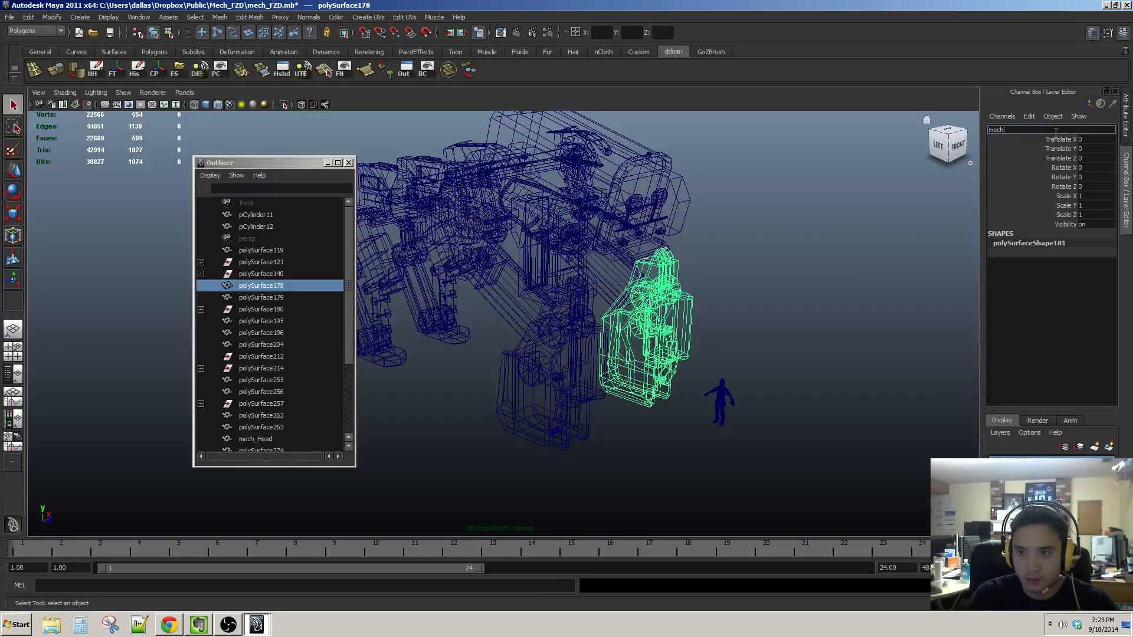
{"action": "type", "text": "Fr"}
{"action": "key", "text": "BackSpace"}
{"action": "key", "text": "BackSpace"}
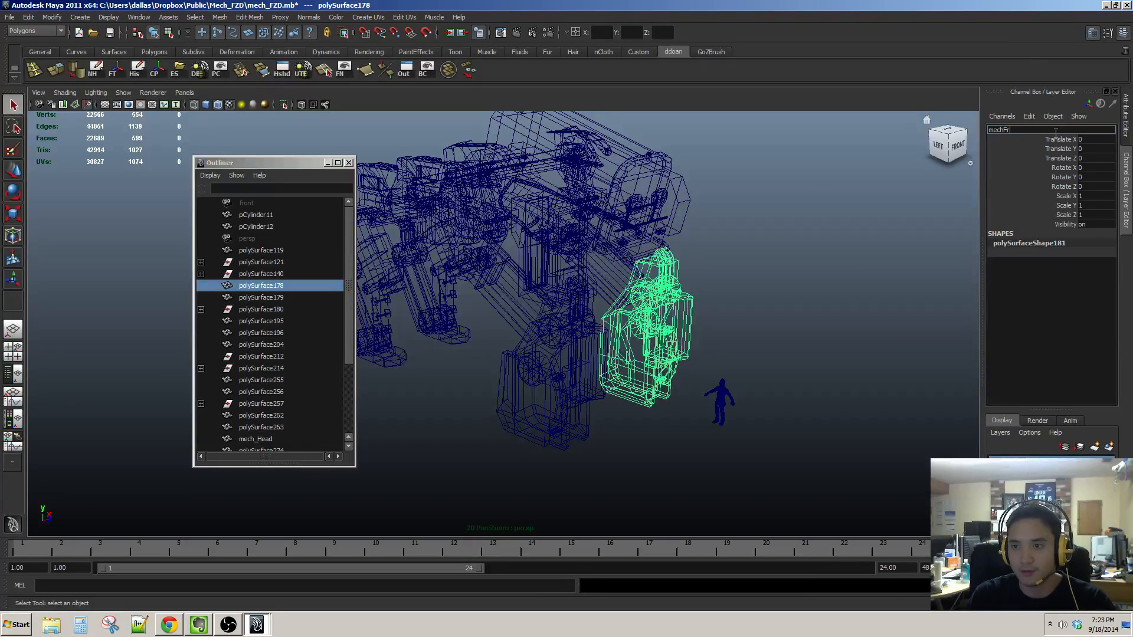
{"action": "type", "text": "ontLeg"}
{"action": "key", "text": "Return"}
Step: Rename the front leg mesh on the mech's left side as mechFrontLeftLeg
{"action": "left_click_drag", "start_coordinate": [532, 413], "coordinate": [566, 370], "text": "alt"}
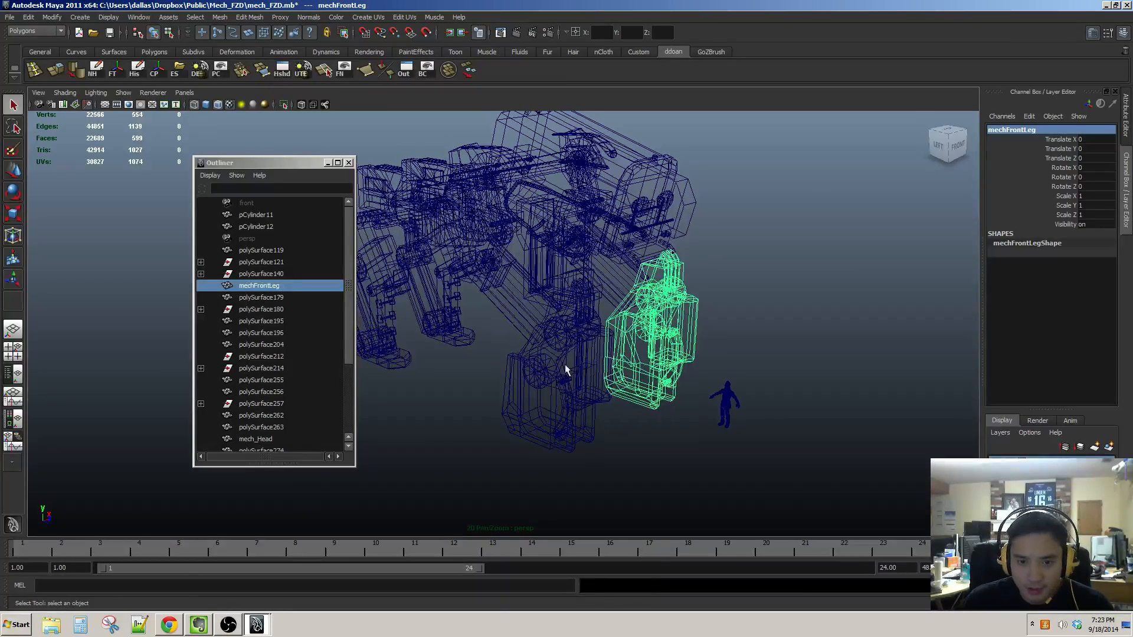
{"action": "left_click", "coordinate": [543, 389]}
{"action": "left_click", "coordinate": [681, 332]}
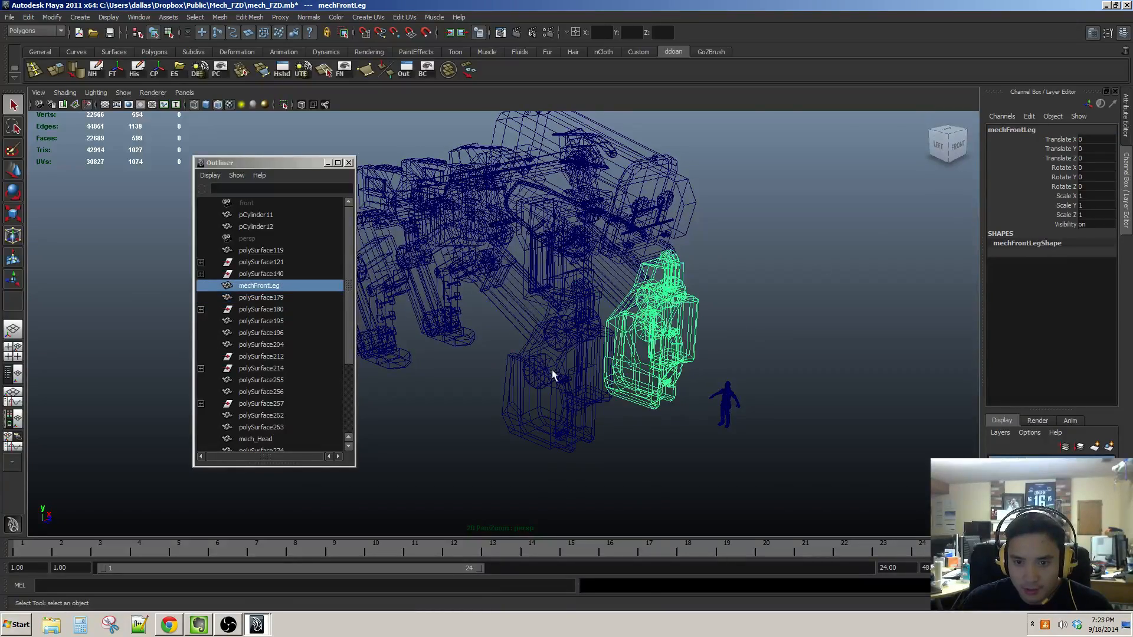
{"action": "left_click", "coordinate": [1039, 128]}
{"action": "left_click_drag", "start_coordinate": [709, 253], "coordinate": [751, 320], "text": "alt"}
{"action": "left_click", "coordinate": [1048, 130]}
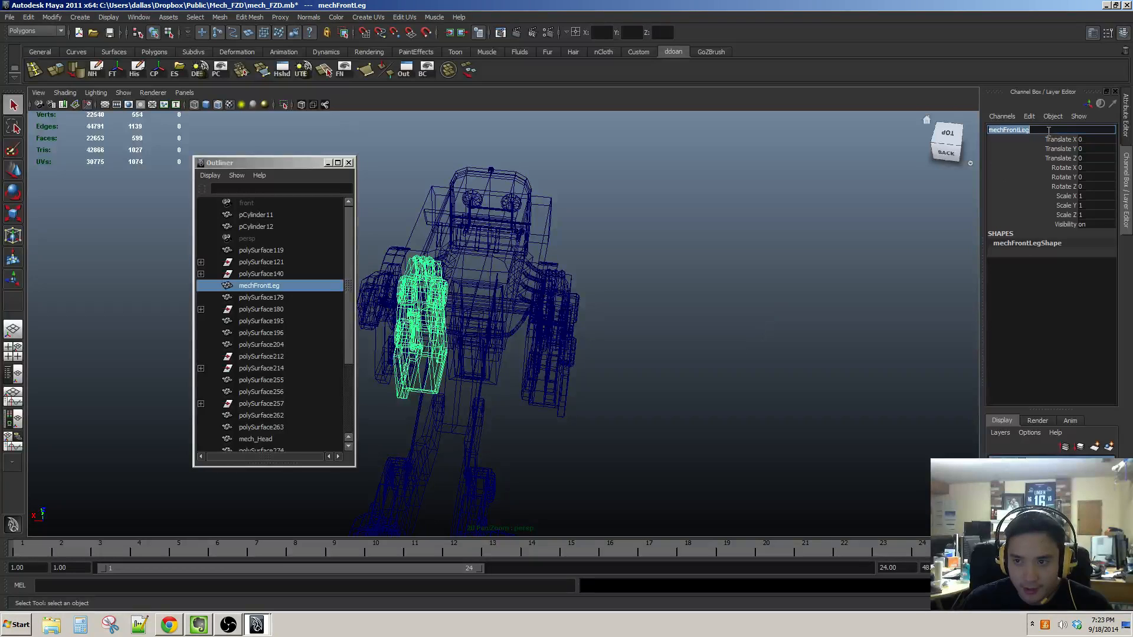
{"action": "left_click", "coordinate": [1048, 130]}
{"action": "key", "text": "BackSpace"}
{"action": "key", "text": "BackSpace"}
{"action": "key", "text": "BackSpace"}
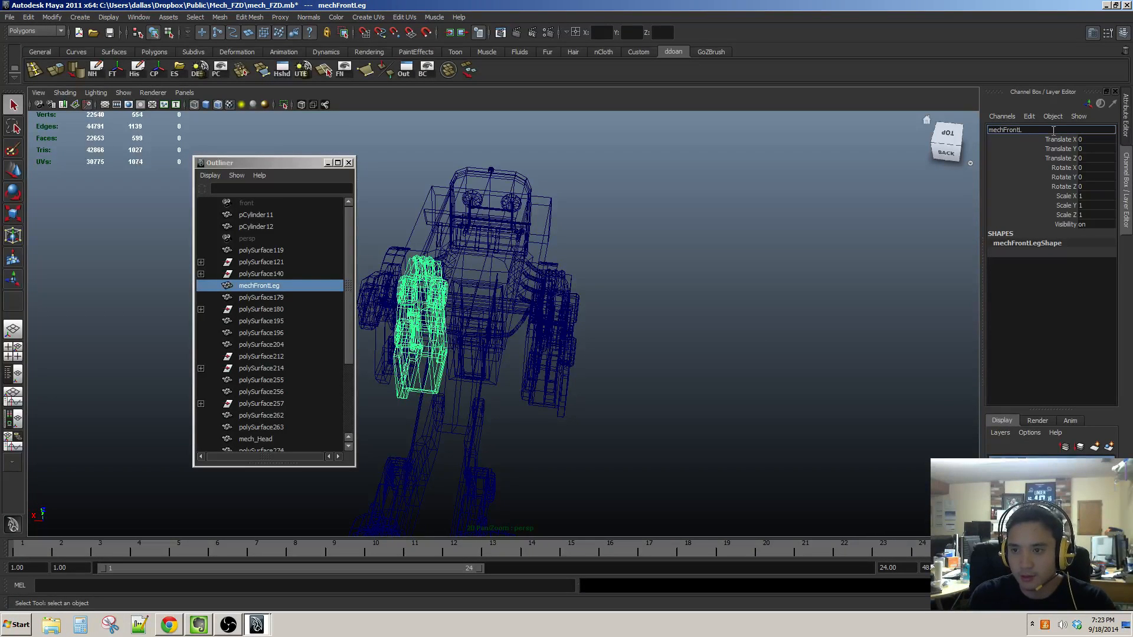
{"action": "type", "text": "LeftLeg"}
{"action": "key", "text": "Return"}
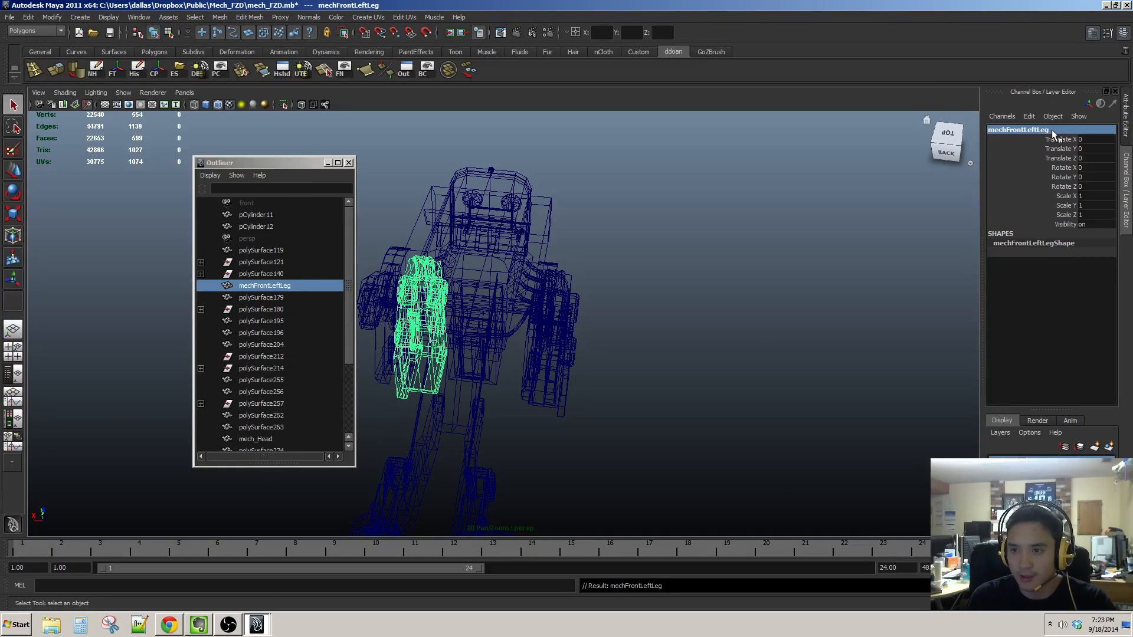
Step: Rename the front leg mesh polySurface179 on the mech's right side as mechFrontRightLeg
{"action": "left_click_drag", "start_coordinate": [768, 248], "coordinate": [498, 194], "text": "alt"}
{"action": "left_click_drag", "start_coordinate": [497, 443], "coordinate": [581, 481]}
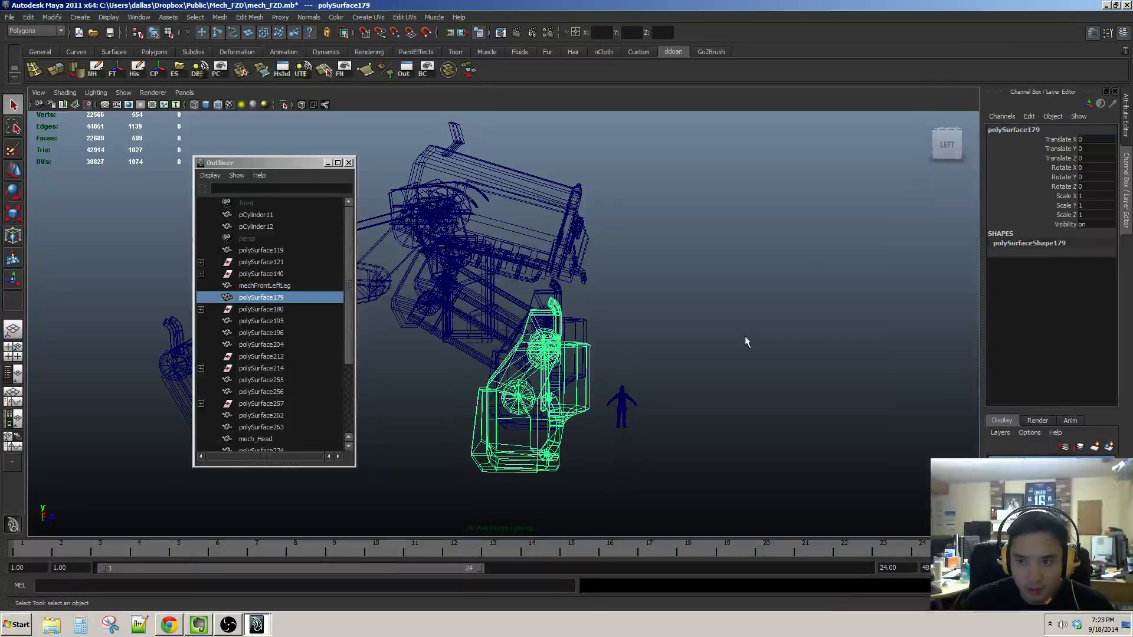
{"action": "double_click", "coordinate": [1030, 129]}
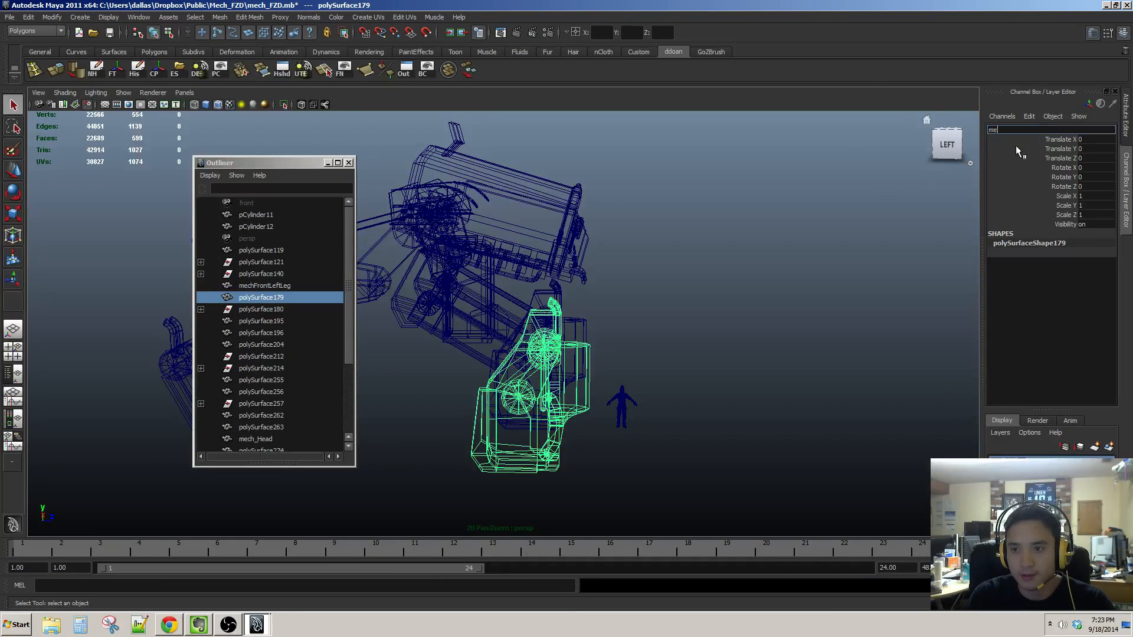
{"action": "type", "text": "mechFrontRightL"}
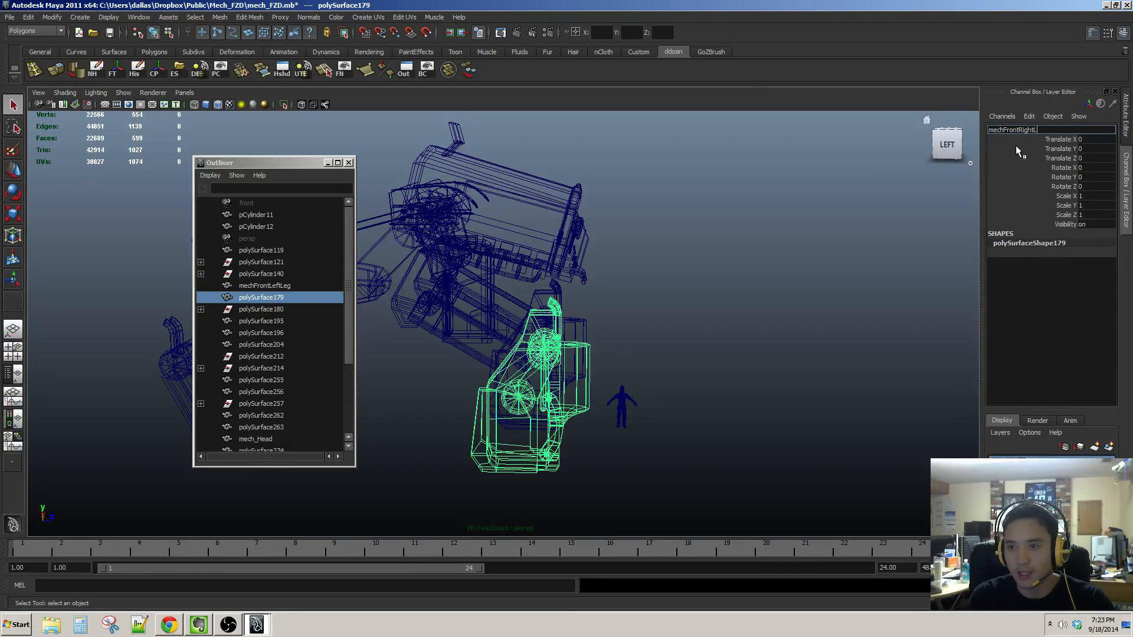
{"action": "type", "text": "eg"}
{"action": "key", "text": "Return"}
Step: Delete the leftover polySurface121 group from the scene
{"action": "left_click_drag", "start_coordinate": [678, 224], "coordinate": [590, 248], "text": "alt"}
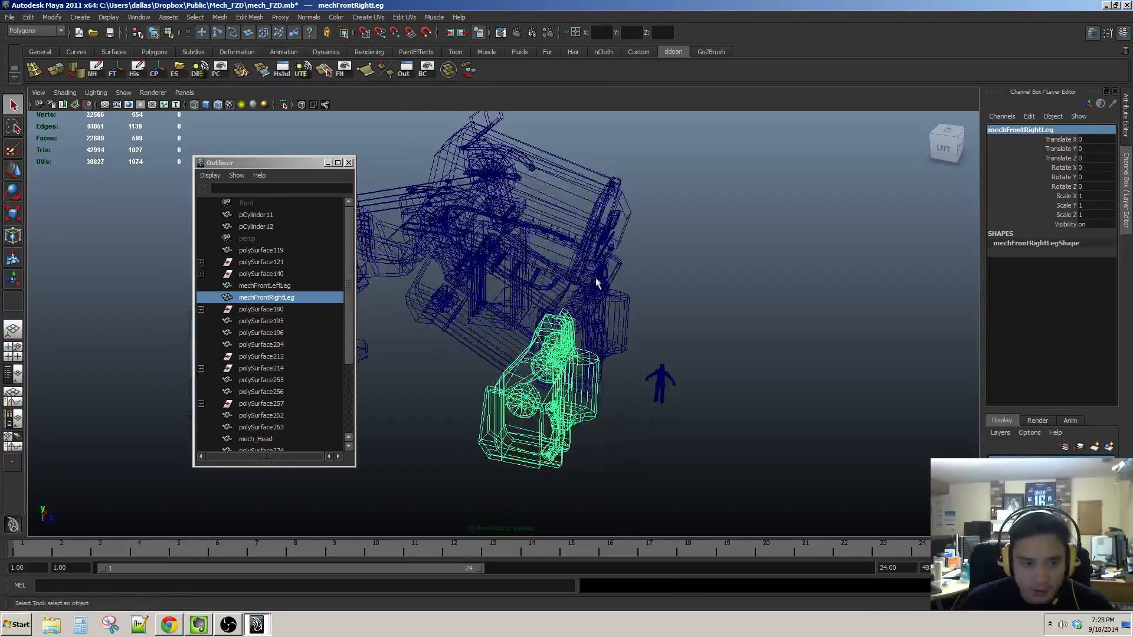
{"action": "left_click", "coordinate": [279, 263]}
{"action": "middle_click_drag", "start_coordinate": [519, 322], "coordinate": [623, 303], "text": "alt"}
{"action": "scroll", "coordinate": [624, 303], "scroll_direction": "down", "scroll_amount": 3}
{"action": "left_click", "coordinate": [276, 274]}
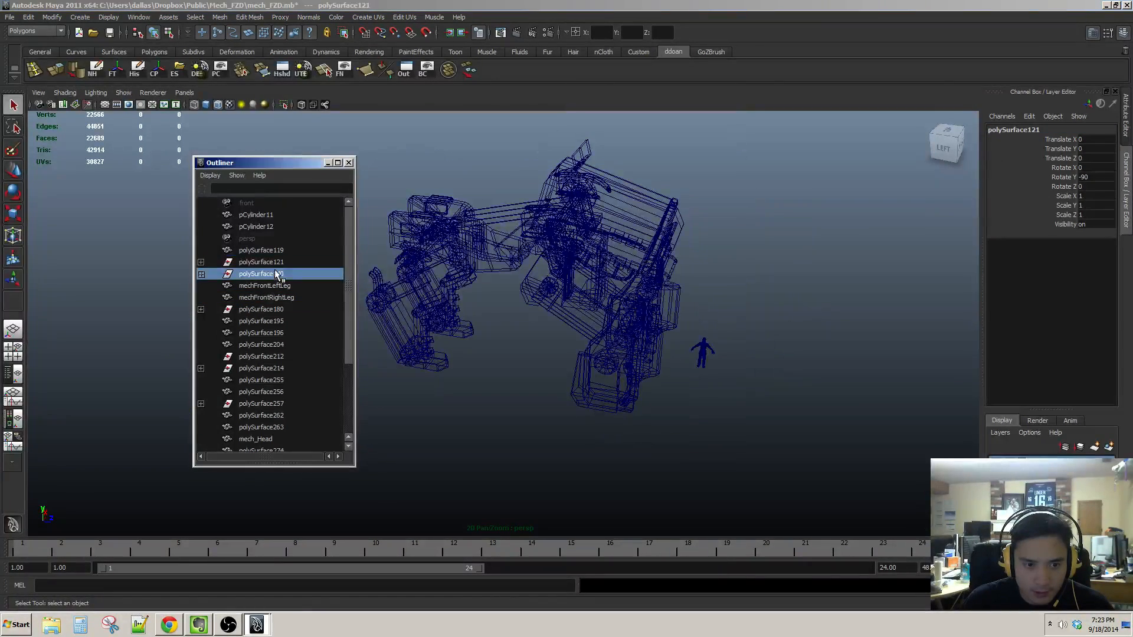
{"action": "left_click", "coordinate": [285, 260]}
{"action": "key", "text": "Delete"}
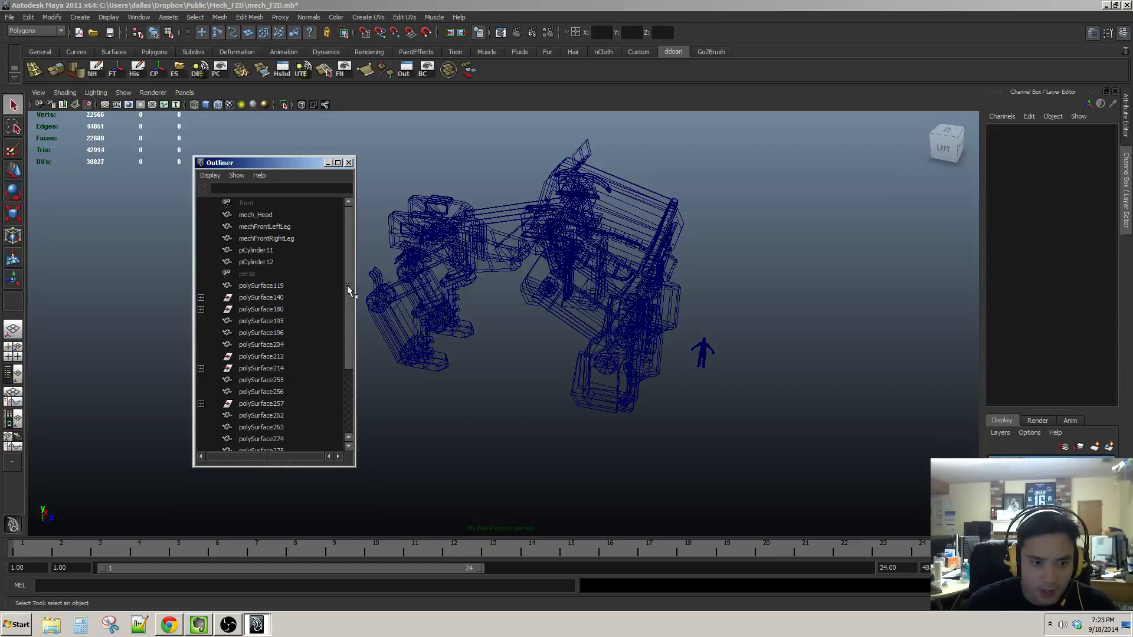
Step: Frame the polySurface140 group and check which nodes it contains
{"action": "left_click", "coordinate": [271, 296]}
{"action": "key", "text": "f"}
{"action": "mouse_move", "coordinate": [567, 289]}
{"action": "left_mouse_down", "text": "alt"}
{"action": "mouse_move", "coordinate": [552, 317]}
{"action": "mouse_move", "coordinate": [633, 290]}
{"action": "mouse_move", "coordinate": [526, 308]}
{"action": "mouse_move", "coordinate": [589, 301]}
{"action": "mouse_move", "coordinate": [612, 278]}
{"action": "mouse_move", "coordinate": [590, 283]}
{"action": "left_mouse_up", "text": "alt"}
{"action": "left_click", "coordinate": [201, 298]}
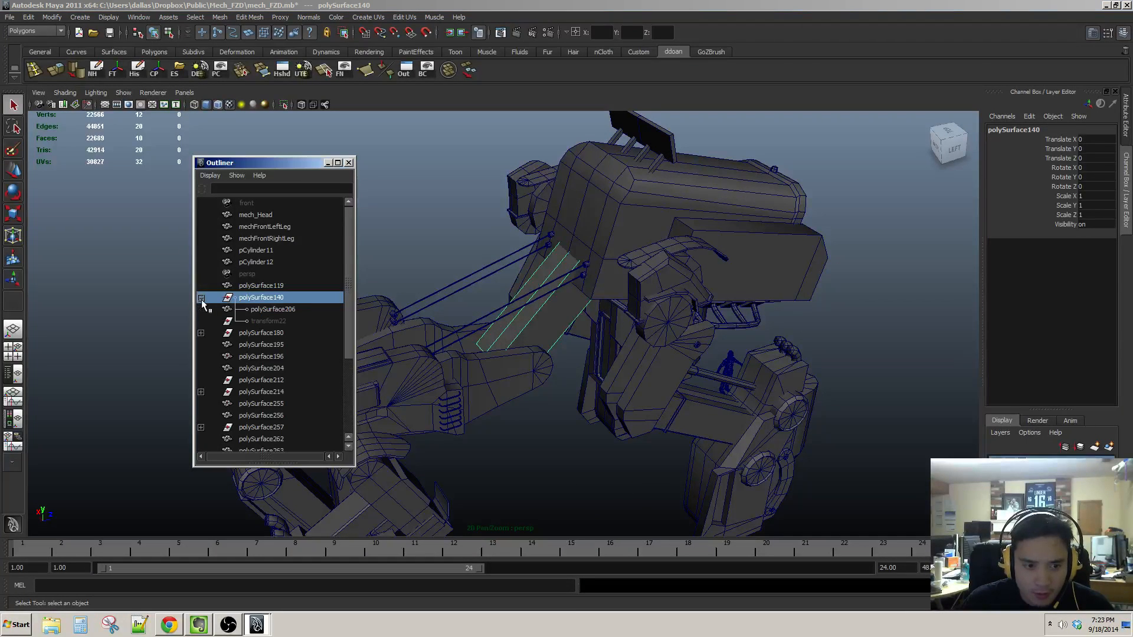
{"action": "left_click", "coordinate": [202, 297]}
{"action": "middle_click_drag", "start_coordinate": [601, 261], "coordinate": [641, 246], "text": "alt"}
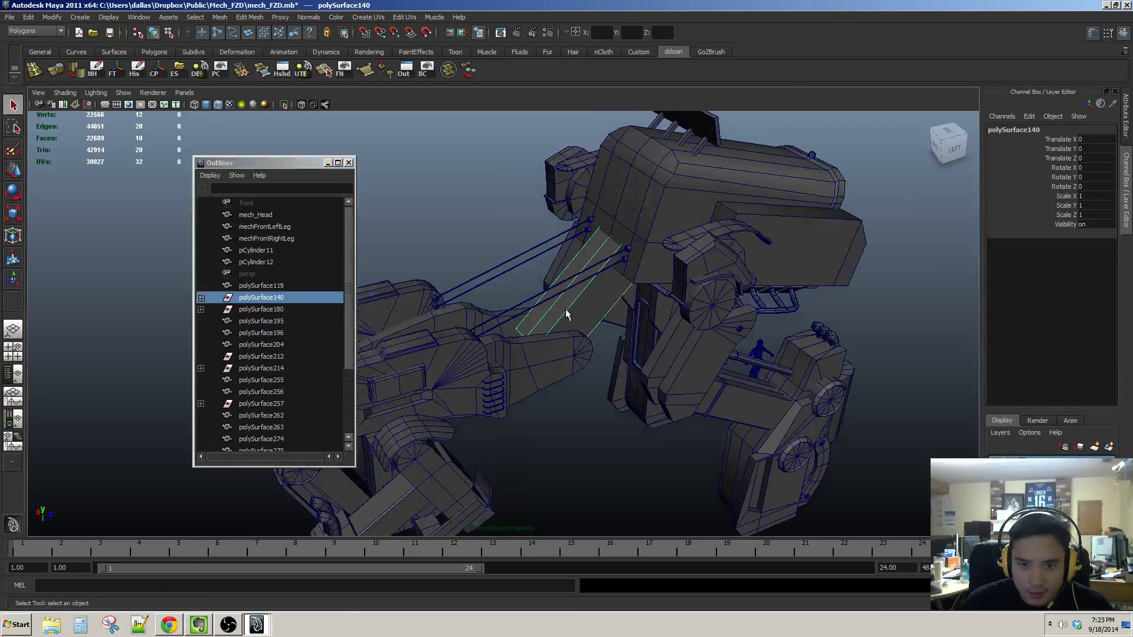
Step: Try to ungroup the neck mesh polySurface206, and unparent it from the polySurface140 group
{"action": "left_click", "coordinate": [566, 309]}
{"action": "left_click", "coordinate": [476, 196]}
{"action": "left_click", "coordinate": [604, 305]}
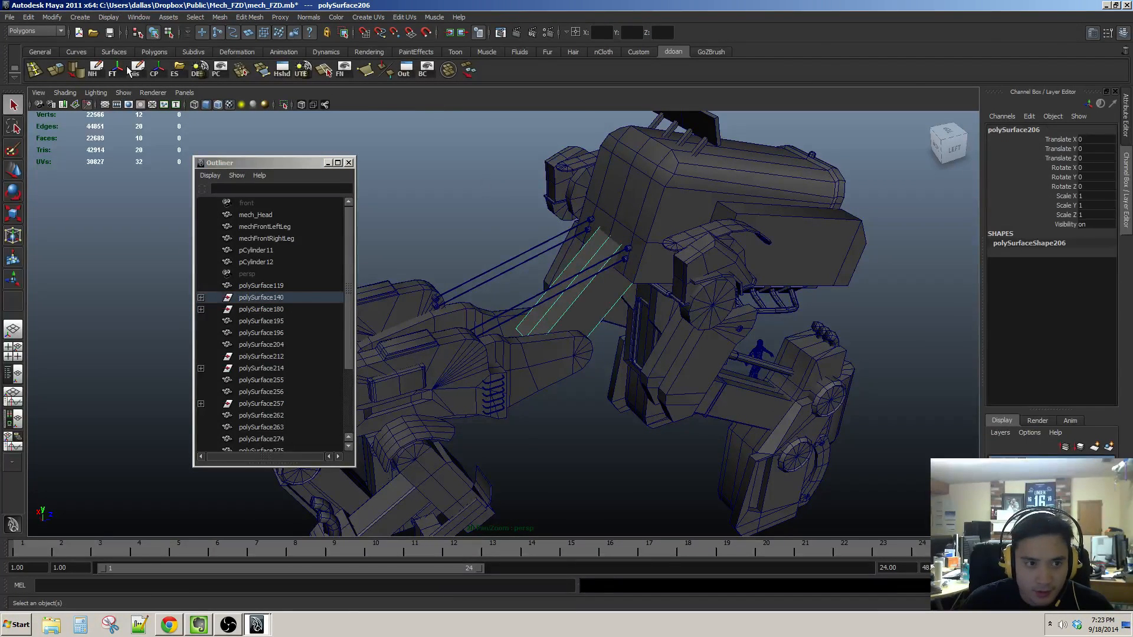
{"action": "scroll", "coordinate": [587, 327], "scroll_direction": "up", "scroll_amount": 2}
{"action": "scroll", "coordinate": [588, 323], "scroll_direction": "down", "scroll_amount": 2}
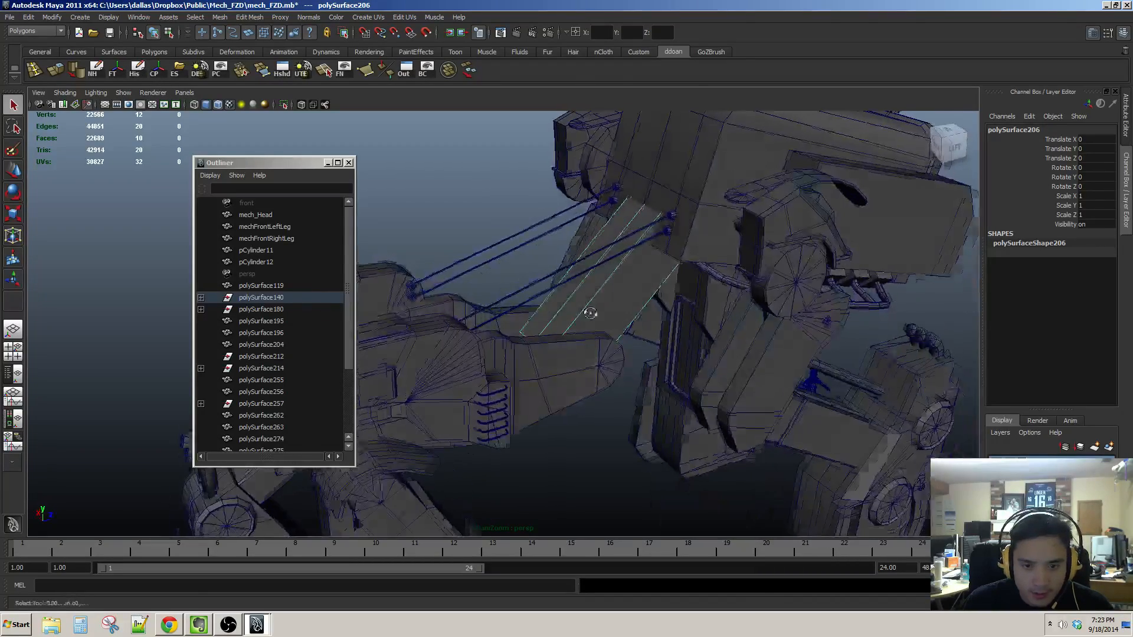
{"action": "scroll", "coordinate": [294, 302], "scroll_direction": "up", "scroll_amount": 1}
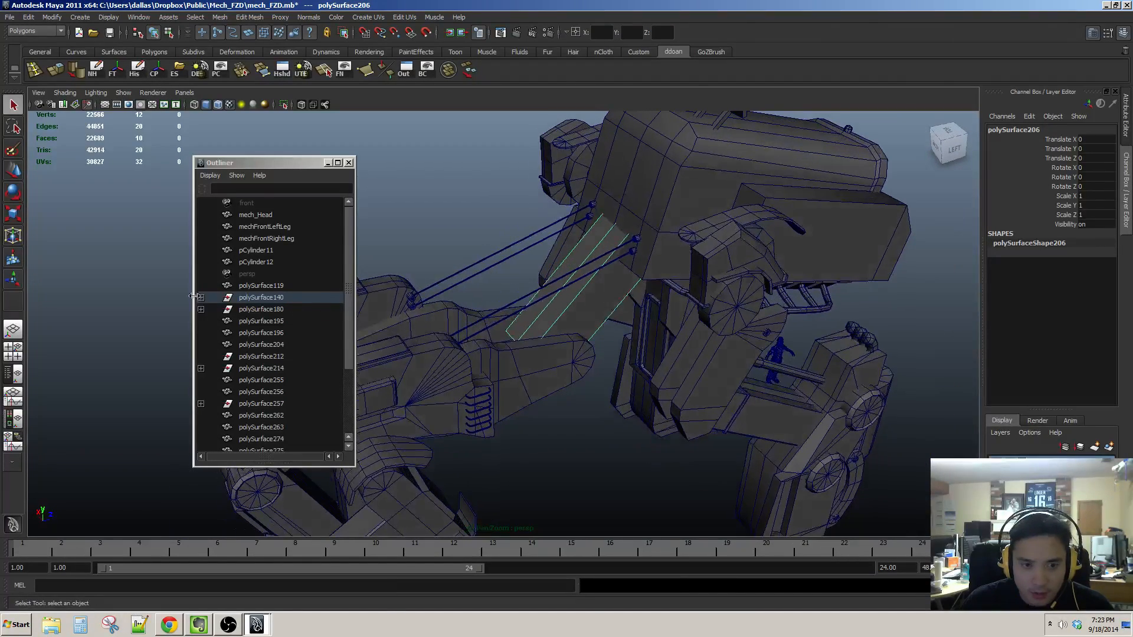
{"action": "left_click", "coordinate": [37, 16]}
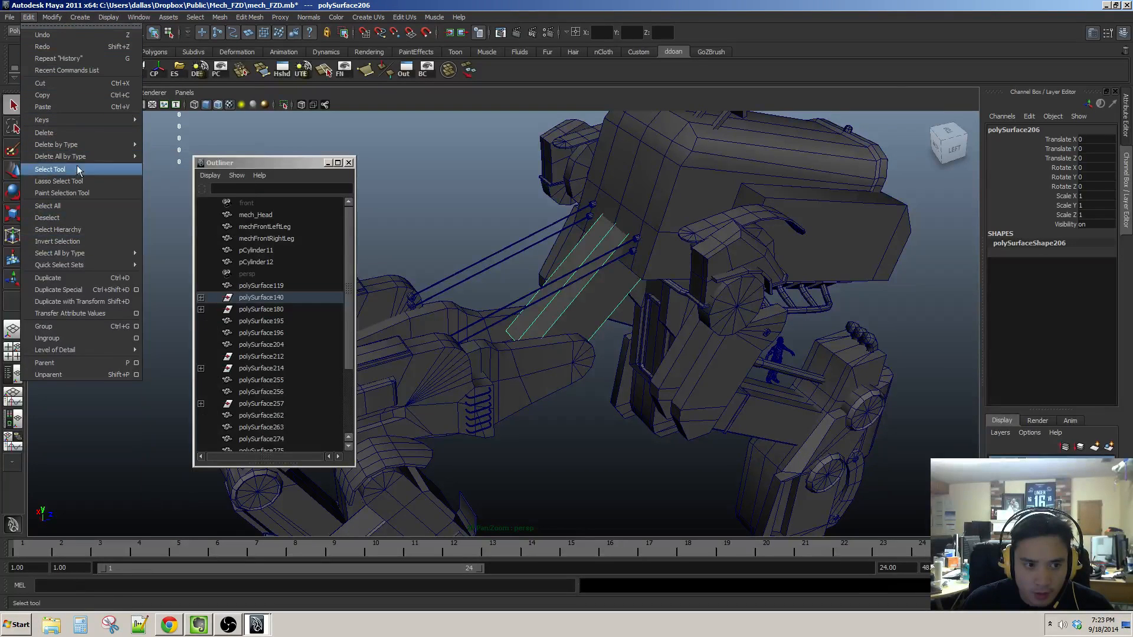
{"action": "left_click", "coordinate": [83, 337]}
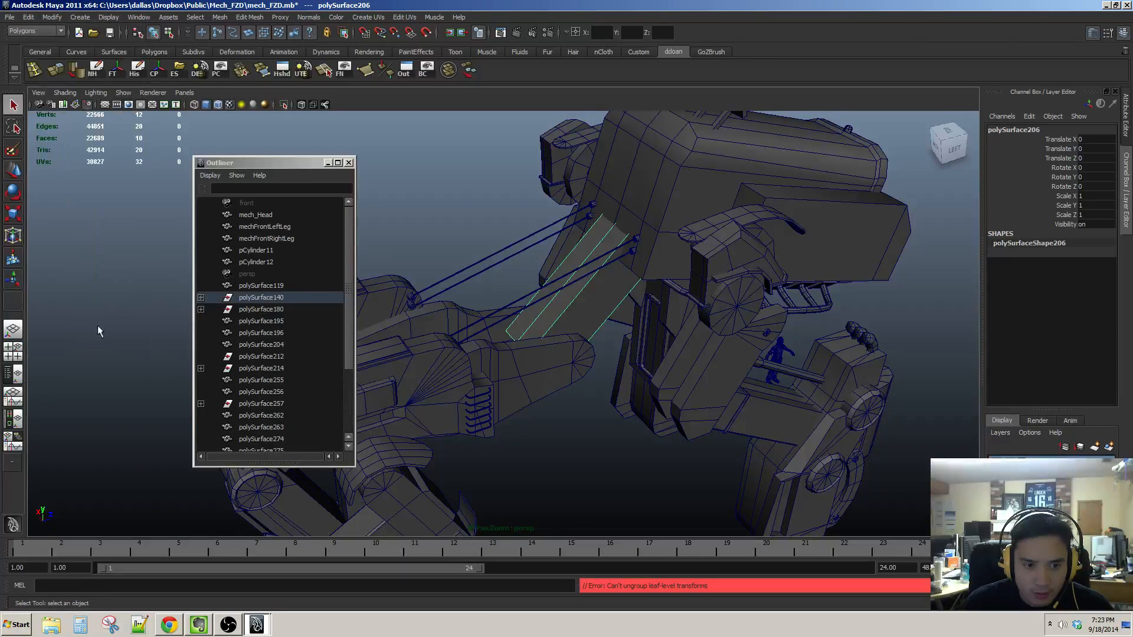
{"action": "left_click", "coordinate": [30, 17]}
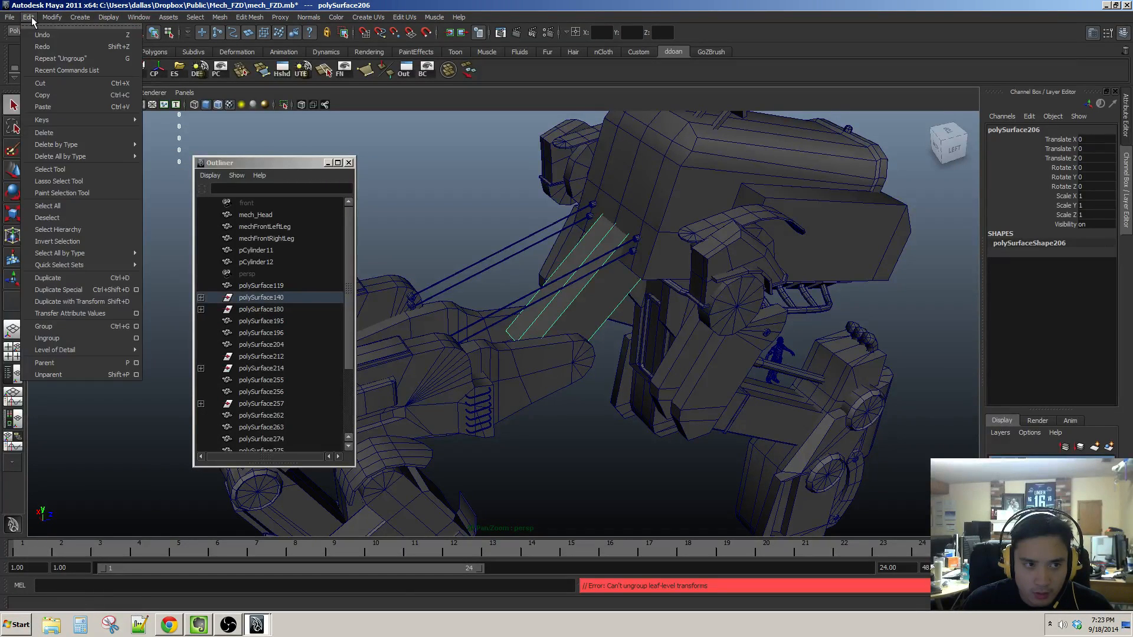
{"action": "left_click", "coordinate": [79, 373]}
{"action": "left_click", "coordinate": [587, 317]}
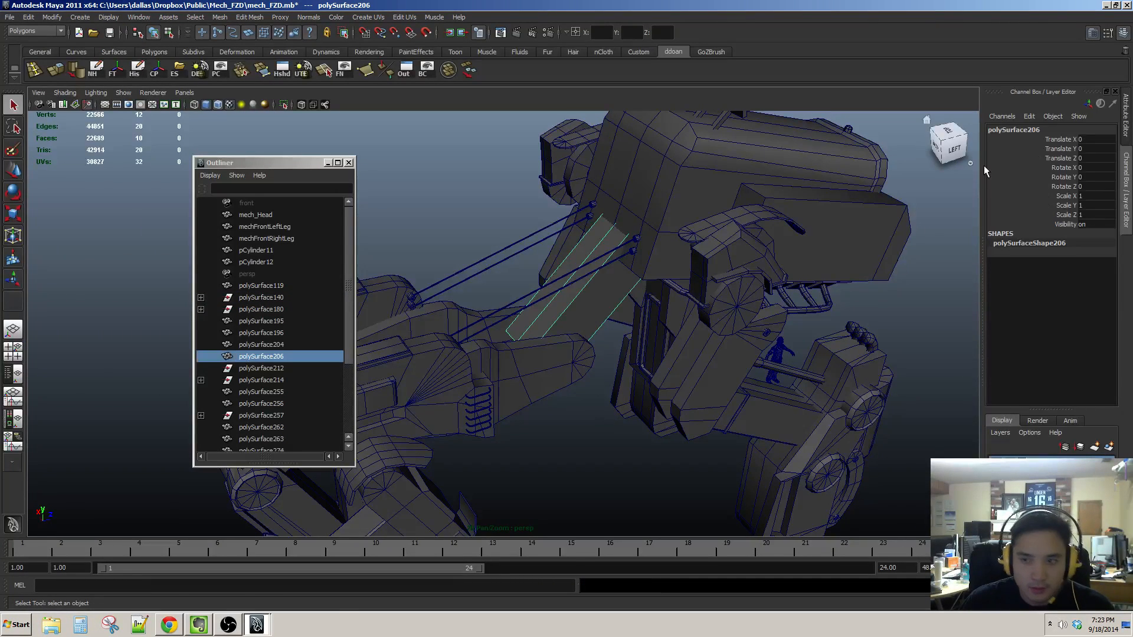
Step: Rename the neck mesh polySurface206 as mech_Neck
{"action": "key", "text": "w"}
{"action": "left_click", "coordinate": [1033, 129]}
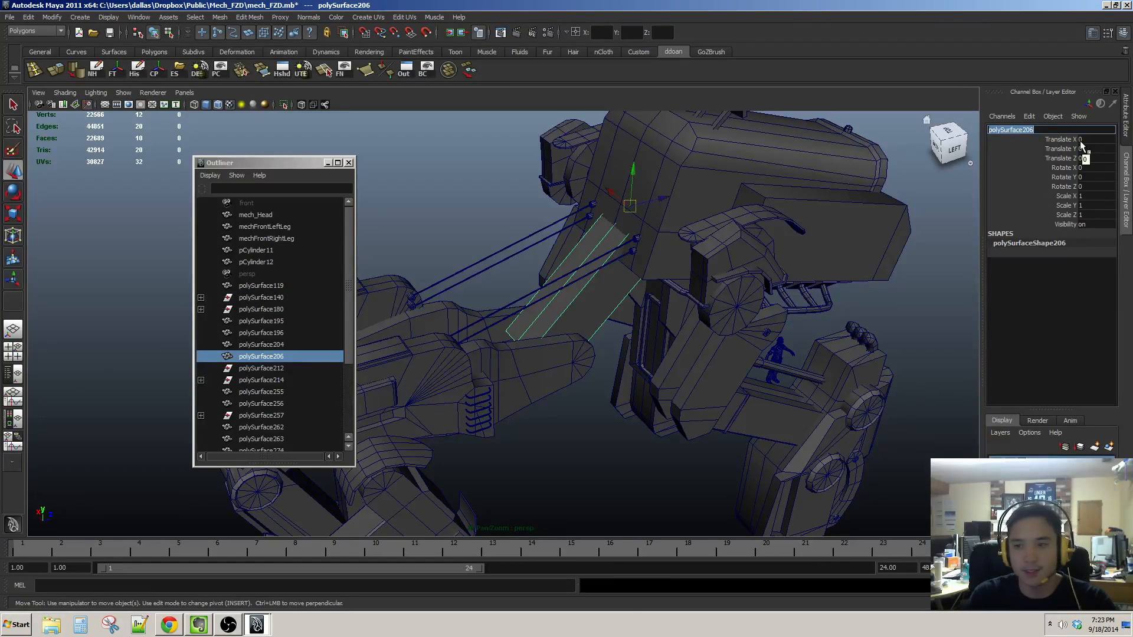
{"action": "type", "text": "mech_Ne"}
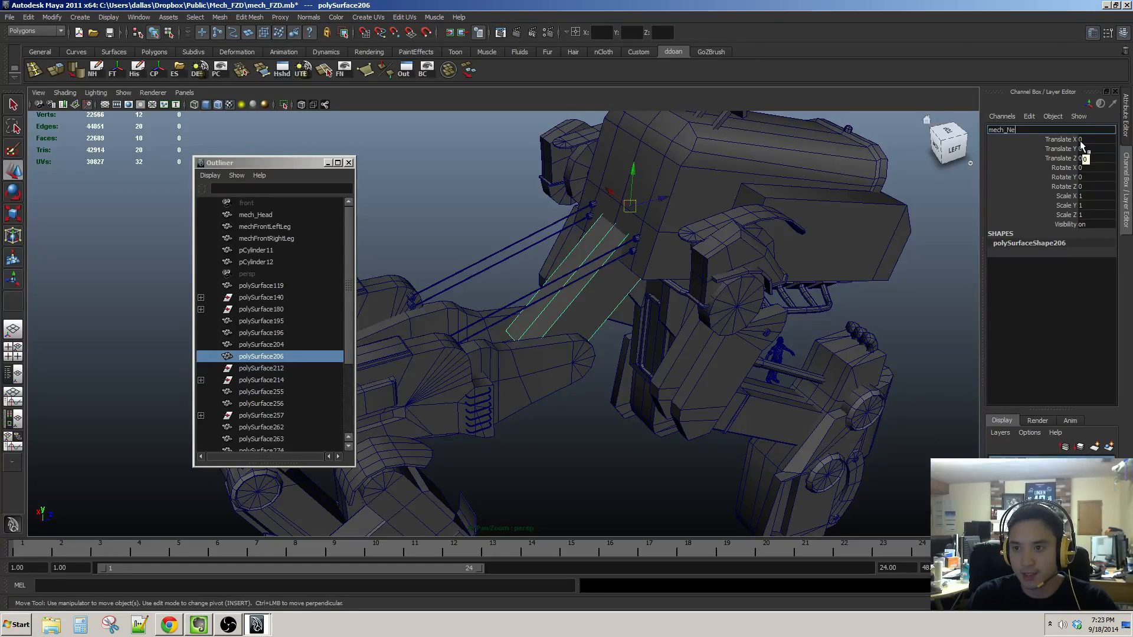
{"action": "type", "text": "ck"}
{"action": "key", "text": "Return"}
Step: Examine the neck, head and front legs from several angles to see which parts still need names
{"action": "mouse_move", "coordinate": [525, 237]}
{"action": "left_mouse_down", "text": "alt"}
{"action": "mouse_move", "coordinate": [632, 243]}
{"action": "mouse_move", "coordinate": [540, 248]}
{"action": "left_mouse_up", "text": "alt"}
{"action": "left_click", "coordinate": [598, 332]}
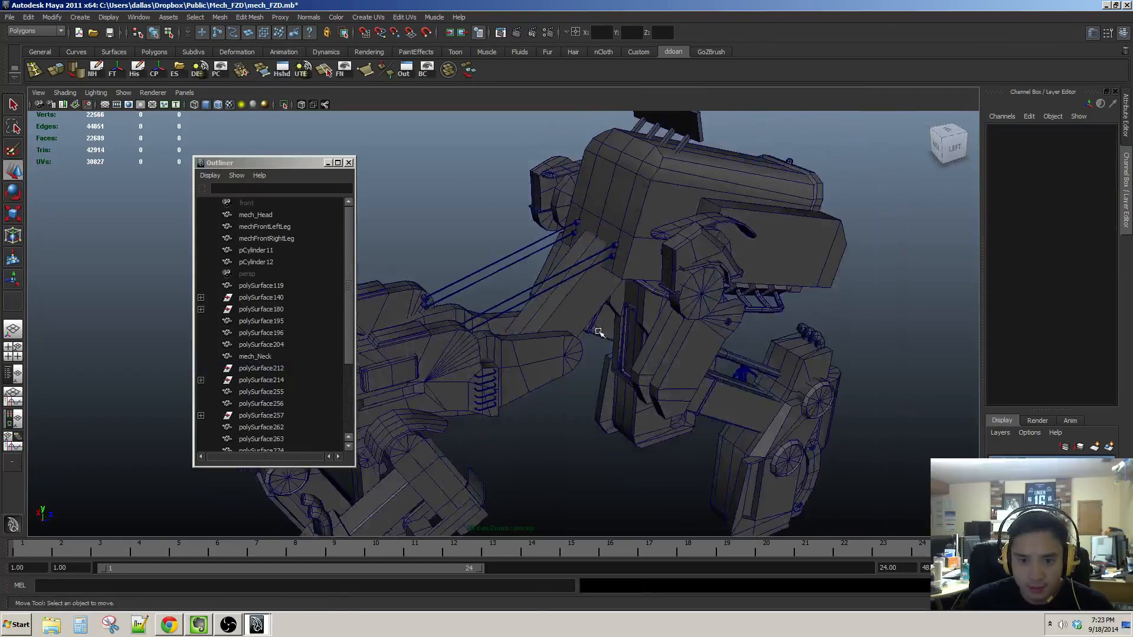
{"action": "left_click", "coordinate": [599, 332]}
{"action": "left_click_drag", "start_coordinate": [598, 332], "coordinate": [593, 305], "text": "alt"}
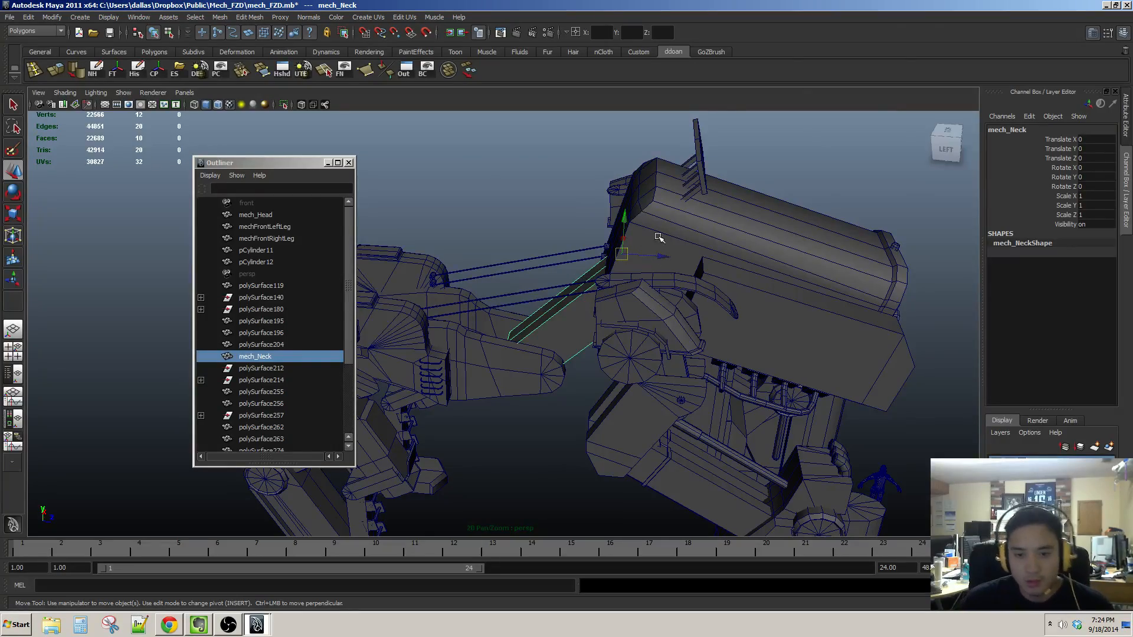
{"action": "middle_click_drag", "start_coordinate": [659, 238], "coordinate": [663, 207], "text": "alt"}
{"action": "left_click_drag", "start_coordinate": [663, 207], "coordinate": [561, 256], "text": "alt"}
{"action": "left_click", "coordinate": [547, 228]}
{"action": "left_click", "coordinate": [636, 316]}
{"action": "middle_click_drag", "start_coordinate": [636, 317], "coordinate": [664, 243], "text": "alt"}
{"action": "mouse_move", "coordinate": [664, 243]}
{"action": "left_mouse_down", "text": "alt"}
{"action": "mouse_move", "coordinate": [590, 250]}
{"action": "mouse_move", "coordinate": [661, 260]}
{"action": "left_mouse_up", "text": "alt"}
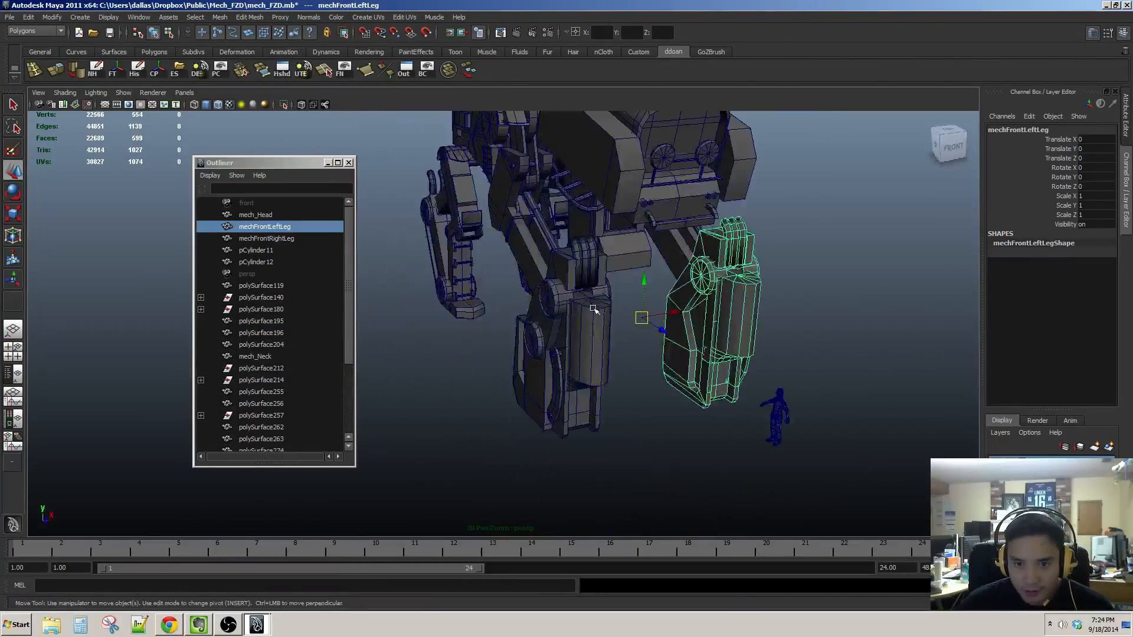
{"action": "left_click_drag", "start_coordinate": [594, 309], "coordinate": [690, 308], "text": "alt"}
Step: Rename the upper front leg mesh polySurface195 as mechFrontUpperLeftLeg, basing it on the lower left leg's name
{"action": "left_click", "coordinate": [585, 284]}
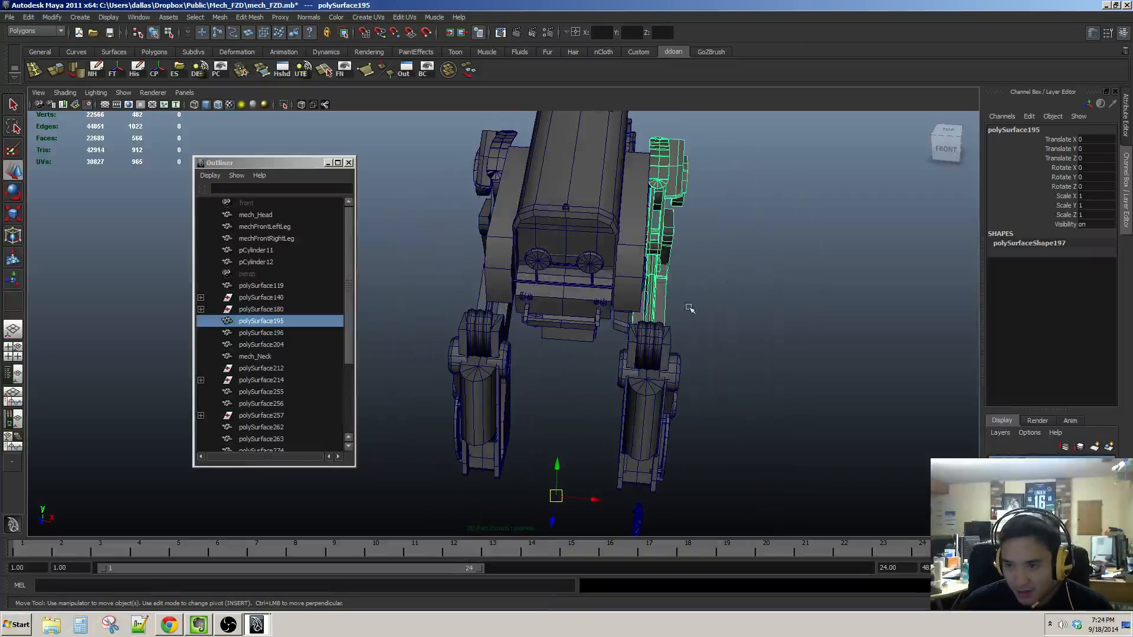
{"action": "left_click", "coordinate": [644, 355]}
{"action": "double_click", "coordinate": [1026, 131]}
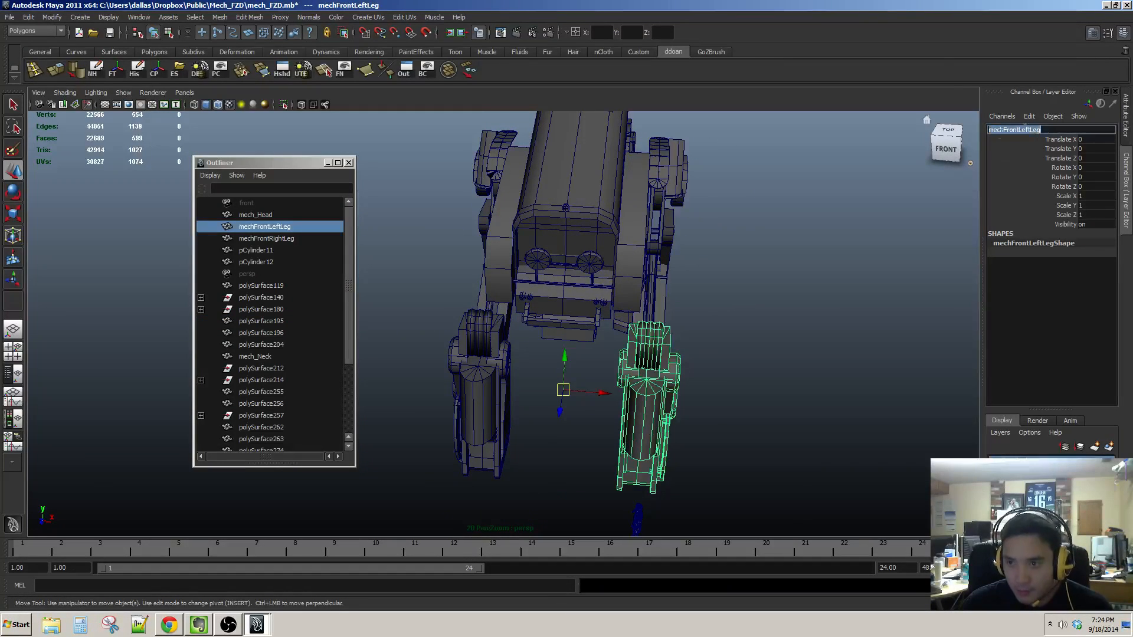
{"action": "left_click", "coordinate": [638, 201]}
{"action": "left_click_drag", "start_coordinate": [638, 200], "coordinate": [555, 224], "text": "alt"}
{"action": "left_click", "coordinate": [1091, 132]}
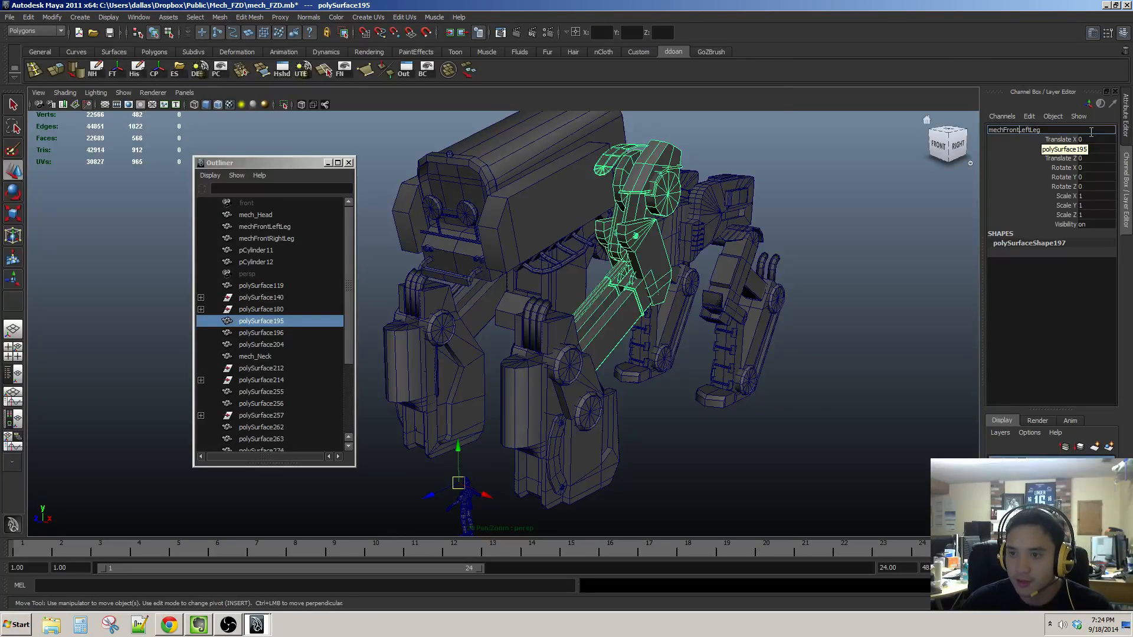
{"action": "type", "text": "er"}
{"action": "key", "text": "Return"}
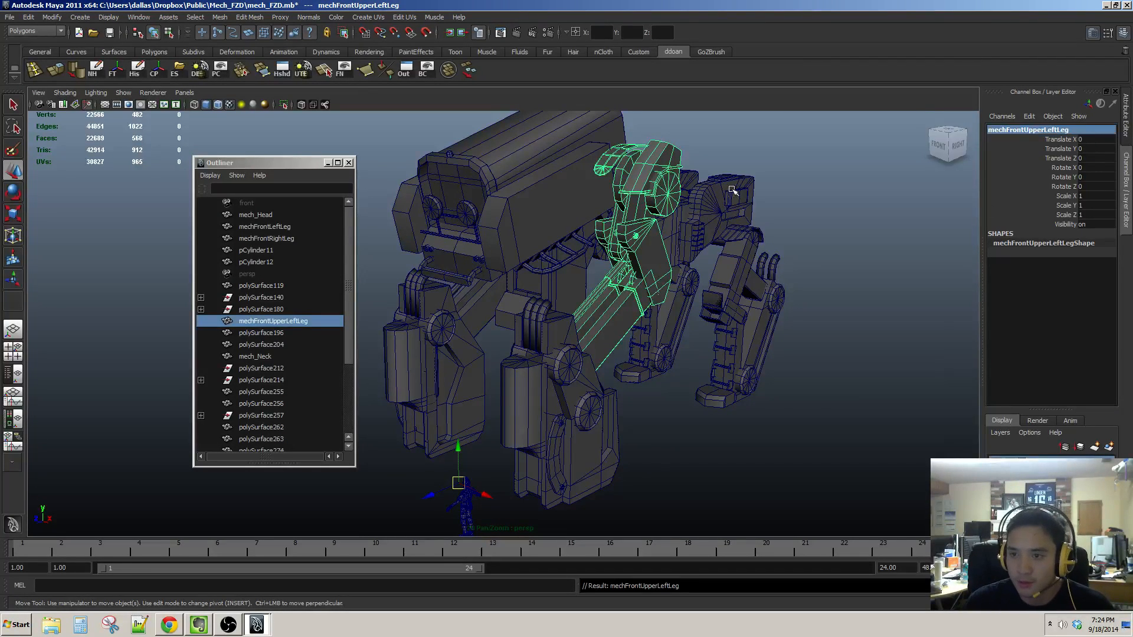
Step: Rename the opposite upper front leg mesh, polySurface196, as mechFrontUpperRightLeg
{"action": "left_click", "coordinate": [944, 147]}
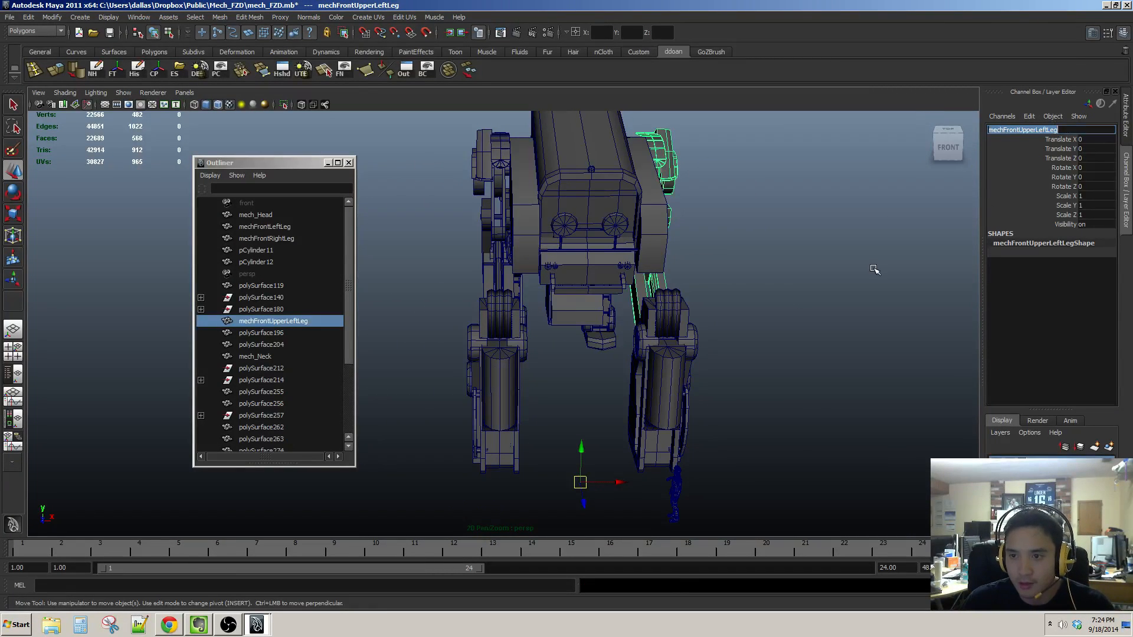
{"action": "left_click_drag", "start_coordinate": [749, 342], "coordinate": [485, 205], "text": "alt"}
{"action": "left_click", "coordinate": [485, 205]}
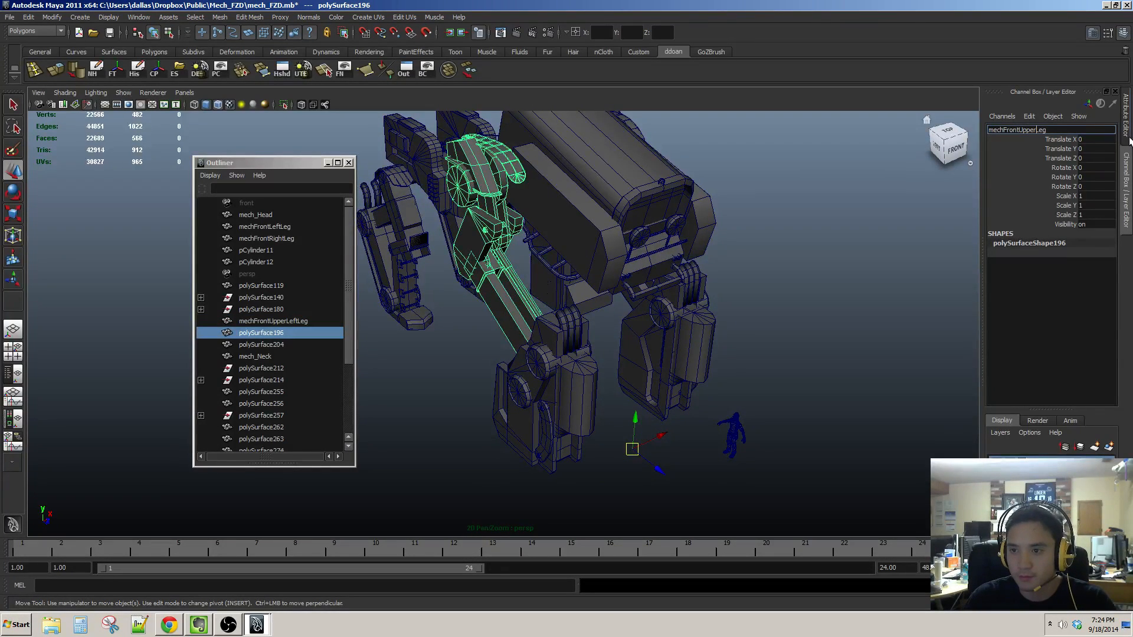
{"action": "key", "text": "Return"}
Step: Check the names of the front leg parts by selecting them around the front of the mech
{"action": "left_click_drag", "start_coordinate": [608, 245], "coordinate": [605, 365], "text": "alt"}
{"action": "left_click", "coordinate": [699, 251]}
{"action": "left_click", "coordinate": [614, 354]}
{"action": "left_click", "coordinate": [605, 364]}
{"action": "left_click", "coordinate": [678, 291]}
{"action": "left_click_drag", "start_coordinate": [678, 290], "coordinate": [714, 327], "text": "alt"}
{"action": "left_click", "coordinate": [558, 301]}
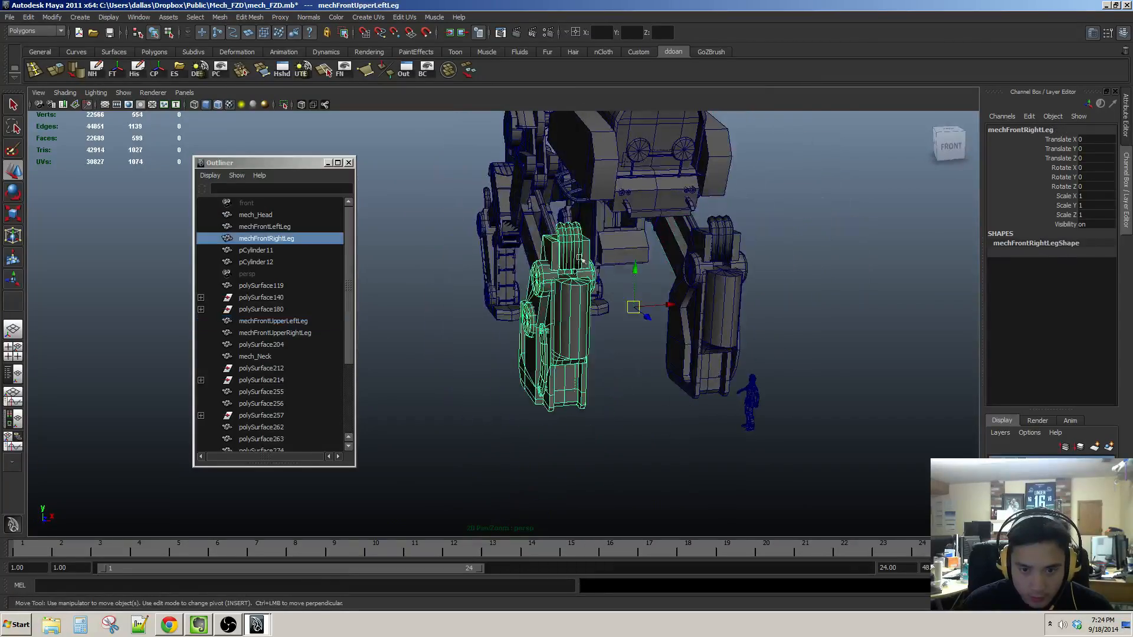
{"action": "left_click_drag", "start_coordinate": [525, 298], "coordinate": [607, 361], "text": "alt"}
{"action": "left_click", "coordinate": [548, 300]}
{"action": "left_click", "coordinate": [620, 265]}
{"action": "left_click", "coordinate": [607, 362]}
Step: Rename the cockpit mesh polySurface204 beneath the head as mechCockpit
{"action": "left_click", "coordinate": [608, 399]}
{"action": "left_click_drag", "start_coordinate": [609, 401], "coordinate": [622, 439], "text": "alt"}
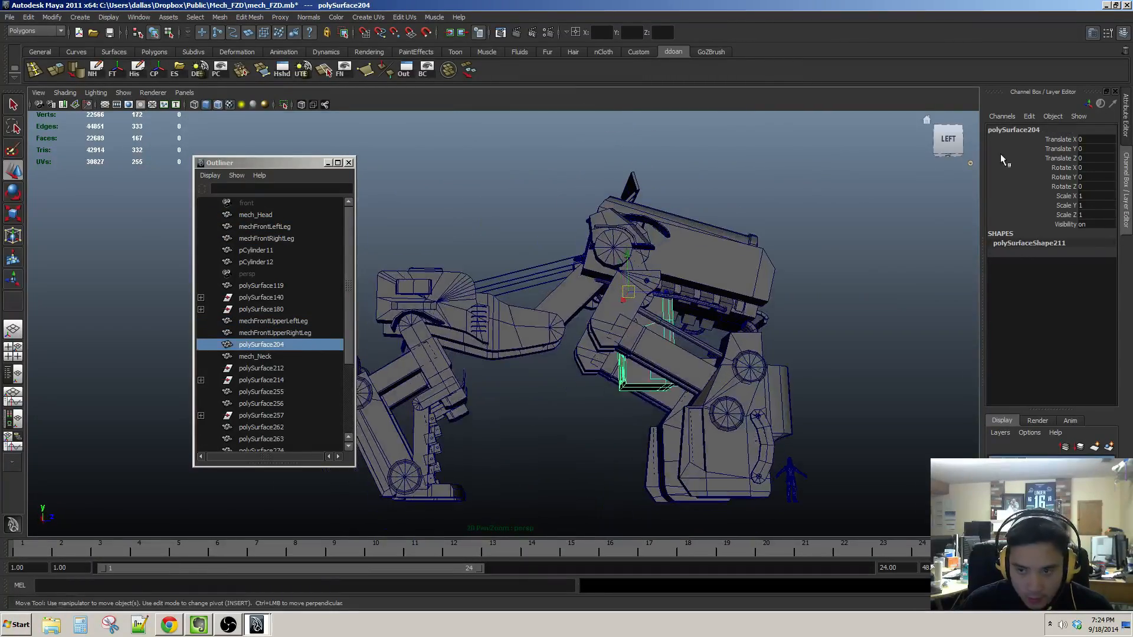
{"action": "left_click", "coordinate": [1021, 128]}
{"action": "type", "text": "m"}
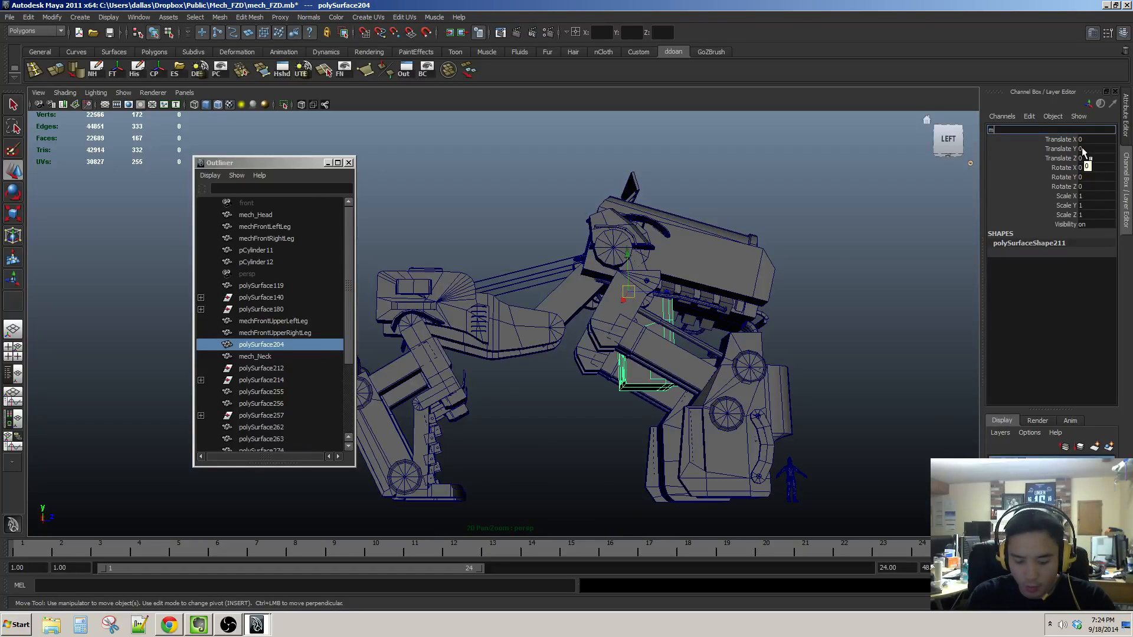
{"action": "type", "text": "echCockp"}
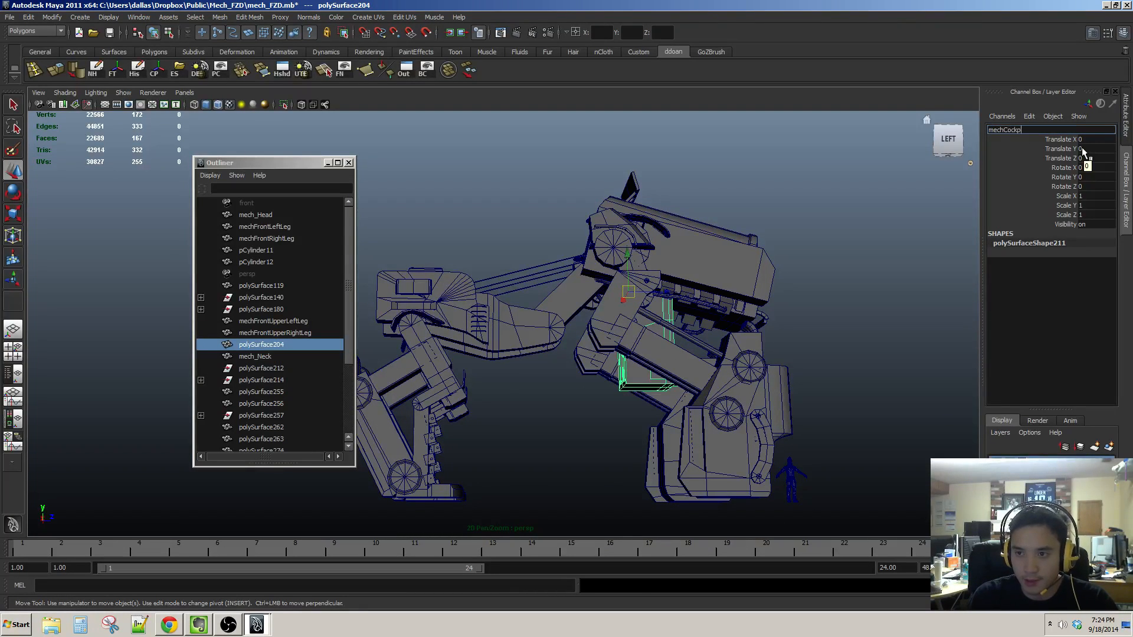
{"action": "type", "text": "it"}
{"action": "key", "text": "Return"}
Step: Inspect the head, front legs and surrounding parts from the front and back for meshes still lacking descriptive names
{"action": "left_click_drag", "start_coordinate": [679, 201], "coordinate": [696, 344], "text": "alt"}
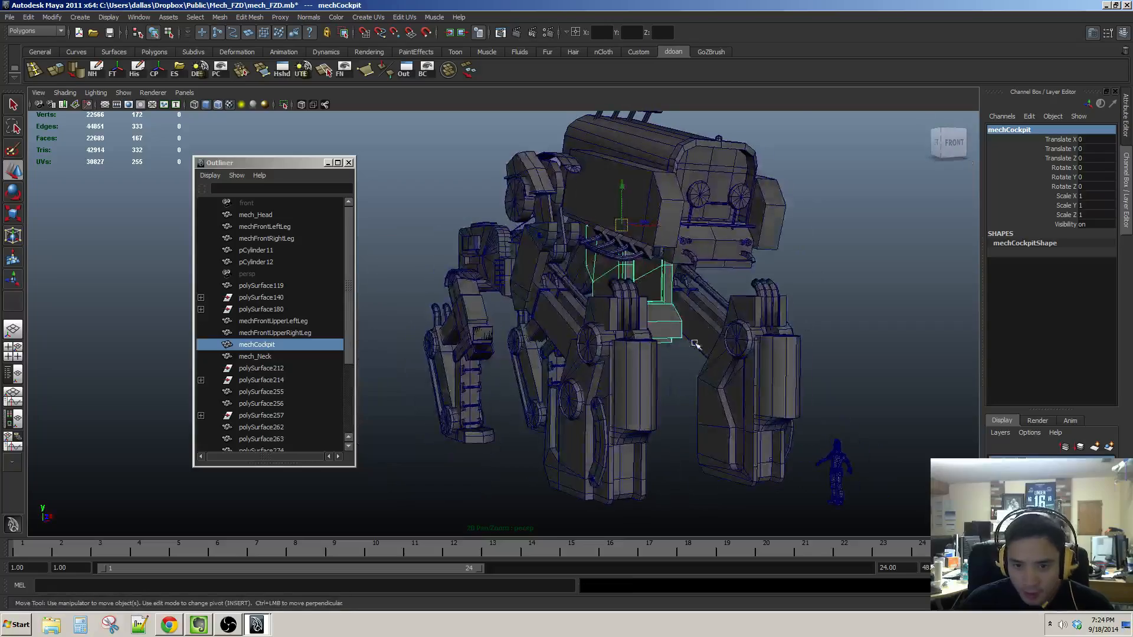
{"action": "scroll", "coordinate": [695, 344], "scroll_direction": "up", "scroll_amount": 1}
{"action": "left_click_drag", "start_coordinate": [686, 198], "coordinate": [680, 263], "text": "alt"}
{"action": "left_click", "coordinate": [680, 264]}
{"action": "scroll", "coordinate": [676, 377], "scroll_direction": "down", "scroll_amount": 1}
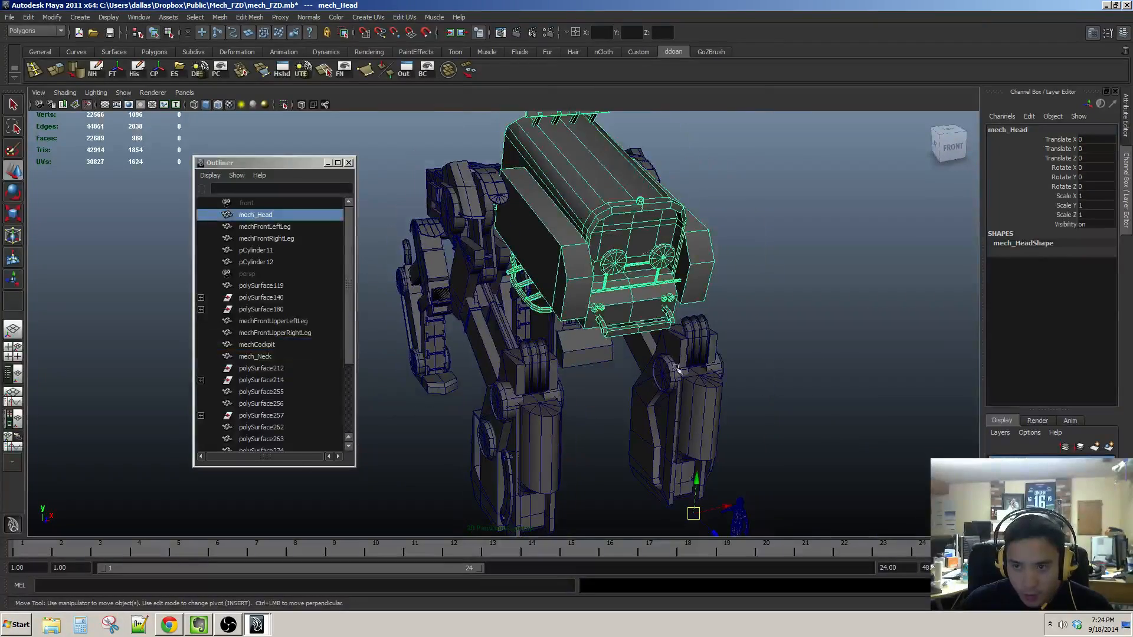
{"action": "left_click_drag", "start_coordinate": [674, 323], "coordinate": [680, 395], "text": "alt"}
{"action": "left_click_drag", "start_coordinate": [711, 444], "coordinate": [710, 331], "text": "alt"}
{"action": "left_click", "coordinate": [702, 331]}
{"action": "left_click", "coordinate": [585, 322]}
{"action": "left_click_drag", "start_coordinate": [526, 289], "coordinate": [609, 304], "text": "alt"}
{"action": "left_click", "coordinate": [536, 245]}
{"action": "left_click_drag", "start_coordinate": [536, 245], "coordinate": [594, 254], "text": "alt"}
{"action": "left_click", "coordinate": [607, 208]}
{"action": "left_click_drag", "start_coordinate": [607, 207], "coordinate": [678, 303], "text": "alt"}
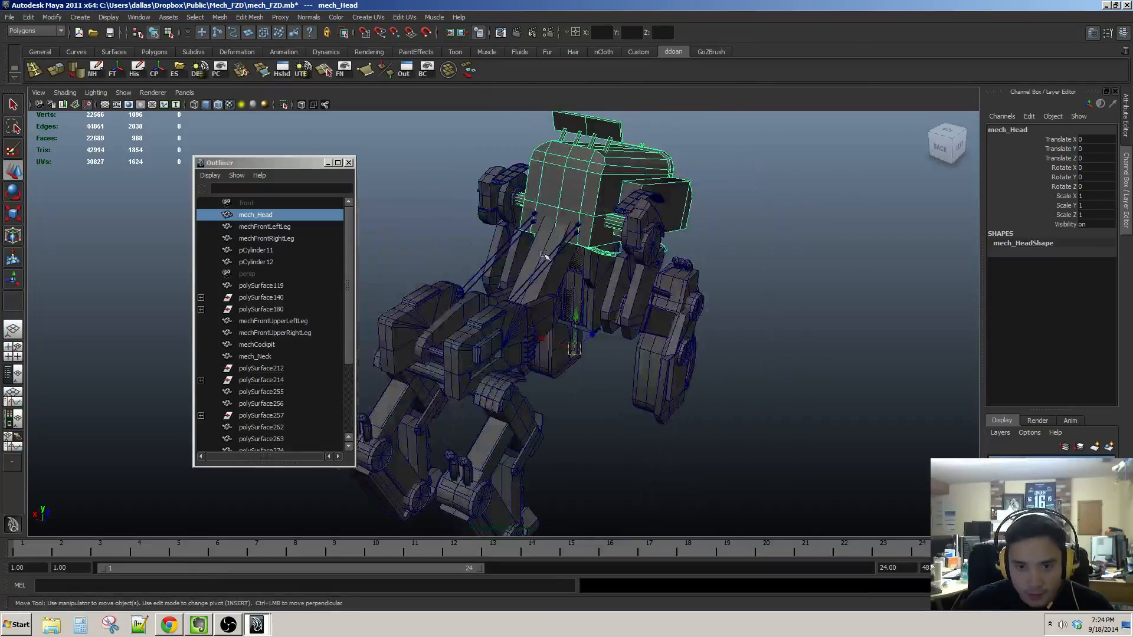
Step: Rename the left pair of ropes between the head and rear body, polySurface275, as mechRopesLeft
{"action": "left_click_drag", "start_coordinate": [544, 254], "coordinate": [464, 301], "text": "alt"}
{"action": "left_click", "coordinate": [515, 272]}
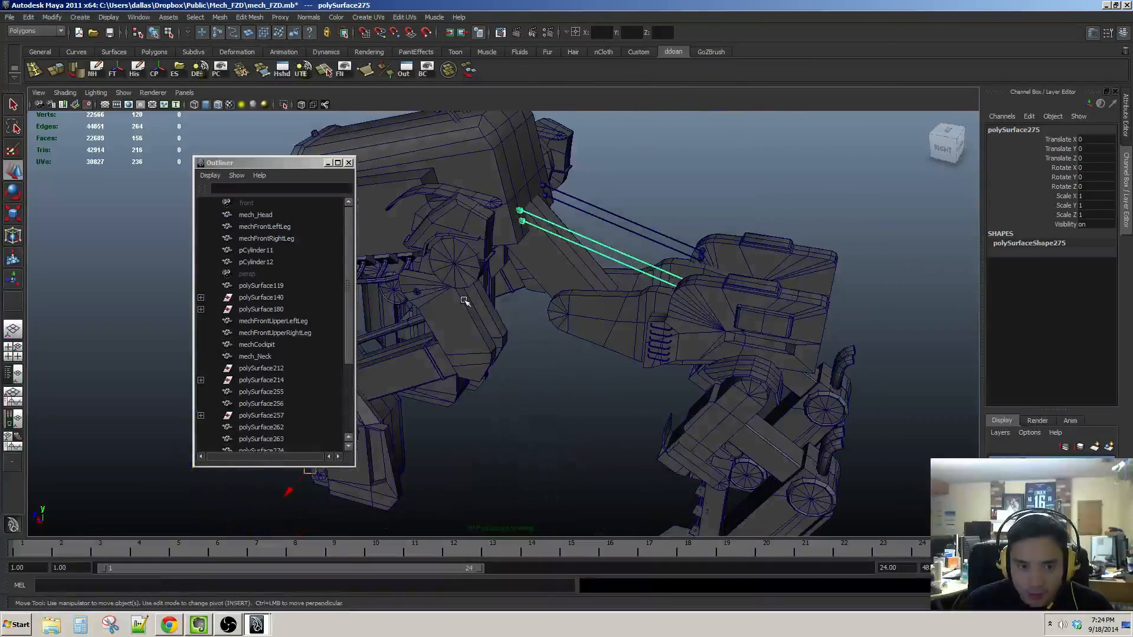
{"action": "left_click_drag", "start_coordinate": [752, 250], "coordinate": [826, 213], "text": "alt"}
{"action": "double_click", "coordinate": [1013, 130]}
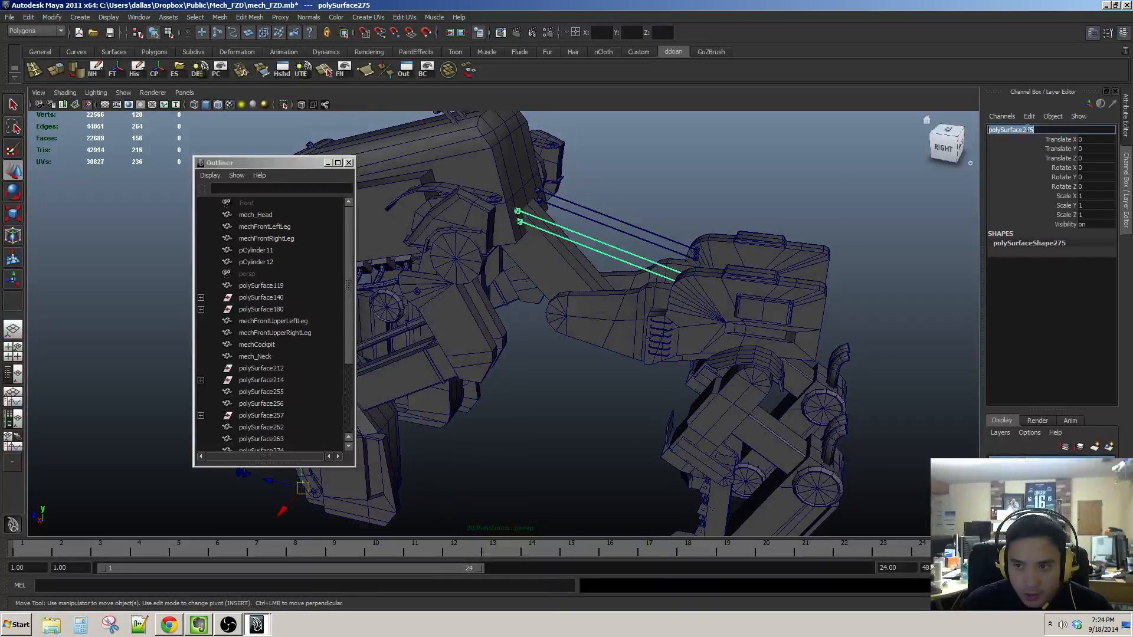
{"action": "type", "text": "mech"}
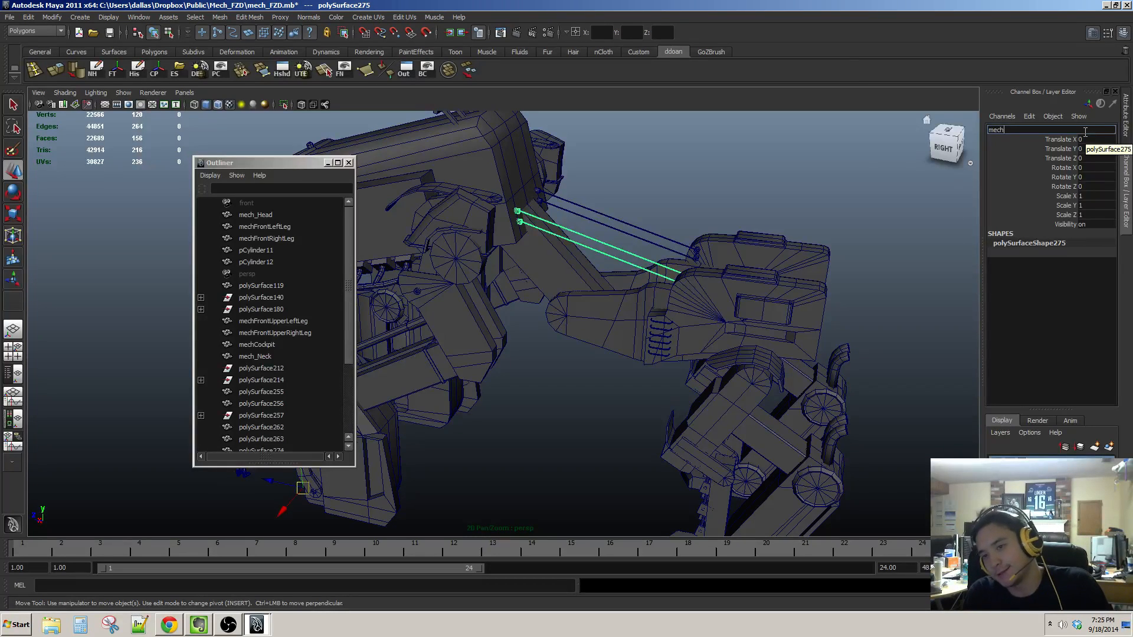
{"action": "type", "text": "Ropes"}
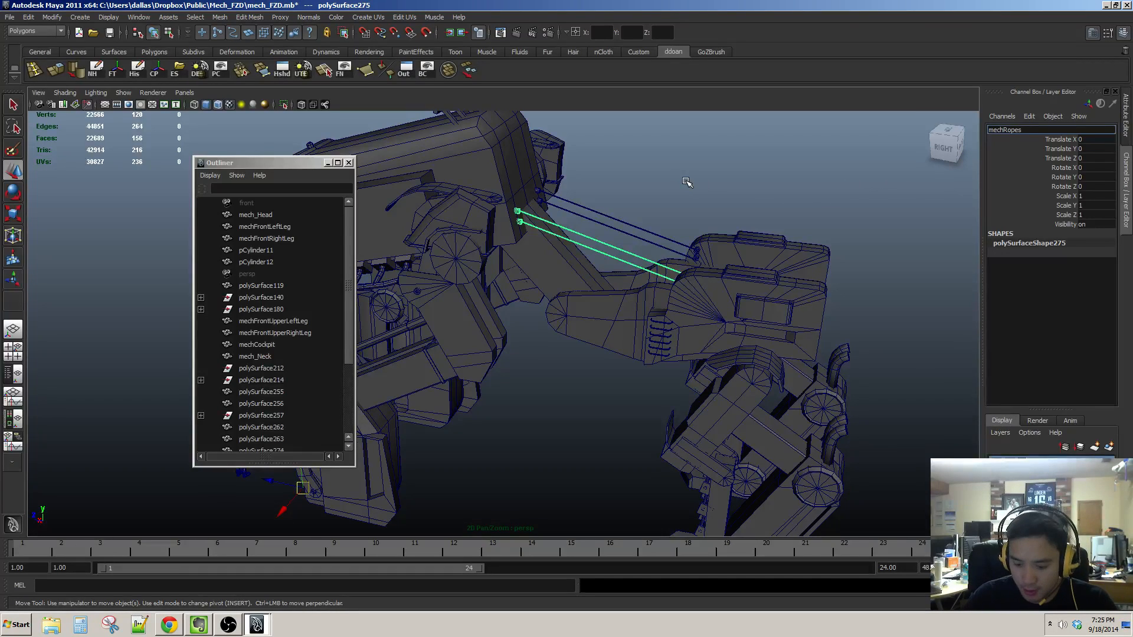
{"action": "type", "text": "Left"}
{"action": "key", "text": "Return"}
Step: Rename the opposite pair of ropes, polySurface274, as mechRopesRight
{"action": "left_click_drag", "start_coordinate": [665, 172], "coordinate": [643, 228], "text": "alt"}
{"action": "left_click_drag", "start_coordinate": [707, 205], "coordinate": [652, 249]}
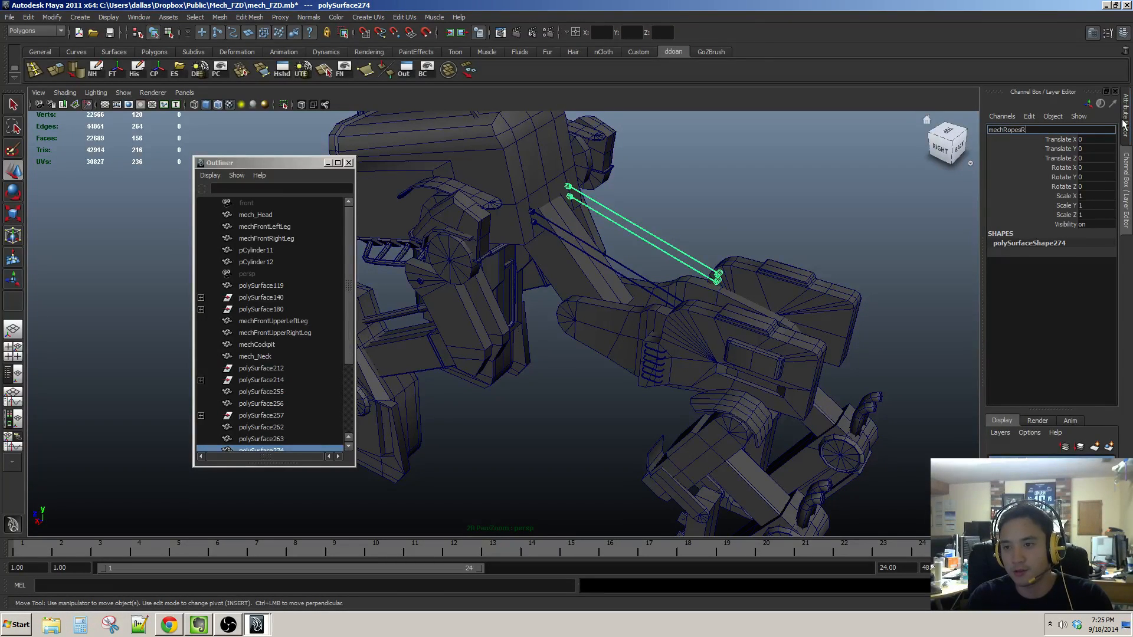
{"action": "type", "text": "mechRopesRight"}
{"action": "key", "text": "Return"}
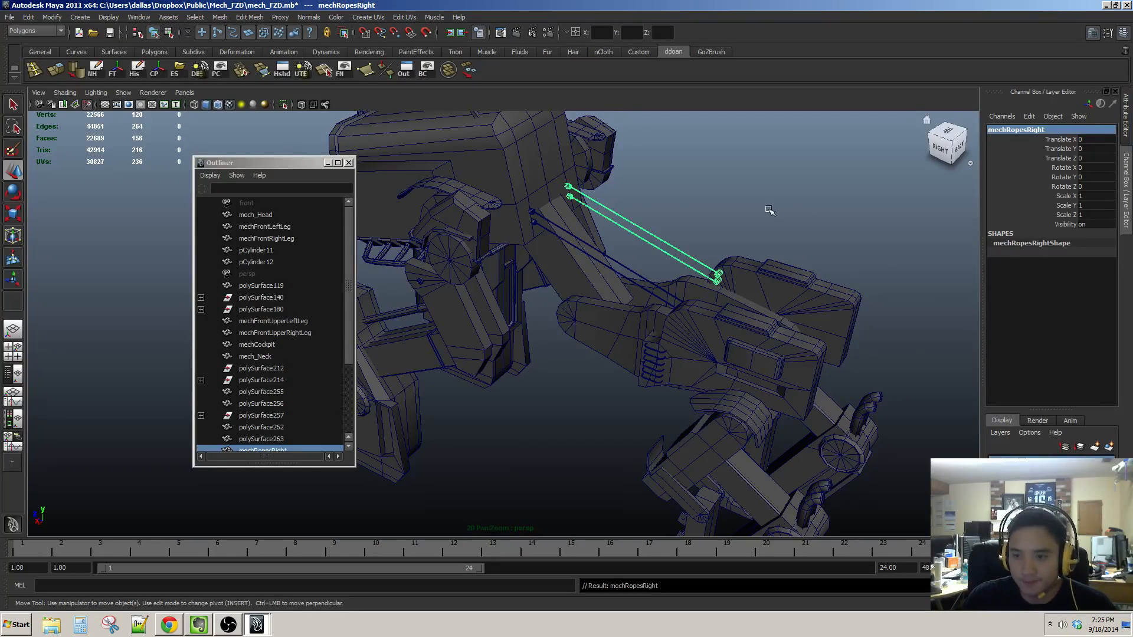
Step: Check the names of the neck and rear body meshes by selecting them around the back of the mech
{"action": "left_click_drag", "start_coordinate": [614, 230], "coordinate": [604, 203], "text": "alt"}
{"action": "left_click", "coordinate": [654, 201]}
{"action": "left_click", "coordinate": [655, 202]}
{"action": "left_click", "coordinate": [594, 196]}
{"action": "left_click", "coordinate": [627, 226]}
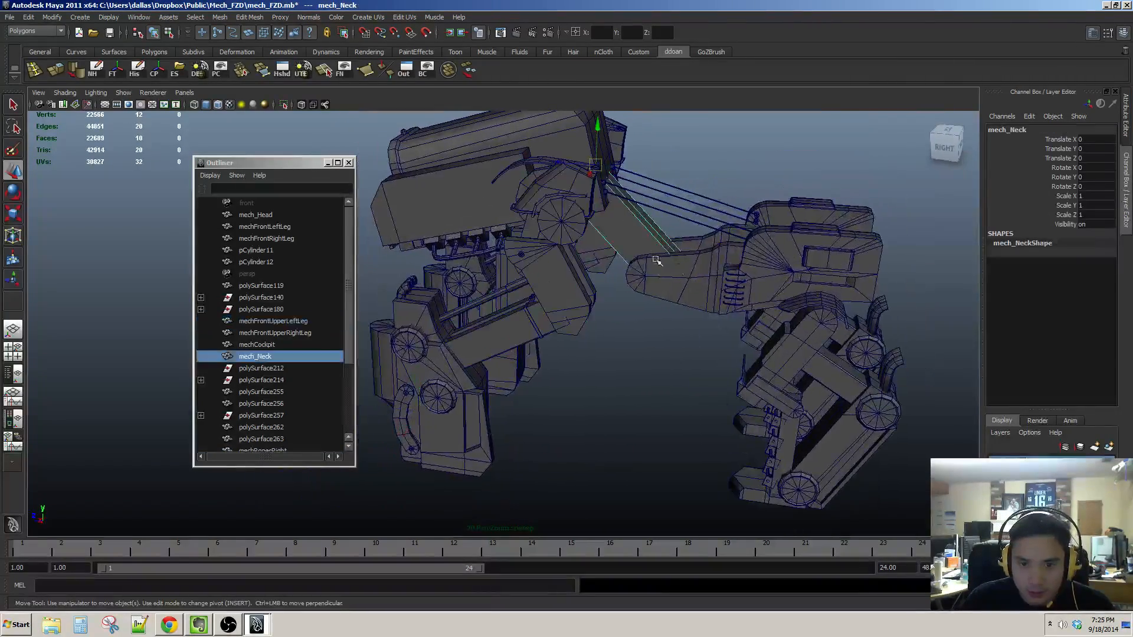
{"action": "left_click", "coordinate": [692, 279]}
{"action": "left_click_drag", "start_coordinate": [691, 278], "coordinate": [711, 266], "text": "alt"}
{"action": "mouse_move", "coordinate": [711, 266]}
{"action": "middle_mouse_down", "text": "alt"}
{"action": "mouse_move", "coordinate": [678, 260]}
{"action": "mouse_move", "coordinate": [691, 268]}
{"action": "middle_mouse_up", "text": "alt"}
{"action": "mouse_move", "coordinate": [692, 268]}
{"action": "left_mouse_down", "text": "alt"}
{"action": "mouse_move", "coordinate": [678, 254]}
{"action": "mouse_move", "coordinate": [690, 292]}
{"action": "mouse_move", "coordinate": [665, 253]}
{"action": "mouse_move", "coordinate": [682, 265]}
{"action": "left_mouse_up", "text": "alt"}
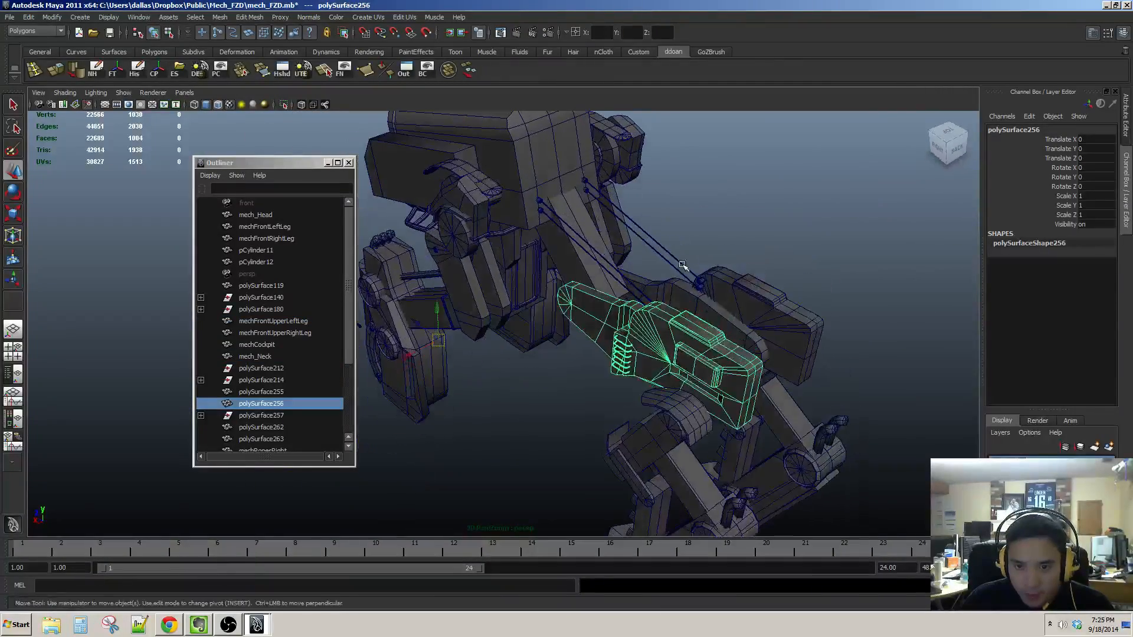
{"action": "left_click", "coordinate": [743, 300]}
{"action": "left_click_drag", "start_coordinate": [743, 300], "coordinate": [764, 248], "text": "alt"}
Step: Rename the left rear body mesh, polySurface256, as mechUpperLeftLeg
{"action": "left_click", "coordinate": [723, 260]}
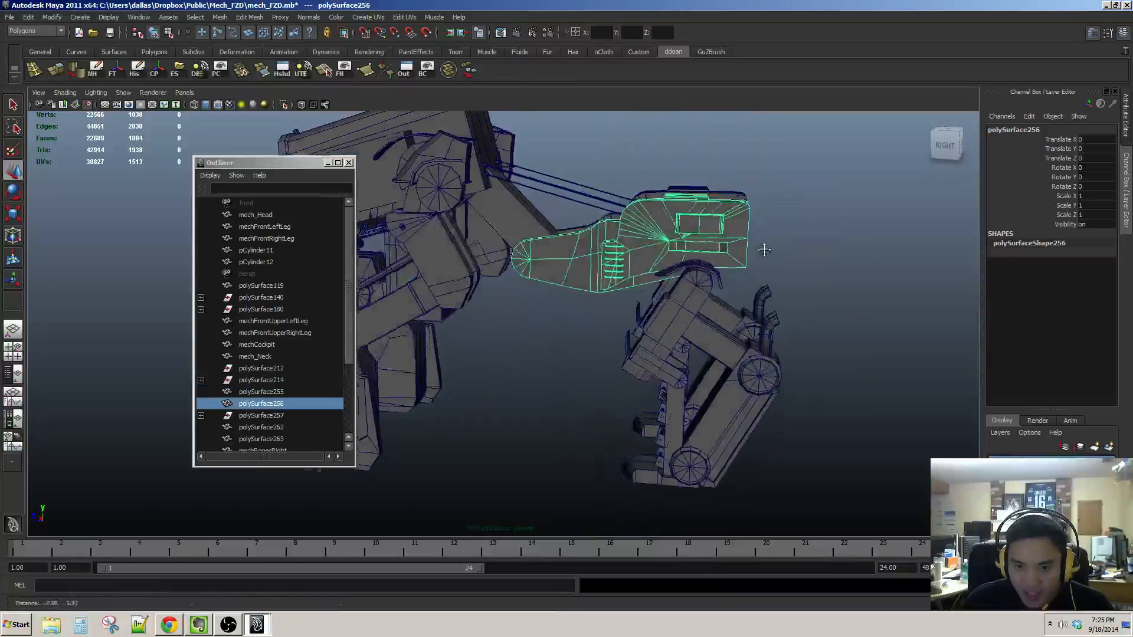
{"action": "middle_click_drag", "start_coordinate": [764, 247], "coordinate": [774, 284], "text": "alt"}
{"action": "left_click_drag", "start_coordinate": [840, 301], "coordinate": [786, 338], "text": "alt"}
{"action": "double_click", "coordinate": [1019, 129]}
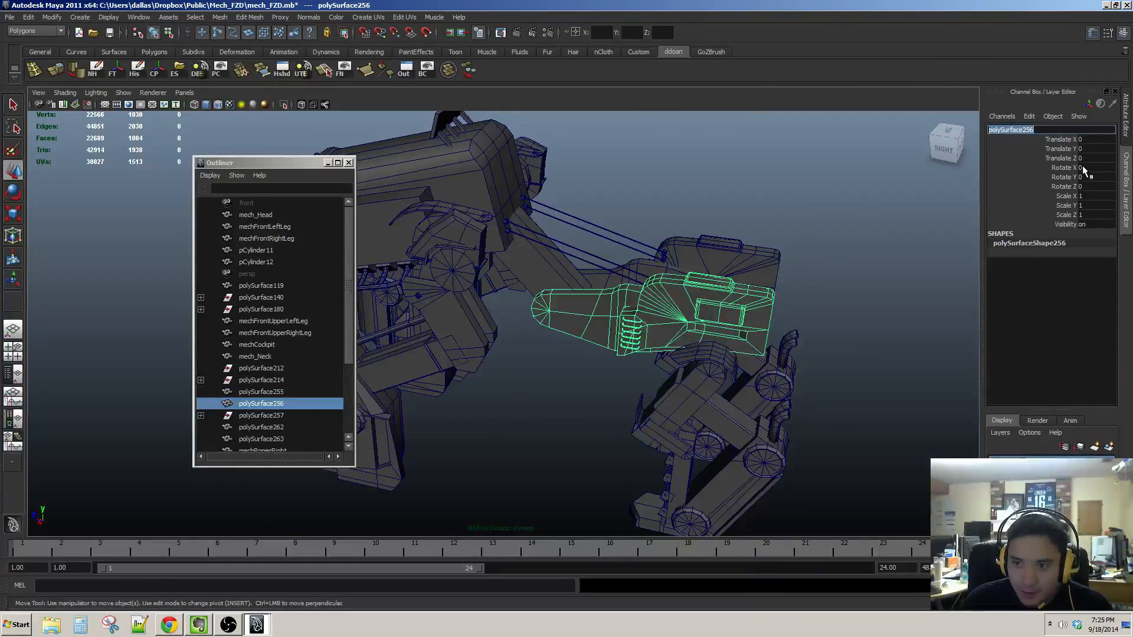
{"action": "type", "text": "mechUpperLef"}
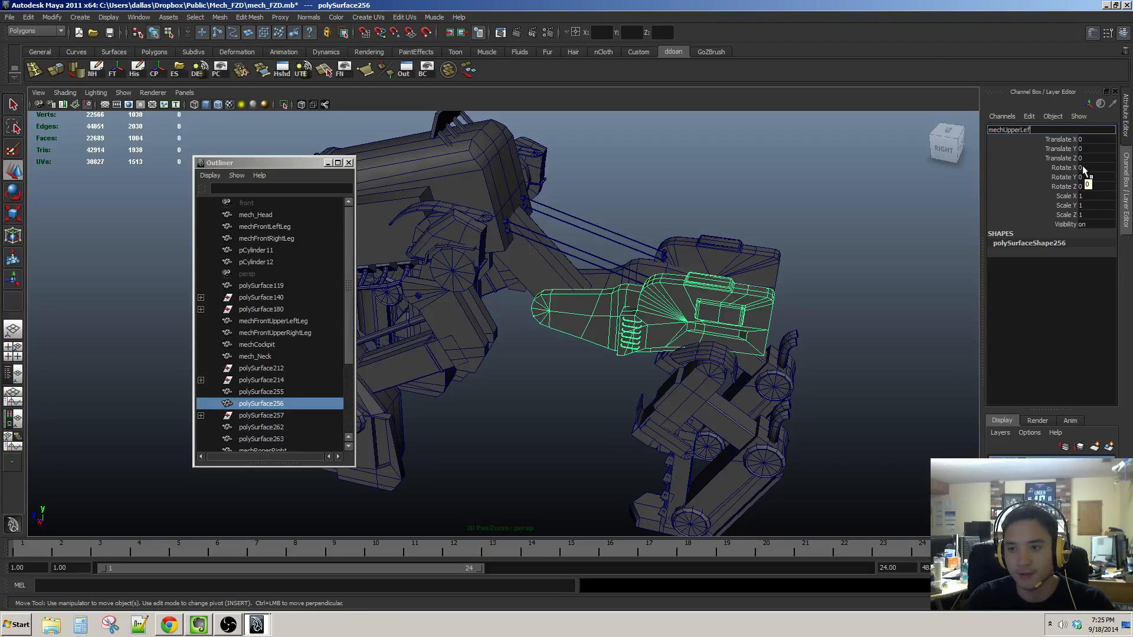
{"action": "type", "text": "tLeg"}
{"action": "key", "text": "Return"}
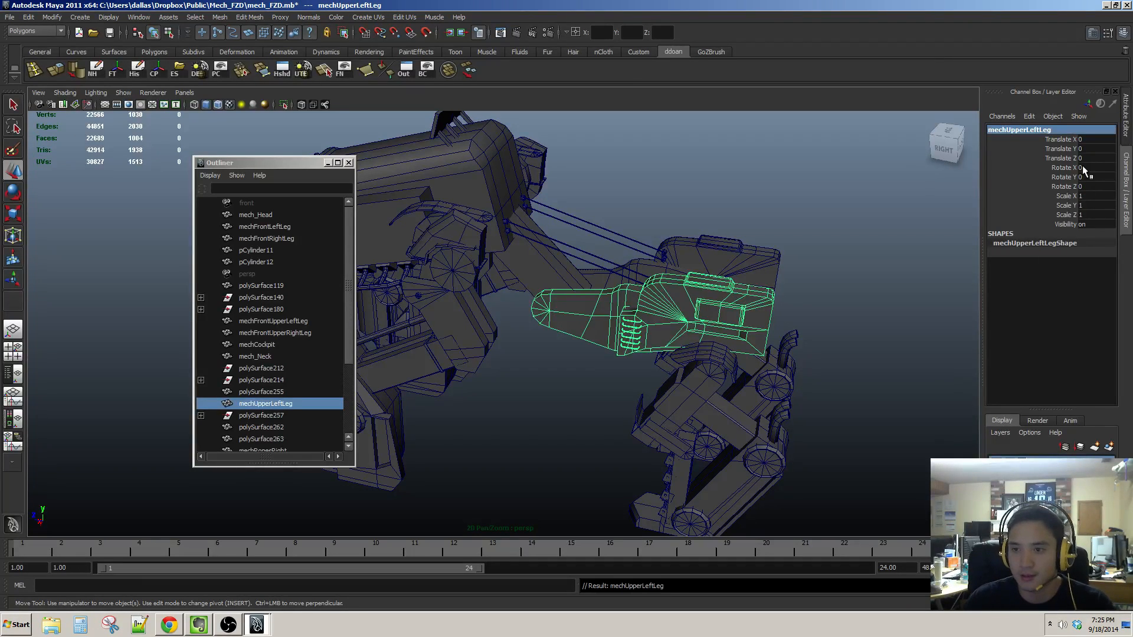
Step: Compare the left front and back leg parts, and rename the mechUpperLeftLeg mesh as mechLeftBody
{"action": "middle_click_drag", "start_coordinate": [522, 291], "coordinate": [674, 274], "text": "alt"}
{"action": "left_click", "coordinate": [593, 333]}
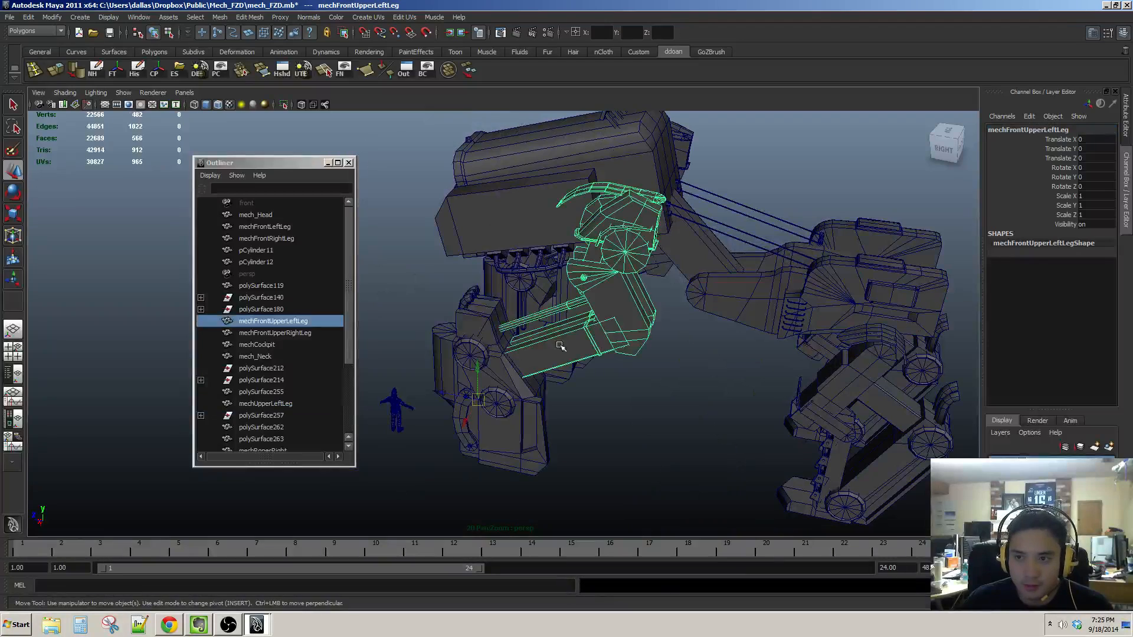
{"action": "left_click", "coordinate": [496, 386]}
{"action": "left_click", "coordinate": [607, 346]}
{"action": "left_click", "coordinate": [877, 352]}
{"action": "left_click_drag", "start_coordinate": [919, 344], "coordinate": [892, 343], "text": "alt"}
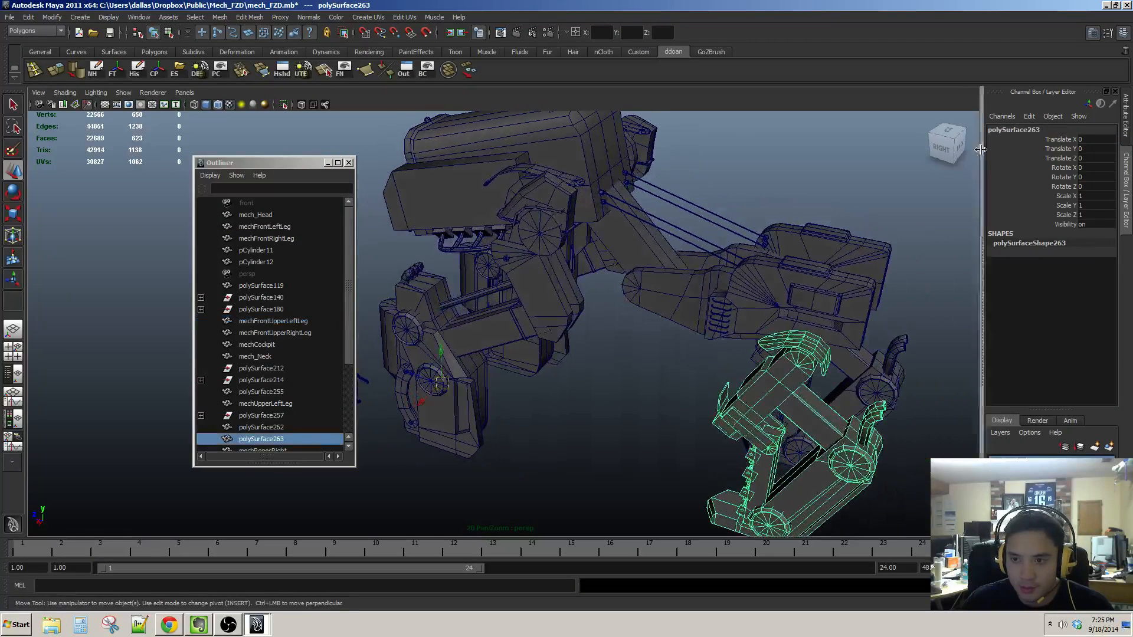
{"action": "left_click", "coordinate": [791, 293]}
{"action": "double_click", "coordinate": [1053, 130]}
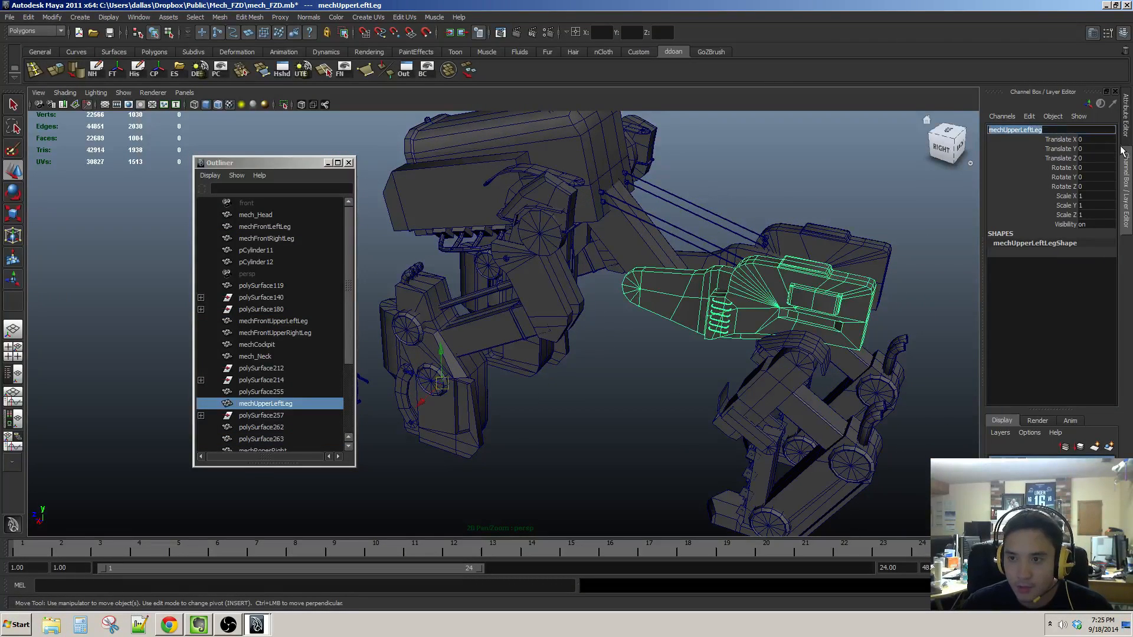
{"action": "key", "text": "Left"}
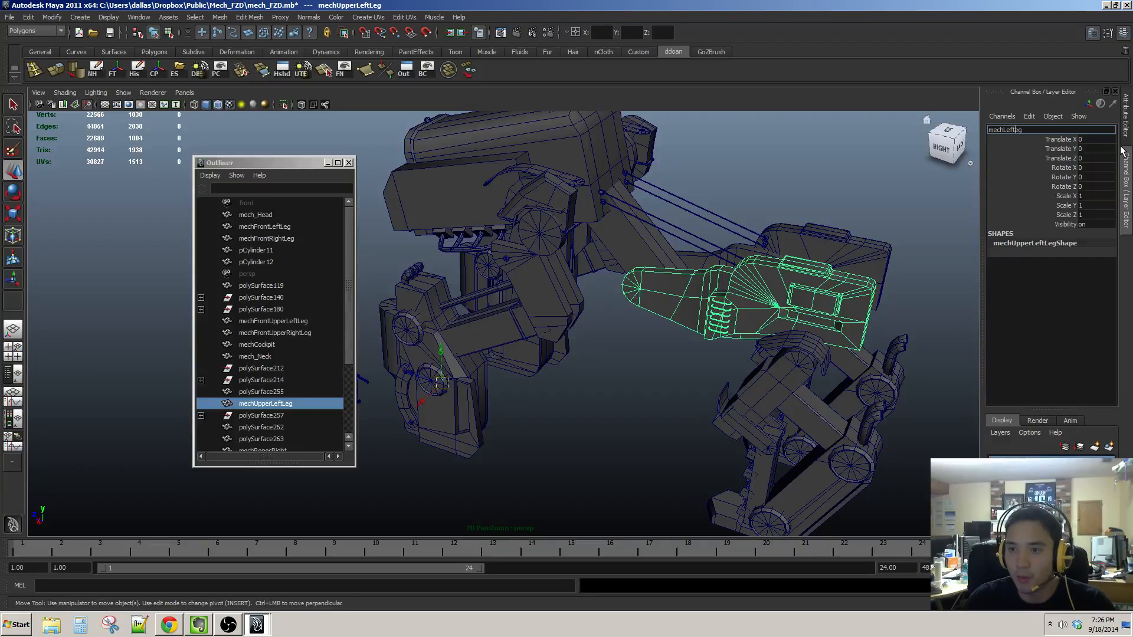
{"action": "type", "text": "dy"}
{"action": "key", "text": "Return"}
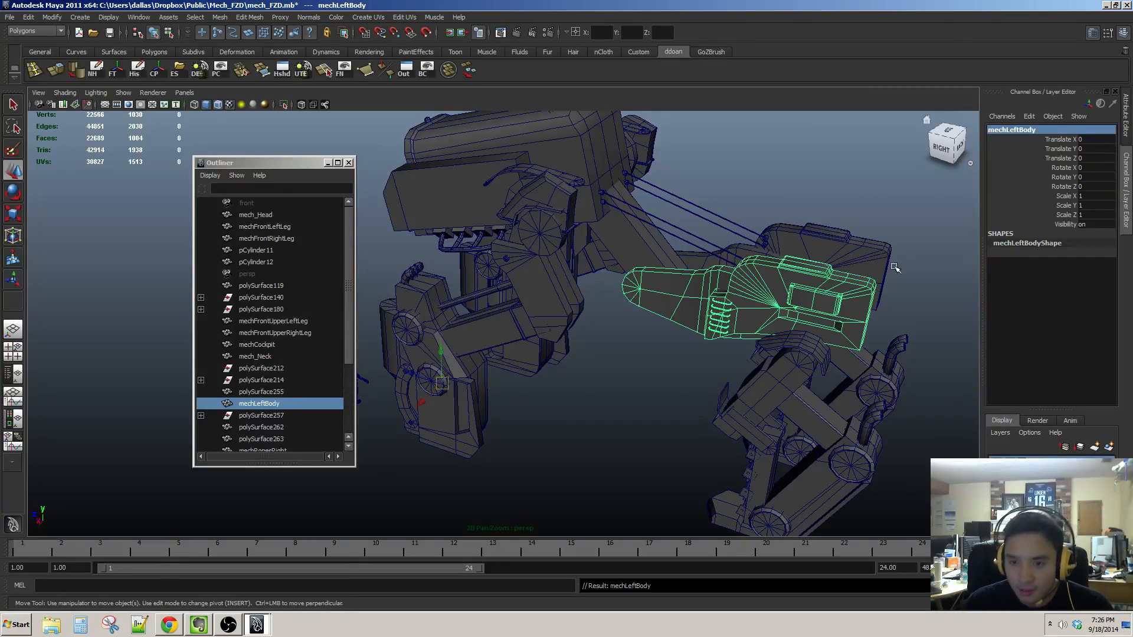
Step: Rename the opposite rear body mesh, polySurface255, as mechRightBody
{"action": "left_click_drag", "start_coordinate": [890, 261], "coordinate": [697, 348], "text": "alt"}
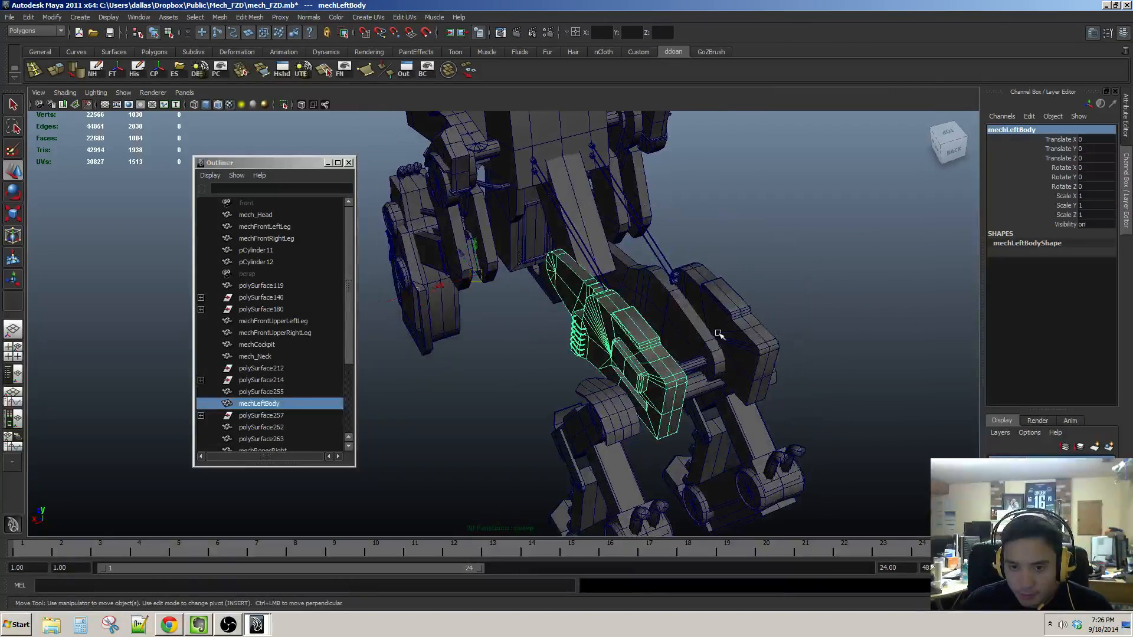
{"action": "left_click", "coordinate": [718, 334]}
{"action": "left_click", "coordinate": [655, 352]}
{"action": "left_click", "coordinate": [1013, 131]}
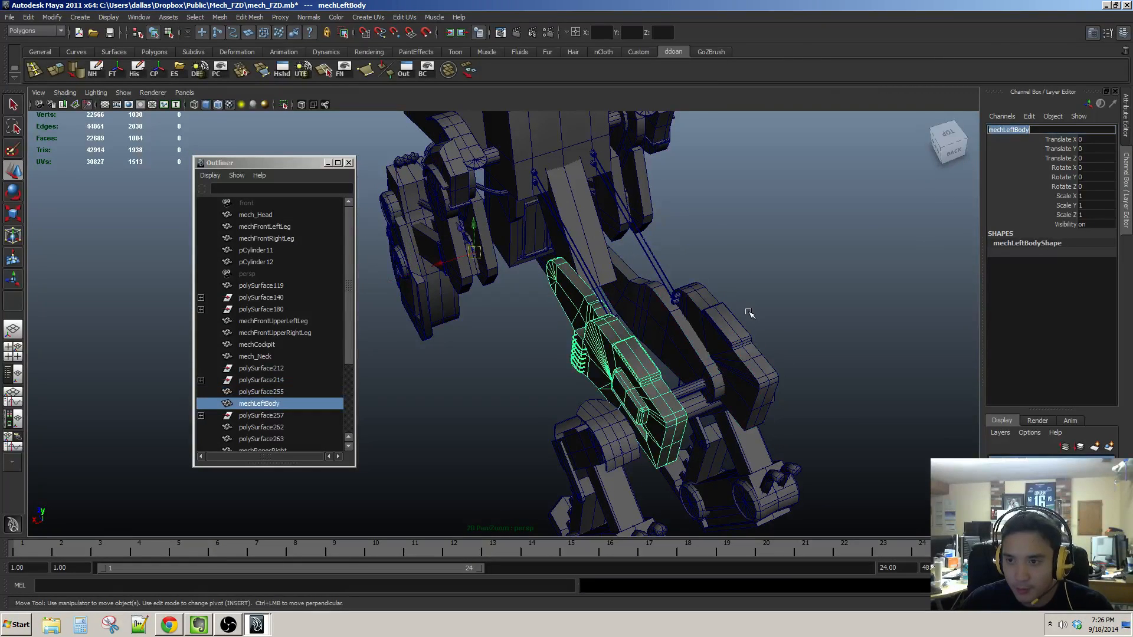
{"action": "left_click", "coordinate": [750, 312]}
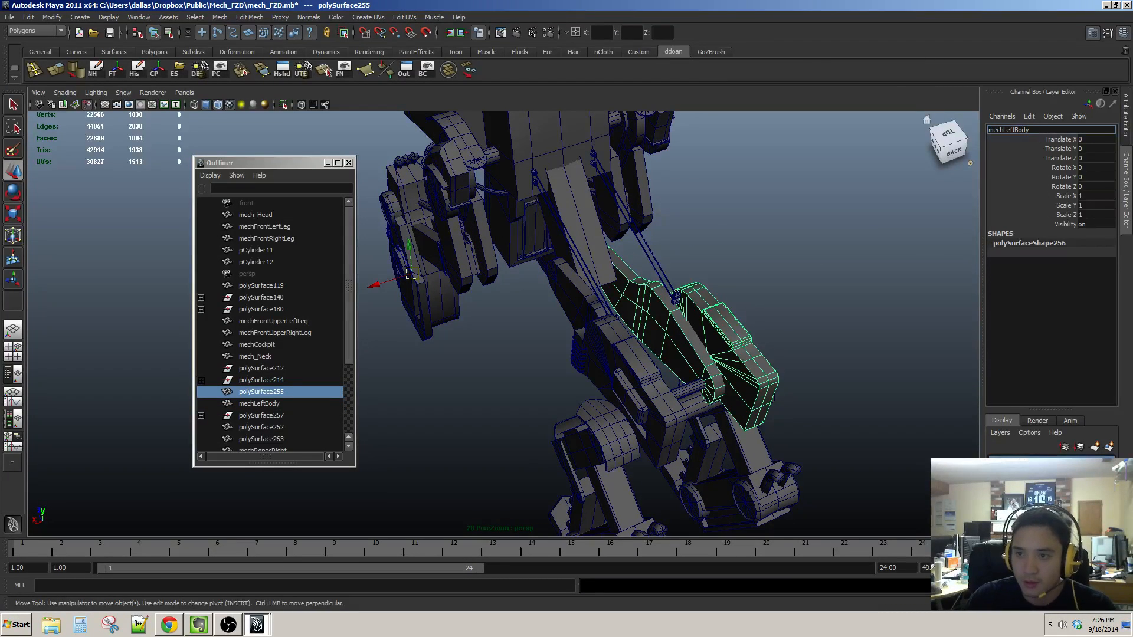
{"action": "type", "text": "t"}
{"action": "key", "text": "Return"}
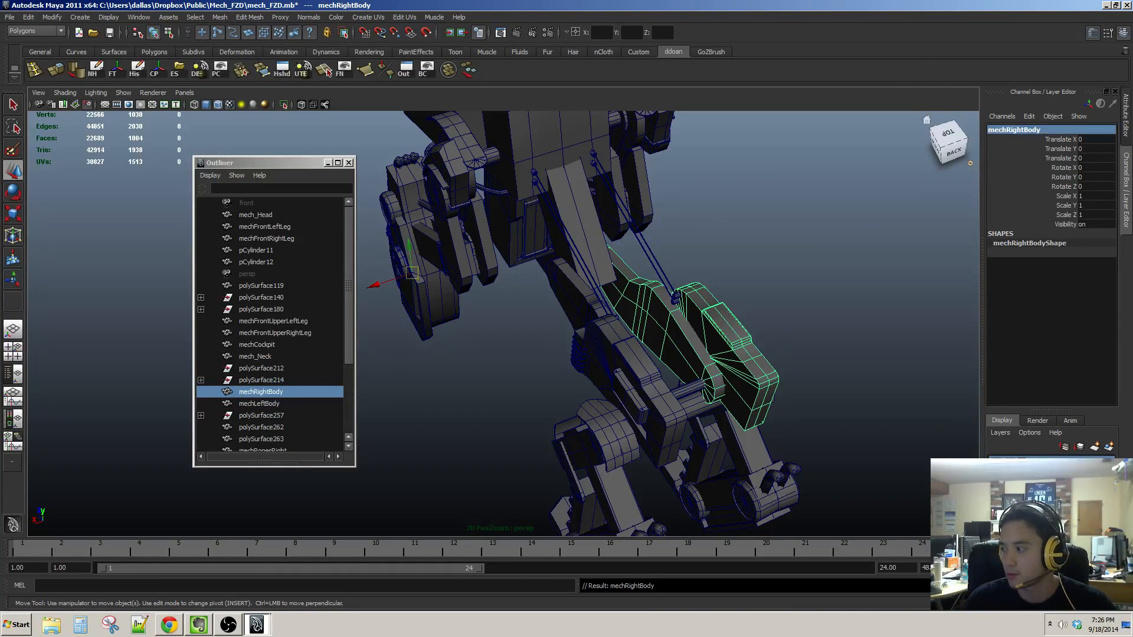
Step: Rename the left back leg mesh beneath the rear body, polySurface263, as mechBackLeftLeg
{"action": "left_click_drag", "start_coordinate": [726, 248], "coordinate": [755, 271], "text": "alt"}
{"action": "left_click", "coordinate": [744, 236]}
{"action": "left_click", "coordinate": [764, 245]}
{"action": "left_click", "coordinate": [759, 289]}
{"action": "middle_click_drag", "start_coordinate": [761, 290], "coordinate": [746, 241], "text": "alt"}
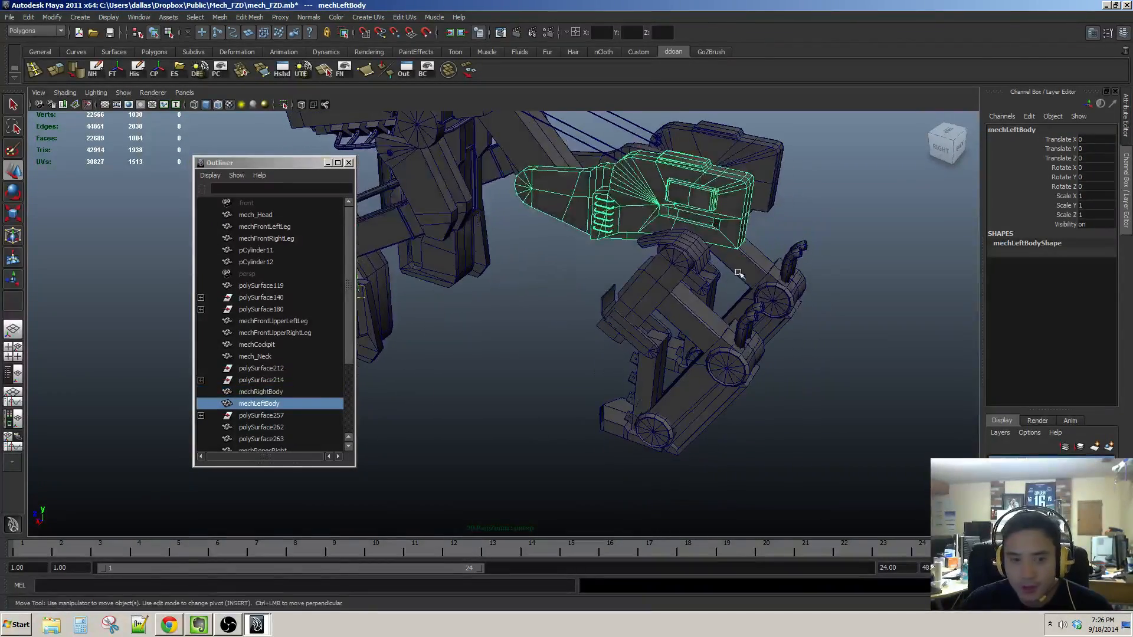
{"action": "left_click_drag", "start_coordinate": [691, 183], "coordinate": [679, 165], "text": "alt"}
{"action": "left_click", "coordinate": [666, 283]}
{"action": "left_click_drag", "start_coordinate": [673, 286], "coordinate": [705, 282], "text": "alt"}
{"action": "middle_click_drag", "start_coordinate": [565, 298], "coordinate": [631, 331], "text": "alt"}
{"action": "left_click", "coordinate": [1023, 130]}
{"action": "type", "text": "mech"}
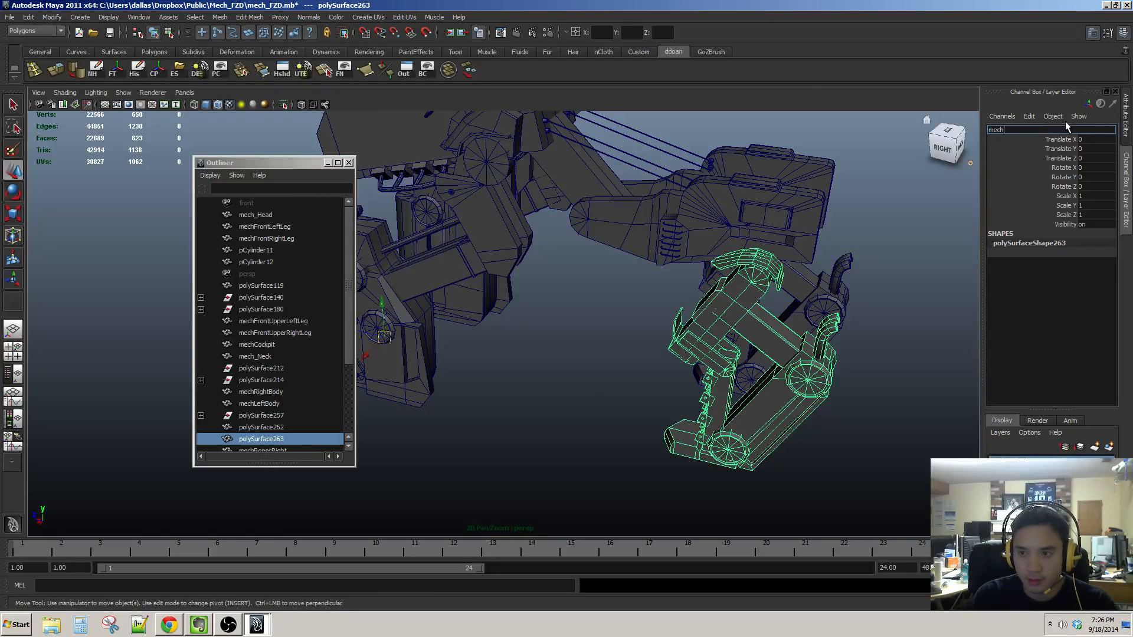
{"action": "type", "text": "B"}
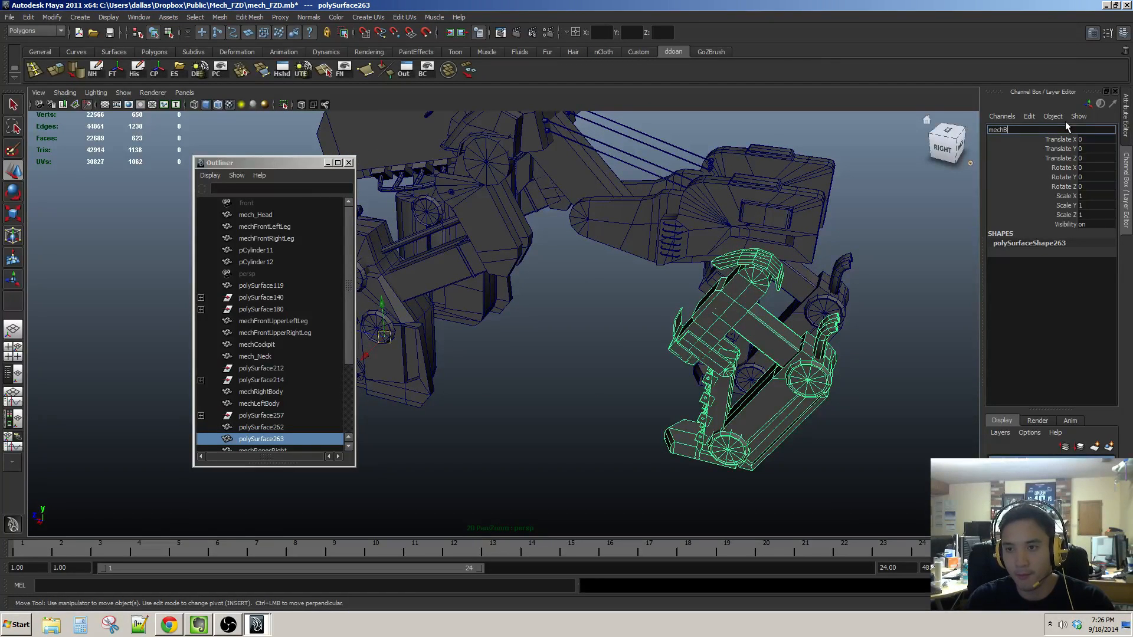
{"action": "type", "text": "ackLeftLeg"}
{"action": "key", "text": "Return"}
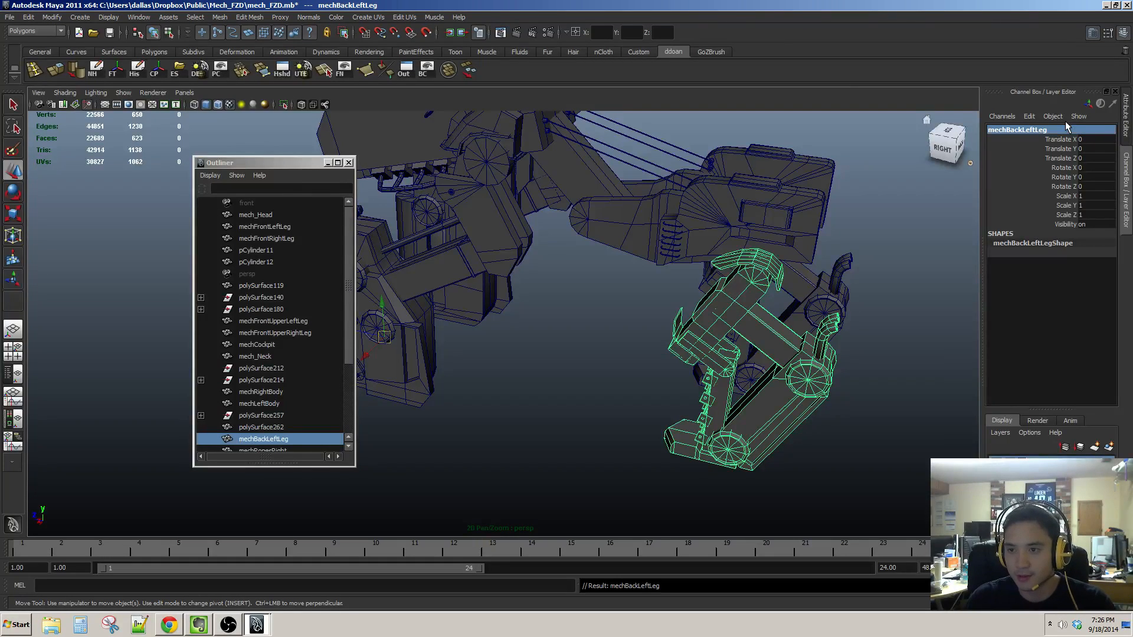
Step: Rename the opposite back leg mesh, polySurface262, as mechBackRightLeg
{"action": "left_click_drag", "start_coordinate": [974, 176], "coordinate": [812, 300], "text": "alt"}
{"action": "left_click", "coordinate": [812, 301]}
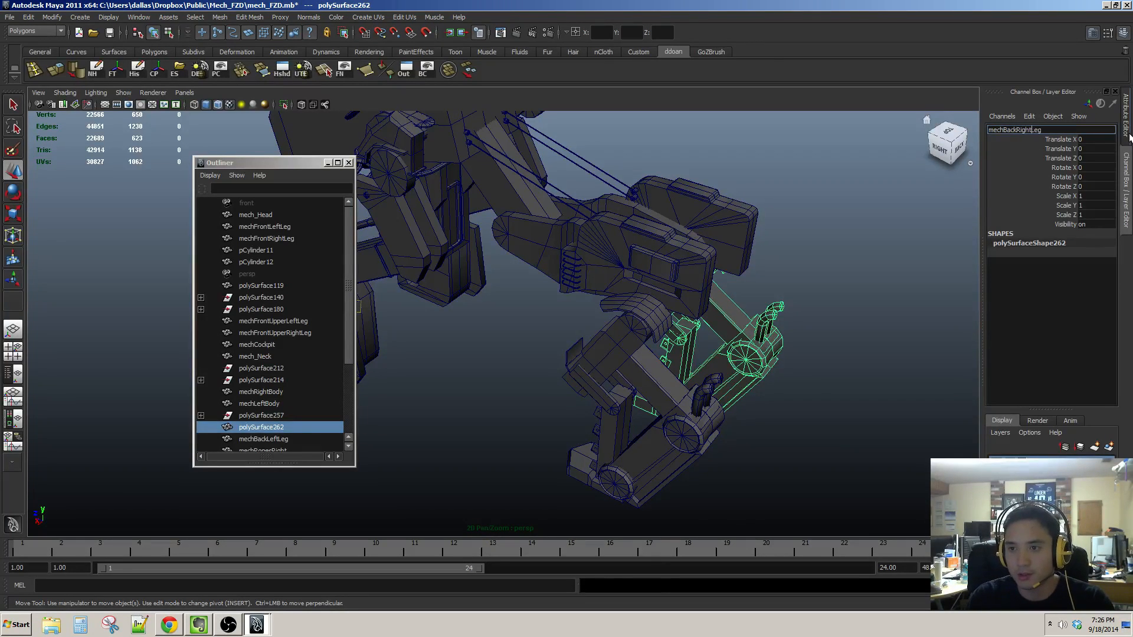
{"action": "key", "text": "Return"}
Step: Inspect the back legs, body halves, ropes and head for meshes still lacking descriptive names
{"action": "left_click_drag", "start_coordinate": [778, 357], "coordinate": [739, 331], "text": "alt"}
{"action": "left_click", "coordinate": [667, 366]}
{"action": "left_click", "coordinate": [743, 313]}
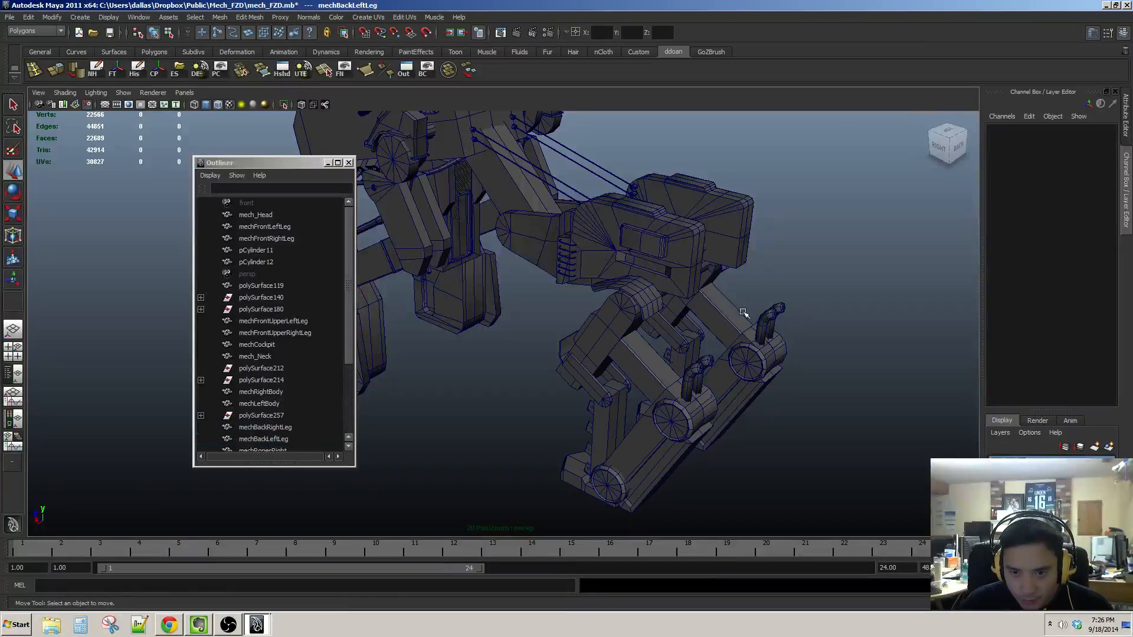
{"action": "left_click", "coordinate": [740, 313]}
{"action": "left_click", "coordinate": [665, 260]}
{"action": "left_click", "coordinate": [711, 227]}
{"action": "middle_click_drag", "start_coordinate": [711, 226], "coordinate": [748, 242], "text": "alt"}
{"action": "left_click_drag", "start_coordinate": [749, 242], "coordinate": [808, 210], "text": "alt"}
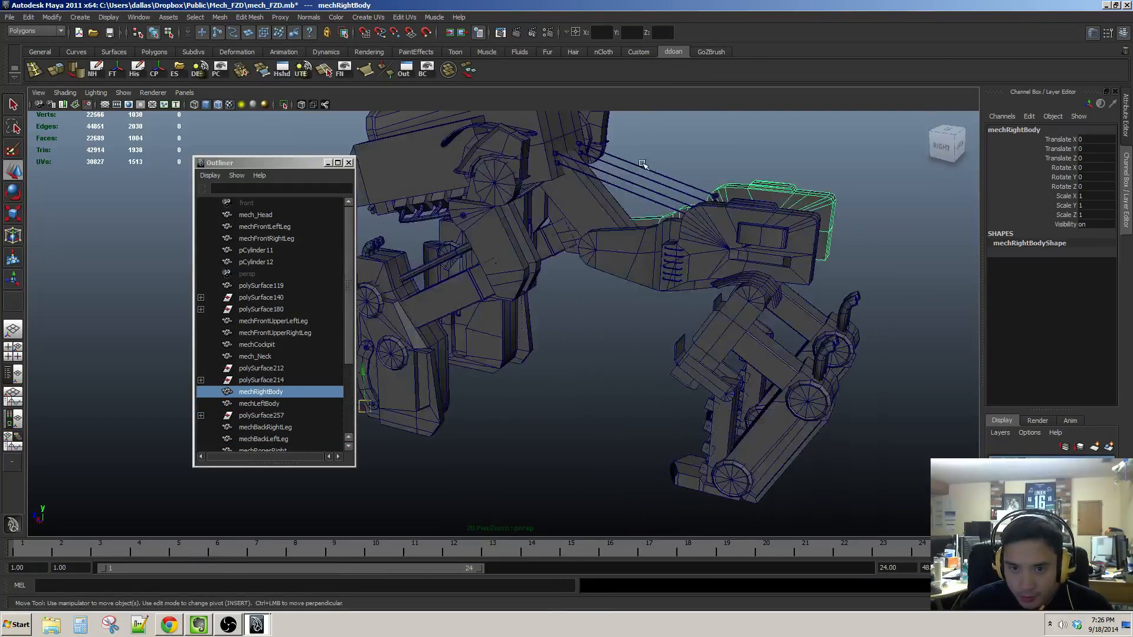
{"action": "left_click", "coordinate": [632, 205]}
{"action": "middle_click_drag", "start_coordinate": [632, 205], "coordinate": [649, 266], "text": "alt"}
{"action": "left_click_drag", "start_coordinate": [649, 267], "coordinate": [702, 253], "text": "alt"}
{"action": "right_click_drag", "start_coordinate": [703, 253], "coordinate": [666, 251], "text": "alt"}
{"action": "left_click_drag", "start_coordinate": [551, 271], "coordinate": [550, 249], "text": "alt"}
{"action": "left_click", "coordinate": [511, 195]}
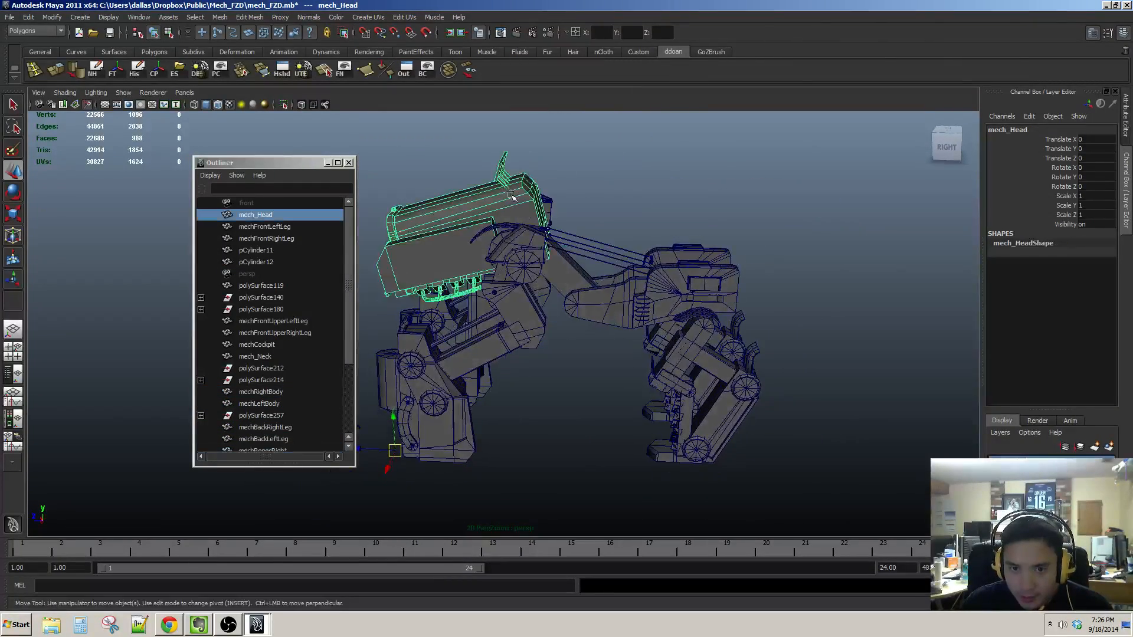
{"action": "left_click_drag", "start_coordinate": [365, 366], "coordinate": [361, 374], "text": "alt"}
{"action": "middle_click_drag", "start_coordinate": [361, 374], "coordinate": [409, 308], "text": "alt"}
Step: Locate the pCylinder11 mesh on the mech and examine how it connects to the back legs
{"action": "left_click", "coordinate": [290, 252]}
{"action": "right_click_drag", "start_coordinate": [507, 326], "coordinate": [614, 299], "text": "alt"}
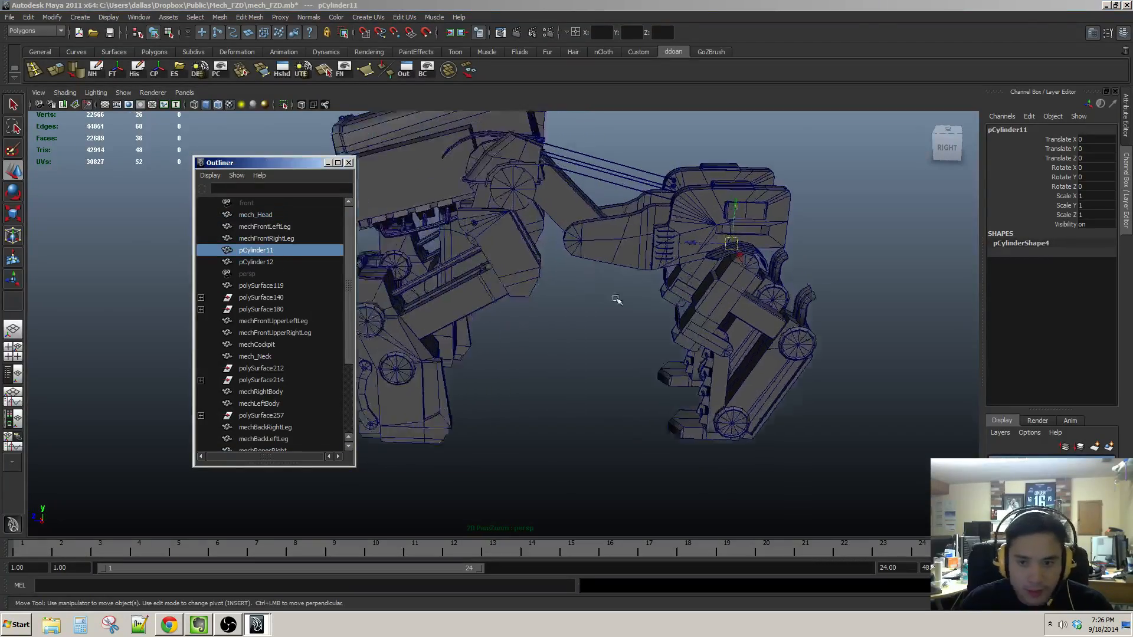
{"action": "key", "text": "f"}
{"action": "left_click_drag", "start_coordinate": [616, 328], "coordinate": [472, 346], "text": "alt"}
{"action": "right_click_drag", "start_coordinate": [584, 354], "coordinate": [520, 349], "text": "alt"}
{"action": "left_click_drag", "start_coordinate": [519, 348], "coordinate": [566, 359], "text": "alt"}
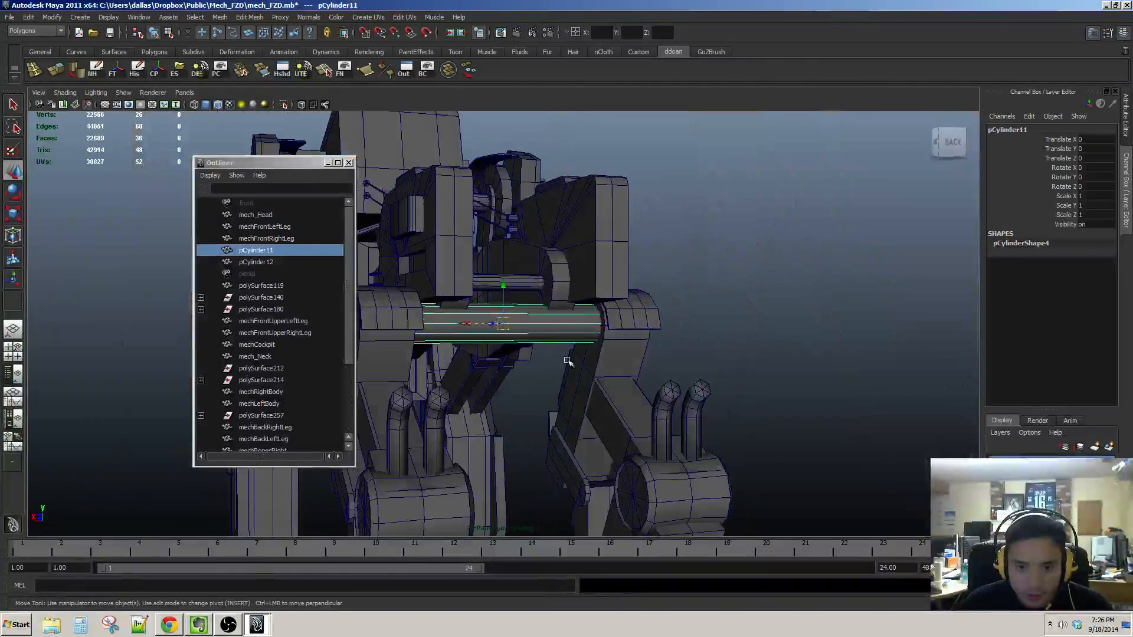
{"action": "right_click_drag", "start_coordinate": [567, 359], "coordinate": [562, 356], "text": "alt"}
{"action": "left_click_drag", "start_coordinate": [561, 356], "coordinate": [581, 355], "text": "alt"}
{"action": "left_click", "coordinate": [586, 354]}
{"action": "left_click", "coordinate": [512, 334], "text": "shift"}
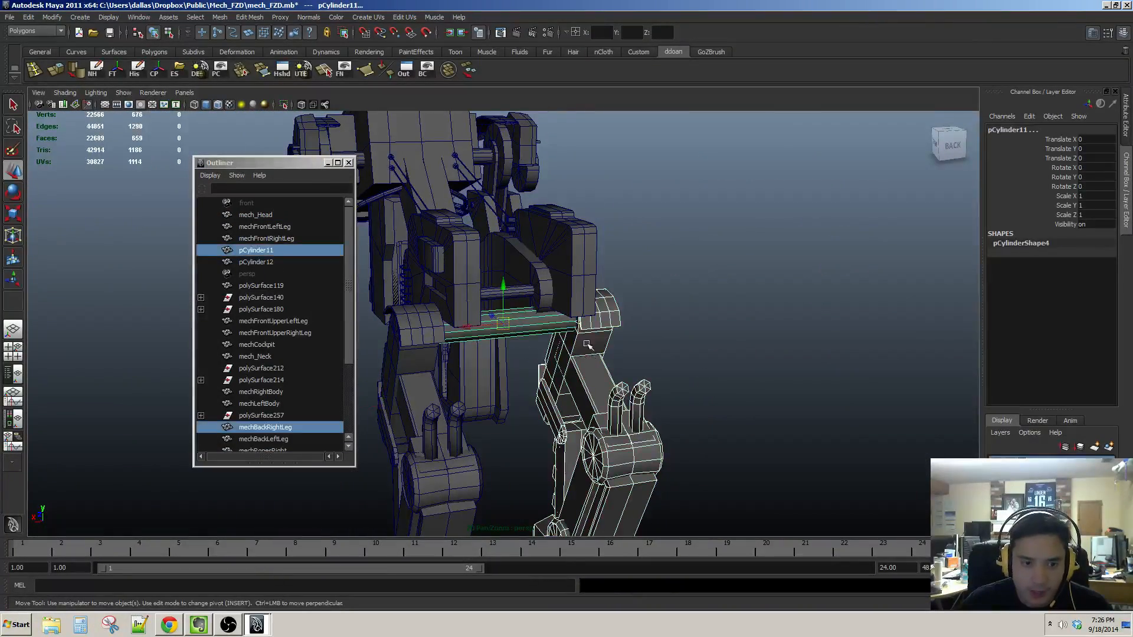
{"action": "left_click", "coordinate": [522, 359]}
Step: Combine the two connecting rods of the rear body, pCylinder11 and pCylinder12, into a single mesh
{"action": "left_click", "coordinate": [509, 331]}
{"action": "left_click_drag", "start_coordinate": [512, 309], "coordinate": [509, 300], "text": "alt"}
{"action": "left_click", "coordinate": [513, 289], "text": "shift"}
{"action": "middle_click_drag", "start_coordinate": [513, 289], "coordinate": [515, 339], "text": "alt"}
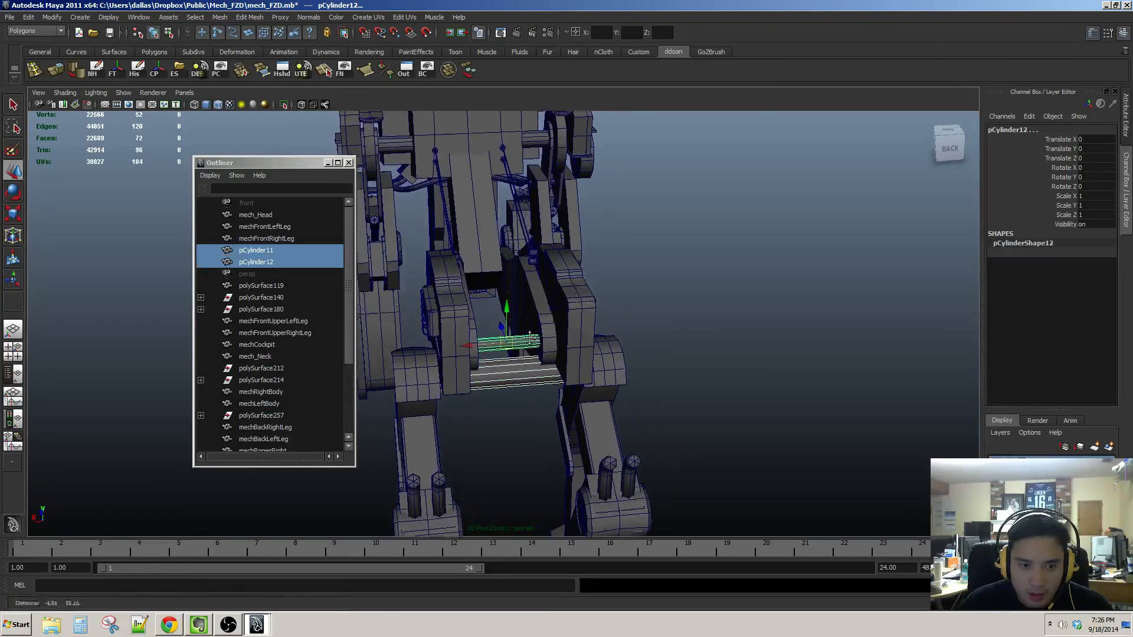
{"action": "left_click_drag", "start_coordinate": [515, 338], "coordinate": [599, 342], "text": "alt"}
{"action": "left_click", "coordinate": [696, 313]}
{"action": "mouse_move", "coordinate": [611, 322]}
{"action": "left_mouse_down", "text": "alt"}
{"action": "mouse_move", "coordinate": [626, 324]}
{"action": "mouse_move", "coordinate": [602, 316]}
{"action": "left_mouse_up", "text": "alt"}
{"action": "left_click", "coordinate": [582, 383], "text": "shift"}
{"action": "left_click_drag", "start_coordinate": [583, 383], "coordinate": [596, 227], "text": "alt"}
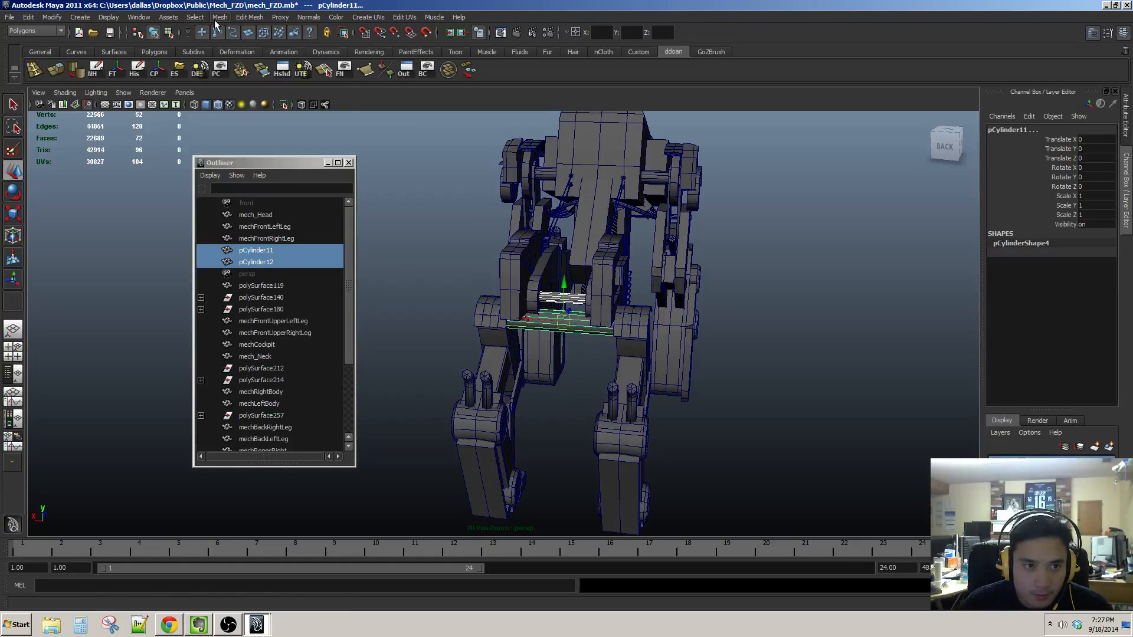
{"action": "left_click", "coordinate": [216, 18]}
{"action": "left_click", "coordinate": [234, 35]}
{"action": "left_click_drag", "start_coordinate": [498, 245], "coordinate": [554, 238], "text": "alt"}
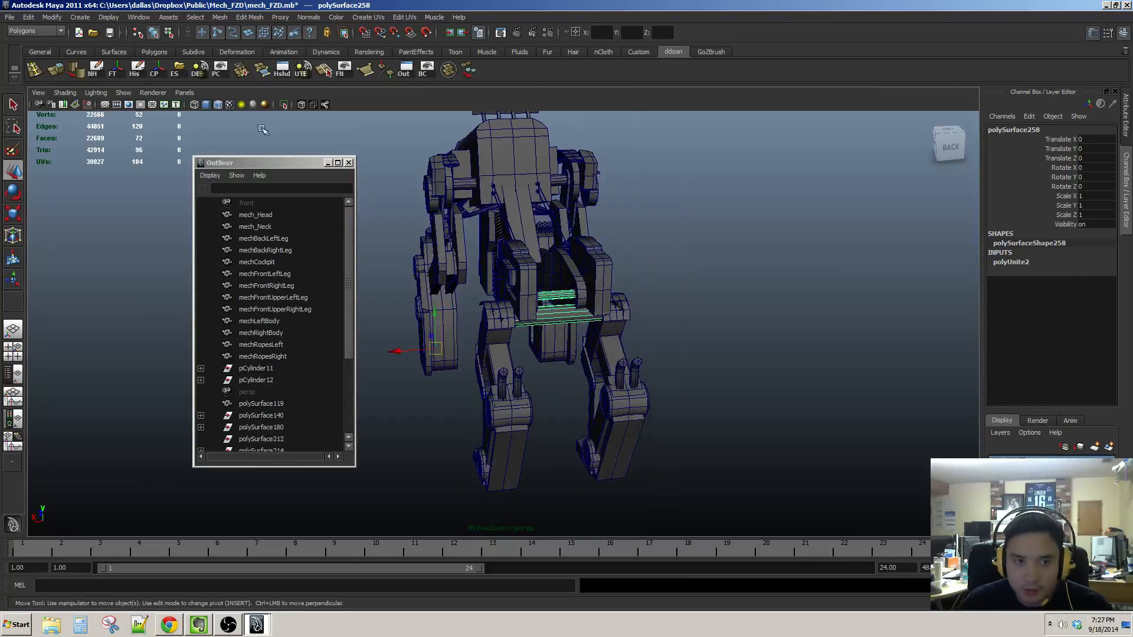
Step: Center the pivot of the combined rear connecting rods and rename the mesh backLegCyclinders
{"action": "left_click", "coordinate": [156, 70]}
{"action": "left_click_drag", "start_coordinate": [352, 309], "coordinate": [349, 405]}
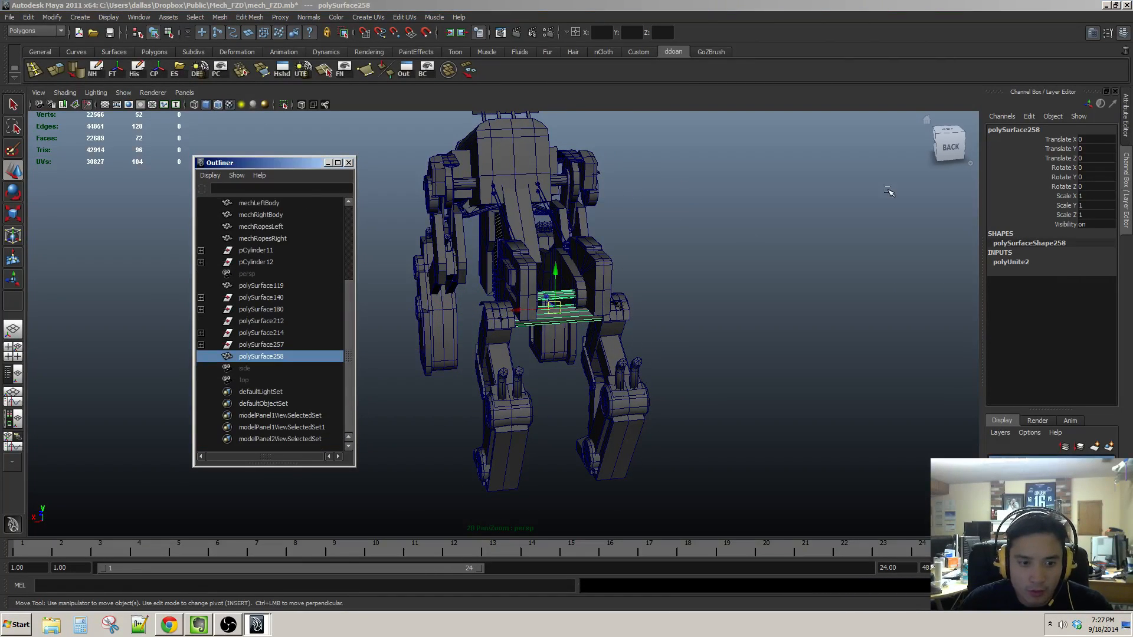
{"action": "left_click_drag", "start_coordinate": [784, 250], "coordinate": [702, 260], "text": "alt"}
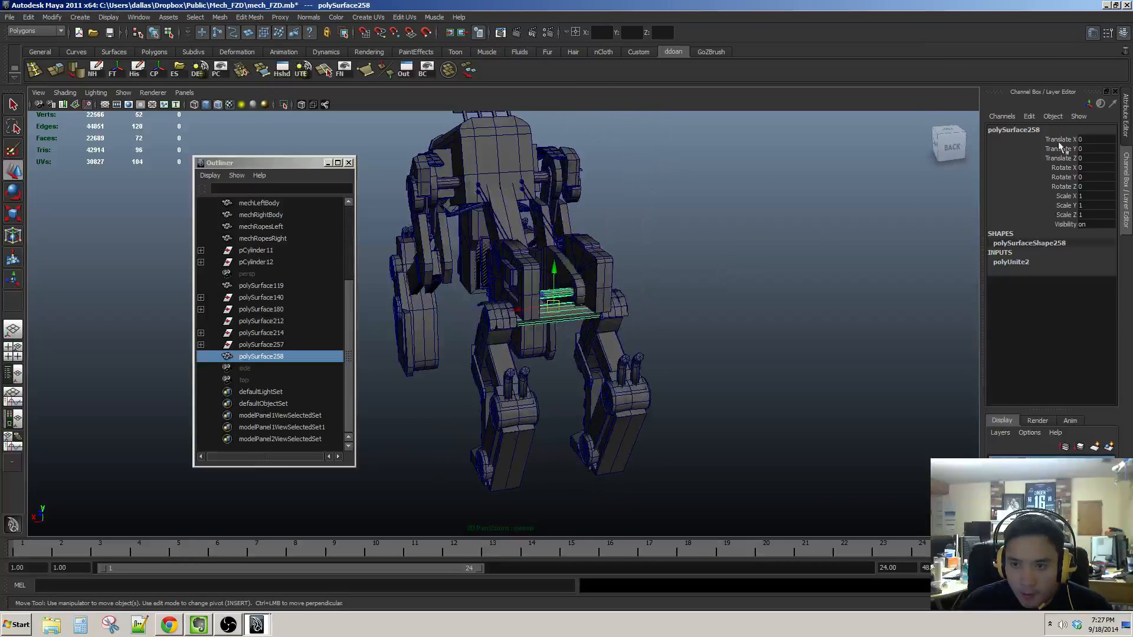
{"action": "double_click", "coordinate": [1018, 125]}
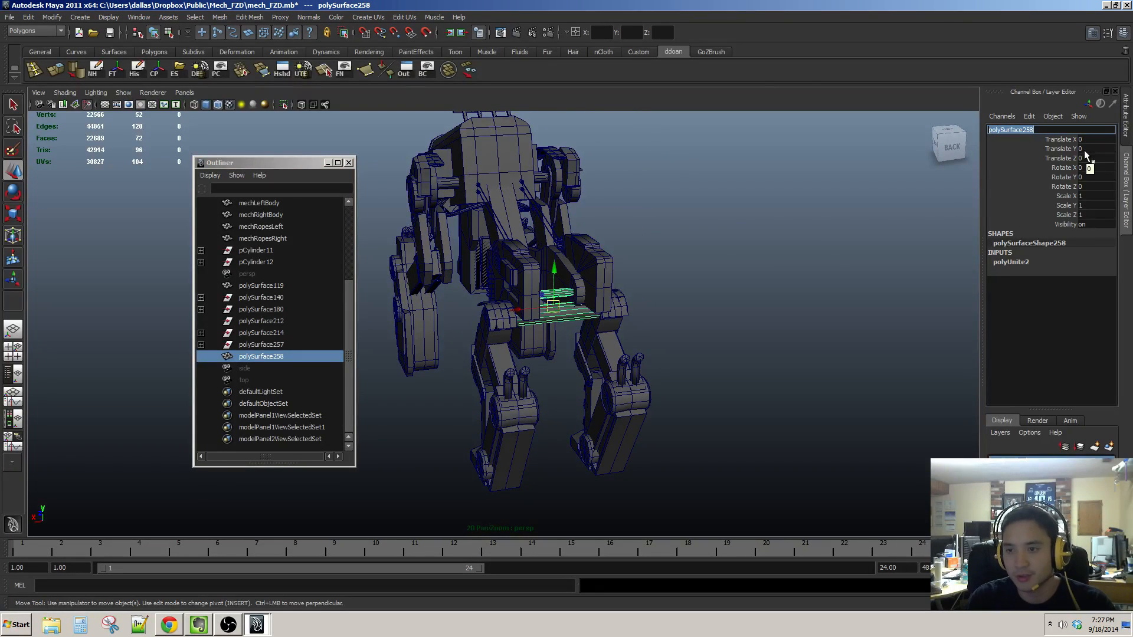
{"action": "type", "text": "back"}
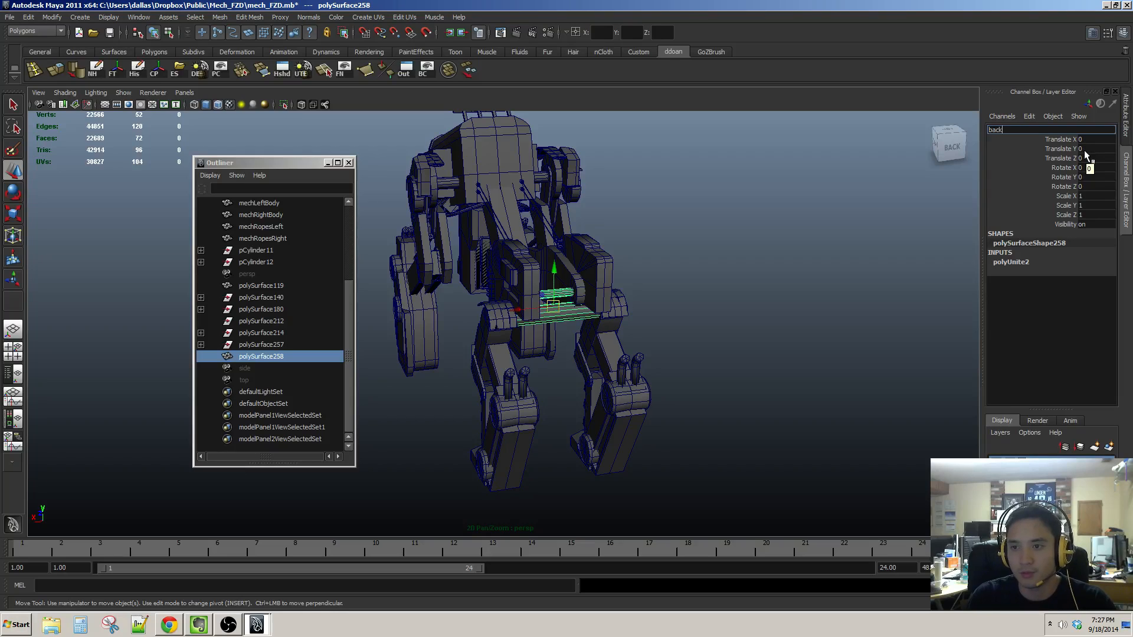
{"action": "type", "text": "Leg"}
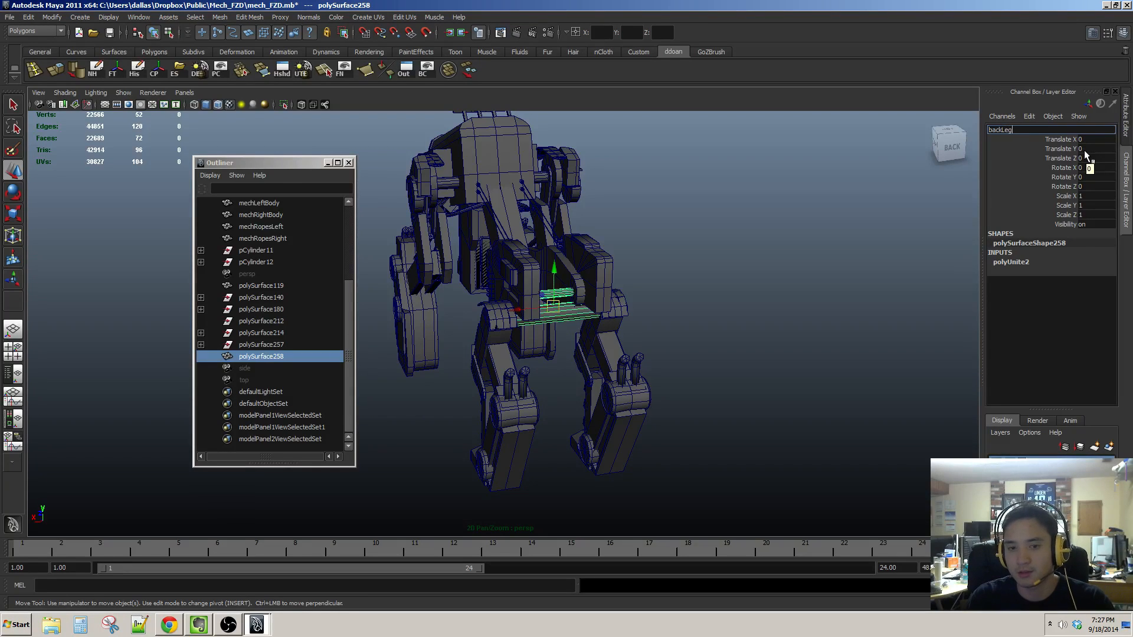
{"action": "type", "text": "Cyclinders"}
{"action": "key", "text": "Return"}
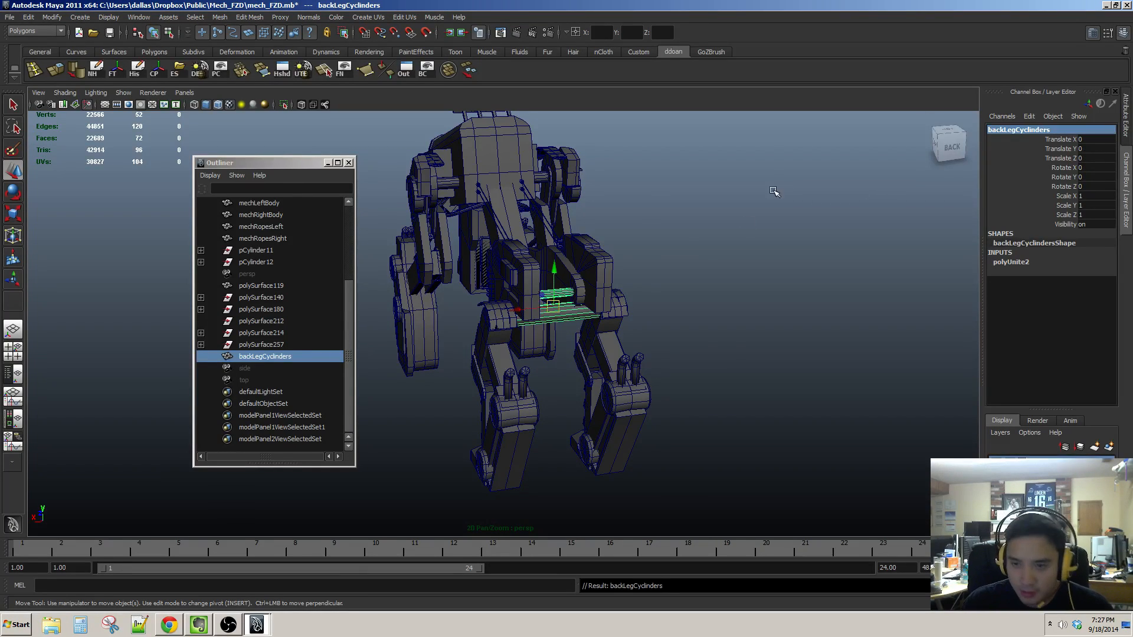
Step: Identify the human figure mesh polySurface119 beside the mech and rename it manScale
{"action": "left_click_drag", "start_coordinate": [774, 192], "coordinate": [668, 272], "text": "alt"}
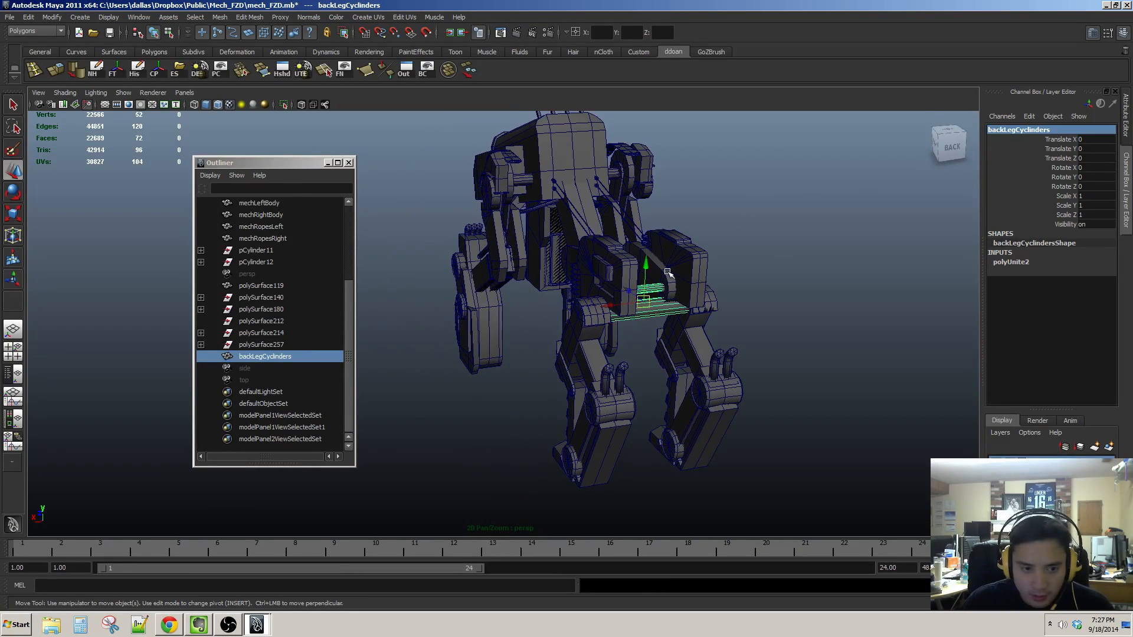
{"action": "left_click", "coordinate": [286, 345]}
{"action": "left_click_drag", "start_coordinate": [470, 346], "coordinate": [413, 340], "text": "alt"}
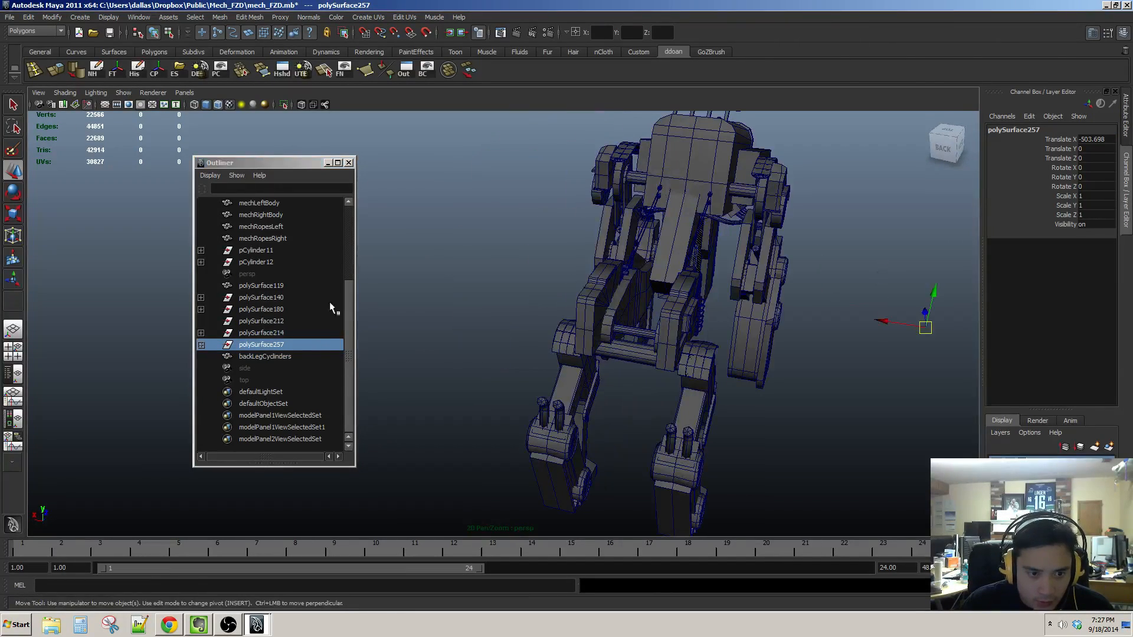
{"action": "left_click", "coordinate": [291, 286]}
{"action": "key", "text": "f"}
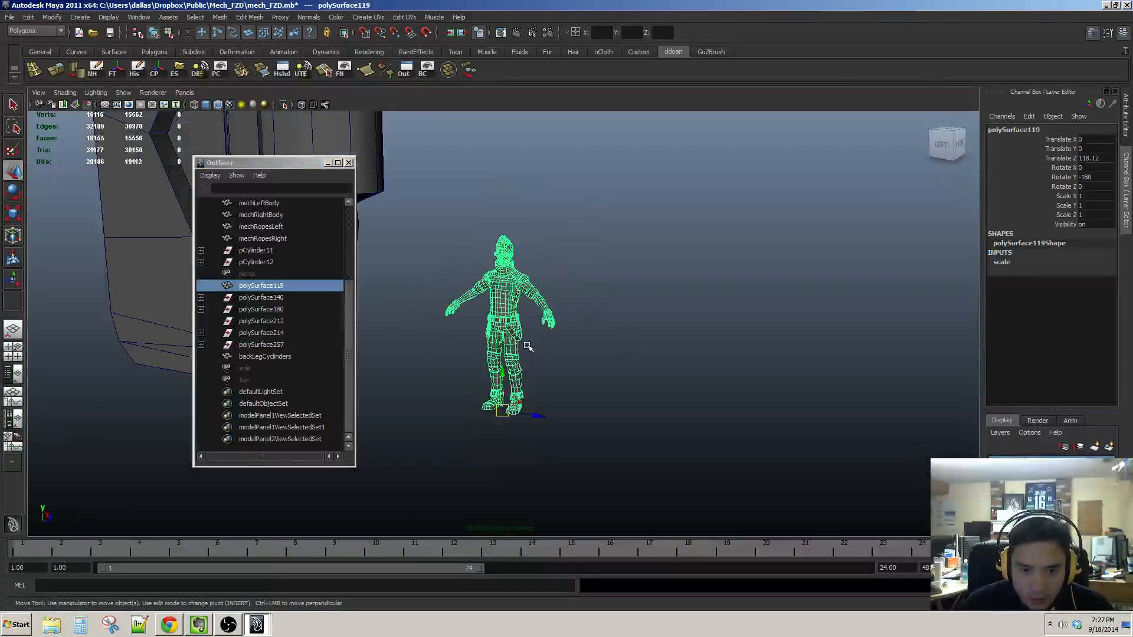
{"action": "left_click_drag", "start_coordinate": [527, 347], "coordinate": [683, 346], "text": "alt"}
{"action": "left_click", "coordinate": [1026, 130]}
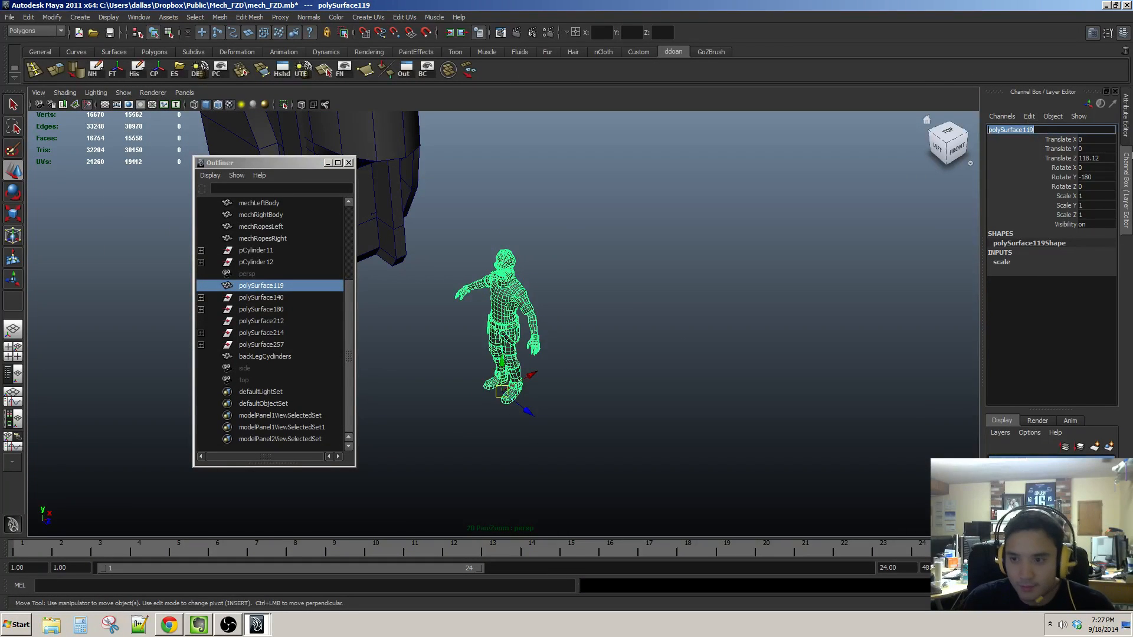
{"action": "type", "text": "manScale"}
{"action": "key", "text": "Return"}
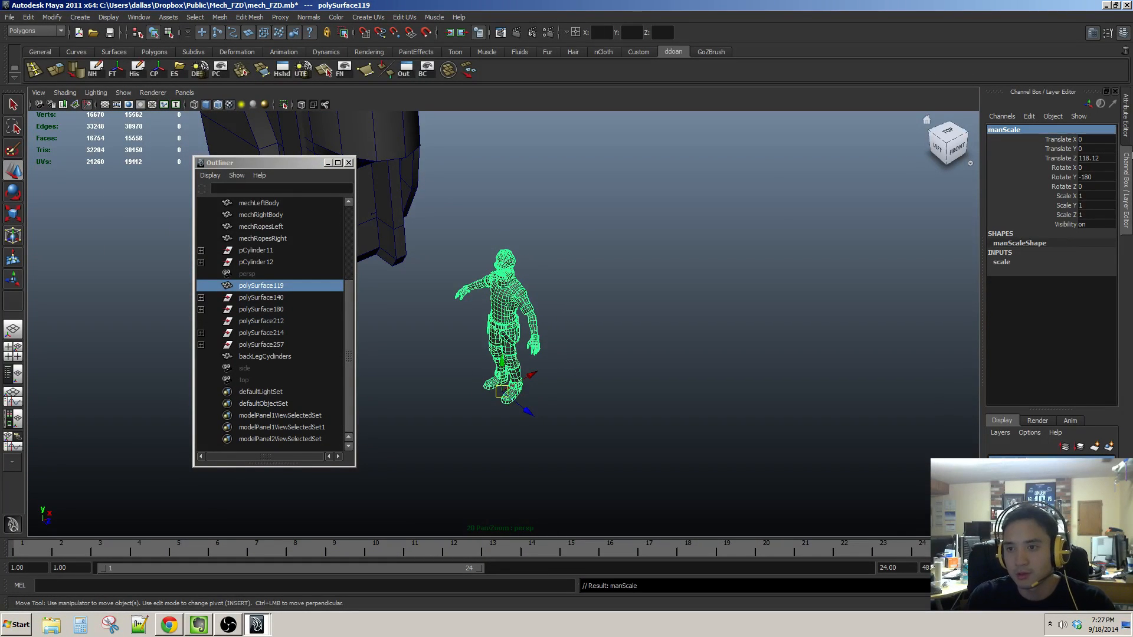
Step: Delete the leftover empty nodes from polySurface140 through polySurface257
{"action": "middle_click_drag", "start_coordinate": [590, 283], "coordinate": [582, 319], "text": "alt"}
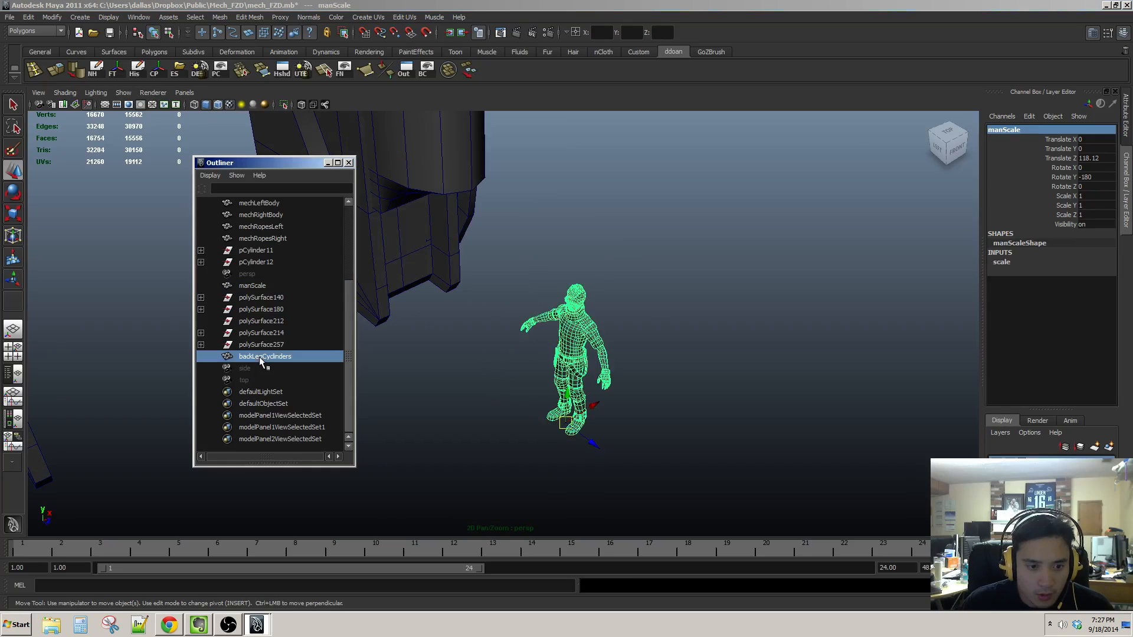
{"action": "left_click", "coordinate": [271, 345]}
{"action": "left_click", "coordinate": [293, 299], "text": "shift"}
{"action": "key", "text": "f"}
{"action": "left_click_drag", "start_coordinate": [520, 323], "coordinate": [666, 320], "text": "alt"}
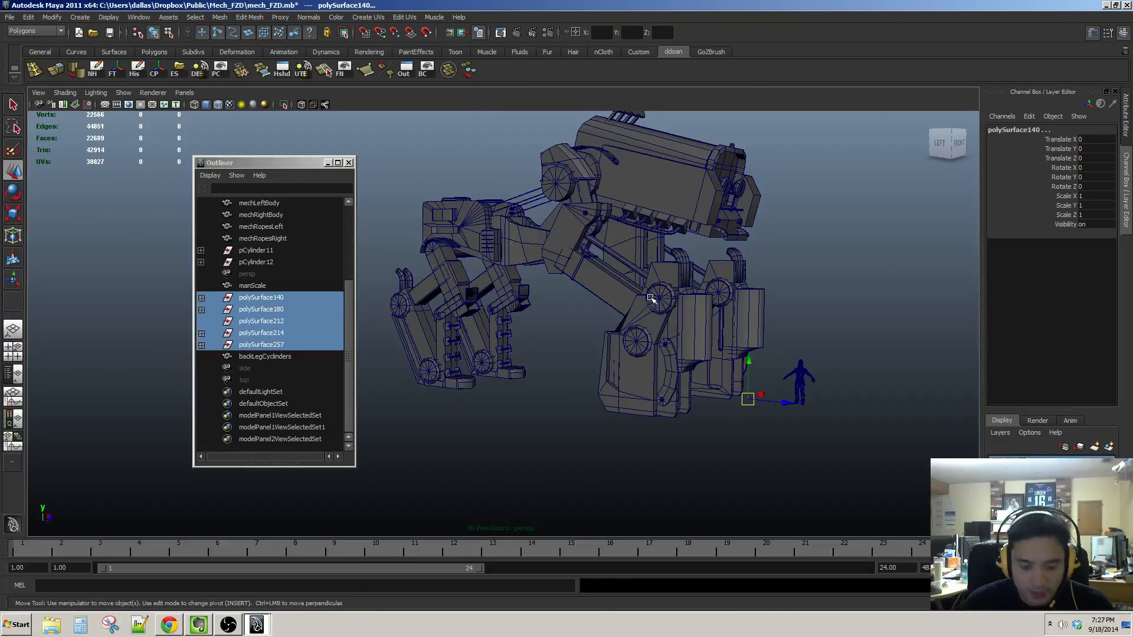
{"action": "key", "text": "4"}
{"action": "left_click", "coordinate": [652, 298]}
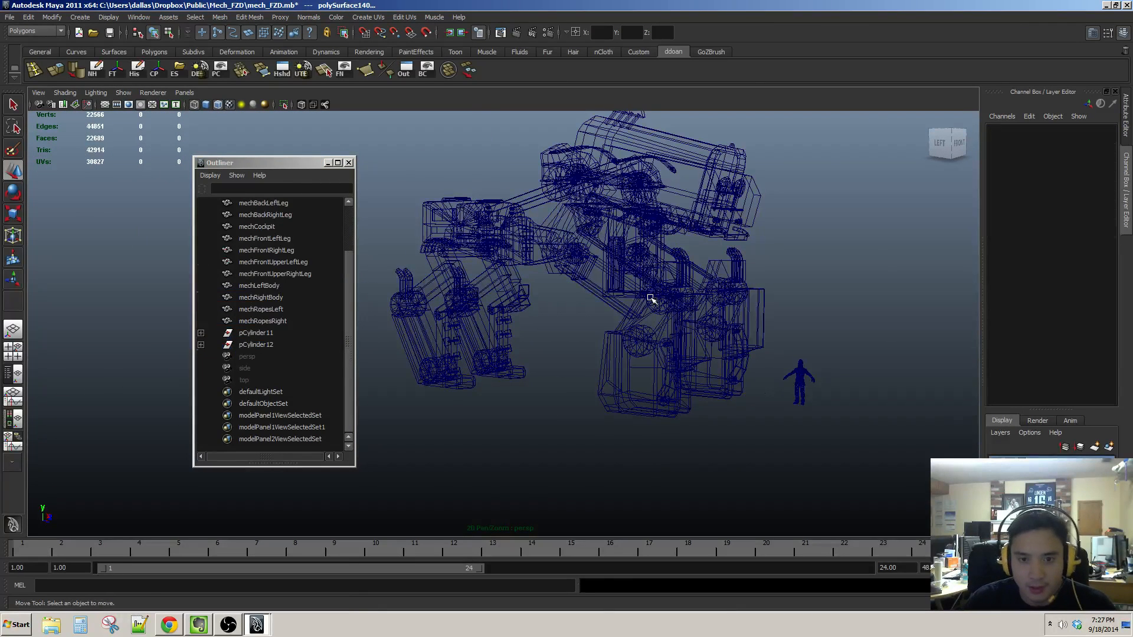
Step: Examine the leftover pCylinder11 and pCylinder12 groups, what they contain and which rear body parts they control, trying a history deletion
{"action": "left_click_drag", "start_coordinate": [254, 346], "coordinate": [267, 333]}
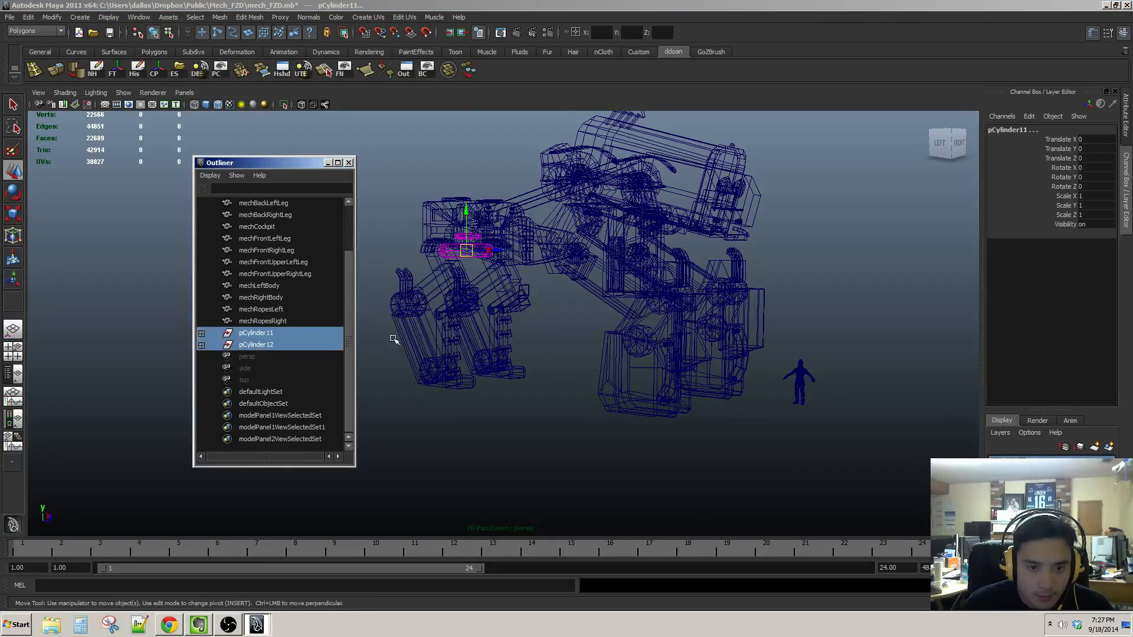
{"action": "key", "text": "f"}
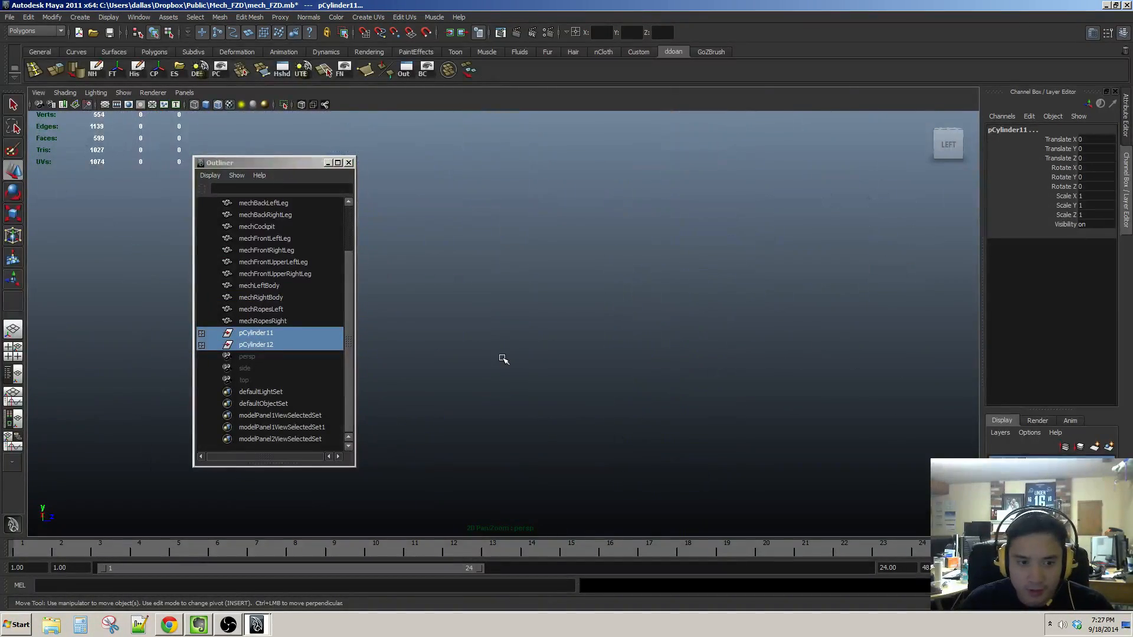
{"action": "scroll", "coordinate": [486, 370], "scroll_direction": "down", "scroll_amount": 15}
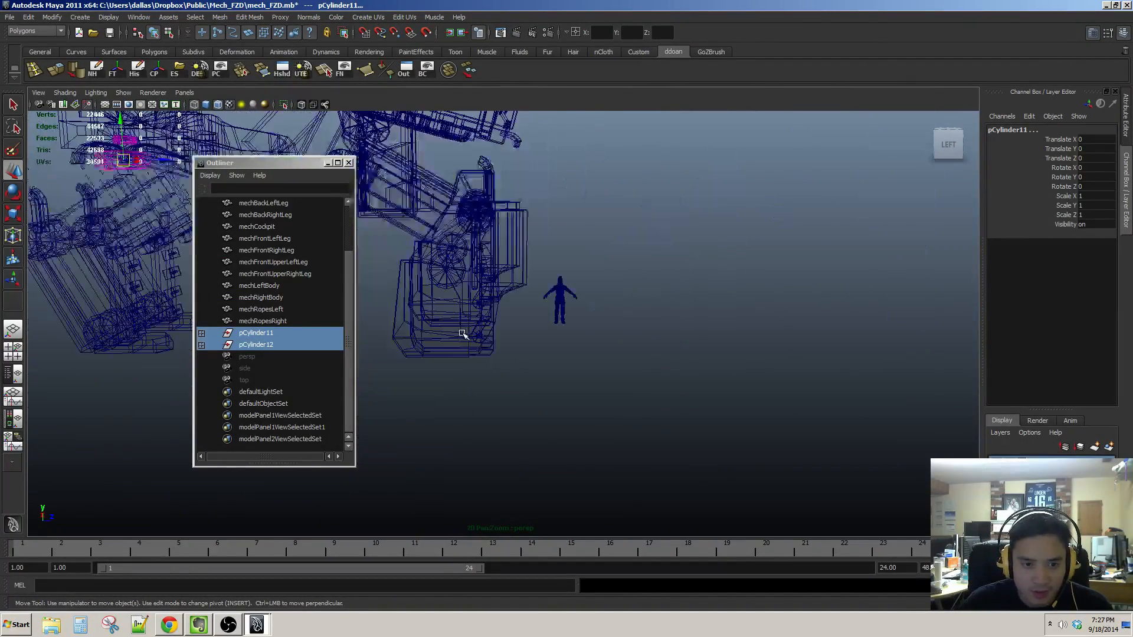
{"action": "scroll", "coordinate": [463, 334], "scroll_direction": "down", "scroll_amount": 5}
{"action": "left_click_drag", "start_coordinate": [576, 366], "coordinate": [519, 342], "text": "alt"}
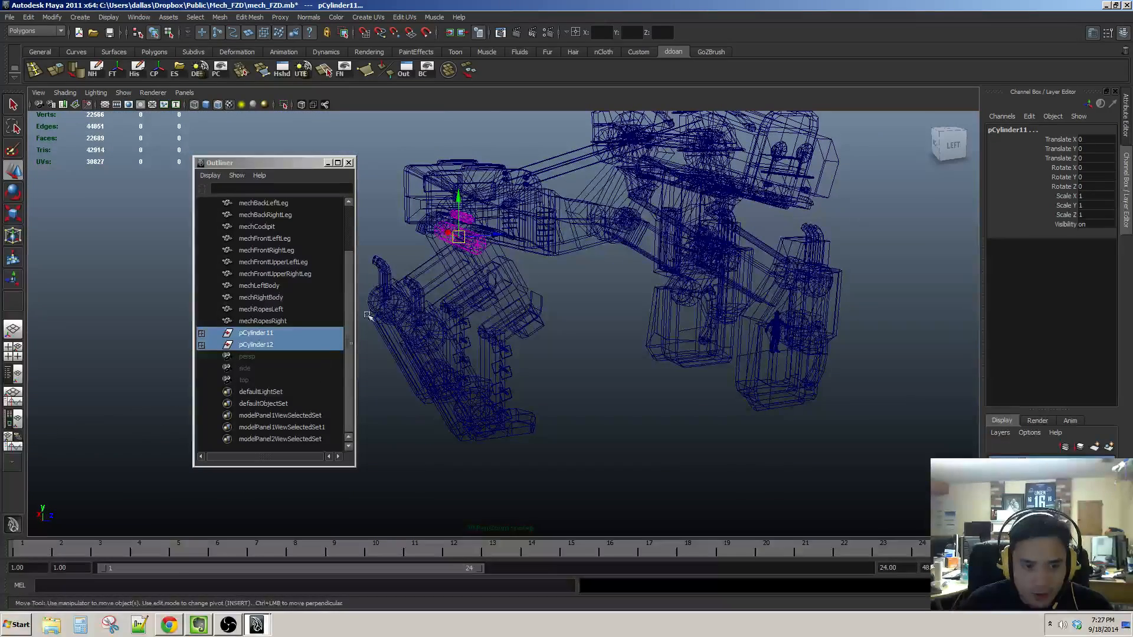
{"action": "left_click", "coordinate": [138, 66]}
{"action": "left_click", "coordinate": [260, 334]}
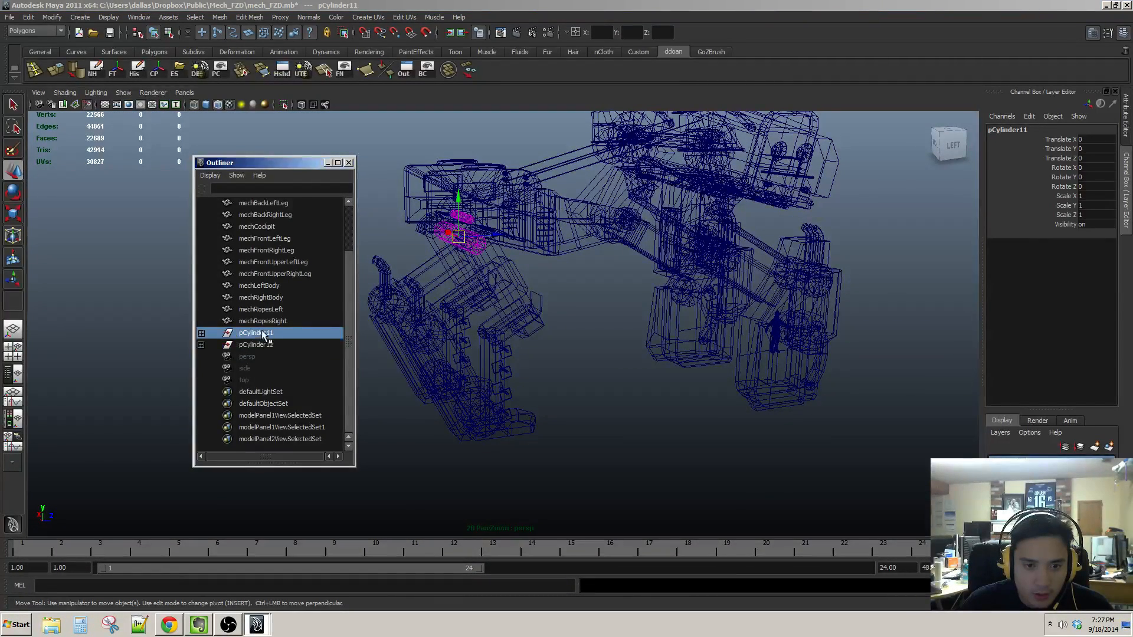
{"action": "left_click", "coordinate": [260, 343]}
{"action": "left_click", "coordinate": [257, 331]}
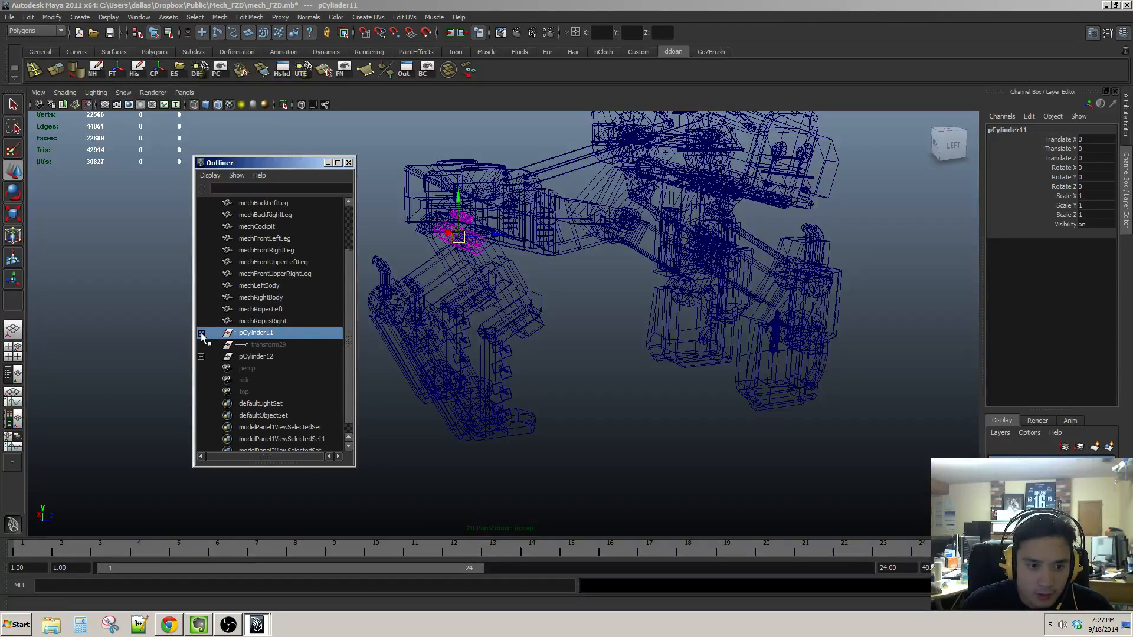
Step: Try deleting the pCylinder11 and pCylinder12 groups with their contents and check the rear body
{"action": "left_click", "coordinate": [248, 345], "text": "shift"}
{"action": "key", "text": "Delete"}
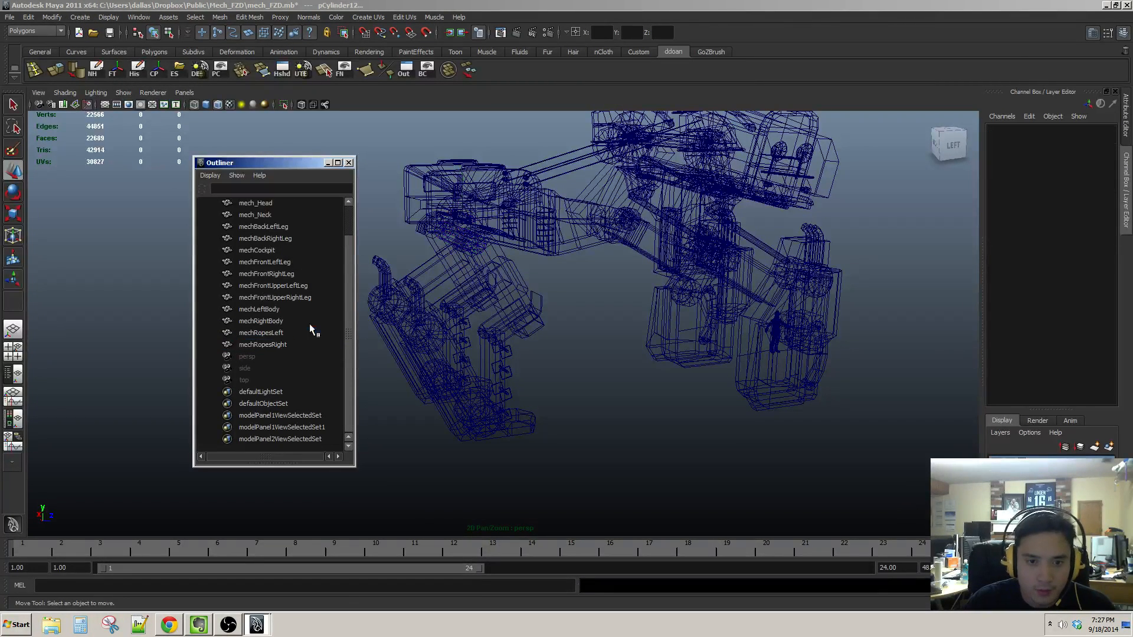
{"action": "mouse_move", "coordinate": [434, 288]}
{"action": "left_mouse_down", "text": "alt"}
{"action": "mouse_move", "coordinate": [551, 324]}
{"action": "mouse_move", "coordinate": [567, 354]}
{"action": "mouse_move", "coordinate": [645, 316]}
{"action": "mouse_move", "coordinate": [691, 360]}
{"action": "left_mouse_up", "text": "alt"}
{"action": "left_click", "coordinate": [566, 366]}
{"action": "key", "text": "5"}
Step: Undo the deletion of the pCylinder11 and pCylinder12 groups
{"action": "key", "text": "ctrl+z"}
{"action": "key", "text": "ctrl+z"}
{"action": "key", "text": "ctrl+z"}
{"action": "key", "text": "ctrl+z"}
{"action": "key", "text": "ctrl+z"}
{"action": "key", "text": "ctrl+z"}
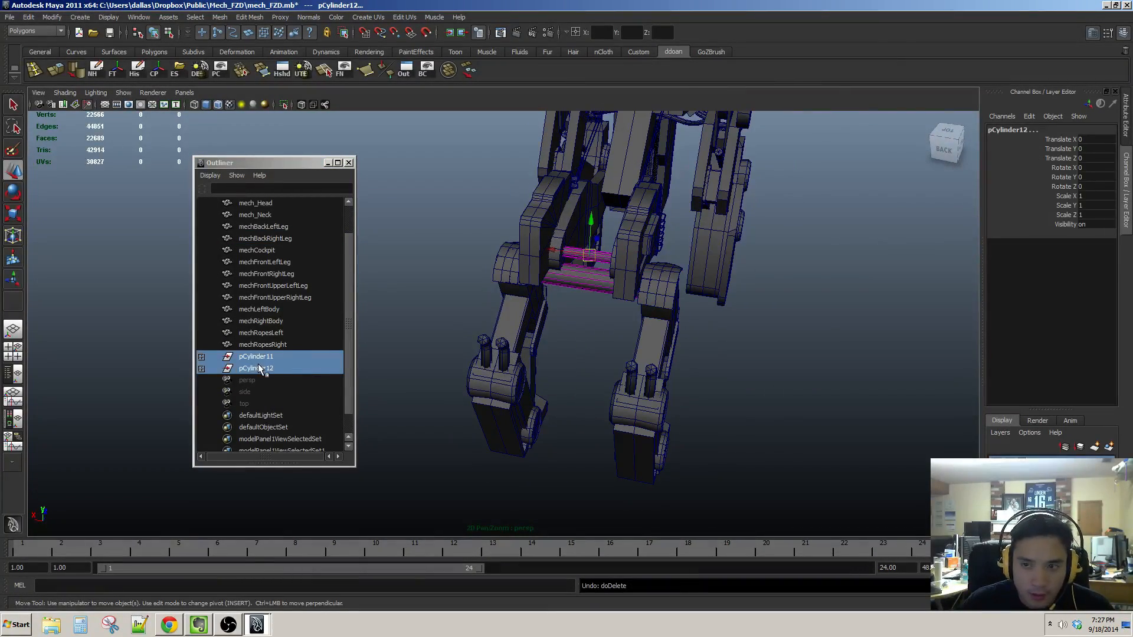
Step: Try to unparent the pCylinder11 group
{"action": "left_click", "coordinate": [259, 357]}
{"action": "left_click", "coordinate": [261, 369]}
{"action": "left_click", "coordinate": [257, 356], "text": "ctrl"}
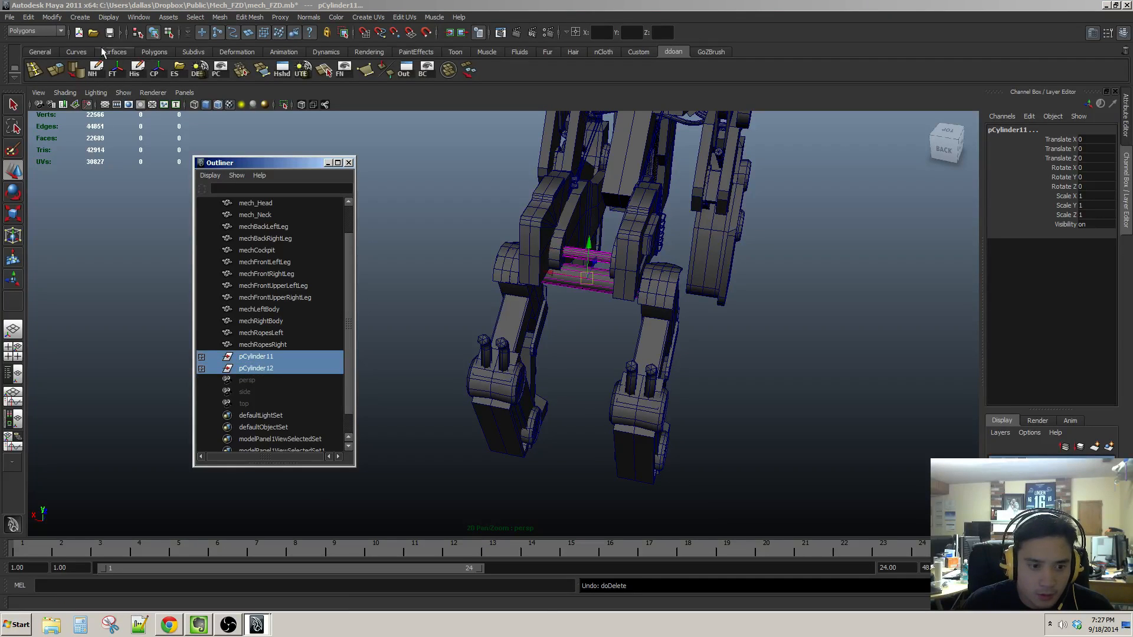
{"action": "left_click", "coordinate": [252, 358]}
{"action": "left_click", "coordinate": [29, 17]}
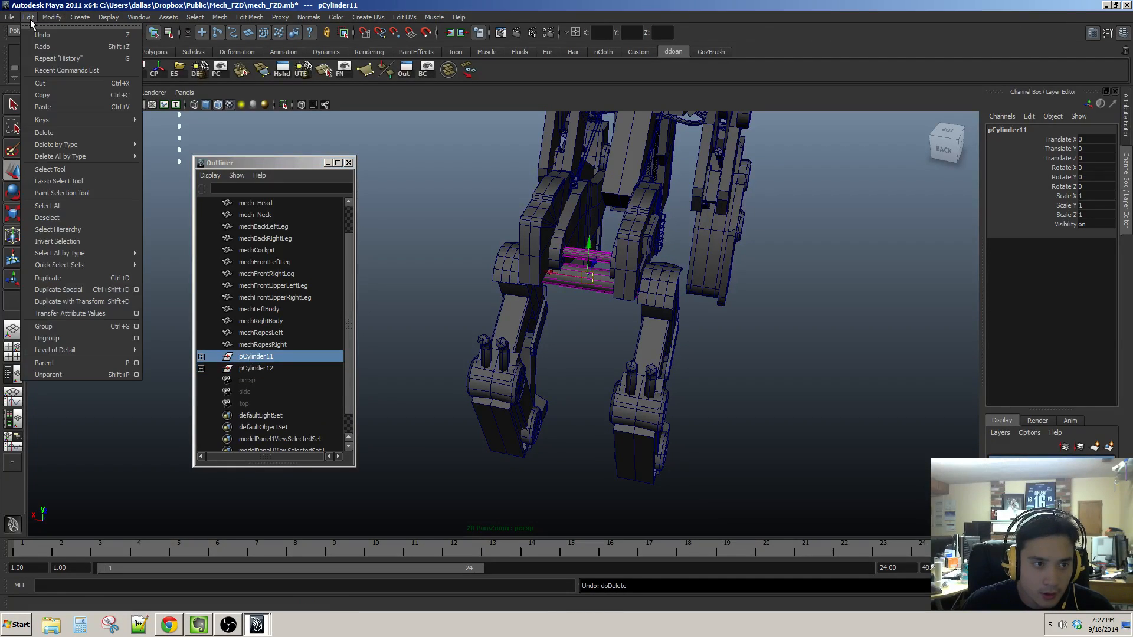
{"action": "left_click", "coordinate": [87, 370]}
Step: Ungroup pCylinder11 and pCylinder12
{"action": "left_click", "coordinate": [31, 18]}
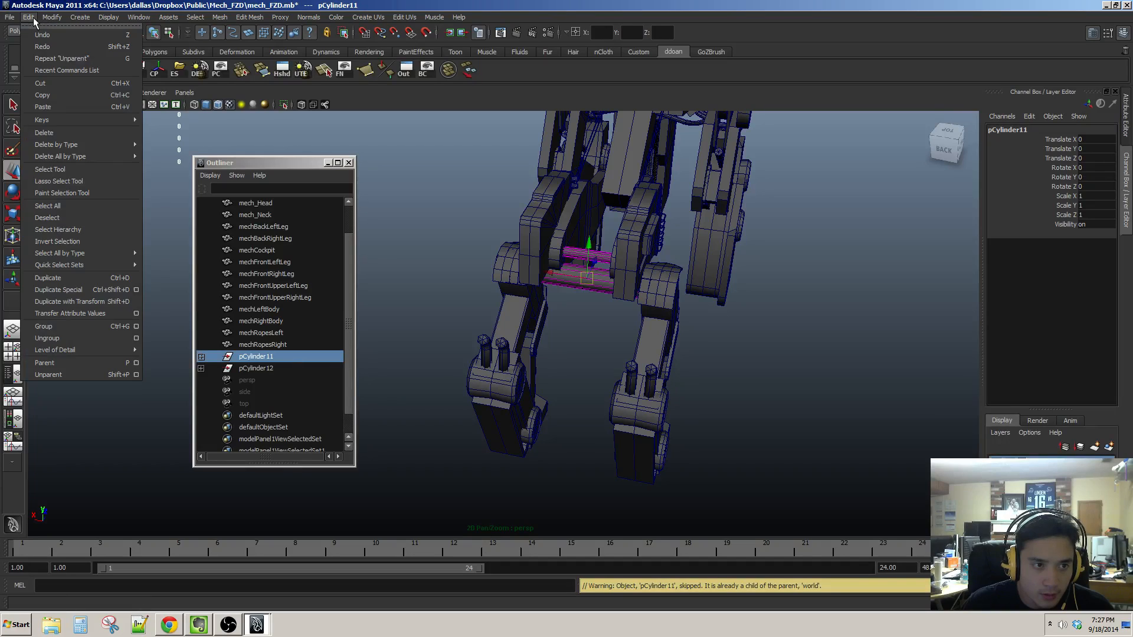
{"action": "left_click", "coordinate": [84, 337]}
{"action": "left_click", "coordinate": [275, 356]}
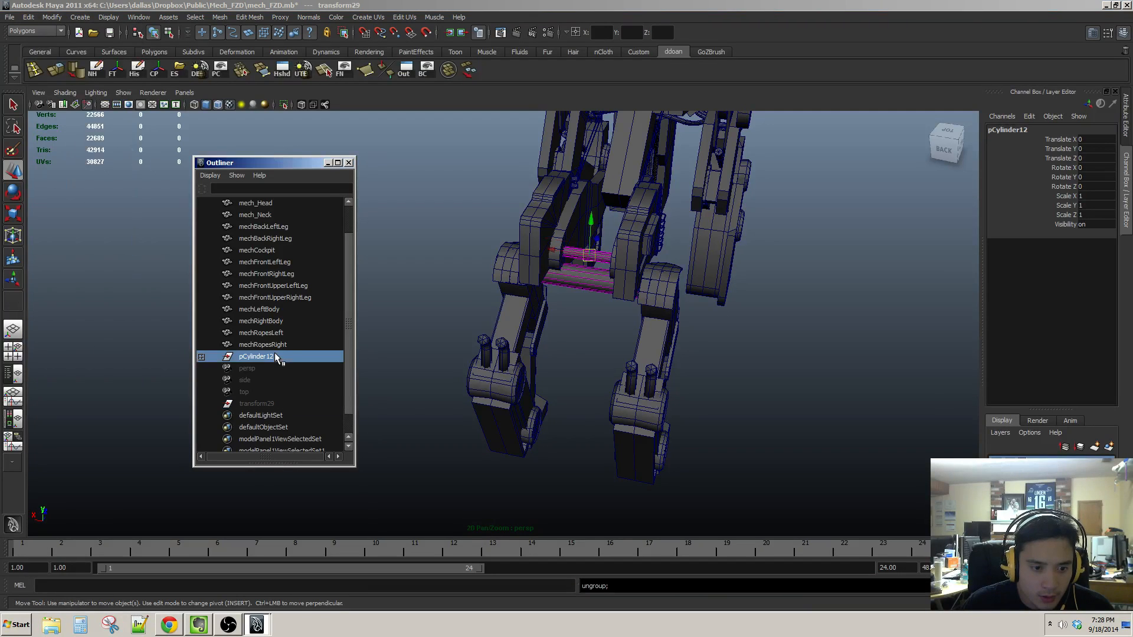
{"action": "left_click", "coordinate": [29, 17]}
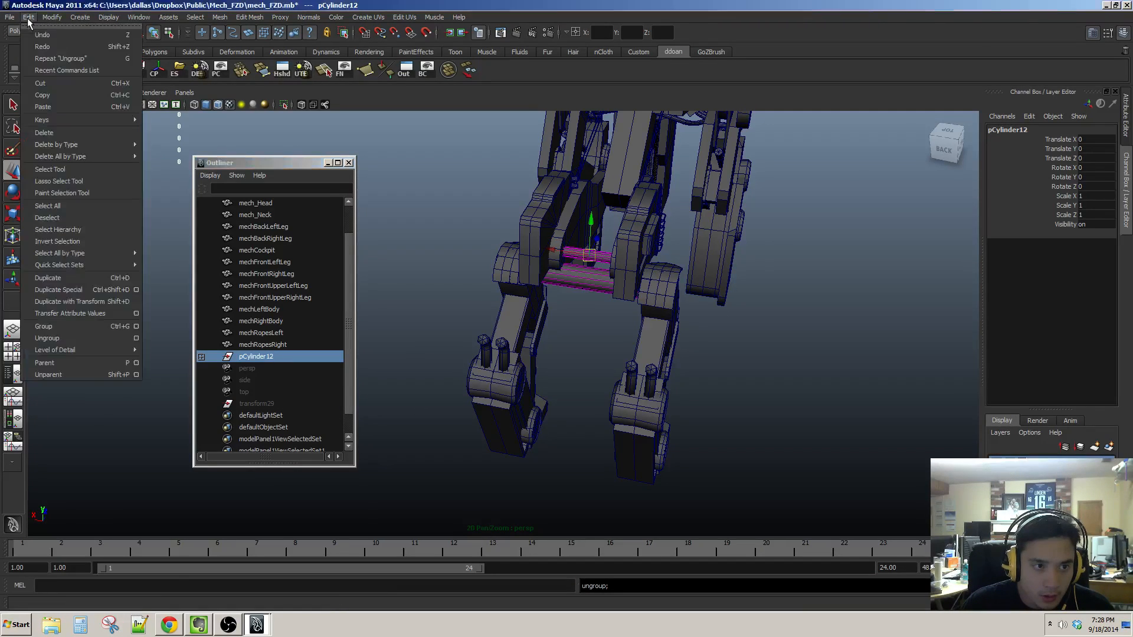
{"action": "left_click", "coordinate": [75, 339]}
Step: Delete the history of the backLegCyclinders mesh to clear the leftover transform29 and transform30 nodes
{"action": "left_click", "coordinate": [292, 395], "text": "shift"}
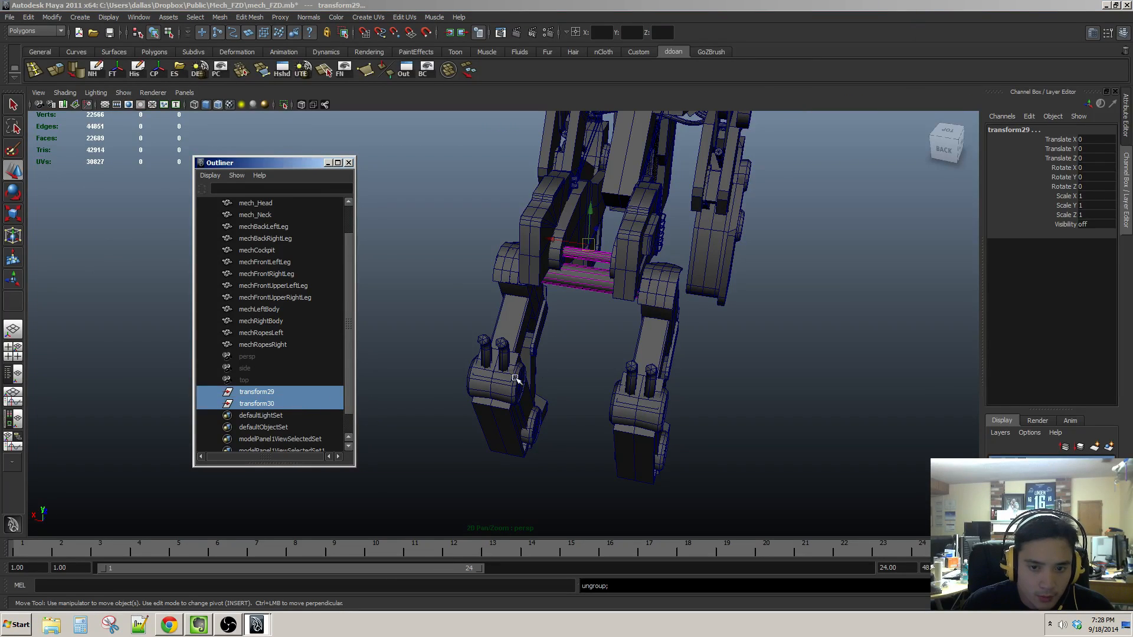
{"action": "left_click", "coordinate": [560, 353]}
{"action": "left_click", "coordinate": [279, 404]}
{"action": "left_click", "coordinate": [565, 291]}
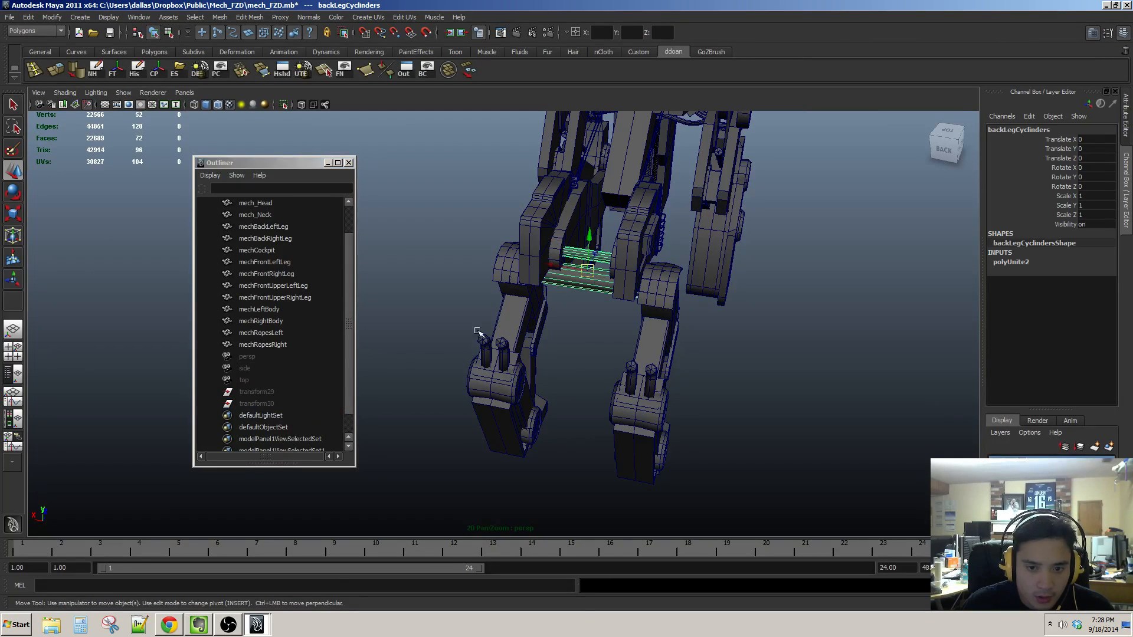
{"action": "left_click", "coordinate": [134, 70]}
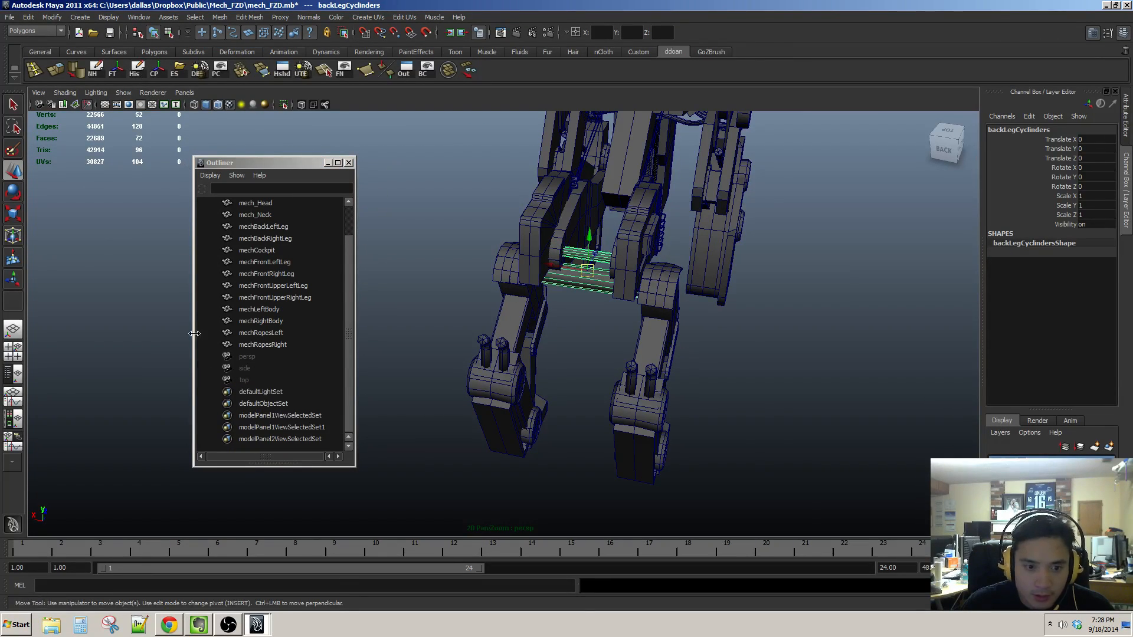
Step: Review the cleaned node list, checking manScale and mech_Head against the model
{"action": "left_click_drag", "start_coordinate": [621, 323], "coordinate": [590, 322], "text": "alt"}
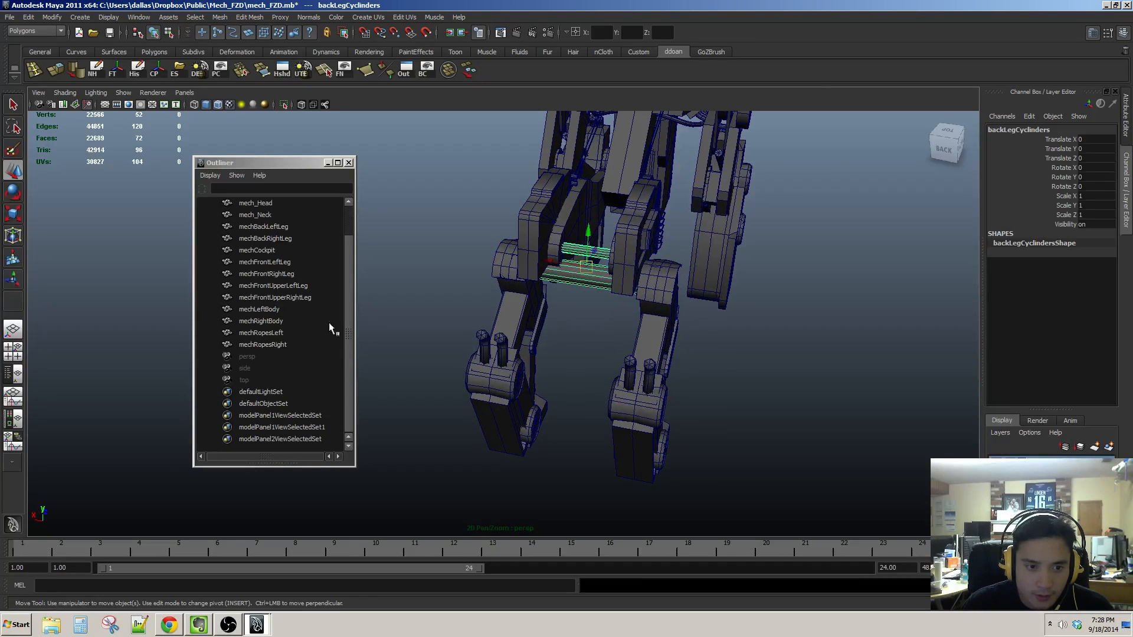
{"action": "scroll", "coordinate": [341, 289], "scroll_direction": "up", "scroll_amount": 2}
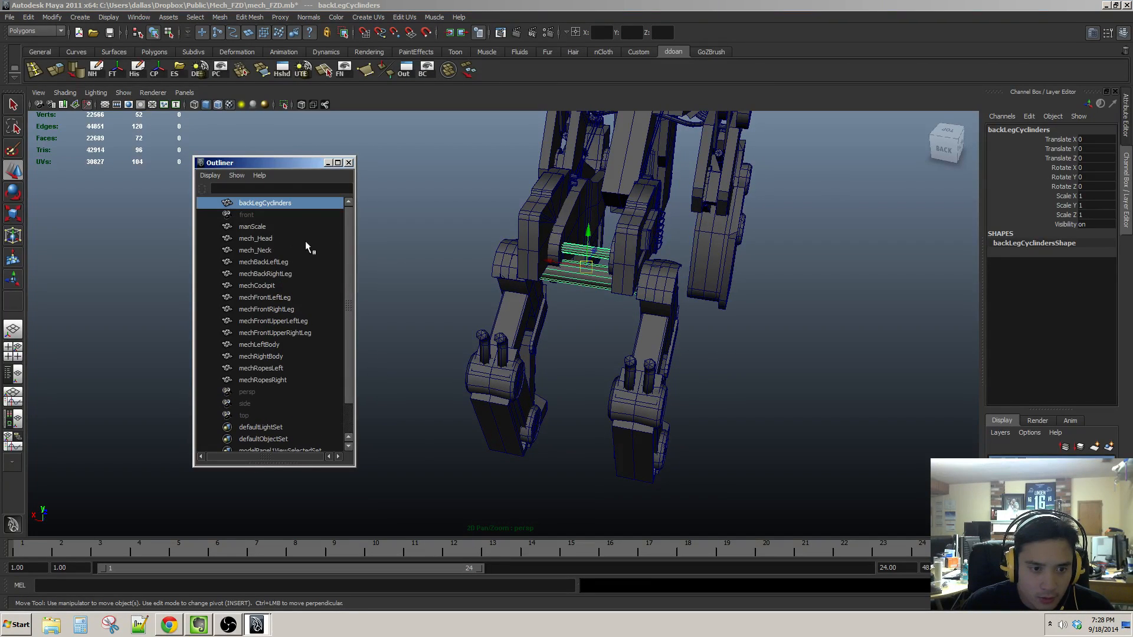
{"action": "left_click", "coordinate": [273, 226]}
{"action": "left_click_drag", "start_coordinate": [389, 248], "coordinate": [538, 276], "text": "alt"}
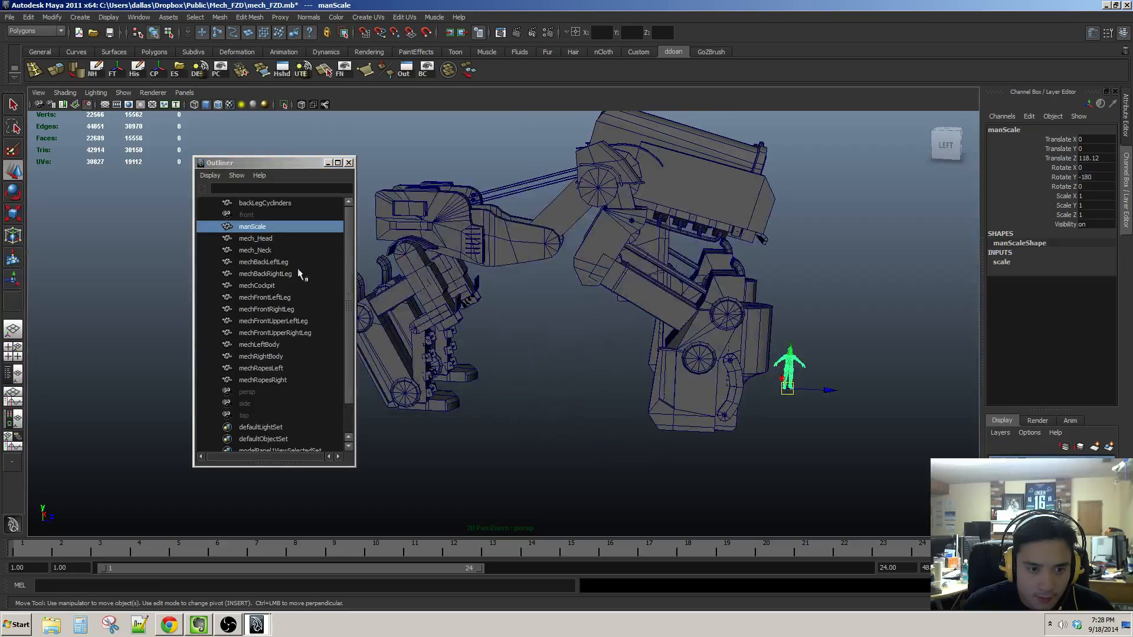
{"action": "left_click", "coordinate": [259, 239]}
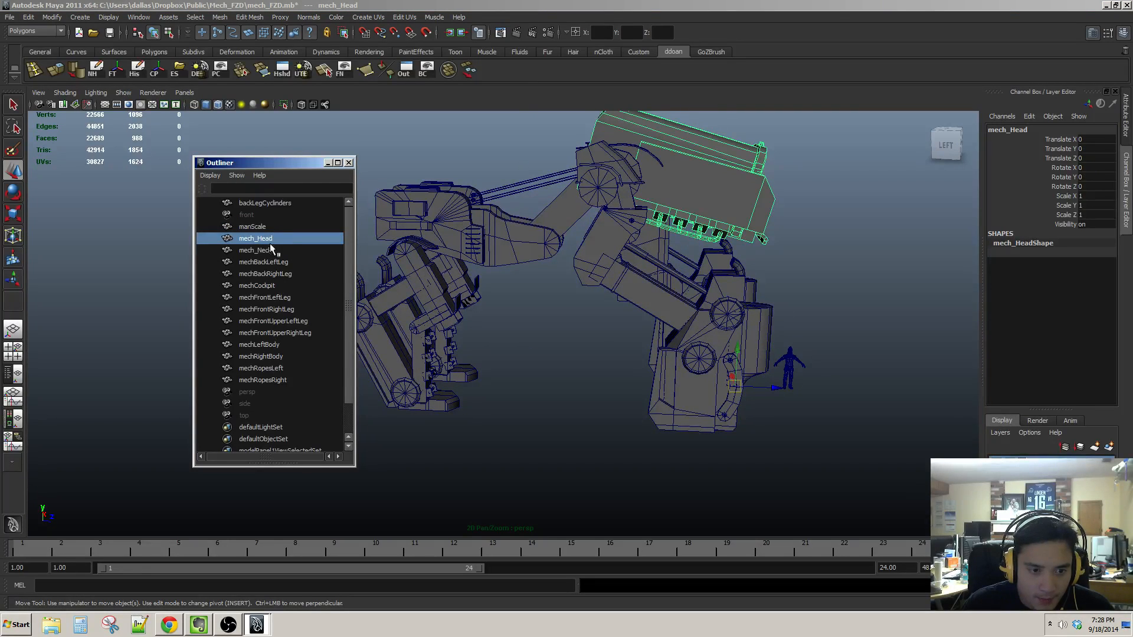
{"action": "left_click_drag", "start_coordinate": [412, 303], "coordinate": [531, 345], "text": "alt"}
{"action": "left_click", "coordinate": [379, 222]}
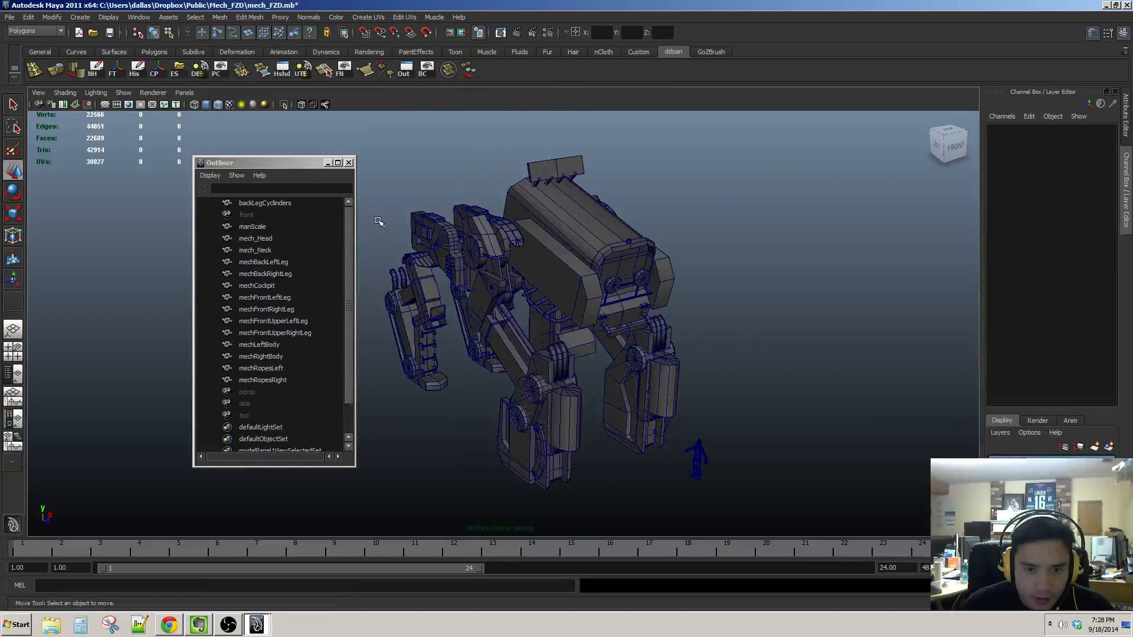
Step: Close the scene's node list and look over the whole mech beside the scale figure
{"action": "left_click", "coordinate": [348, 163]}
{"action": "left_click_drag", "start_coordinate": [518, 263], "coordinate": [836, 468], "text": "alt"}
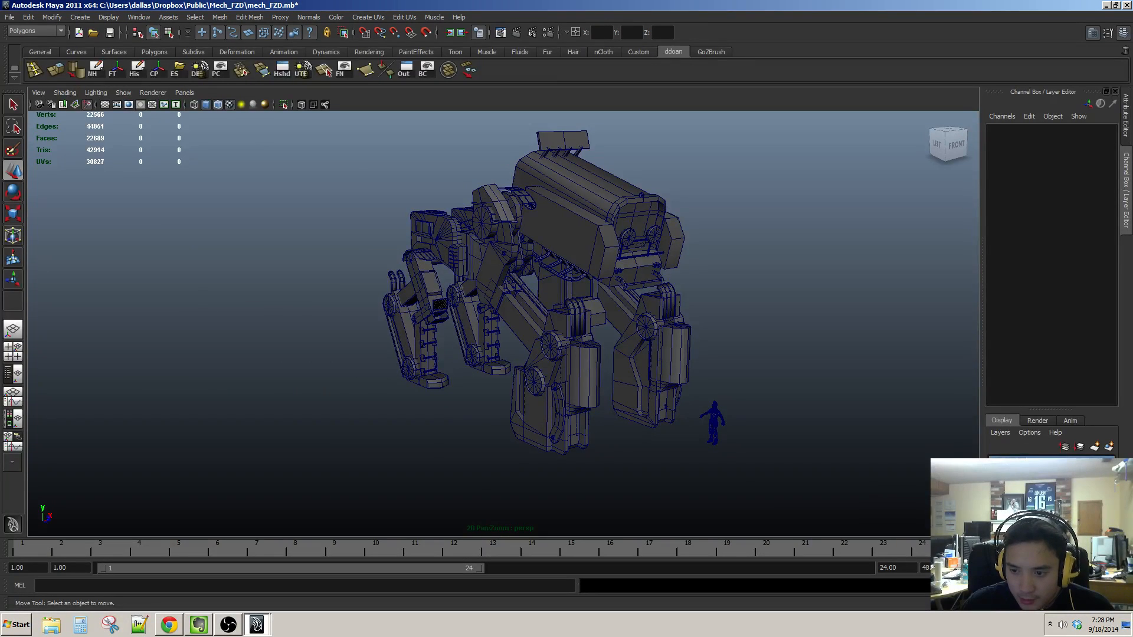
{"action": "left_click", "coordinate": [995, 472]}
{"action": "left_click_drag", "start_coordinate": [845, 454], "coordinate": [716, 384], "text": "alt"}
{"action": "scroll", "coordinate": [792, 433], "scroll_direction": "up", "scroll_amount": 5}
{"action": "scroll", "coordinate": [804, 411], "scroll_direction": "down", "scroll_amount": 4}
{"action": "key", "text": "q"}
{"action": "scroll", "coordinate": [717, 378], "scroll_direction": "down", "scroll_amount": 3}
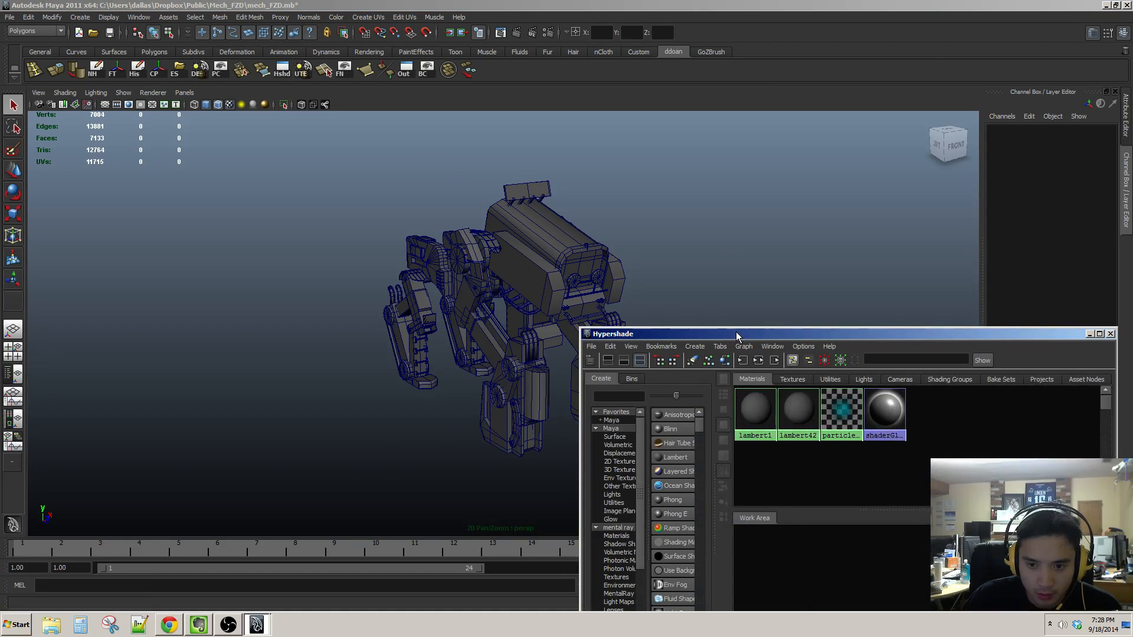
Step: Delete all unused shading nodes in Hypershade to clear leftover materials such as lambert42
{"action": "left_click_drag", "start_coordinate": [737, 335], "coordinate": [461, 176]}
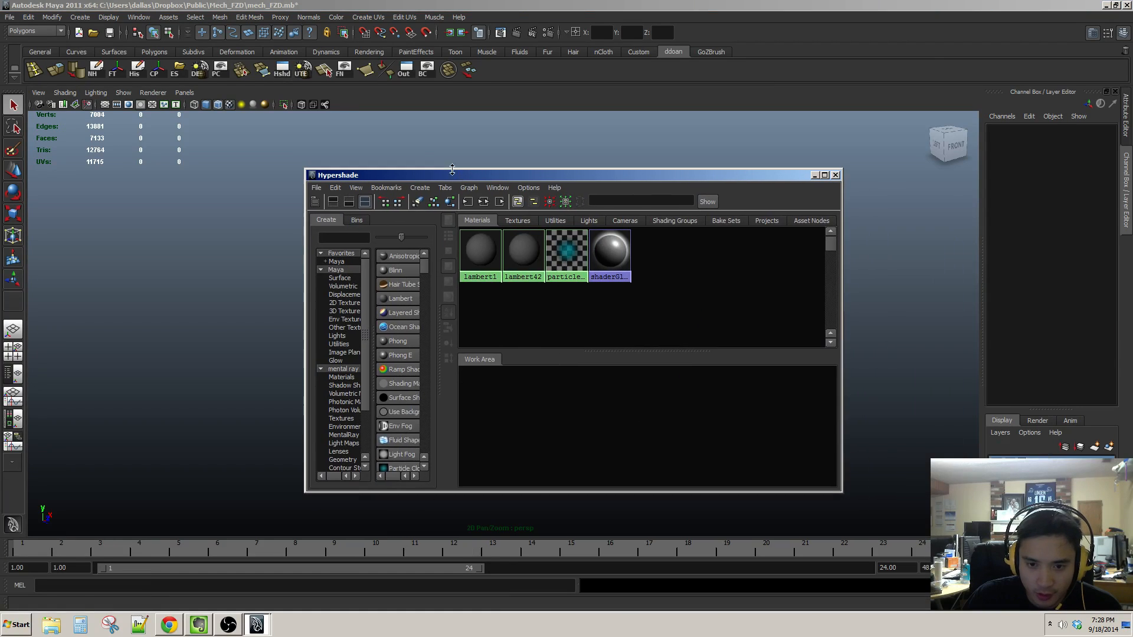
{"action": "left_click", "coordinate": [533, 257]}
{"action": "left_click", "coordinate": [335, 188]}
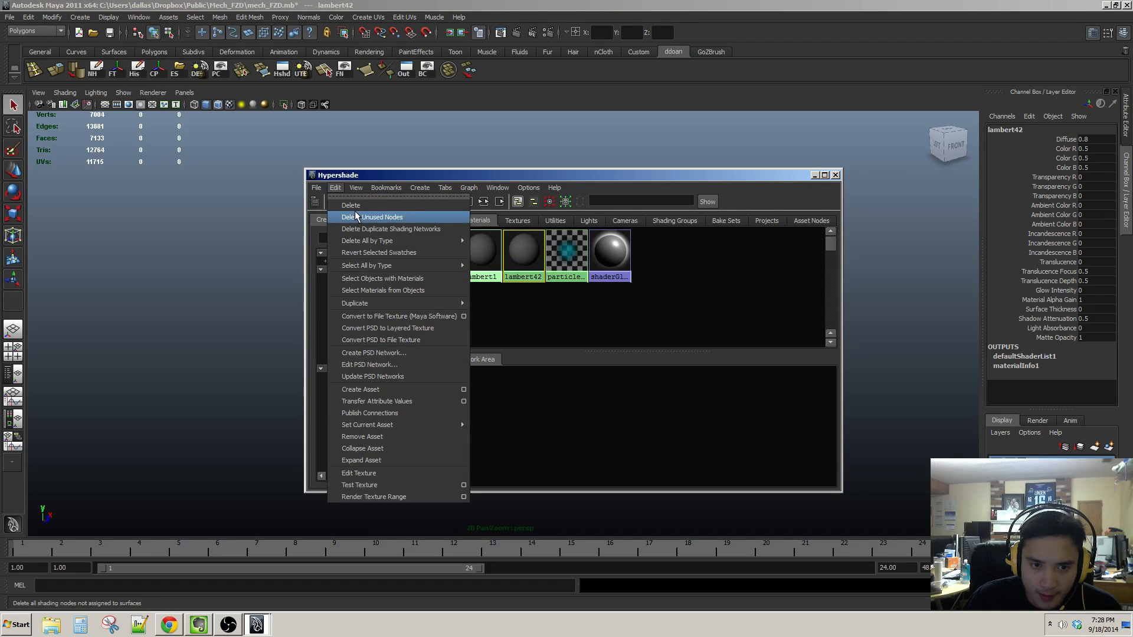
{"action": "left_click", "coordinate": [356, 216]}
{"action": "left_click_drag", "start_coordinate": [521, 178], "coordinate": [165, 271]}
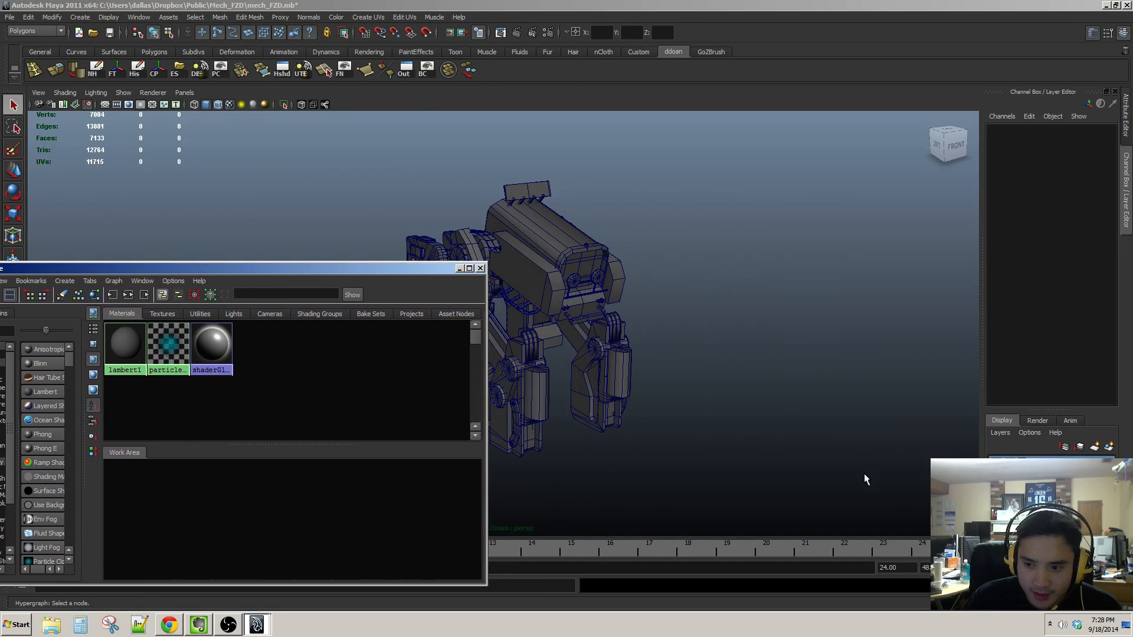
Step: Examine the manScale figure beside the mech's front leg up close, and close Hypershade
{"action": "left_click", "coordinate": [624, 447]}
{"action": "right_click_drag", "start_coordinate": [649, 444], "coordinate": [700, 507], "text": "alt"}
{"action": "middle_click_drag", "start_coordinate": [700, 508], "coordinate": [626, 285], "text": "alt"}
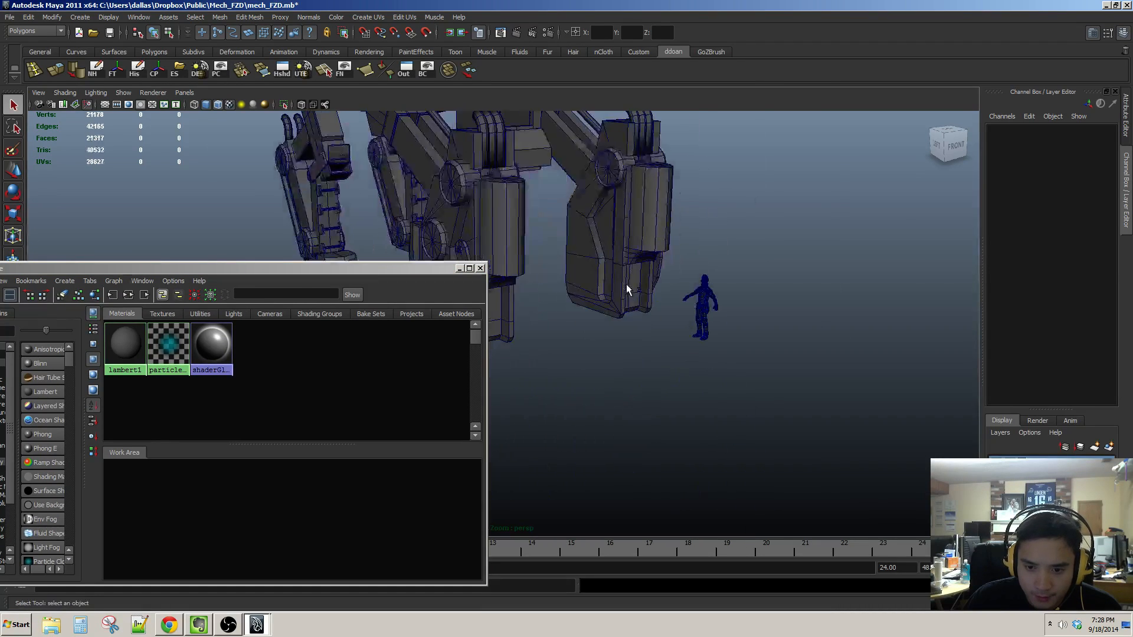
{"action": "right_click_drag", "start_coordinate": [625, 285], "coordinate": [732, 248], "text": "alt"}
{"action": "middle_click_drag", "start_coordinate": [731, 248], "coordinate": [544, 356], "text": "alt"}
{"action": "left_click", "coordinate": [715, 407]}
{"action": "left_click", "coordinate": [704, 383]}
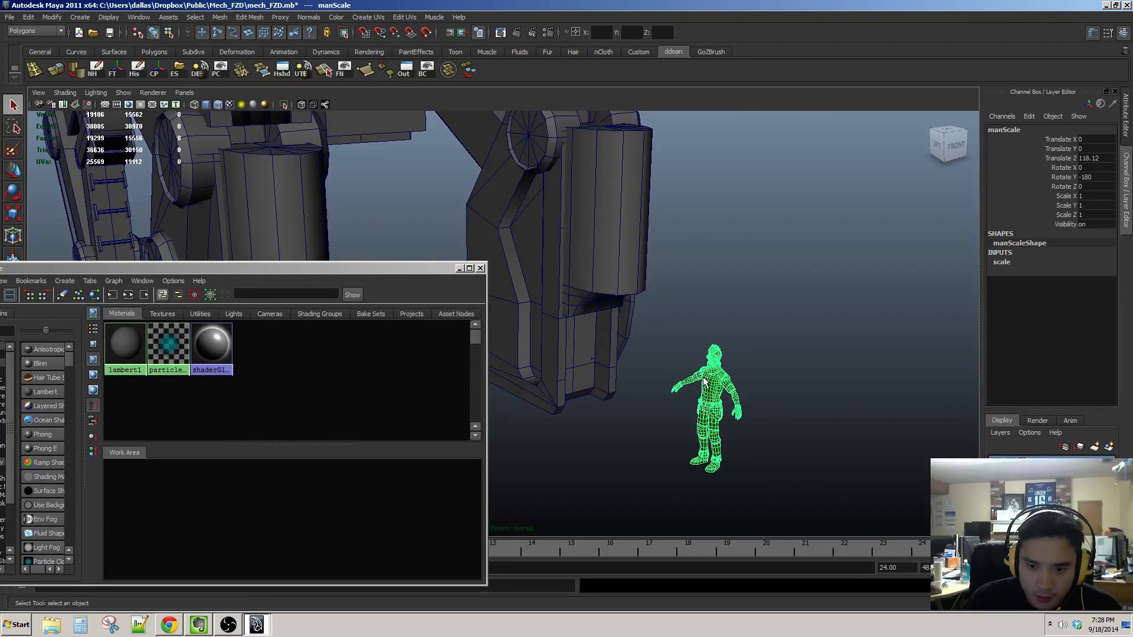
{"action": "left_click", "coordinate": [670, 356]}
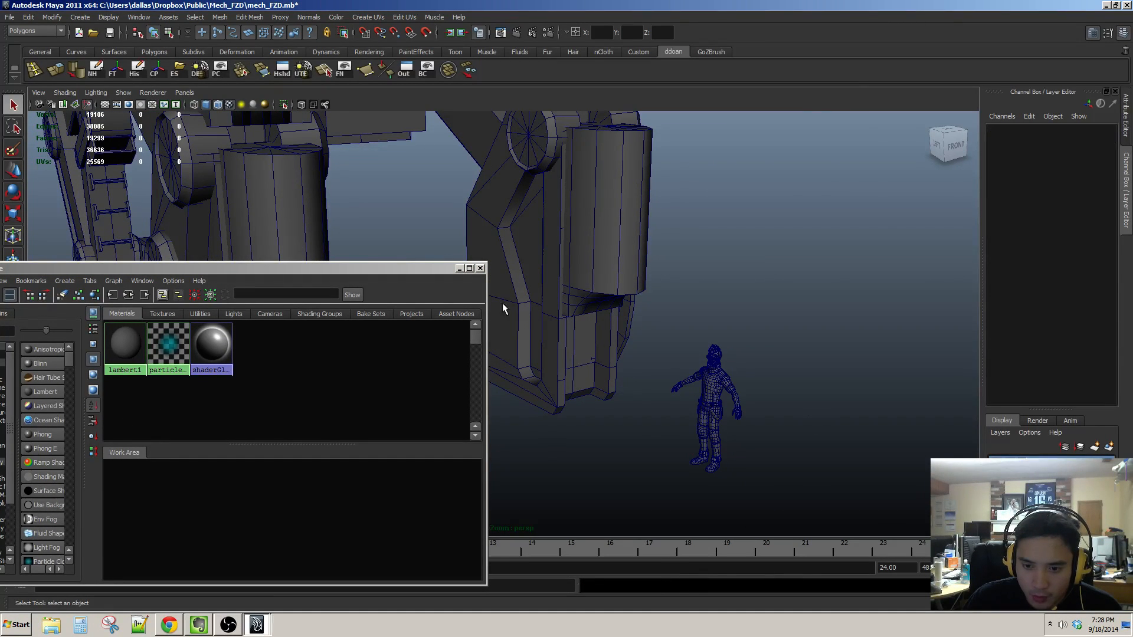
{"action": "left_click", "coordinate": [480, 268]}
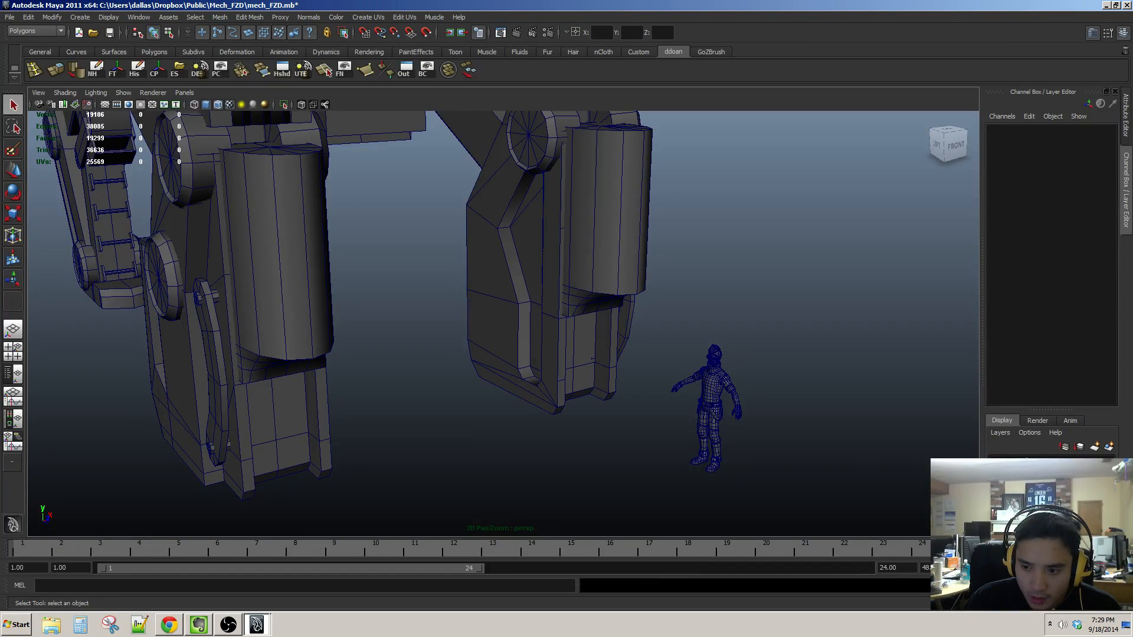
Step: Reopen Hypershade and place it over the middle of the mech view
{"action": "left_click", "coordinate": [994, 466]}
{"action": "right_click_drag", "start_coordinate": [657, 378], "coordinate": [544, 354], "text": "alt"}
{"action": "middle_click_drag", "start_coordinate": [514, 310], "coordinate": [544, 392], "text": "alt"}
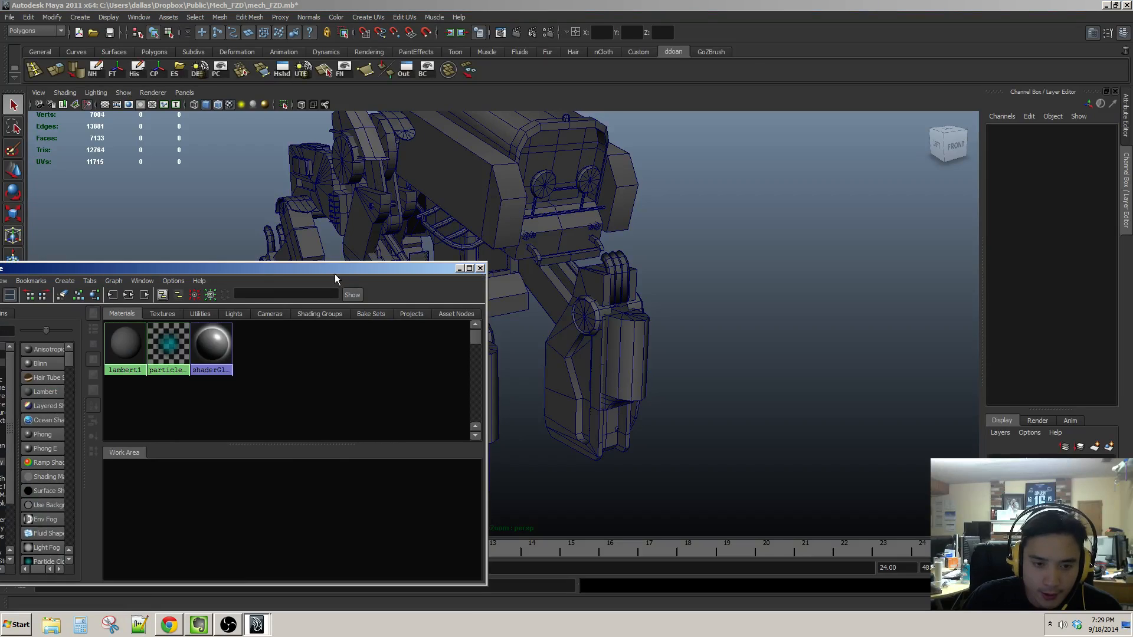
{"action": "left_click_drag", "start_coordinate": [421, 270], "coordinate": [753, 182]}
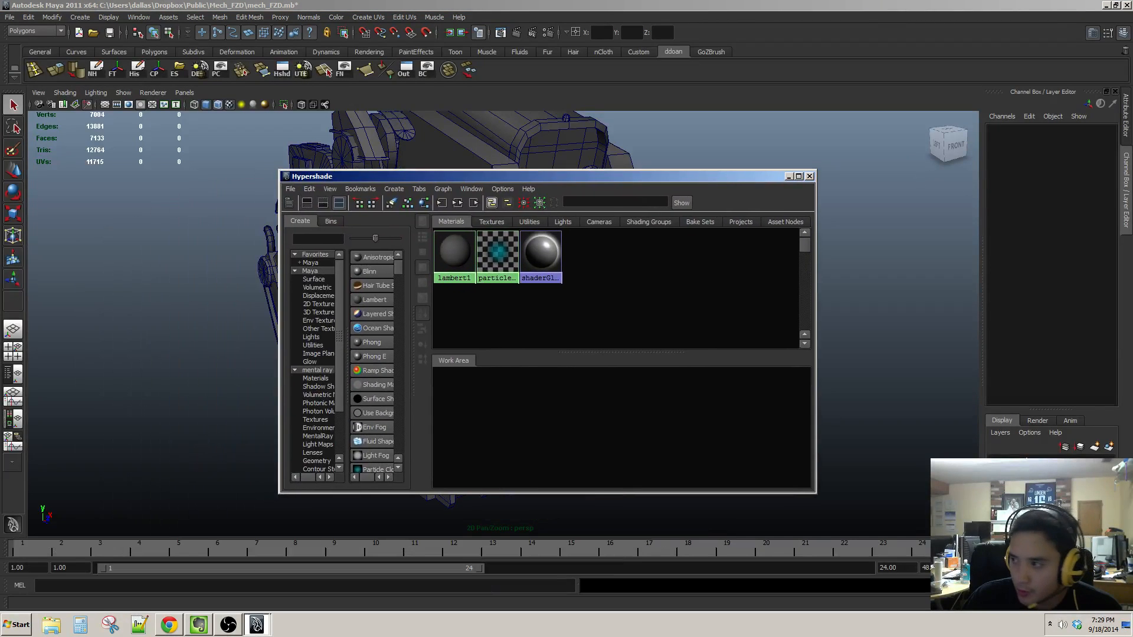
Step: Switch to Chrome and search Google Images for "uvmapper"
{"action": "left_click", "coordinate": [168, 624]}
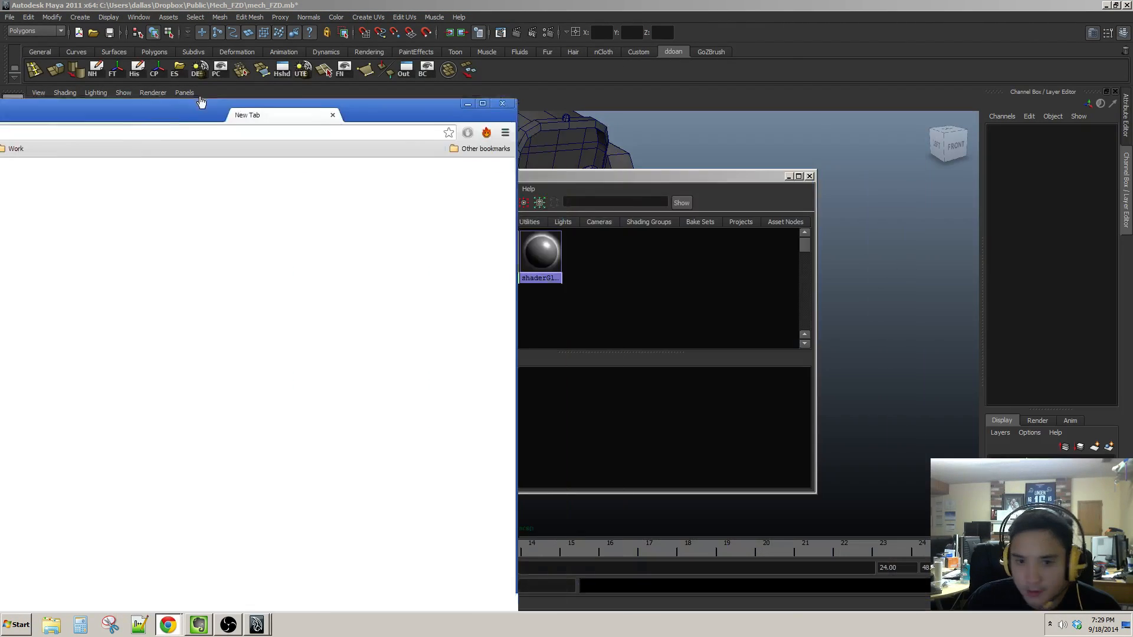
{"action": "left_click_drag", "start_coordinate": [333, 114], "coordinate": [605, 71]}
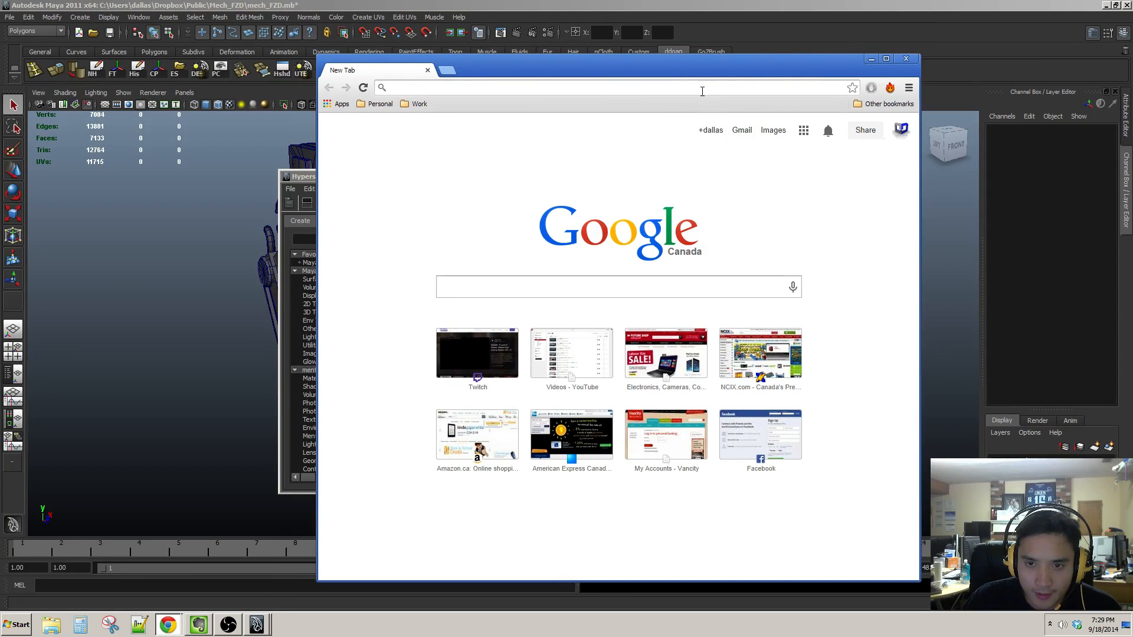
{"action": "type", "text": "uvmapper"}
{"action": "key", "text": "Return"}
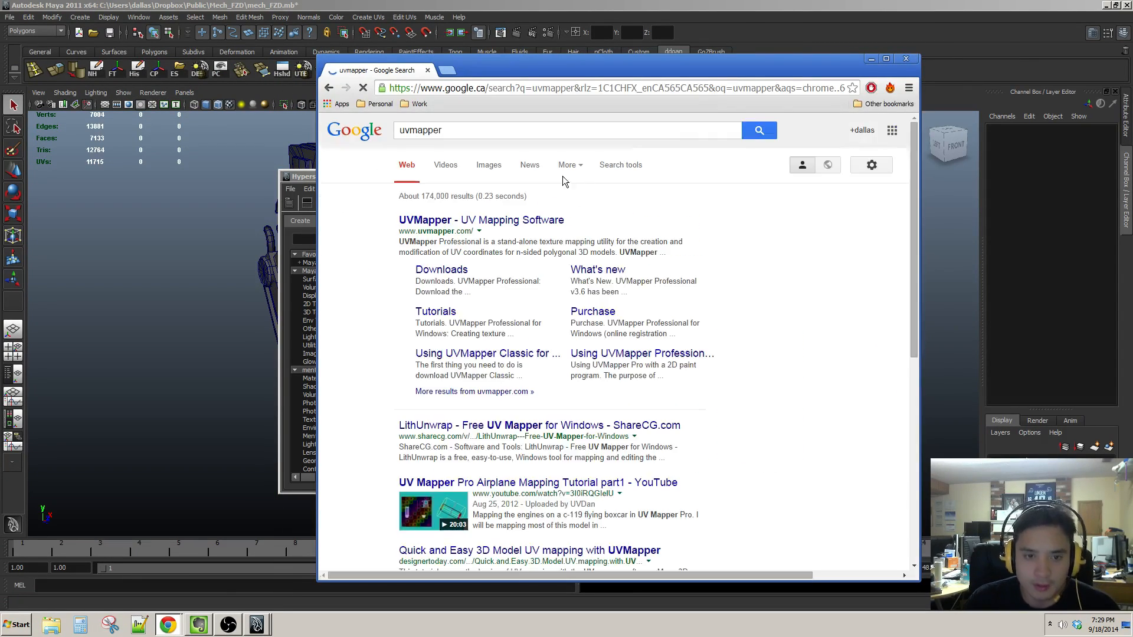
{"action": "left_click", "coordinate": [445, 167]}
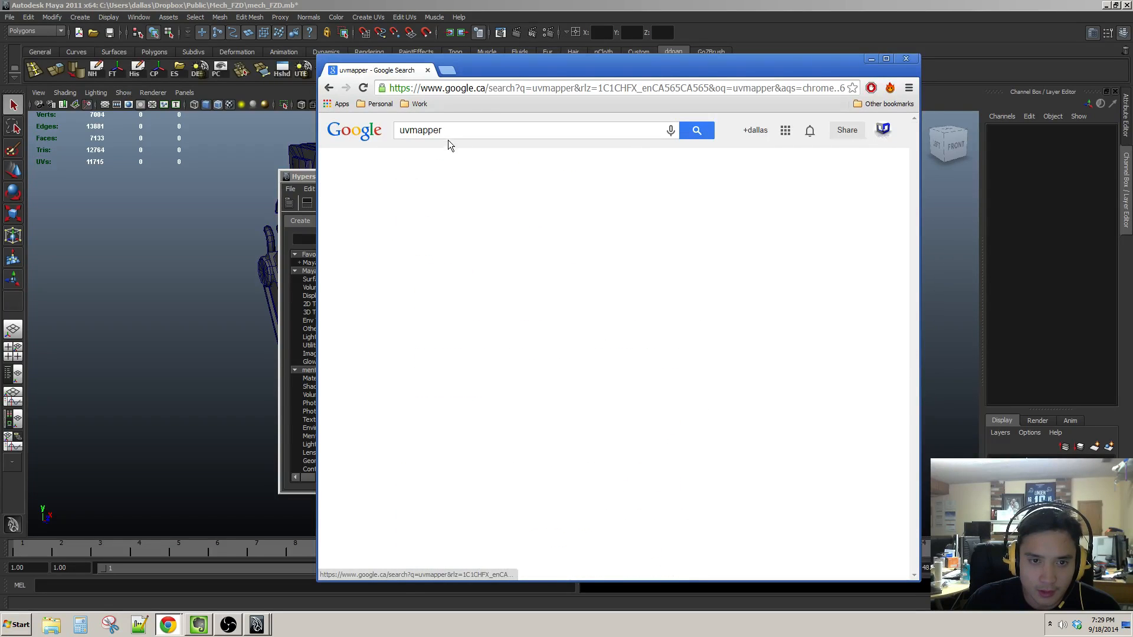
{"action": "left_click", "coordinate": [483, 165]}
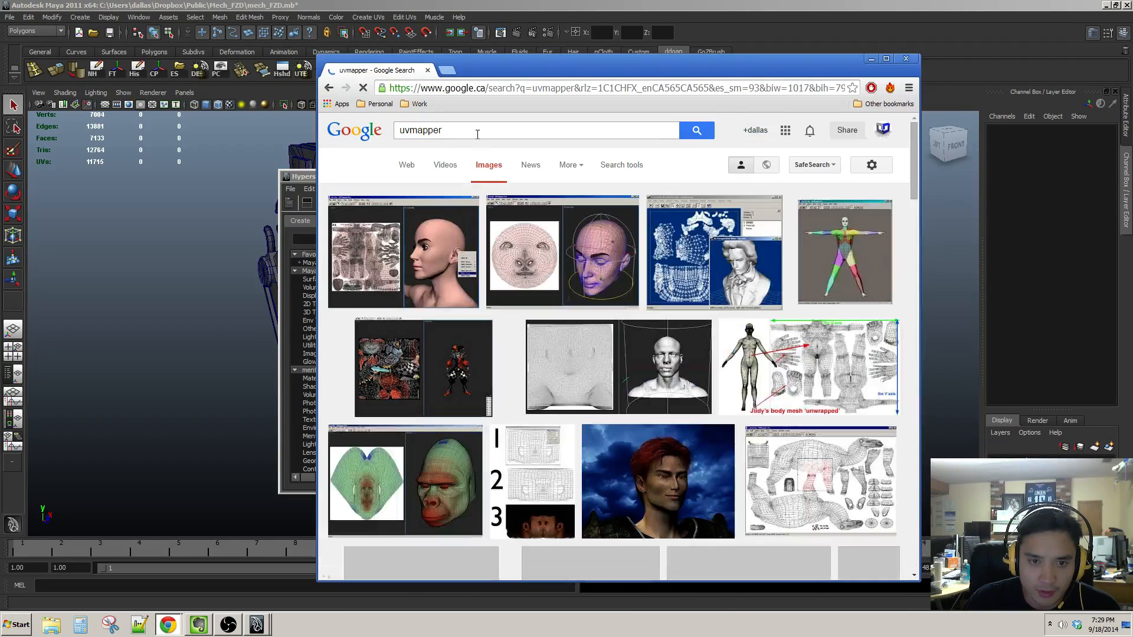
Step: Extend the image search to "uvmapper texture" and browse the results for a suitable UV test pattern
{"action": "left_click", "coordinate": [494, 132]}
{"action": "type", "text": "textur"}
{"action": "type", "text": "e"}
{"action": "key", "text": "Return"}
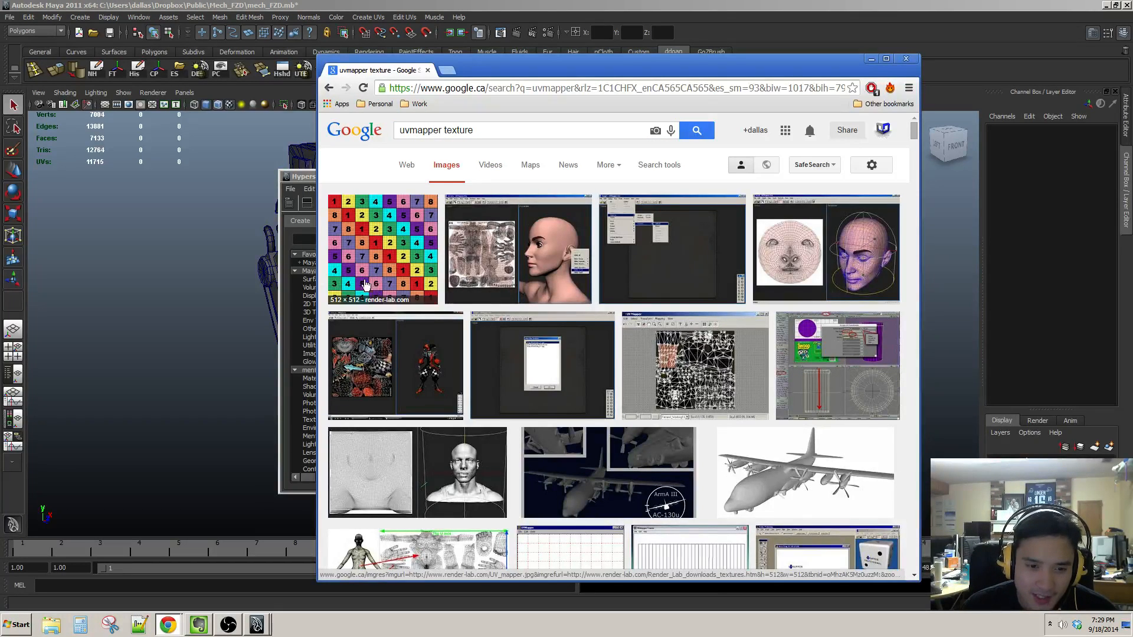
{"action": "scroll", "coordinate": [465, 346], "scroll_direction": "down", "scroll_amount": 15}
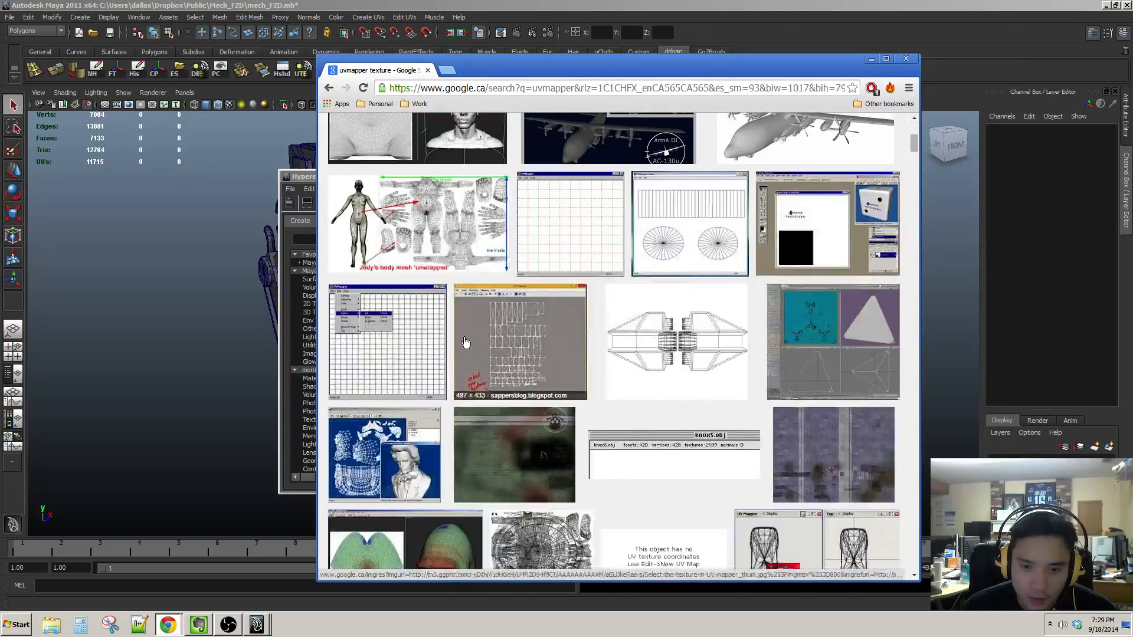
{"action": "scroll", "coordinate": [466, 345], "scroll_direction": "down", "scroll_amount": 15}
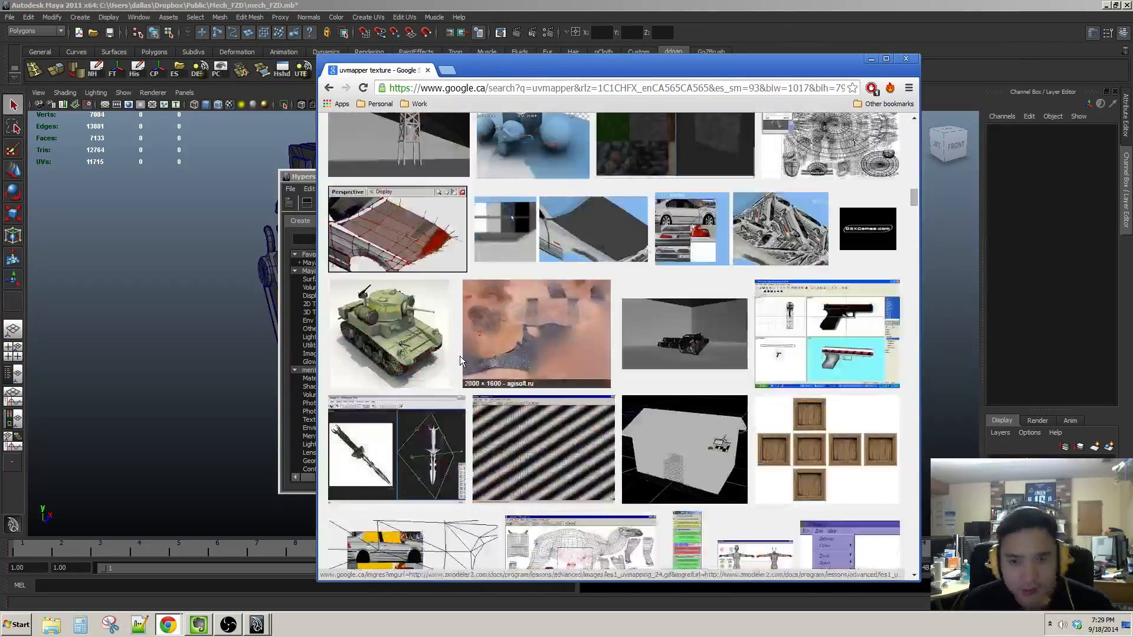
{"action": "scroll", "coordinate": [543, 452], "scroll_direction": "down", "scroll_amount": 10}
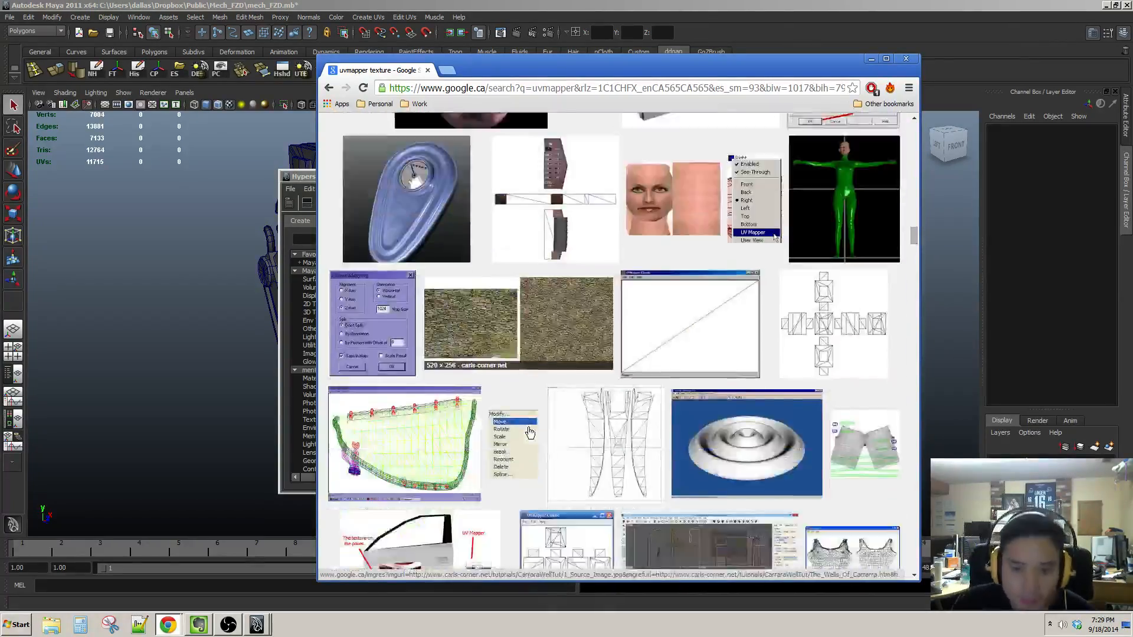
{"action": "left_click_drag", "start_coordinate": [915, 253], "coordinate": [913, 127]}
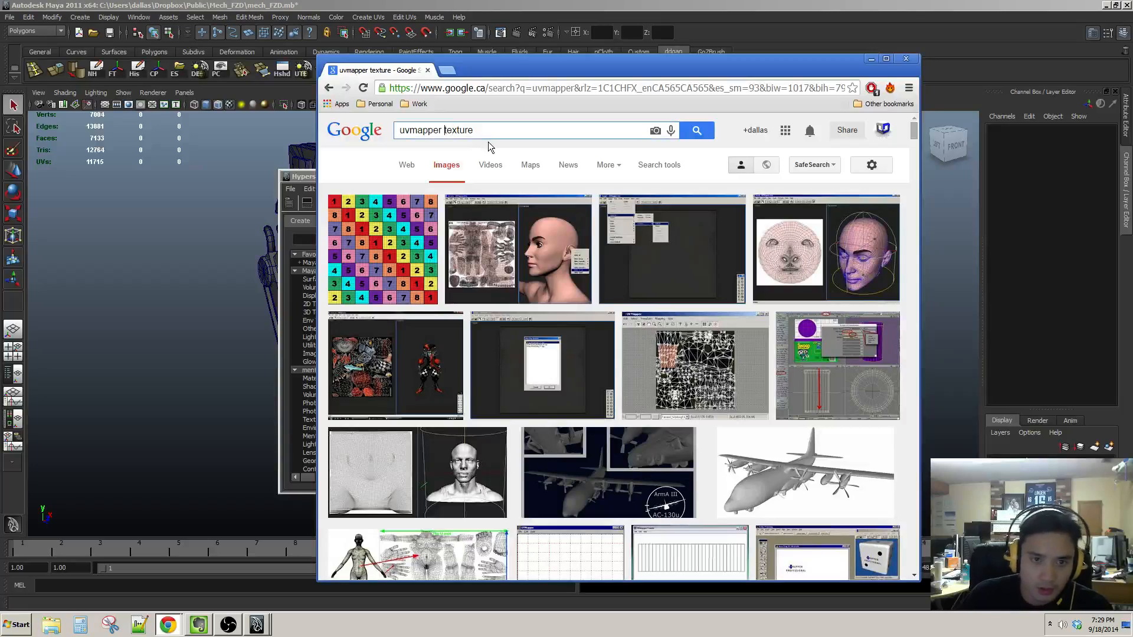
Step: Shorten the image search to "uv texture"
{"action": "key", "text": "BackSpace"}
{"action": "key", "text": "BackSpace"}
{"action": "key", "text": "BackSpace"}
{"action": "key", "text": "BackSpace"}
{"action": "key", "text": "BackSpace"}
{"action": "key", "text": "BackSpace"}
{"action": "key", "text": "BackSpace"}
{"action": "key", "text": "Return"}
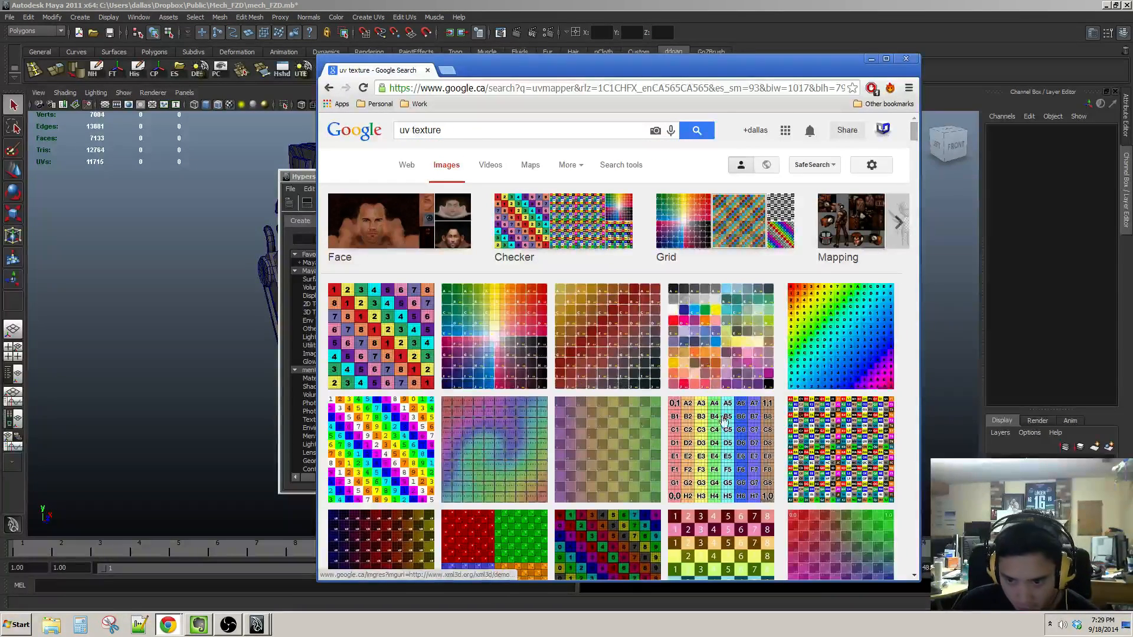
Step: Compare the numbered and coloured UV checker textures in the image results, and close the browser
{"action": "scroll", "coordinate": [388, 338], "scroll_direction": "down", "scroll_amount": 4}
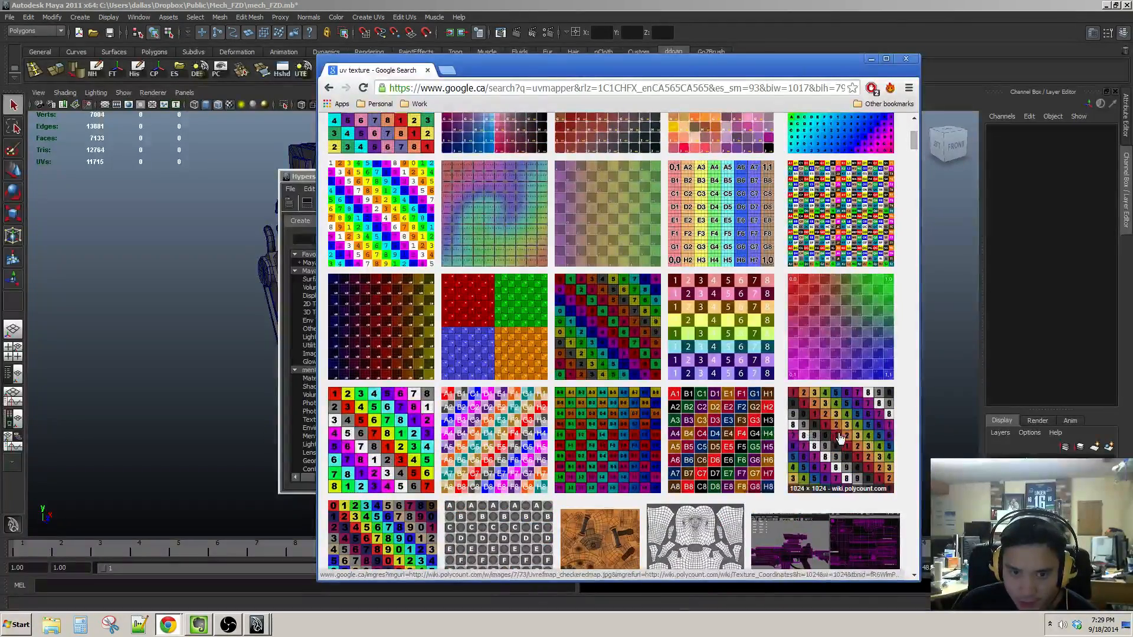
{"action": "scroll", "coordinate": [825, 438], "scroll_direction": "up", "scroll_amount": 1}
{"action": "scroll", "coordinate": [825, 438], "scroll_direction": "up", "scroll_amount": 3}
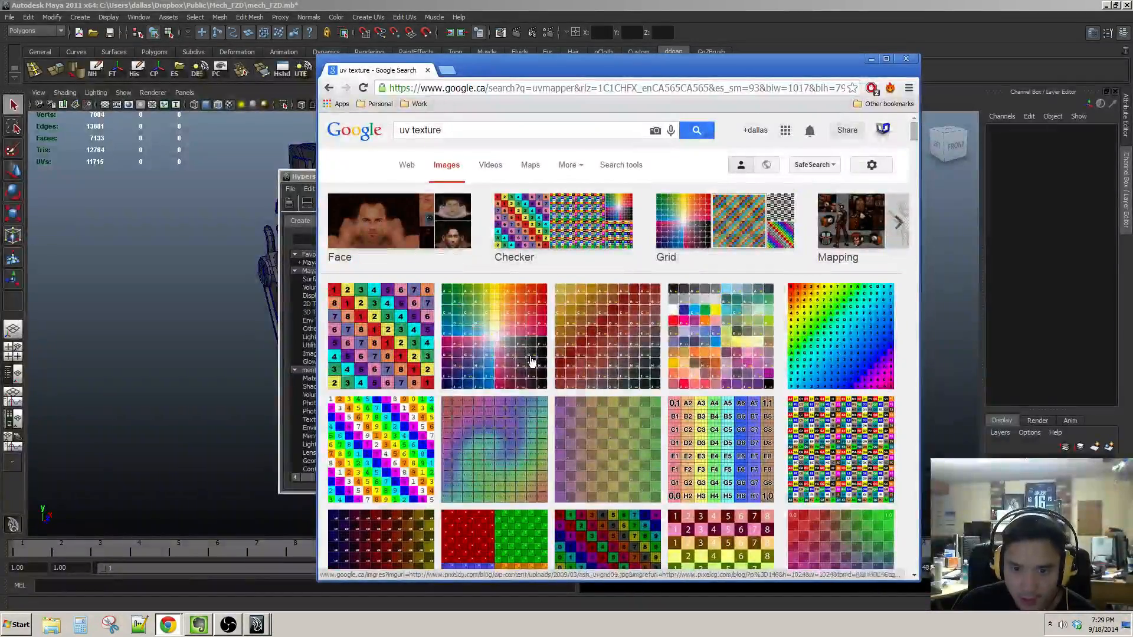
{"action": "scroll", "coordinate": [428, 361], "scroll_direction": "down", "scroll_amount": 10}
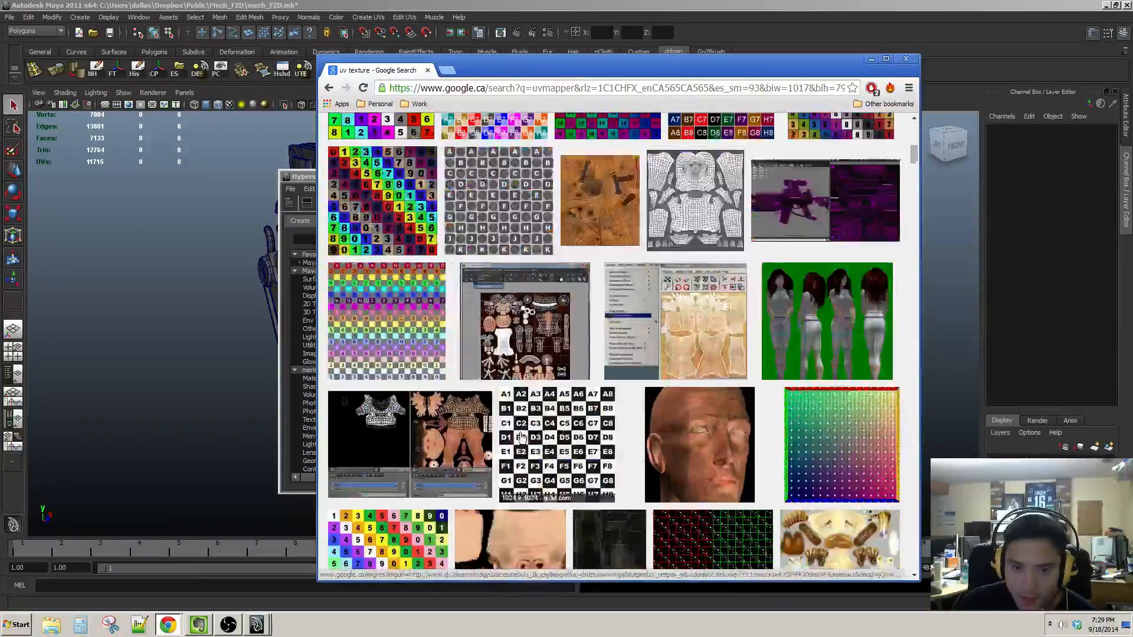
{"action": "scroll", "coordinate": [512, 434], "scroll_direction": "up", "scroll_amount": 5}
{"action": "scroll", "coordinate": [380, 400], "scroll_direction": "up", "scroll_amount": 5}
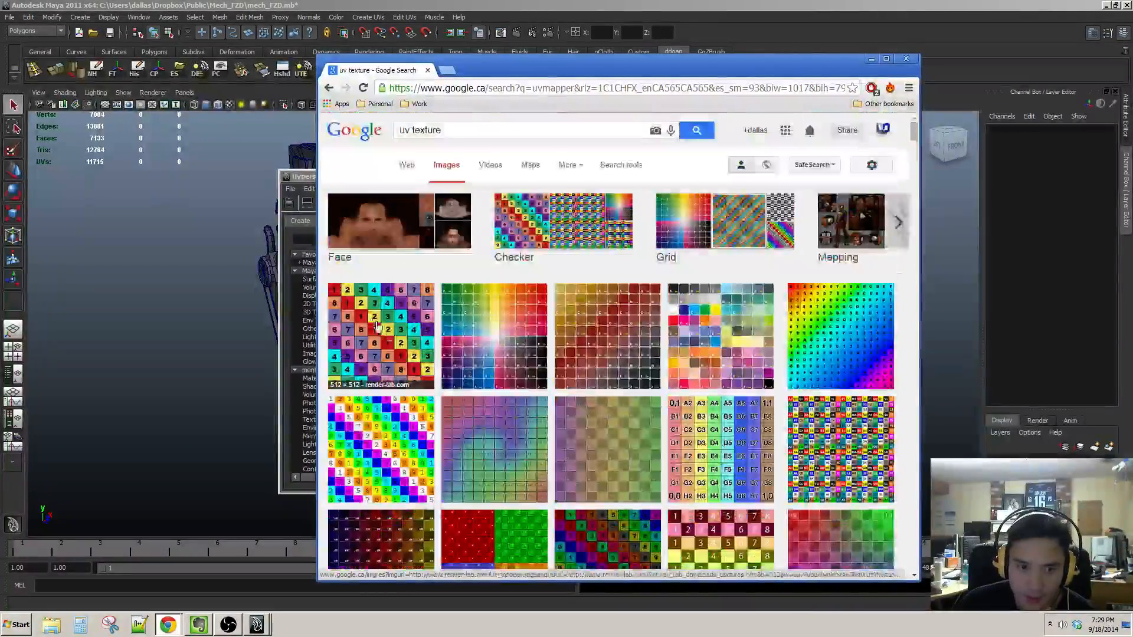
{"action": "scroll", "coordinate": [389, 428], "scroll_direction": "down", "scroll_amount": 2}
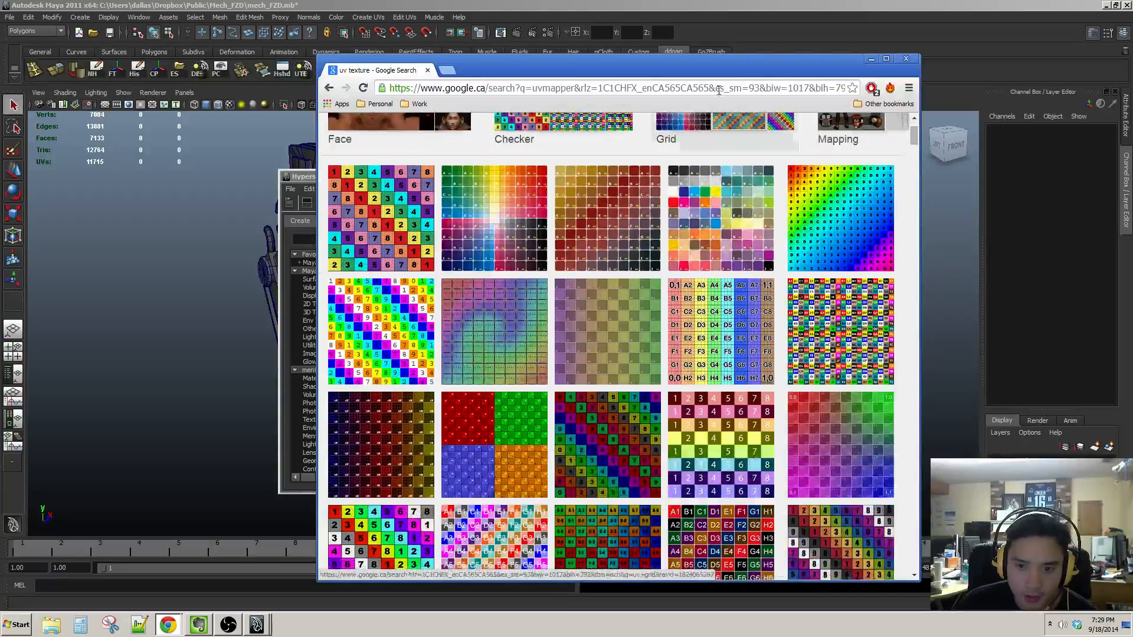
{"action": "left_click", "coordinate": [903, 58]}
Step: Create a Lambert material in Hypershade and rename it UV
{"action": "left_click_drag", "start_coordinate": [743, 177], "coordinate": [820, 199]}
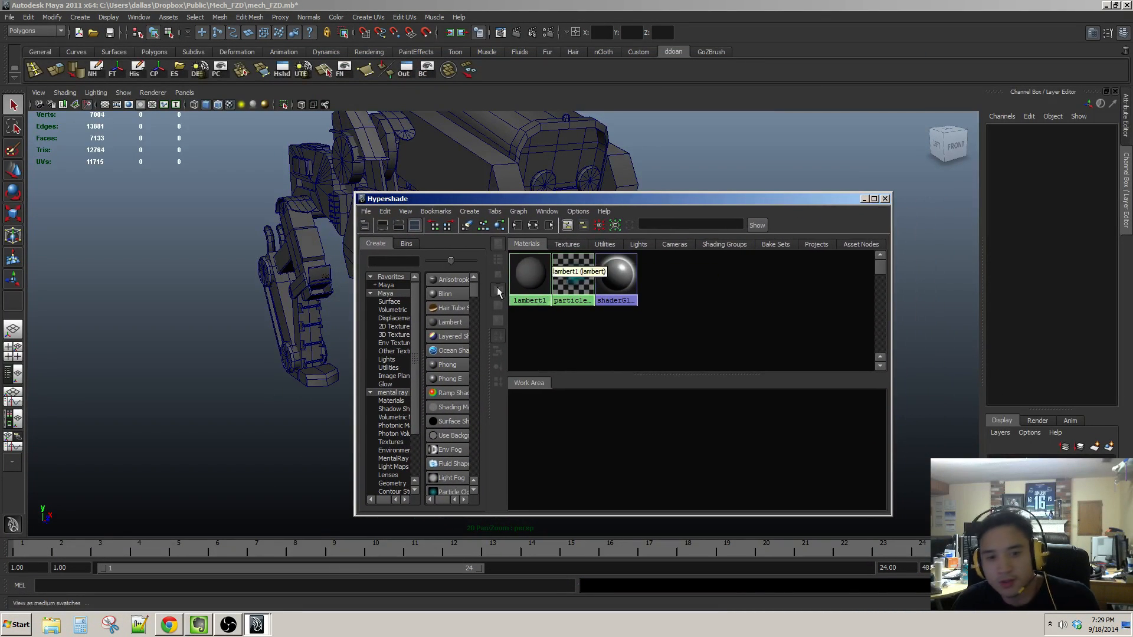
{"action": "left_click", "coordinate": [435, 321]}
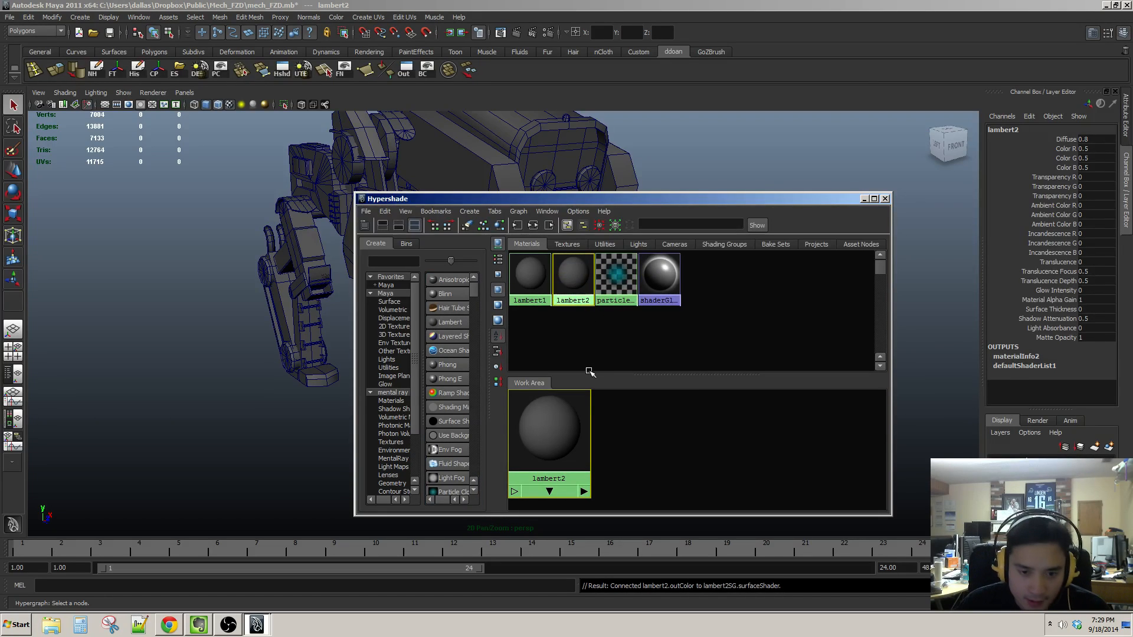
{"action": "right_click_drag", "start_coordinate": [590, 372], "coordinate": [591, 370]}
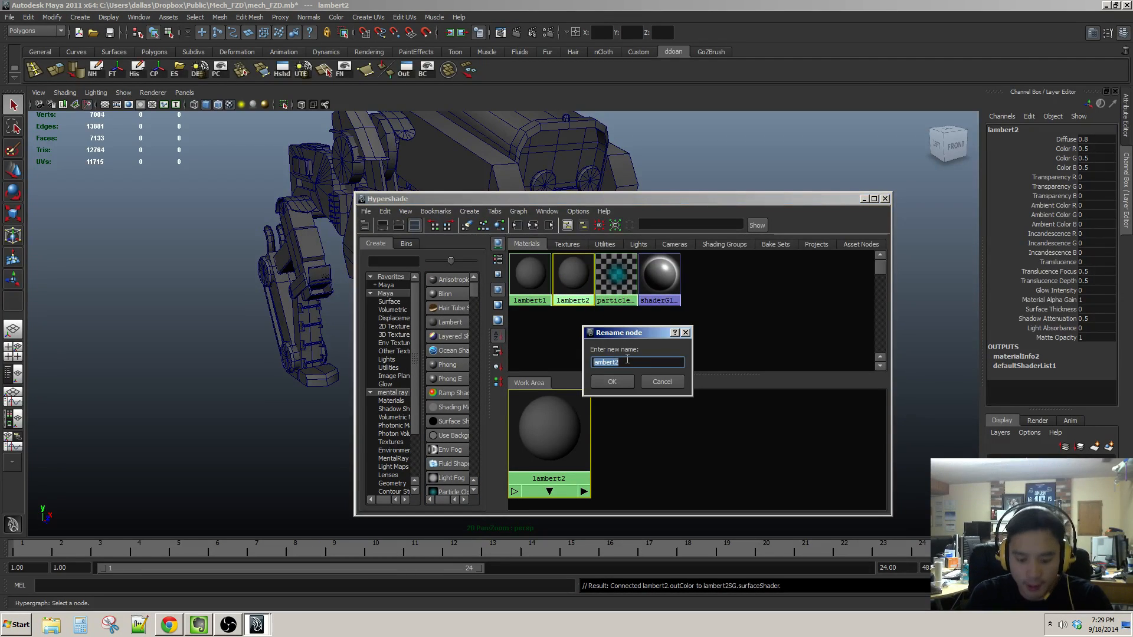
{"action": "type", "text": "UV"}
{"action": "key", "text": "Return"}
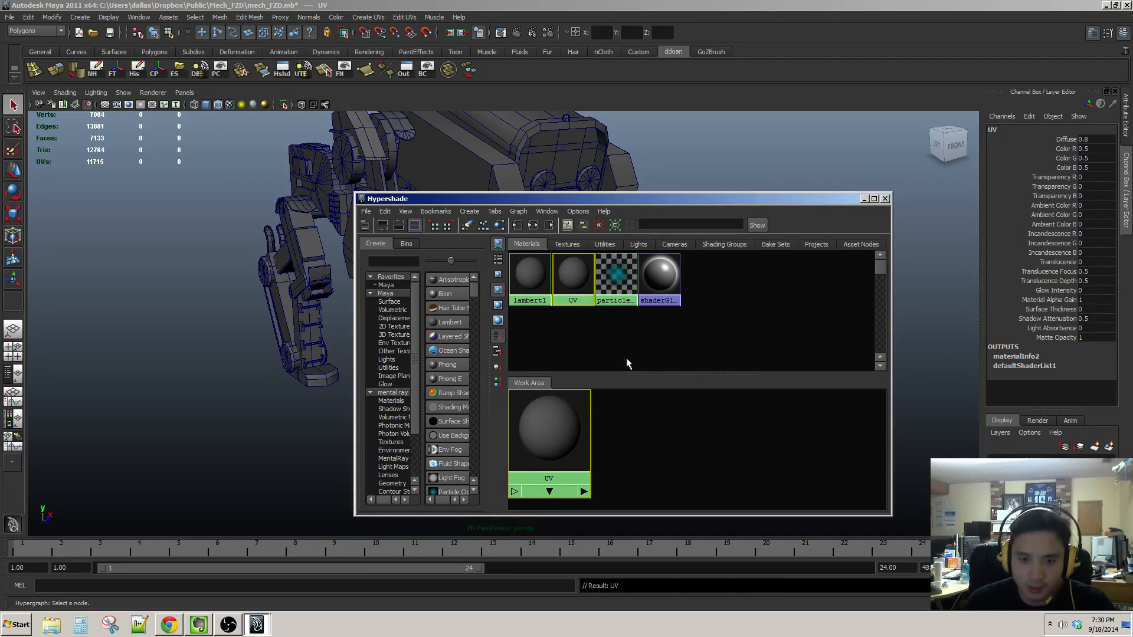
Step: Show the UV material's attributes, minimize Hypershade, and connect a File texture to the material's Color
{"action": "key", "text": "ctrl+a"}
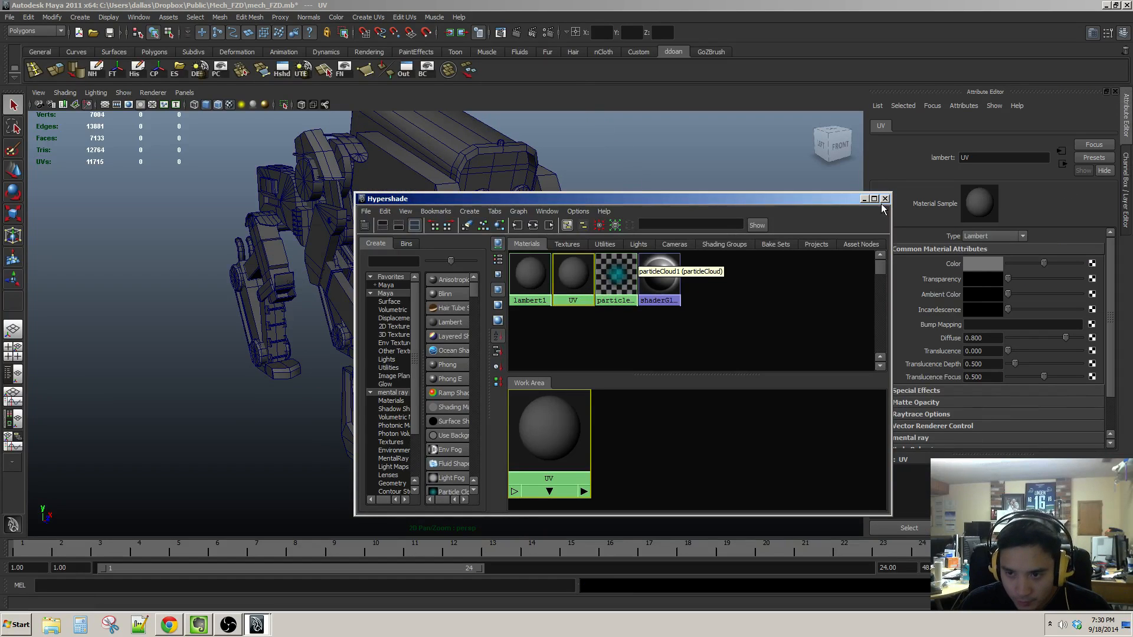
{"action": "left_click", "coordinate": [864, 199]}
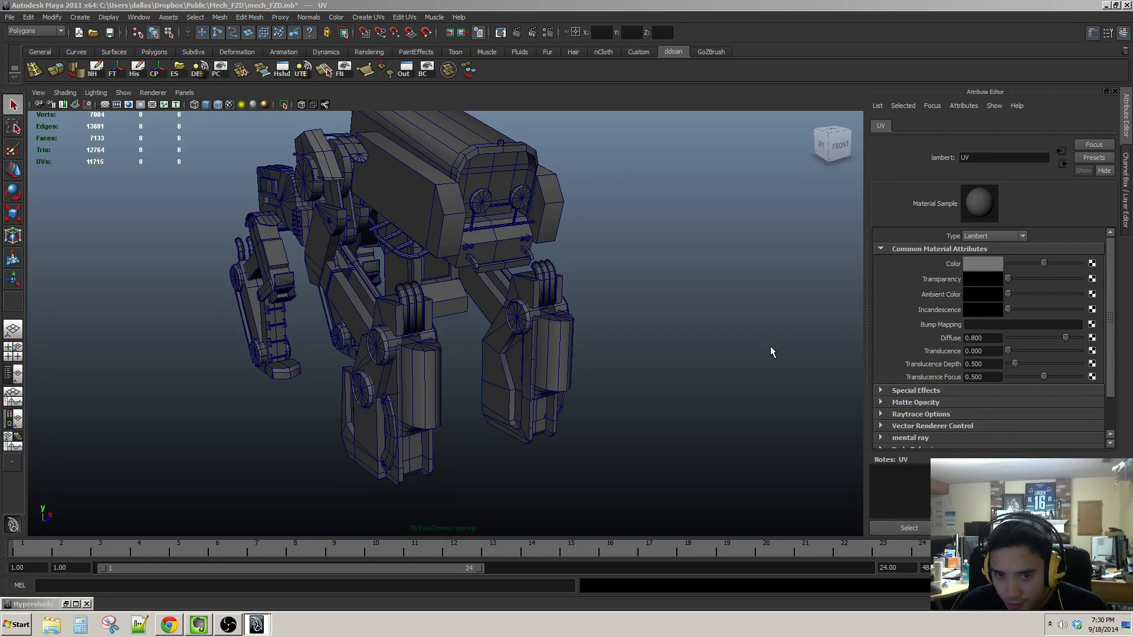
{"action": "left_click", "coordinate": [1092, 264]}
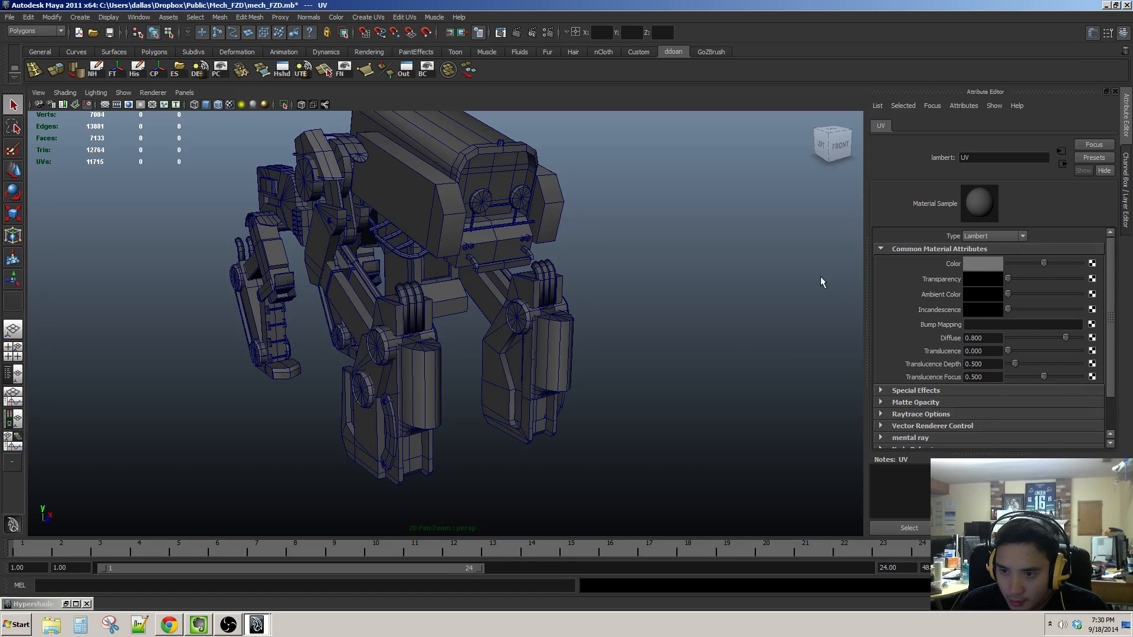
{"action": "left_click", "coordinate": [723, 219]}
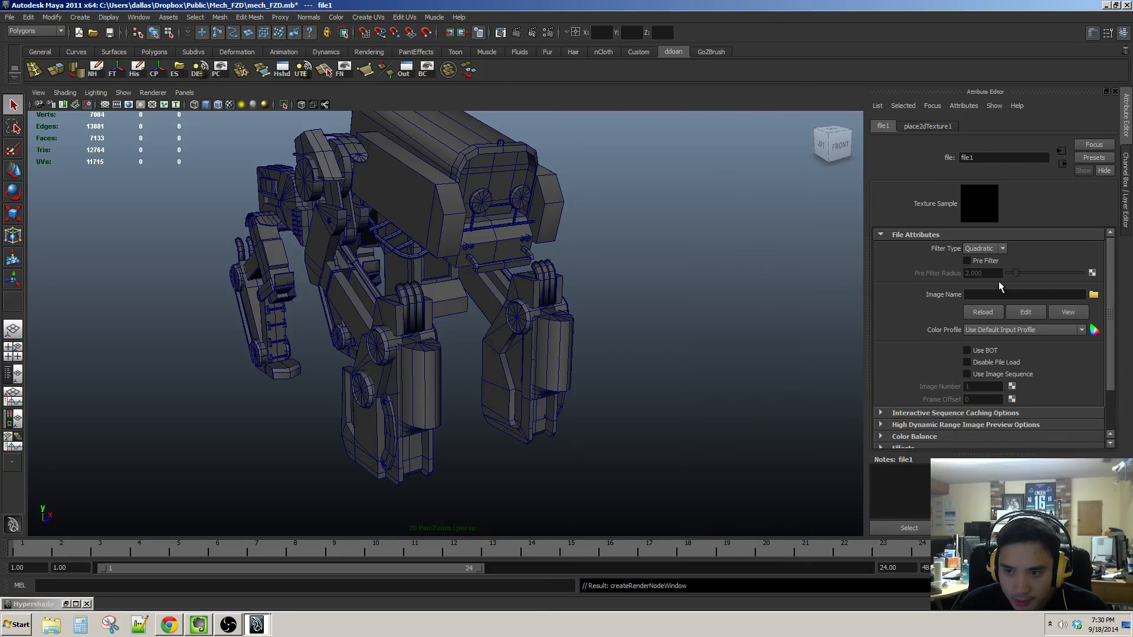
Step: Load UVtemplate.jpg from the Dropbox Public folder as the file texture's image
{"action": "left_click", "coordinate": [1093, 294]}
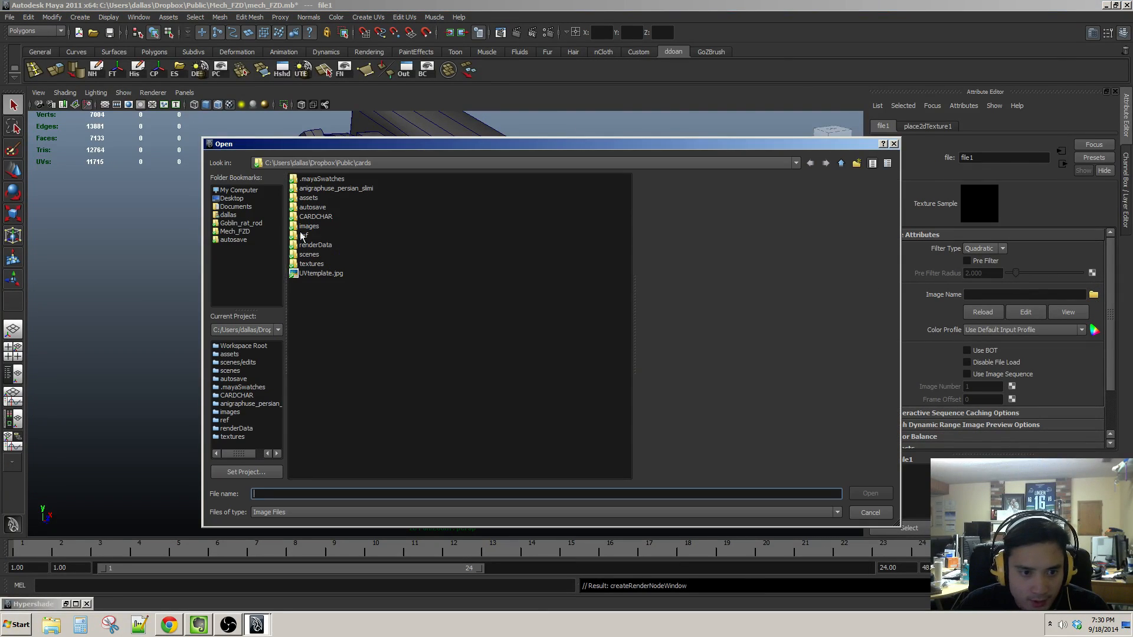
{"action": "left_click", "coordinate": [315, 274]}
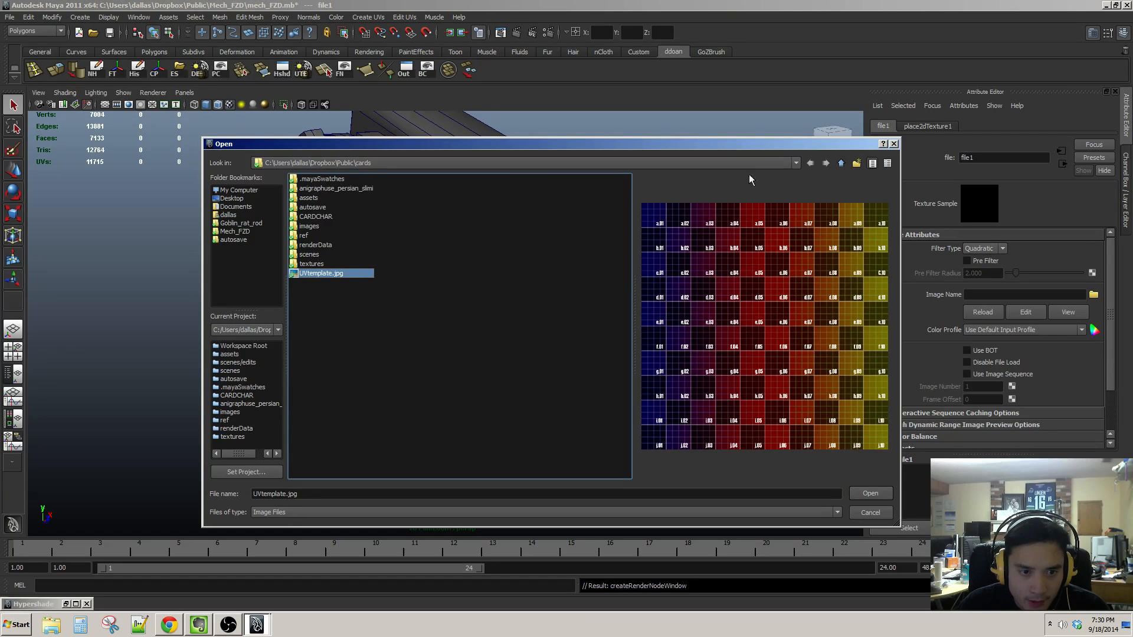
{"action": "left_click", "coordinate": [841, 163]}
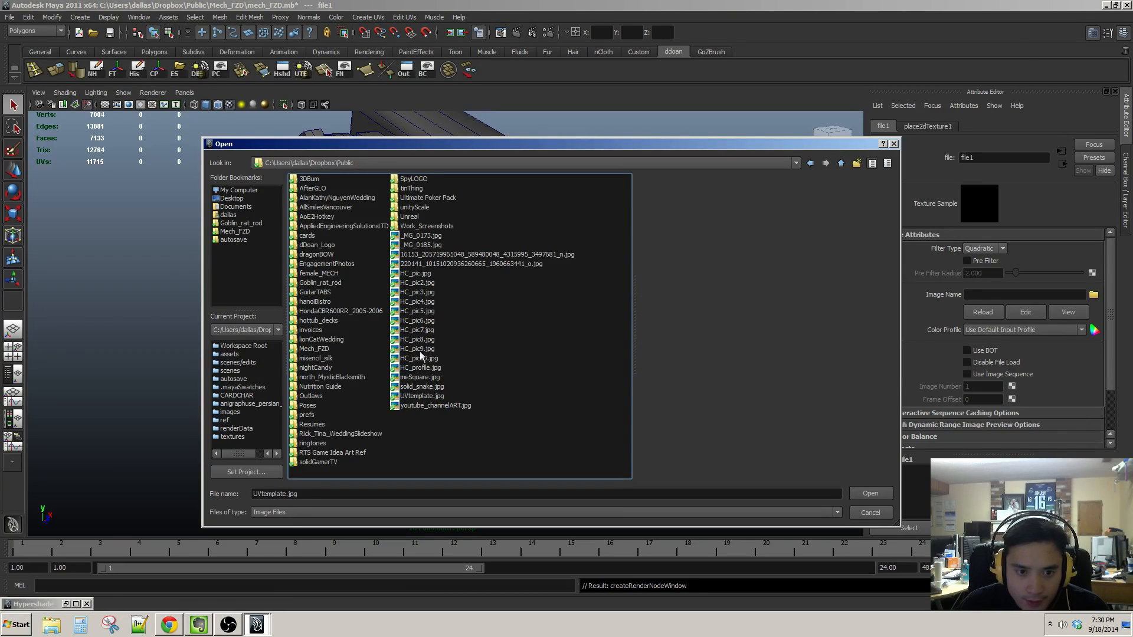
{"action": "left_click", "coordinate": [431, 398]}
{"action": "left_click", "coordinate": [870, 494]}
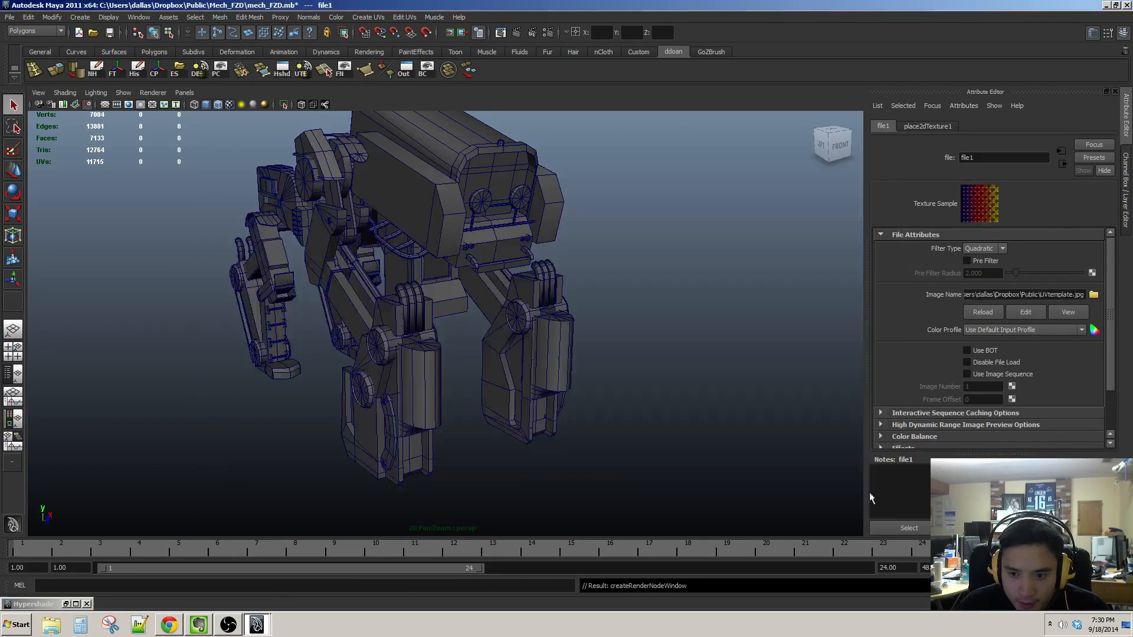
Step: Select the mech head, show the Channel Box, and switch to the Persp/UV Texture Editor layout
{"action": "left_click", "coordinate": [450, 298]}
{"action": "left_click_drag", "start_coordinate": [452, 296], "coordinate": [919, 166], "text": "alt"}
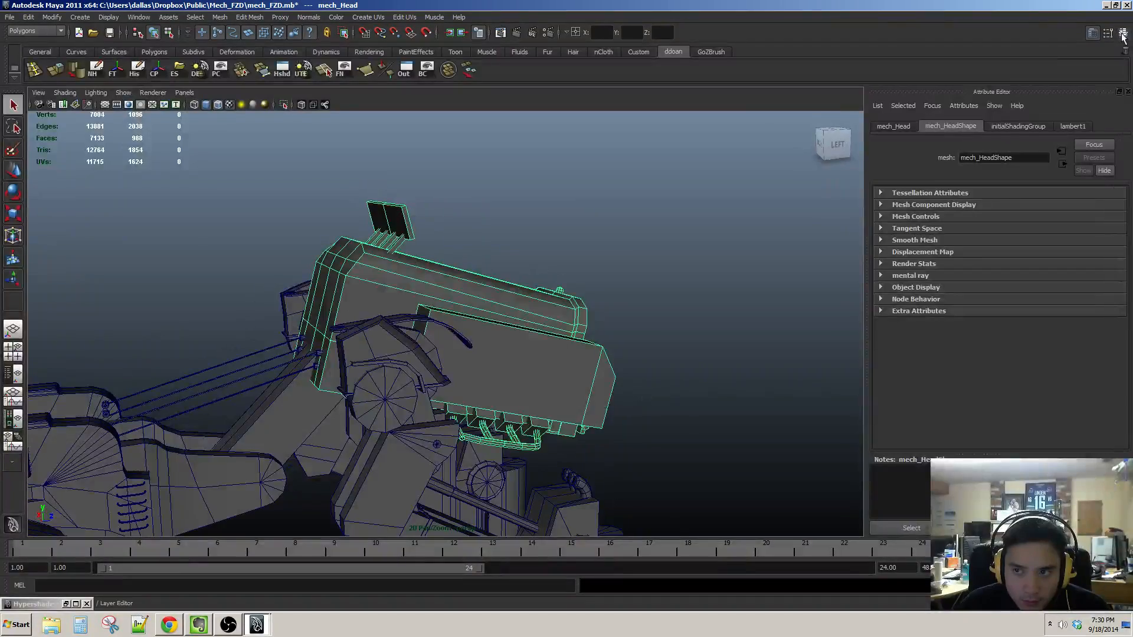
{"action": "left_click", "coordinate": [1125, 189]}
{"action": "left_click_drag", "start_coordinate": [763, 321], "coordinate": [520, 390], "text": "alt"}
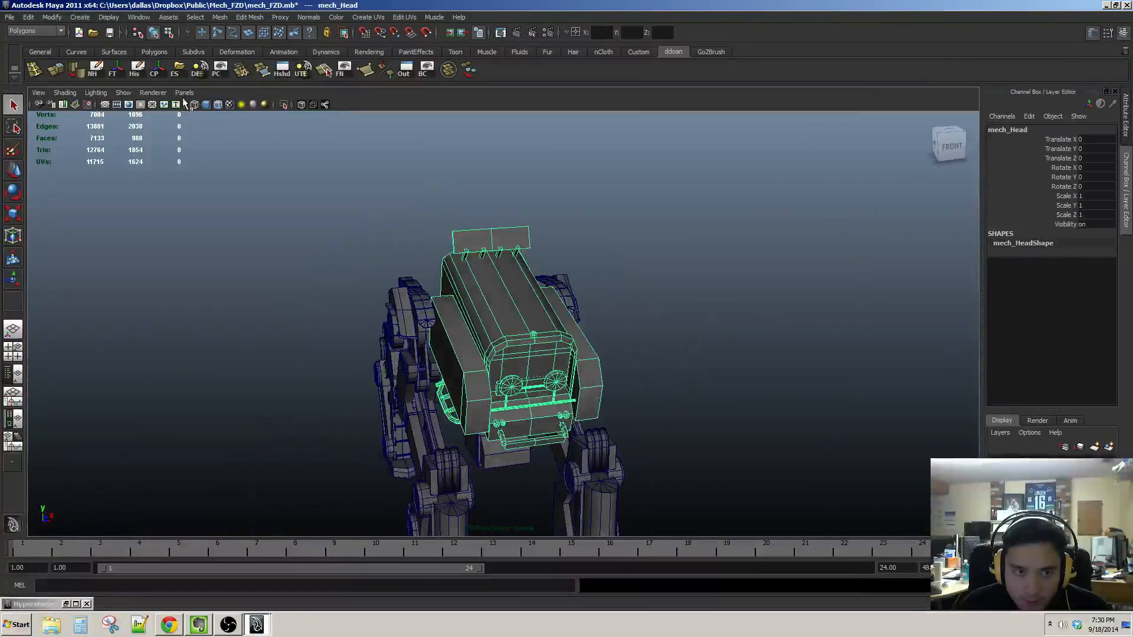
{"action": "left_click_drag", "start_coordinate": [446, 325], "coordinate": [519, 248], "text": "alt"}
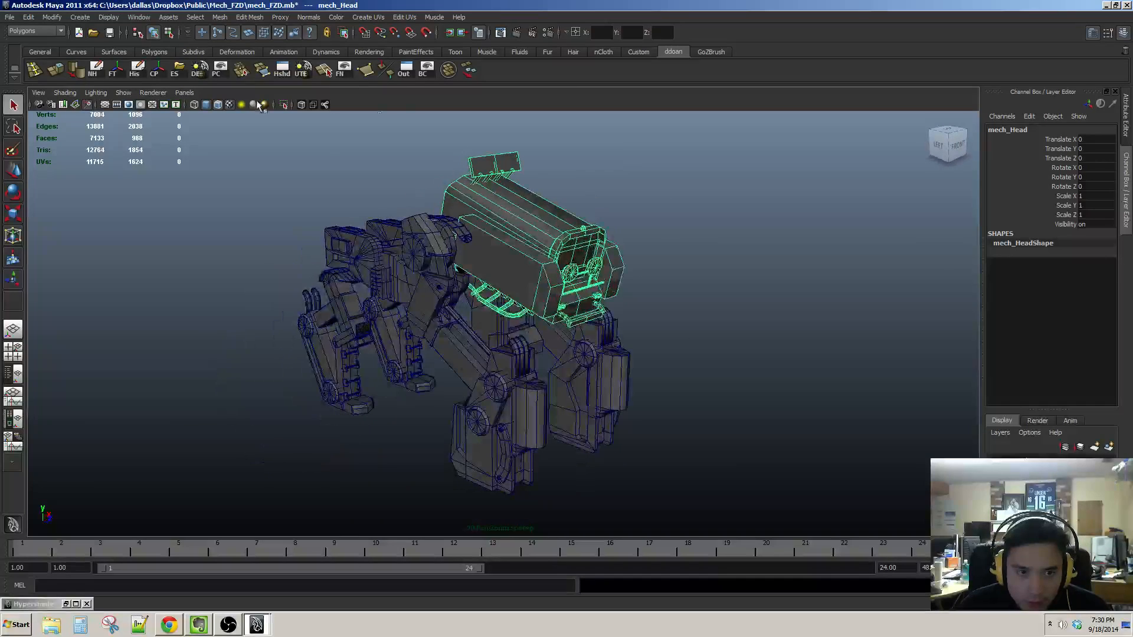
{"action": "left_click", "coordinate": [185, 93]}
{"action": "mouse_move", "coordinate": [220, 111]}
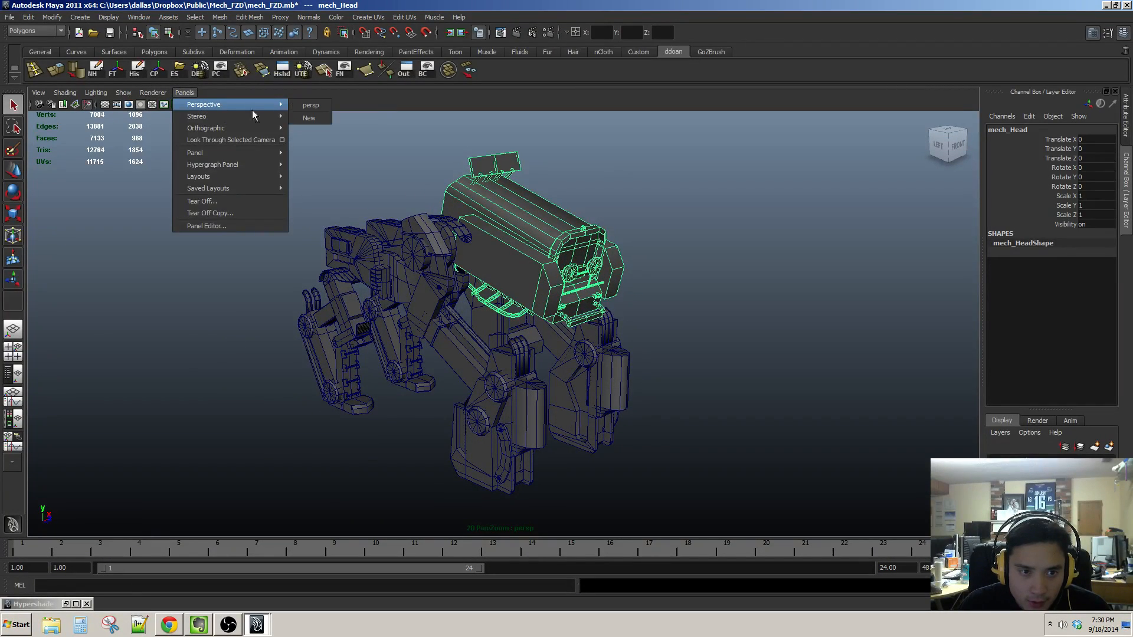
{"action": "mouse_move", "coordinate": [229, 188]}
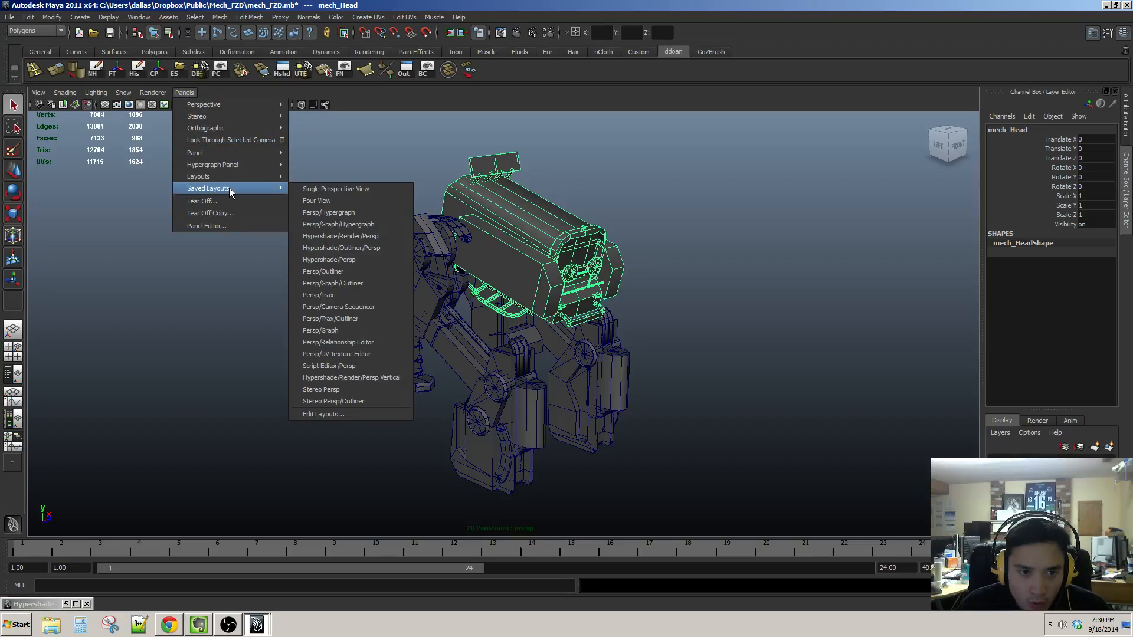
{"action": "left_click", "coordinate": [345, 354]}
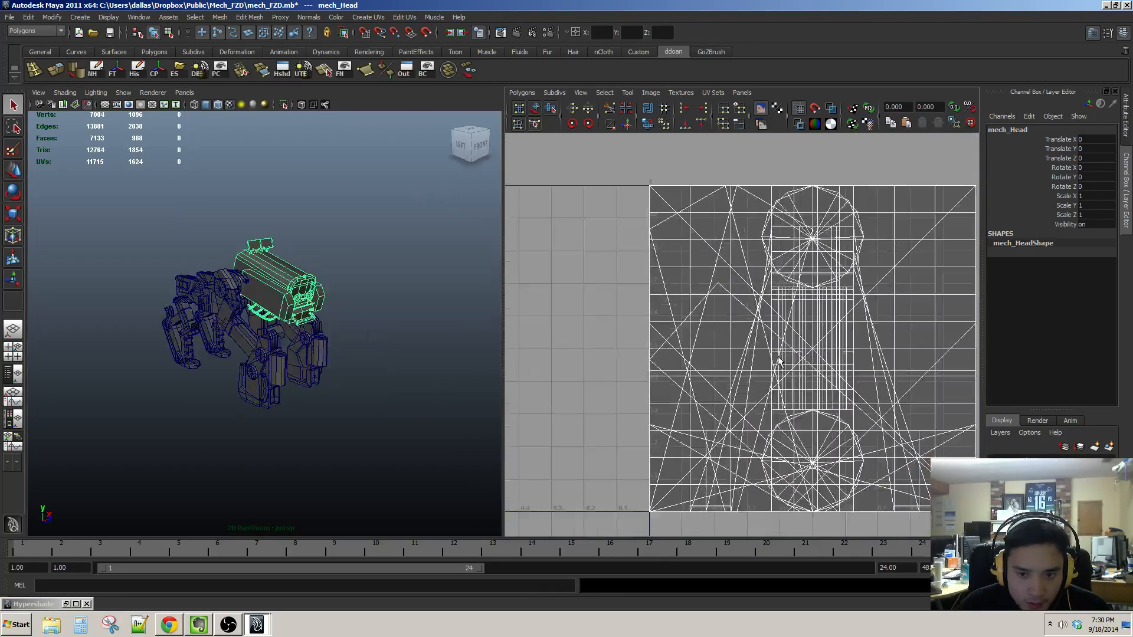
Step: Assign the UV material to the mech head and reselect it to compare the checker texture with its UVs
{"action": "middle_click_drag", "start_coordinate": [778, 357], "coordinate": [782, 314], "text": "alt"}
{"action": "scroll", "coordinate": [395, 353], "scroll_direction": "up", "scroll_amount": 4}
{"action": "left_click_drag", "start_coordinate": [394, 354], "coordinate": [347, 326], "text": "alt"}
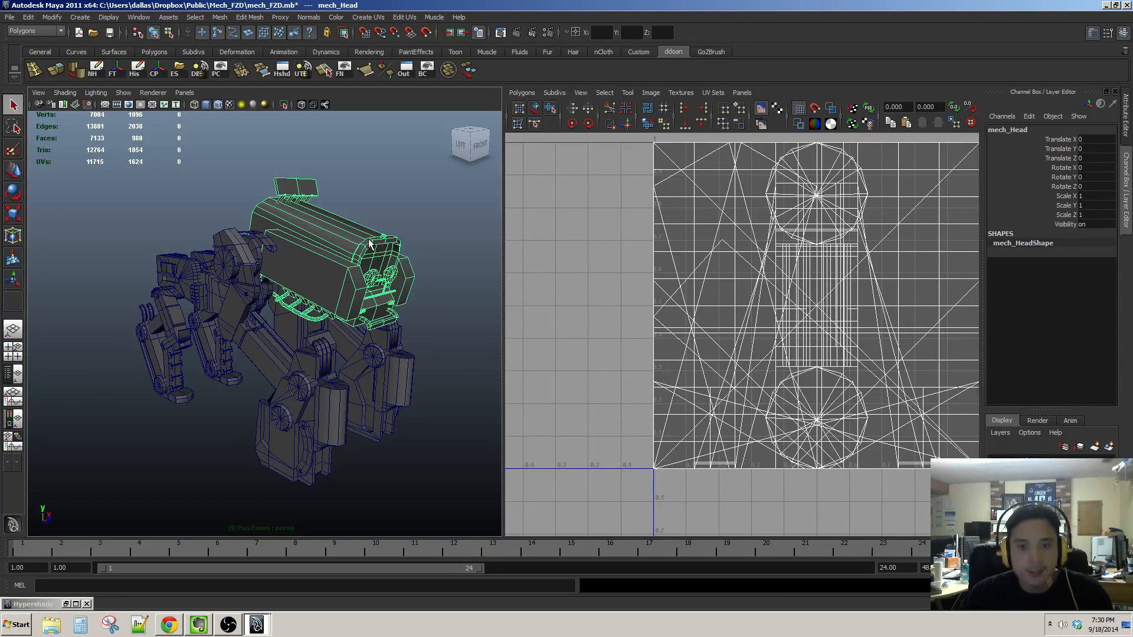
{"action": "middle_click_drag", "start_coordinate": [863, 372], "coordinate": [764, 376], "text": "alt"}
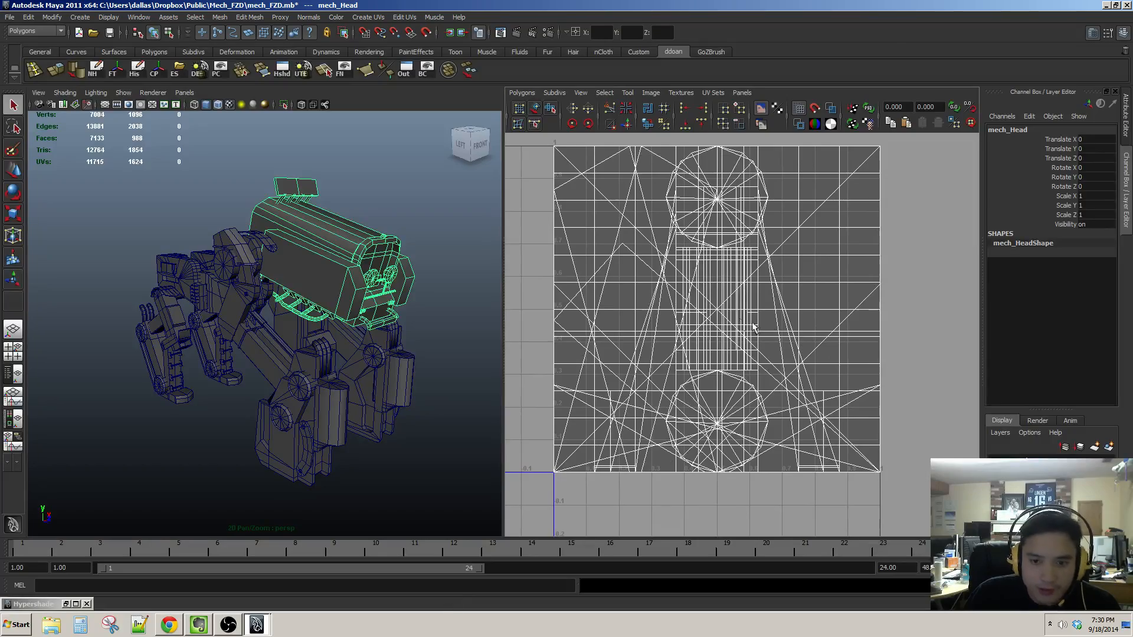
{"action": "middle_click_drag", "start_coordinate": [753, 327], "coordinate": [768, 353], "text": "alt"}
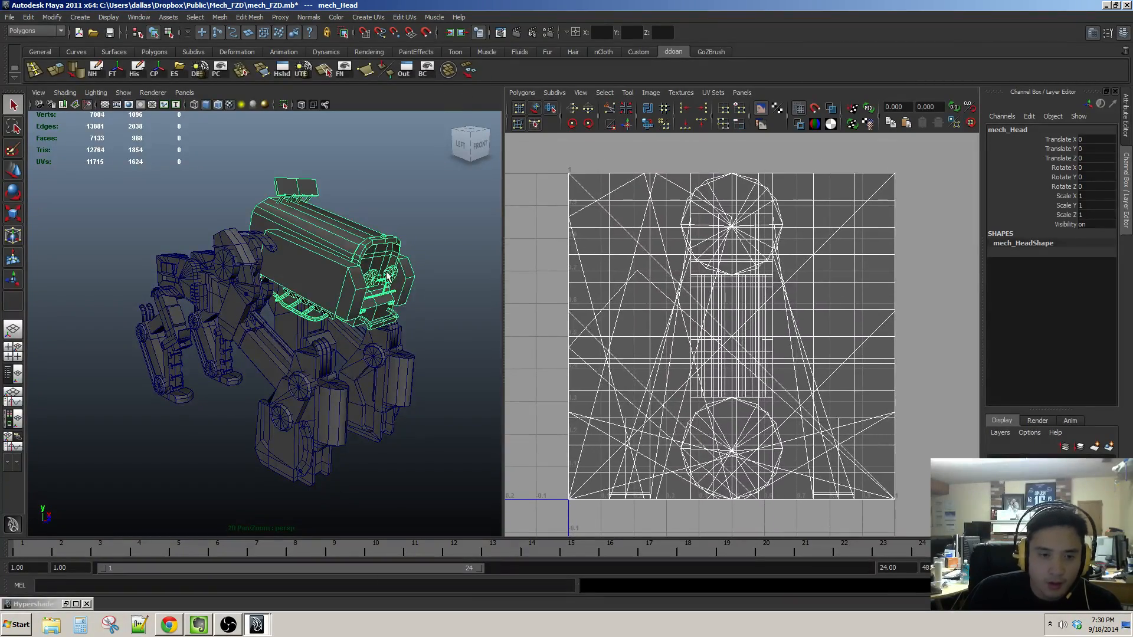
{"action": "mouse_move", "coordinate": [388, 277]}
{"action": "left_mouse_down", "text": "alt"}
{"action": "mouse_move", "coordinate": [353, 276]}
{"action": "mouse_move", "coordinate": [389, 284]}
{"action": "mouse_move", "coordinate": [370, 277]}
{"action": "left_mouse_up", "text": "alt"}
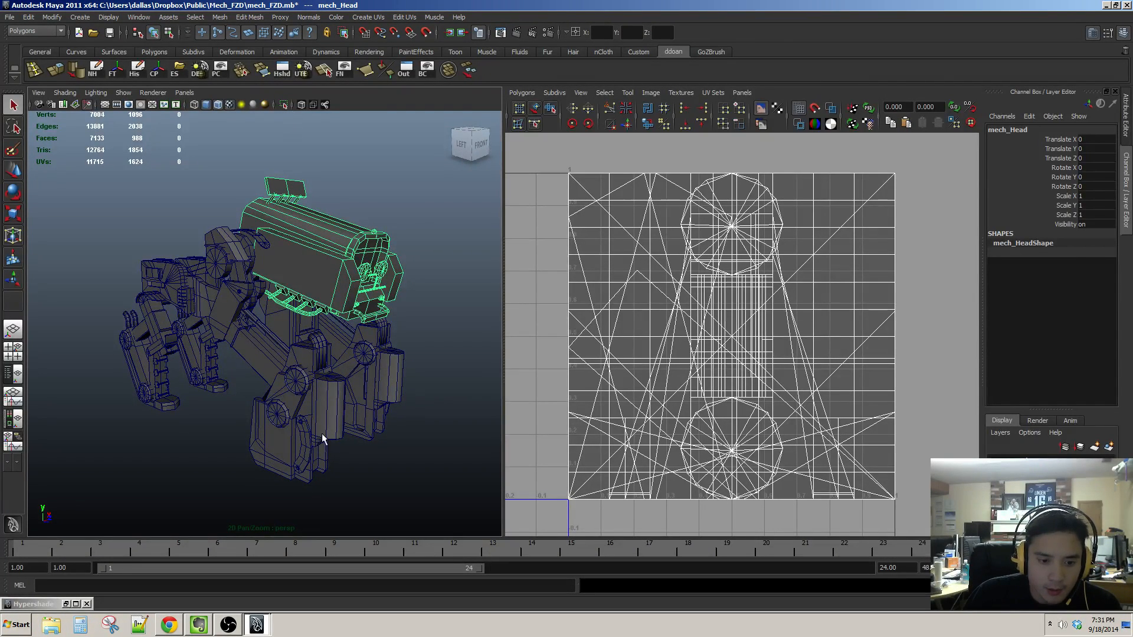
{"action": "left_click", "coordinate": [413, 299]}
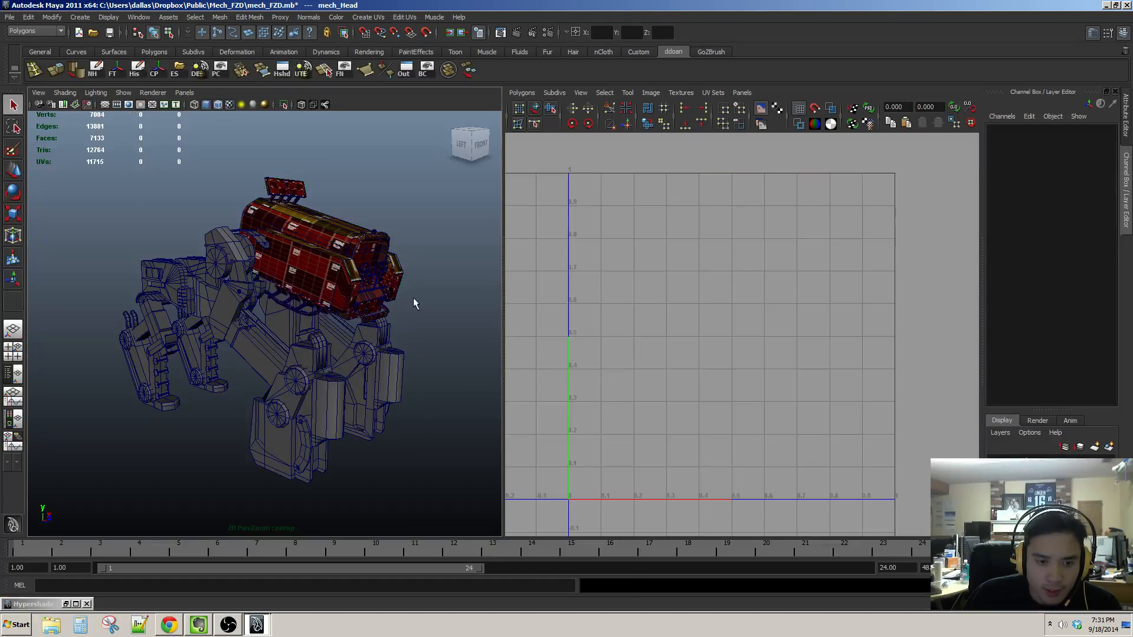
{"action": "scroll", "coordinate": [413, 297], "scroll_direction": "up", "scroll_amount": 3}
{"action": "left_click_drag", "start_coordinate": [413, 297], "coordinate": [343, 301], "text": "alt"}
{"action": "left_click", "coordinate": [361, 270]}
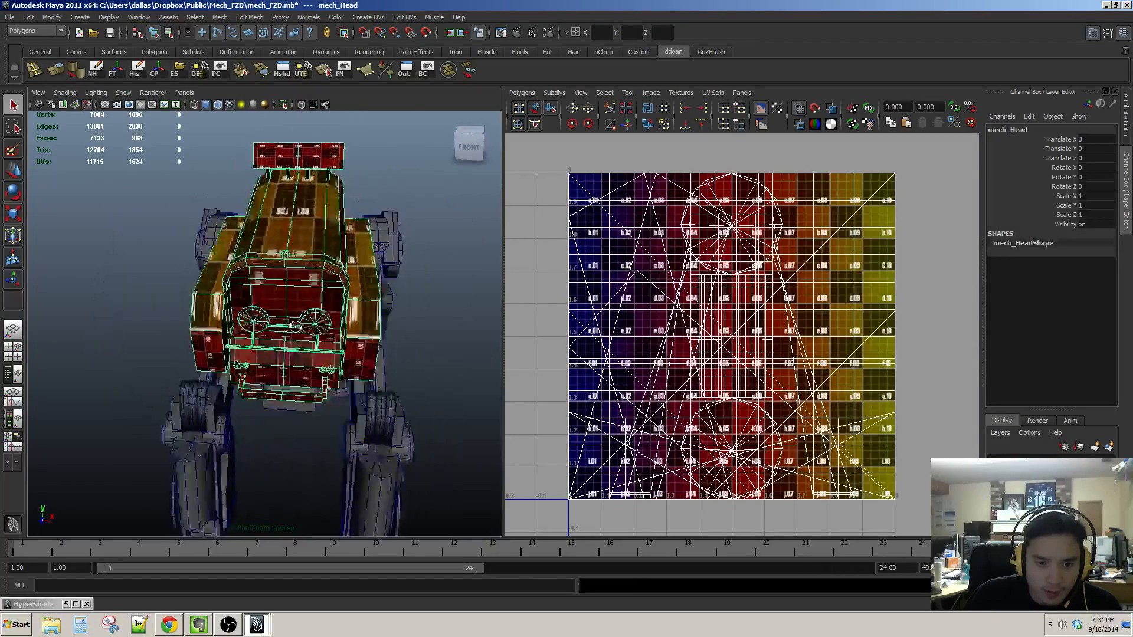
Step: Restore the four-view layout and maximize the top view, framed on the mech head
{"action": "scroll", "coordinate": [330, 322], "scroll_direction": "down", "scroll_amount": 5}
{"action": "key", "text": "space"}
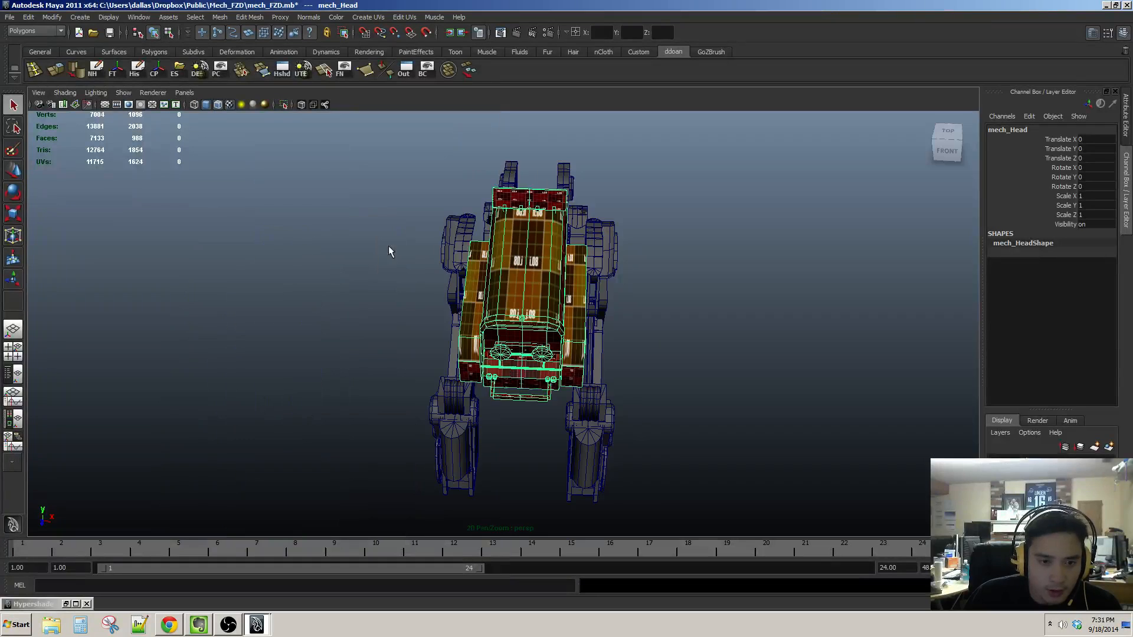
{"action": "key", "text": "space"}
{"action": "key", "text": "space"}
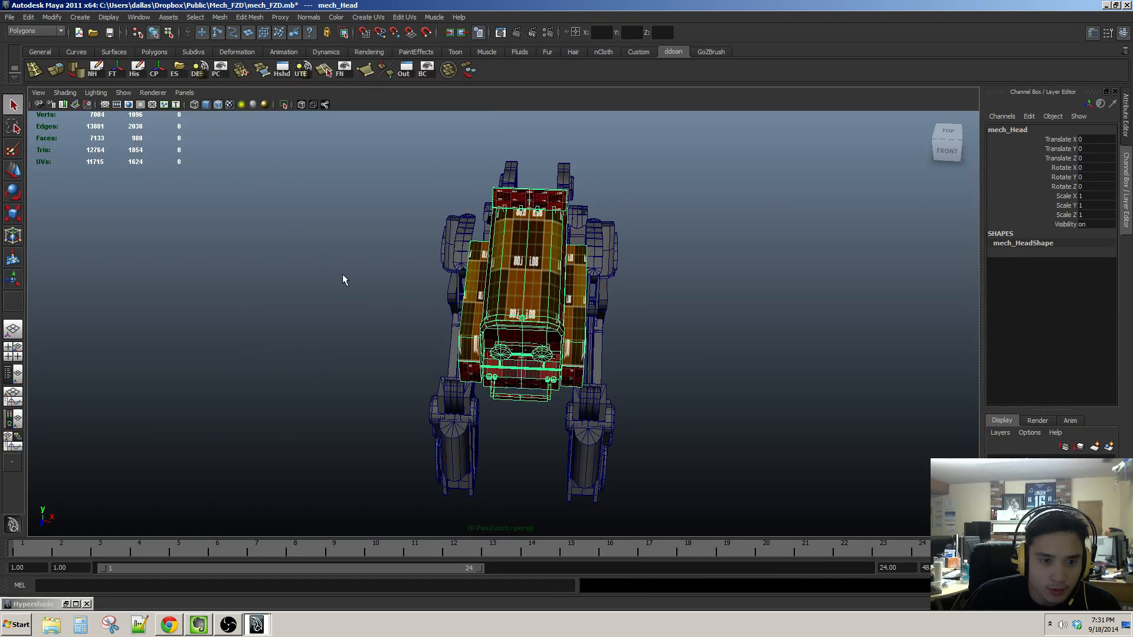
{"action": "left_click", "coordinate": [183, 93]}
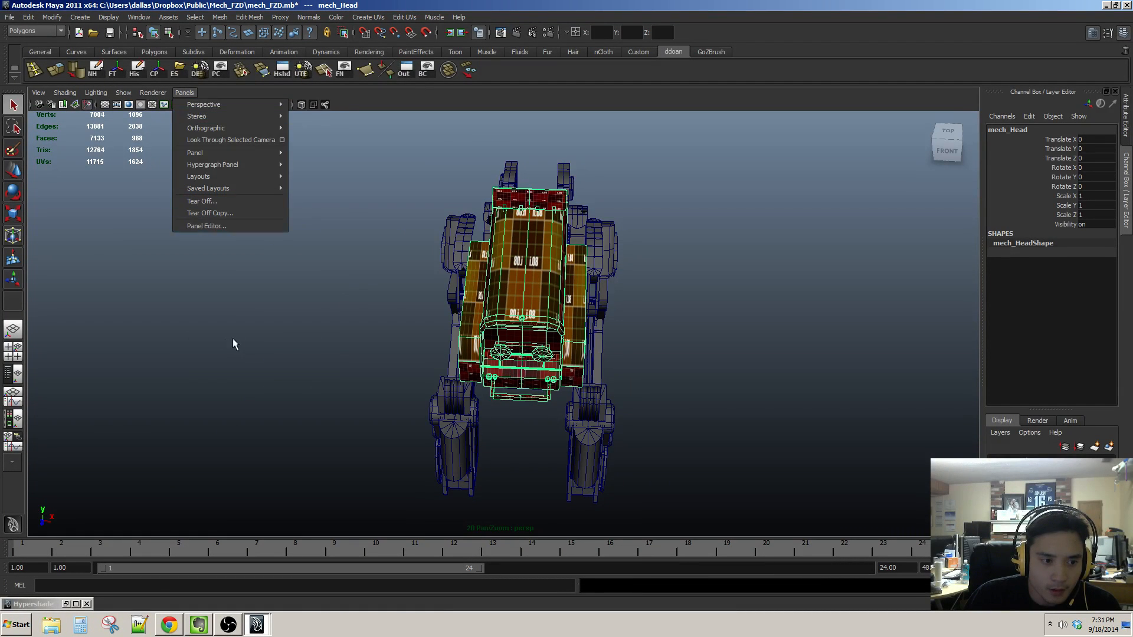
{"action": "middle_click_drag", "start_coordinate": [232, 338], "coordinate": [251, 349], "text": "alt"}
{"action": "left_click", "coordinate": [13, 352]}
{"action": "key", "text": "space"}
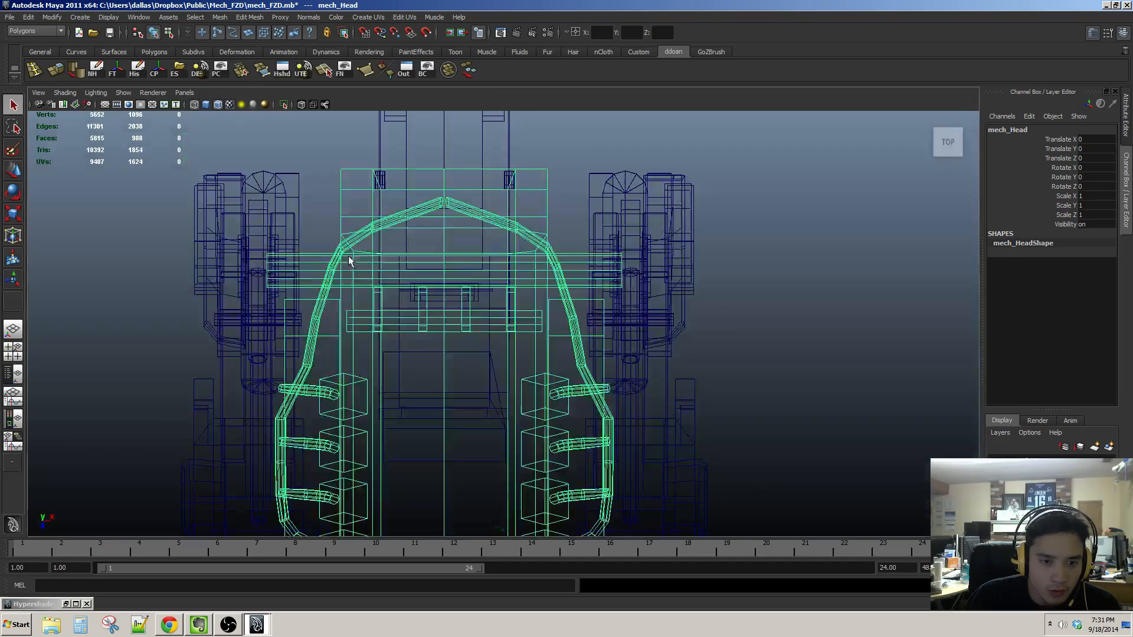
{"action": "scroll", "coordinate": [442, 316], "scroll_direction": "down", "scroll_amount": 5}
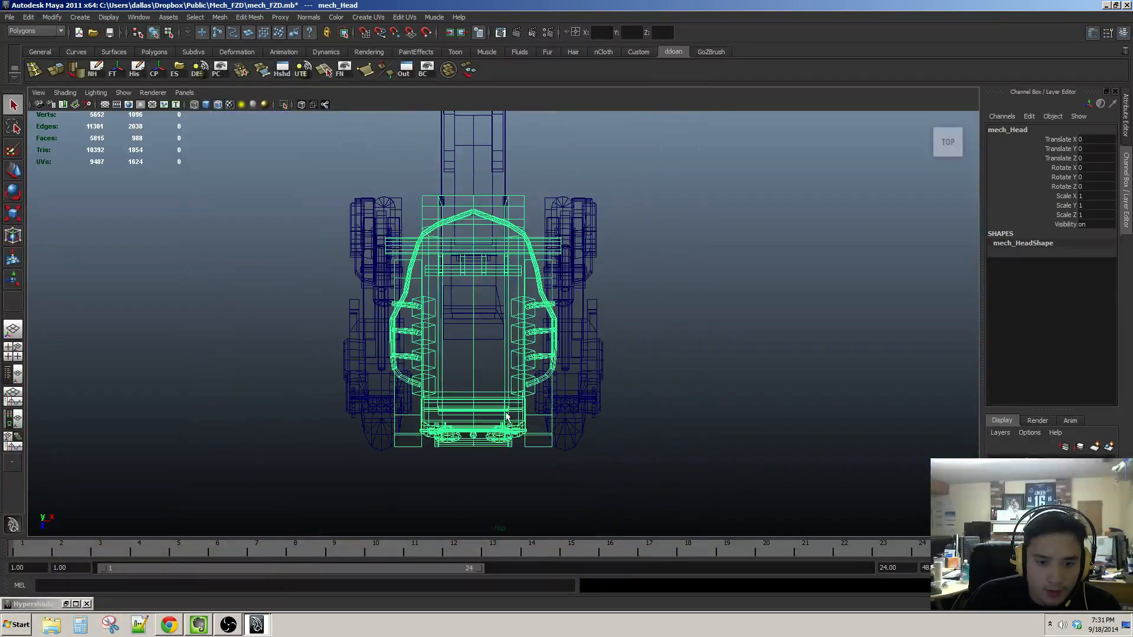
Step: Select all faces on one side of the mech head's centre line in the top view
{"action": "key", "text": "F10"}
{"action": "scroll", "coordinate": [505, 389], "scroll_direction": "up", "scroll_amount": 2}
{"action": "left_click_drag", "start_coordinate": [350, 177], "coordinate": [497, 505]}
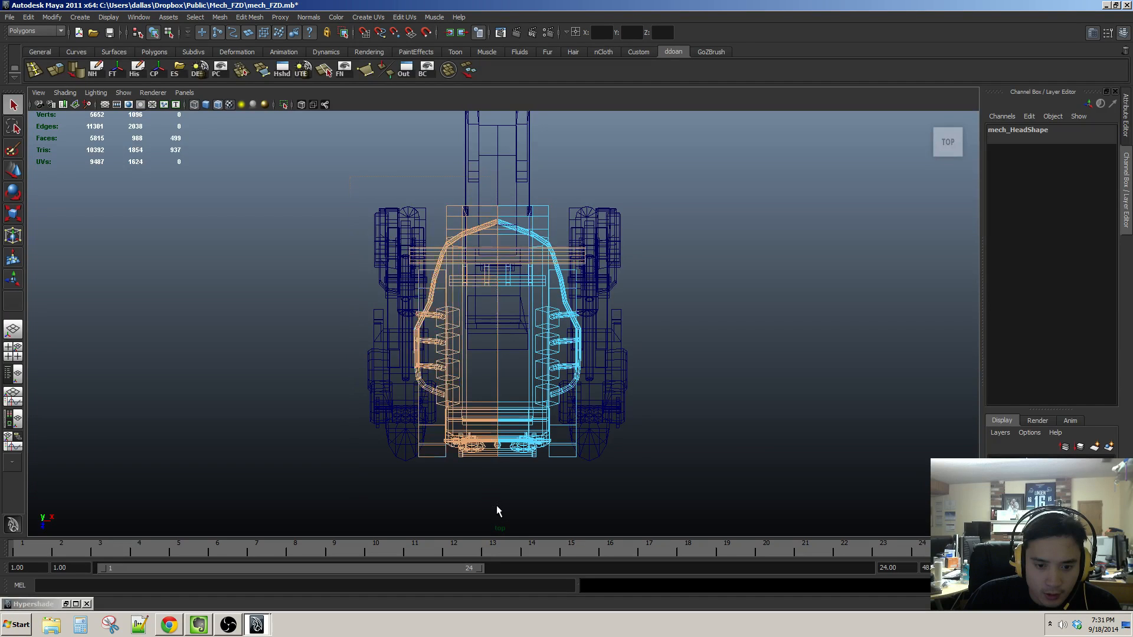
{"action": "scroll", "coordinate": [510, 499], "scroll_direction": "up", "scroll_amount": 3}
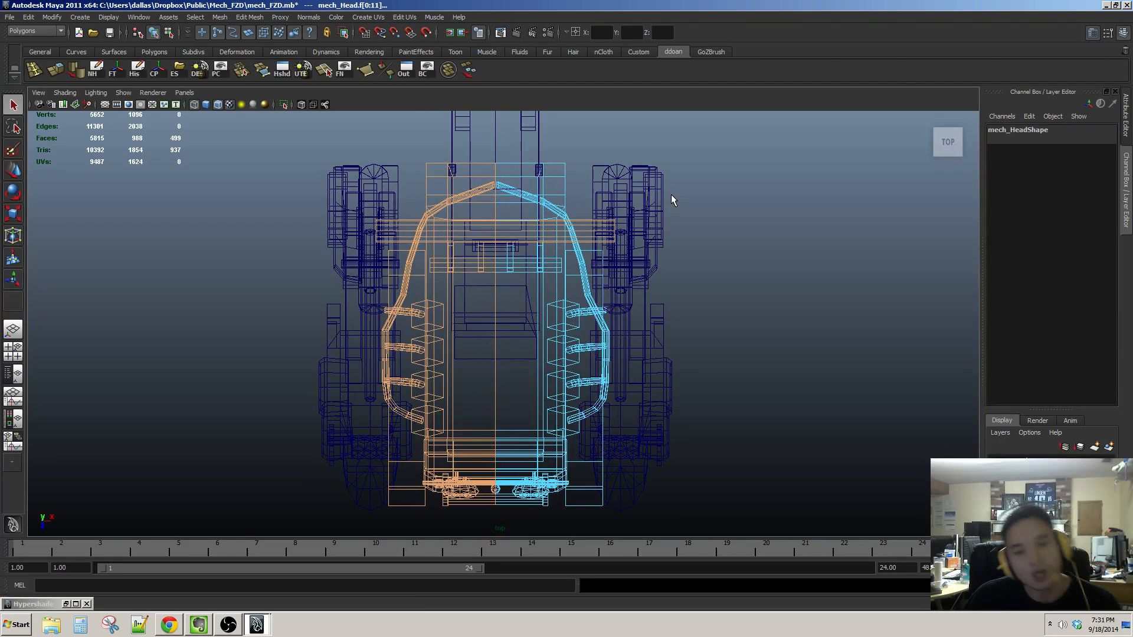
Step: Split the edge ring of the horizontal bar behind the head to add an edge loop through its middle
{"action": "key", "text": "space"}
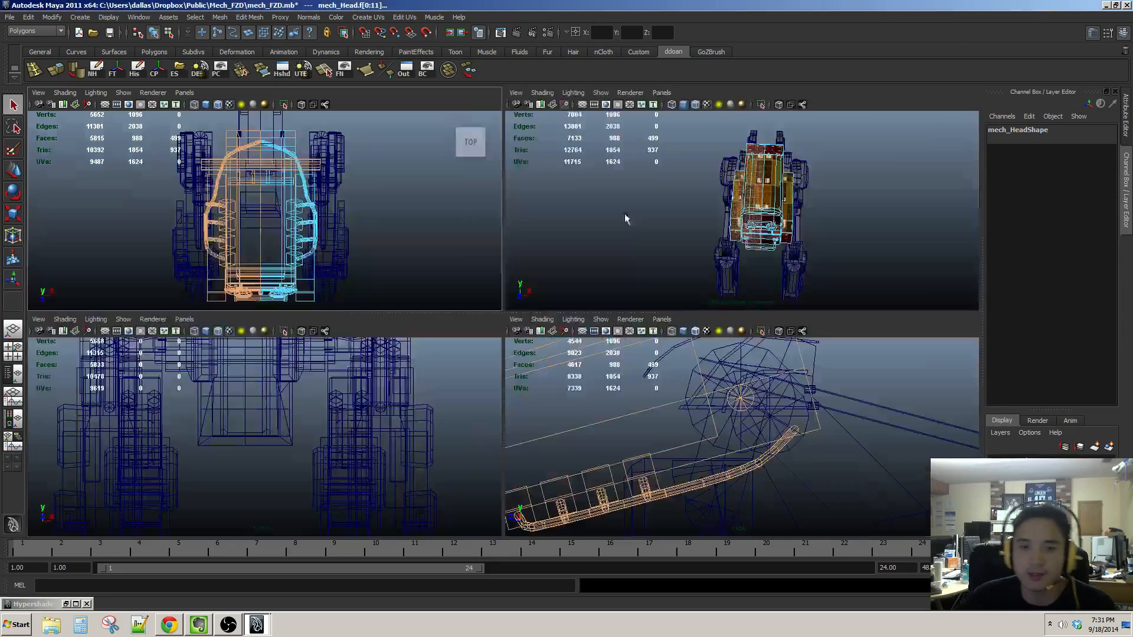
{"action": "key", "text": "space"}
{"action": "left_click_drag", "start_coordinate": [668, 243], "coordinate": [677, 166], "text": "alt"}
{"action": "left_click_drag", "start_coordinate": [527, 268], "coordinate": [423, 318], "text": "alt"}
{"action": "key", "text": "F8"}
{"action": "scroll", "coordinate": [416, 374], "scroll_direction": "up", "scroll_amount": 4}
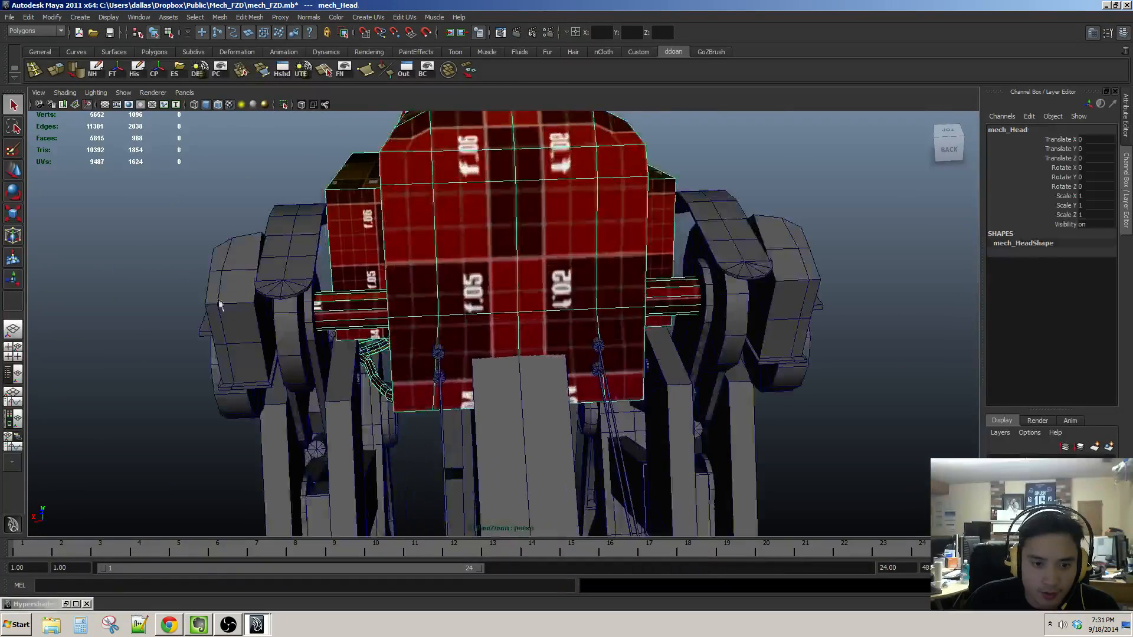
{"action": "left_click", "coordinate": [194, 304]}
{"action": "left_click", "coordinate": [335, 312]}
{"action": "key", "text": "F8"}
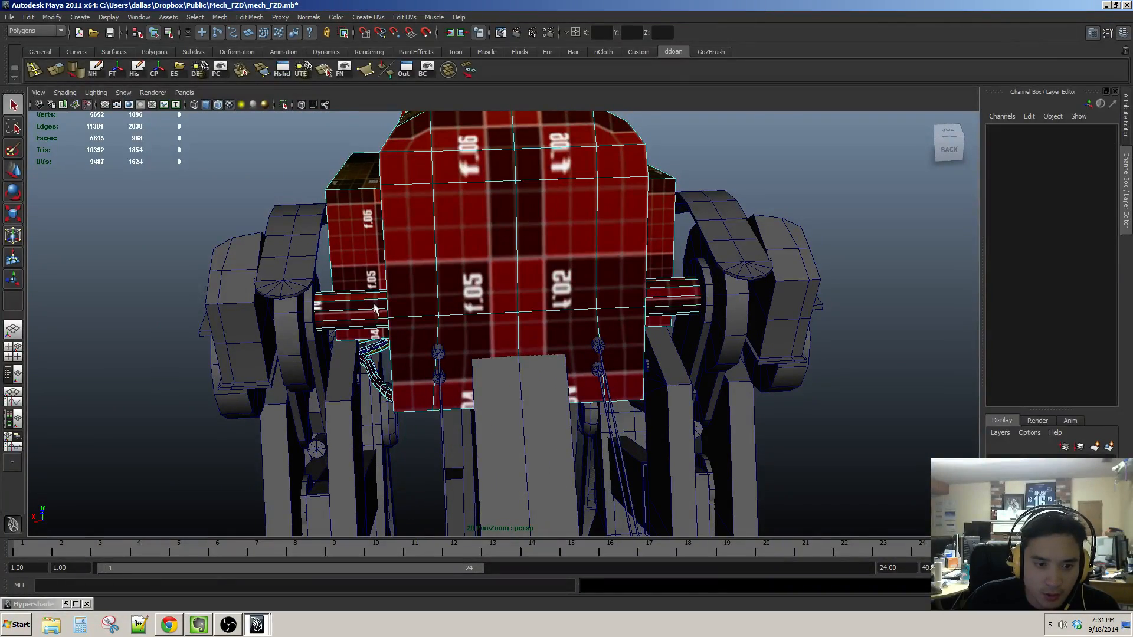
{"action": "left_click", "coordinate": [373, 304]}
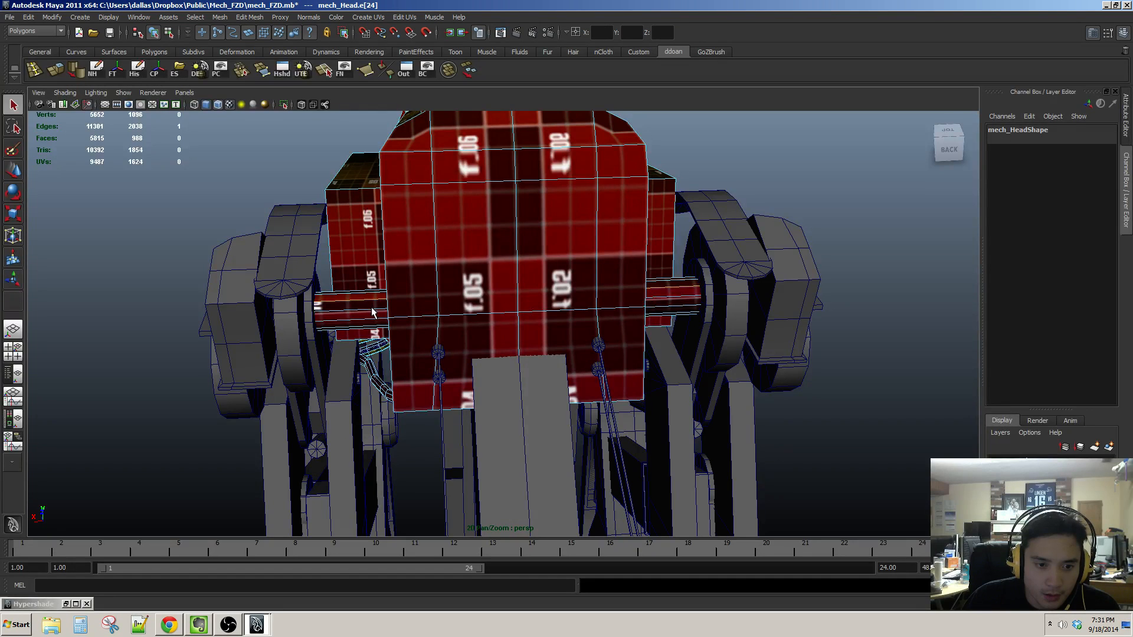
{"action": "left_click", "coordinate": [378, 313], "text": "shift"}
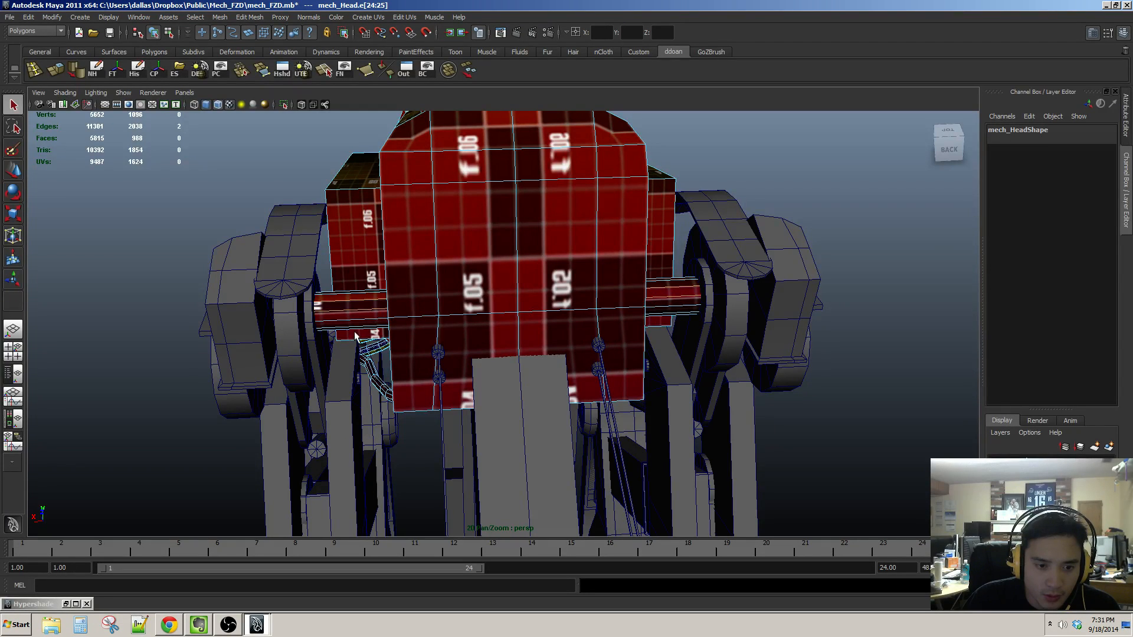
{"action": "right_click_drag", "start_coordinate": [355, 332], "coordinate": [406, 339], "text": "ctrl"}
{"action": "left_click_drag", "start_coordinate": [405, 340], "coordinate": [518, 321], "text": "alt"}
Step: Select and delete all faces left of the mech head's centre line in the top view
{"action": "key", "text": "4"}
{"action": "key", "text": "space"}
{"action": "key", "text": "space"}
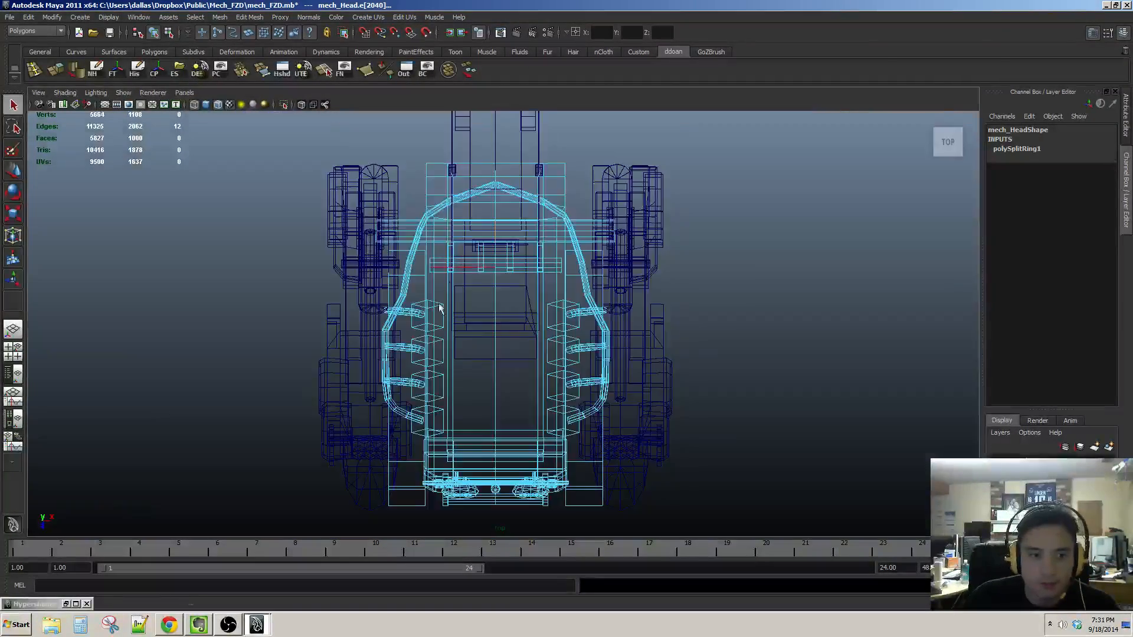
{"action": "scroll", "coordinate": [439, 308], "scroll_direction": "down", "scroll_amount": 2}
{"action": "left_click_drag", "start_coordinate": [364, 163], "coordinate": [513, 526]}
{"action": "scroll", "coordinate": [512, 525], "scroll_direction": "up", "scroll_amount": 5}
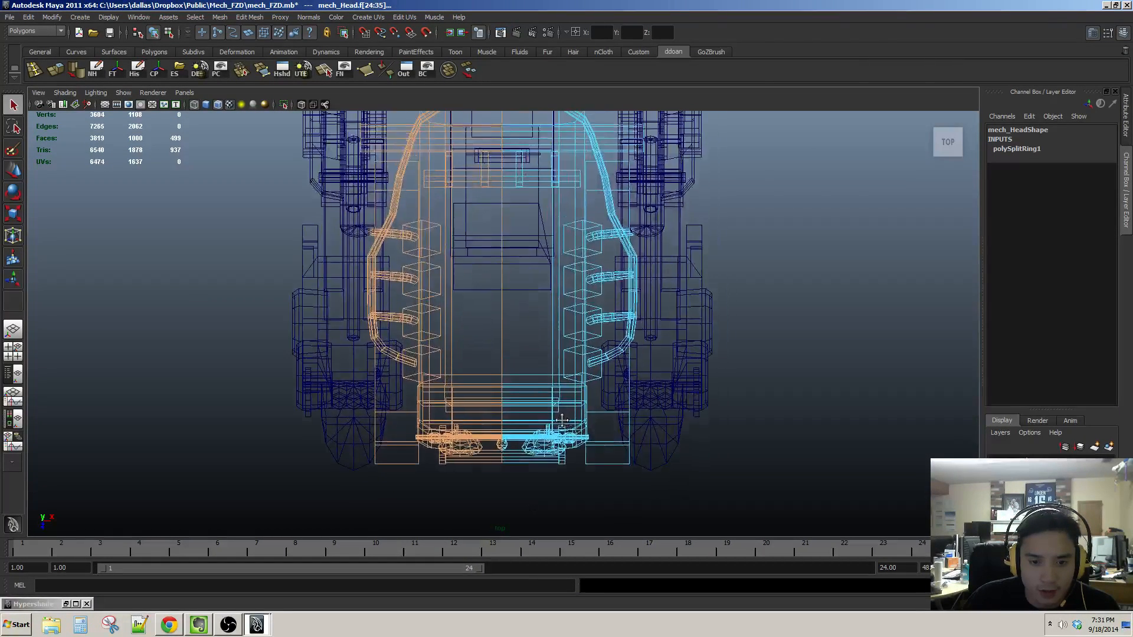
{"action": "key", "text": "Delete"}
{"action": "middle_click_drag", "start_coordinate": [594, 326], "coordinate": [530, 399], "text": "alt"}
{"action": "scroll", "coordinate": [533, 354], "scroll_direction": "down", "scroll_amount": 1}
{"action": "key", "text": "ctrl+z"}
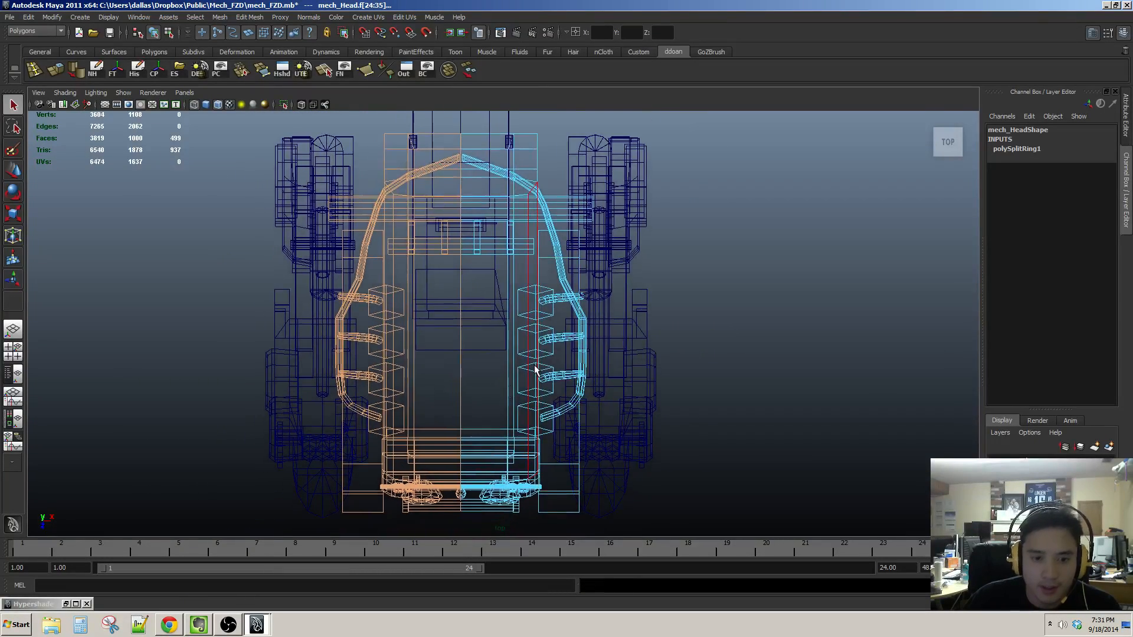
{"action": "key", "text": "Delete"}
Step: Show the remaining half head textured in perspective, return to object mode, and centre its pivot
{"action": "mouse_move", "coordinate": [466, 373]}
{"action": "left_mouse_down", "text": "alt"}
{"action": "mouse_move", "coordinate": [749, 238]}
{"action": "mouse_move", "coordinate": [658, 265]}
{"action": "mouse_move", "coordinate": [652, 289]}
{"action": "mouse_move", "coordinate": [564, 263]}
{"action": "mouse_move", "coordinate": [567, 317]}
{"action": "left_mouse_up", "text": "alt"}
{"action": "key", "text": "6"}
{"action": "scroll", "coordinate": [563, 263], "scroll_direction": "up", "scroll_amount": 1}
{"action": "key", "text": "F8"}
{"action": "scroll", "coordinate": [513, 290], "scroll_direction": "down", "scroll_amount": 2}
{"action": "key", "text": "w"}
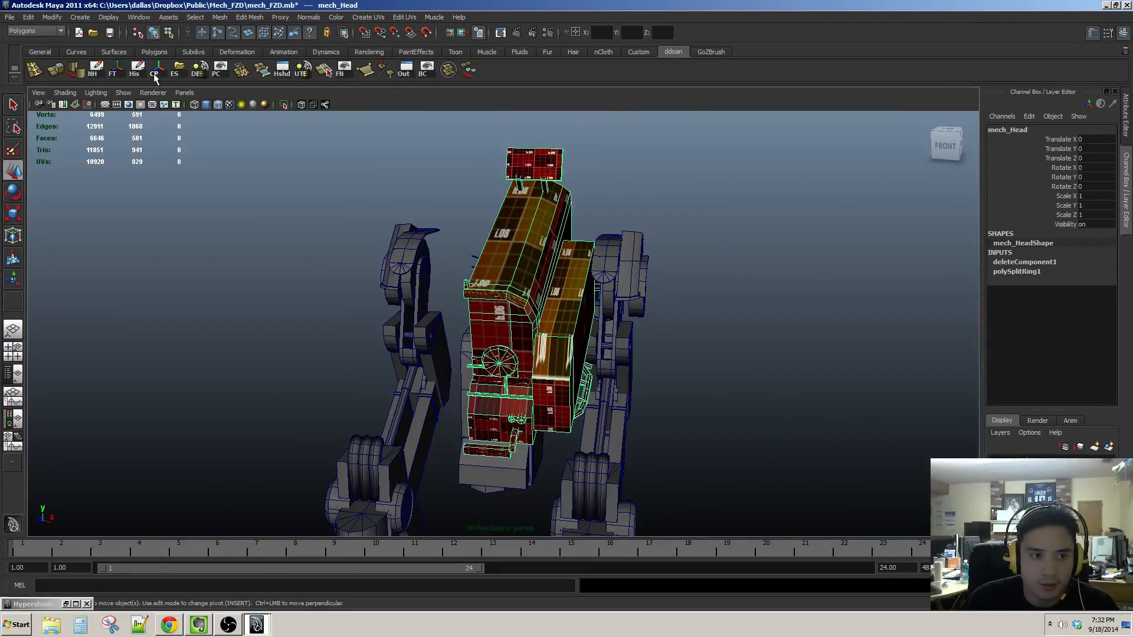
Step: Rotate the half head to -15 degrees in X so that it sits level
{"action": "left_click_drag", "start_coordinate": [613, 283], "coordinate": [515, 300], "text": "alt"}
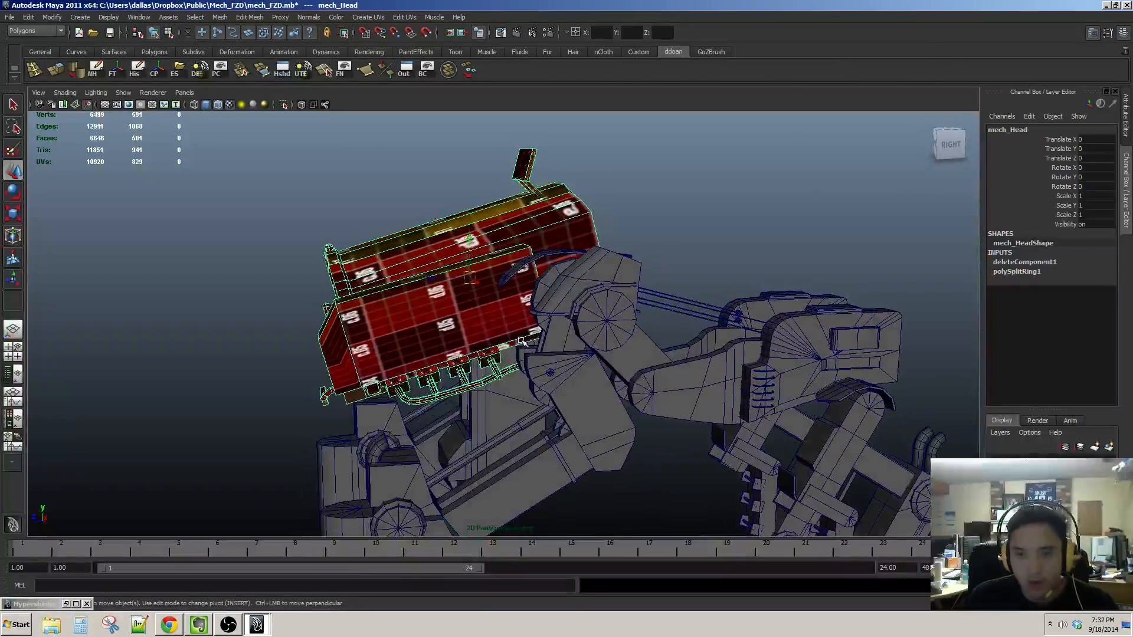
{"action": "key", "text": "e"}
{"action": "left_click_drag", "start_coordinate": [487, 228], "coordinate": [495, 234]}
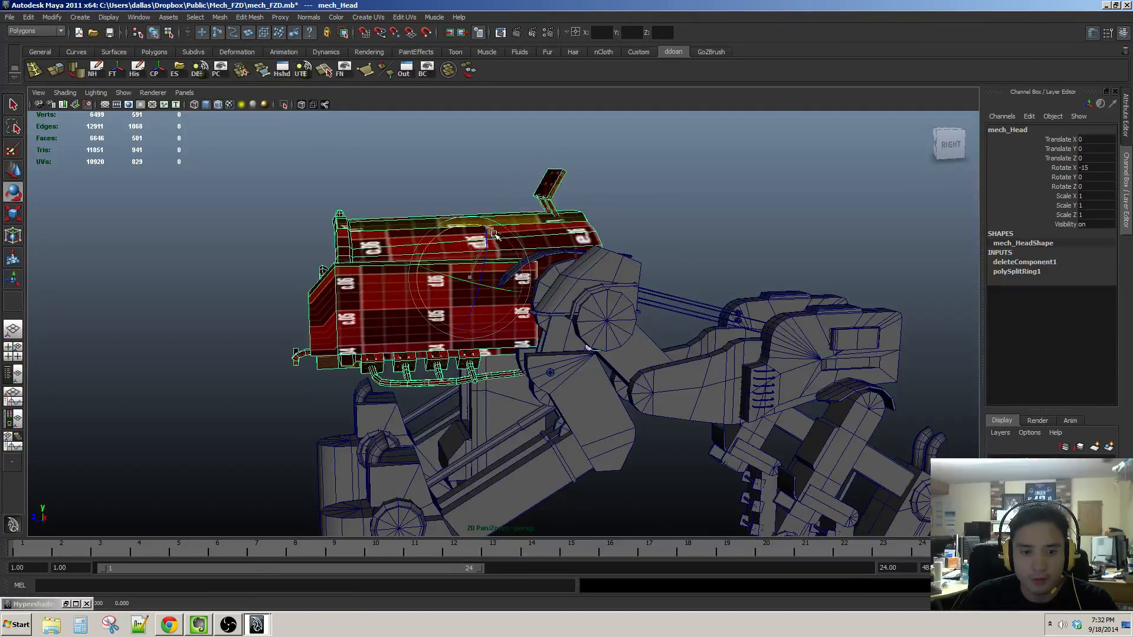
{"action": "scroll", "coordinate": [590, 282], "scroll_direction": "down", "scroll_amount": 2}
{"action": "key", "text": "w"}
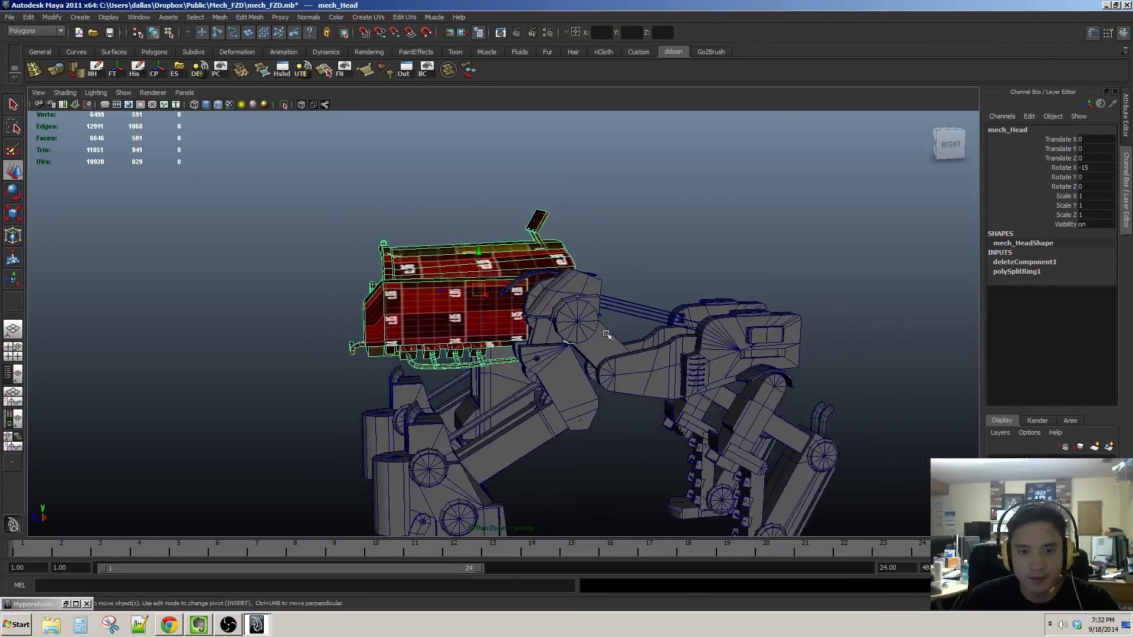
{"action": "left_click_drag", "start_coordinate": [608, 334], "coordinate": [465, 353], "text": "alt"}
{"action": "scroll", "coordinate": [594, 329], "scroll_direction": "down", "scroll_amount": 2}
{"action": "scroll", "coordinate": [691, 338], "scroll_direction": "up", "scroll_amount": 5}
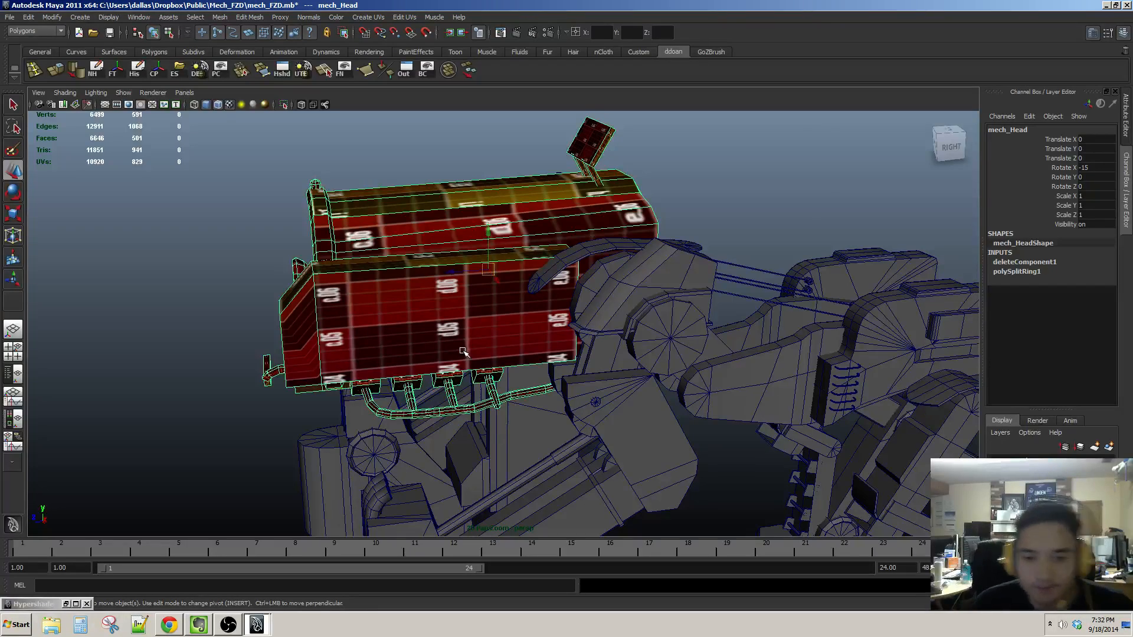
{"action": "scroll", "coordinate": [487, 300], "scroll_direction": "up", "scroll_amount": 3}
{"action": "left_click_drag", "start_coordinate": [413, 305], "coordinate": [475, 345], "text": "alt"}
{"action": "left_click", "coordinate": [184, 93]}
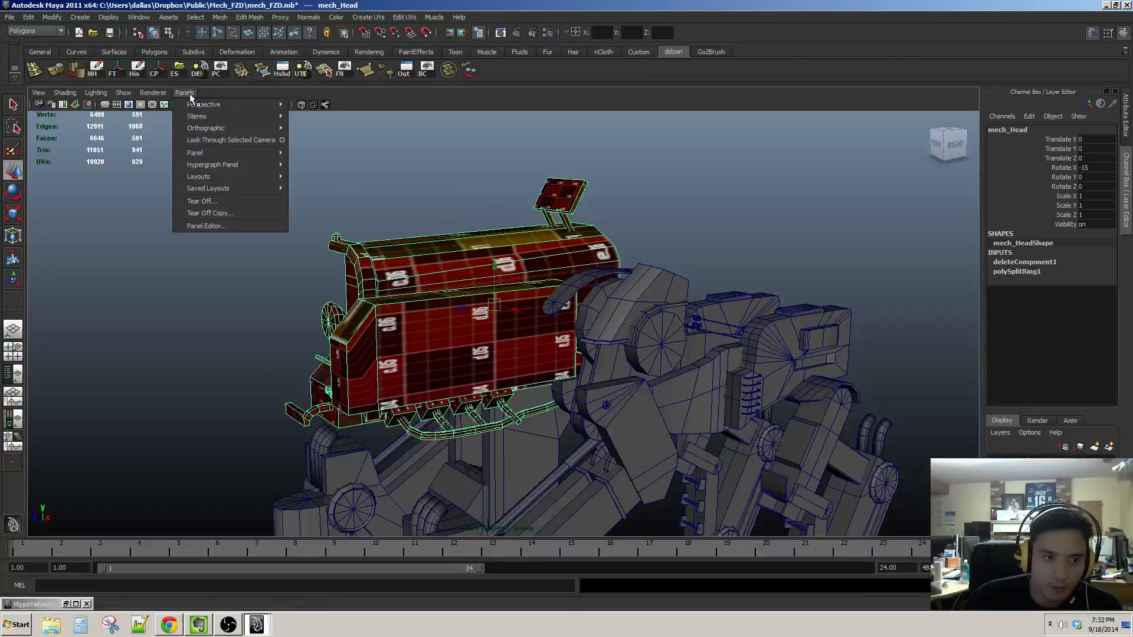
{"action": "mouse_move", "coordinate": [208, 107]}
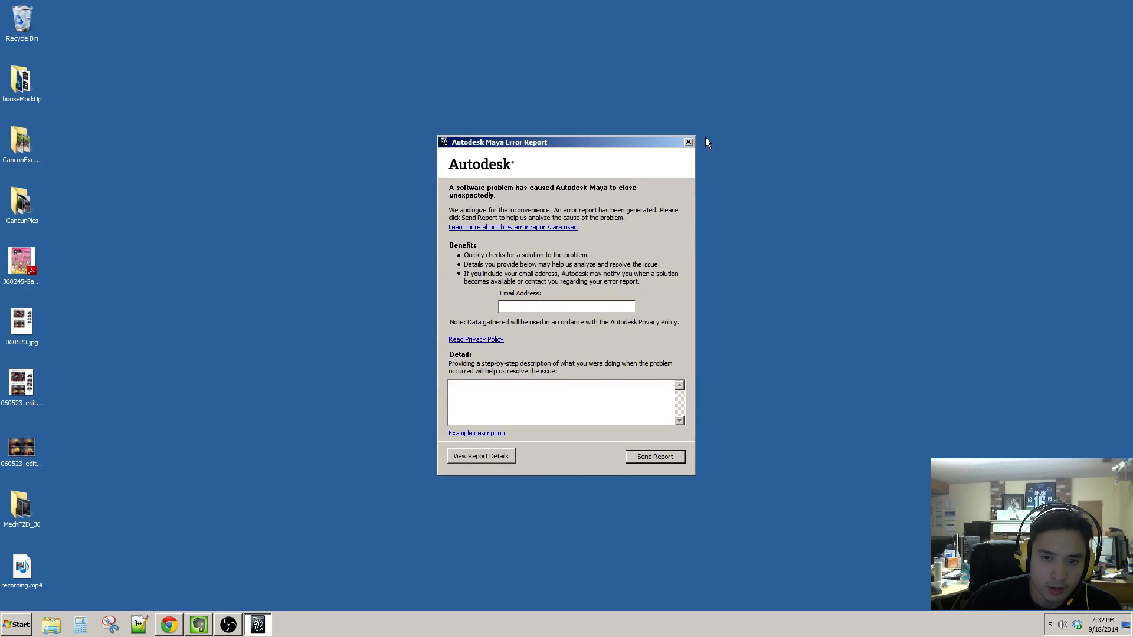
Step: Dismiss the crash error report and restart Maya
{"action": "left_click", "coordinate": [647, 333]}
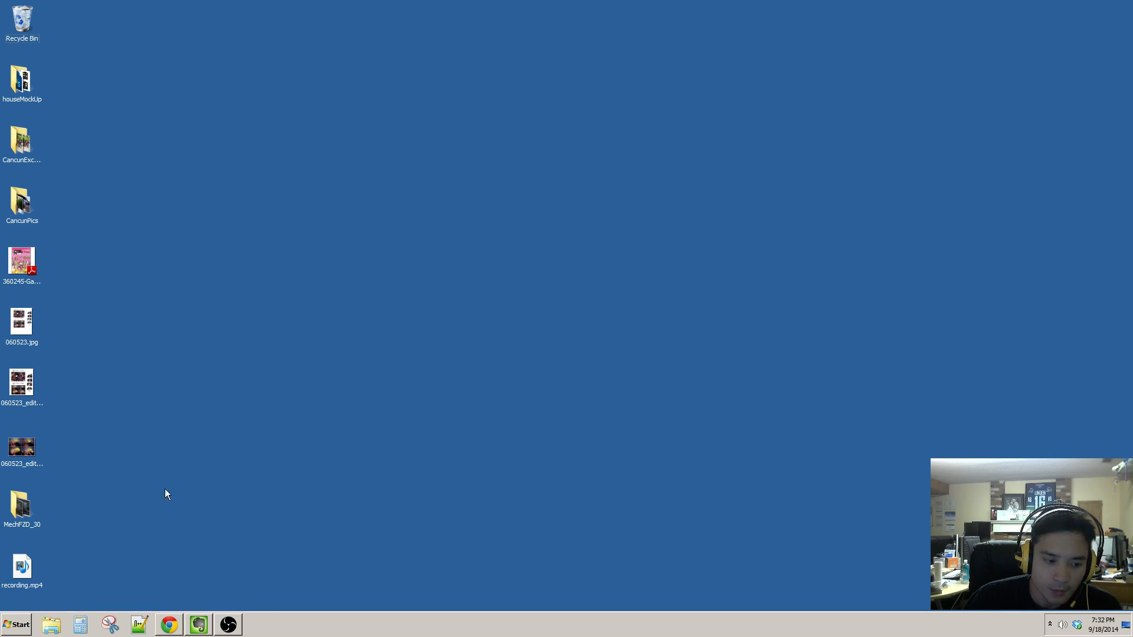
{"action": "key", "text": "super"}
{"action": "left_click", "coordinate": [70, 308]}
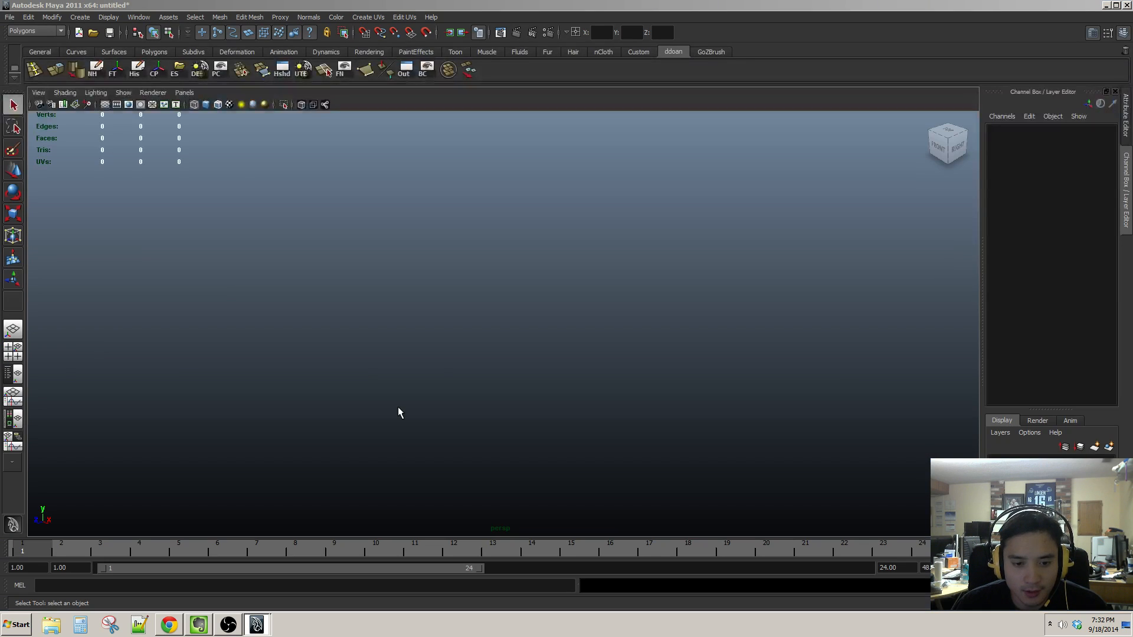
Step: Open the scene mech_FZD.mb from the bookmarked Mech_FZD folder
{"action": "left_click", "coordinate": [9, 16]}
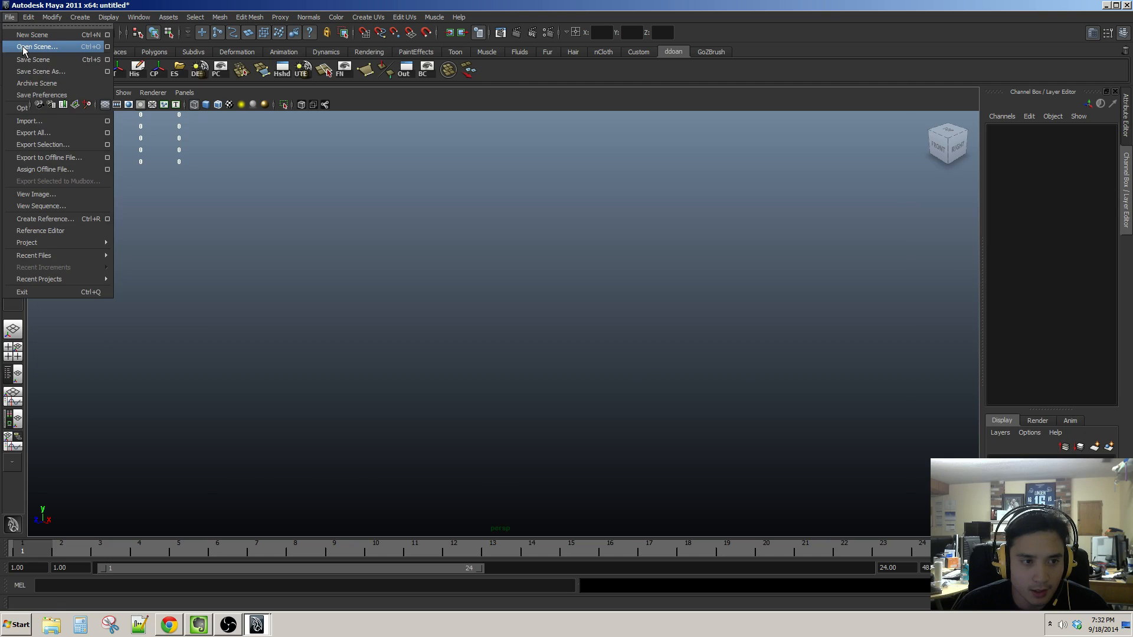
{"action": "left_click", "coordinate": [26, 49]}
{"action": "left_click", "coordinate": [239, 231]}
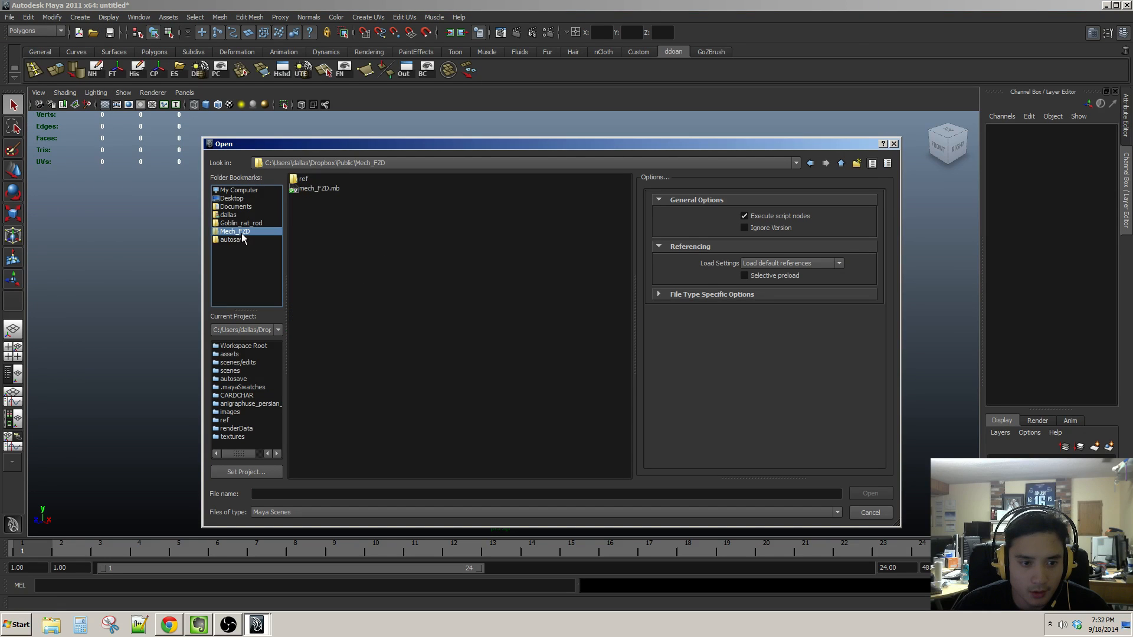
{"action": "double_click", "coordinate": [309, 187]}
Step: Delete the unused nodes in the Hypershade and close it
{"action": "left_click", "coordinate": [584, 277]}
{"action": "left_click_drag", "start_coordinate": [584, 278], "coordinate": [661, 272], "text": "alt"}
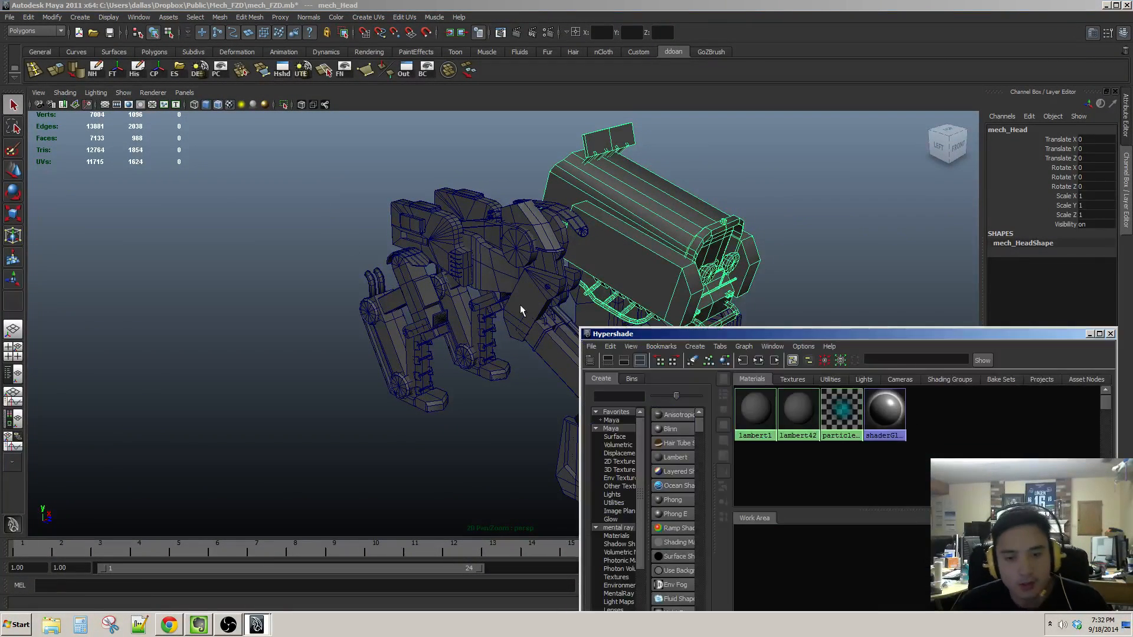
{"action": "left_click", "coordinate": [798, 408]}
{"action": "left_click", "coordinate": [611, 347]}
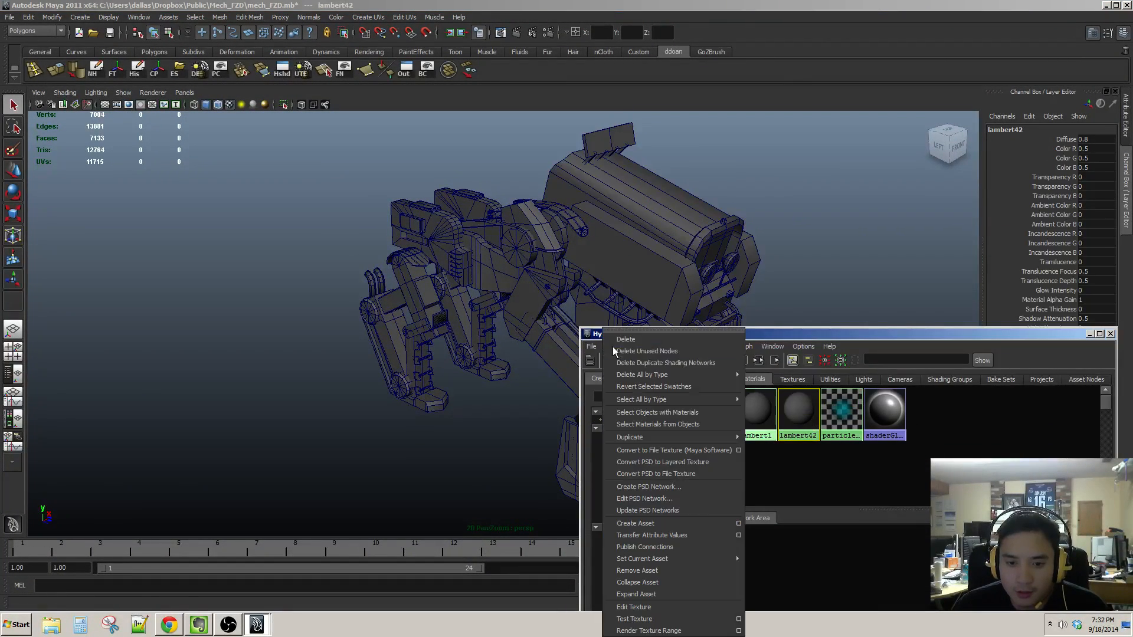
{"action": "left_click", "coordinate": [632, 352]}
{"action": "left_click_drag", "start_coordinate": [825, 337], "coordinate": [649, 333]}
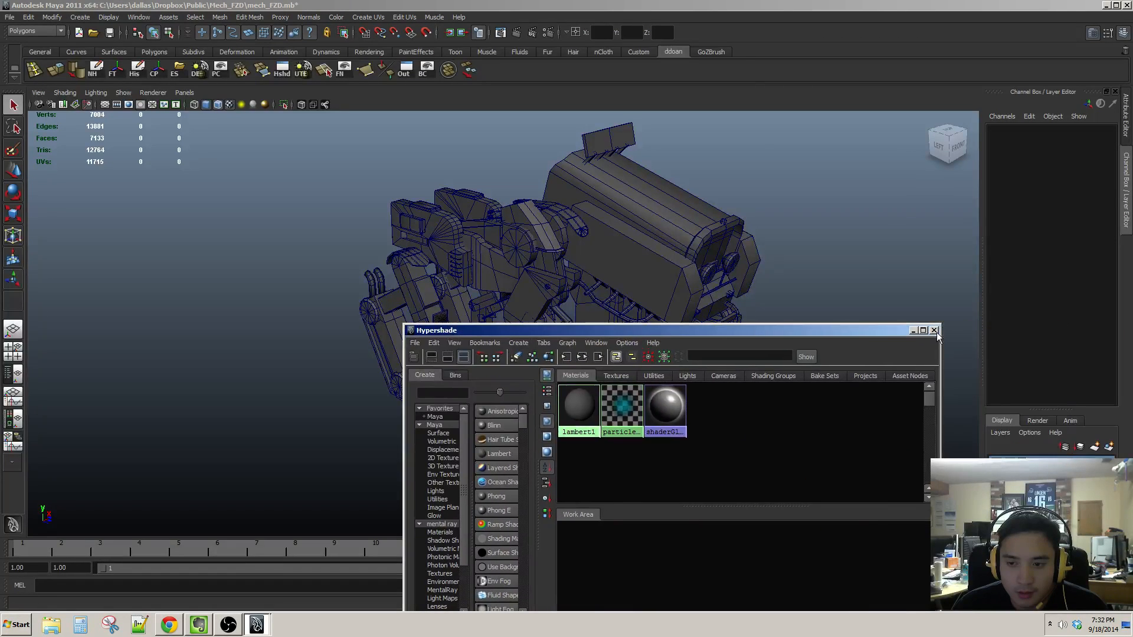
{"action": "left_click", "coordinate": [935, 332]}
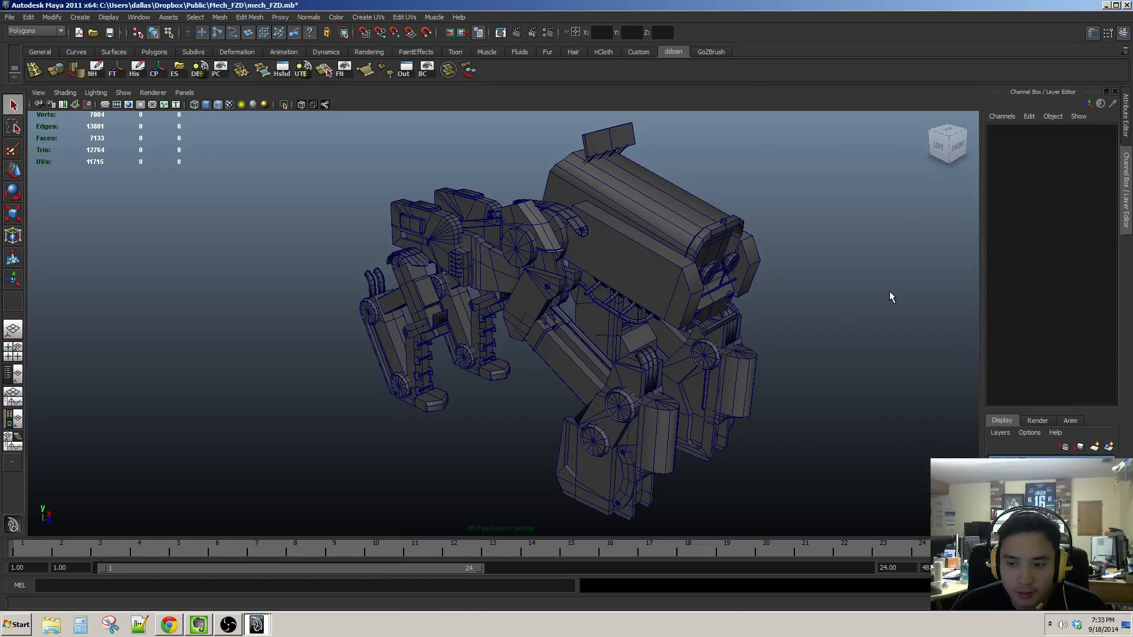
Step: Review the scene's objects from manScale to mechRopesRight in the Outliner, and clear the selection
{"action": "left_click", "coordinate": [405, 69]}
{"action": "left_click", "coordinate": [150, 388]}
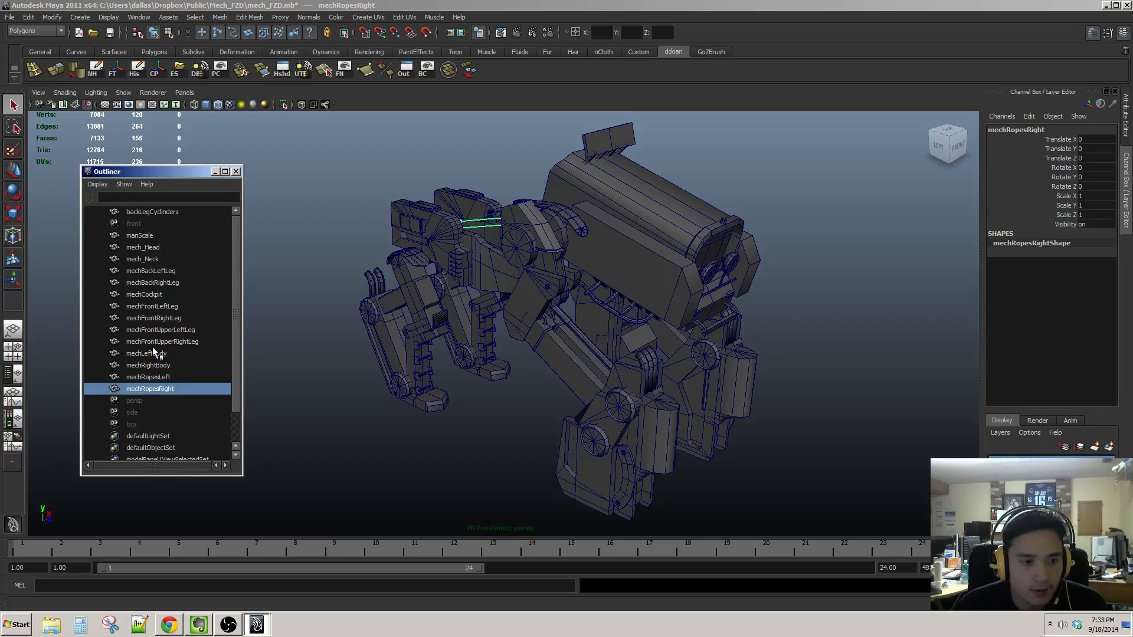
{"action": "left_click", "coordinate": [149, 237], "text": "shift"}
{"action": "scroll", "coordinate": [151, 328], "scroll_direction": "down", "scroll_amount": 1}
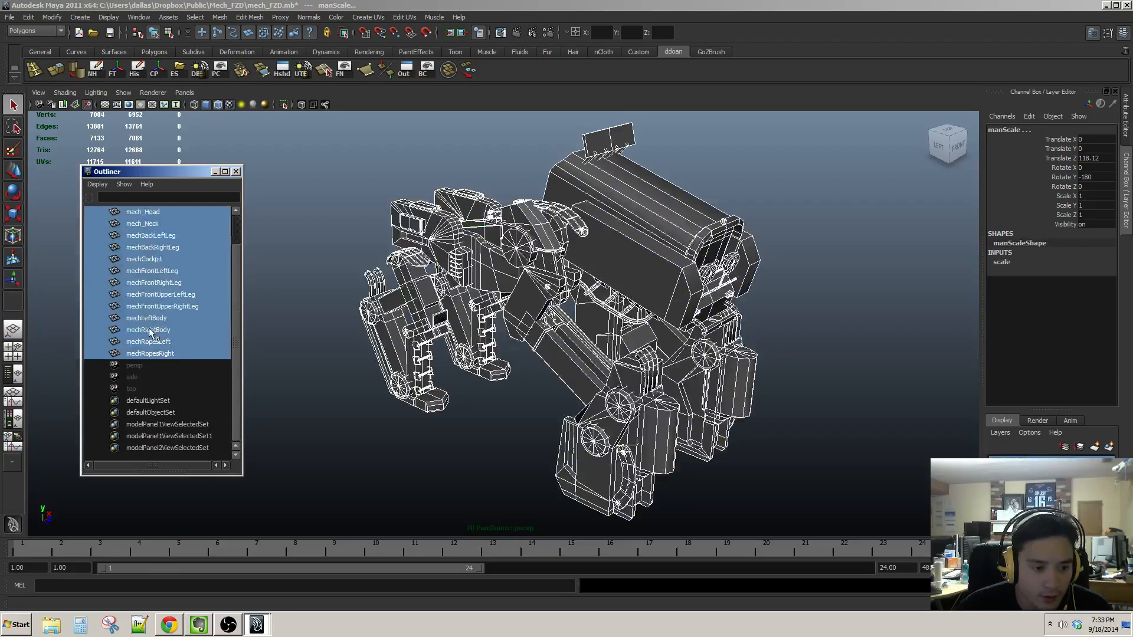
{"action": "scroll", "coordinate": [150, 328], "scroll_direction": "up", "scroll_amount": 1}
{"action": "left_click", "coordinate": [157, 208]}
{"action": "left_click", "coordinate": [234, 172]}
{"action": "left_click", "coordinate": [329, 200]}
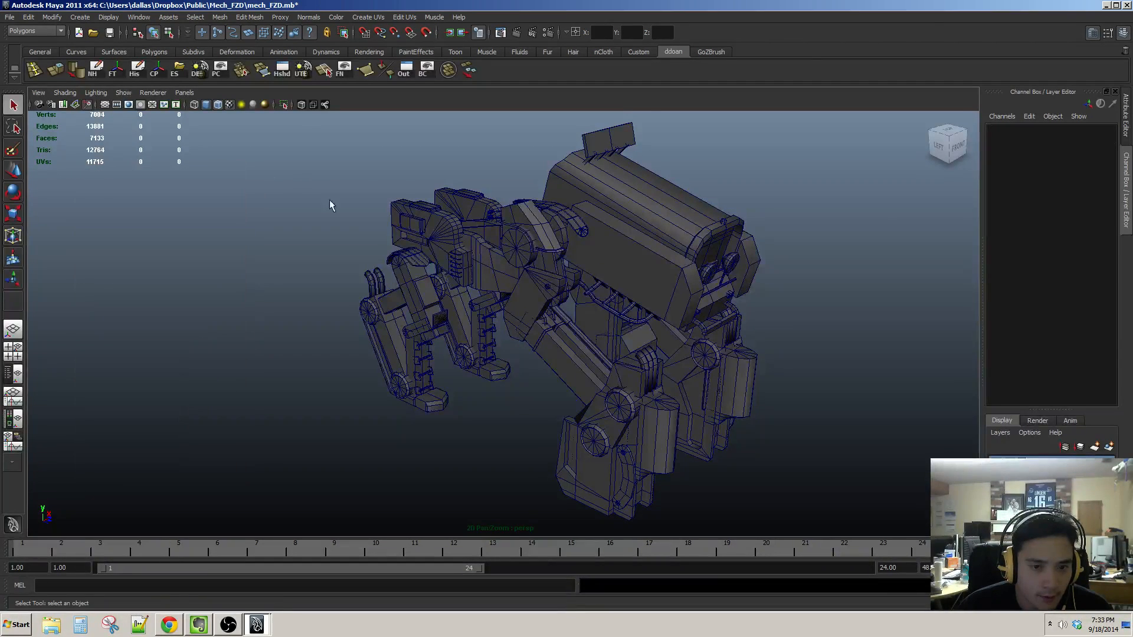
Step: Create a new Lambert material in the Hypershade and minimise the Hypershade
{"action": "left_click", "coordinate": [553, 317]}
{"action": "scroll", "coordinate": [553, 319], "scroll_direction": "up", "scroll_amount": 3}
{"action": "middle_click_drag", "start_coordinate": [554, 318], "coordinate": [435, 289], "text": "alt"}
{"action": "left_click_drag", "start_coordinate": [435, 289], "coordinate": [498, 239], "text": "alt"}
{"action": "left_click_drag", "start_coordinate": [563, 190], "coordinate": [498, 318], "text": "alt"}
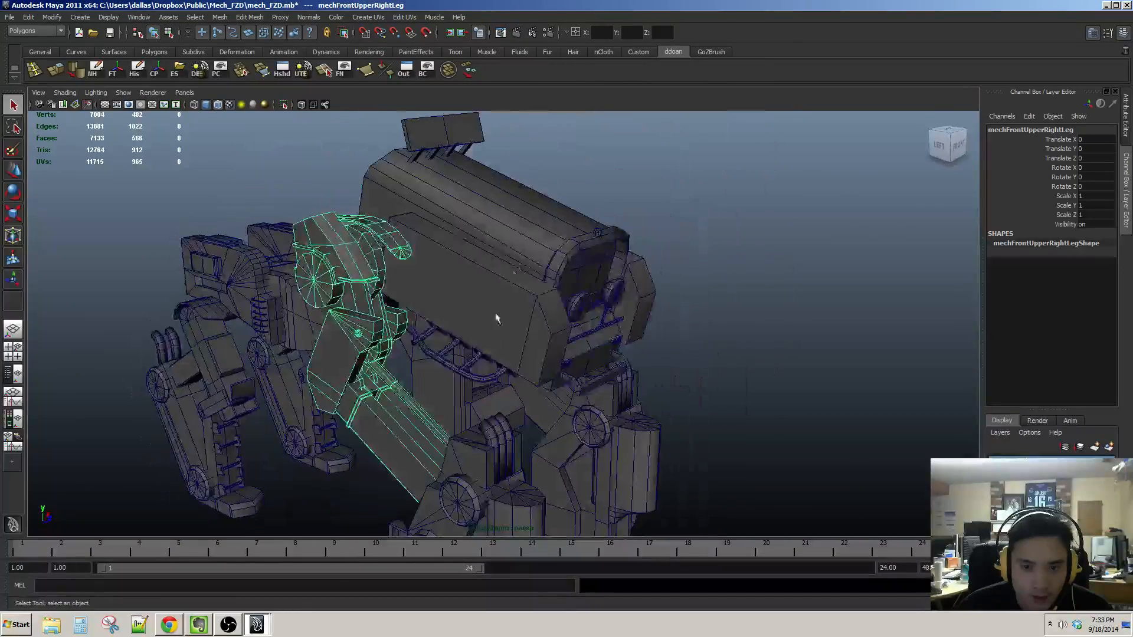
{"action": "left_click", "coordinate": [498, 318]}
{"action": "right_click_drag", "start_coordinate": [498, 319], "coordinate": [443, 321], "text": "alt"}
{"action": "middle_click_drag", "start_coordinate": [443, 321], "coordinate": [463, 292], "text": "alt"}
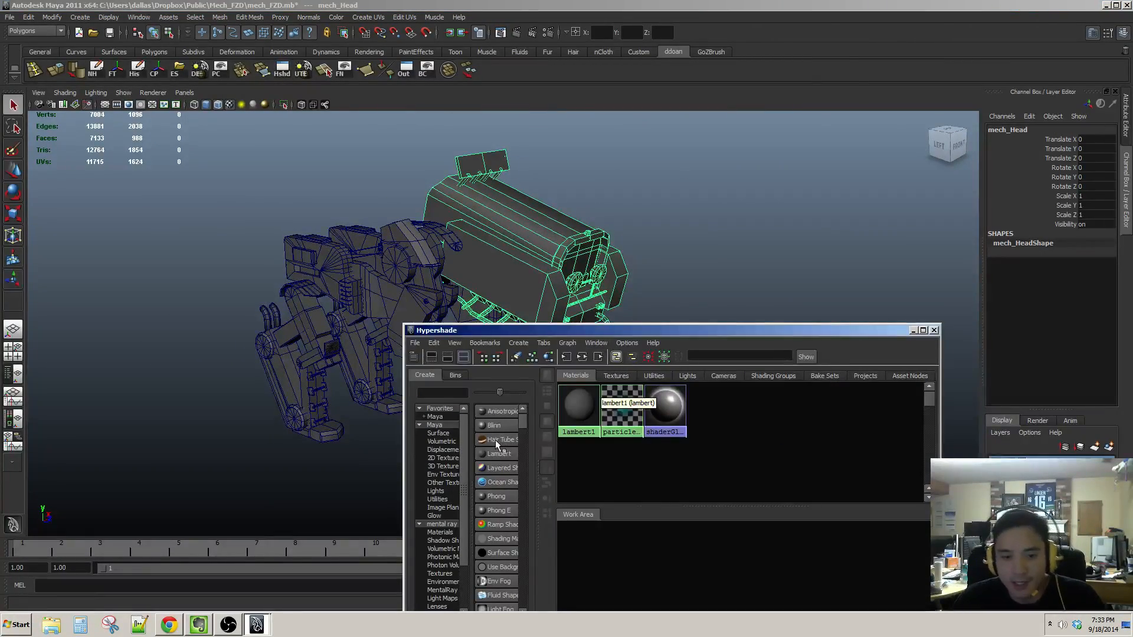
{"action": "left_click", "coordinate": [497, 457]}
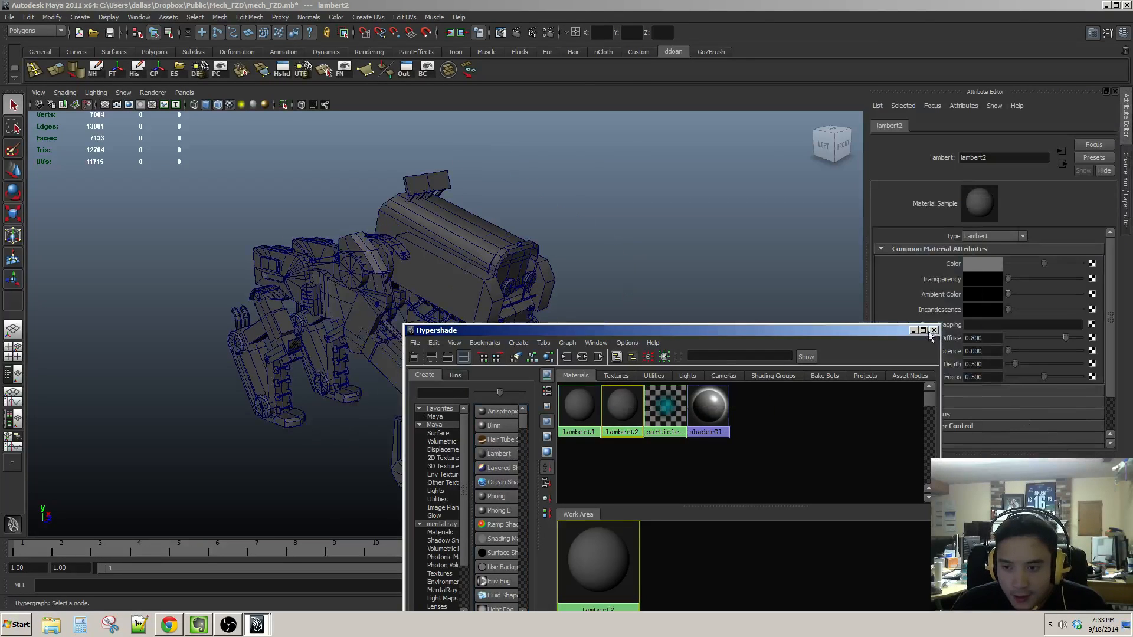
{"action": "left_click", "coordinate": [913, 331]}
Step: Connect a file texture to the Lambert's color and load UVtemplate.jpg from the Dropbox Public folder
{"action": "left_click", "coordinate": [1092, 264]}
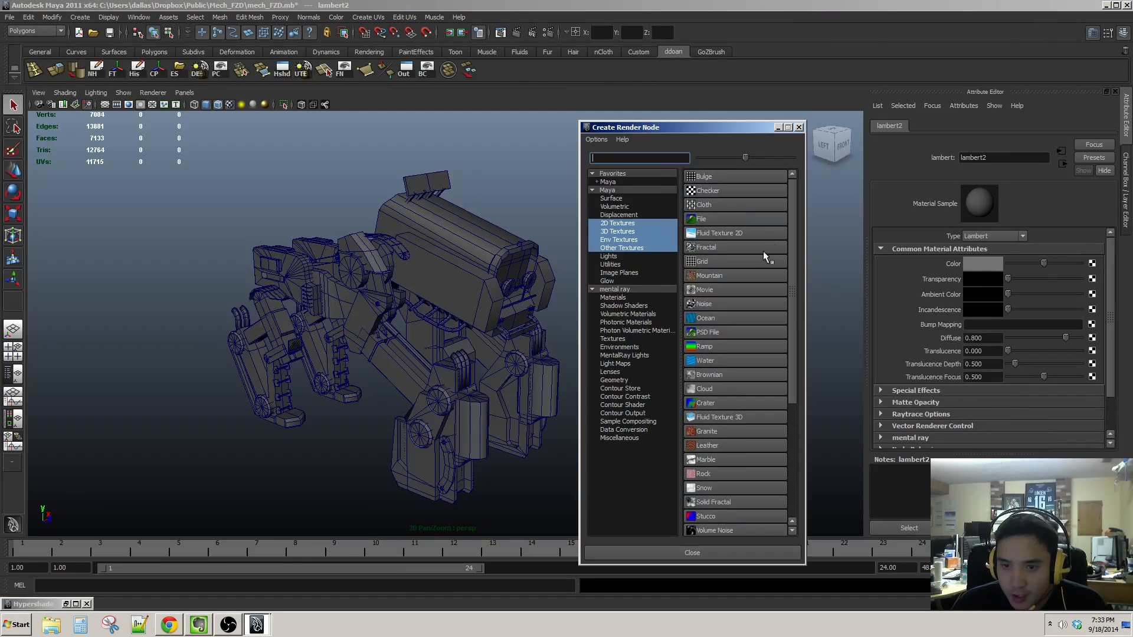
{"action": "left_click", "coordinate": [731, 215]}
{"action": "left_click", "coordinate": [1086, 295]}
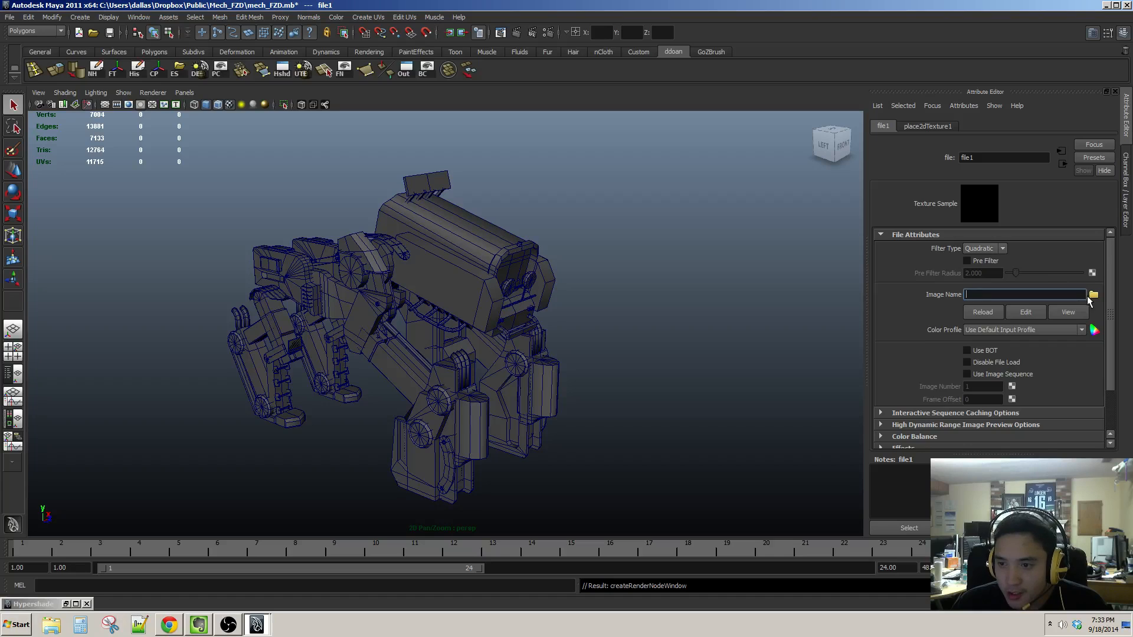
{"action": "left_click", "coordinate": [1094, 294]}
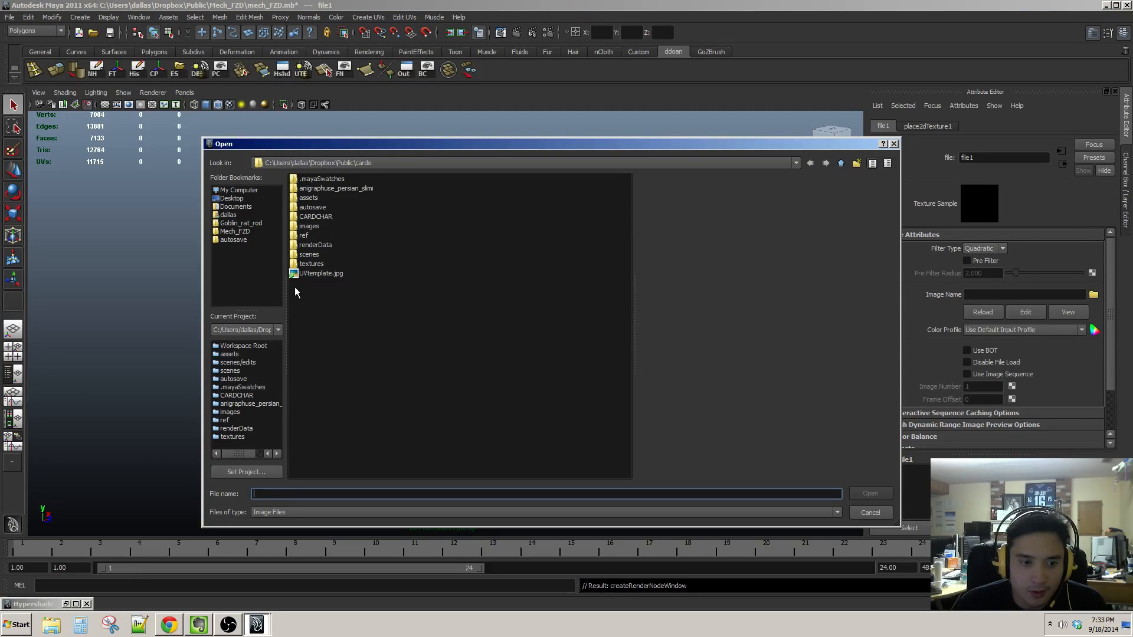
{"action": "left_click", "coordinate": [843, 164]}
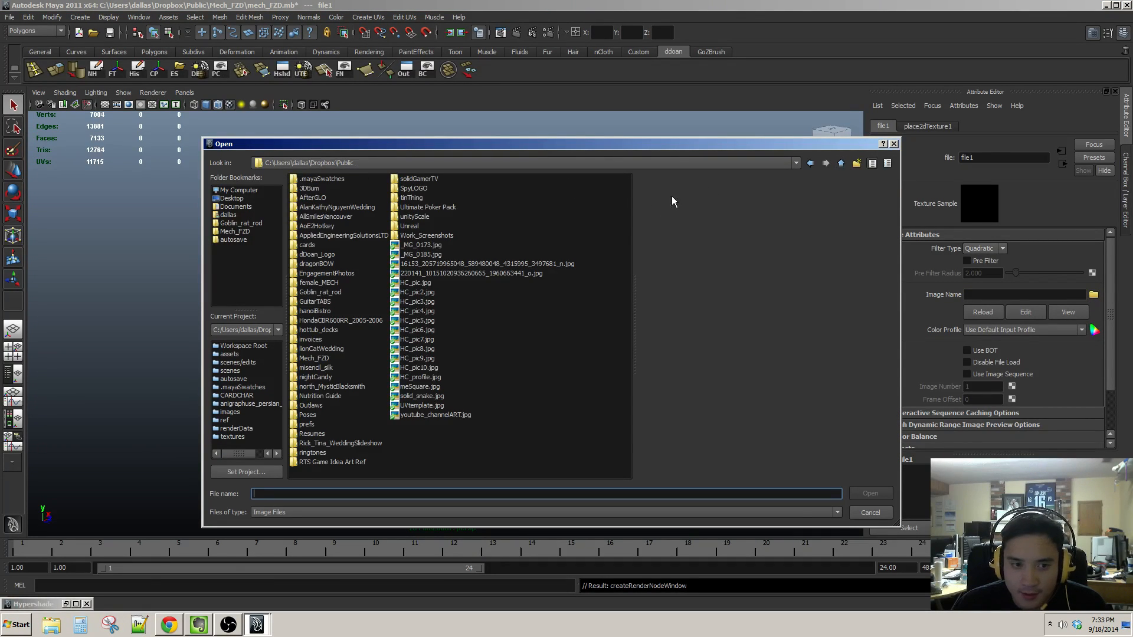
{"action": "double_click", "coordinate": [438, 405]}
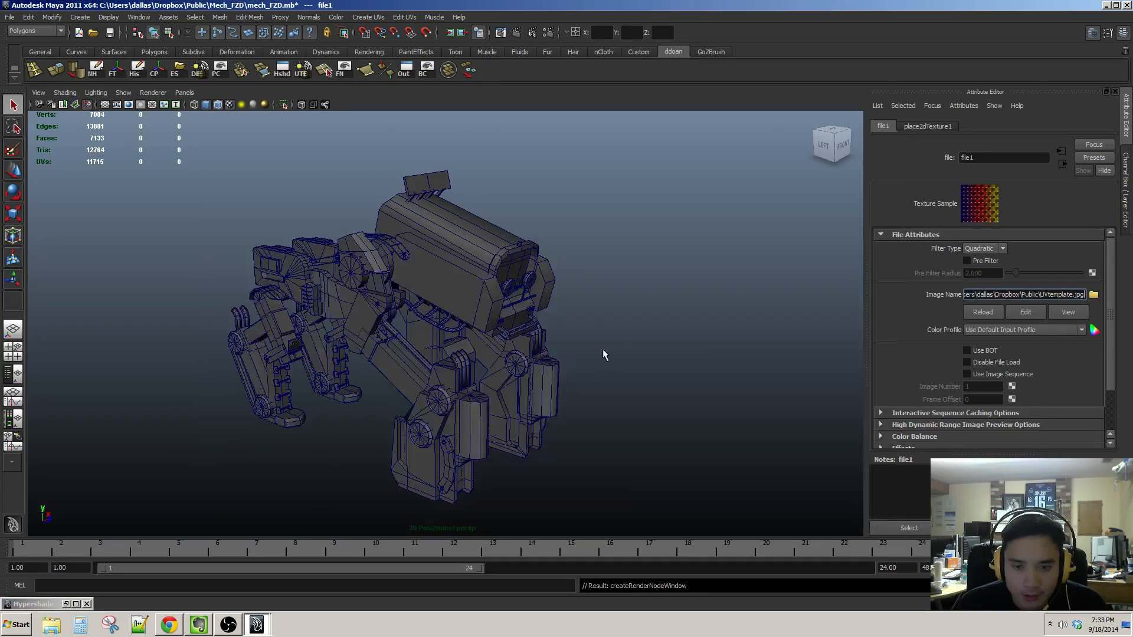
Step: Split the edge ring of the horizontal bar behind the mech head to add an edge loop through its middle
{"action": "left_click", "coordinate": [459, 242]}
{"action": "left_click_drag", "start_coordinate": [460, 243], "coordinate": [457, 367], "text": "alt"}
{"action": "scroll", "coordinate": [454, 369], "scroll_direction": "up", "scroll_amount": 5}
{"action": "middle_click_drag", "start_coordinate": [439, 396], "coordinate": [455, 297], "text": "alt"}
{"action": "right_click_drag", "start_coordinate": [454, 295], "coordinate": [459, 308]}
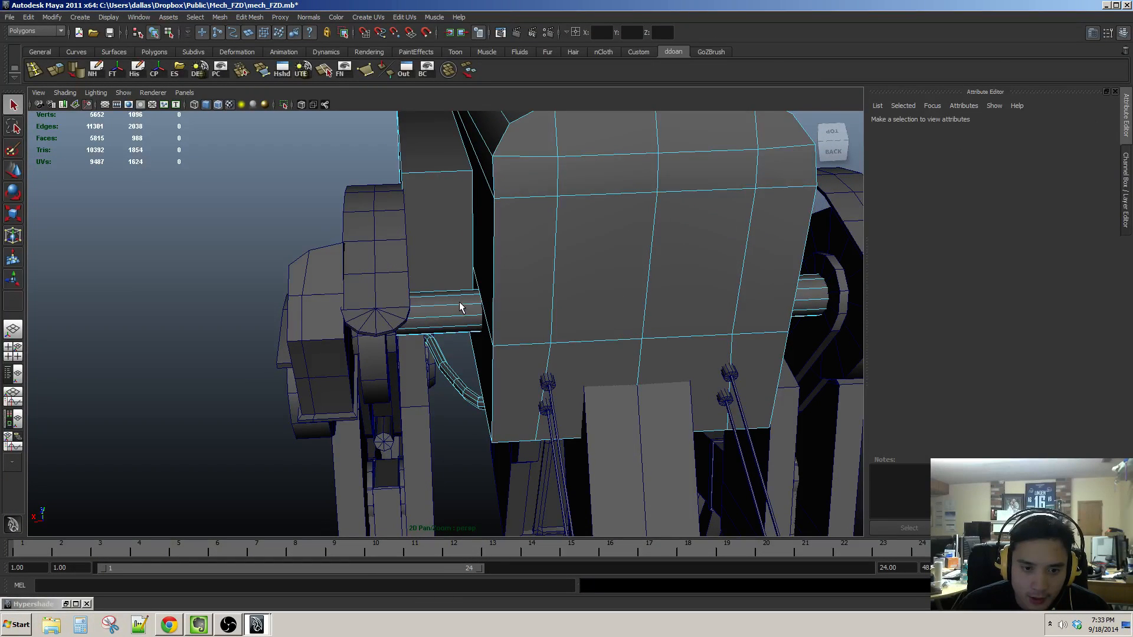
{"action": "left_click", "coordinate": [459, 308]}
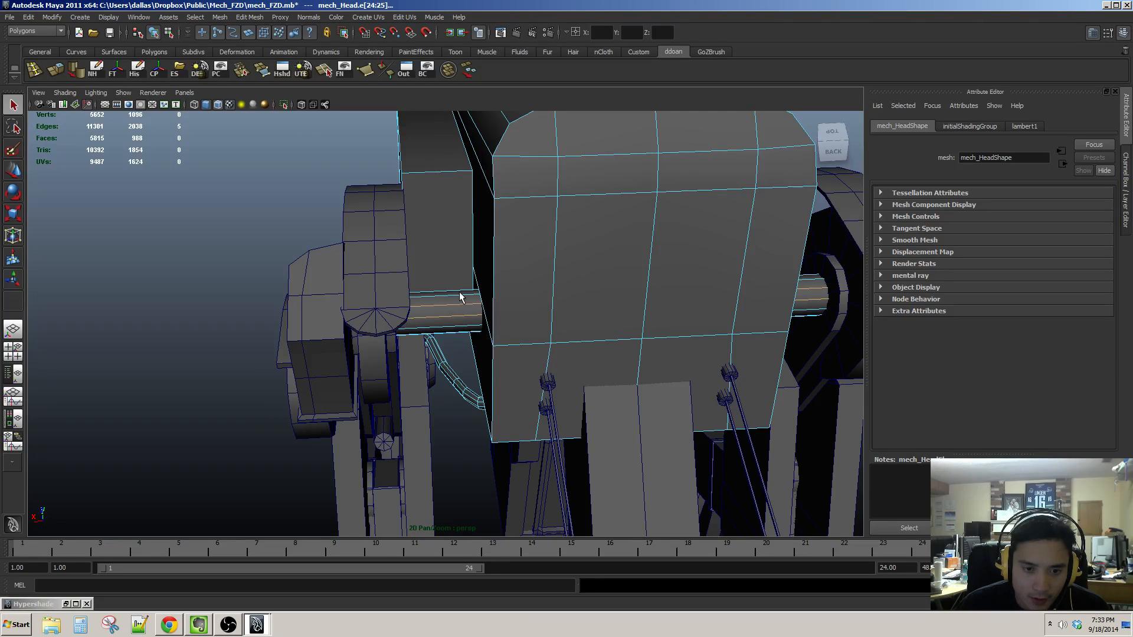
{"action": "left_click", "coordinate": [472, 322]}
{"action": "scroll", "coordinate": [472, 322], "scroll_direction": "down", "scroll_amount": 2}
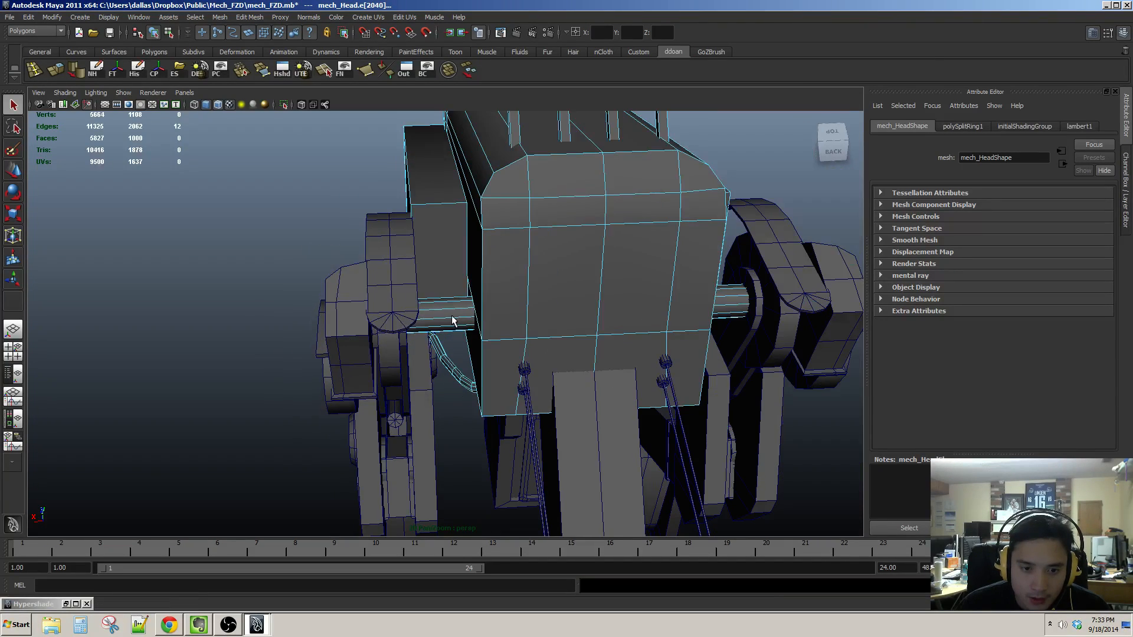
Step: Return the head to object mode in shaded display and replace the Attribute Editor with the Channel Box
{"action": "key", "text": "F8"}
{"action": "key", "text": "4"}
{"action": "mouse_move", "coordinate": [459, 356]}
{"action": "left_mouse_down", "text": "alt"}
{"action": "mouse_move", "coordinate": [442, 324]}
{"action": "mouse_move", "coordinate": [524, 332]}
{"action": "mouse_move", "coordinate": [440, 264]}
{"action": "left_mouse_up", "text": "alt"}
{"action": "key", "text": "5"}
{"action": "scroll", "coordinate": [523, 332], "scroll_direction": "down", "scroll_amount": 6}
{"action": "key", "text": "w"}
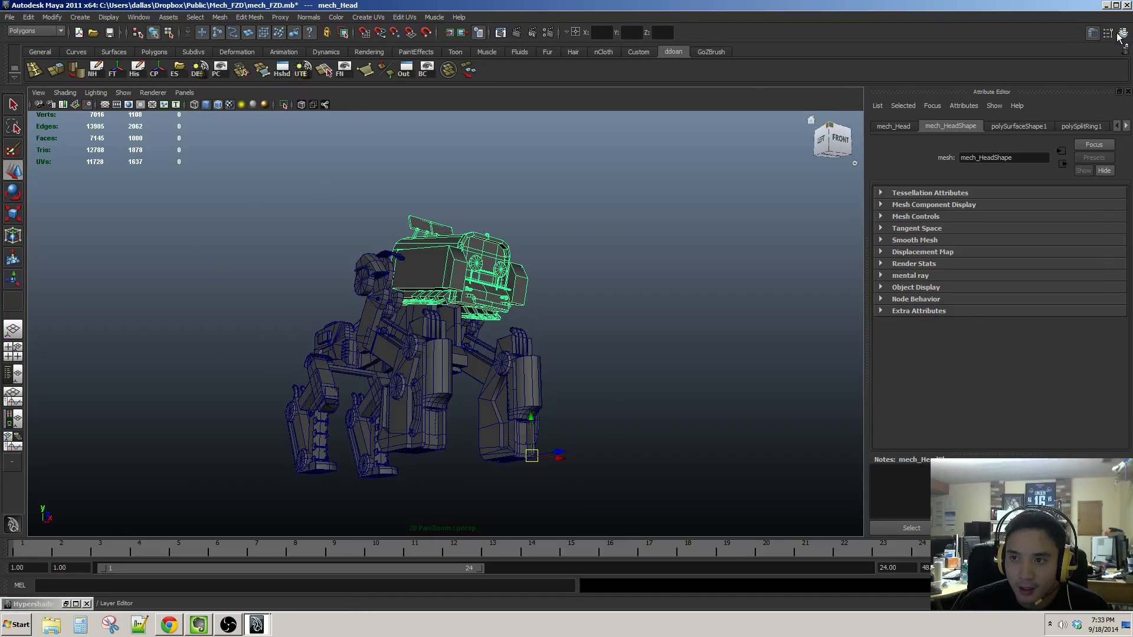
{"action": "left_click", "coordinate": [1122, 33]}
{"action": "left_click_drag", "start_coordinate": [738, 278], "coordinate": [688, 269], "text": "alt"}
{"action": "left_click", "coordinate": [689, 268]}
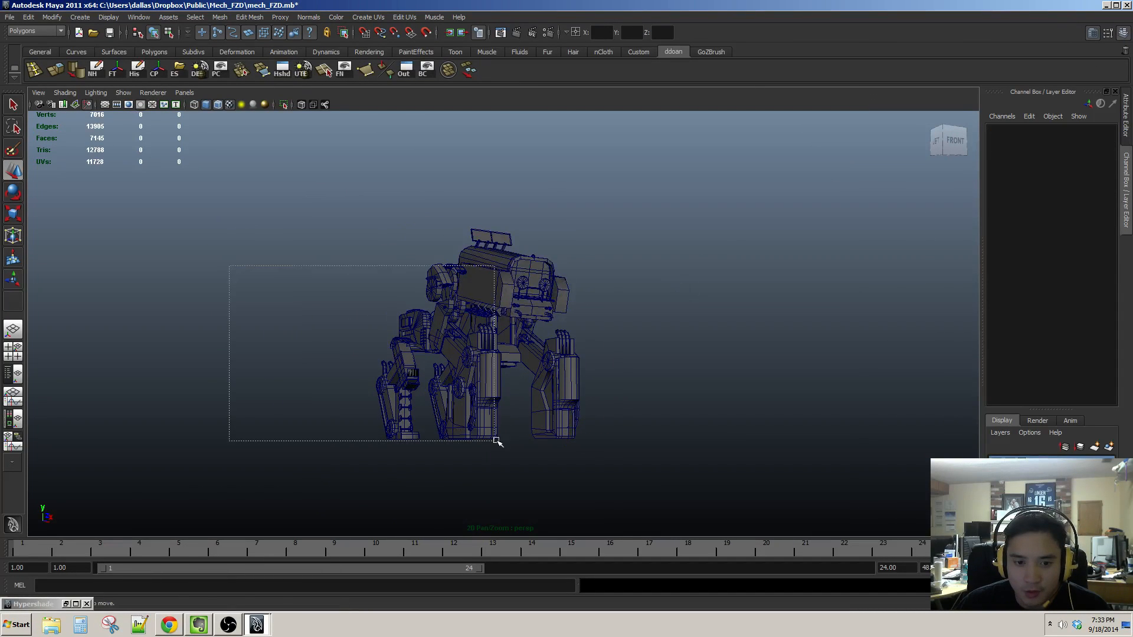
{"action": "left_click_drag", "start_coordinate": [498, 442], "coordinate": [498, 443]}
{"action": "left_click_drag", "start_coordinate": [499, 443], "coordinate": [638, 337], "text": "alt"}
{"action": "left_click", "coordinate": [639, 339]}
{"action": "left_click", "coordinate": [230, 626]}
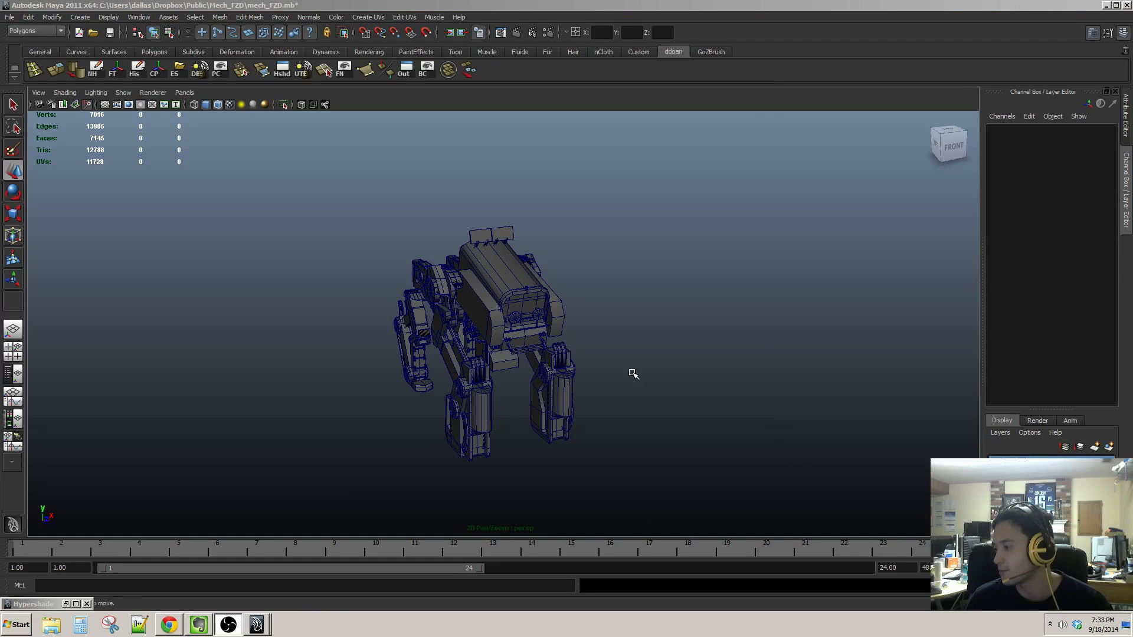
{"action": "left_click", "coordinate": [645, 283]}
{"action": "left_click", "coordinate": [518, 257]}
{"action": "scroll", "coordinate": [519, 258], "scroll_direction": "up", "scroll_amount": 5}
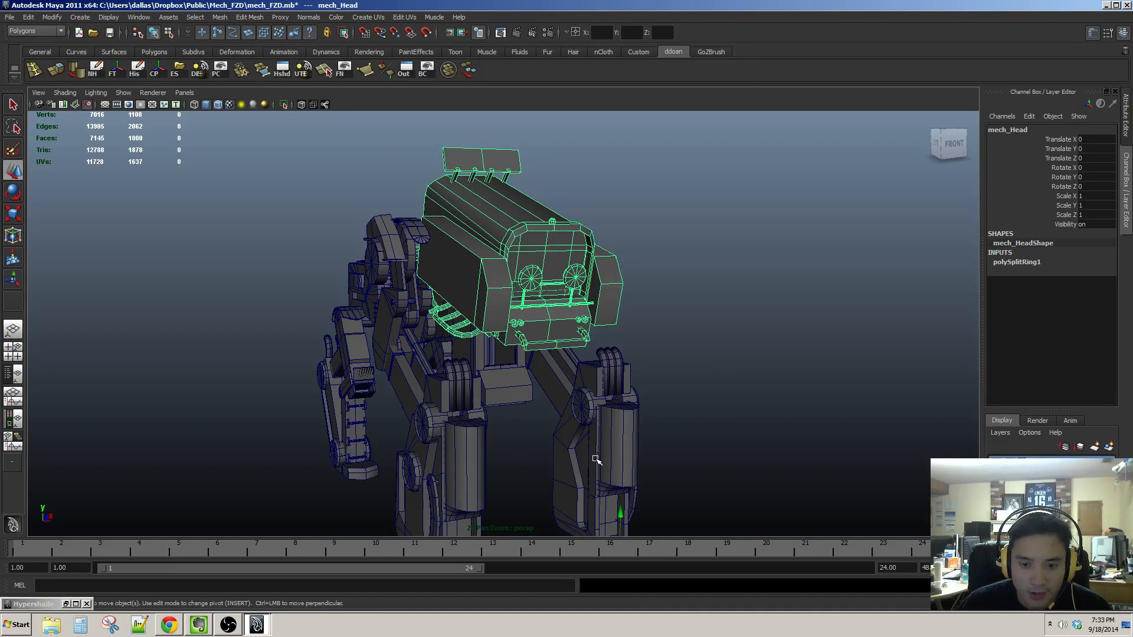
{"action": "left_click", "coordinate": [732, 379]}
Step: Rename the textured Lambert material to UV and close the Hypershade
{"action": "left_click", "coordinate": [283, 71]}
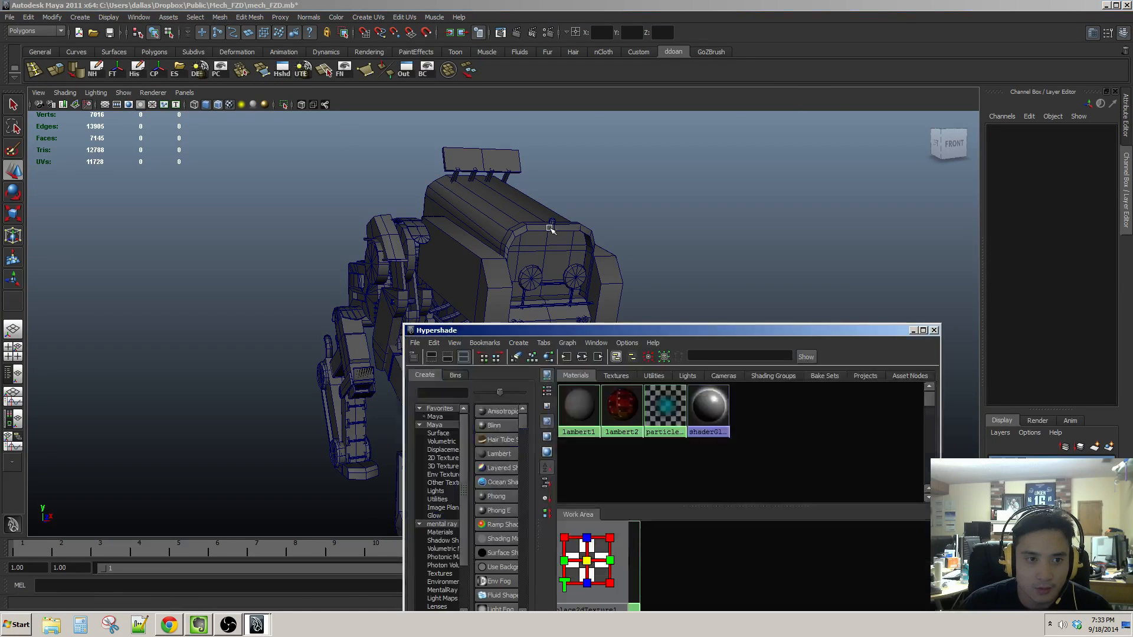
{"action": "left_click", "coordinate": [618, 421]}
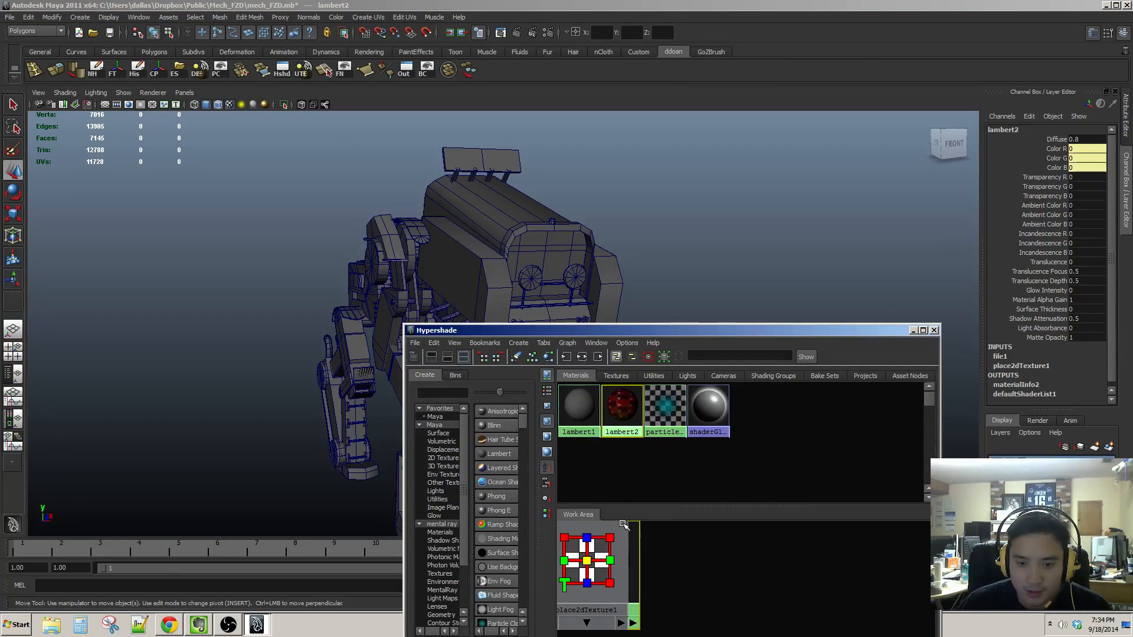
{"action": "right_click_drag", "start_coordinate": [626, 515], "coordinate": [627, 514]}
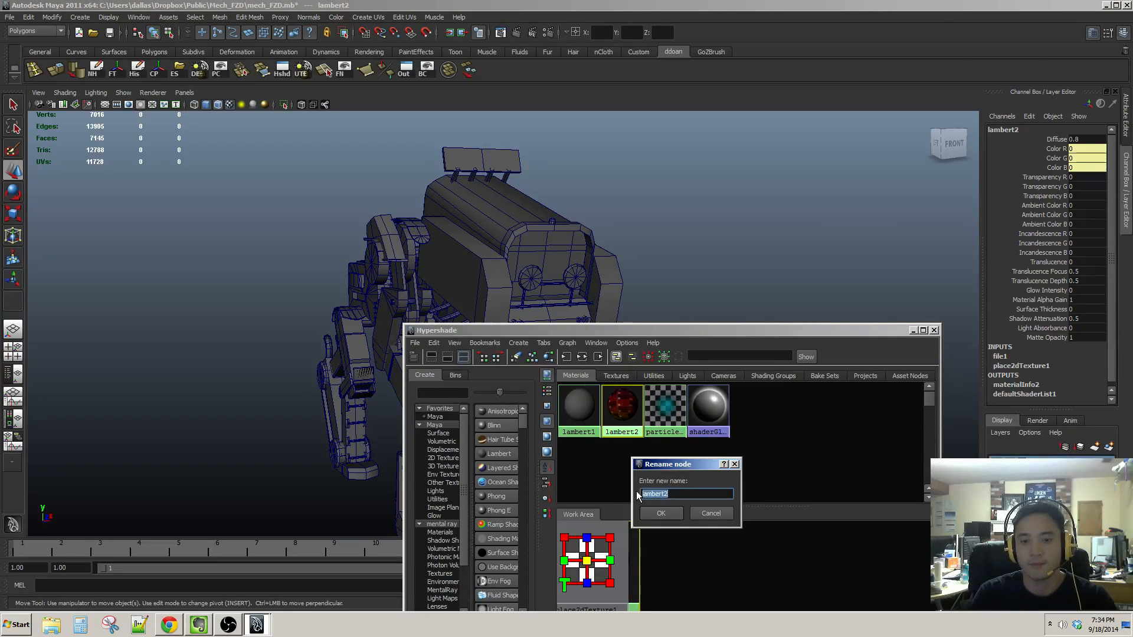
{"action": "type", "text": "UV"}
{"action": "key", "text": "Return"}
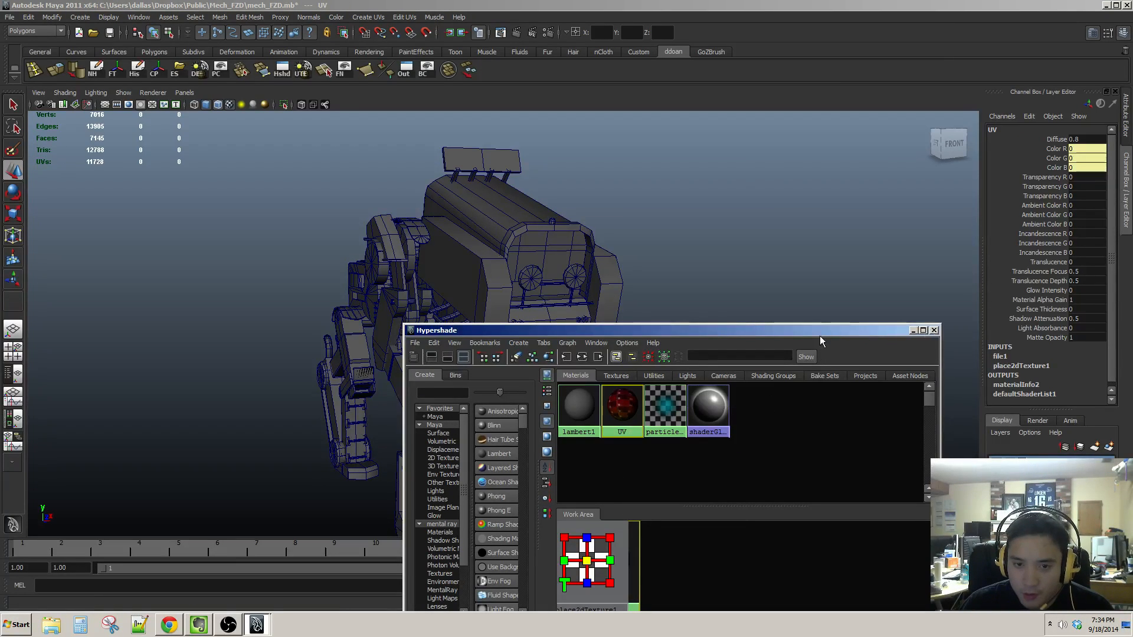
{"action": "left_click", "coordinate": [934, 330]}
Step: Assign the UV material to the mech head with textured display turned on, and save the scene
{"action": "left_click", "coordinate": [548, 260]}
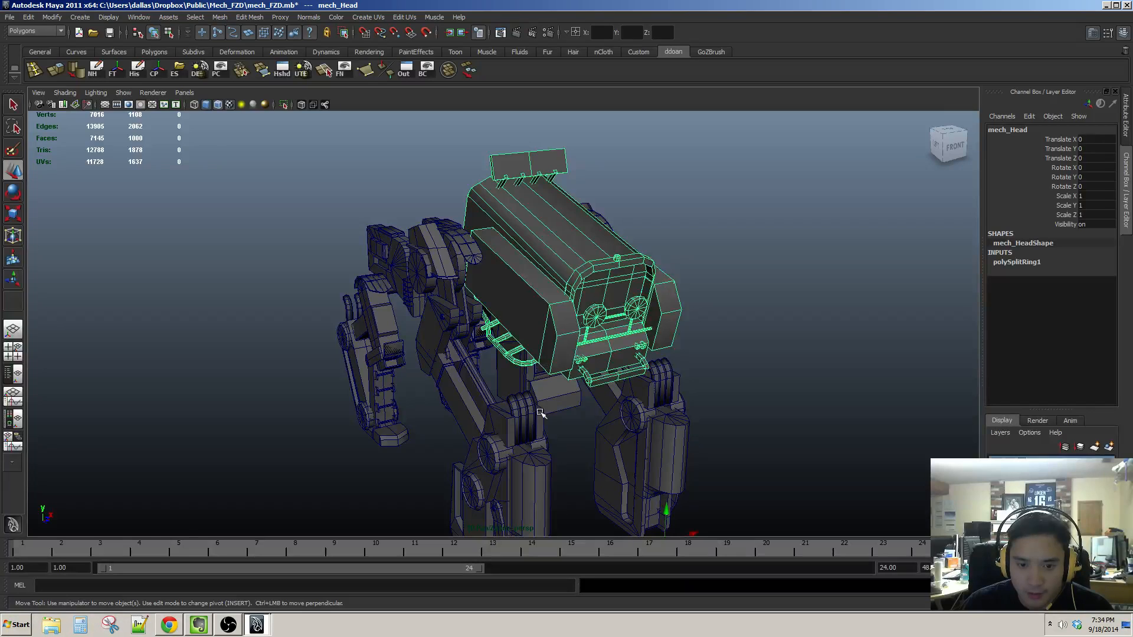
{"action": "key", "text": "6"}
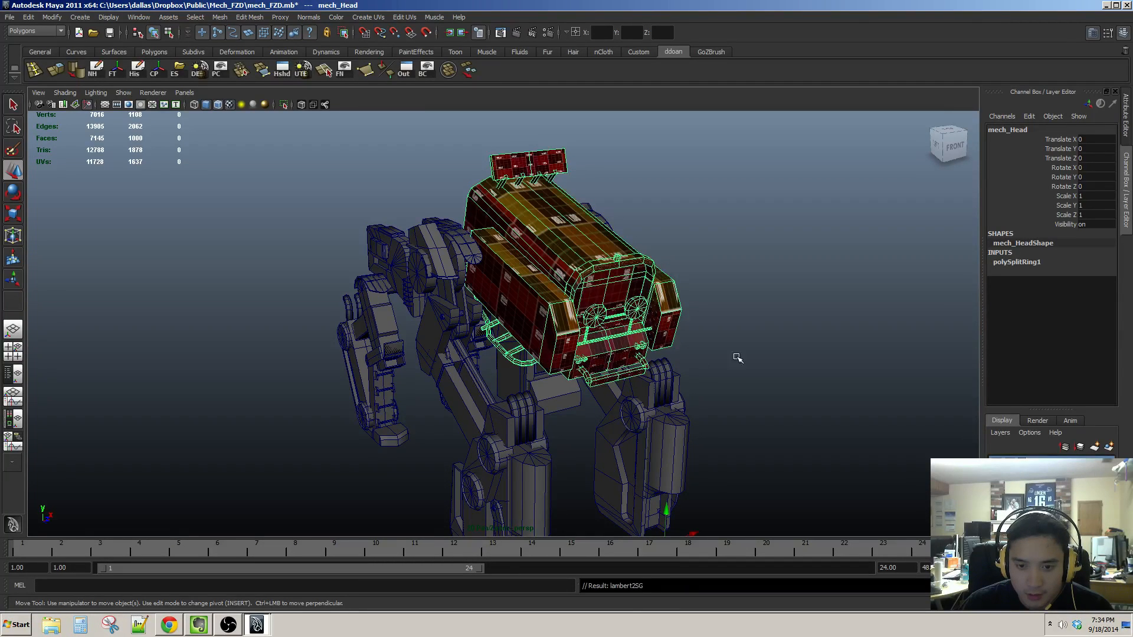
{"action": "left_click", "coordinate": [738, 356]}
{"action": "scroll", "coordinate": [642, 334], "scroll_direction": "up", "scroll_amount": 1}
{"action": "scroll", "coordinate": [642, 334], "scroll_direction": "down", "scroll_amount": 1}
{"action": "left_click_drag", "start_coordinate": [643, 334], "coordinate": [612, 374], "text": "alt"}
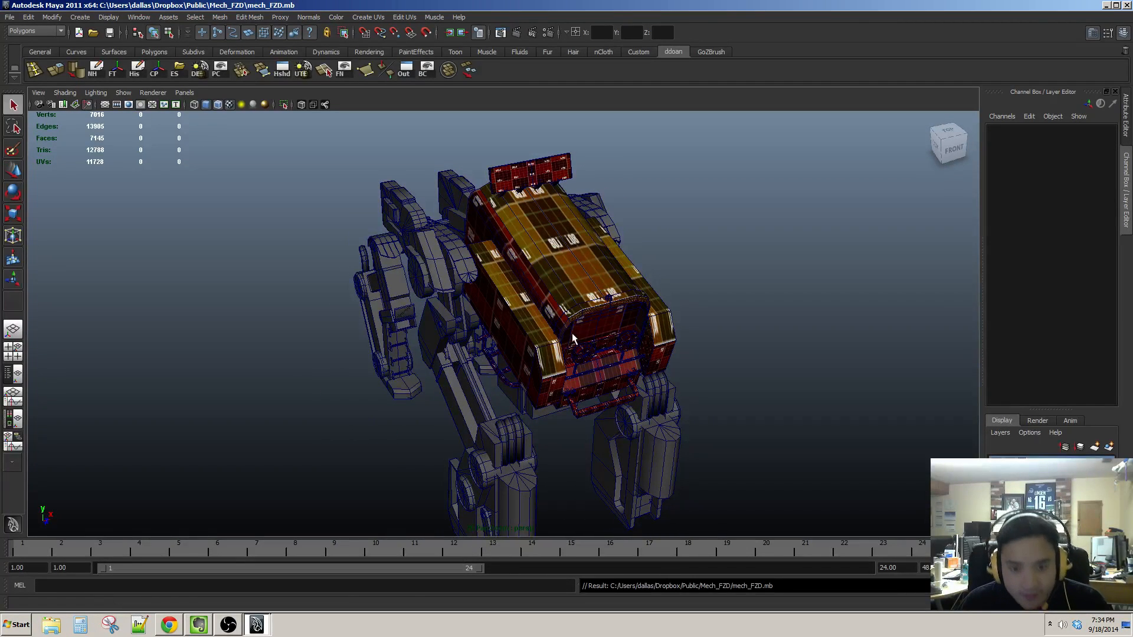
Step: Try to select the mech head's faces on one side of its centre line in the top view
{"action": "left_click_drag", "start_coordinate": [572, 333], "coordinate": [522, 352], "text": "alt"}
{"action": "left_click", "coordinate": [549, 330]}
{"action": "key", "text": "4"}
{"action": "key", "text": "6"}
{"action": "left_click_drag", "start_coordinate": [575, 324], "coordinate": [453, 348], "text": "alt"}
{"action": "key", "text": "space"}
{"action": "key", "text": "space"}
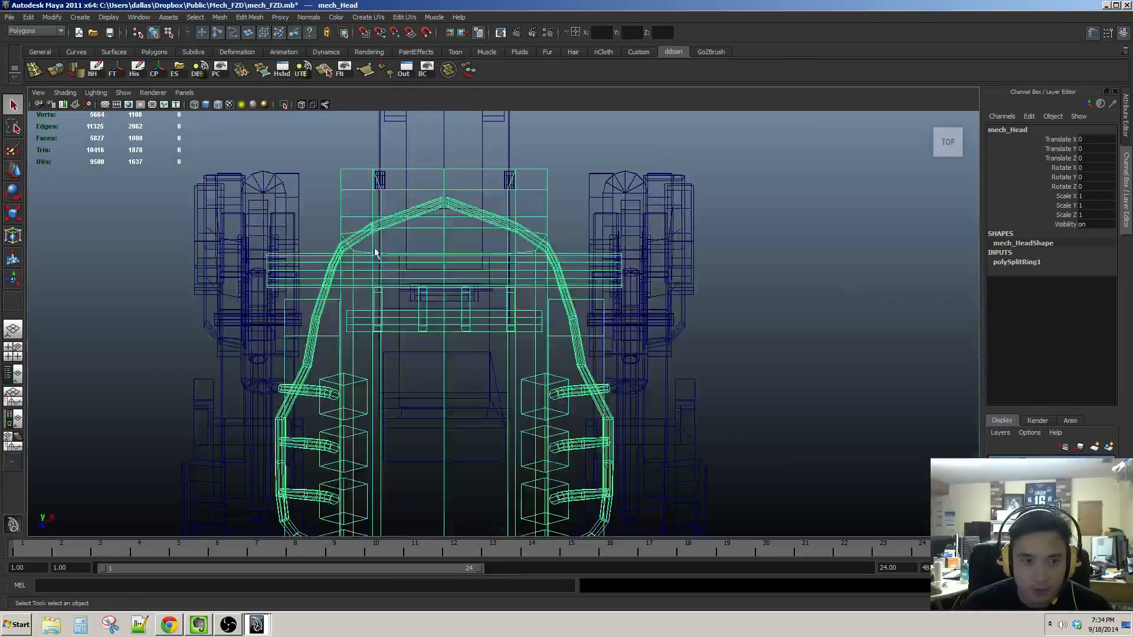
{"action": "scroll", "coordinate": [449, 342], "scroll_direction": "down", "scroll_amount": 5}
{"action": "middle_click_drag", "start_coordinate": [498, 389], "coordinate": [526, 349], "text": "alt"}
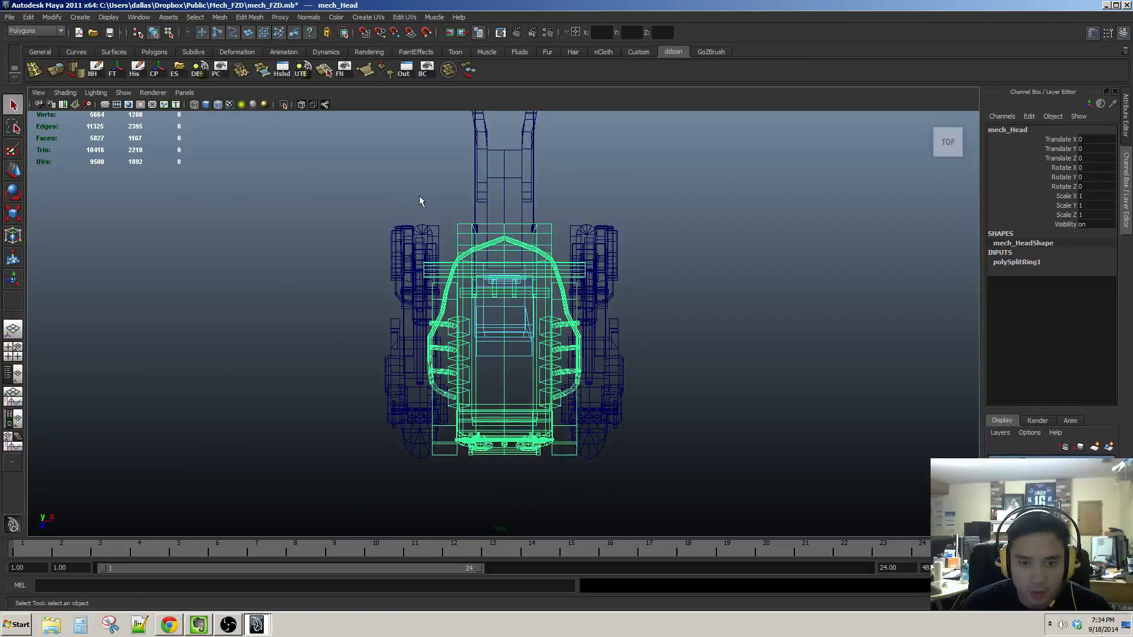
{"action": "left_click_drag", "start_coordinate": [488, 487], "coordinate": [502, 503]}
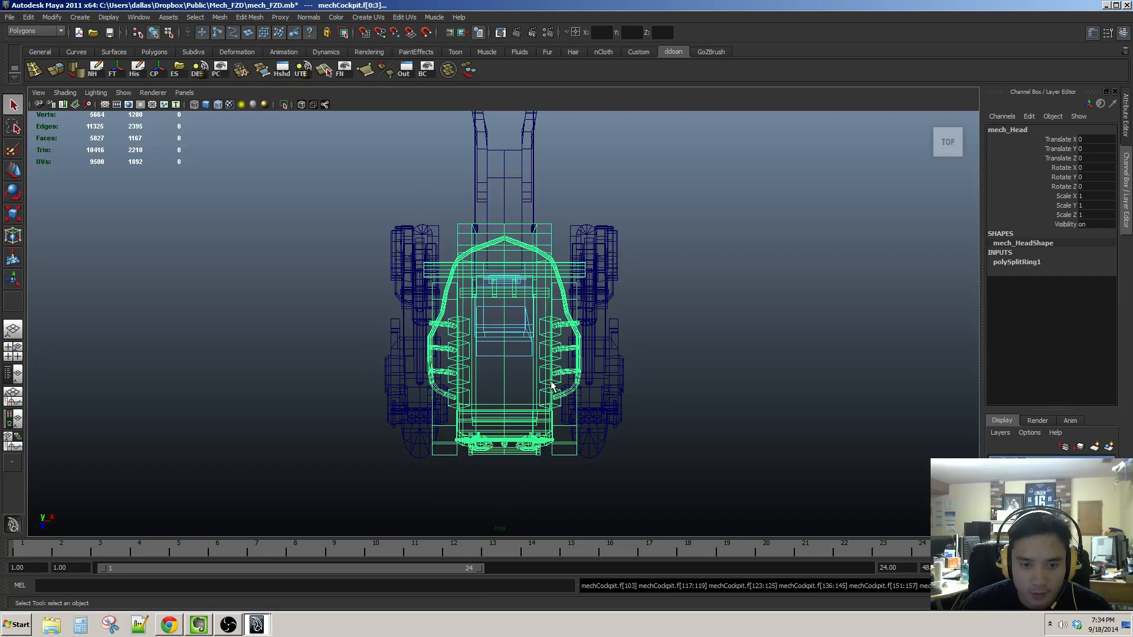
{"action": "left_click", "coordinate": [497, 317]}
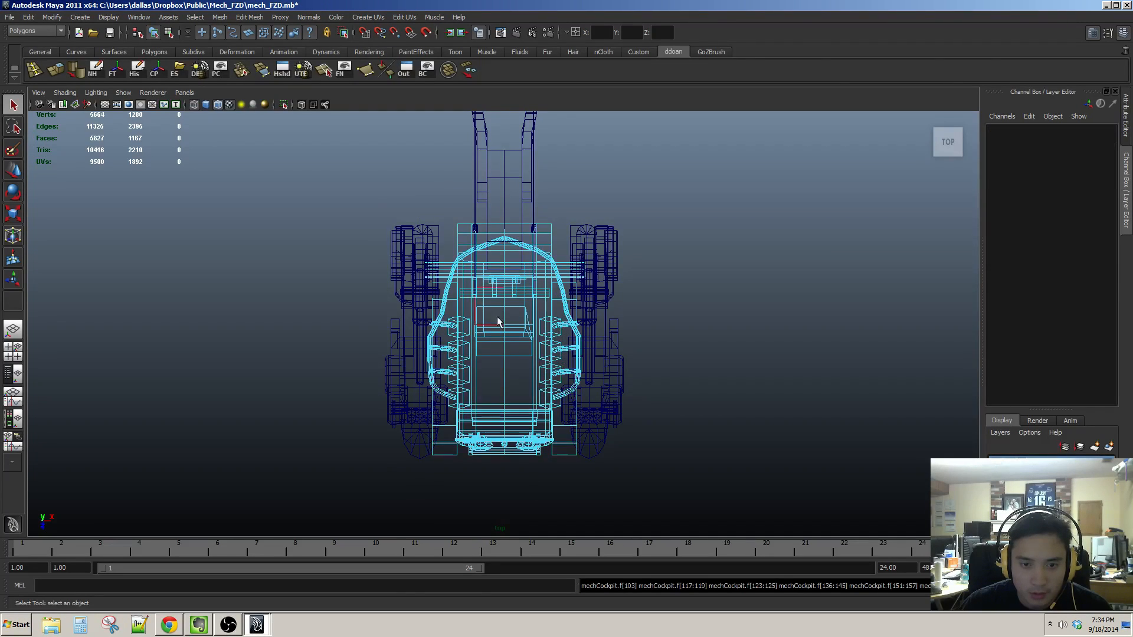
Step: Clear the face selection spanning several mech parts and select only the mech_Head object
{"action": "left_click_drag", "start_coordinate": [370, 184], "coordinate": [502, 522]}
{"action": "left_click", "coordinate": [758, 343]}
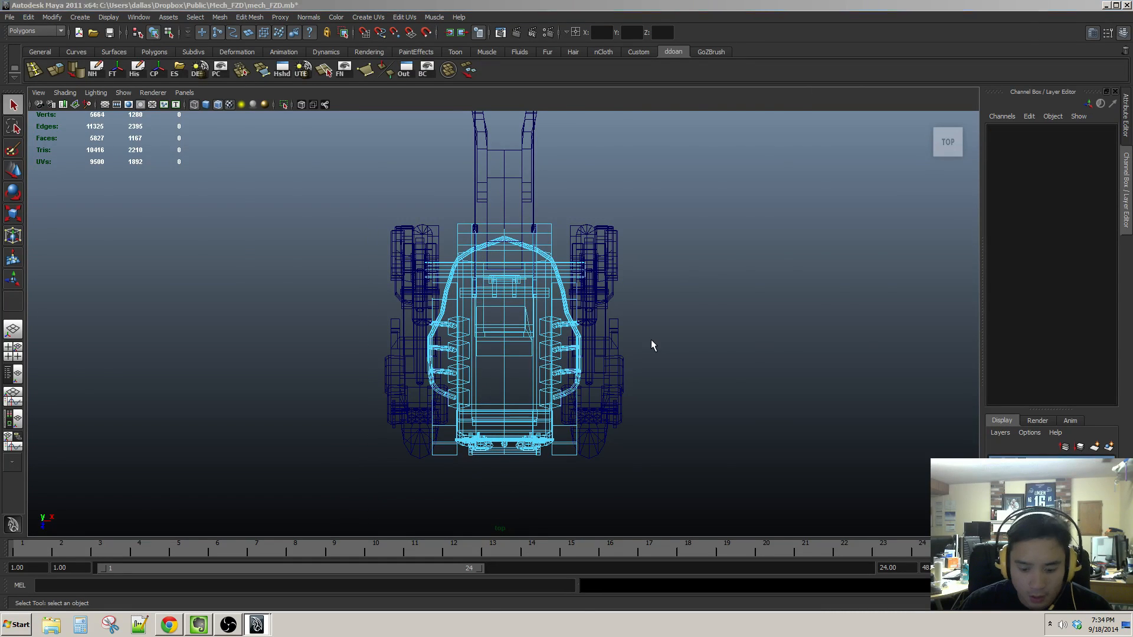
{"action": "key", "text": "space"}
{"action": "key", "text": "space"}
{"action": "left_click", "coordinate": [520, 298]}
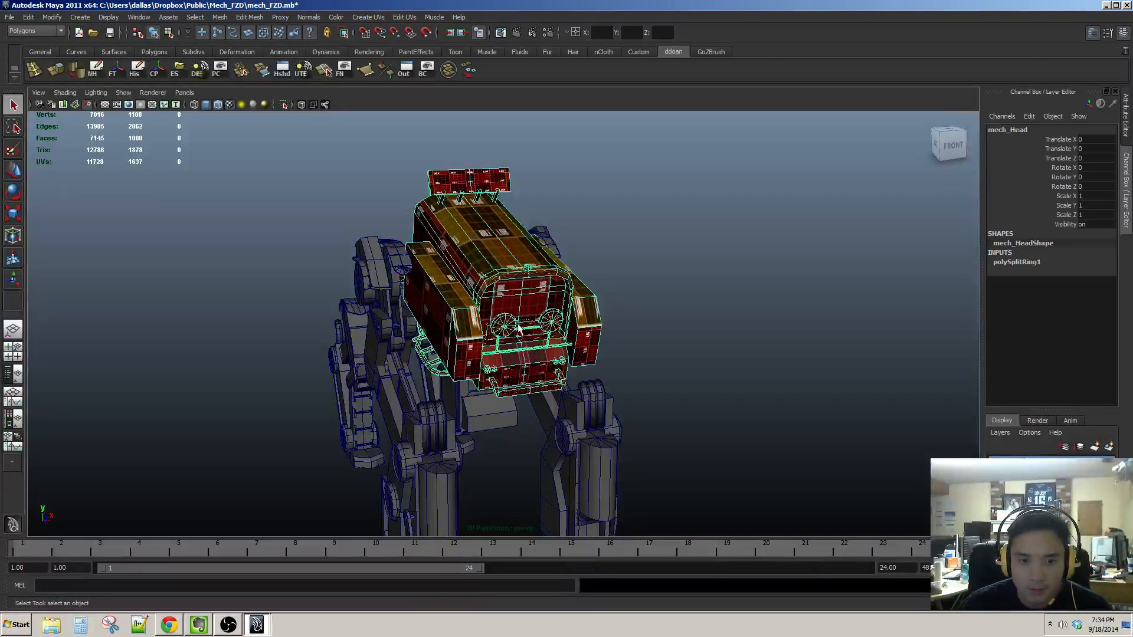
Step: Delete all mech_Head faces on one side of the centre line, as seen from above, keeping the +X half
{"action": "left_click_drag", "start_coordinate": [521, 298], "coordinate": [596, 253], "text": "alt"}
{"action": "key", "text": "space"}
{"action": "key", "text": "space"}
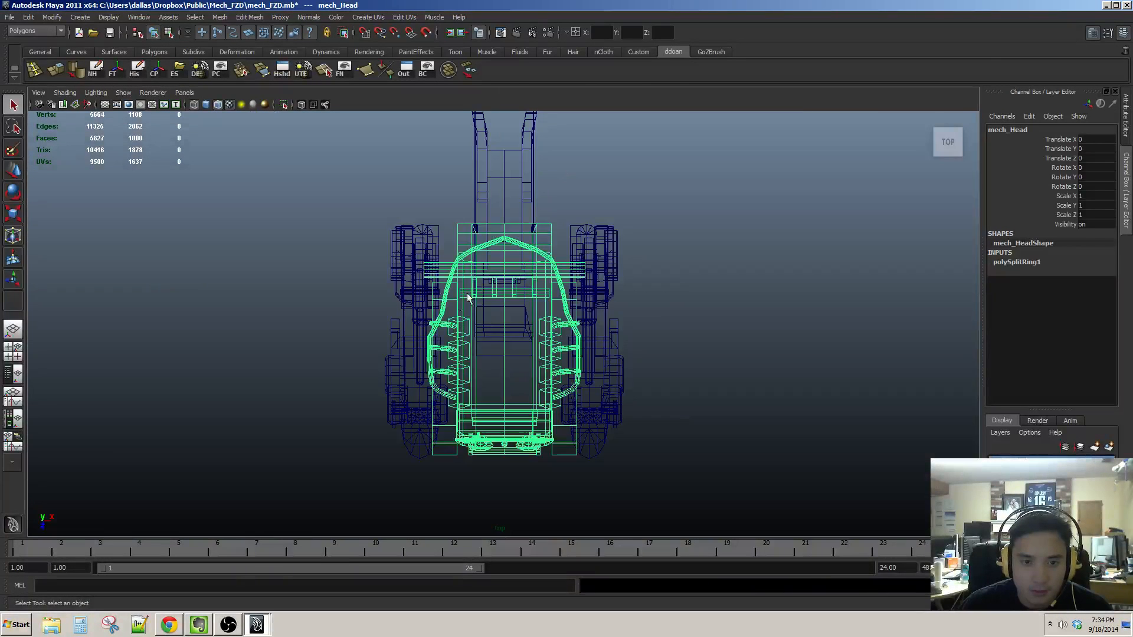
{"action": "left_click", "coordinate": [364, 256]}
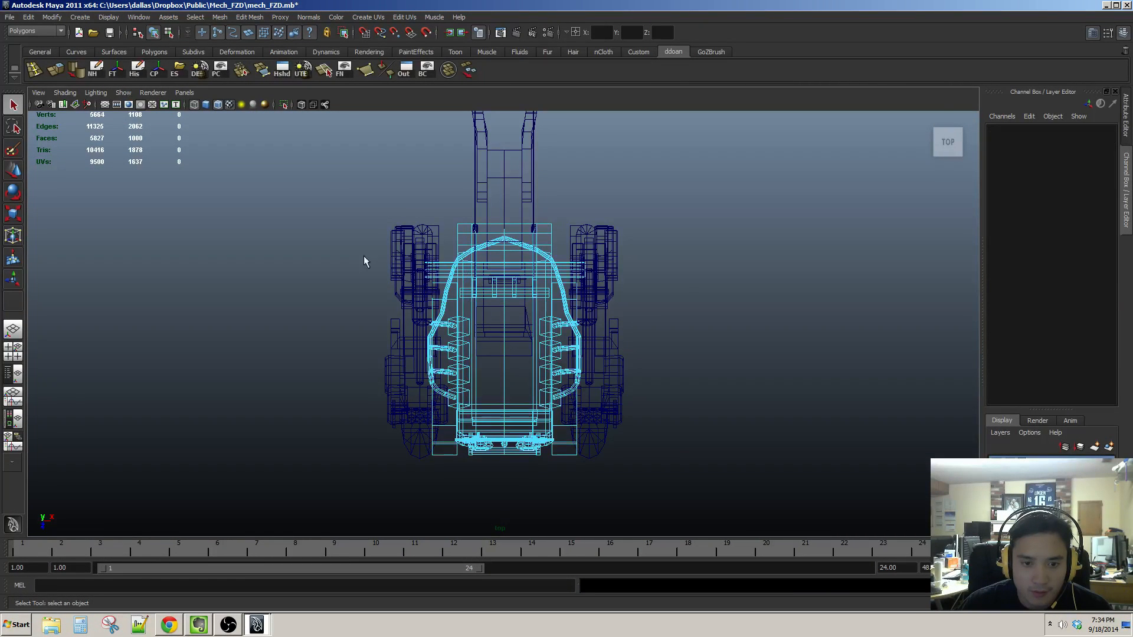
{"action": "left_click_drag", "start_coordinate": [331, 159], "coordinate": [503, 494]}
{"action": "key", "text": "Delete"}
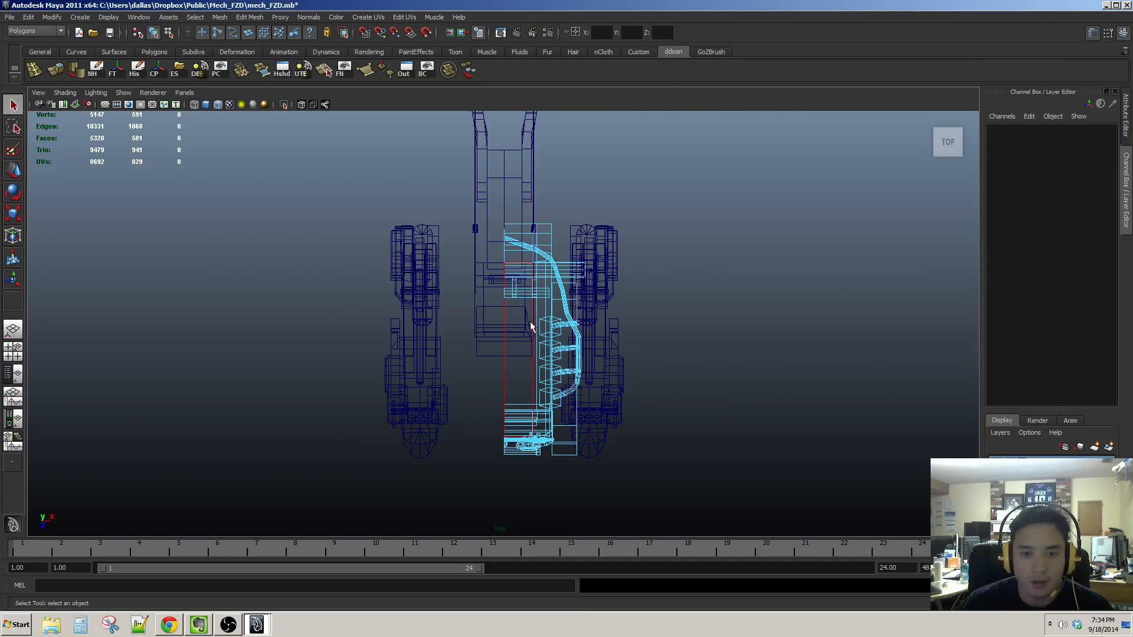
{"action": "key", "text": "space"}
{"action": "key", "text": "space"}
{"action": "left_click_drag", "start_coordinate": [449, 266], "coordinate": [509, 267], "text": "alt"}
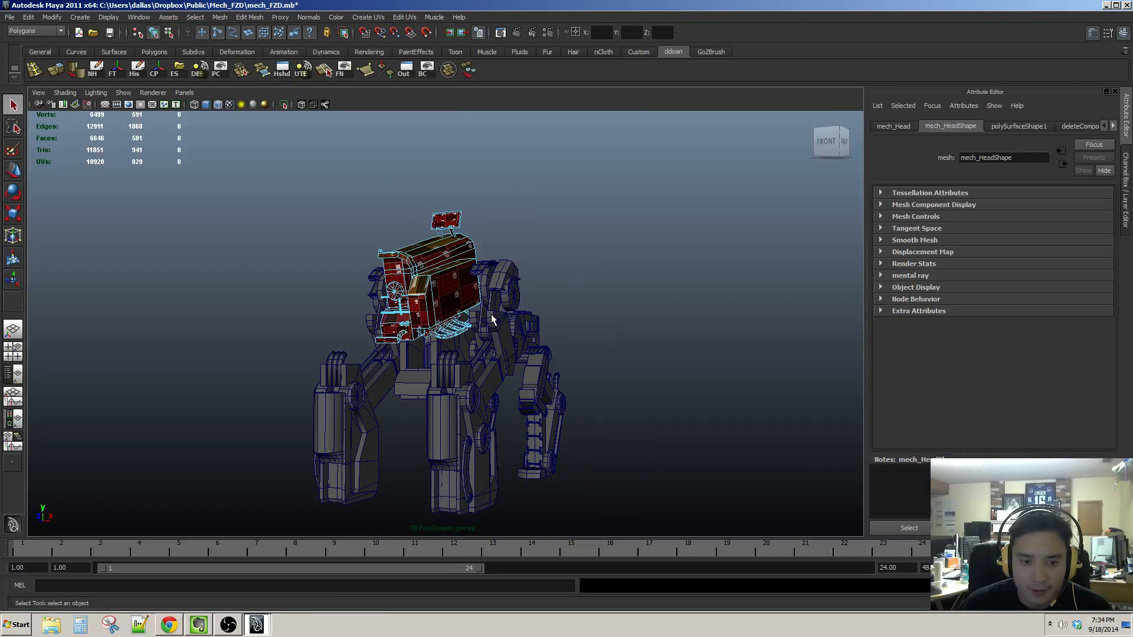
Step: Return the halved mech_Head to object mode, delete its construction history and save the scene
{"action": "key", "text": "ctrl+a"}
{"action": "mouse_move", "coordinate": [494, 319]}
{"action": "left_mouse_down", "text": "alt"}
{"action": "mouse_move", "coordinate": [464, 337]}
{"action": "mouse_move", "coordinate": [501, 310]}
{"action": "left_mouse_up", "text": "alt"}
{"action": "left_click", "coordinate": [1123, 33]}
{"action": "key", "text": "F8"}
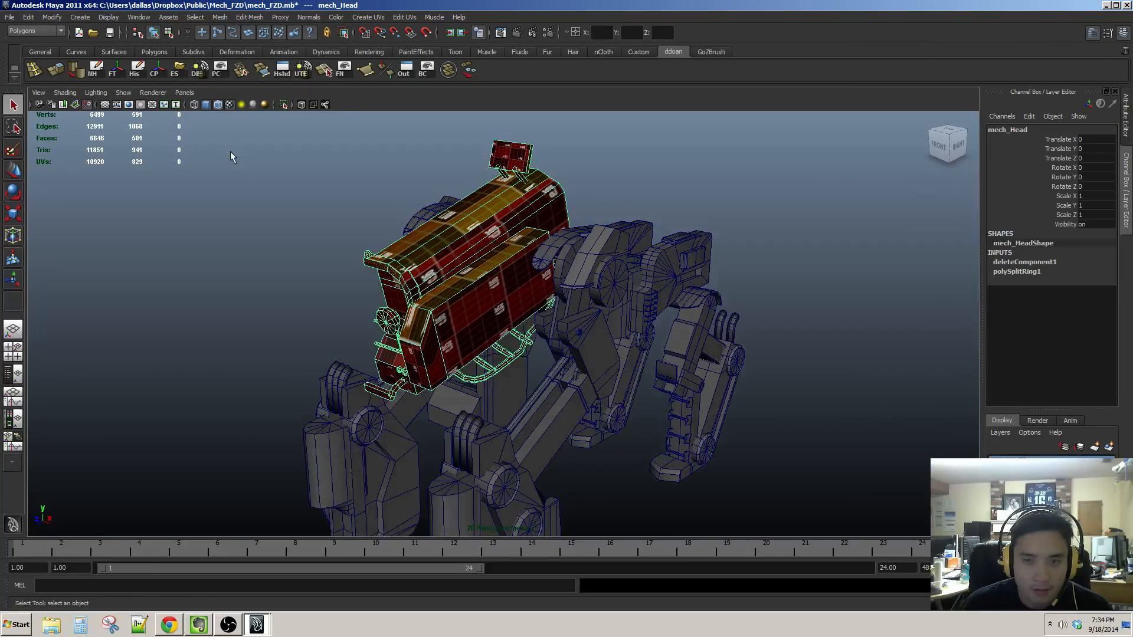
{"action": "left_click", "coordinate": [151, 69]}
{"action": "left_click_drag", "start_coordinate": [330, 271], "coordinate": [465, 262], "text": "alt"}
{"action": "key", "text": "w"}
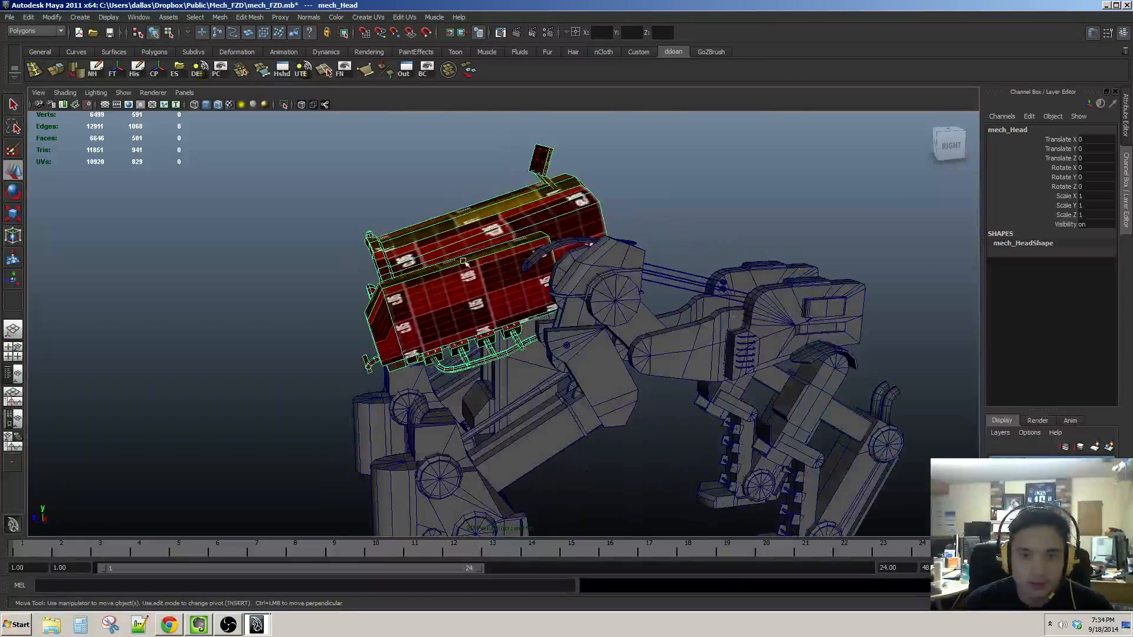
{"action": "key", "text": "q"}
{"action": "key", "text": "ctrl+s"}
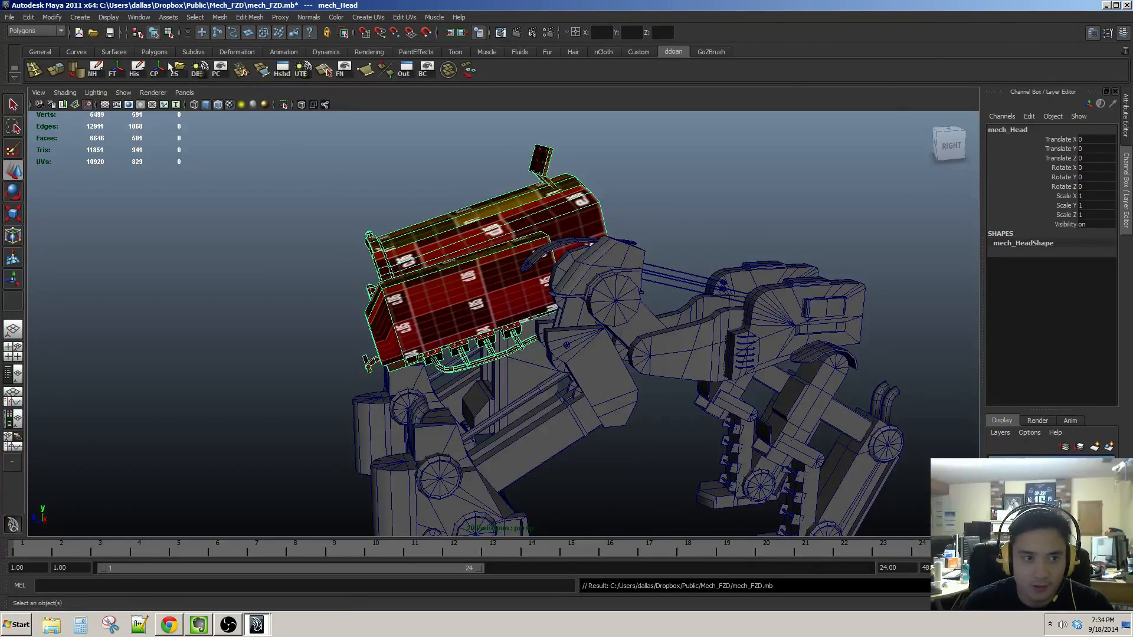
Step: Centre the pivot of mech_Head and rotate it -15 degrees about X
{"action": "left_click", "coordinate": [164, 75]}
{"action": "scroll", "coordinate": [455, 295], "scroll_direction": "up", "scroll_amount": 1}
{"action": "mouse_move", "coordinate": [456, 295]}
{"action": "left_mouse_down", "text": "alt"}
{"action": "mouse_move", "coordinate": [396, 295]}
{"action": "mouse_move", "coordinate": [456, 300]}
{"action": "left_mouse_up", "text": "alt"}
{"action": "key", "text": "e"}
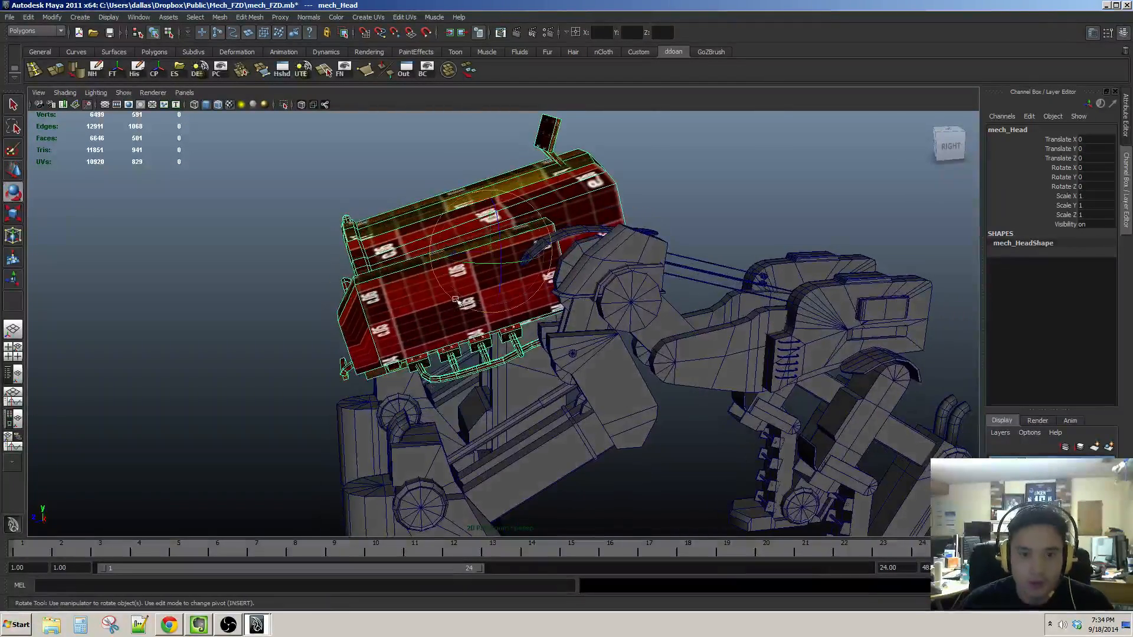
{"action": "left_click_drag", "start_coordinate": [464, 206], "coordinate": [478, 209]}
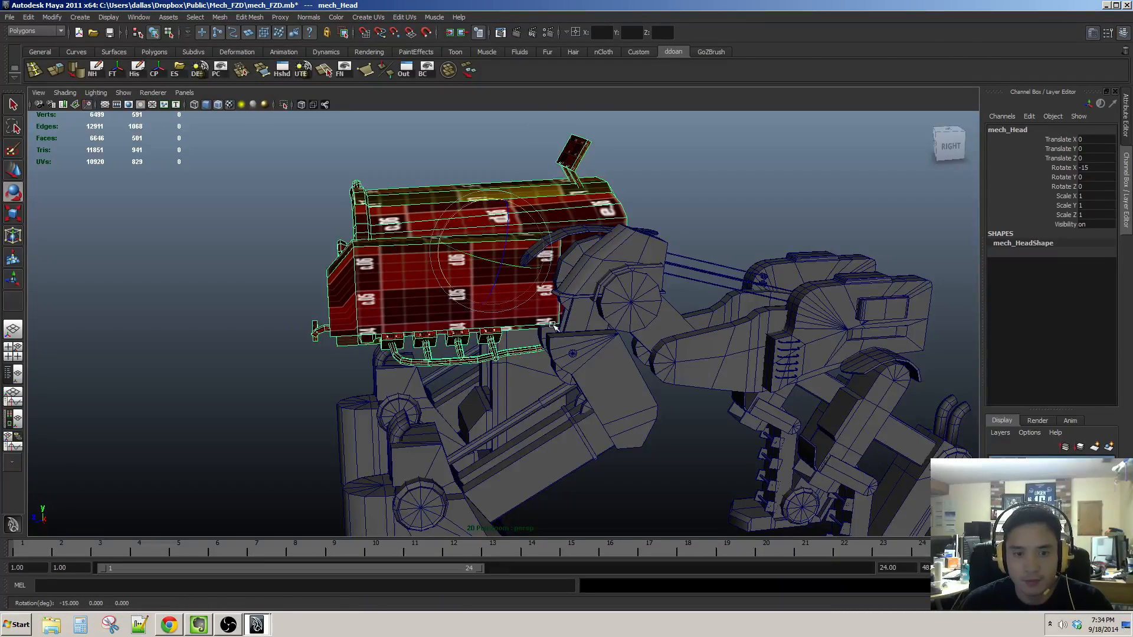
Step: Check the levelled mech_Head from the side and freeze its transformations
{"action": "key", "text": "w"}
{"action": "left_click_drag", "start_coordinate": [554, 327], "coordinate": [649, 413], "text": "alt"}
{"action": "key", "text": "space"}
{"action": "key", "text": "space"}
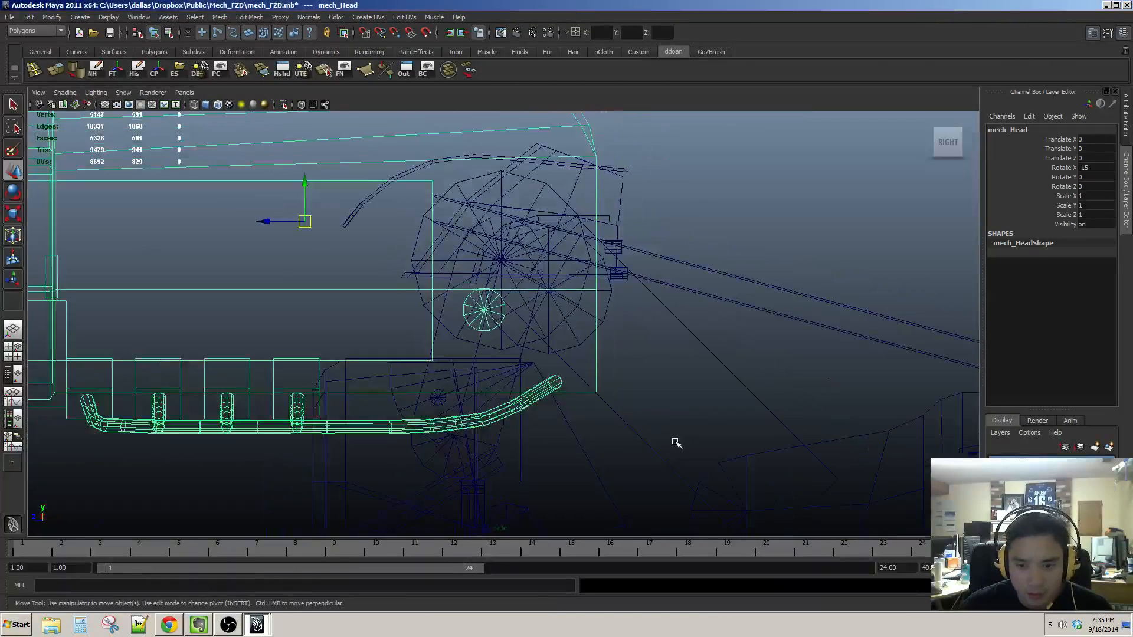
{"action": "scroll", "coordinate": [587, 379], "scroll_direction": "down", "scroll_amount": 8}
{"action": "key", "text": "space"}
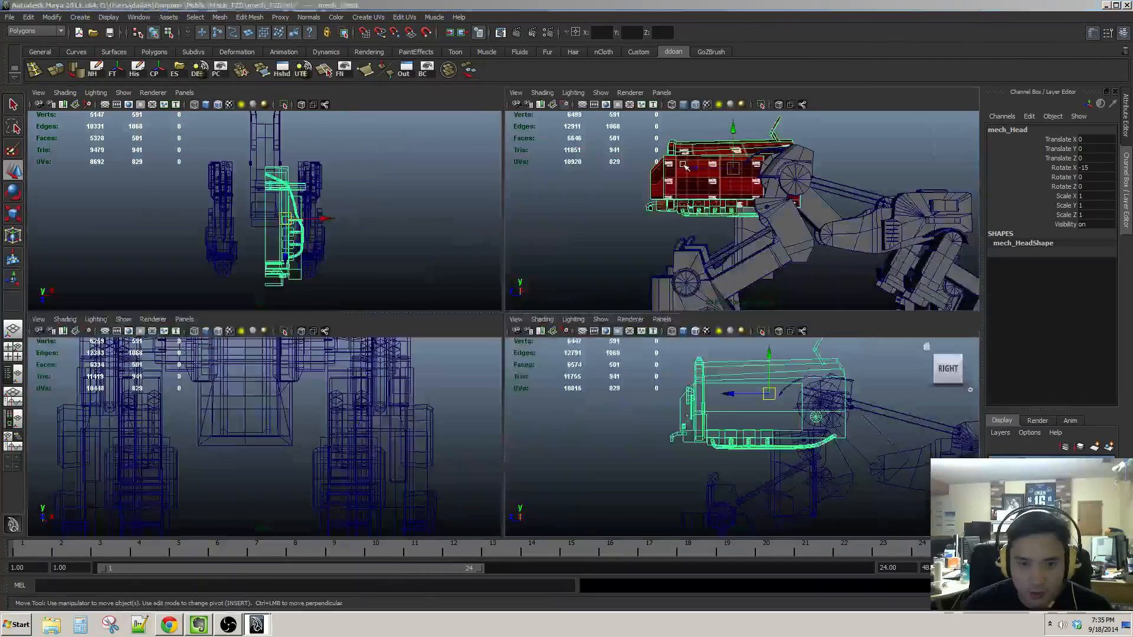
{"action": "key", "text": "space"}
{"action": "left_click_drag", "start_coordinate": [682, 177], "coordinate": [749, 242], "text": "alt"}
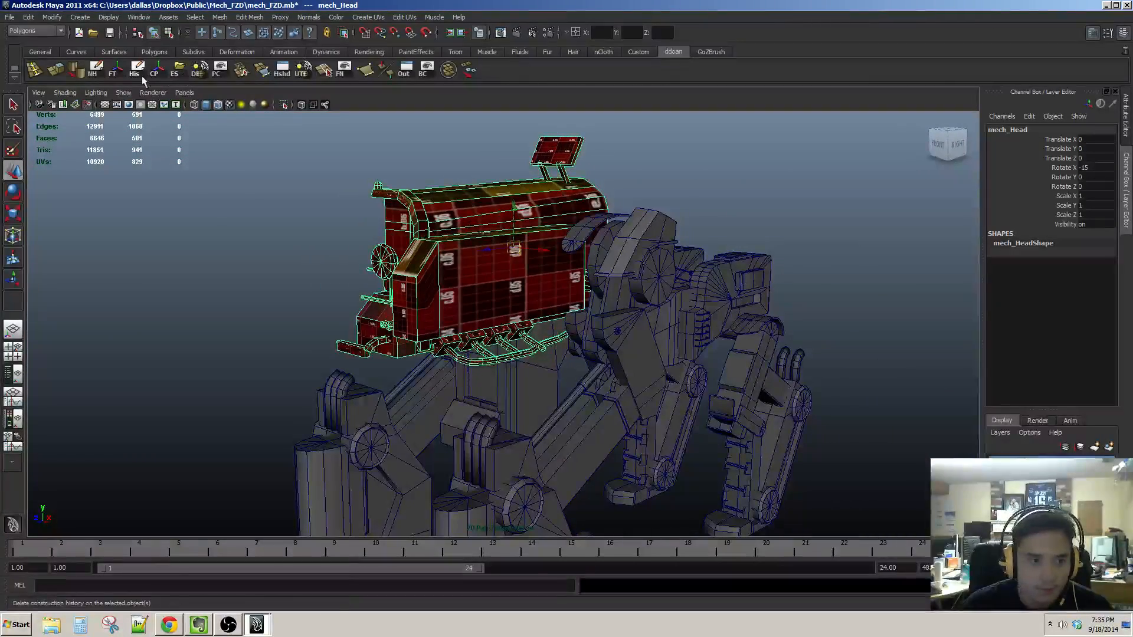
{"action": "mouse_move", "coordinate": [263, 162]}
{"action": "left_mouse_down", "text": "alt"}
{"action": "mouse_move", "coordinate": [265, 190]}
{"action": "mouse_move", "coordinate": [267, 171]}
{"action": "left_mouse_up", "text": "alt"}
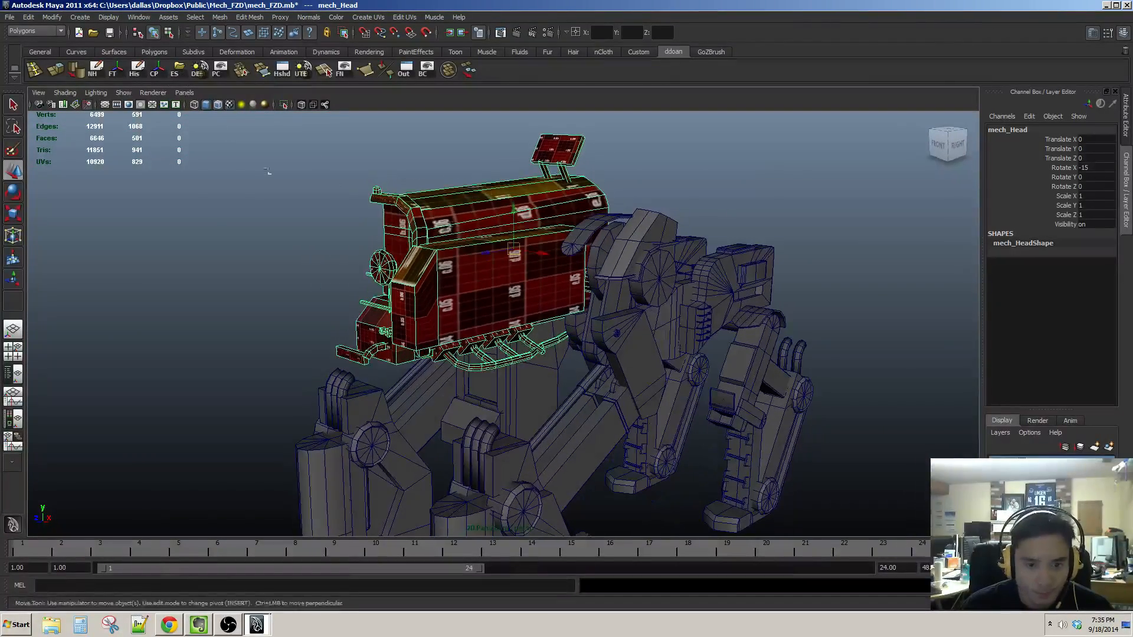
{"action": "left_click", "coordinate": [116, 71]}
{"action": "left_click_drag", "start_coordinate": [433, 278], "coordinate": [557, 340], "text": "alt"}
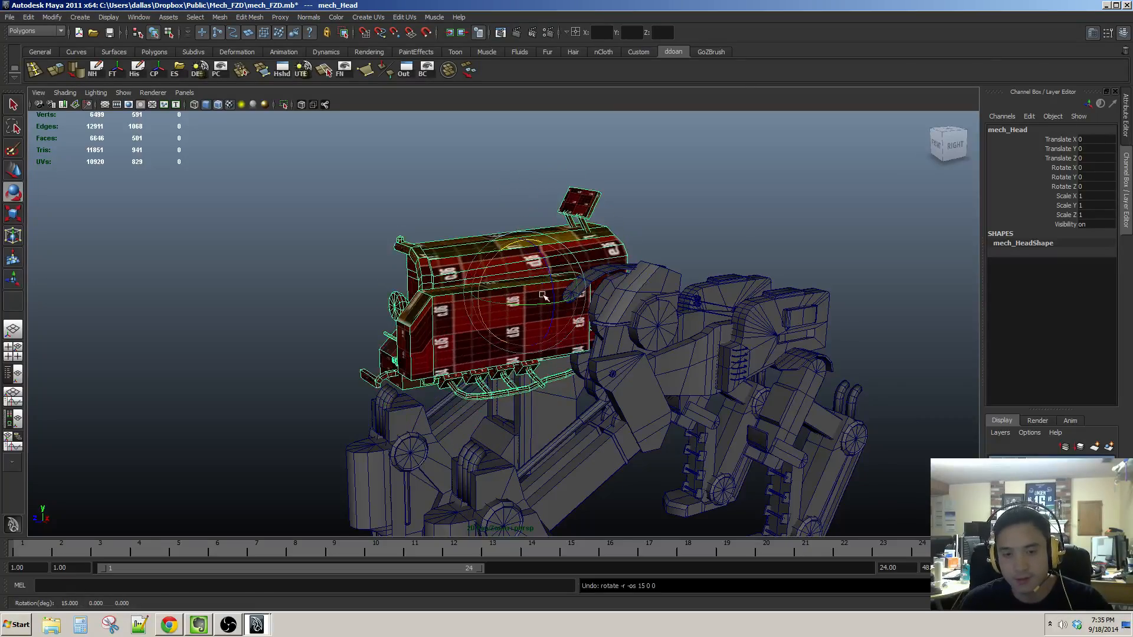
{"action": "left_click_drag", "start_coordinate": [543, 296], "coordinate": [682, 390], "text": "alt"}
{"action": "left_click_drag", "start_coordinate": [566, 397], "coordinate": [599, 339], "text": "alt"}
{"action": "left_click", "coordinate": [680, 267]}
{"action": "scroll", "coordinate": [600, 338], "scroll_direction": "down", "scroll_amount": 3}
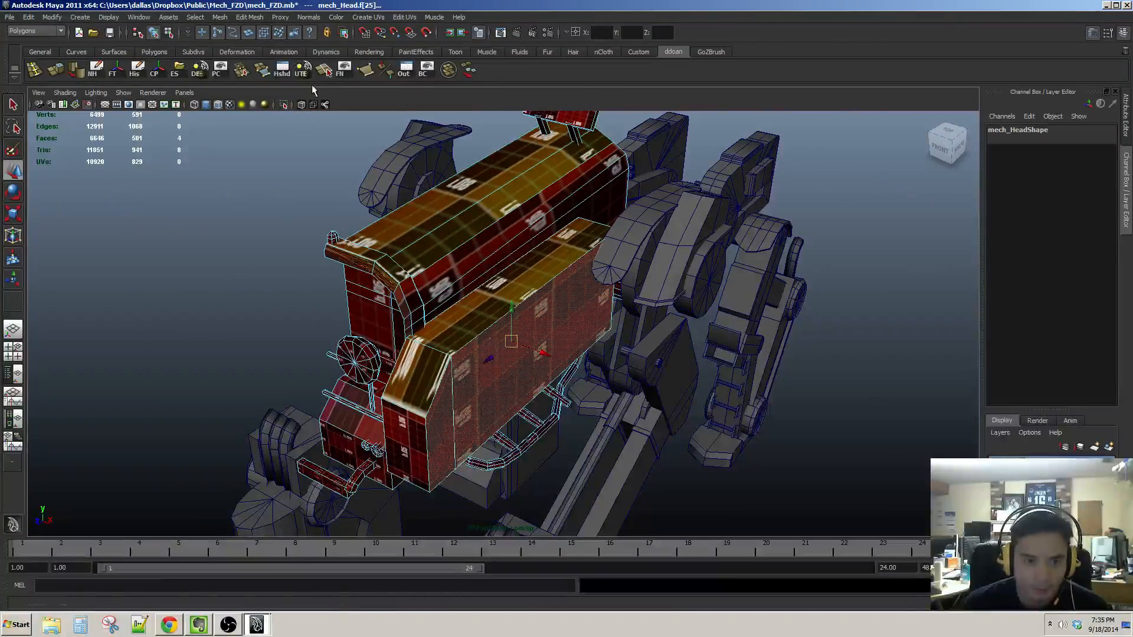
{"action": "left_click_drag", "start_coordinate": [413, 236], "coordinate": [343, 148], "text": "alt"}
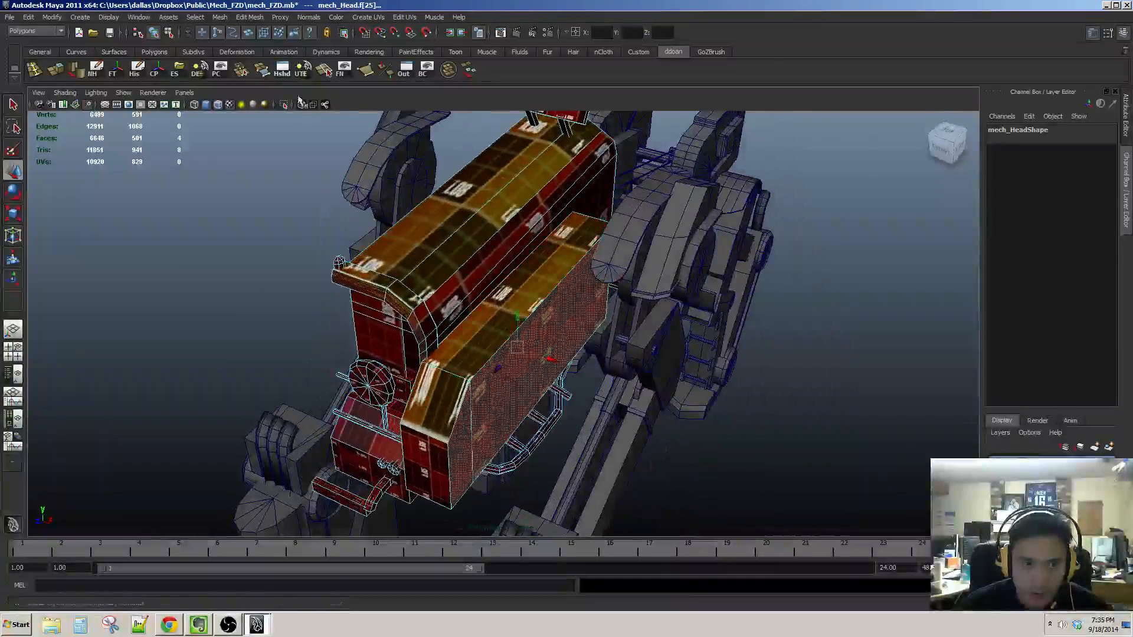
{"action": "key", "text": "q"}
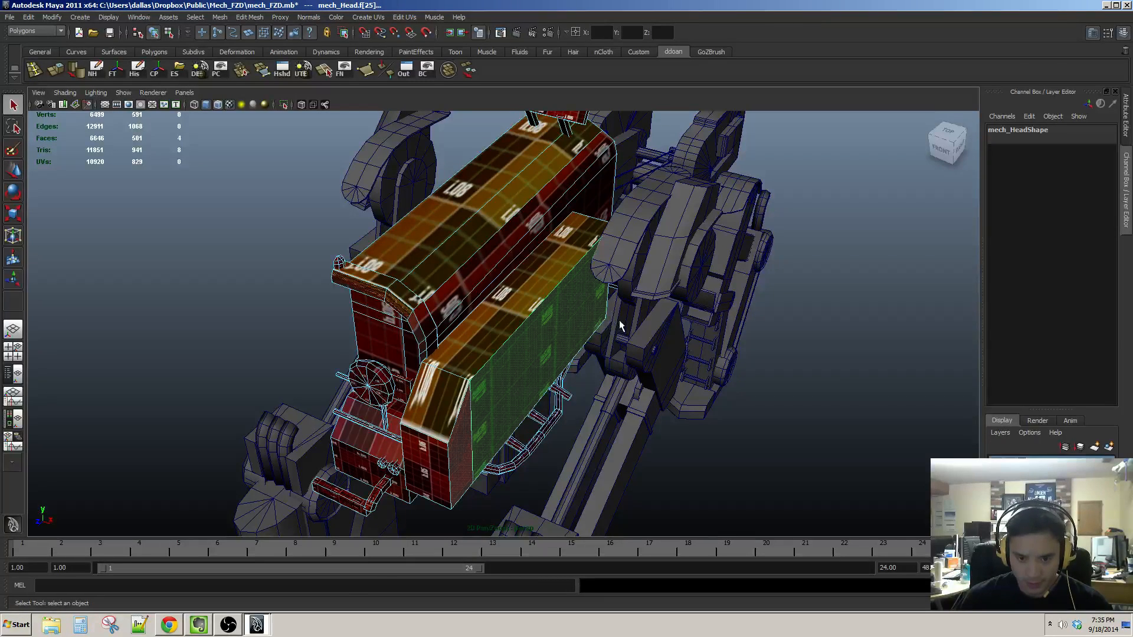
{"action": "left_click_drag", "start_coordinate": [619, 326], "coordinate": [523, 288], "text": "alt"}
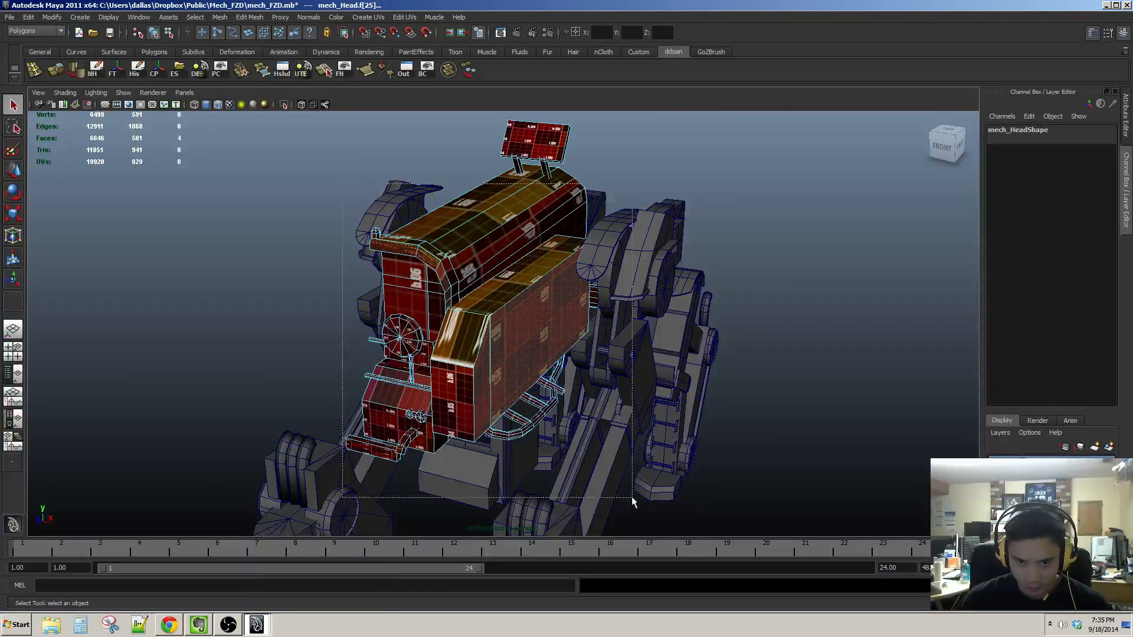
{"action": "left_click_drag", "start_coordinate": [632, 497], "coordinate": [633, 497]}
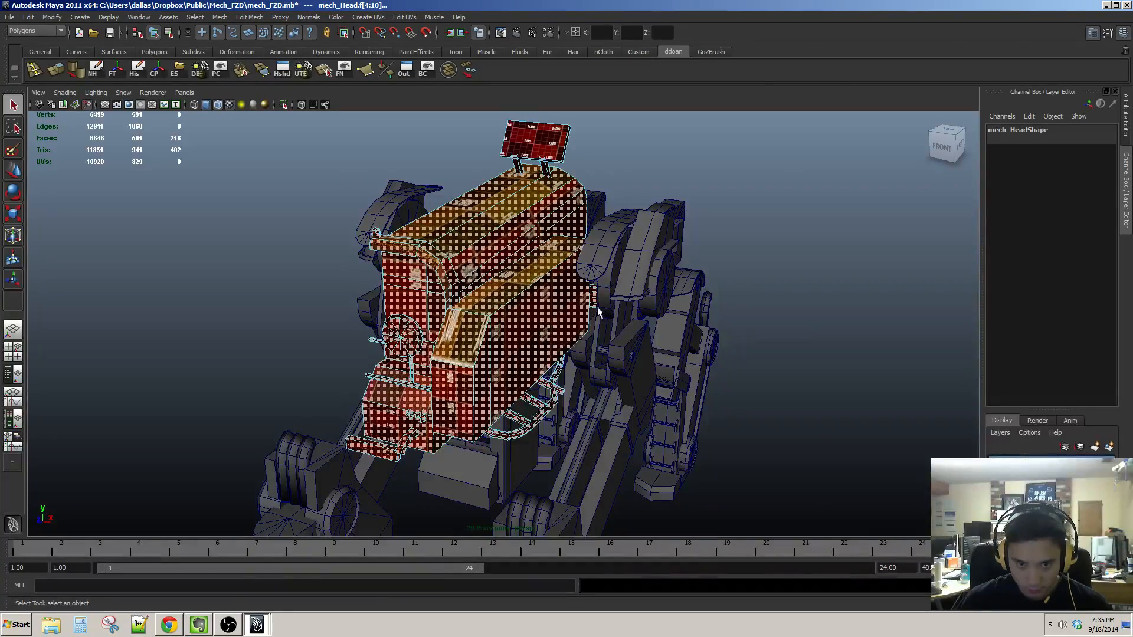
{"action": "left_click_drag", "start_coordinate": [621, 163], "coordinate": [520, 274], "text": "alt"}
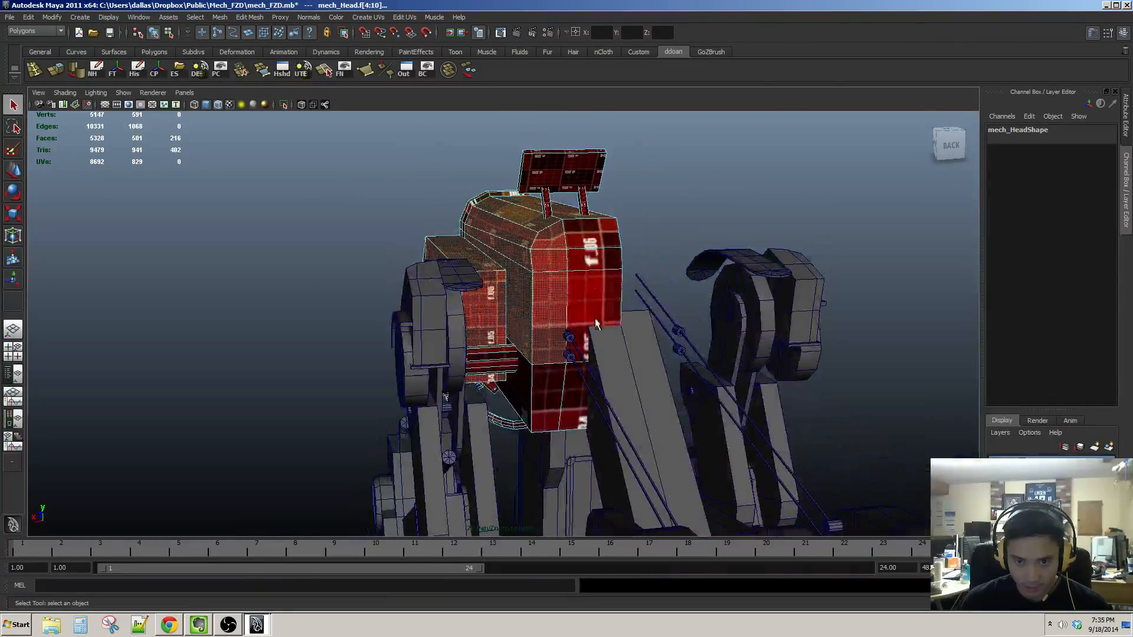
{"action": "left_click_drag", "start_coordinate": [477, 324], "coordinate": [608, 330], "text": "alt"}
{"action": "left_click", "coordinate": [649, 192]}
{"action": "left_click_drag", "start_coordinate": [629, 247], "coordinate": [650, 223], "text": "alt"}
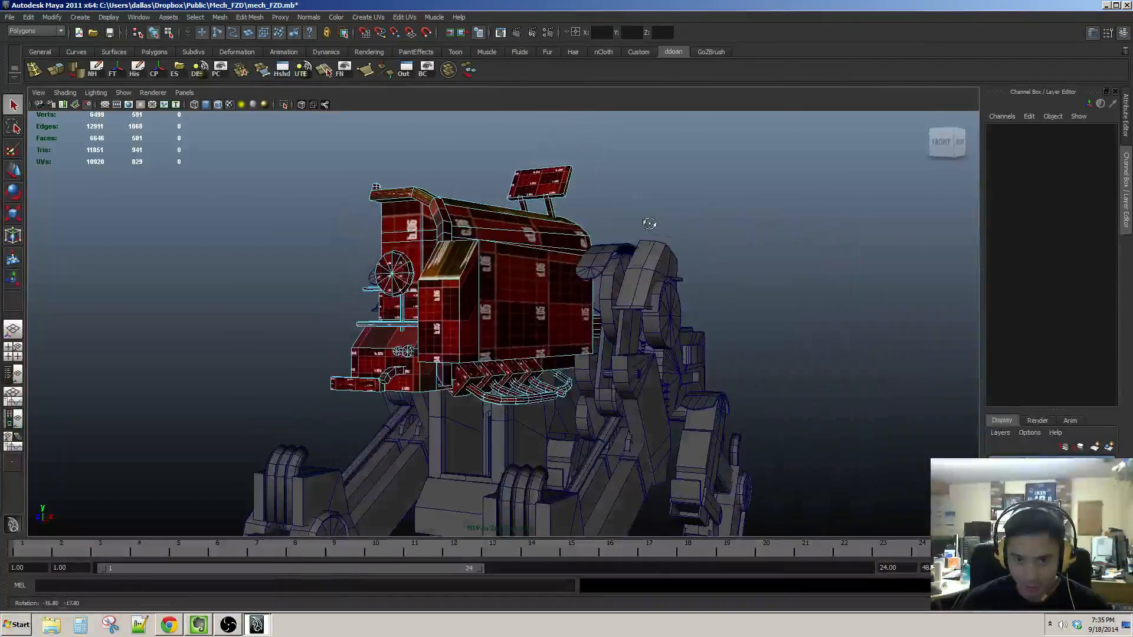
{"action": "left_click_drag", "start_coordinate": [504, 216], "coordinate": [478, 237]}
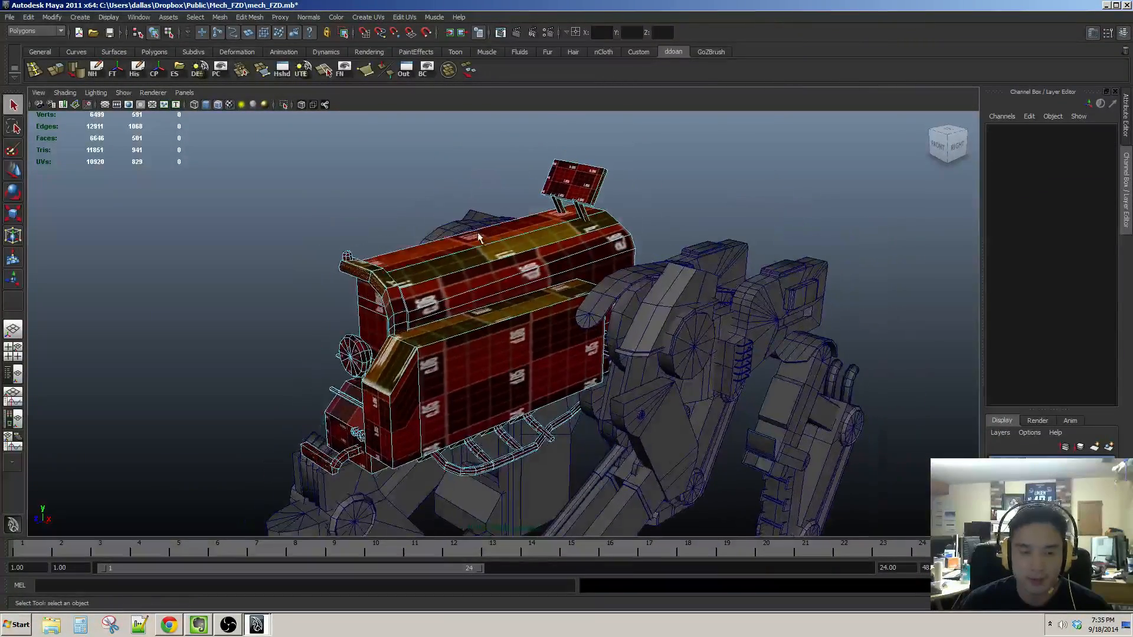
Step: Select mech_Head as a whole object and turn off wireframe on shaded display in the perspective view
{"action": "right_click_drag", "start_coordinate": [515, 316], "coordinate": [549, 245]}
{"action": "left_click", "coordinate": [637, 411]}
{"action": "left_click", "coordinate": [609, 241]}
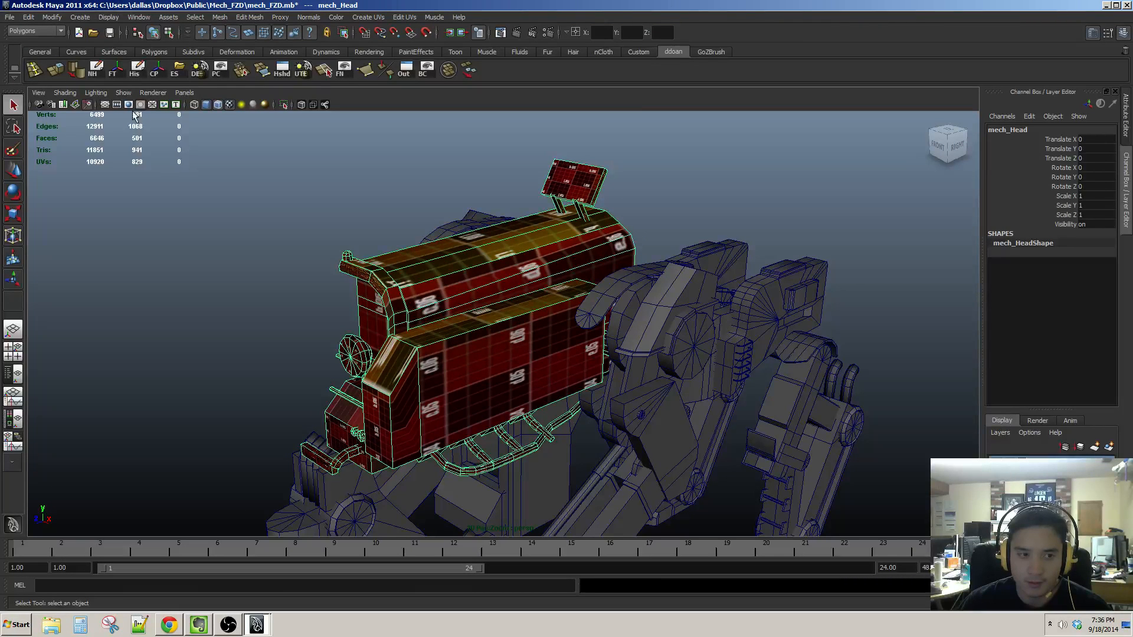
{"action": "left_click", "coordinate": [65, 93]}
{"action": "left_click", "coordinate": [123, 205]}
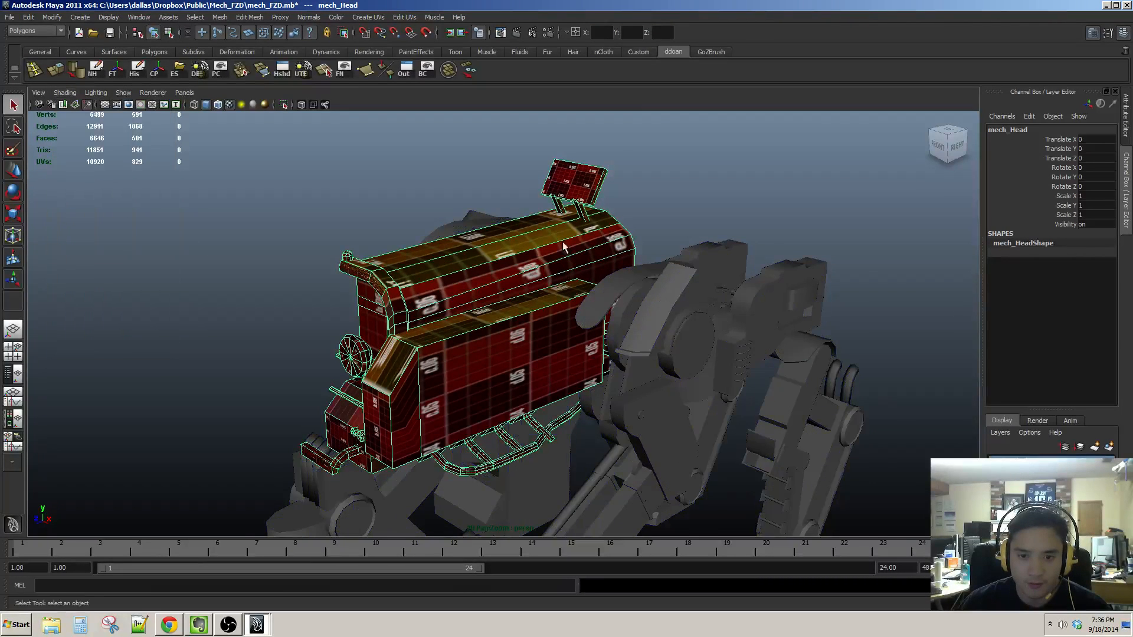
Step: Apply a planar UV projection from the X axis to the outer side faces of the head's side pod, keeping the image width/height ratio
{"action": "left_click_drag", "start_coordinate": [564, 247], "coordinate": [472, 230], "text": "alt"}
{"action": "left_click", "coordinate": [518, 307]}
{"action": "key", "text": "F11"}
{"action": "left_click", "coordinate": [478, 253]}
{"action": "left_click", "coordinate": [504, 254], "text": "shift"}
{"action": "left_click", "coordinate": [539, 279], "text": "shift"}
{"action": "left_click_drag", "start_coordinate": [610, 245], "coordinate": [679, 250], "text": "alt"}
{"action": "left_click", "coordinate": [523, 306]}
{"action": "left_click_drag", "start_coordinate": [523, 306], "coordinate": [620, 328], "text": "alt"}
{"action": "left_click", "coordinate": [746, 354], "text": "shift"}
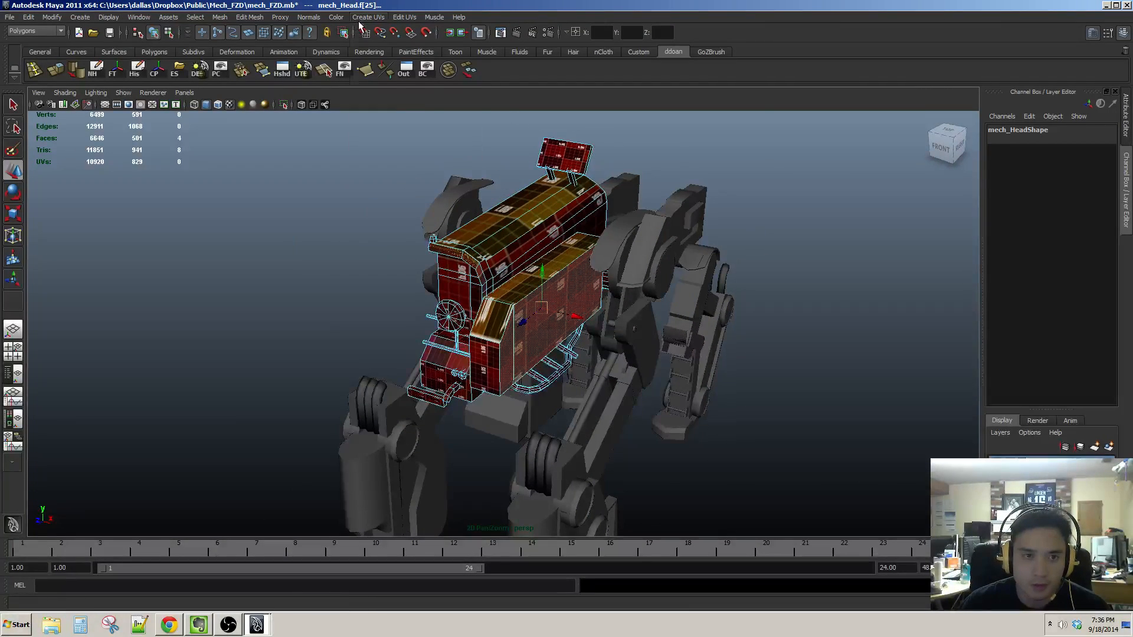
{"action": "left_click", "coordinate": [367, 17]}
{"action": "left_click", "coordinate": [474, 35]}
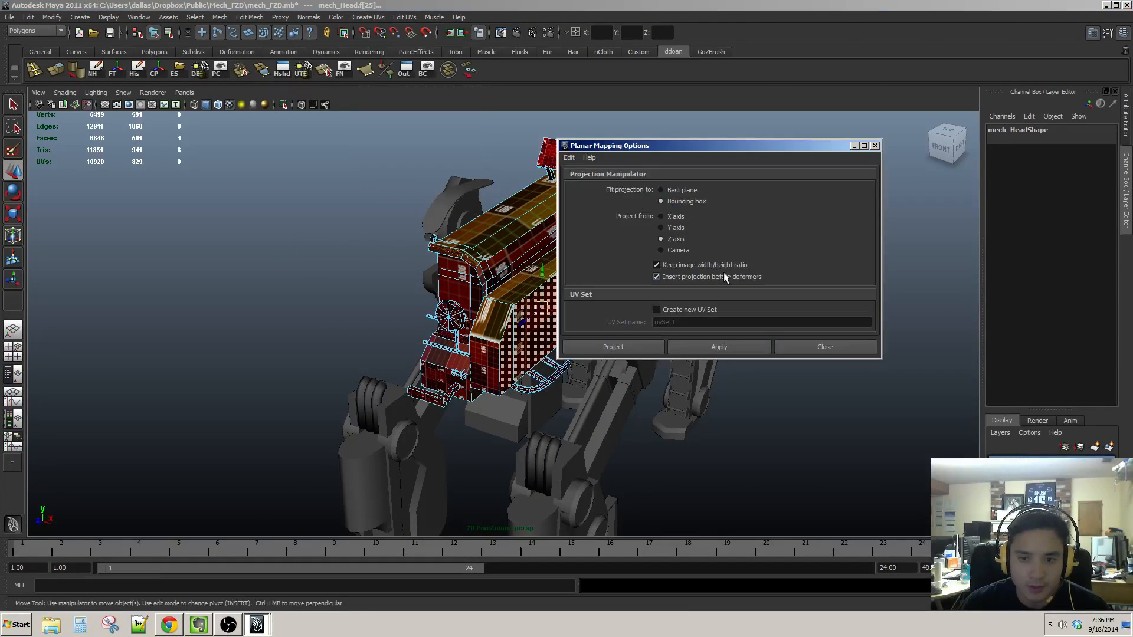
{"action": "left_click", "coordinate": [719, 346]}
{"action": "left_click", "coordinate": [793, 351]}
{"action": "scroll", "coordinate": [794, 353], "scroll_direction": "up", "scroll_amount": 3}
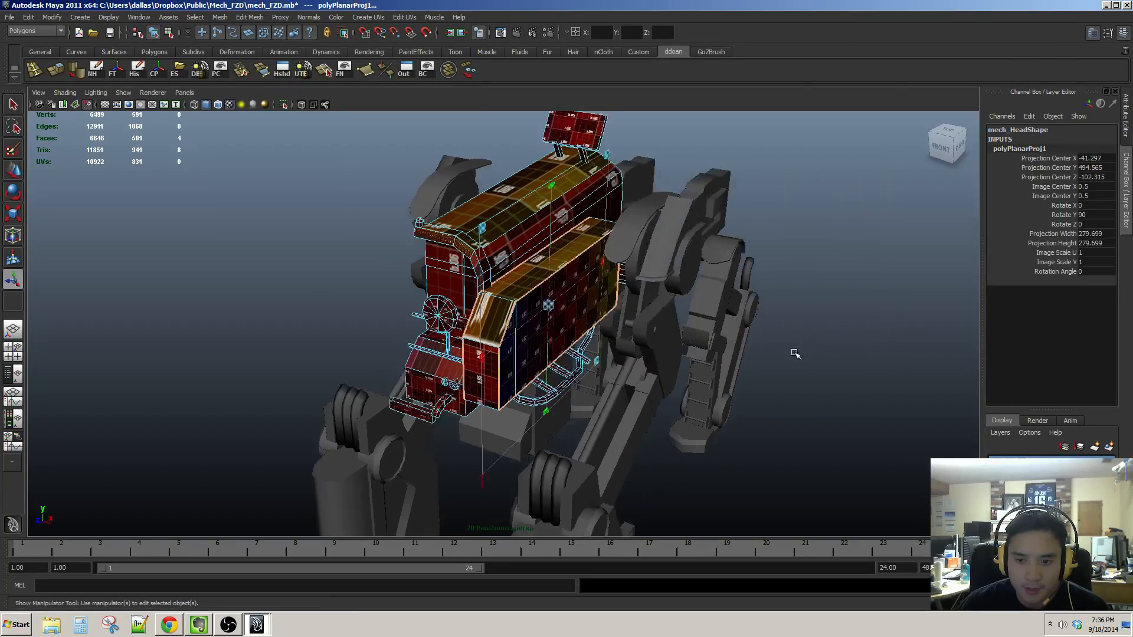
{"action": "left_click_drag", "start_coordinate": [767, 349], "coordinate": [673, 283], "text": "alt"}
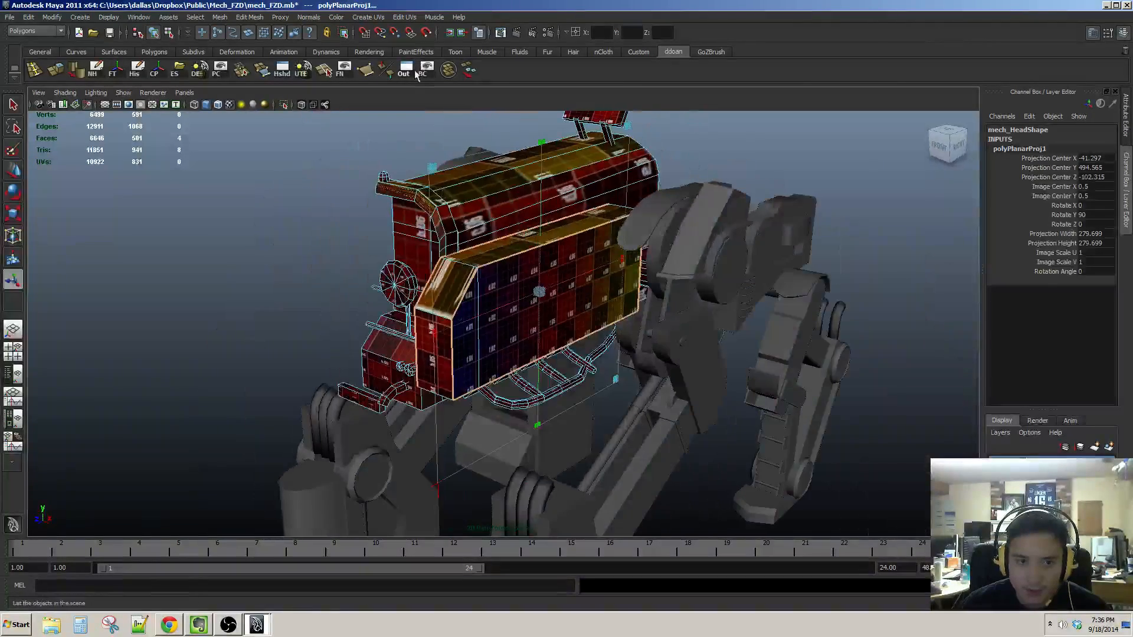
Step: Switch to the Persp/UV Texture Editor layout and dim the checker texture behind the UVs
{"action": "left_click", "coordinate": [184, 94]}
{"action": "mouse_move", "coordinate": [236, 188]}
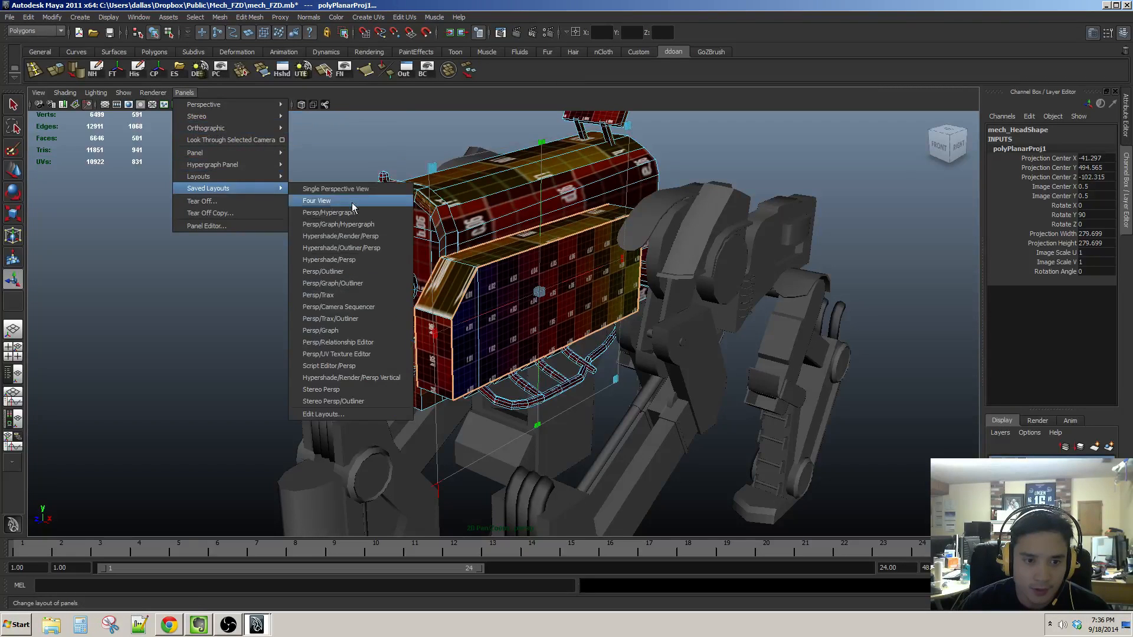
{"action": "left_click", "coordinate": [366, 354]}
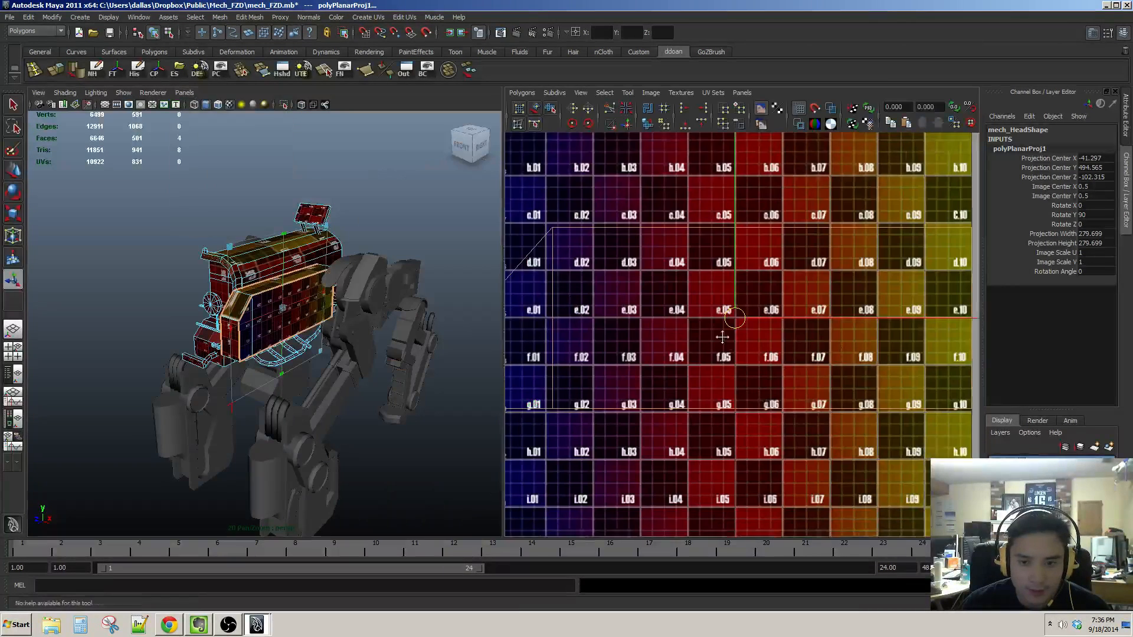
{"action": "scroll", "coordinate": [720, 329], "scroll_direction": "down", "scroll_amount": 3}
{"action": "left_click", "coordinate": [762, 126]}
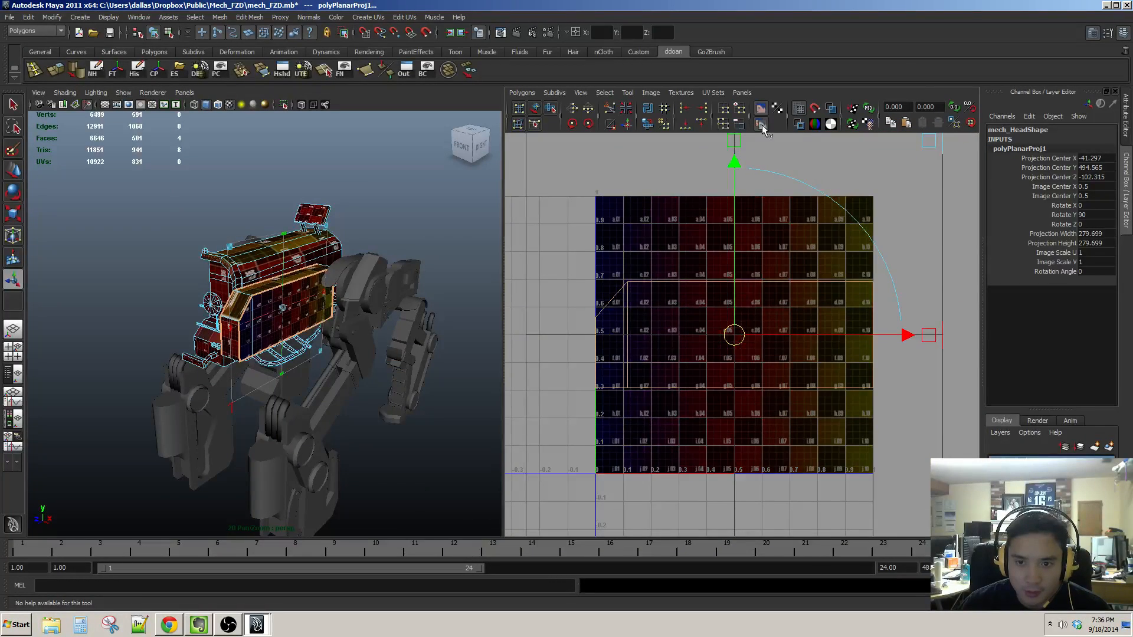
{"action": "scroll", "coordinate": [711, 302], "scroll_direction": "up", "scroll_amount": 3}
{"action": "middle_click_drag", "start_coordinate": [619, 294], "coordinate": [652, 294], "text": "alt"}
{"action": "middle_click_drag", "start_coordinate": [361, 293], "coordinate": [390, 268], "text": "alt"}
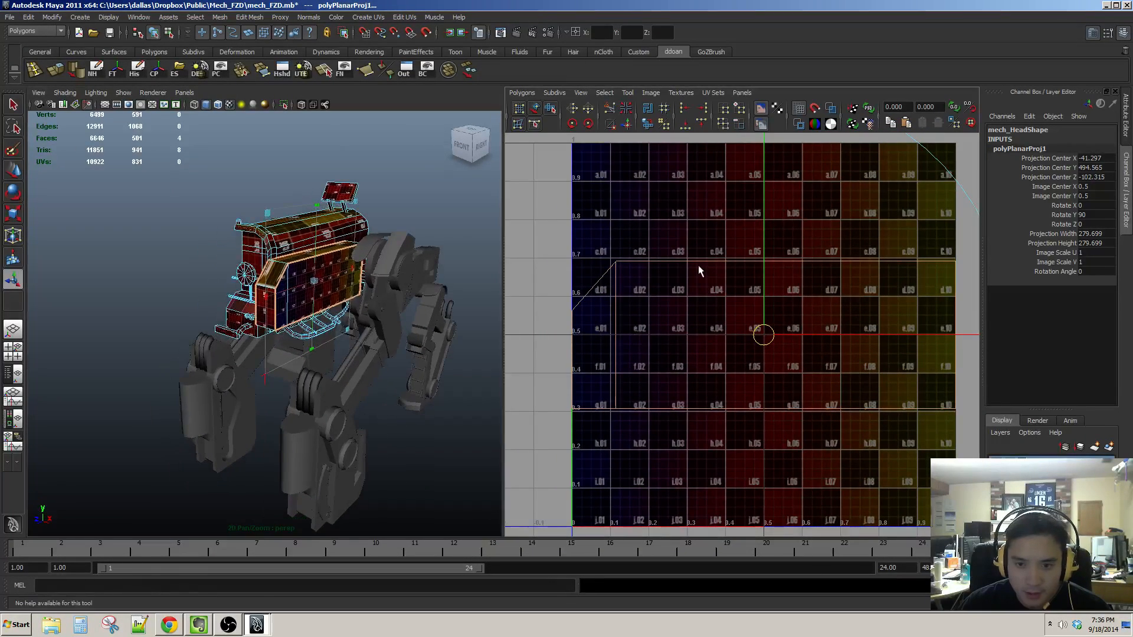
Step: Select the UVs of the newly projected side pod panels and move their shell into the empty tile left of the texture
{"action": "right_click_drag", "start_coordinate": [699, 265], "coordinate": [750, 270], "text": "ctrl"}
{"action": "scroll", "coordinate": [749, 289], "scroll_direction": "down", "scroll_amount": 3}
{"action": "middle_click_drag", "start_coordinate": [749, 293], "coordinate": [766, 279], "text": "alt"}
{"action": "key", "text": "w"}
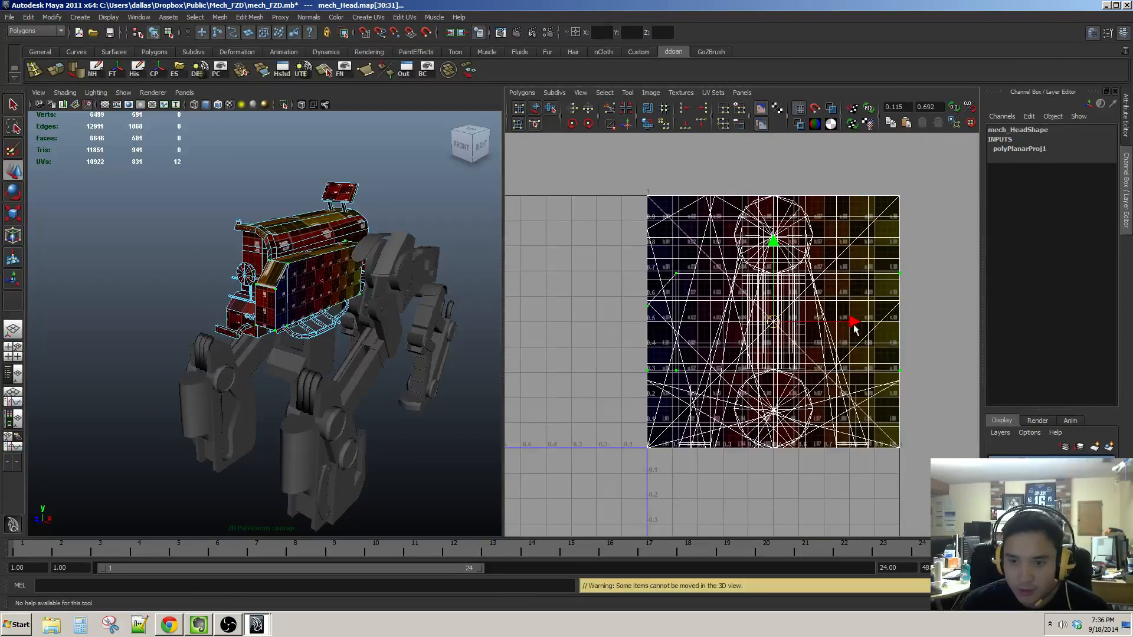
{"action": "left_click_drag", "start_coordinate": [854, 325], "coordinate": [582, 340]}
{"action": "middle_click_drag", "start_coordinate": [540, 341], "coordinate": [713, 331], "text": "alt"}
{"action": "scroll", "coordinate": [703, 326], "scroll_direction": "up", "scroll_amount": 2}
Step: Scale the side panel UV shell down to about half size and place it in the empty tile's upper-right corner
{"action": "left_click_drag", "start_coordinate": [356, 302], "coordinate": [350, 310], "text": "alt"}
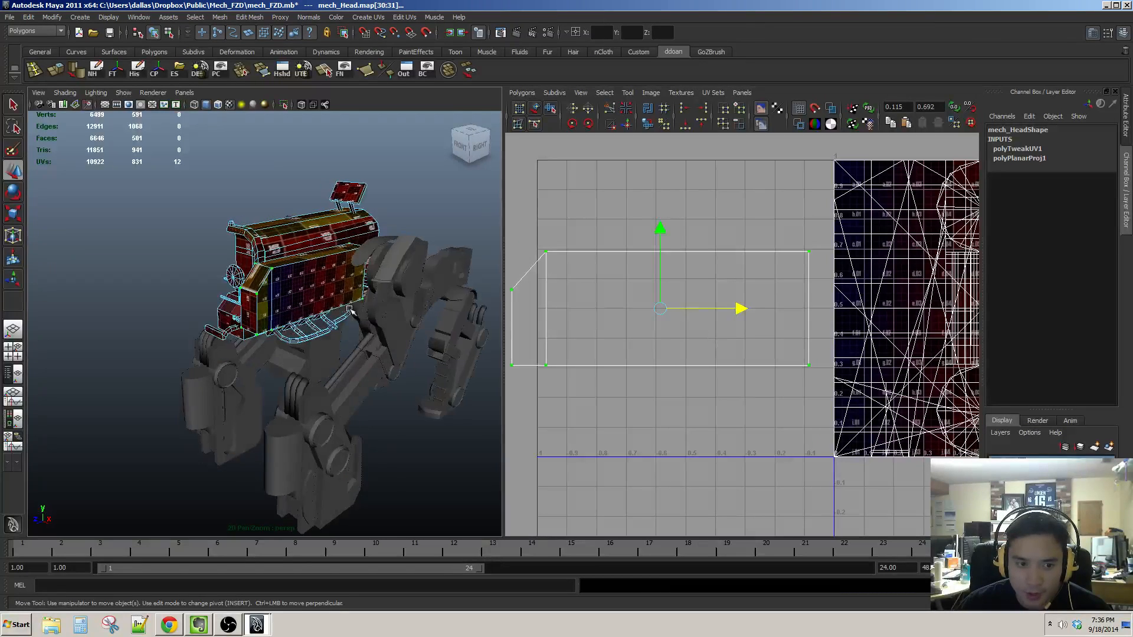
{"action": "scroll", "coordinate": [350, 310], "scroll_direction": "up", "scroll_amount": 2}
{"action": "key", "text": "r"}
{"action": "left_click_drag", "start_coordinate": [660, 308], "coordinate": [759, 186]}
{"action": "key", "text": "w"}
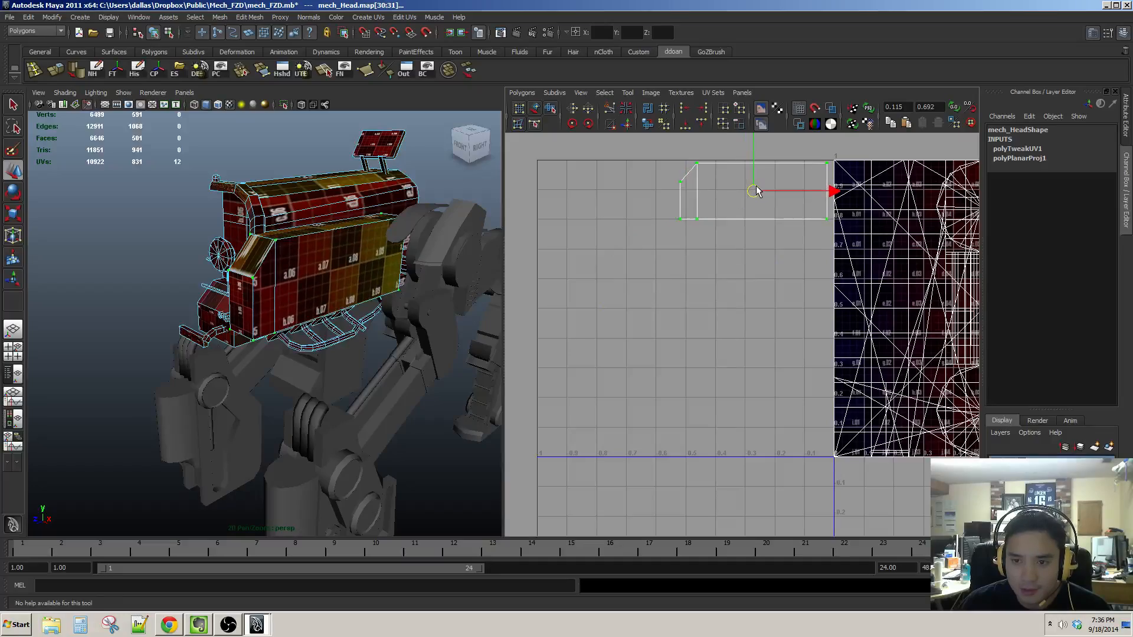
{"action": "middle_click_drag", "start_coordinate": [942, 249], "coordinate": [745, 252], "text": "alt"}
{"action": "right_click_drag", "start_coordinate": [745, 252], "coordinate": [694, 271], "text": "alt"}
{"action": "middle_click_drag", "start_coordinate": [634, 345], "coordinate": [848, 347], "text": "alt"}
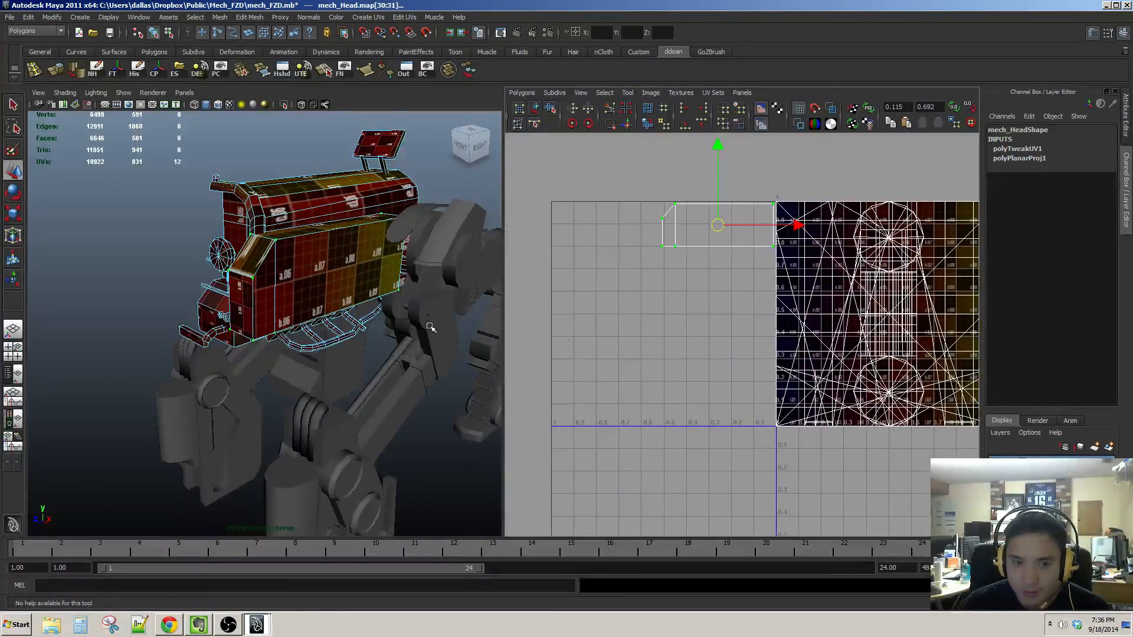
Step: Turn on the display of texture borders for mech_Head and view the side pod up close from the front
{"action": "right_click_drag", "start_coordinate": [354, 322], "coordinate": [392, 291], "text": "alt"}
{"action": "left_click_drag", "start_coordinate": [392, 291], "coordinate": [351, 328], "text": "alt"}
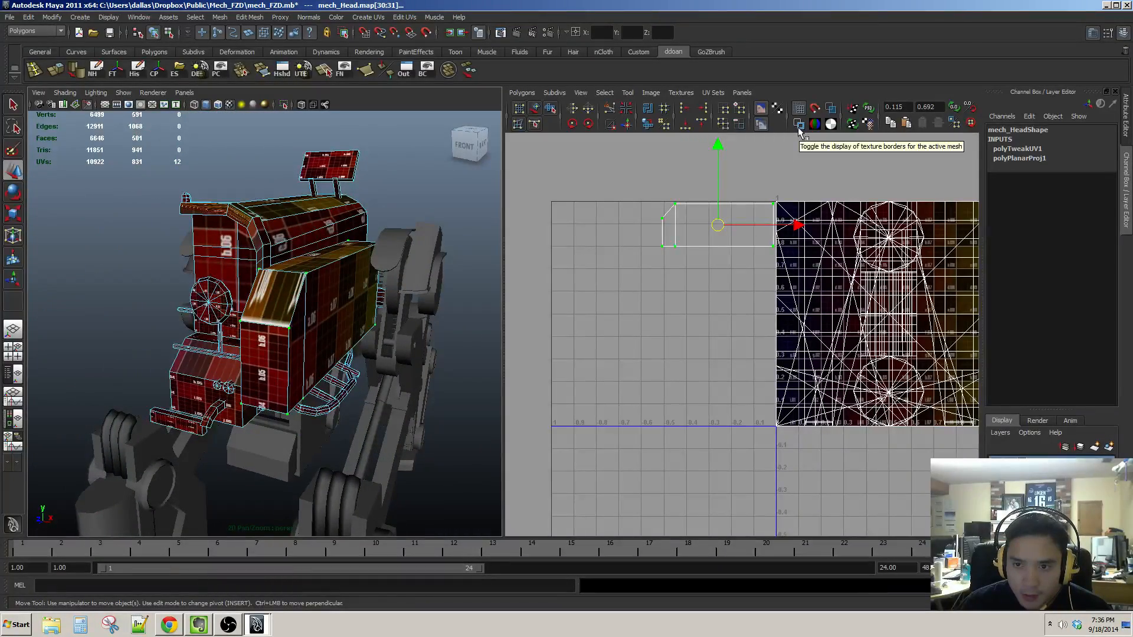
{"action": "scroll", "coordinate": [307, 283], "scroll_direction": "up", "scroll_amount": 3}
{"action": "left_click_drag", "start_coordinate": [307, 284], "coordinate": [391, 312], "text": "alt"}
Step: Open the mech concept art IMG_20140823_095912.jpg in Picasa Photo Viewer to study it, and return to Maya
{"action": "left_click", "coordinate": [56, 627]}
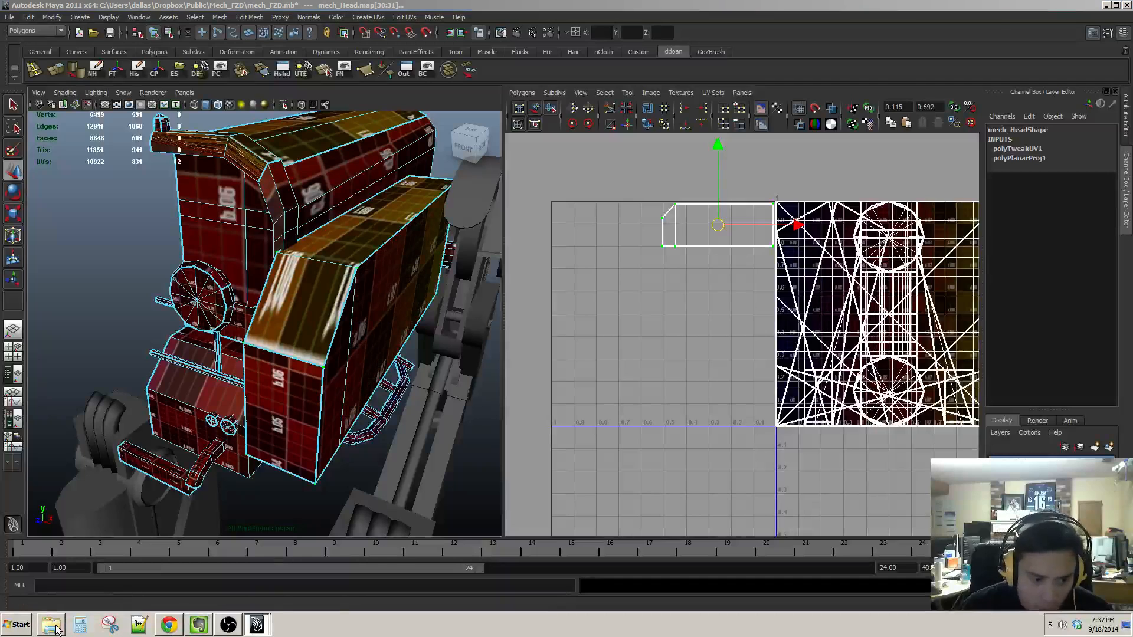
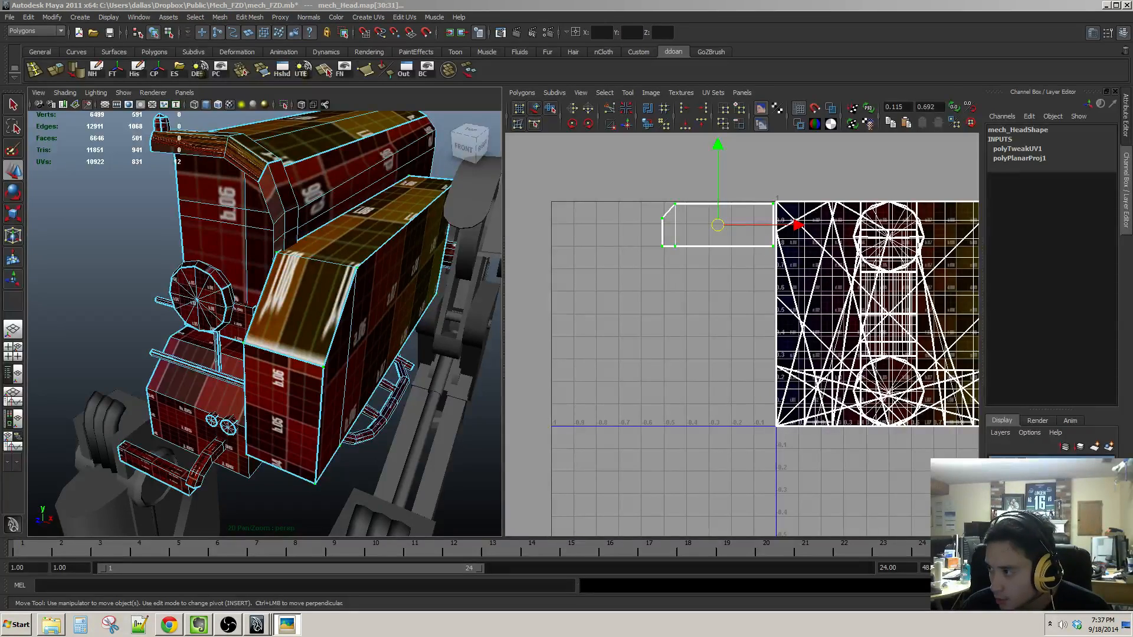
{"action": "key", "text": "alt+Tab"}
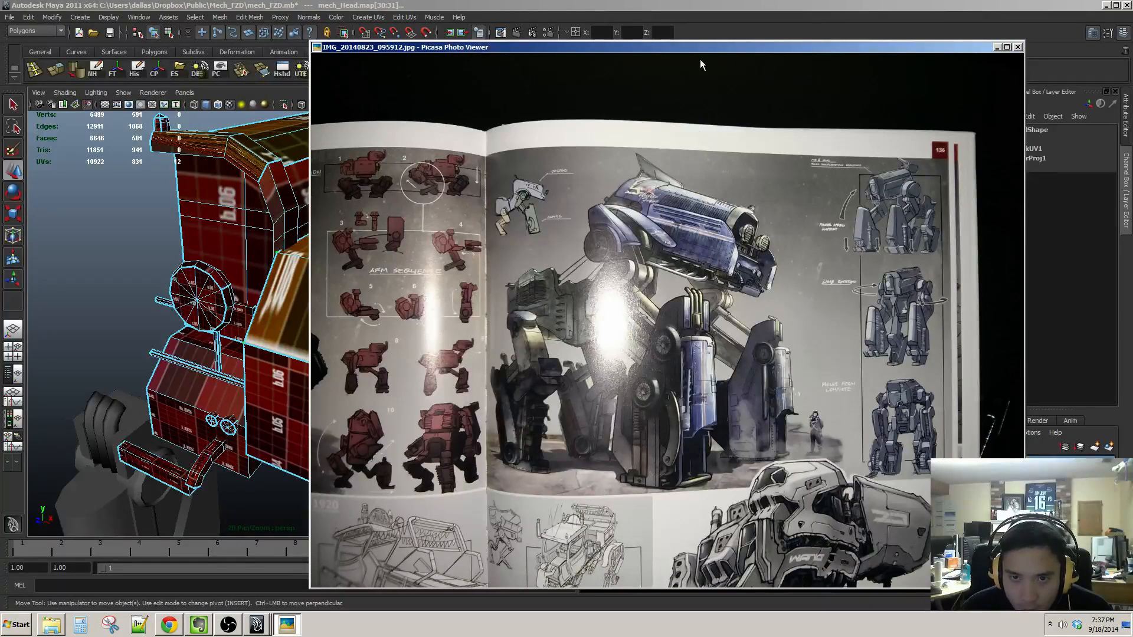
{"action": "key", "text": "alt+Tab"}
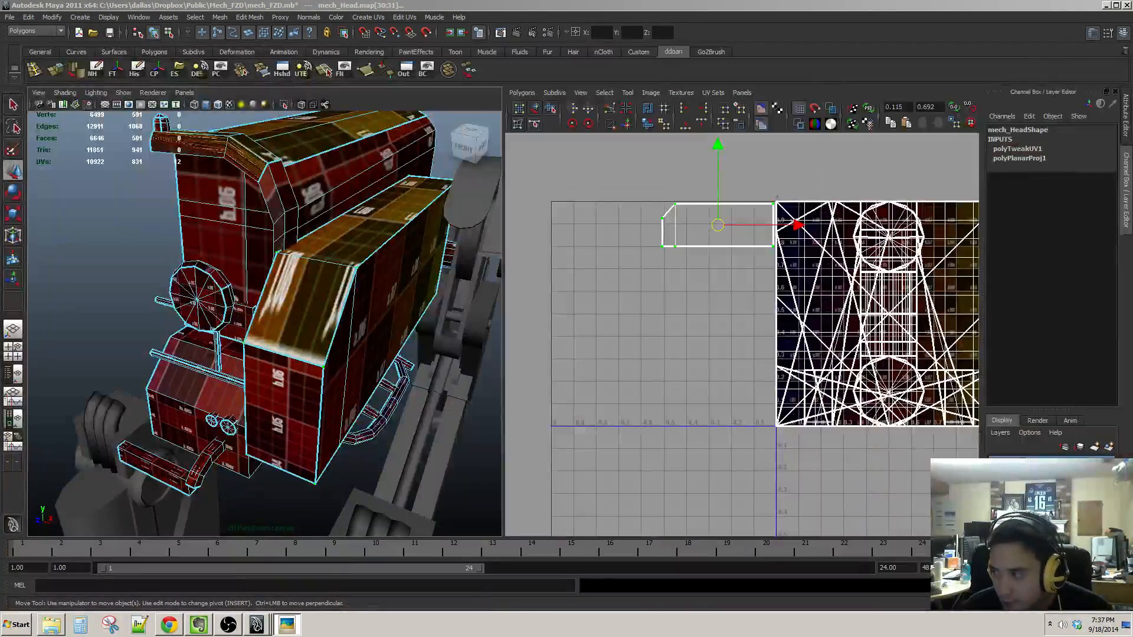
Step: Move and sew the UVs along the edge between the side pod's front face and the sloped face above it
{"action": "left_click_drag", "start_coordinate": [321, 253], "coordinate": [293, 279], "text": "alt"}
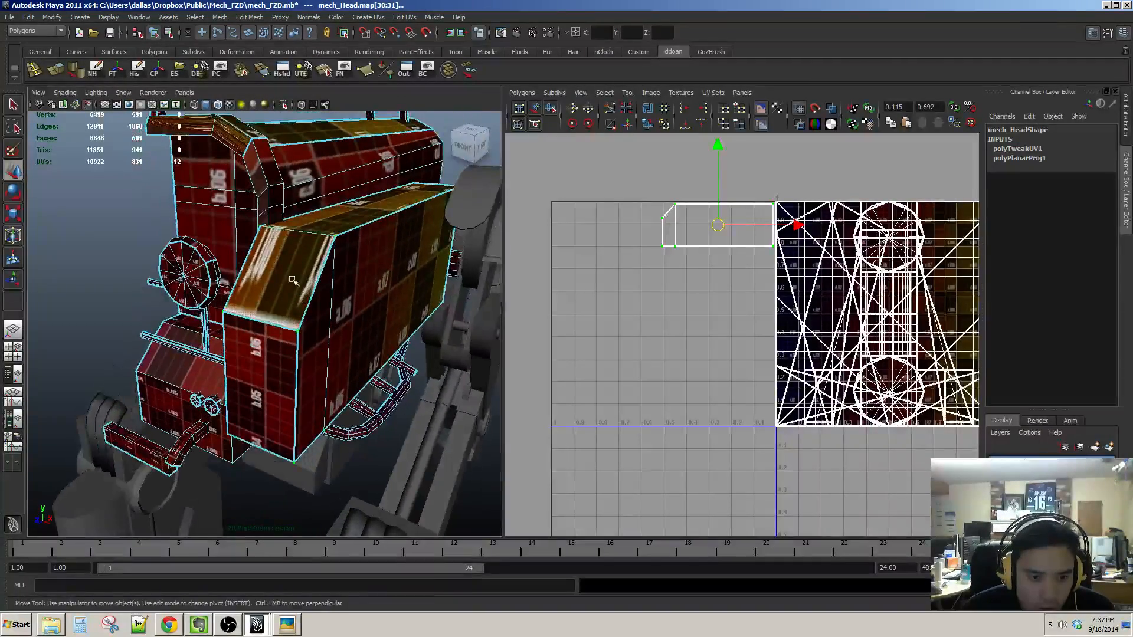
{"action": "left_click", "coordinate": [269, 326]}
{"action": "left_click_drag", "start_coordinate": [354, 336], "coordinate": [364, 341], "text": "alt"}
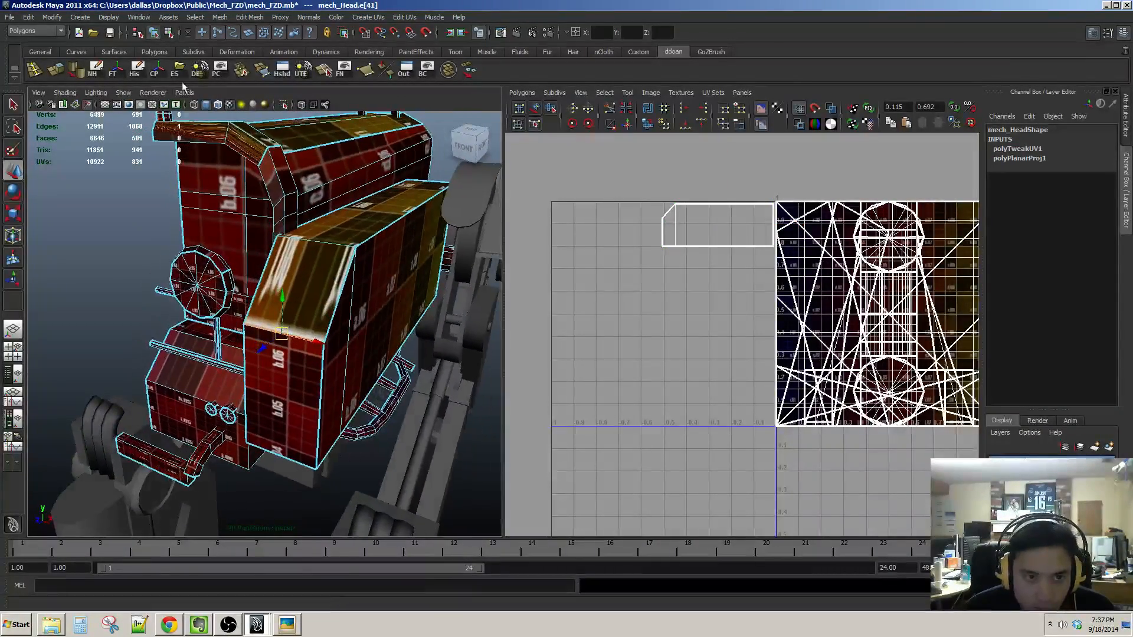
{"action": "left_click", "coordinate": [627, 125]}
{"action": "left_click_drag", "start_coordinate": [445, 398], "coordinate": [329, 224], "text": "alt"}
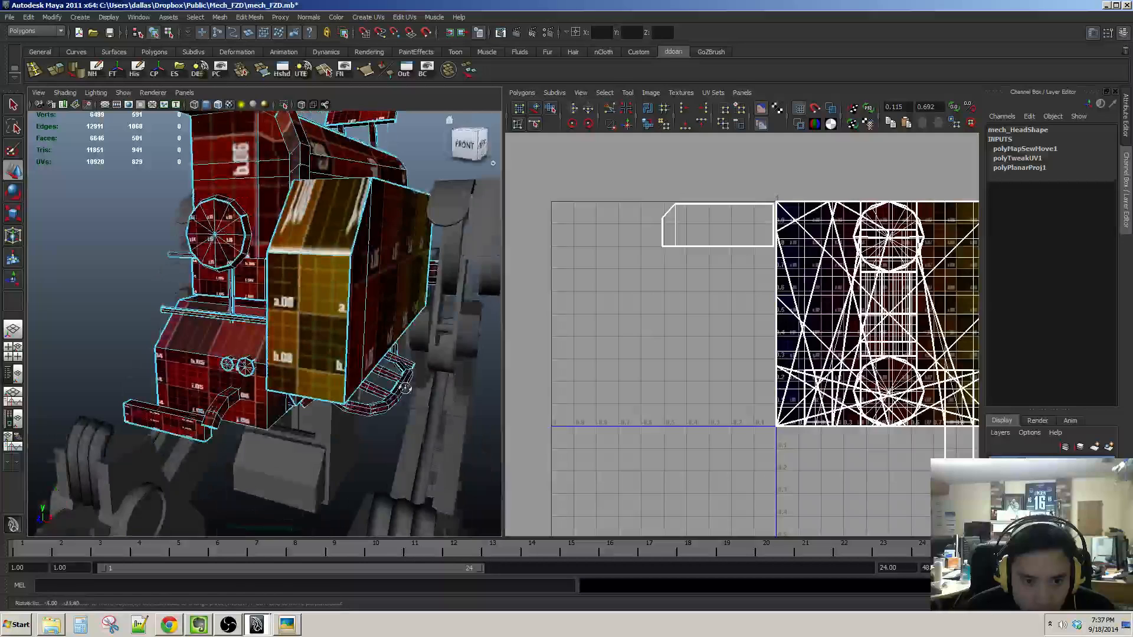
Step: Select the UV shell of the pod's front, sloped and top faces and move it into the empty tile below the side panel shell
{"action": "left_click", "coordinate": [329, 226]}
{"action": "scroll", "coordinate": [330, 227], "scroll_direction": "down", "scroll_amount": 3}
{"action": "scroll", "coordinate": [729, 380], "scroll_direction": "down", "scroll_amount": 3}
{"action": "middle_click_drag", "start_coordinate": [784, 382], "coordinate": [752, 400], "text": "alt"}
{"action": "scroll", "coordinate": [827, 419], "scroll_direction": "up", "scroll_amount": 2}
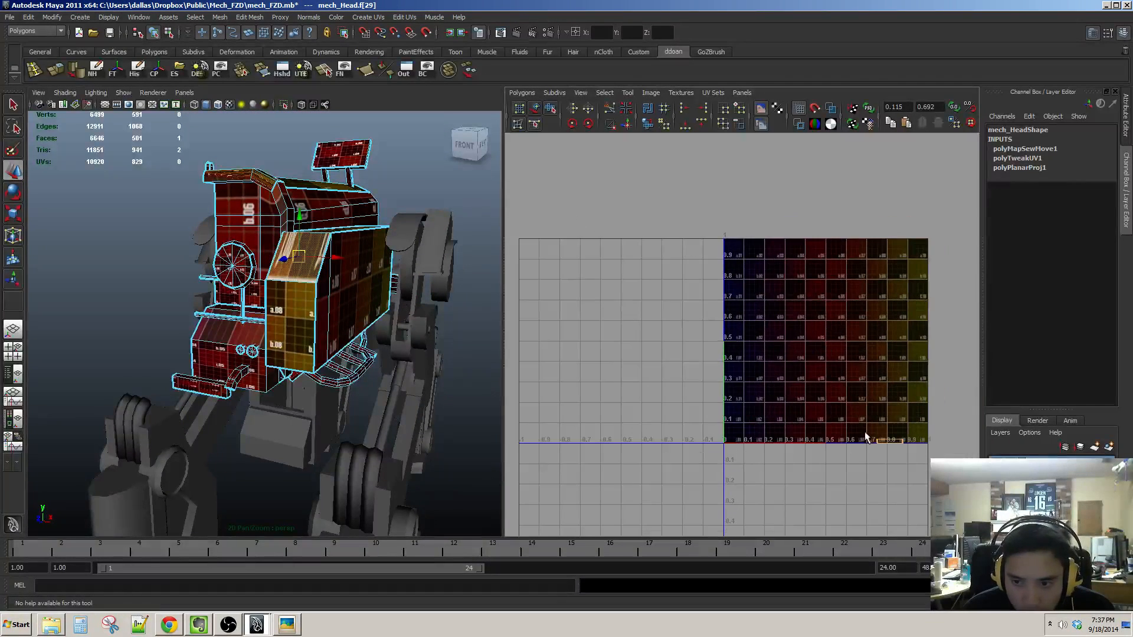
{"action": "key", "text": "g"}
{"action": "left_click_drag", "start_coordinate": [882, 432], "coordinate": [881, 444], "text": "alt"}
{"action": "key", "text": "ctrl+F12"}
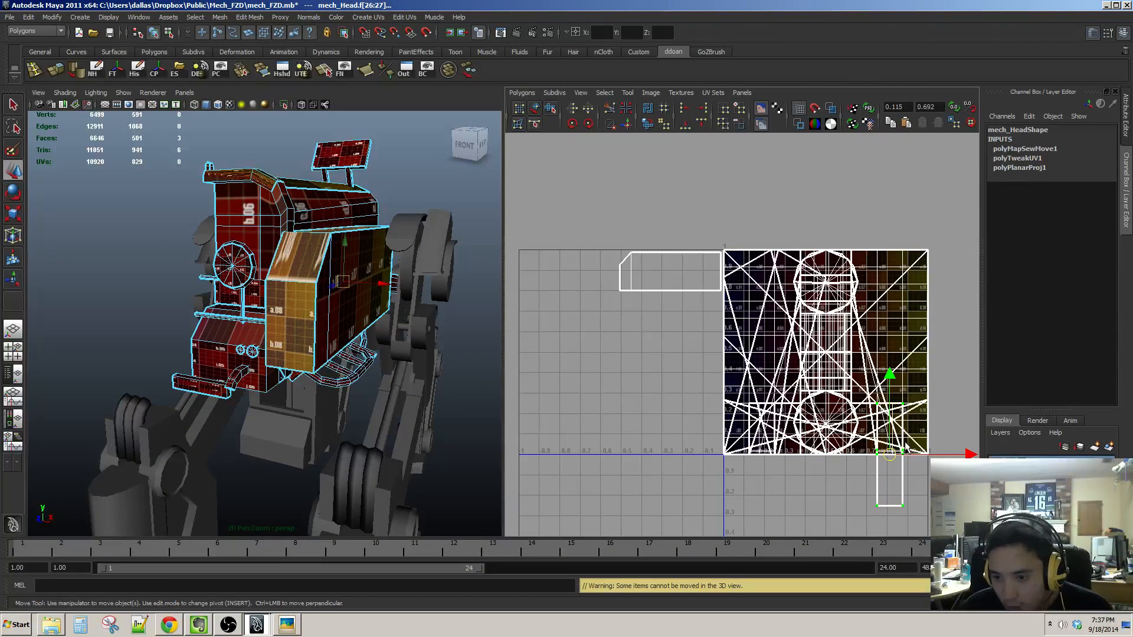
{"action": "key", "text": "w"}
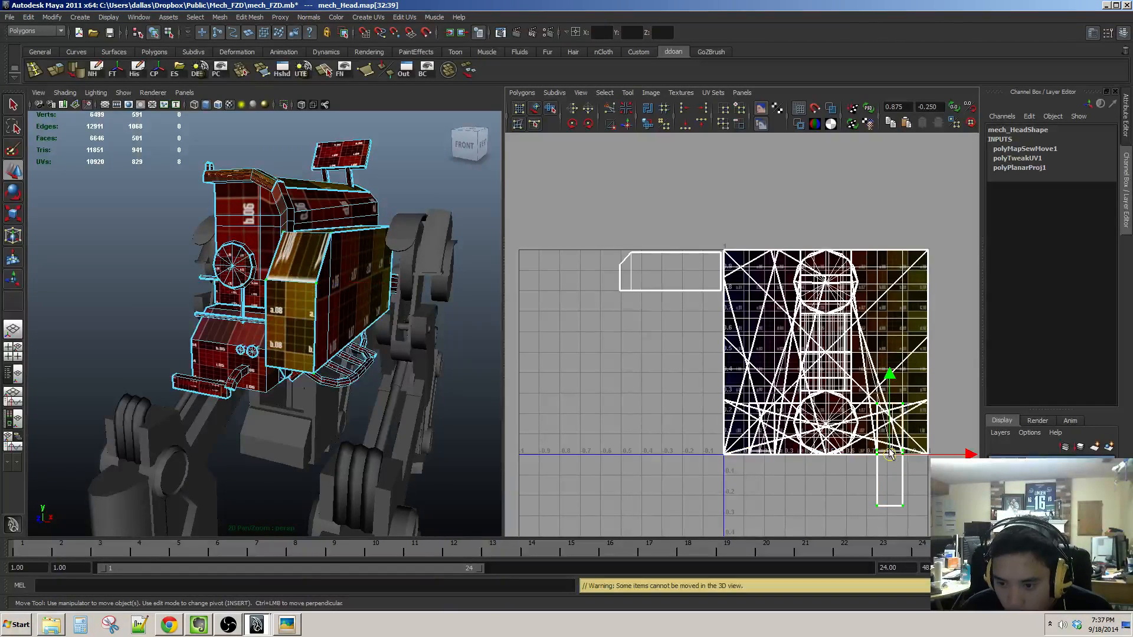
{"action": "left_click_drag", "start_coordinate": [893, 458], "coordinate": [602, 367]}
{"action": "right_click_drag", "start_coordinate": [602, 378], "coordinate": [678, 411], "text": "alt"}
{"action": "middle_click_drag", "start_coordinate": [614, 409], "coordinate": [707, 354], "text": "alt"}
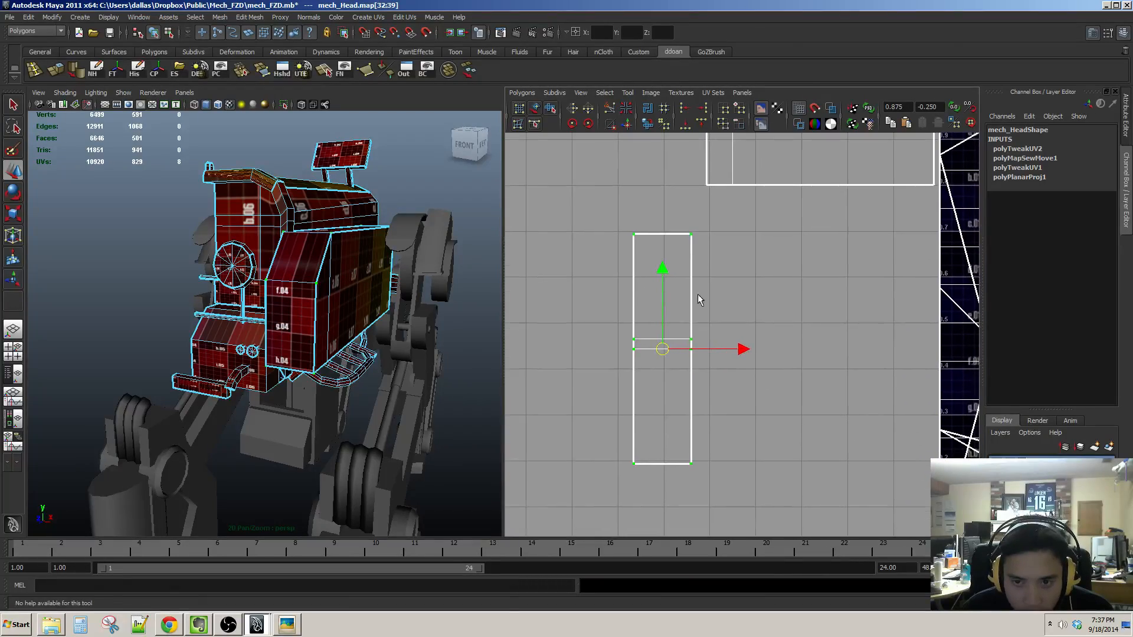
Step: Unfold the UVs of the front-and-top strip and check the checker pattern on the pod
{"action": "left_click", "coordinate": [648, 125]}
{"action": "right_click_drag", "start_coordinate": [679, 301], "coordinate": [636, 311], "text": "alt"}
{"action": "left_click_drag", "start_coordinate": [318, 293], "coordinate": [329, 324], "text": "alt"}
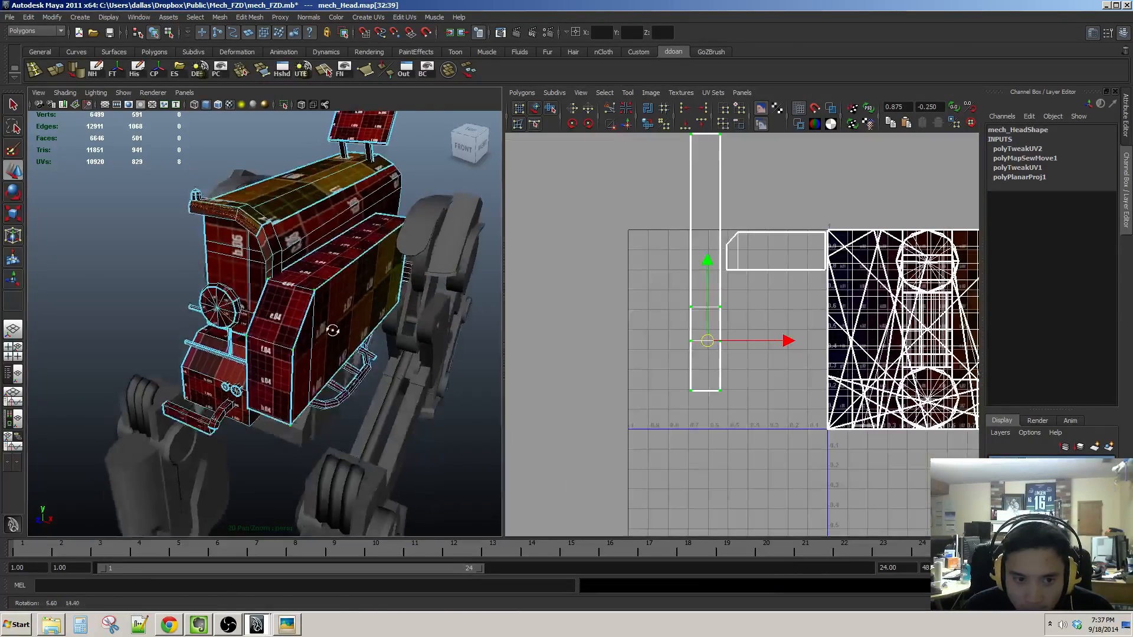
{"action": "right_click_drag", "start_coordinate": [329, 324], "coordinate": [338, 328], "text": "alt"}
{"action": "left_click_drag", "start_coordinate": [338, 328], "coordinate": [295, 330], "text": "alt"}
{"action": "middle_click_drag", "start_coordinate": [295, 331], "coordinate": [345, 422], "text": "alt"}
{"action": "right_click_drag", "start_coordinate": [346, 422], "coordinate": [284, 389], "text": "alt"}
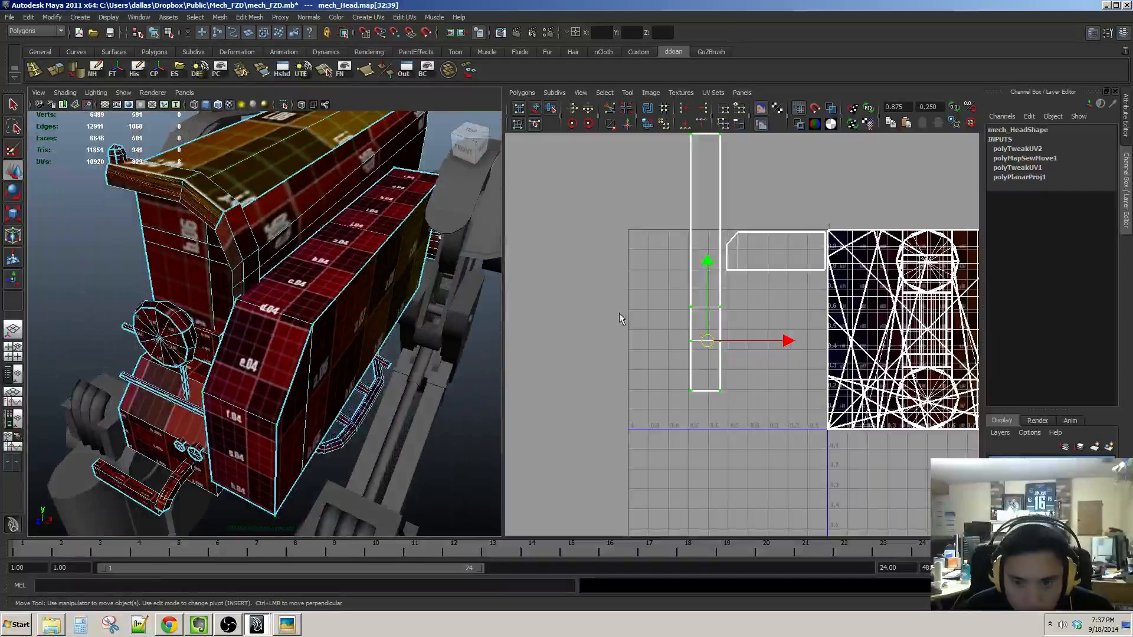
Step: Scale the unfolded front-and-top strip down uniformly, closer to the side panel's checker size
{"action": "key", "text": "r"}
{"action": "left_click_drag", "start_coordinate": [714, 270], "coordinate": [691, 273]}
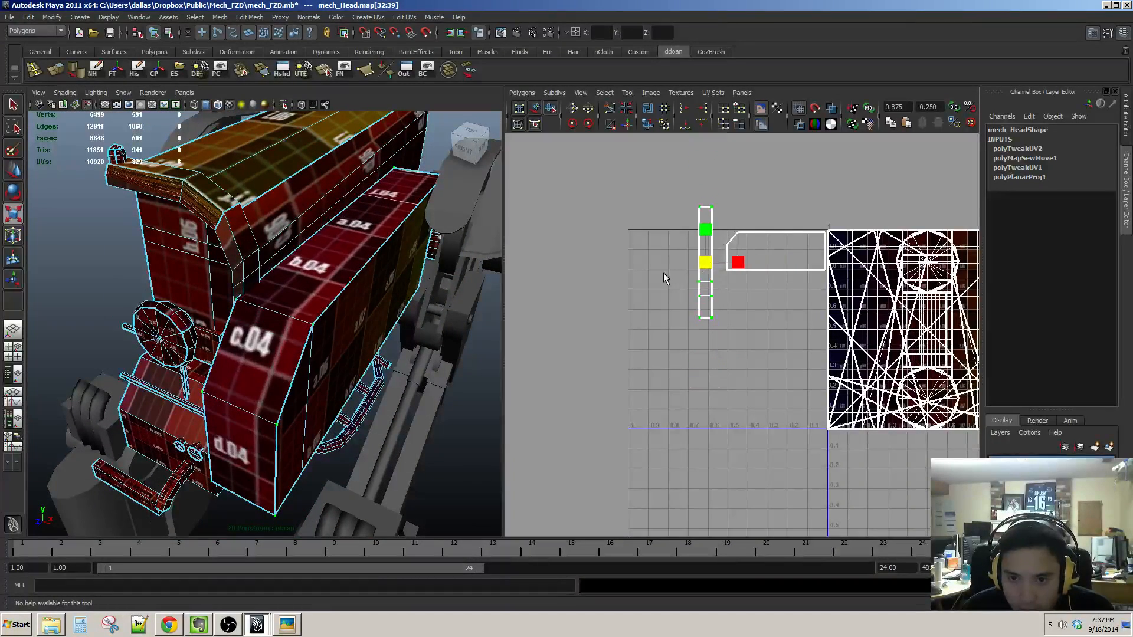
{"action": "key", "text": "w"}
{"action": "right_click_drag", "start_coordinate": [709, 307], "coordinate": [729, 335], "text": "alt"}
{"action": "middle_click_drag", "start_coordinate": [729, 335], "coordinate": [734, 316], "text": "alt"}
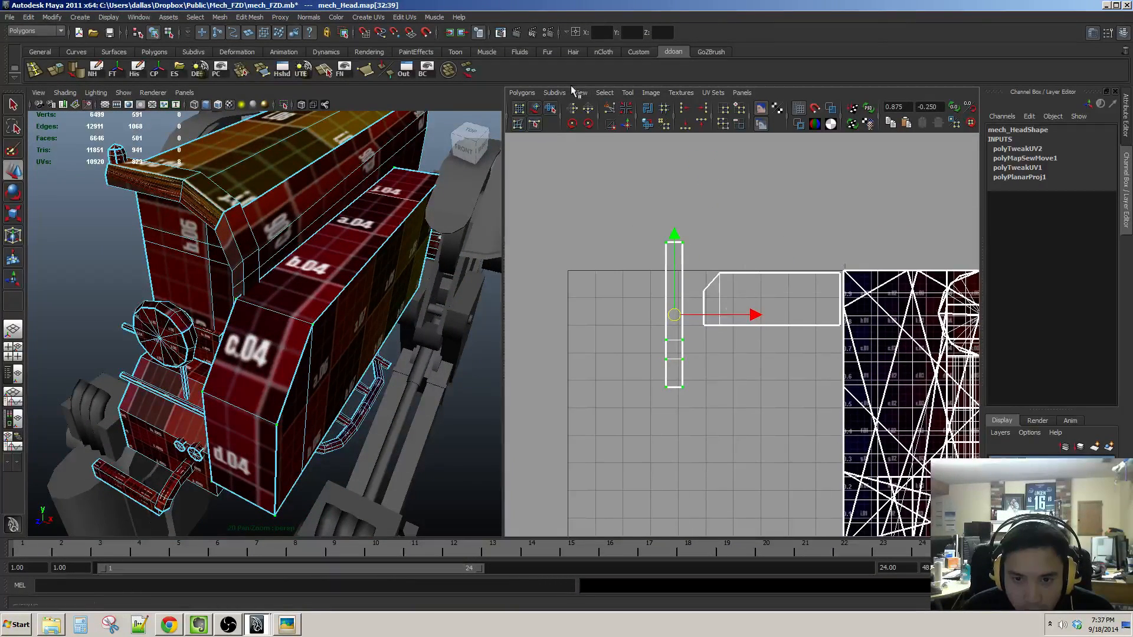
Step: Rotate the front-and-top strip counterclockwise to horizontal, shrink it slightly and place it directly beneath the side panel shell
{"action": "left_click", "coordinate": [570, 125]}
{"action": "left_click_drag", "start_coordinate": [674, 317], "coordinate": [766, 342]}
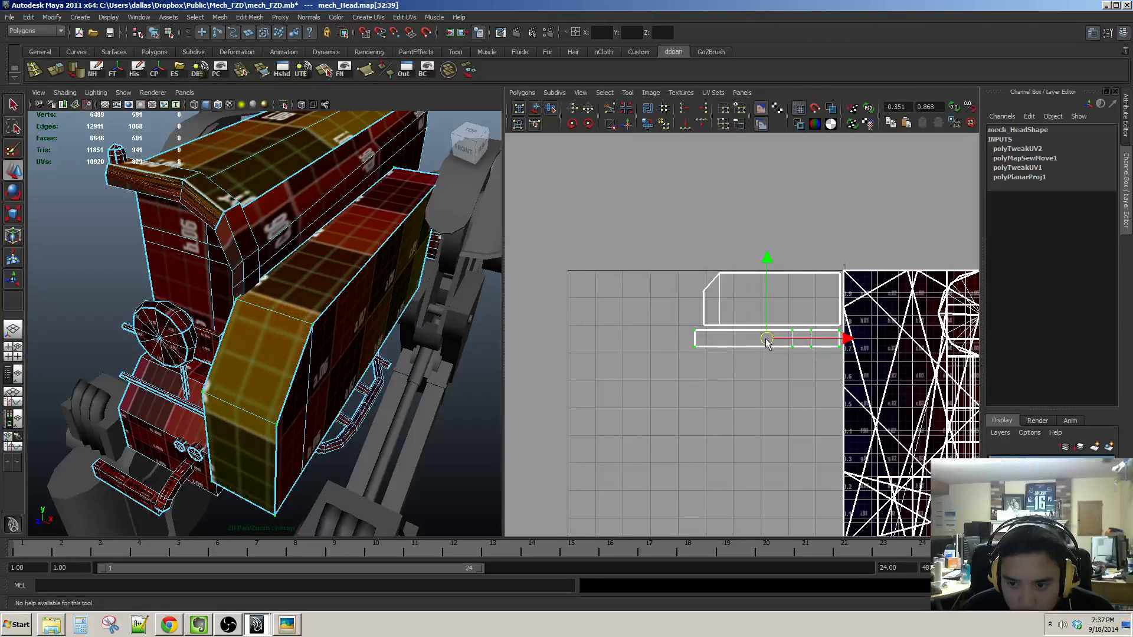
{"action": "scroll", "coordinate": [768, 342], "scroll_direction": "up", "scroll_amount": 3}
{"action": "middle_click_drag", "start_coordinate": [770, 342], "coordinate": [744, 340], "text": "alt"}
{"action": "key", "text": "r"}
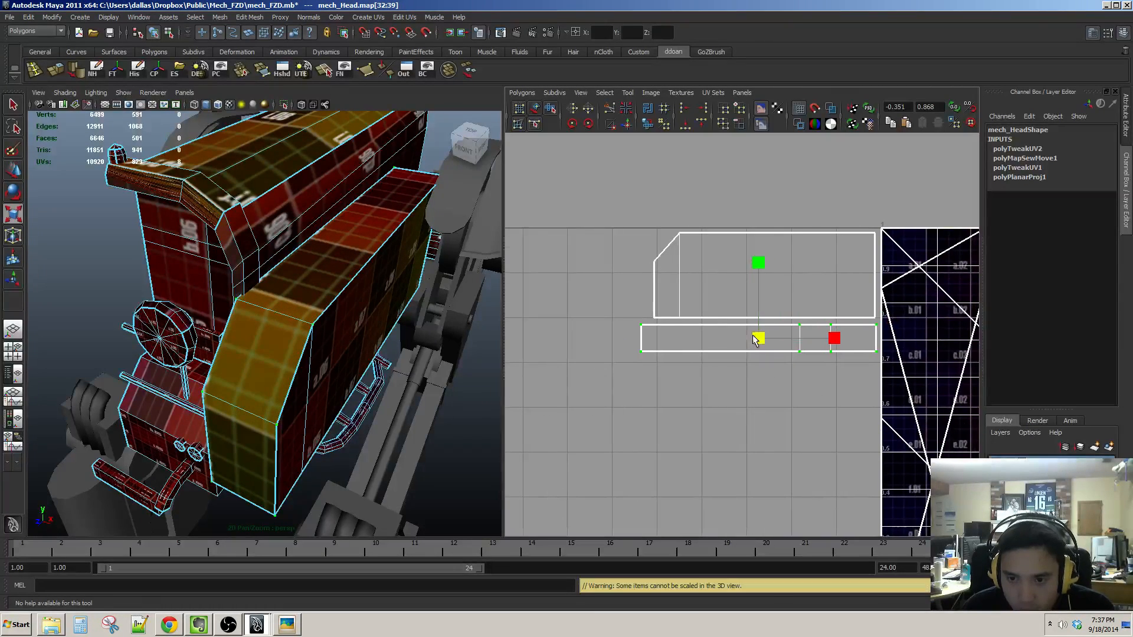
{"action": "left_click_drag", "start_coordinate": [761, 343], "coordinate": [775, 336]}
{"action": "key", "text": "w"}
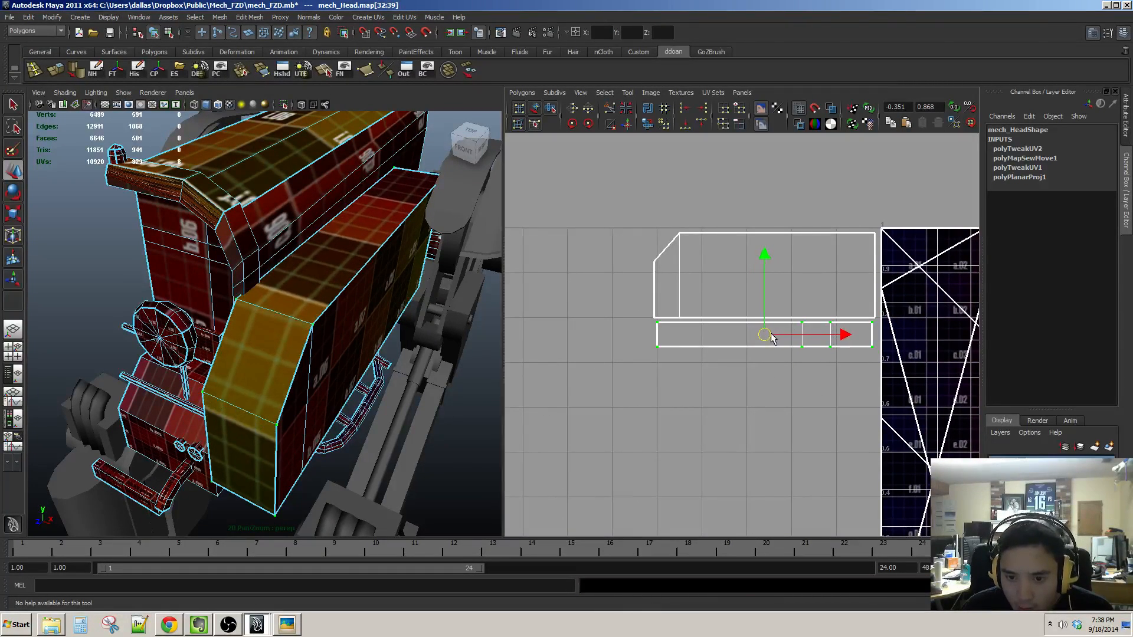
Step: Move and sew the UVs along the lower edge of the side pod's rear face, joining it to the underside
{"action": "left_click_drag", "start_coordinate": [380, 337], "coordinate": [253, 352], "text": "alt"}
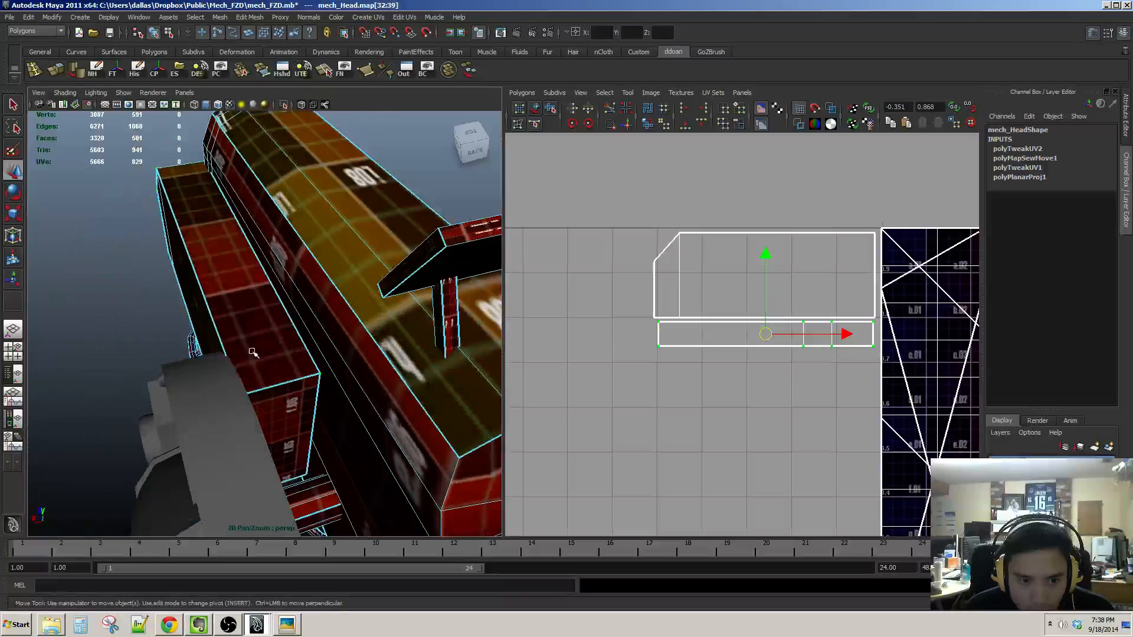
{"action": "left_click", "coordinate": [285, 387]}
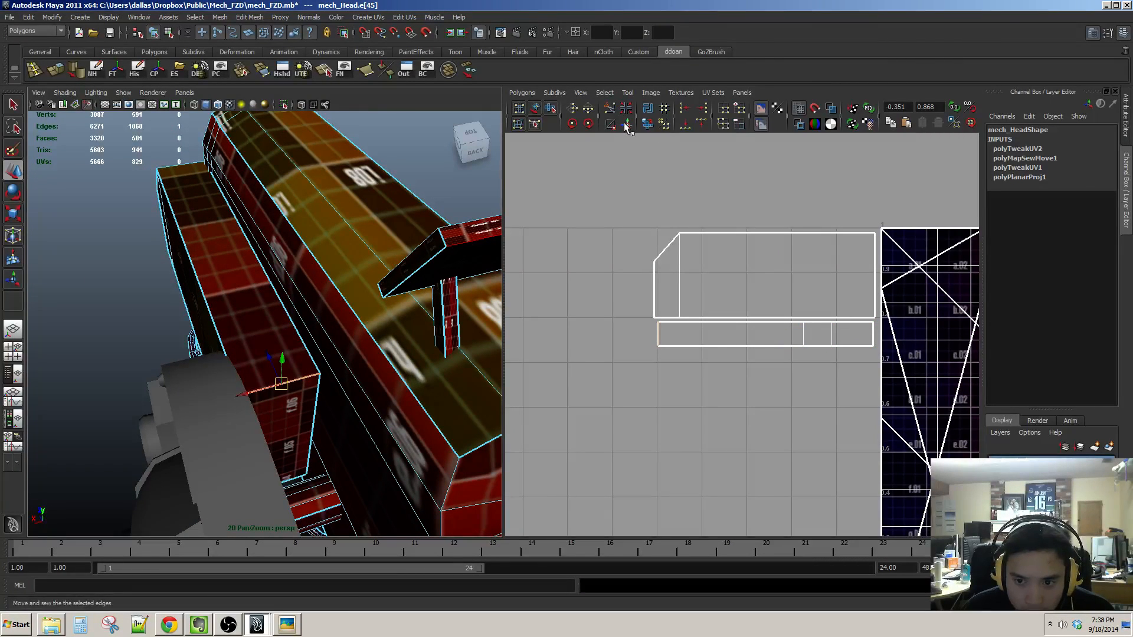
{"action": "left_click_drag", "start_coordinate": [308, 322], "coordinate": [263, 377], "text": "alt"}
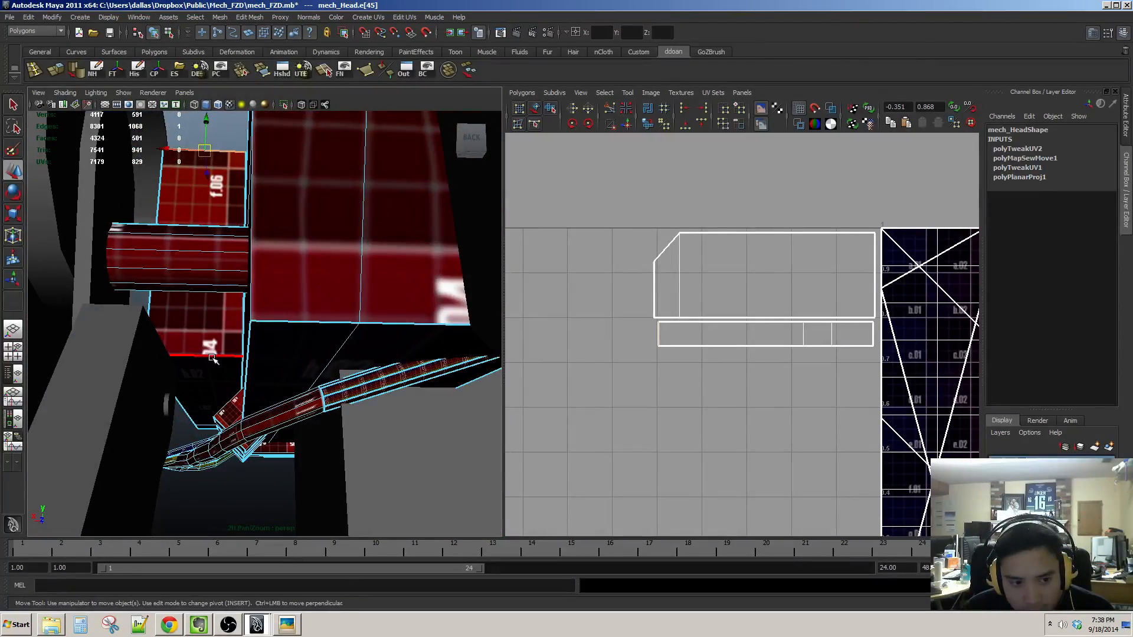
{"action": "left_click_drag", "start_coordinate": [236, 334], "coordinate": [233, 297], "text": "alt"}
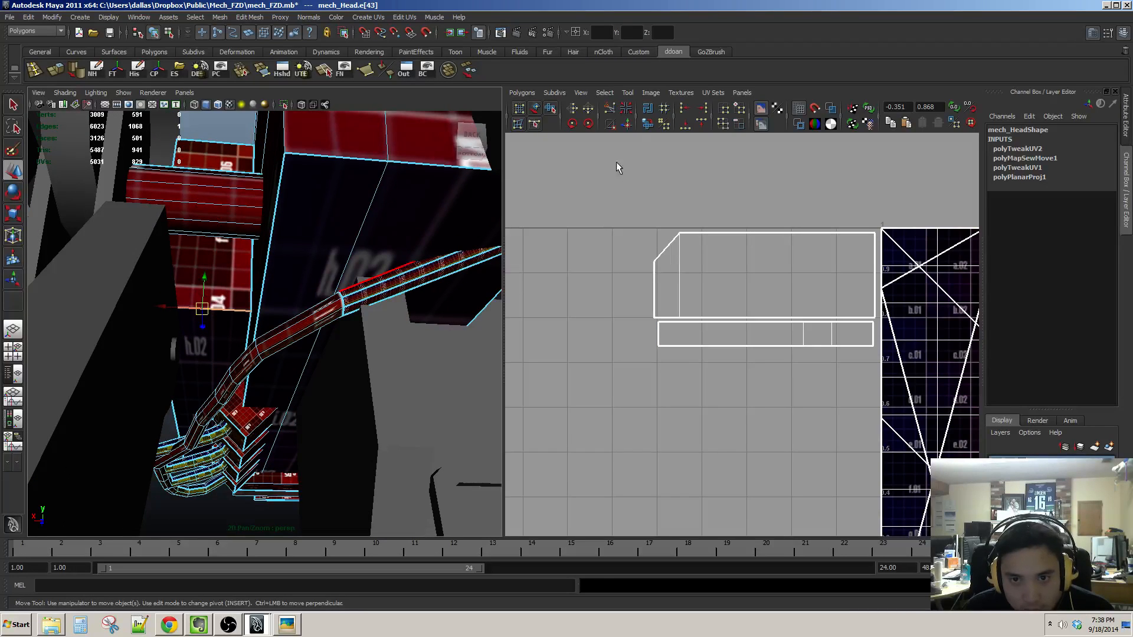
{"action": "left_click", "coordinate": [630, 123]}
Step: Select the UVs of the sewn rear-and-underside shell and move them into the empty tile beside the texture
{"action": "key", "text": "ctrl+F11"}
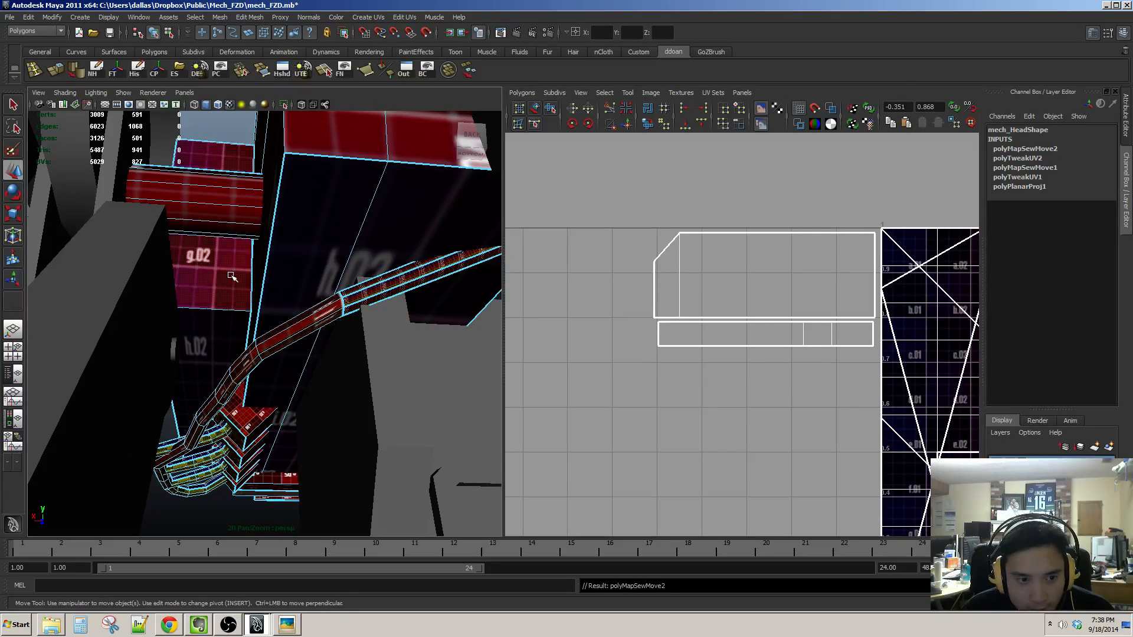
{"action": "scroll", "coordinate": [823, 378], "scroll_direction": "down", "scroll_amount": 2}
{"action": "key", "text": "ctrl+F12"}
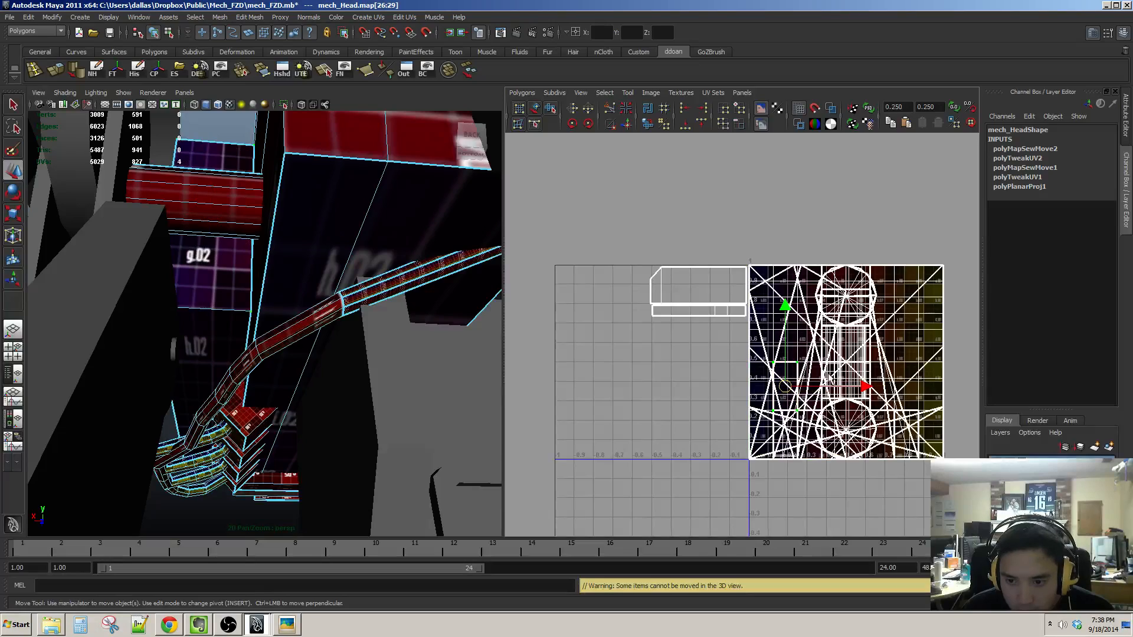
{"action": "middle_click_drag", "start_coordinate": [799, 394], "coordinate": [714, 332]}
{"action": "scroll", "coordinate": [680, 363], "scroll_direction": "up", "scroll_amount": 2}
Step: Unfold the rear-and-underside shell and scale the resulting strip down uniformly
{"action": "left_click", "coordinate": [648, 124]}
{"action": "scroll", "coordinate": [752, 159], "scroll_direction": "down", "scroll_amount": 2}
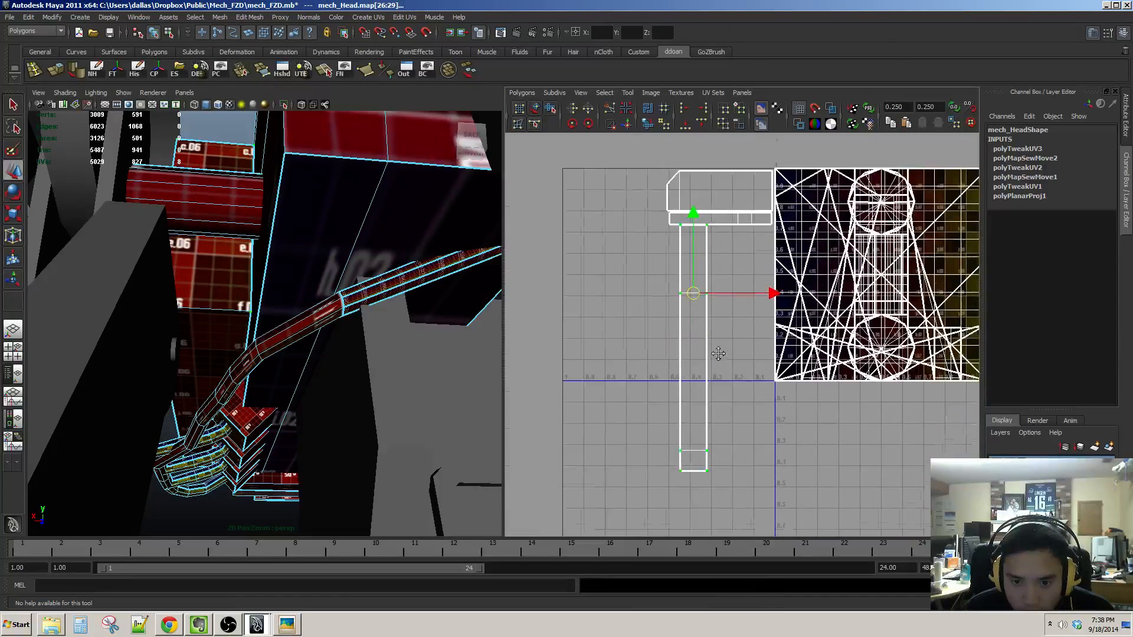
{"action": "left_click_drag", "start_coordinate": [331, 283], "coordinate": [466, 294], "text": "alt"}
{"action": "key", "text": "r"}
{"action": "left_click_drag", "start_coordinate": [705, 320], "coordinate": [671, 323]}
{"action": "key", "text": "w"}
{"action": "scroll", "coordinate": [686, 328], "scroll_direction": "up", "scroll_amount": 6}
{"action": "scroll", "coordinate": [749, 316], "scroll_direction": "down", "scroll_amount": 2}
{"action": "middle_click_drag", "start_coordinate": [667, 236], "coordinate": [703, 332], "text": "alt"}
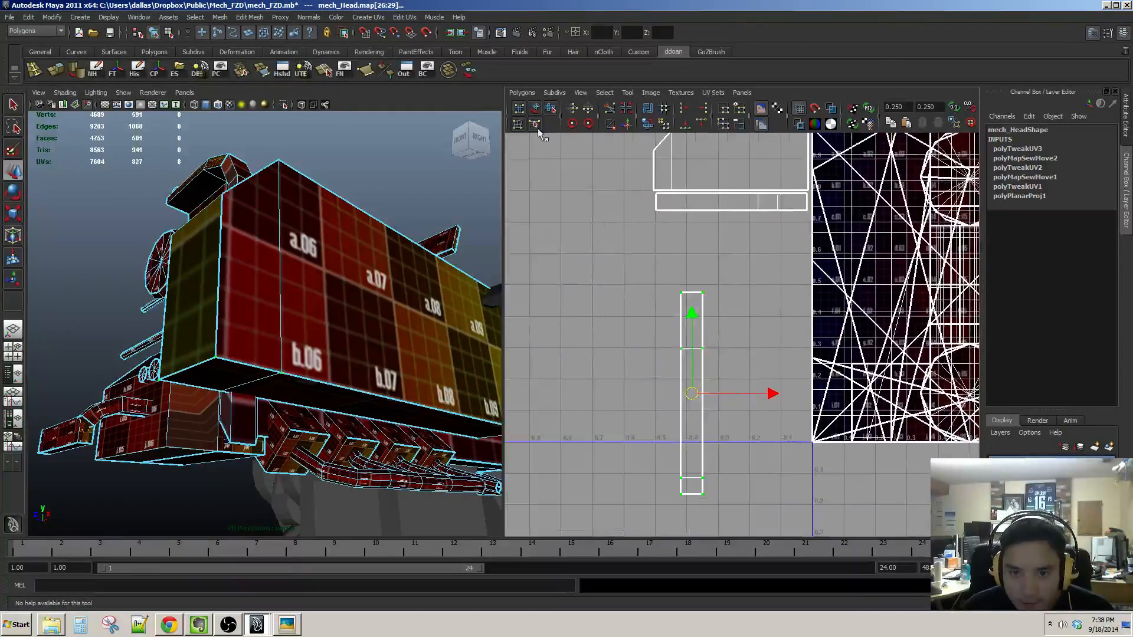
Step: Rotate the rear-and-underside strip clockwise to horizontal, scale it down and place it directly beneath the front-and-top strip
{"action": "left_click", "coordinate": [585, 129]}
{"action": "left_click_drag", "start_coordinate": [695, 387], "coordinate": [694, 245]}
{"action": "scroll", "coordinate": [729, 273], "scroll_direction": "up", "scroll_amount": 3}
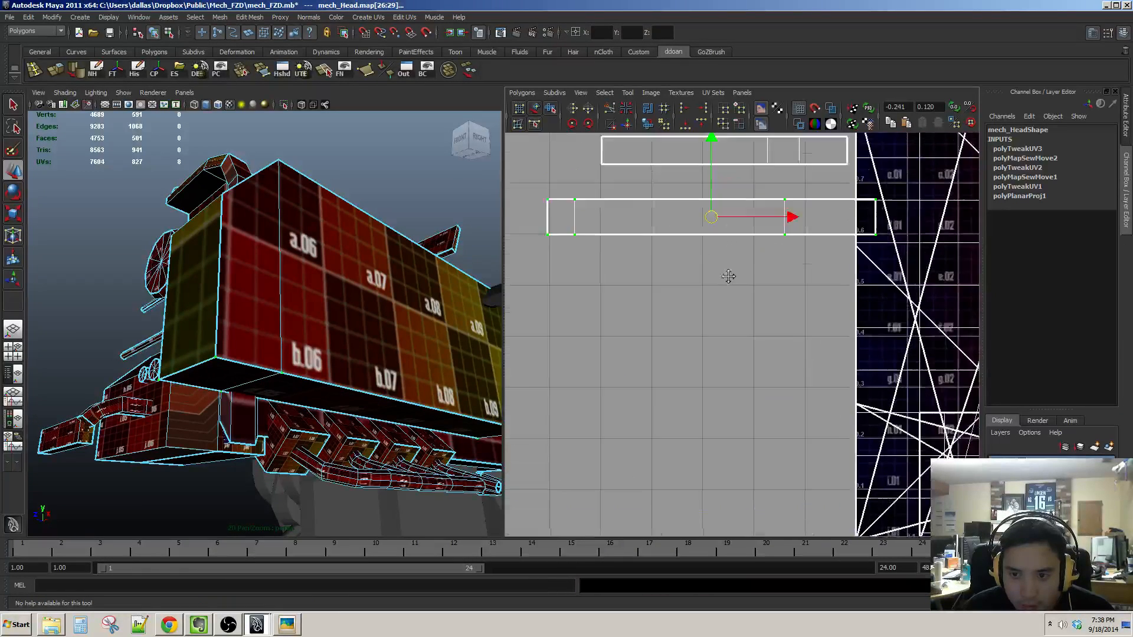
{"action": "middle_click_drag", "start_coordinate": [729, 273], "coordinate": [727, 371], "text": "alt"}
{"action": "key", "text": "r"}
{"action": "left_click_drag", "start_coordinate": [706, 324], "coordinate": [729, 288]}
{"action": "key", "text": "w"}
{"action": "key", "text": "r"}
{"action": "key", "text": "w"}
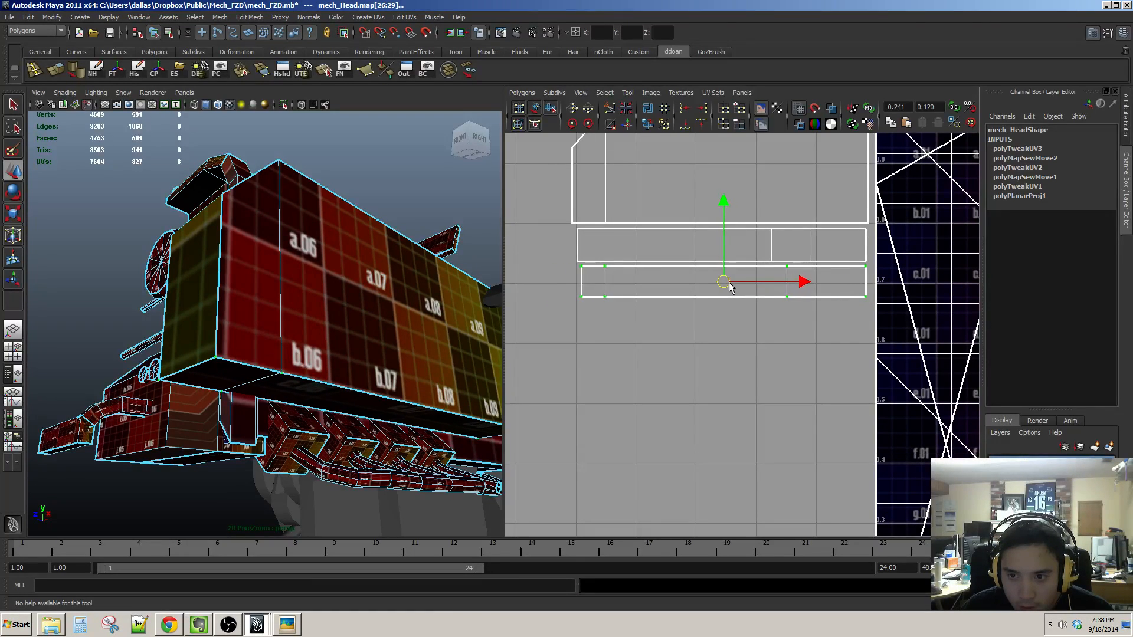
Step: Select the UVs of both narrow strips and nudge them up to sit just beneath the side pod's large face shell
{"action": "middle_click_drag", "start_coordinate": [780, 254], "coordinate": [719, 308], "text": "alt"}
{"action": "right_click_drag", "start_coordinate": [718, 308], "coordinate": [785, 330], "text": "alt"}
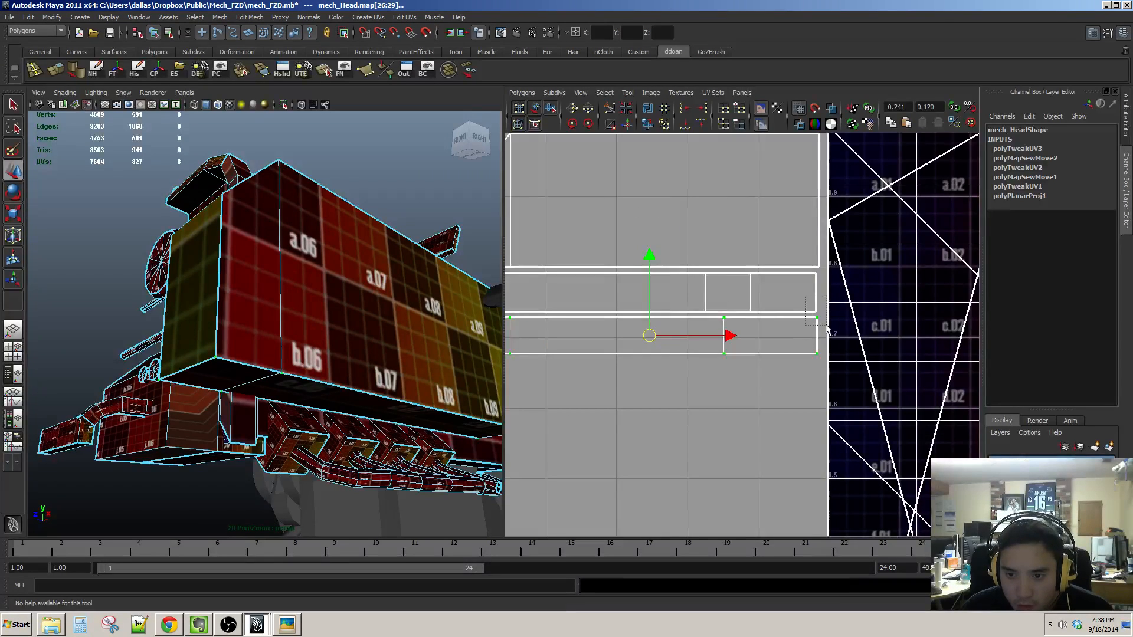
{"action": "left_click_drag", "start_coordinate": [804, 275], "coordinate": [699, 319]}
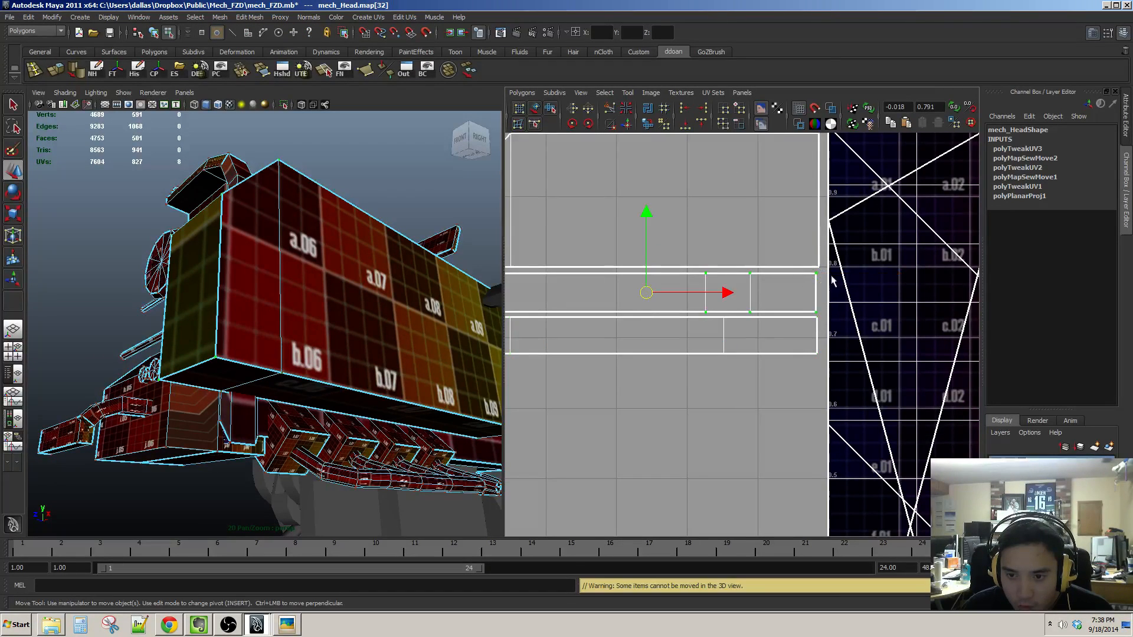
{"action": "middle_click_drag", "start_coordinate": [743, 298], "coordinate": [728, 303], "text": "alt"}
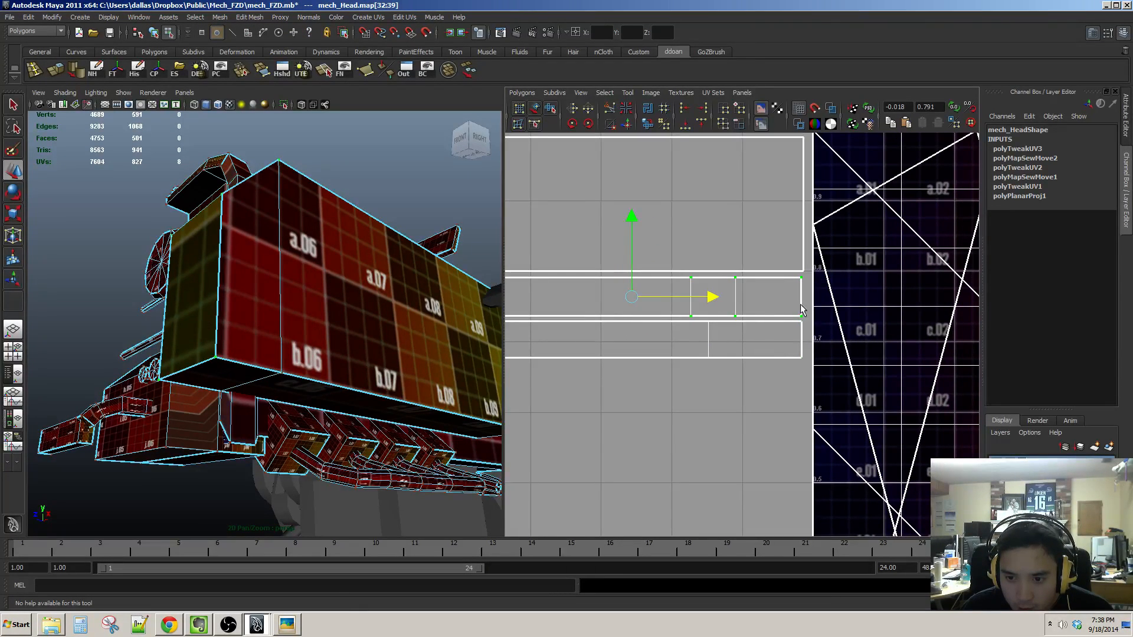
{"action": "left_click_drag", "start_coordinate": [791, 328], "coordinate": [809, 291]}
{"action": "right_click_drag", "start_coordinate": [803, 309], "coordinate": [812, 325], "text": "ctrl"}
{"action": "middle_click_drag", "start_coordinate": [813, 327], "coordinate": [781, 342], "text": "alt"}
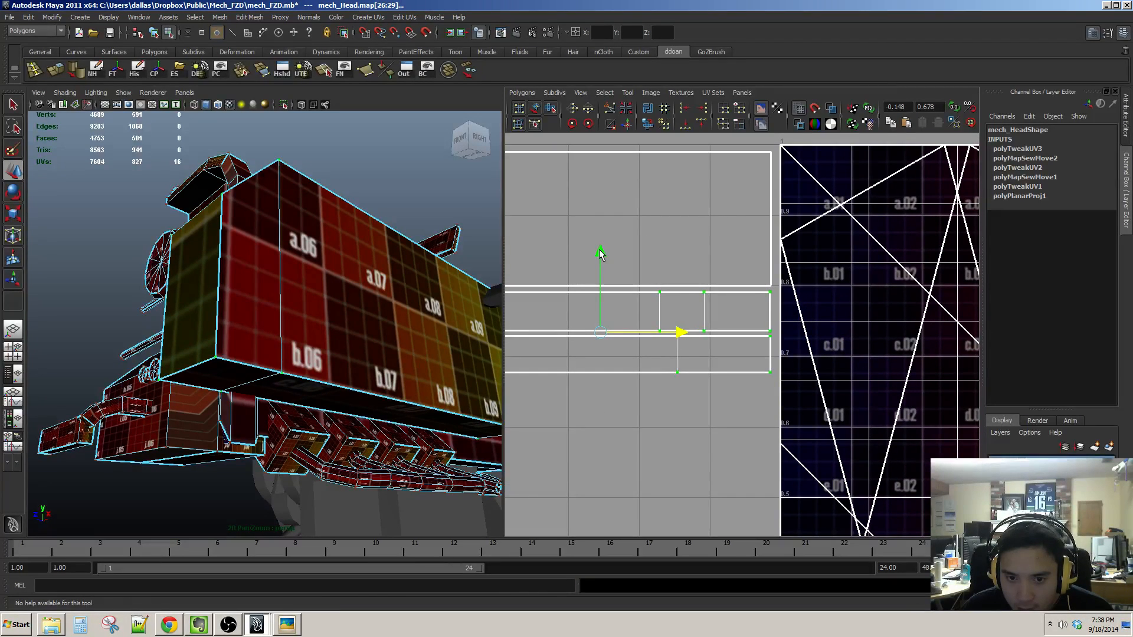
{"action": "left_click_drag", "start_coordinate": [599, 254], "coordinate": [600, 252]}
{"action": "scroll", "coordinate": [666, 350], "scroll_direction": "down", "scroll_amount": 3}
{"action": "middle_click_drag", "start_coordinate": [666, 350], "coordinate": [737, 337], "text": "alt"}
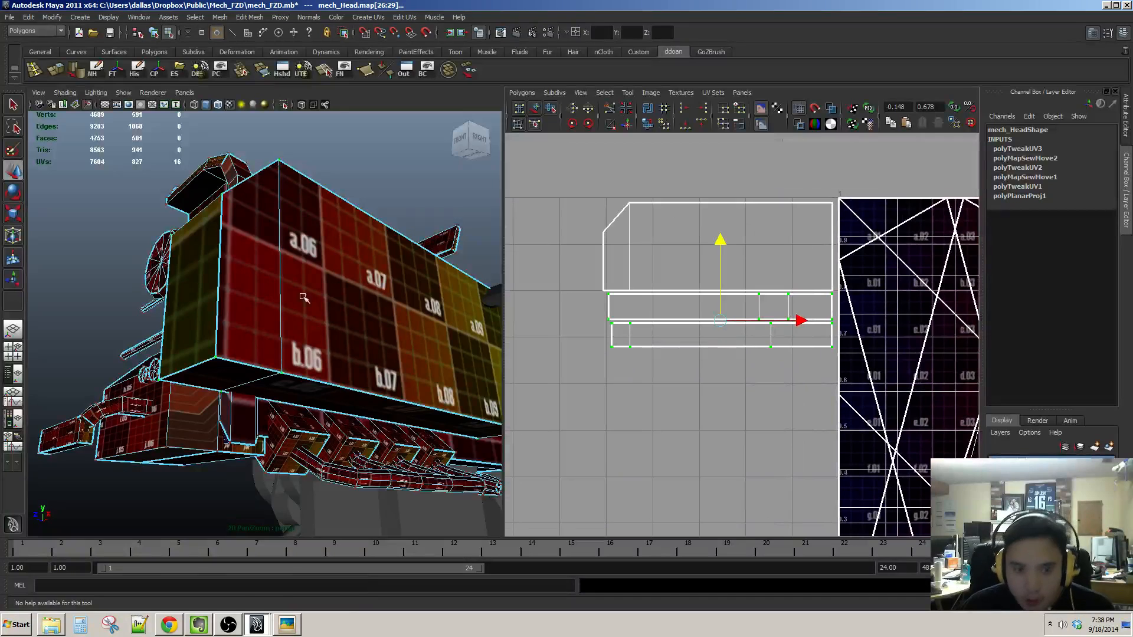
Step: Select the lower strip's UVs and scale it up uniformly to match the width of the shells above
{"action": "scroll", "coordinate": [614, 355], "scroll_direction": "up", "scroll_amount": 2}
{"action": "left_click_drag", "start_coordinate": [586, 335], "coordinate": [614, 356]}
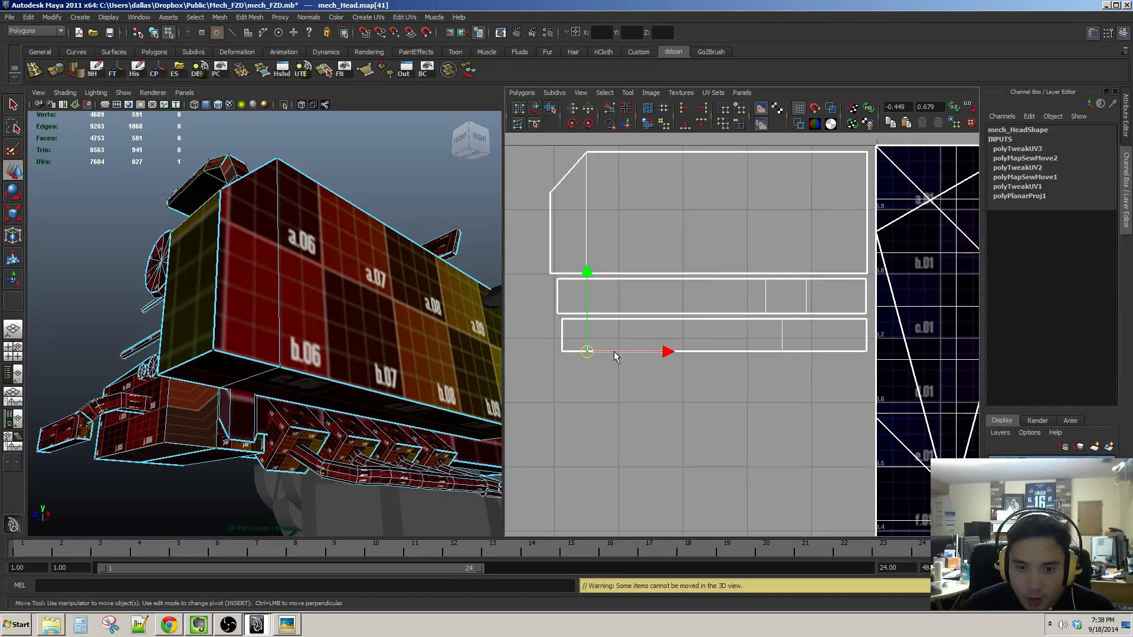
{"action": "right_click_drag", "start_coordinate": [614, 351], "coordinate": [723, 343], "text": "ctrl"}
{"action": "middle_click_drag", "start_coordinate": [726, 344], "coordinate": [737, 343], "text": "alt"}
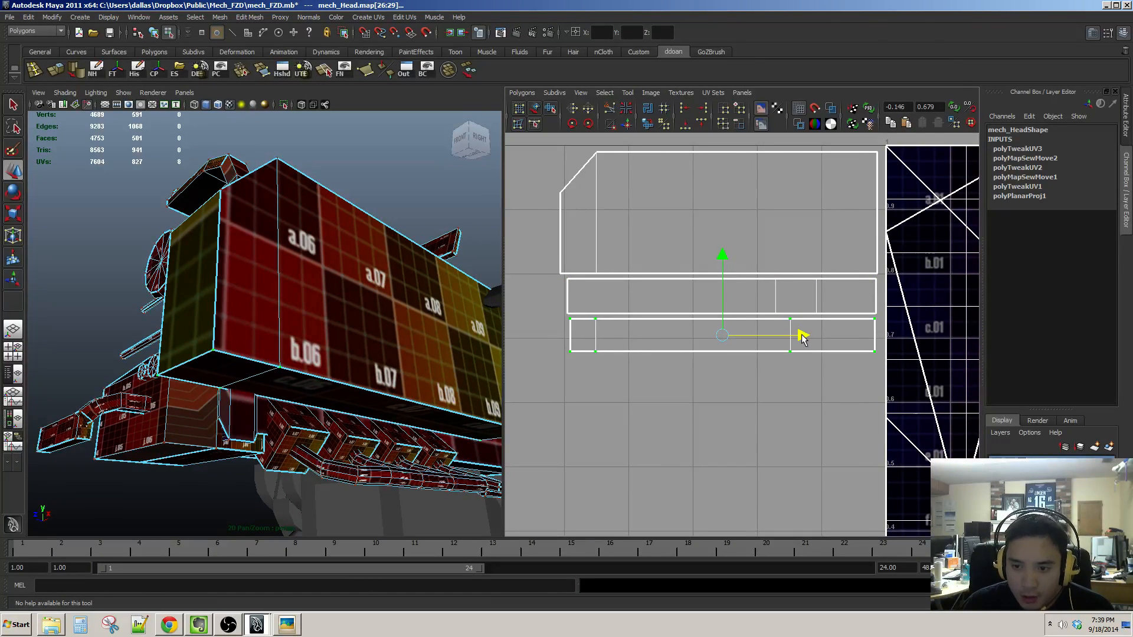
{"action": "key", "text": "r"}
{"action": "left_click_drag", "start_coordinate": [717, 336], "coordinate": [720, 341]}
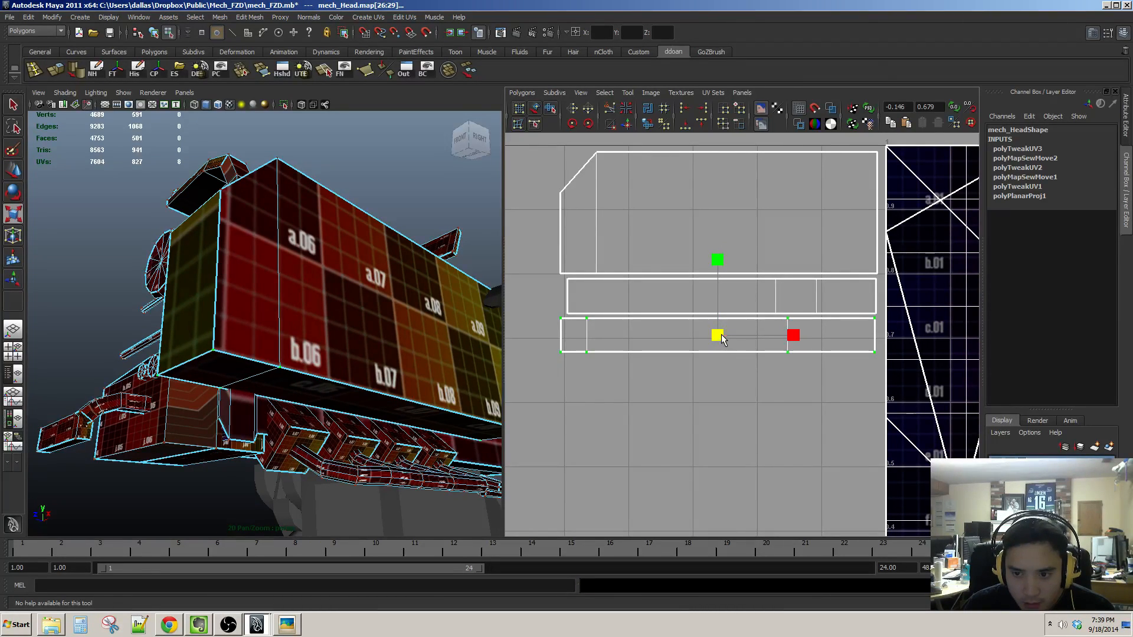
{"action": "key", "text": "w"}
Step: Select the upper faces of the front panel on the head's main body, above the round dial
{"action": "left_click_drag", "start_coordinate": [290, 343], "coordinate": [326, 397], "text": "alt"}
{"action": "key", "text": "F8"}
{"action": "scroll", "coordinate": [327, 397], "scroll_direction": "down", "scroll_amount": 5}
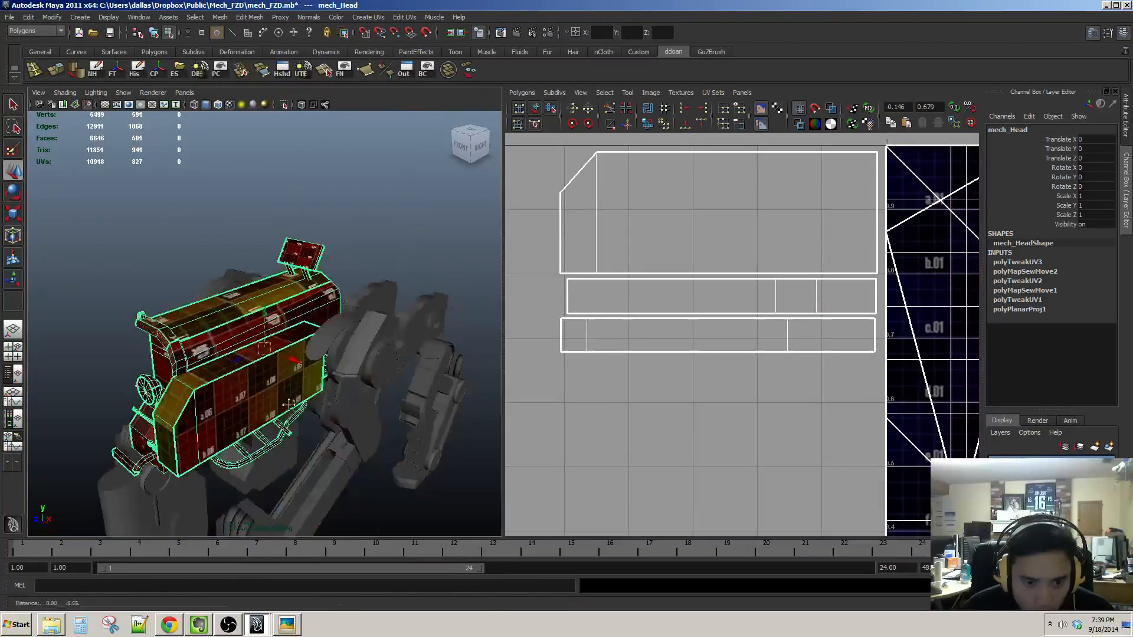
{"action": "scroll", "coordinate": [358, 376], "scroll_direction": "up", "scroll_amount": 6}
{"action": "mouse_move", "coordinate": [295, 430]}
{"action": "middle_mouse_down", "text": "alt"}
{"action": "mouse_move", "coordinate": [359, 377]}
{"action": "mouse_move", "coordinate": [308, 423]}
{"action": "middle_mouse_up", "text": "alt"}
{"action": "left_click_drag", "start_coordinate": [308, 422], "coordinate": [378, 349], "text": "alt"}
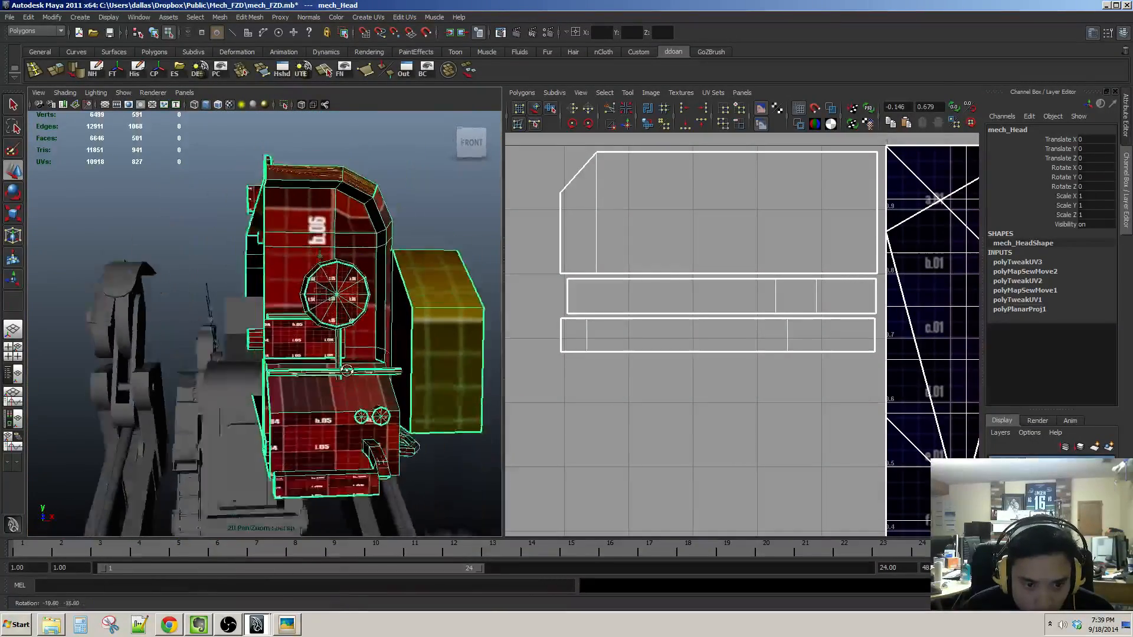
{"action": "scroll", "coordinate": [350, 376], "scroll_direction": "up", "scroll_amount": 5}
{"action": "middle_click_drag", "start_coordinate": [365, 342], "coordinate": [350, 438], "text": "alt"}
{"action": "key", "text": "F11"}
{"action": "left_click", "coordinate": [320, 250]}
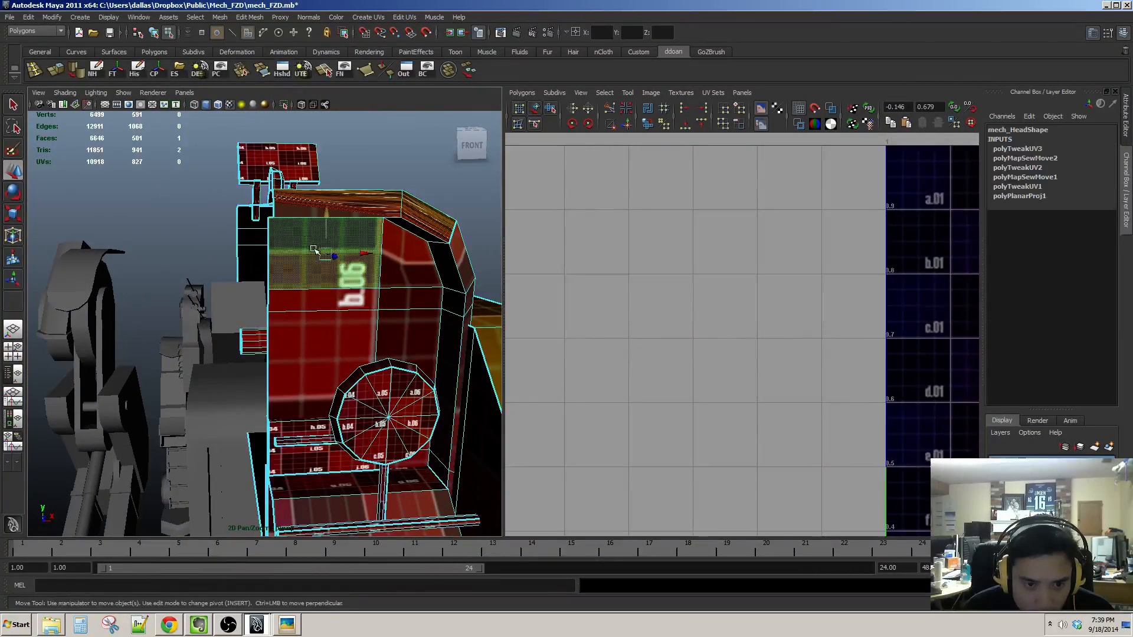
{"action": "left_click", "coordinate": [396, 272], "text": "shift"}
Step: Extend the face selection to the remaining front panel faces, including the area below the small box
{"action": "left_click_drag", "start_coordinate": [393, 340], "coordinate": [335, 302], "text": "alt"}
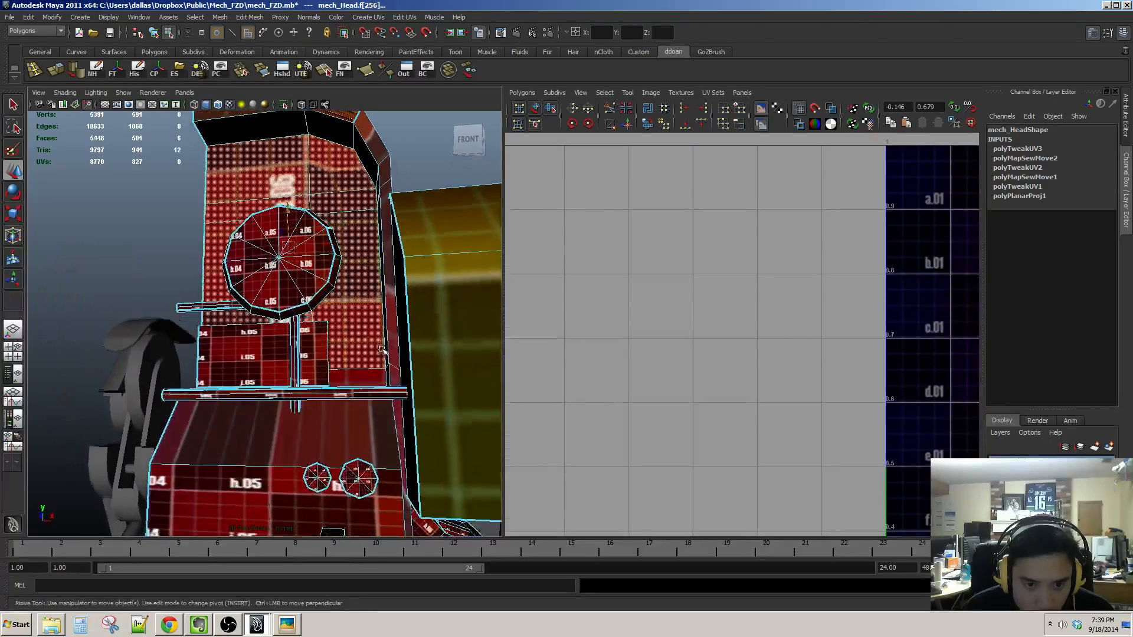
{"action": "middle_click_drag", "start_coordinate": [336, 302], "coordinate": [340, 385], "text": "alt"}
{"action": "left_click_drag", "start_coordinate": [348, 447], "coordinate": [348, 416], "text": "alt"}
{"action": "right_click_drag", "start_coordinate": [348, 416], "coordinate": [377, 428], "text": "alt"}
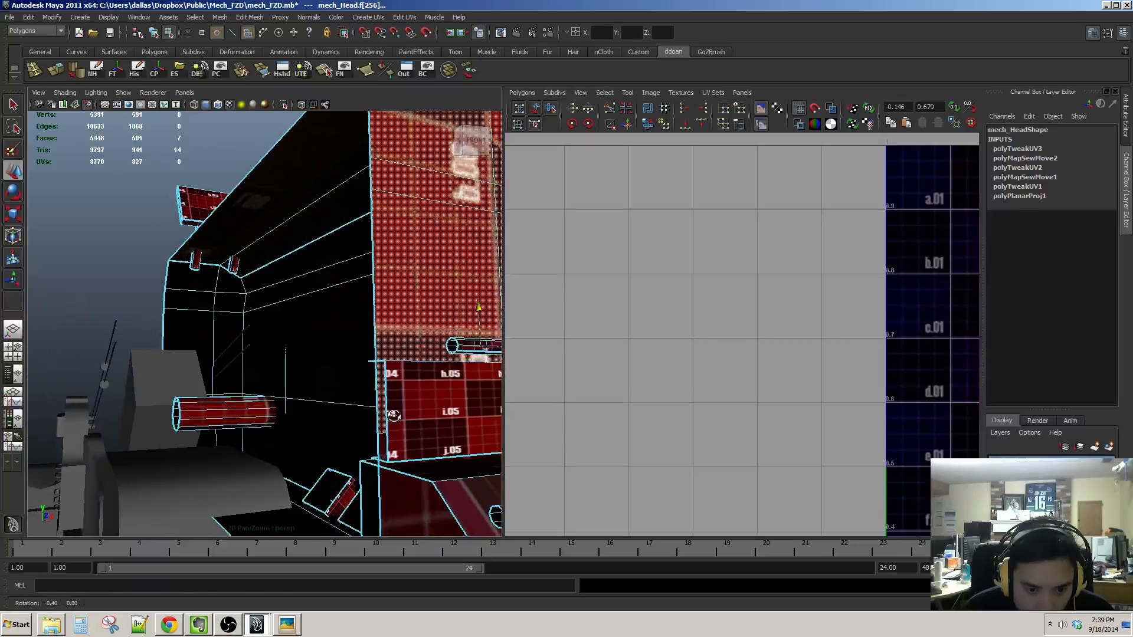
{"action": "left_click_drag", "start_coordinate": [377, 428], "coordinate": [393, 437], "text": "alt"}
{"action": "left_click", "coordinate": [420, 493], "text": "shift"}
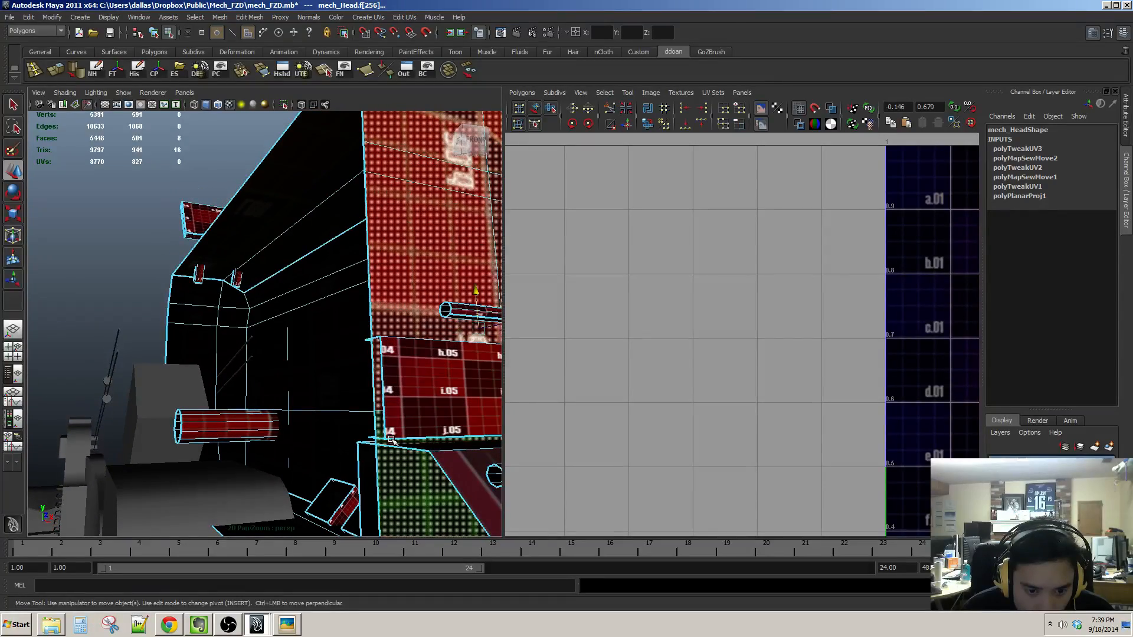
{"action": "right_click_drag", "start_coordinate": [462, 458], "coordinate": [434, 453], "text": "alt"}
{"action": "left_click_drag", "start_coordinate": [433, 453], "coordinate": [363, 430], "text": "alt"}
{"action": "right_click_drag", "start_coordinate": [363, 429], "coordinate": [351, 433], "text": "alt"}
{"action": "left_click_drag", "start_coordinate": [351, 434], "coordinate": [345, 374], "text": "alt"}
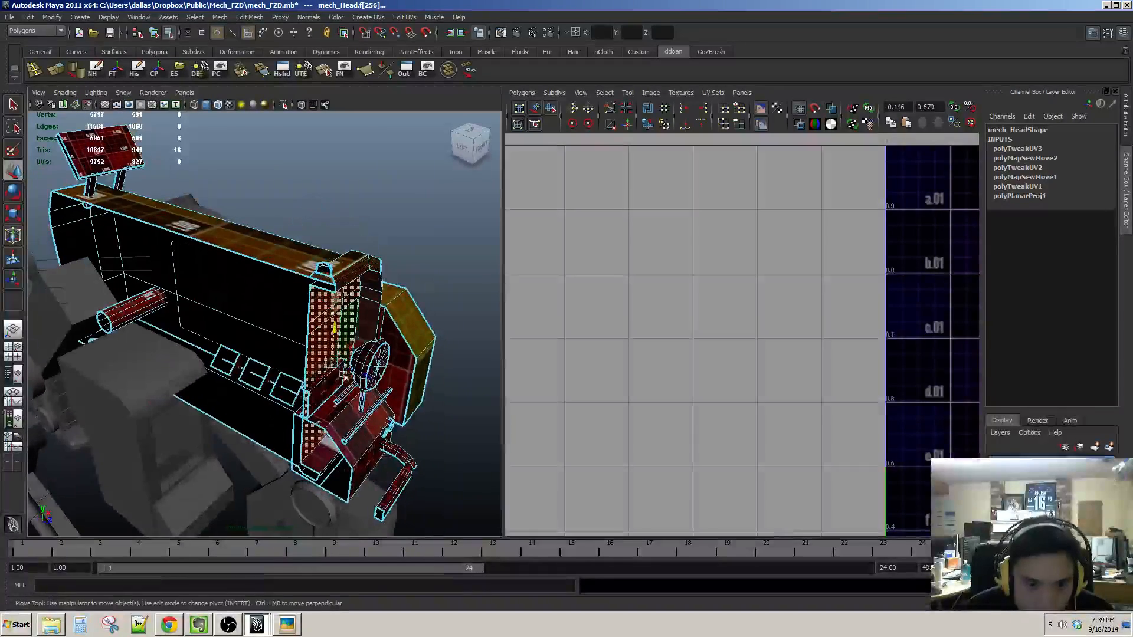
Step: Planar-map the selected front panel faces along the Z axis, fitted to the bounding box with the image ratio kept
{"action": "left_click", "coordinate": [367, 17]}
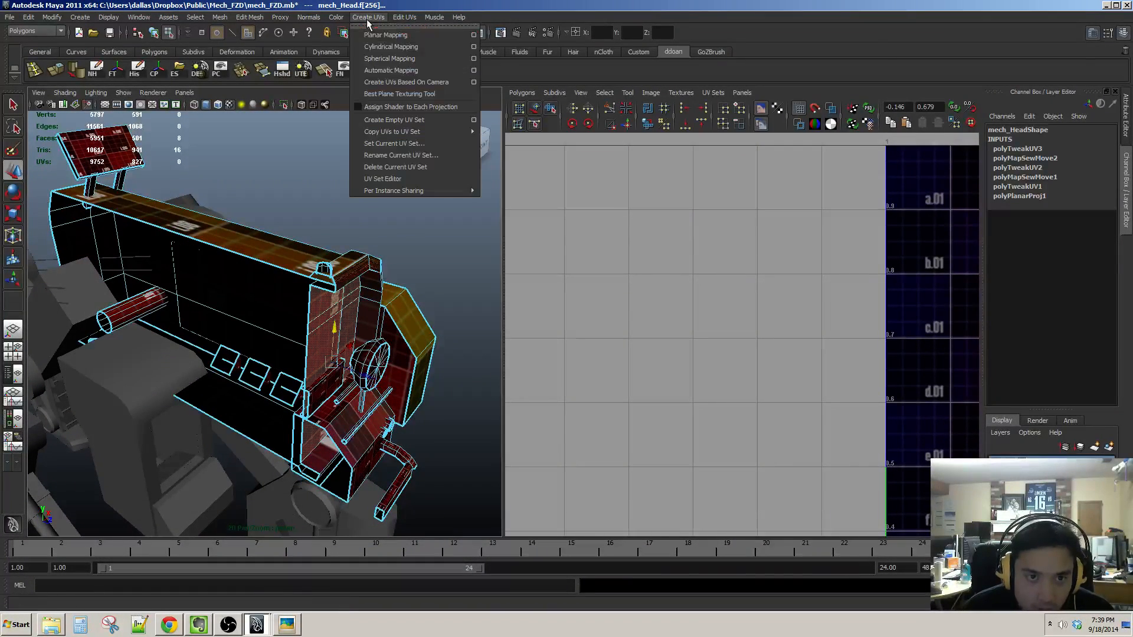
{"action": "left_click", "coordinate": [473, 36]}
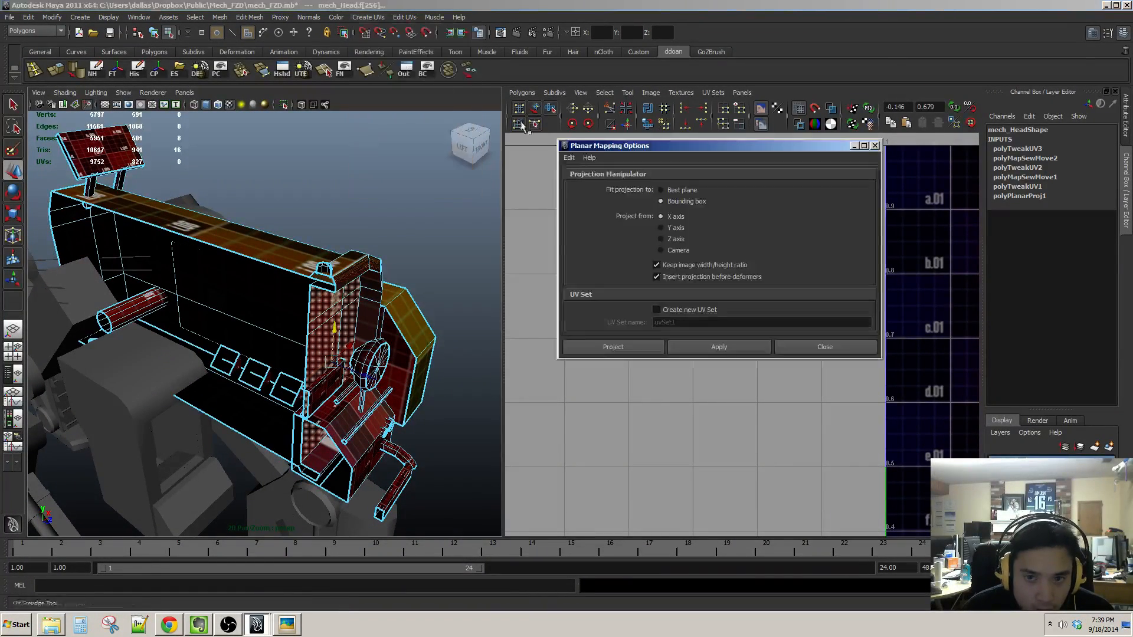
{"action": "left_click", "coordinate": [748, 349]}
{"action": "left_click", "coordinate": [825, 348]}
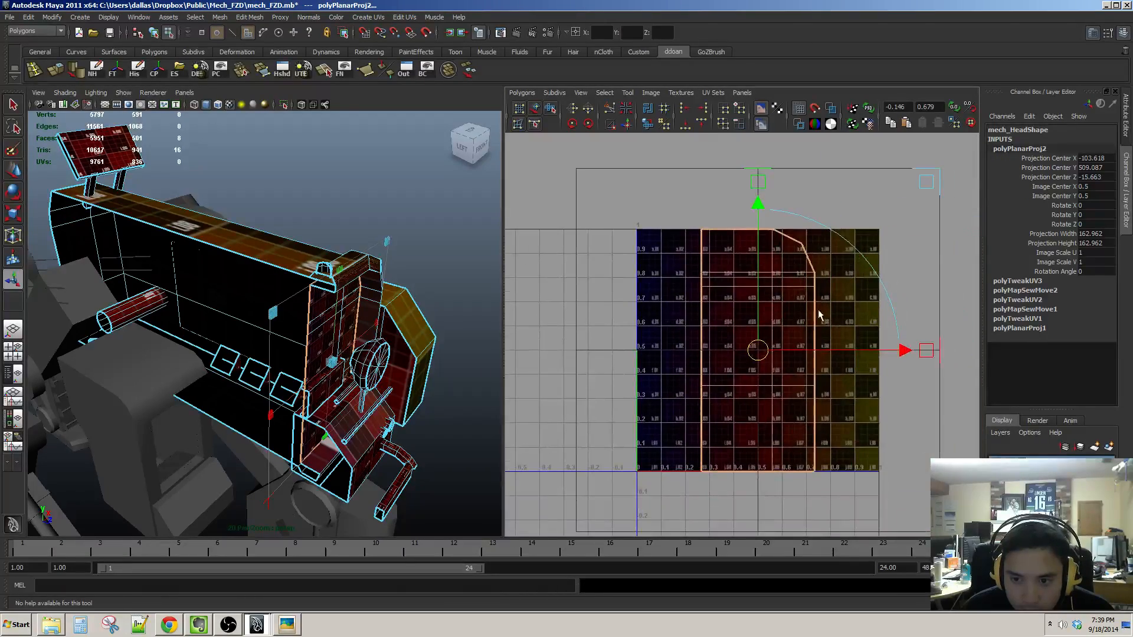
Step: Convert the front panel selection to UVs and move the shell out of the texture into the empty tile beside it
{"action": "key", "text": "ctrl+F12"}
{"action": "scroll", "coordinate": [820, 315], "scroll_direction": "up", "scroll_amount": 1}
{"action": "middle_click_drag", "start_coordinate": [821, 315], "coordinate": [854, 315], "text": "alt"}
{"action": "key", "text": "w"}
{"action": "left_click_drag", "start_coordinate": [875, 355], "coordinate": [619, 364]}
{"action": "scroll", "coordinate": [630, 357], "scroll_direction": "up", "scroll_amount": 1}
{"action": "scroll", "coordinate": [436, 345], "scroll_direction": "up", "scroll_amount": 4}
{"action": "left_click_drag", "start_coordinate": [436, 346], "coordinate": [331, 323], "text": "alt"}
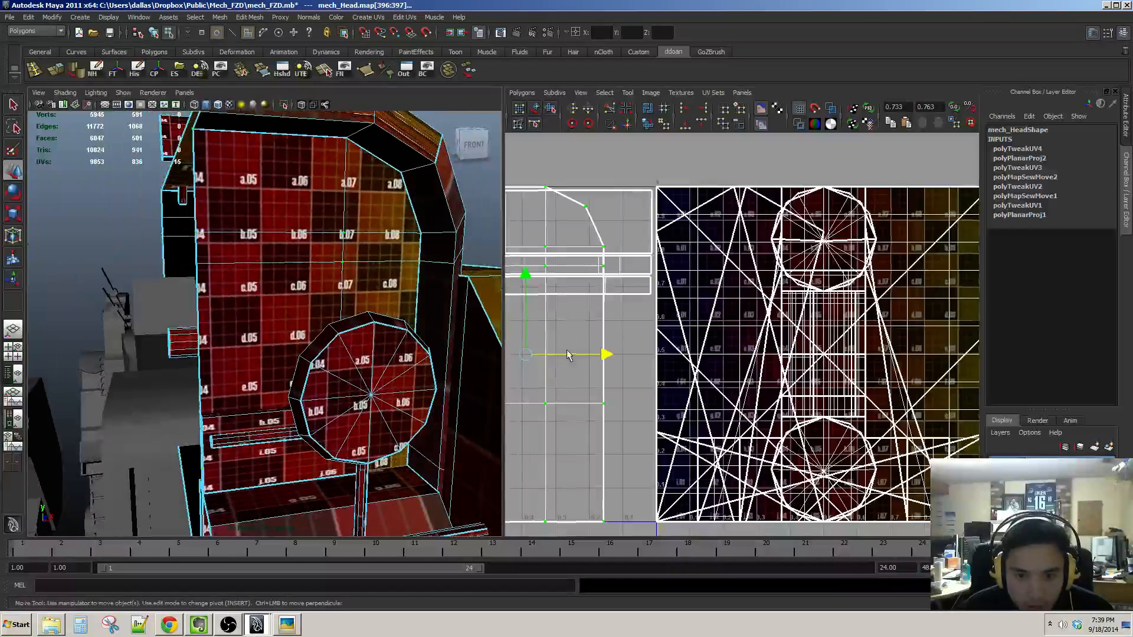
{"action": "scroll", "coordinate": [568, 355], "scroll_direction": "down", "scroll_amount": 1}
{"action": "middle_click_drag", "start_coordinate": [568, 354], "coordinate": [662, 323], "text": "alt"}
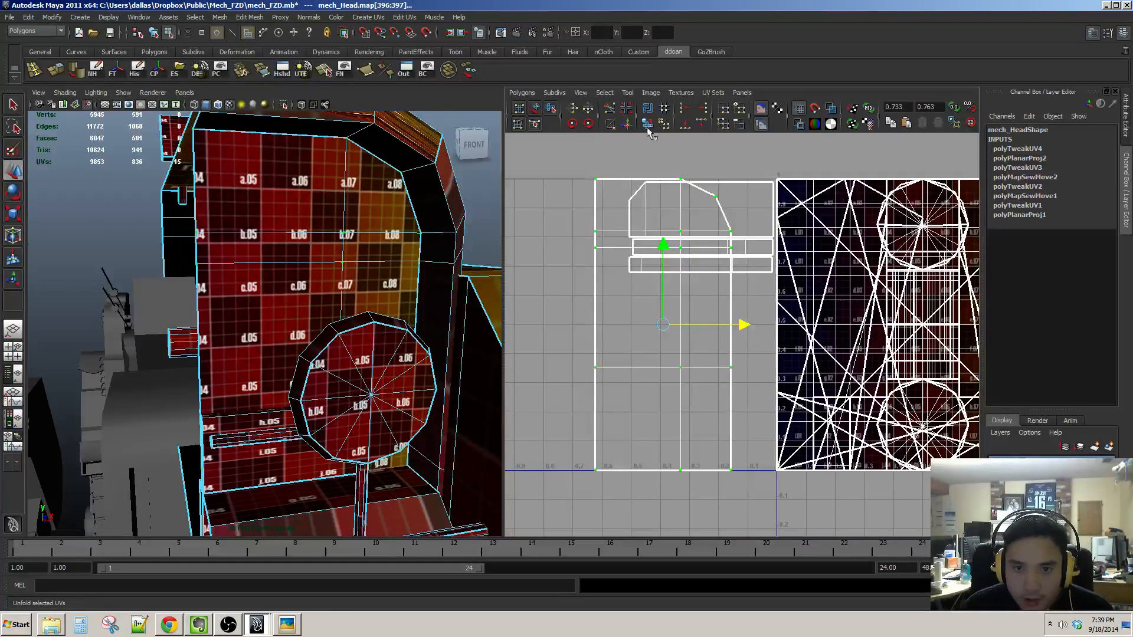
Step: Scale the front panel shell down uniformly and place it beneath the strips, against the edge of the texture tile
{"action": "key", "text": "r"}
{"action": "left_click_drag", "start_coordinate": [663, 325], "coordinate": [750, 339]}
{"action": "key", "text": "w"}
{"action": "middle_click_drag", "start_coordinate": [682, 331], "coordinate": [713, 337], "text": "alt"}
Step: Examine the checker texture along the head's side and front for the next faces to unwrap
{"action": "left_click_drag", "start_coordinate": [336, 311], "coordinate": [319, 310], "text": "alt"}
{"action": "mouse_move", "coordinate": [319, 309]}
{"action": "right_mouse_down", "text": "alt"}
{"action": "mouse_move", "coordinate": [301, 307]}
{"action": "mouse_move", "coordinate": [319, 313]}
{"action": "right_mouse_up", "text": "alt"}
{"action": "left_click_drag", "start_coordinate": [319, 313], "coordinate": [236, 362], "text": "alt"}
{"action": "middle_click_drag", "start_coordinate": [237, 363], "coordinate": [316, 366], "text": "alt"}
{"action": "left_click_drag", "start_coordinate": [316, 366], "coordinate": [232, 362], "text": "alt"}
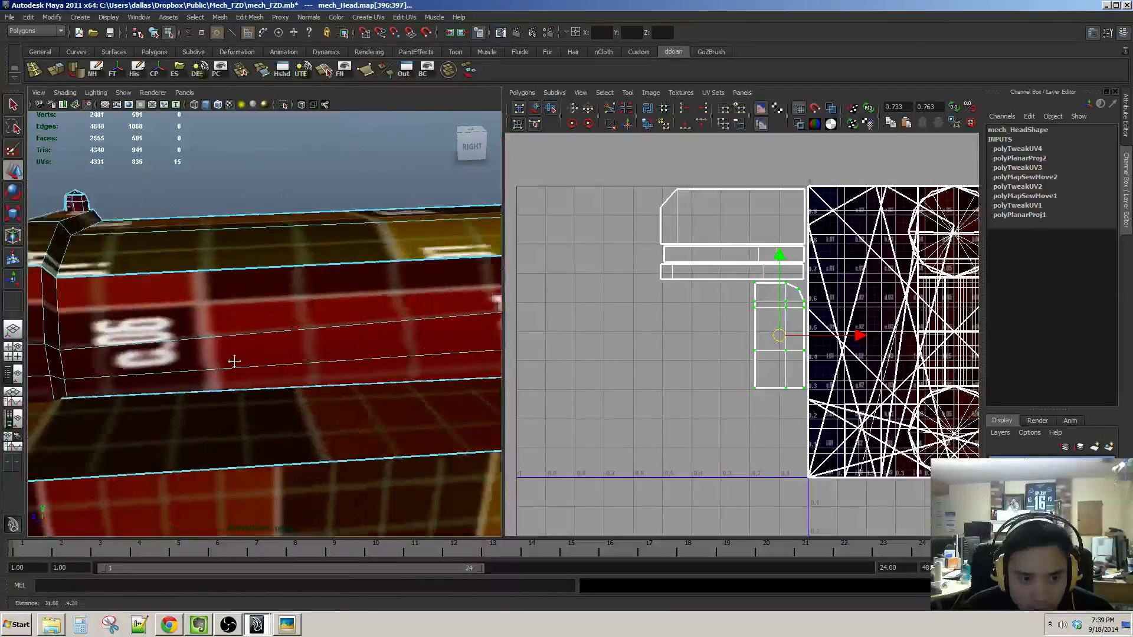
{"action": "right_click_drag", "start_coordinate": [232, 362], "coordinate": [296, 339], "text": "alt"}
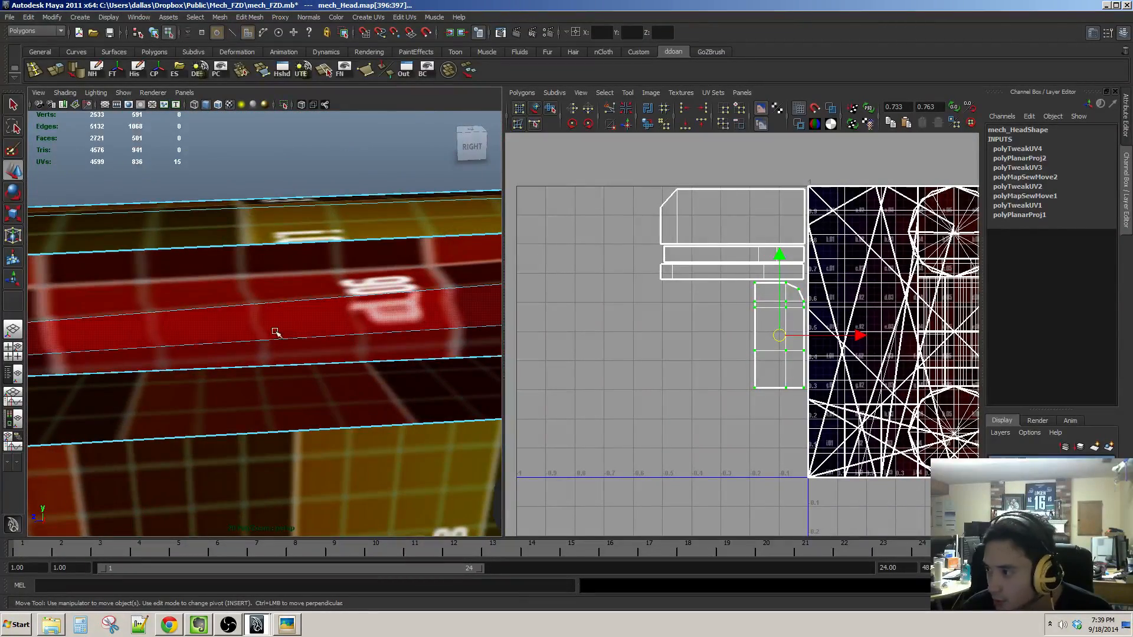
{"action": "mouse_move", "coordinate": [275, 332]}
{"action": "left_mouse_down", "text": "alt"}
{"action": "mouse_move", "coordinate": [375, 324]}
{"action": "mouse_move", "coordinate": [333, 313]}
{"action": "mouse_move", "coordinate": [311, 199]}
{"action": "mouse_move", "coordinate": [340, 240]}
{"action": "mouse_move", "coordinate": [326, 304]}
{"action": "mouse_move", "coordinate": [311, 293]}
{"action": "mouse_move", "coordinate": [318, 286]}
{"action": "mouse_move", "coordinate": [286, 319]}
{"action": "mouse_move", "coordinate": [299, 298]}
{"action": "mouse_move", "coordinate": [278, 339]}
{"action": "left_mouse_up", "text": "alt"}
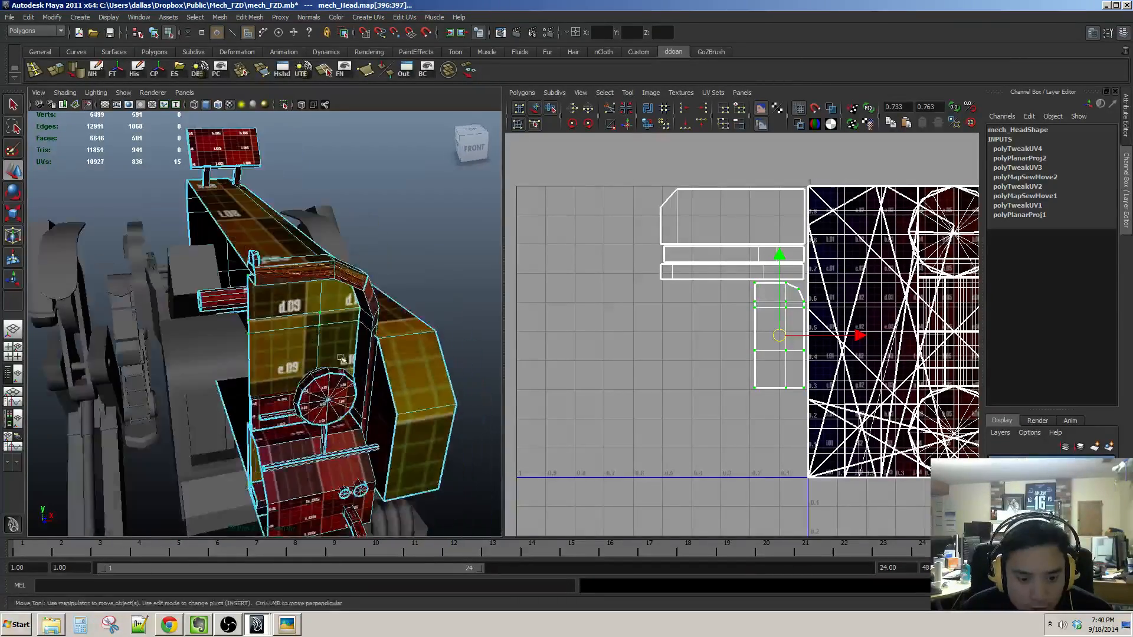
{"action": "right_click_drag", "start_coordinate": [278, 339], "coordinate": [322, 436], "text": "alt"}
{"action": "middle_click_drag", "start_coordinate": [321, 436], "coordinate": [288, 368], "text": "alt"}
{"action": "left_click_drag", "start_coordinate": [287, 368], "coordinate": [351, 369], "text": "alt"}
Step: Select the faces of the small box below the round dial, then move and sew the UVs along its lower edge
{"action": "left_click", "coordinate": [354, 339]}
{"action": "left_click", "coordinate": [352, 324], "text": "shift"}
{"action": "left_click_drag", "start_coordinate": [352, 323], "coordinate": [352, 405], "text": "alt"}
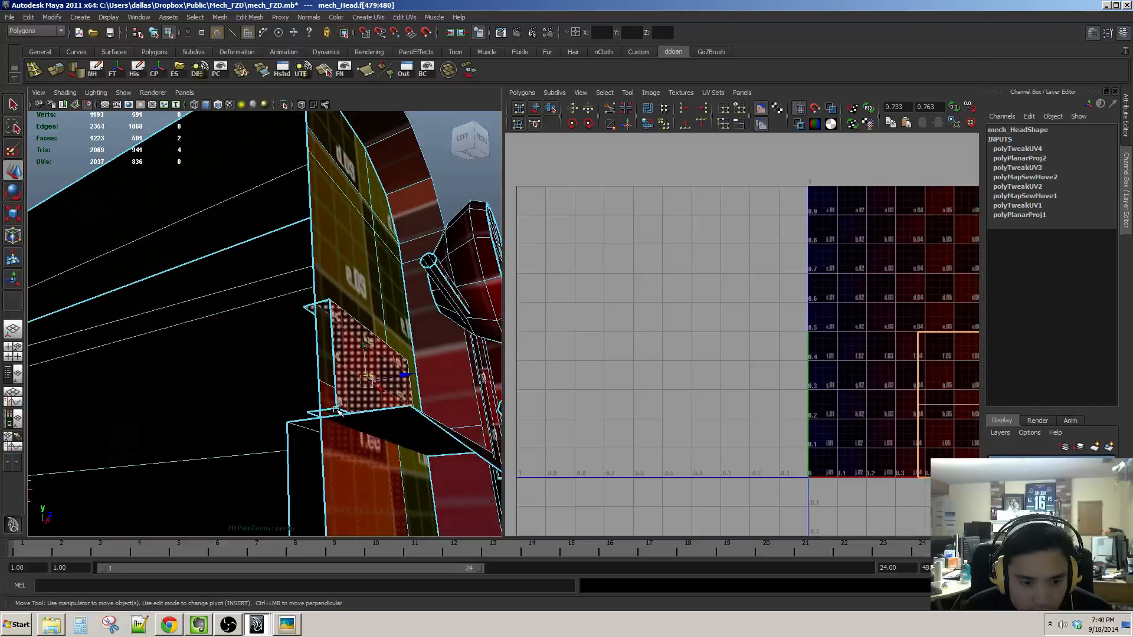
{"action": "left_click_drag", "start_coordinate": [336, 411], "coordinate": [243, 447], "text": "alt"}
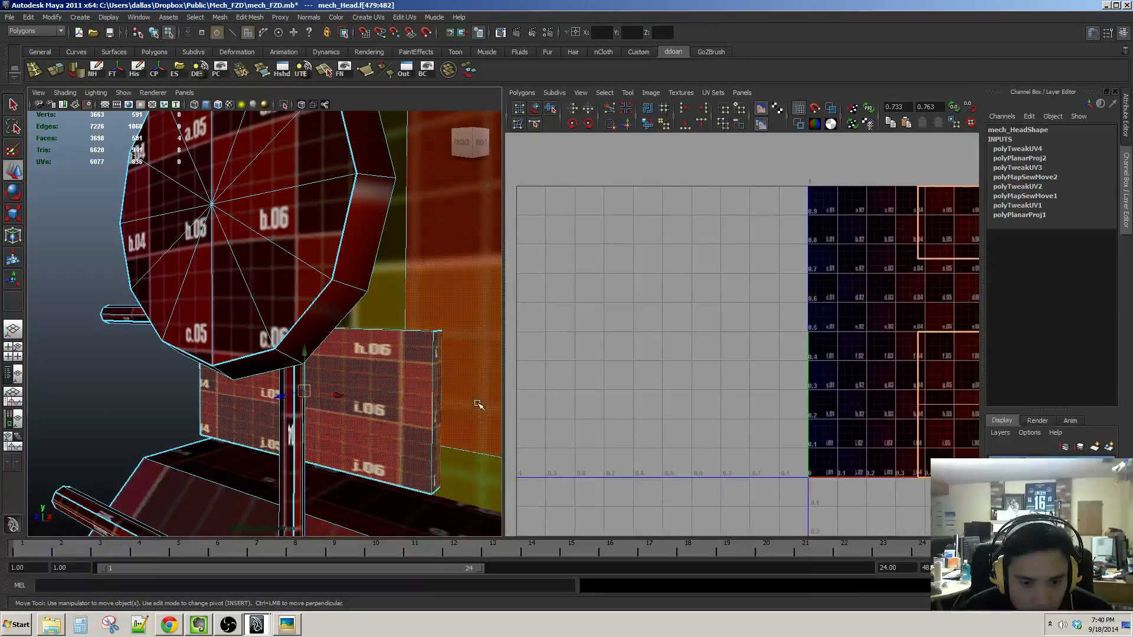
{"action": "scroll", "coordinate": [806, 400], "scroll_direction": "down", "scroll_amount": 2}
{"action": "middle_click_drag", "start_coordinate": [806, 399], "coordinate": [724, 409], "text": "alt"}
{"action": "left_click_drag", "start_coordinate": [434, 392], "coordinate": [375, 417], "text": "alt"}
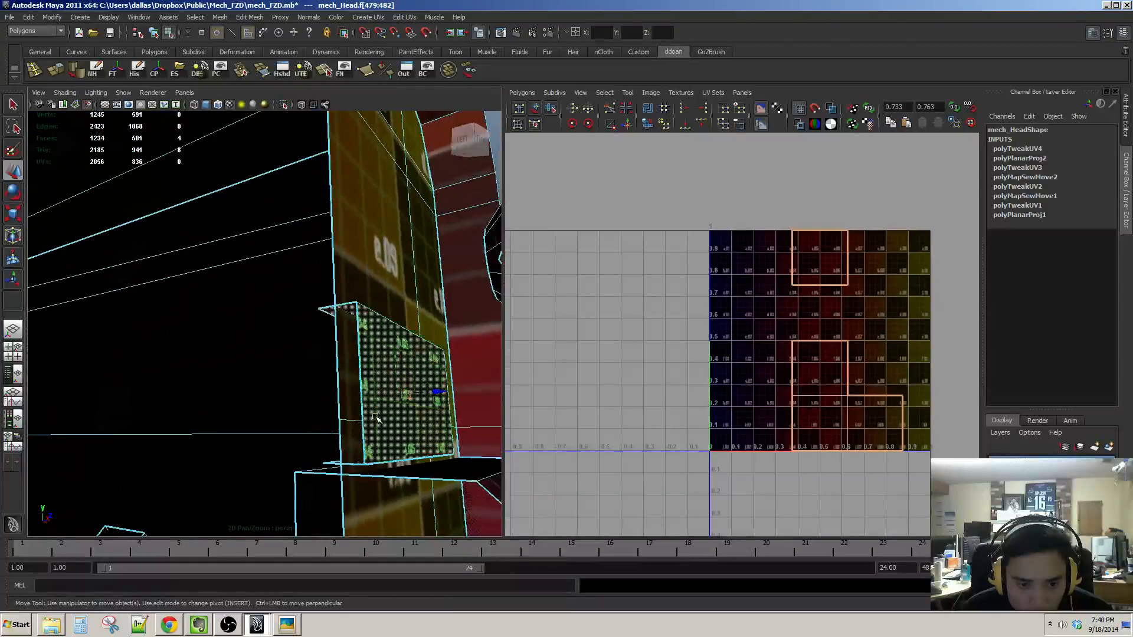
{"action": "left_click_drag", "start_coordinate": [372, 465], "coordinate": [472, 415], "text": "alt"}
{"action": "key", "text": "F10"}
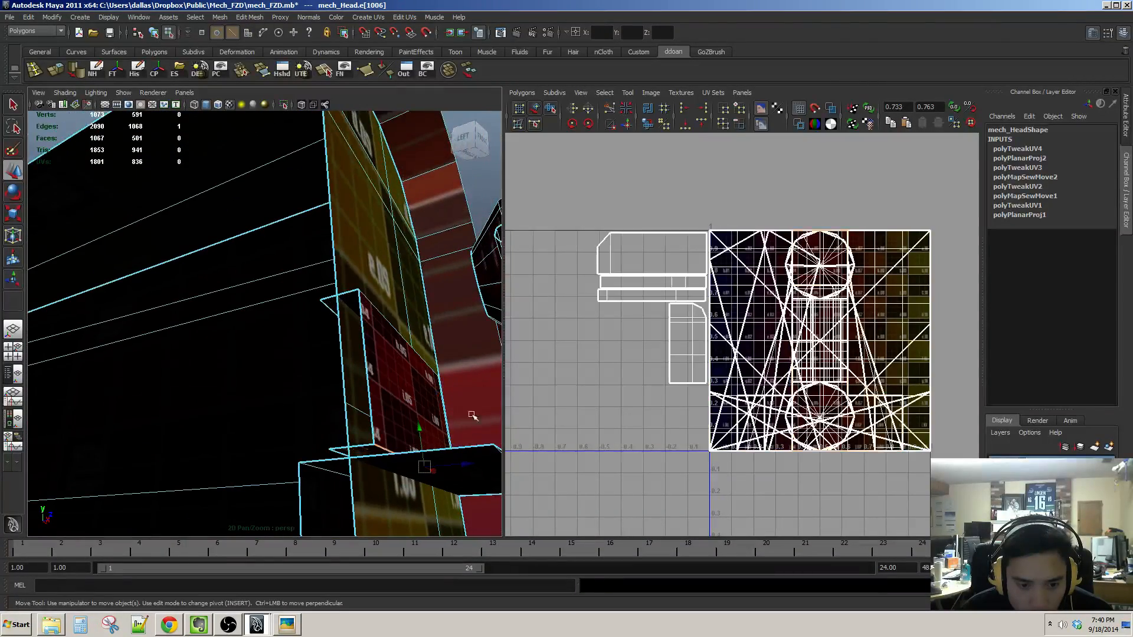
{"action": "left_click", "coordinate": [629, 125]}
Step: Select all UVs of the small box's sewn shell and move them into the empty tile beside the texture
{"action": "left_click_drag", "start_coordinate": [354, 414], "coordinate": [287, 359], "text": "alt"}
{"action": "key", "text": "F11"}
{"action": "left_click", "coordinate": [295, 382]}
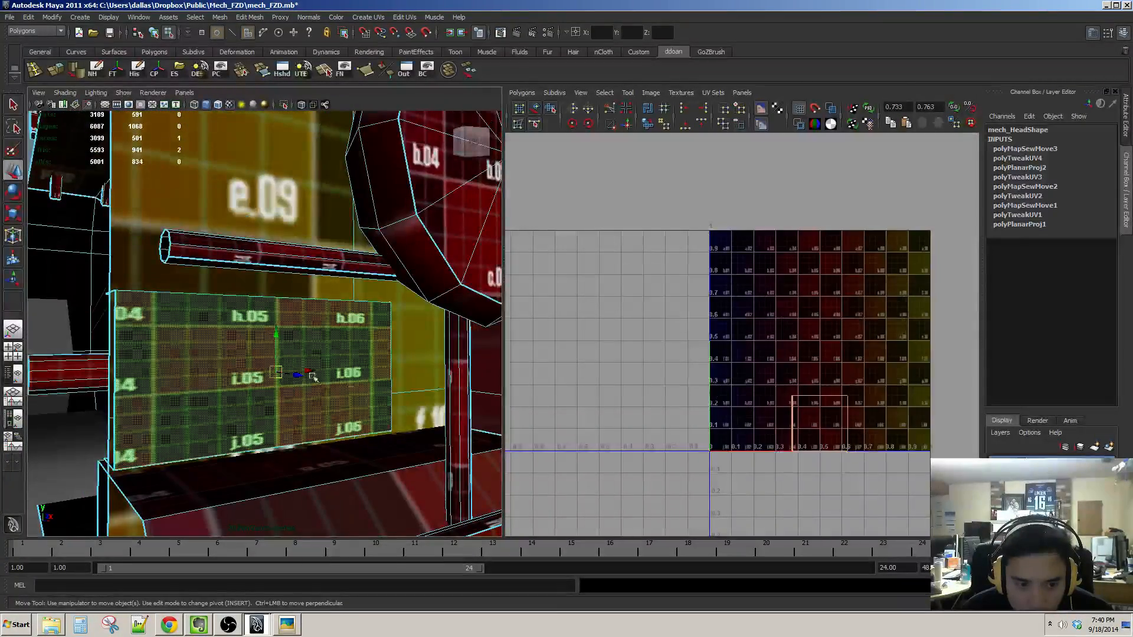
{"action": "right_click_drag", "start_coordinate": [740, 371], "coordinate": [812, 389], "text": "ctrl"}
{"action": "key", "text": "shift+period"}
{"action": "middle_click_drag", "start_coordinate": [846, 418], "coordinate": [846, 397], "text": "alt"}
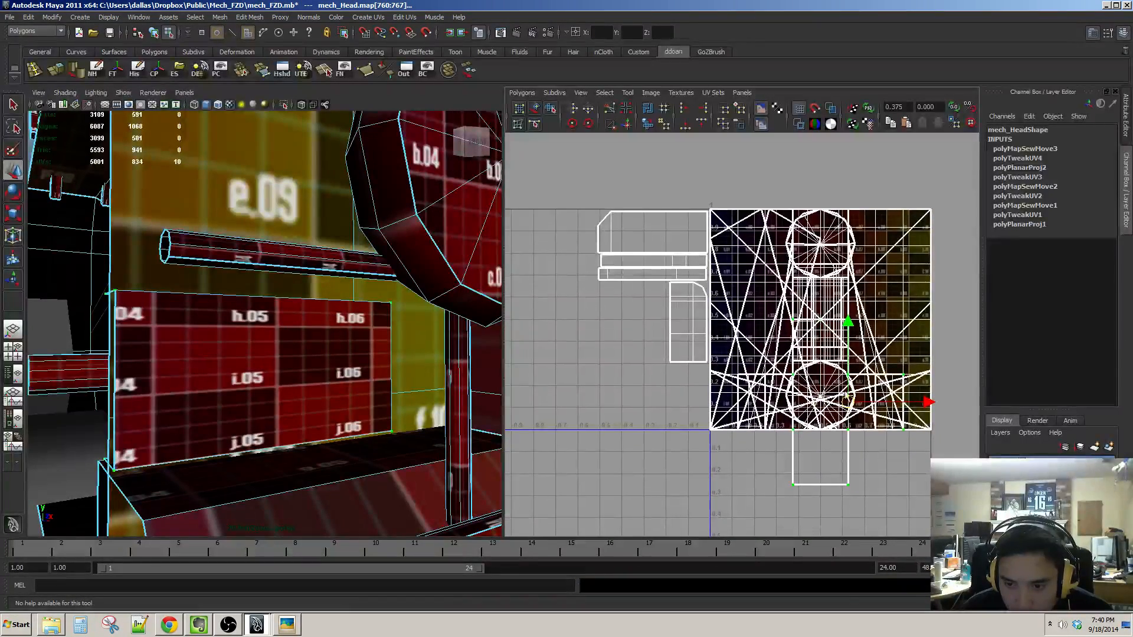
{"action": "left_click_drag", "start_coordinate": [854, 406], "coordinate": [611, 372]}
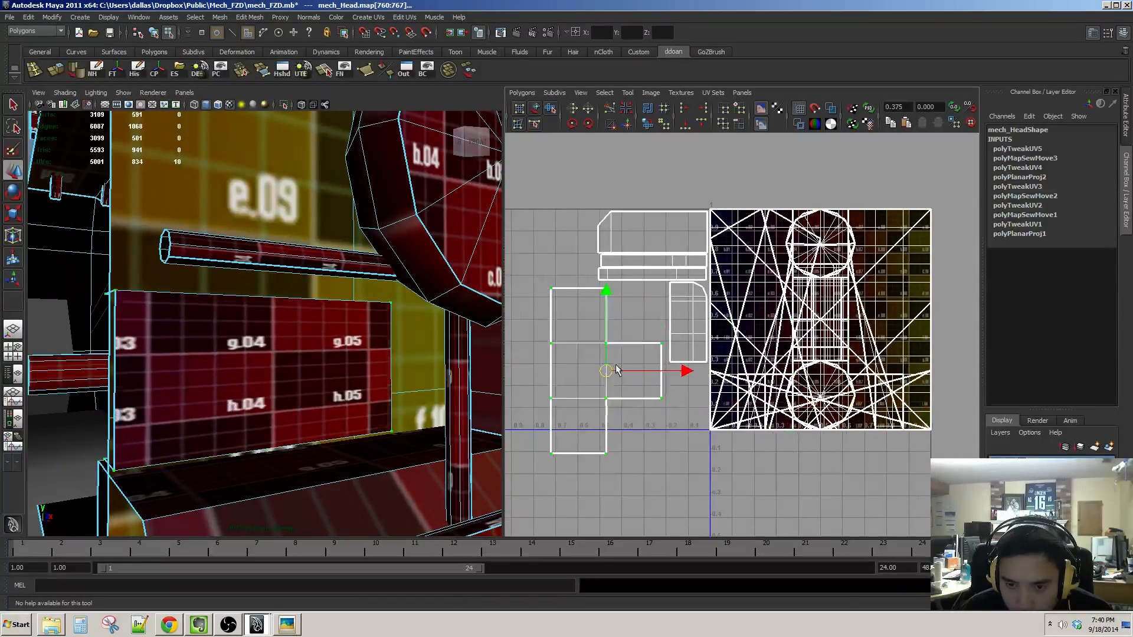
Step: Unfold the small box's shell and move it beneath the strips, beside the front panel shell
{"action": "middle_click_drag", "start_coordinate": [535, 153], "coordinate": [664, 173], "text": "alt"}
{"action": "left_click", "coordinate": [652, 124]}
{"action": "scroll", "coordinate": [733, 394], "scroll_direction": "up", "scroll_amount": 5}
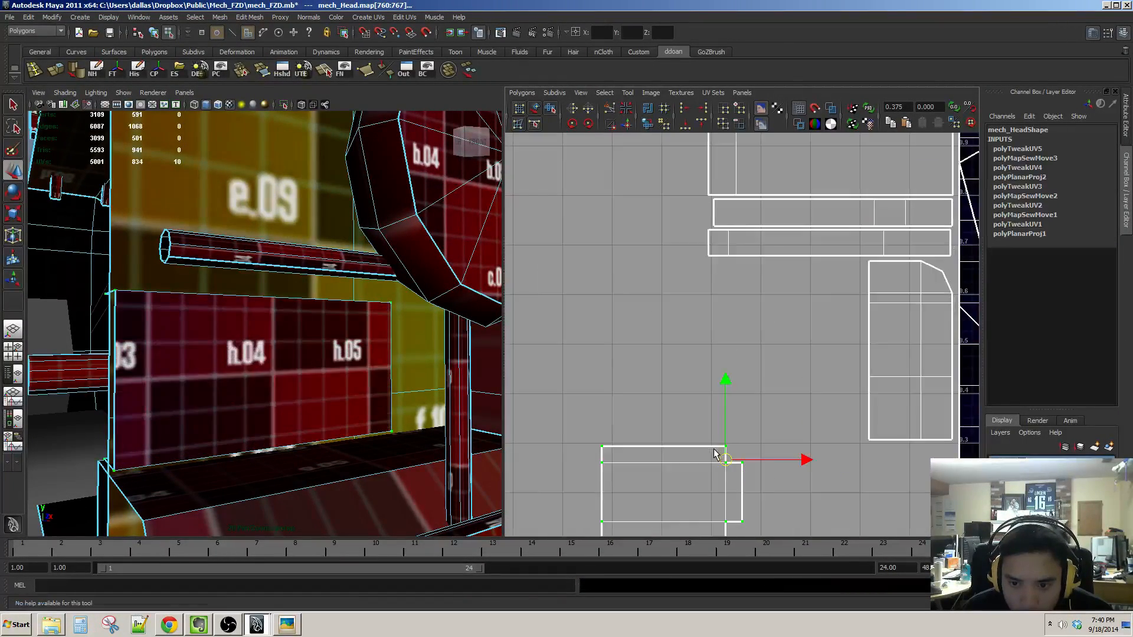
{"action": "left_click_drag", "start_coordinate": [695, 420], "coordinate": [813, 239]}
{"action": "scroll", "coordinate": [323, 383], "scroll_direction": "down", "scroll_amount": 4}
{"action": "left_click_drag", "start_coordinate": [323, 383], "coordinate": [388, 351], "text": "alt"}
{"action": "scroll", "coordinate": [253, 414], "scroll_direction": "up", "scroll_amount": 5}
{"action": "middle_click_drag", "start_coordinate": [838, 258], "coordinate": [687, 350], "text": "alt"}
{"action": "scroll", "coordinate": [661, 353], "scroll_direction": "up", "scroll_amount": 3}
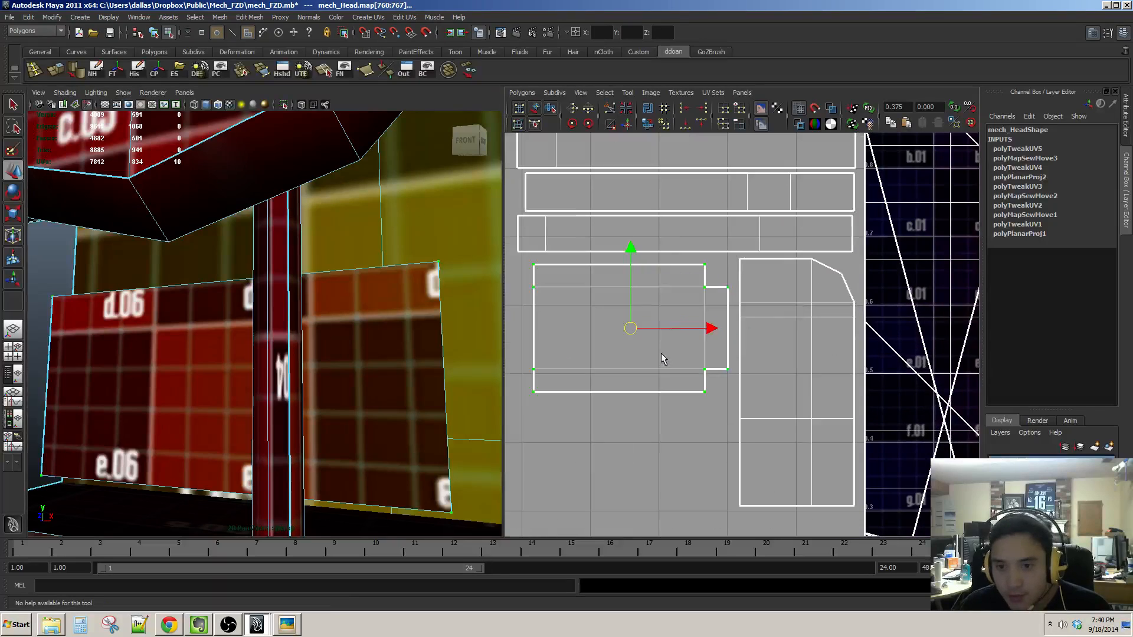
Step: Scale the small box's shell down uniformly and place it in the corner between the lower strip and the front panel shell
{"action": "key", "text": "r"}
{"action": "left_click_drag", "start_coordinate": [629, 329], "coordinate": [691, 296]}
{"action": "key", "text": "w"}
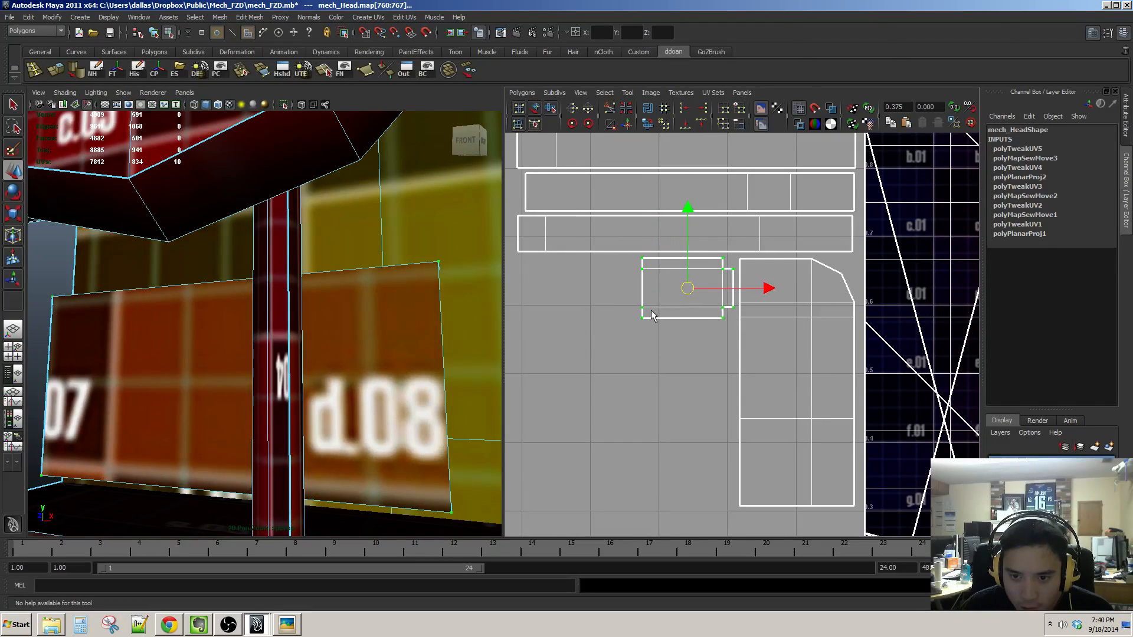
{"action": "scroll", "coordinate": [654, 317], "scroll_direction": "down", "scroll_amount": 2}
{"action": "scroll", "coordinate": [374, 354], "scroll_direction": "down", "scroll_amount": 6}
{"action": "scroll", "coordinate": [322, 361], "scroll_direction": "up", "scroll_amount": 5}
{"action": "scroll", "coordinate": [322, 361], "scroll_direction": "down", "scroll_amount": 2}
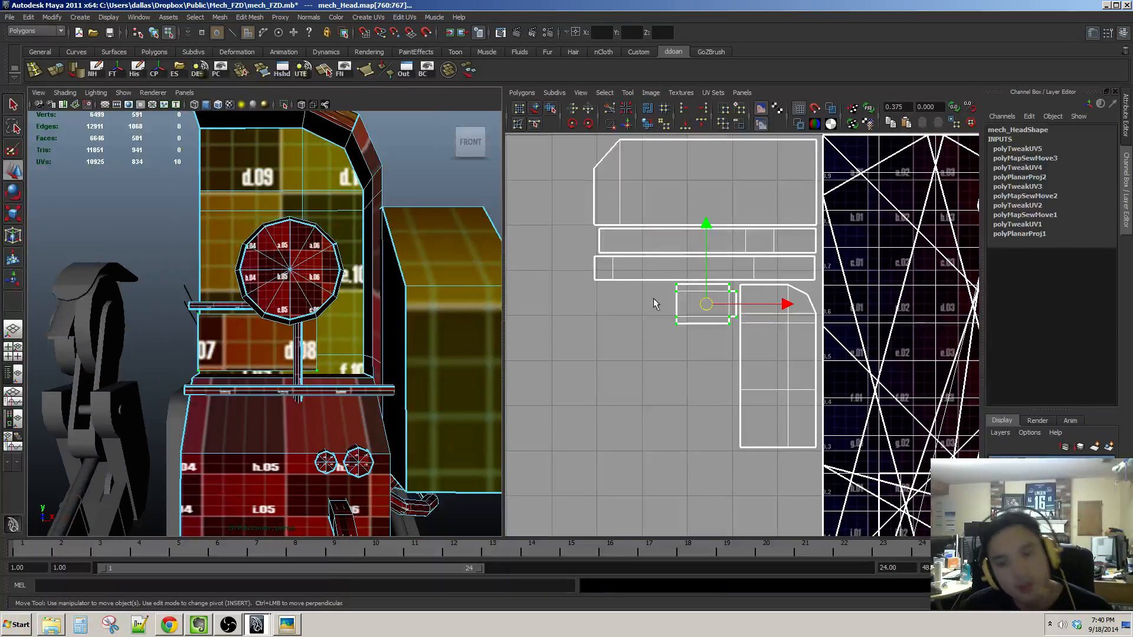
{"action": "scroll", "coordinate": [695, 325], "scroll_direction": "down", "scroll_amount": 1}
{"action": "scroll", "coordinate": [410, 376], "scroll_direction": "up", "scroll_amount": 2}
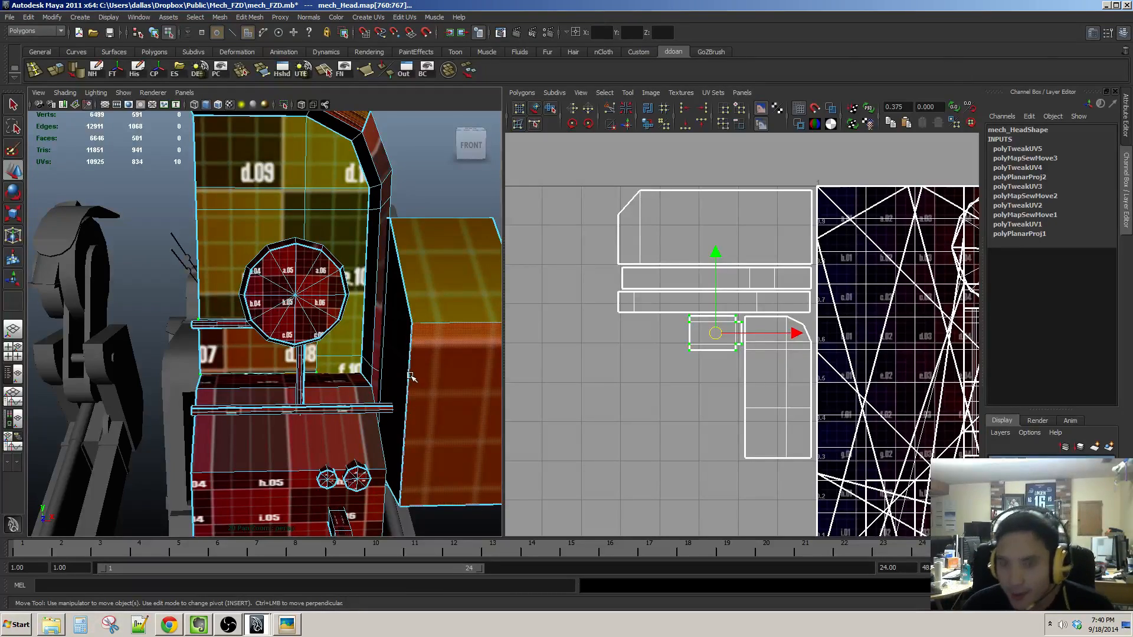
Step: Select the three stacked front faces of the box that carries the two small round knobs below the dial
{"action": "left_click_drag", "start_coordinate": [317, 427], "coordinate": [391, 411], "text": "alt"}
{"action": "key", "text": "F11"}
{"action": "left_click", "coordinate": [345, 382]}
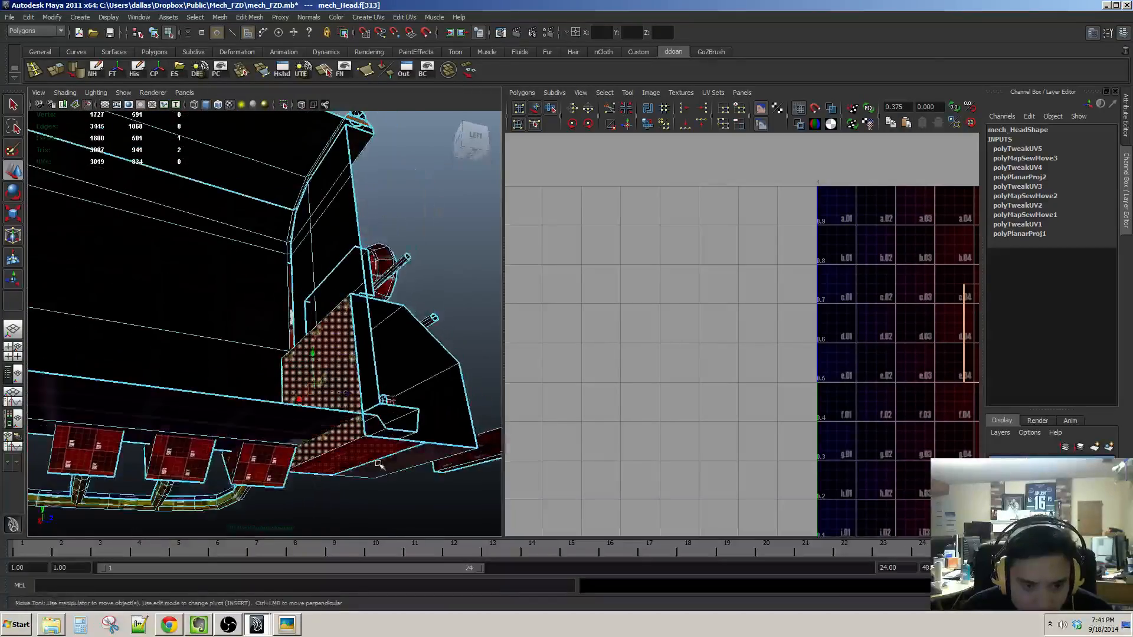
{"action": "left_click_drag", "start_coordinate": [380, 395], "coordinate": [364, 326], "text": "alt"}
{"action": "left_click", "coordinate": [389, 354], "text": "shift"}
{"action": "scroll", "coordinate": [394, 420], "scroll_direction": "down", "scroll_amount": 5}
{"action": "left_click", "coordinate": [364, 327], "text": "shift"}
{"action": "left_click_drag", "start_coordinate": [352, 424], "coordinate": [306, 401], "text": "alt"}
{"action": "scroll", "coordinate": [291, 398], "scroll_direction": "up", "scroll_amount": 4}
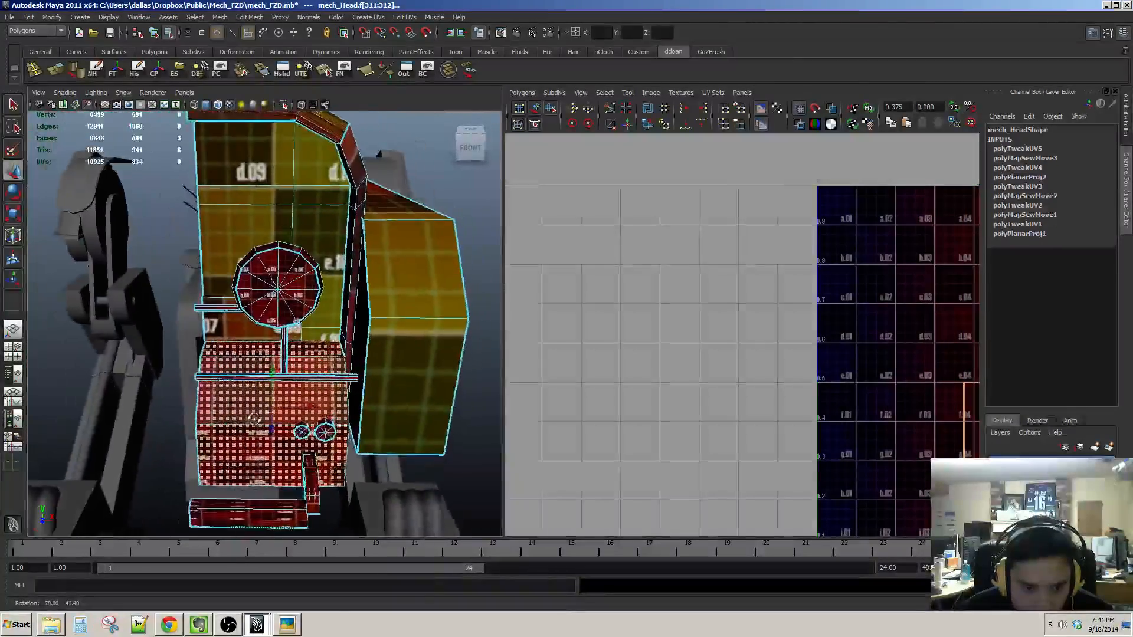
Step: Face the knob box straight on and create UVs for its selected front faces based on the camera
{"action": "scroll", "coordinate": [291, 397], "scroll_direction": "down", "scroll_amount": 6}
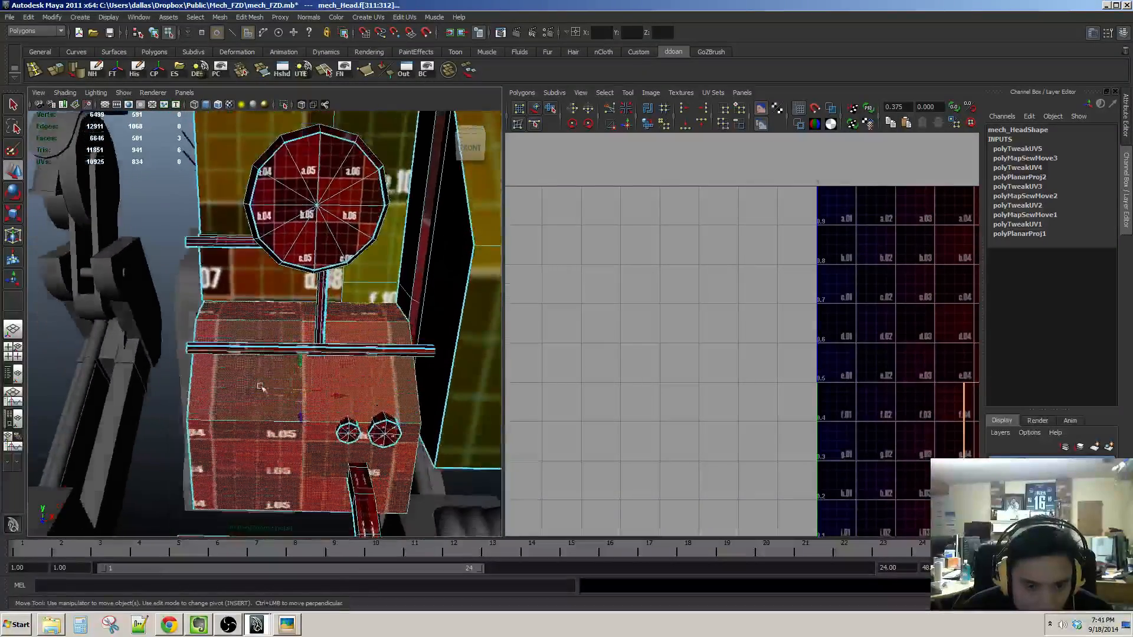
{"action": "scroll", "coordinate": [295, 285], "scroll_direction": "up", "scroll_amount": 3}
{"action": "left_click_drag", "start_coordinate": [253, 377], "coordinate": [247, 383], "text": "alt"}
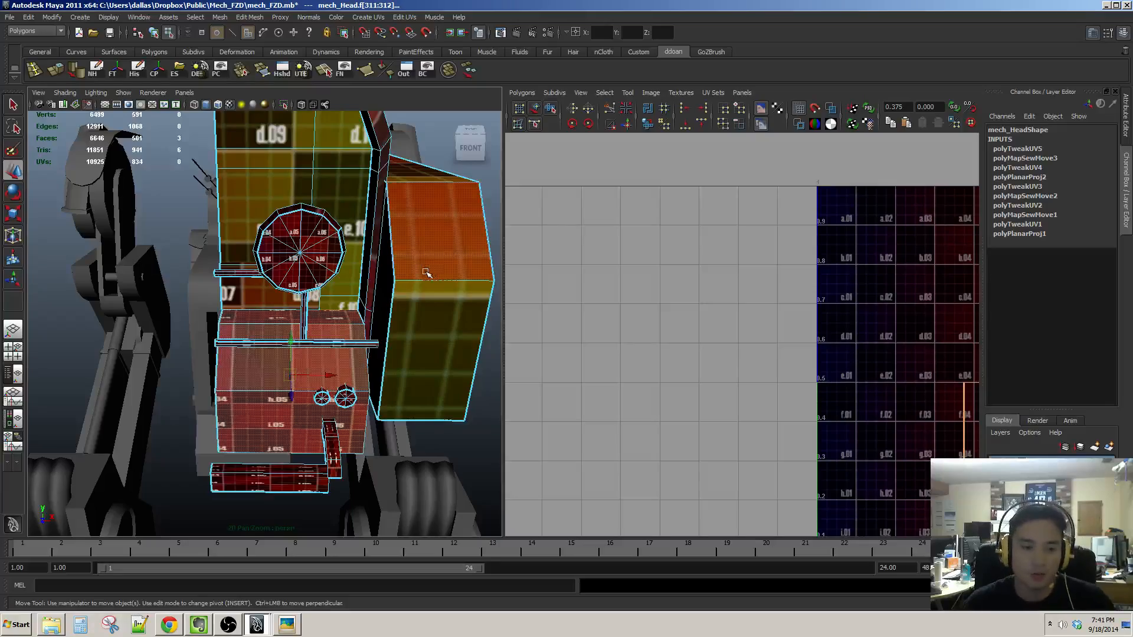
{"action": "left_click_drag", "start_coordinate": [426, 273], "coordinate": [323, 323], "text": "alt"}
{"action": "left_click_drag", "start_coordinate": [323, 171], "coordinate": [354, 174], "text": "alt"}
{"action": "left_click", "coordinate": [377, 17]}
{"action": "left_click", "coordinate": [424, 82]}
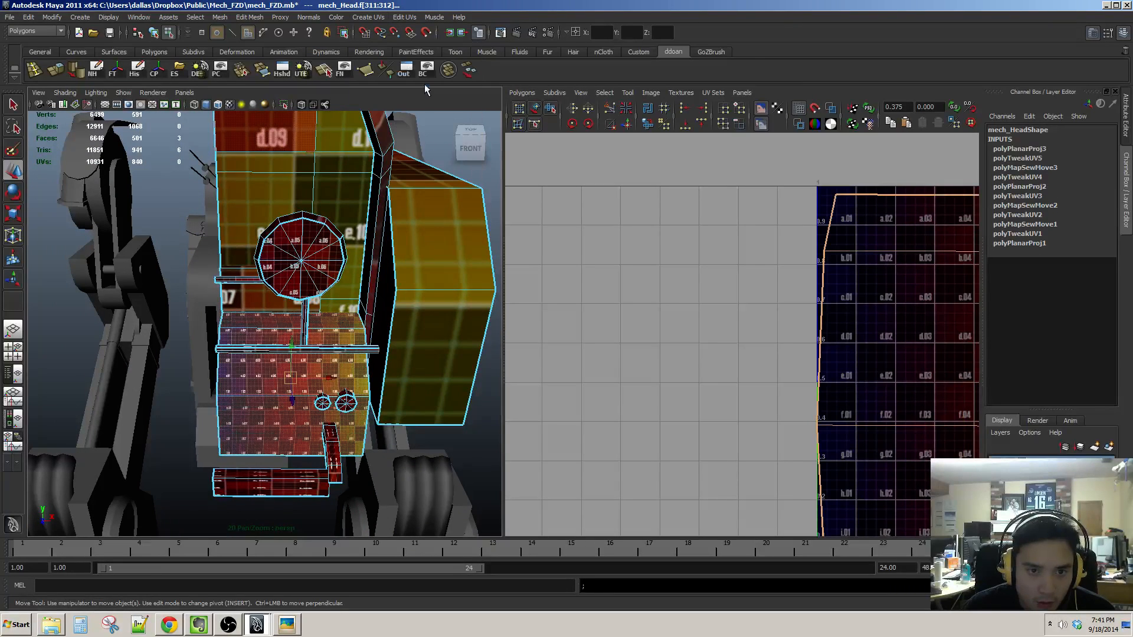
{"action": "left_click", "coordinate": [377, 20]}
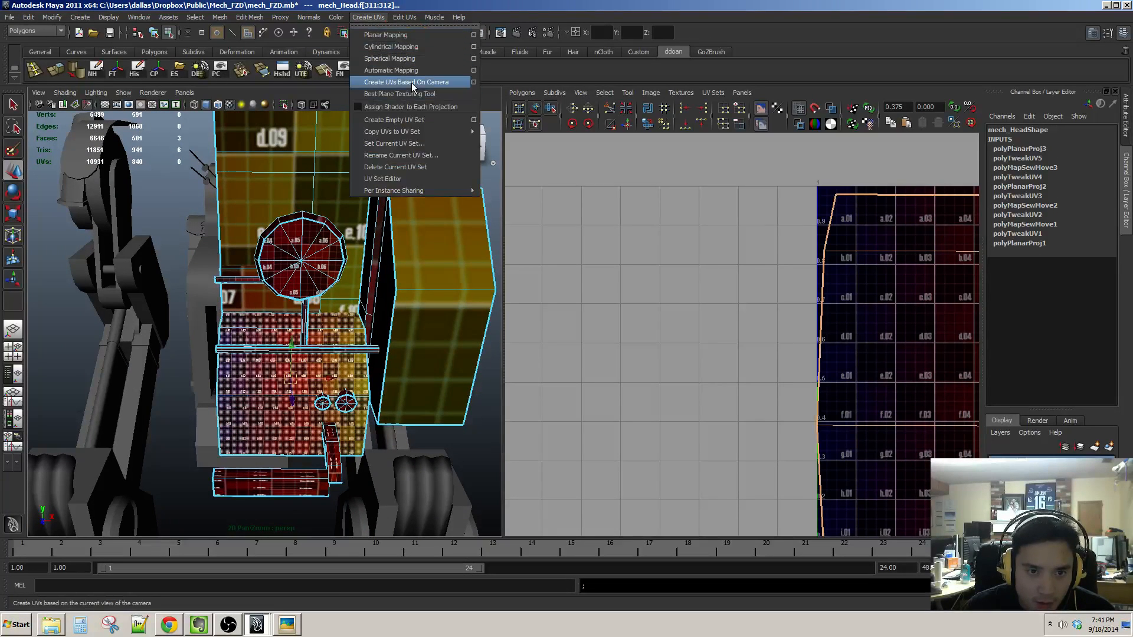
Step: Convert the selected front faces to UVs and move their shell out of the texture tile into the empty area beyond the finished shells
{"action": "scroll", "coordinate": [744, 339], "scroll_direction": "down", "scroll_amount": 2}
{"action": "left_click_drag", "start_coordinate": [840, 364], "coordinate": [635, 326], "text": "alt"}
{"action": "right_click_drag", "start_coordinate": [844, 309], "coordinate": [853, 310], "text": "ctrl"}
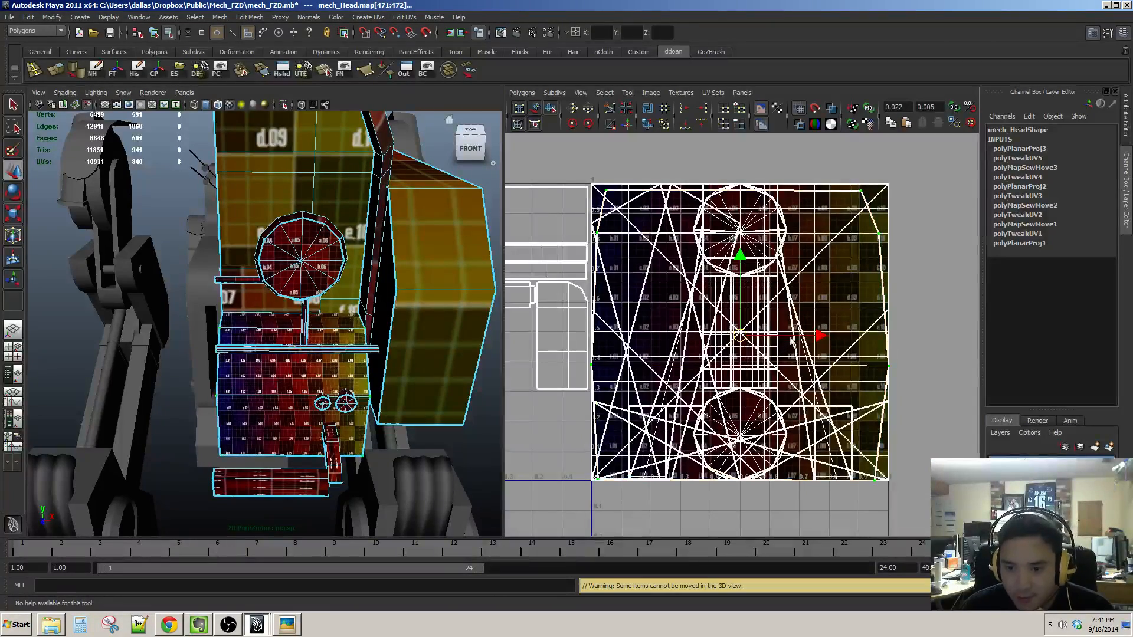
{"action": "left_click_drag", "start_coordinate": [826, 337], "coordinate": [649, 340]}
{"action": "middle_click_drag", "start_coordinate": [664, 341], "coordinate": [903, 347], "text": "alt"}
{"action": "left_click_drag", "start_coordinate": [872, 342], "coordinate": [638, 342]}
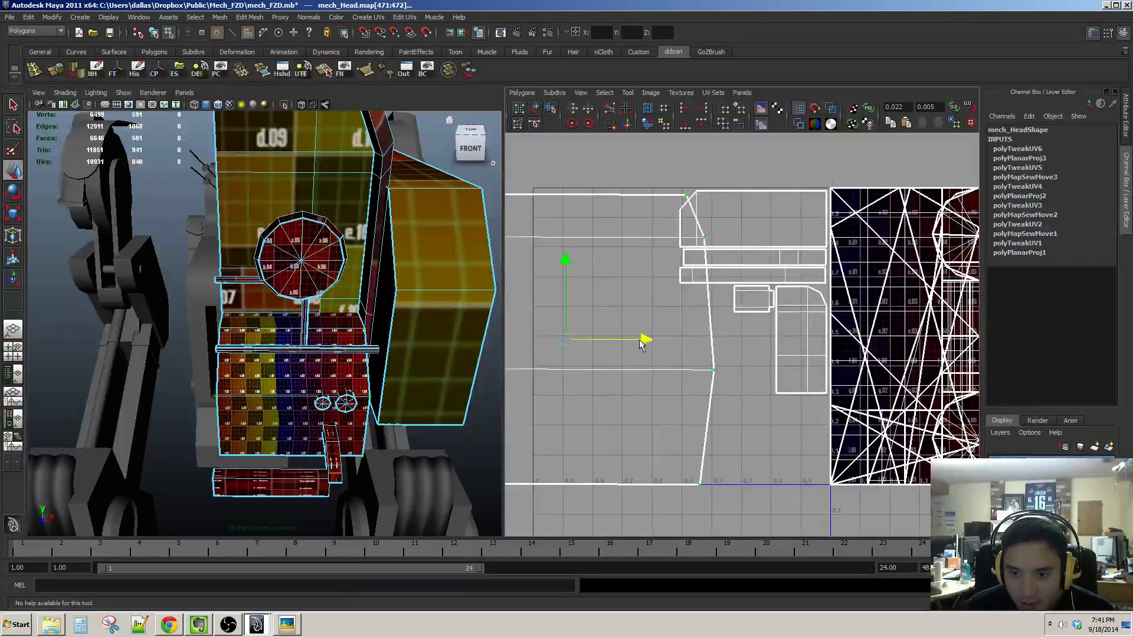
{"action": "middle_click_drag", "start_coordinate": [637, 342], "coordinate": [782, 346], "text": "alt"}
Step: Unfold the knob box's front shell, scale it down uniformly and place it below the strip shells
{"action": "left_click", "coordinate": [649, 126]}
{"action": "scroll", "coordinate": [711, 328], "scroll_direction": "down", "scroll_amount": 4}
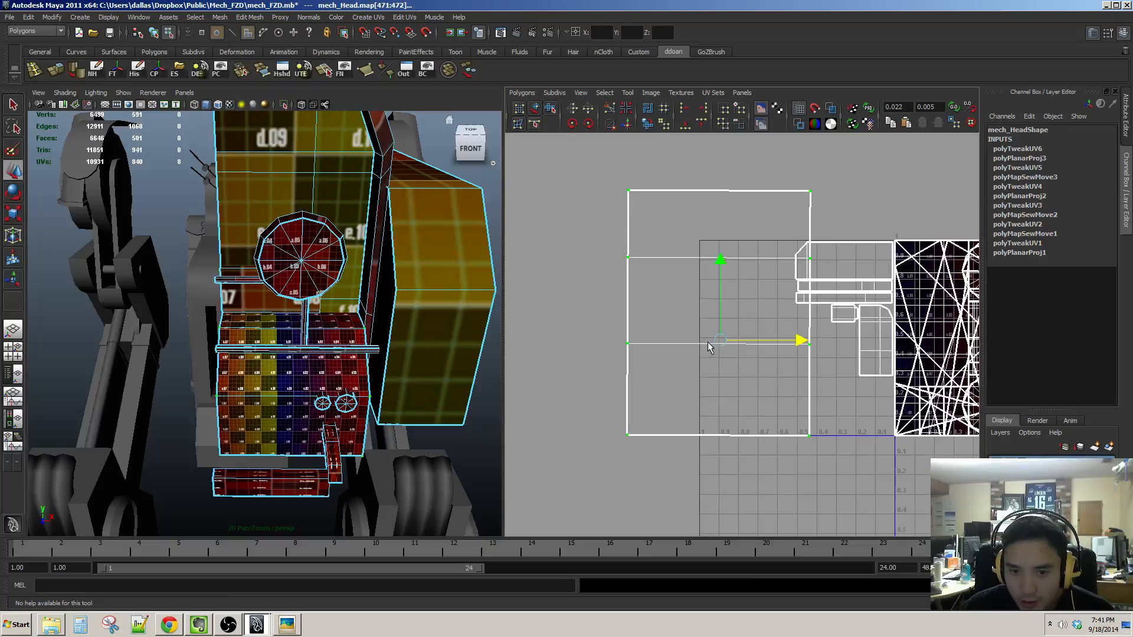
{"action": "middle_click_drag", "start_coordinate": [711, 340], "coordinate": [681, 362], "text": "alt"}
{"action": "scroll", "coordinate": [675, 354], "scroll_direction": "up", "scroll_amount": 3}
{"action": "key", "text": "r"}
{"action": "left_click_drag", "start_coordinate": [667, 338], "coordinate": [616, 351]}
{"action": "right_click_drag", "start_coordinate": [616, 351], "coordinate": [673, 353], "text": "alt"}
{"action": "key", "text": "w"}
{"action": "left_click_drag", "start_coordinate": [624, 335], "coordinate": [775, 416]}
{"action": "scroll", "coordinate": [775, 416], "scroll_direction": "up", "scroll_amount": 1}
{"action": "middle_click_drag", "start_coordinate": [780, 422], "coordinate": [745, 358], "text": "alt"}
Step: Straighten the front shell by aligning the UVs of both vertical borders and each horizontal row
{"action": "left_click_drag", "start_coordinate": [610, 235], "coordinate": [664, 499]}
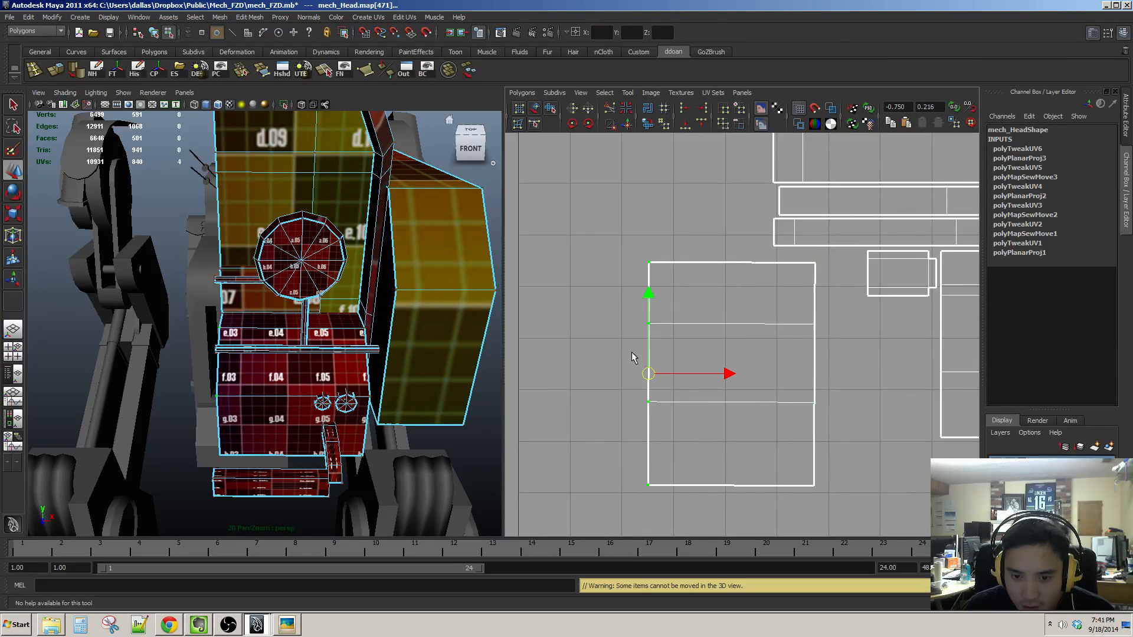
{"action": "left_click", "coordinate": [683, 110]}
{"action": "middle_click_drag", "start_coordinate": [801, 254], "coordinate": [753, 246], "text": "alt"}
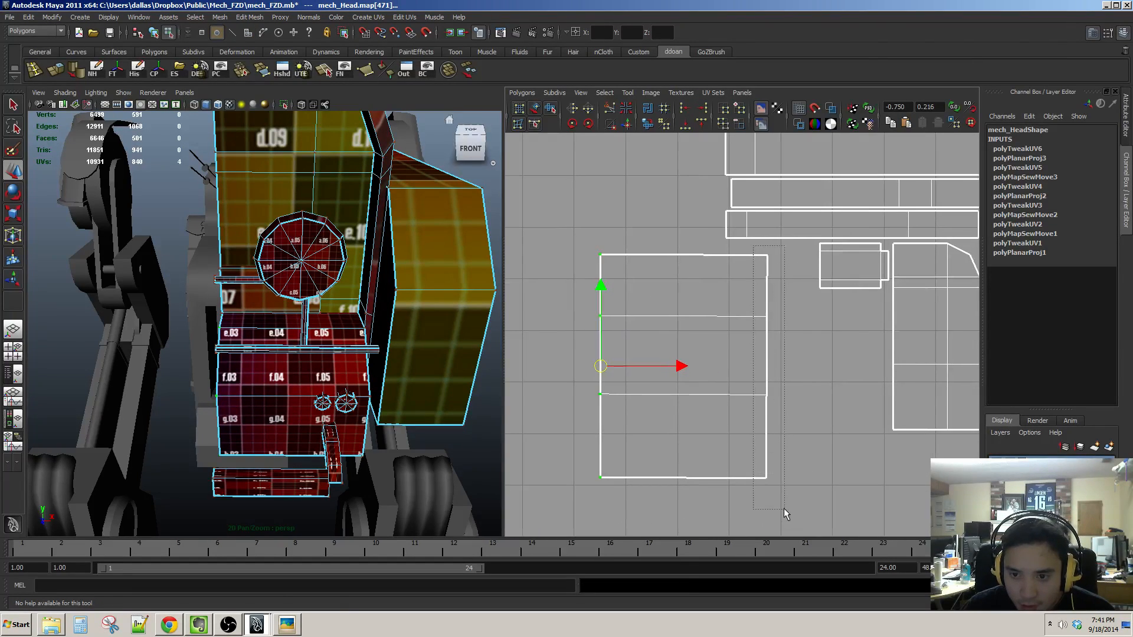
{"action": "left_click_drag", "start_coordinate": [784, 510], "coordinate": [785, 510]}
{"action": "left_click", "coordinate": [700, 111]}
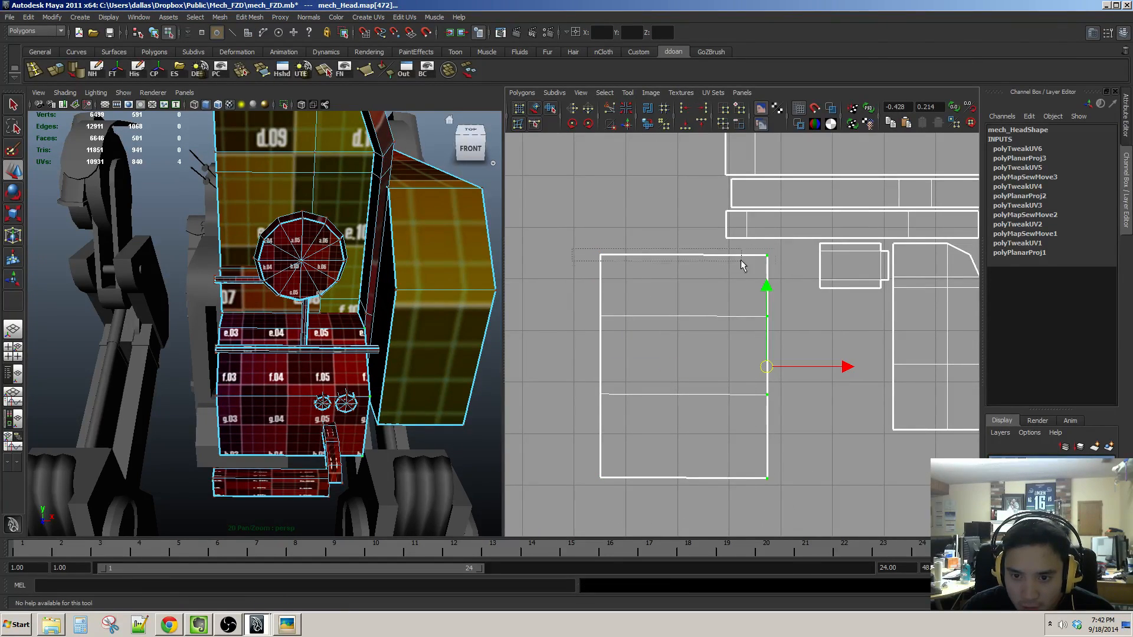
{"action": "left_click_drag", "start_coordinate": [742, 264], "coordinate": [742, 264]}
{"action": "left_click", "coordinate": [702, 122]}
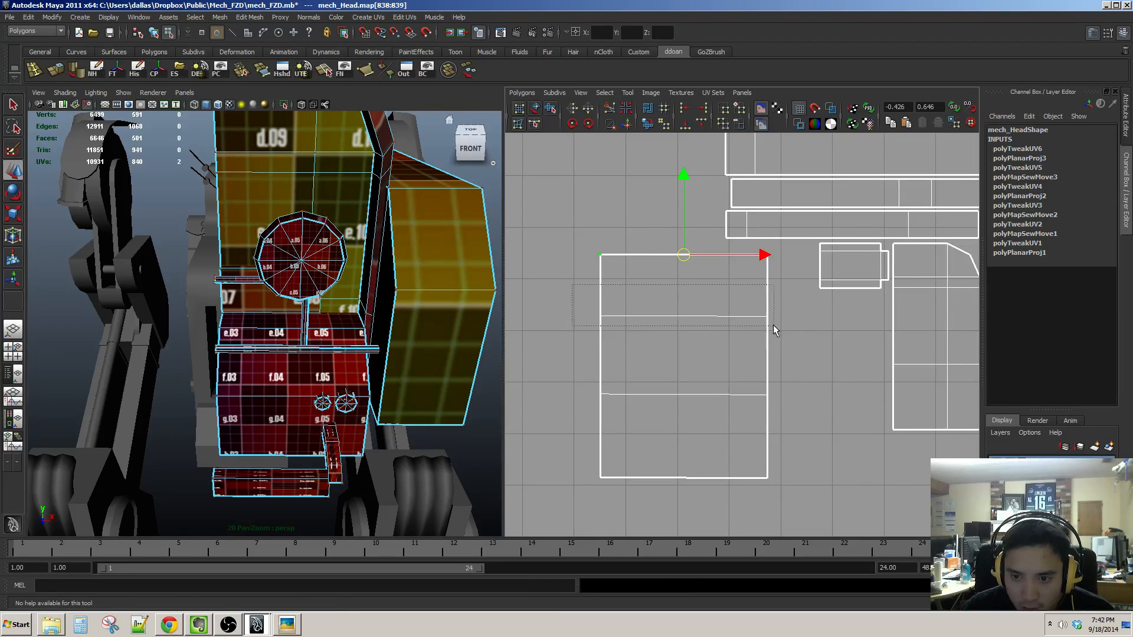
{"action": "left_click_drag", "start_coordinate": [774, 331], "coordinate": [774, 330]}
{"action": "left_click_drag", "start_coordinate": [539, 384], "coordinate": [789, 413]}
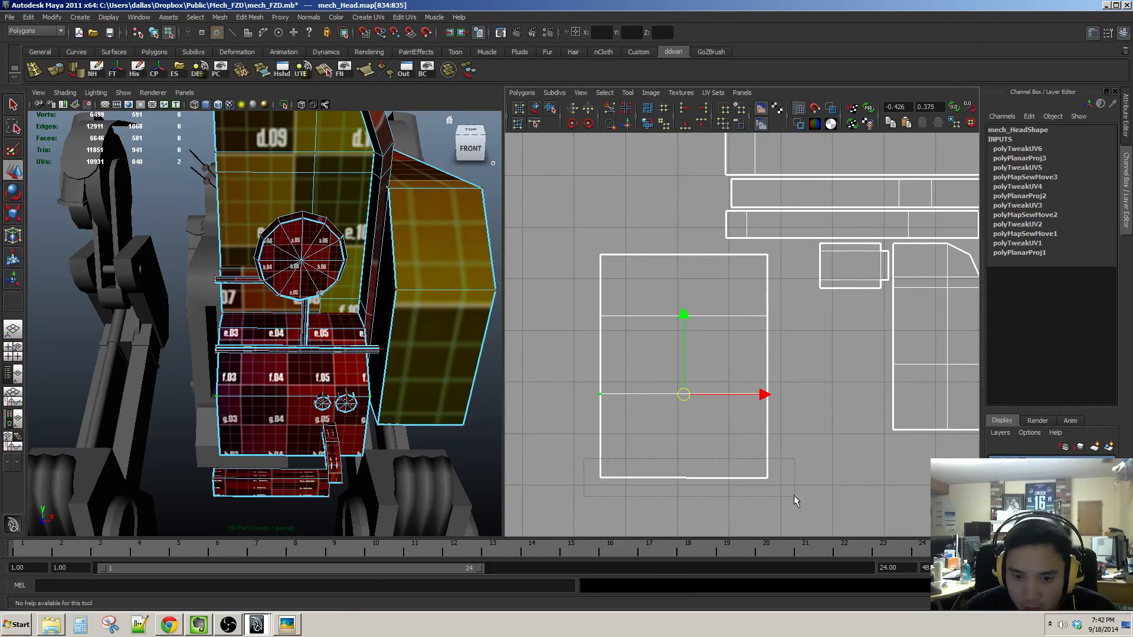
Step: Select the whole straightened front shell, scale it down uniformly and place it directly under the small box's shell
{"action": "right_click_drag", "start_coordinate": [743, 352], "coordinate": [759, 341], "text": "ctrl"}
{"action": "middle_click_drag", "start_coordinate": [759, 341], "coordinate": [695, 321], "text": "alt"}
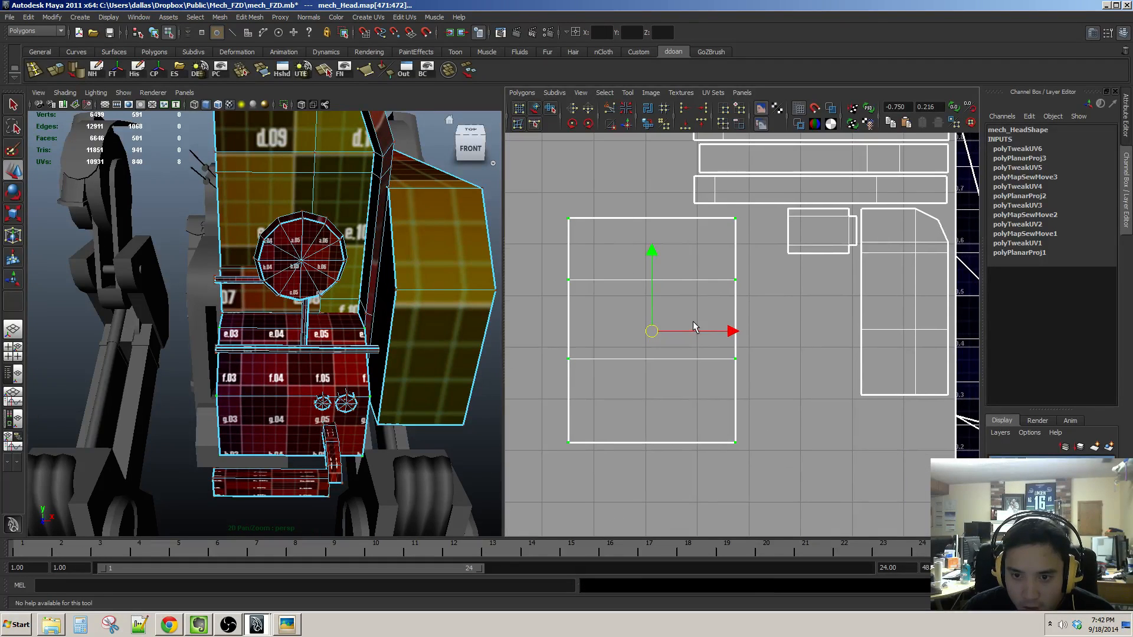
{"action": "key", "text": "r"}
{"action": "left_click_drag", "start_coordinate": [642, 336], "coordinate": [806, 330]}
{"action": "key", "text": "w"}
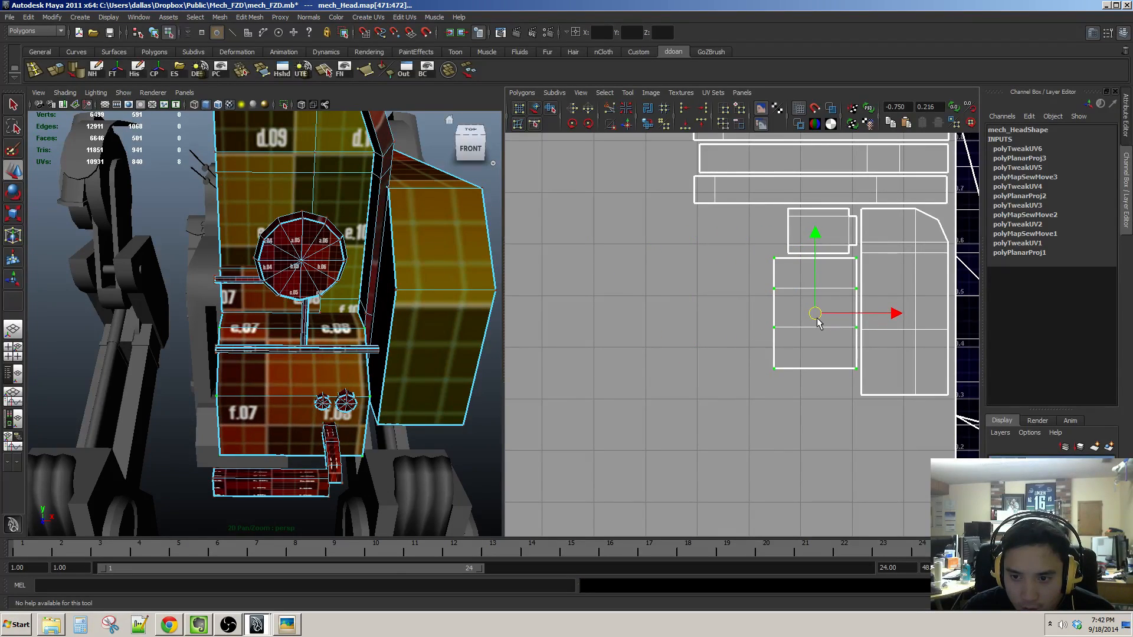
Step: Select the knob box's rear and underside faces and planar-map them along the Y axis, fitted to the bounding box
{"action": "left_click_drag", "start_coordinate": [346, 387], "coordinate": [331, 354], "text": "alt"}
{"action": "key", "text": "F11"}
{"action": "left_click", "coordinate": [289, 336]}
{"action": "left_click", "coordinate": [276, 364], "text": "shift"}
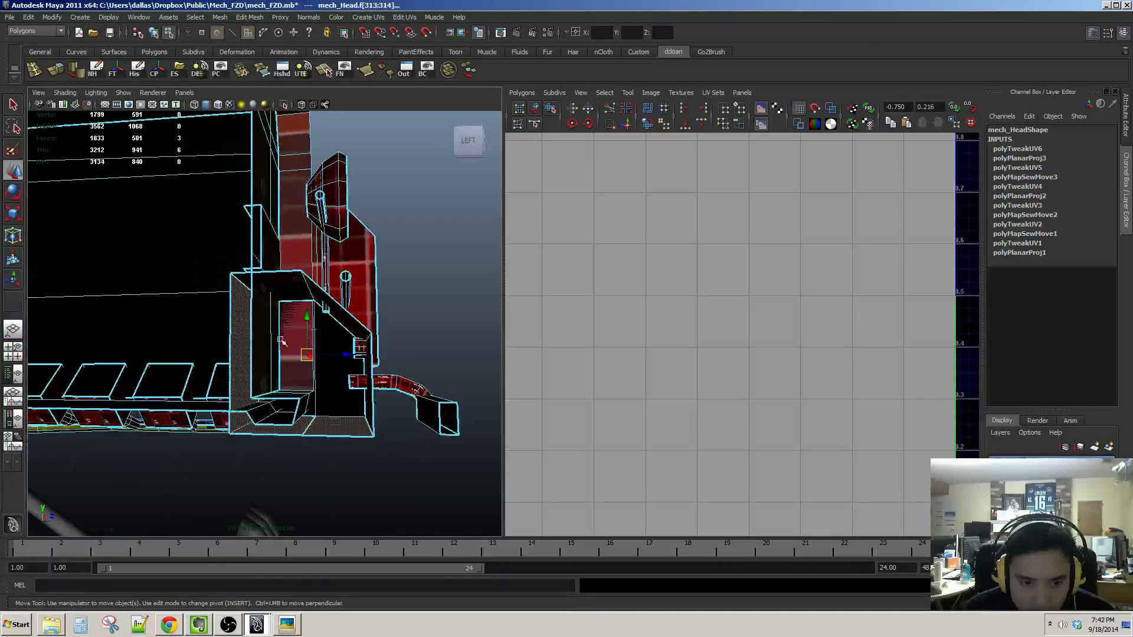
{"action": "left_click", "coordinate": [368, 17]}
{"action": "left_click", "coordinate": [473, 36]}
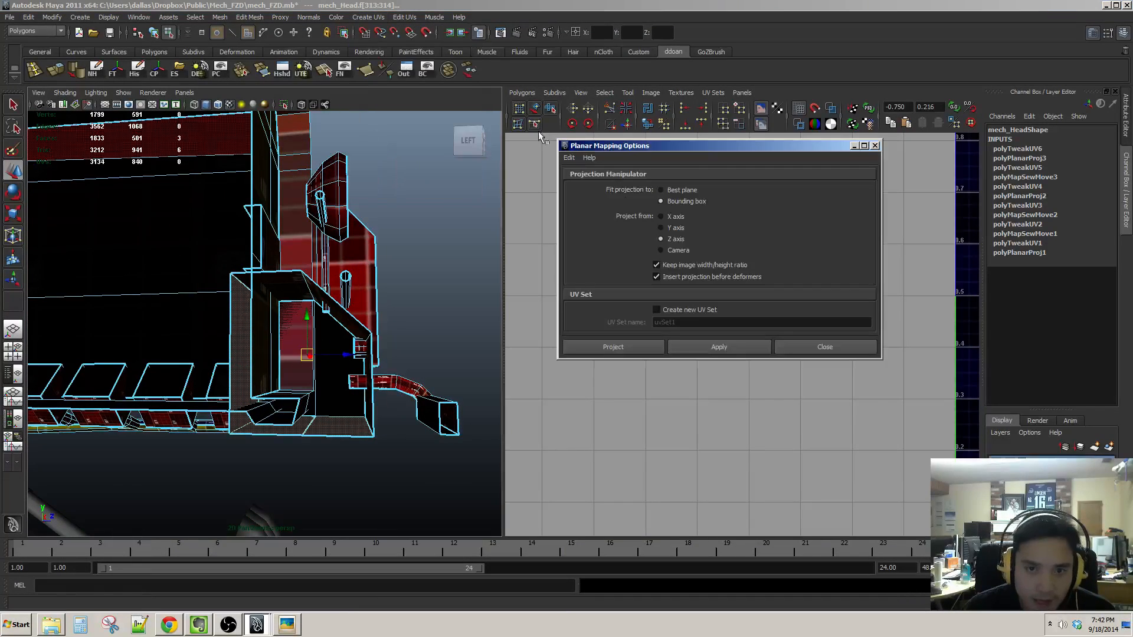
{"action": "left_click", "coordinate": [714, 346]}
{"action": "left_click", "coordinate": [824, 348]}
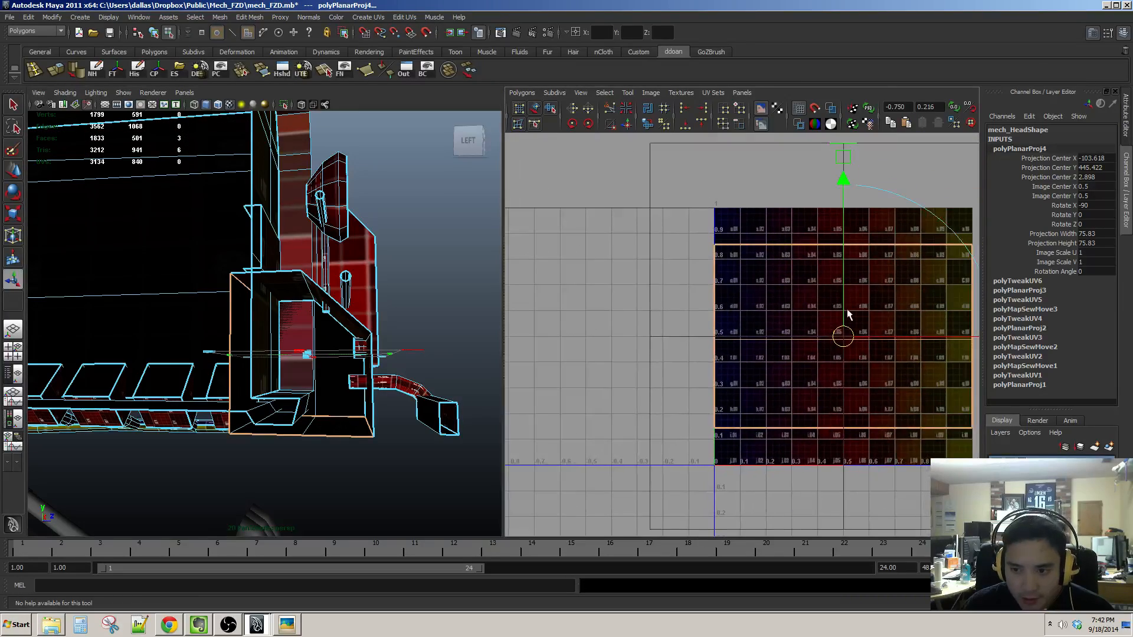
Step: Convert the rear and underside faces to UVs and move their shell horizontally into the empty area clear of the finished shells
{"action": "right_click_drag", "start_coordinate": [847, 311], "coordinate": [873, 322], "text": "ctrl"}
{"action": "middle_click_drag", "start_coordinate": [864, 361], "coordinate": [765, 362], "text": "alt"}
{"action": "key", "text": "w"}
{"action": "left_click_drag", "start_coordinate": [827, 336], "coordinate": [556, 336]}
{"action": "middle_click_drag", "start_coordinate": [822, 325], "coordinate": [860, 318], "text": "alt"}
{"action": "left_click_drag", "start_coordinate": [328, 365], "coordinate": [463, 307], "text": "alt"}
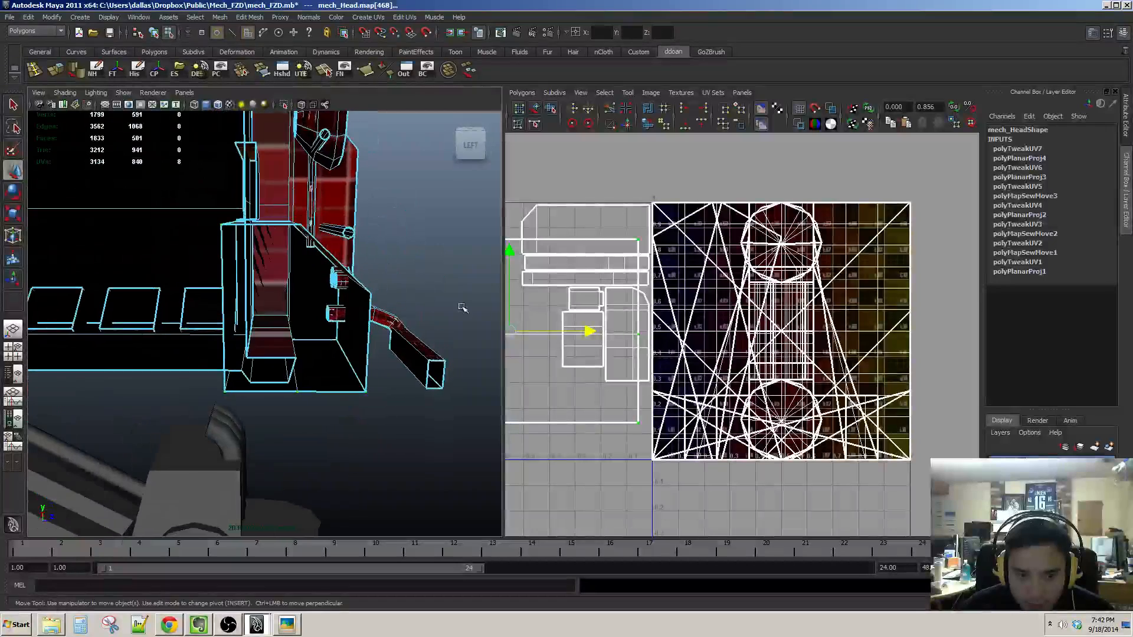
{"action": "left_click_drag", "start_coordinate": [593, 331], "coordinate": [485, 333]}
{"action": "middle_click_drag", "start_coordinate": [521, 347], "coordinate": [805, 326], "text": "alt"}
{"action": "left_click_drag", "start_coordinate": [245, 321], "coordinate": [349, 329], "text": "alt"}
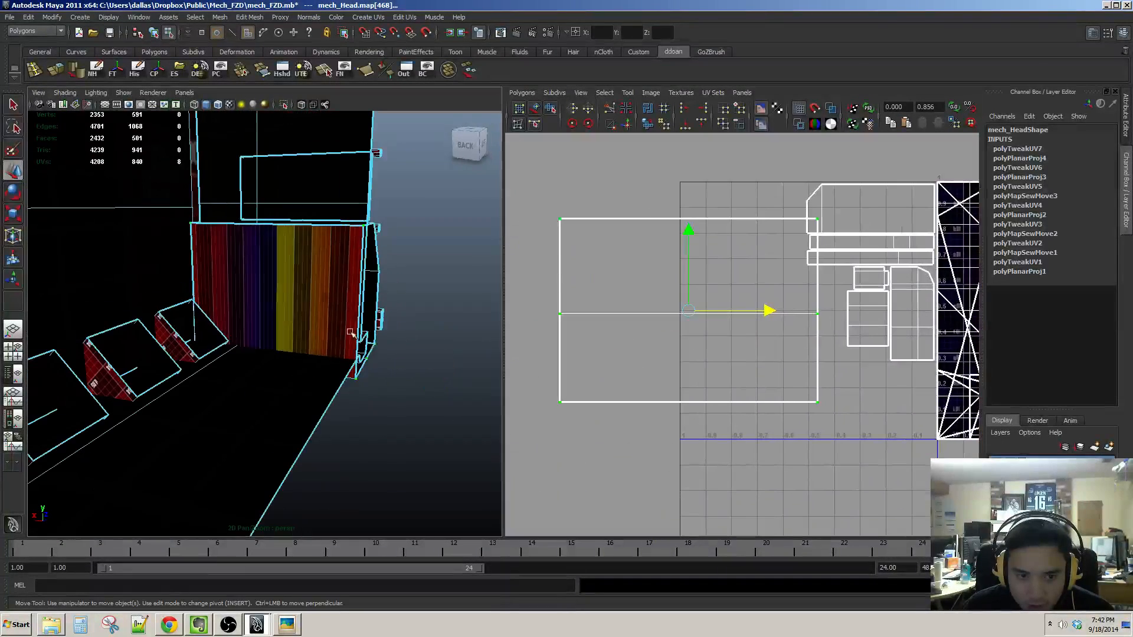
{"action": "left_click_drag", "start_coordinate": [772, 313], "coordinate": [742, 312]}
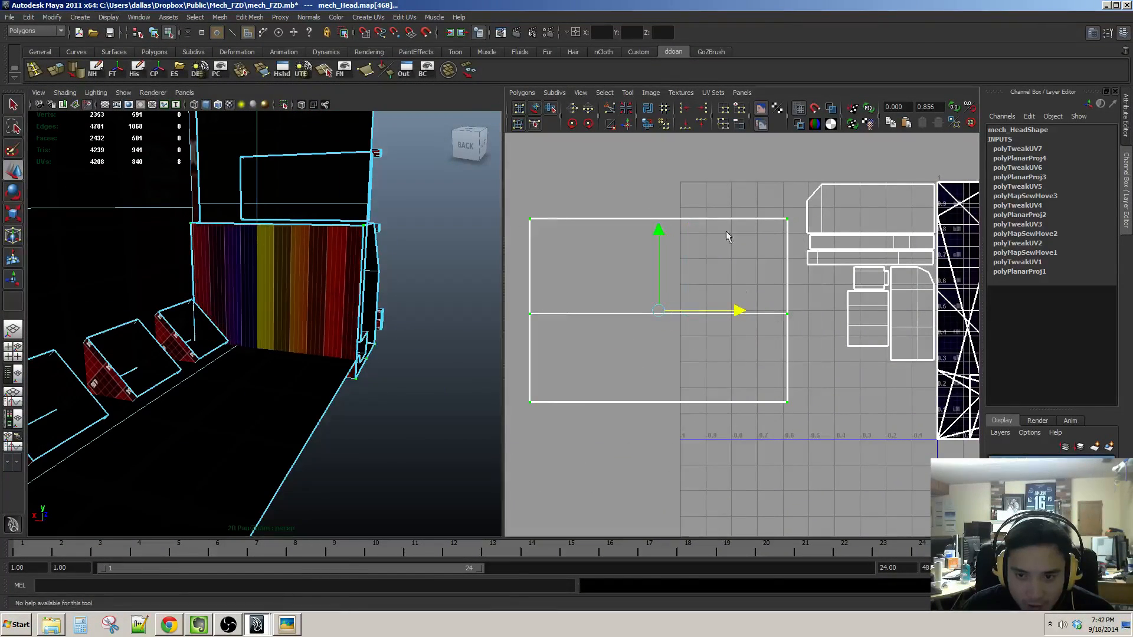
Step: Unfold the rear-and-underside shell and scale it down uniformly
{"action": "left_click", "coordinate": [645, 124]}
{"action": "middle_click_drag", "start_coordinate": [653, 172], "coordinate": [679, 366], "text": "alt"}
{"action": "scroll", "coordinate": [679, 366], "scroll_direction": "down", "scroll_amount": 4}
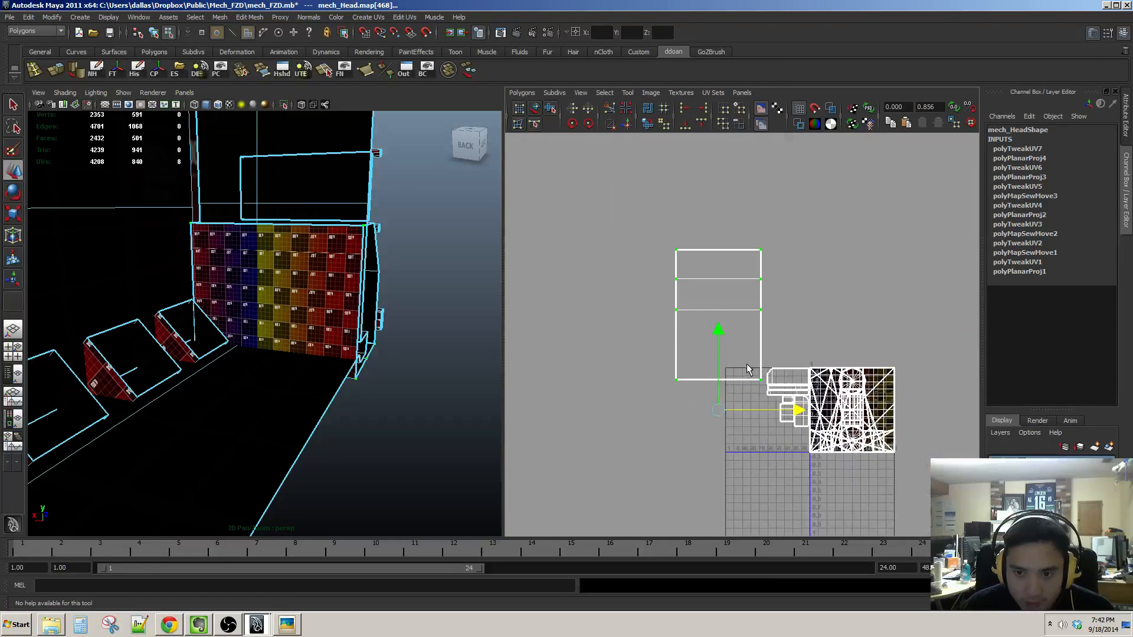
{"action": "key", "text": "w"}
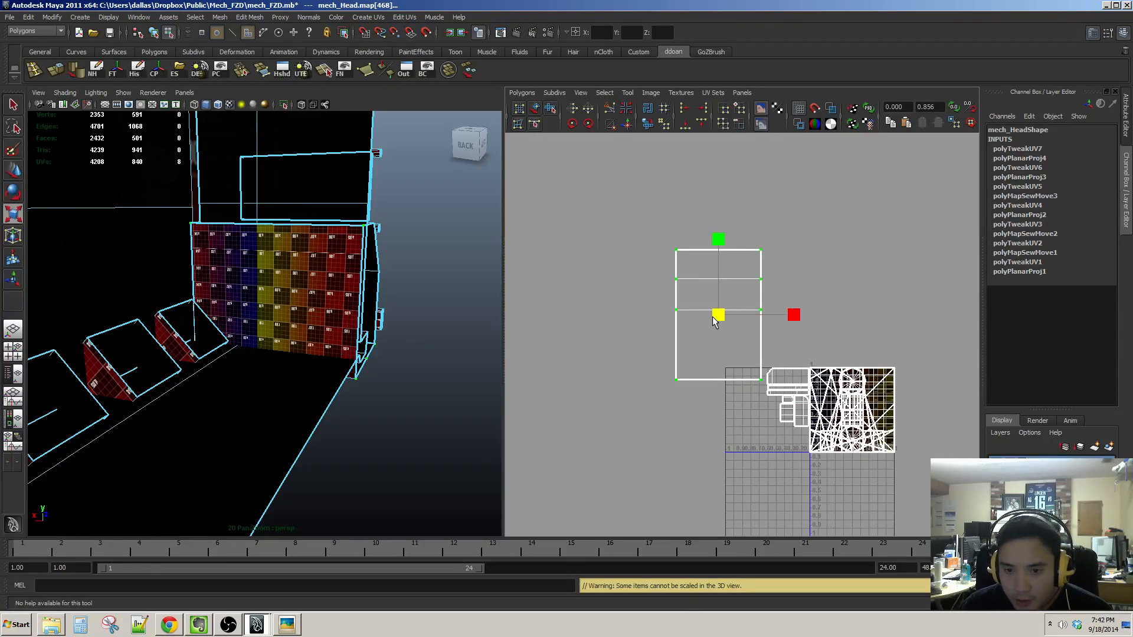
{"action": "left_click_drag", "start_coordinate": [714, 321], "coordinate": [639, 335]}
{"action": "left_click_drag", "start_coordinate": [460, 330], "coordinate": [494, 358], "text": "alt"}
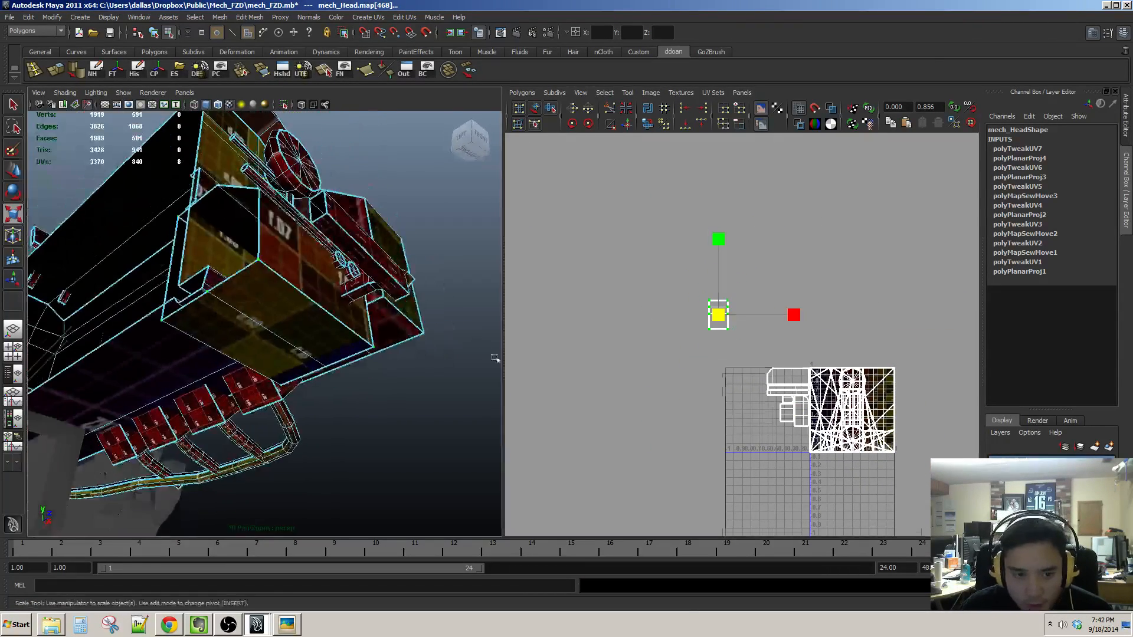
{"action": "scroll", "coordinate": [639, 367], "scroll_direction": "up", "scroll_amount": 6}
Step: Move the rear-and-underside shell into the empty tile, below the strips and beside the knob box's front shell
{"action": "key", "text": "w"}
{"action": "left_click_drag", "start_coordinate": [688, 299], "coordinate": [731, 457]}
{"action": "middle_click_drag", "start_coordinate": [772, 458], "coordinate": [727, 301], "text": "alt"}
{"action": "scroll", "coordinate": [728, 302], "scroll_direction": "up", "scroll_amount": 2}
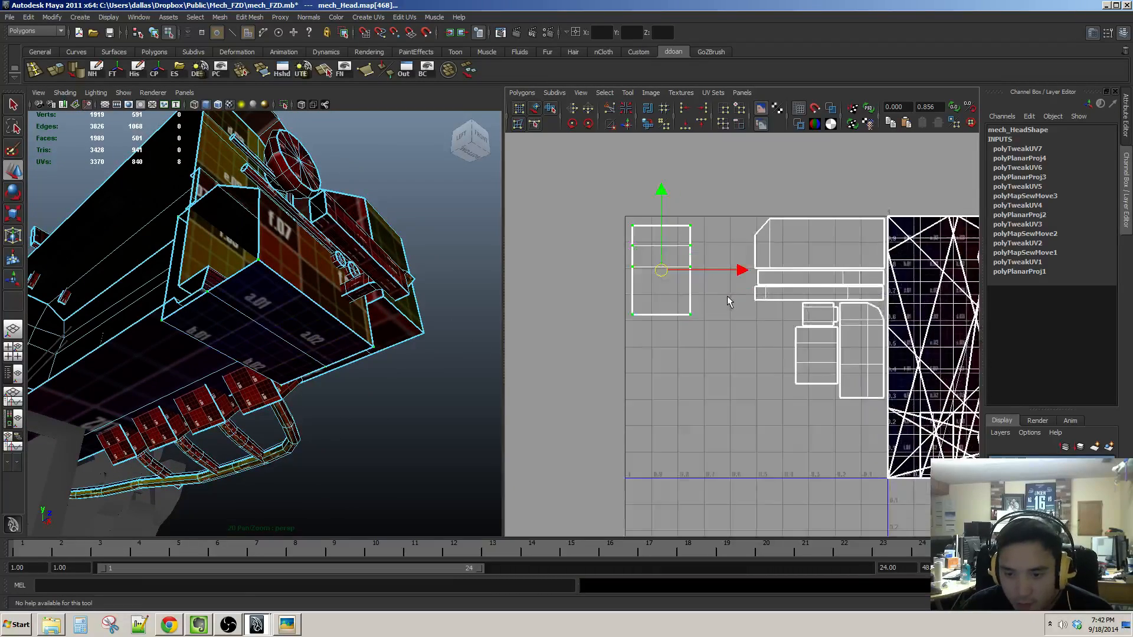
{"action": "scroll", "coordinate": [728, 301], "scroll_direction": "up", "scroll_amount": 1}
{"action": "left_click_drag", "start_coordinate": [647, 274], "coordinate": [764, 361]}
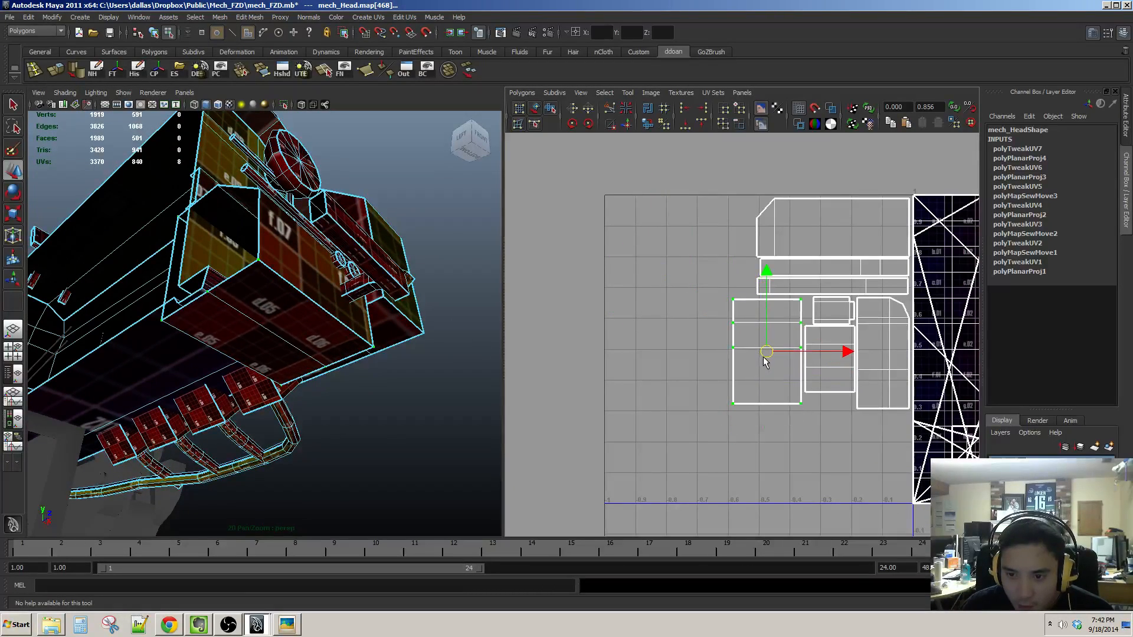
Step: Scale the rear-and-underside shell down further and overlap it with the front shell's lower end to compare their widths
{"action": "left_click_drag", "start_coordinate": [319, 360], "coordinate": [290, 402], "text": "alt"}
{"action": "key", "text": "r"}
{"action": "left_click_drag", "start_coordinate": [767, 351], "coordinate": [754, 358]}
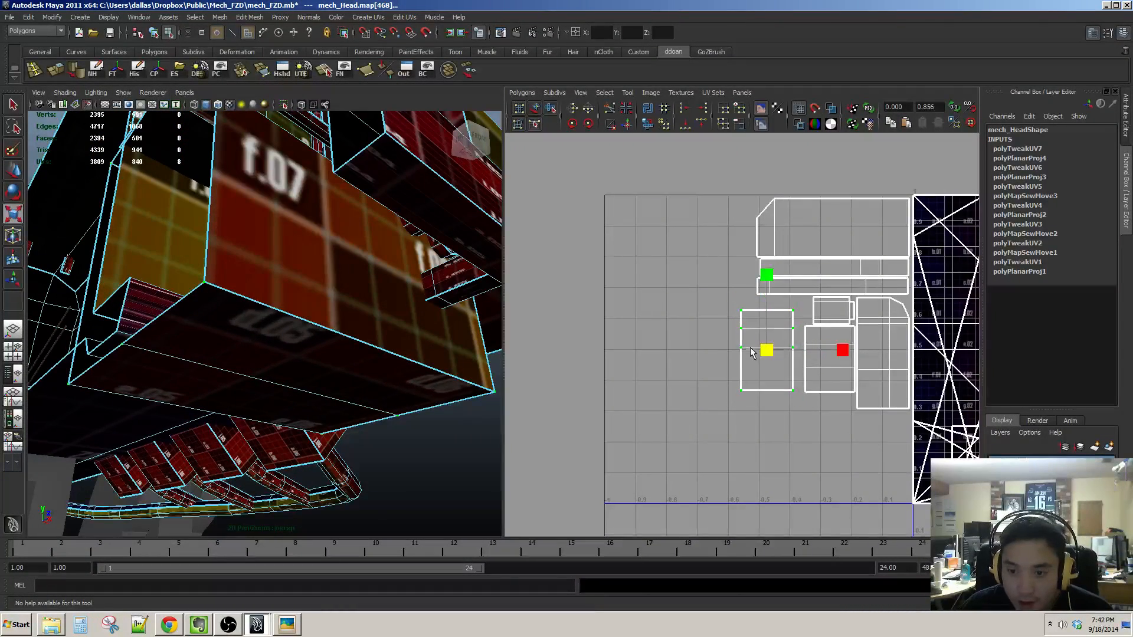
{"action": "key", "text": "w"}
{"action": "left_click_drag", "start_coordinate": [348, 313], "coordinate": [325, 329], "text": "alt"}
{"action": "left_click_drag", "start_coordinate": [773, 353], "coordinate": [826, 437]}
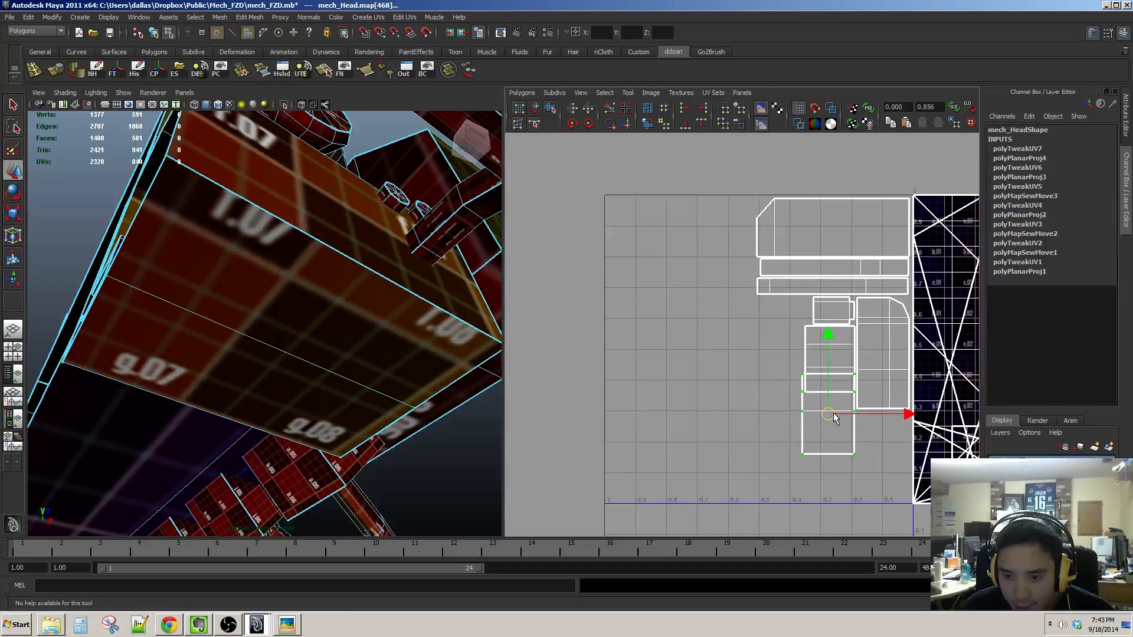
Step: Fine-tune the rear-and-underside shell's scale to match the front shell's width, then place it directly beneath the strips
{"action": "scroll", "coordinate": [635, 339], "scroll_direction": "up", "scroll_amount": 2}
{"action": "key", "text": "r"}
{"action": "left_click_drag", "start_coordinate": [716, 366], "coordinate": [708, 365]}
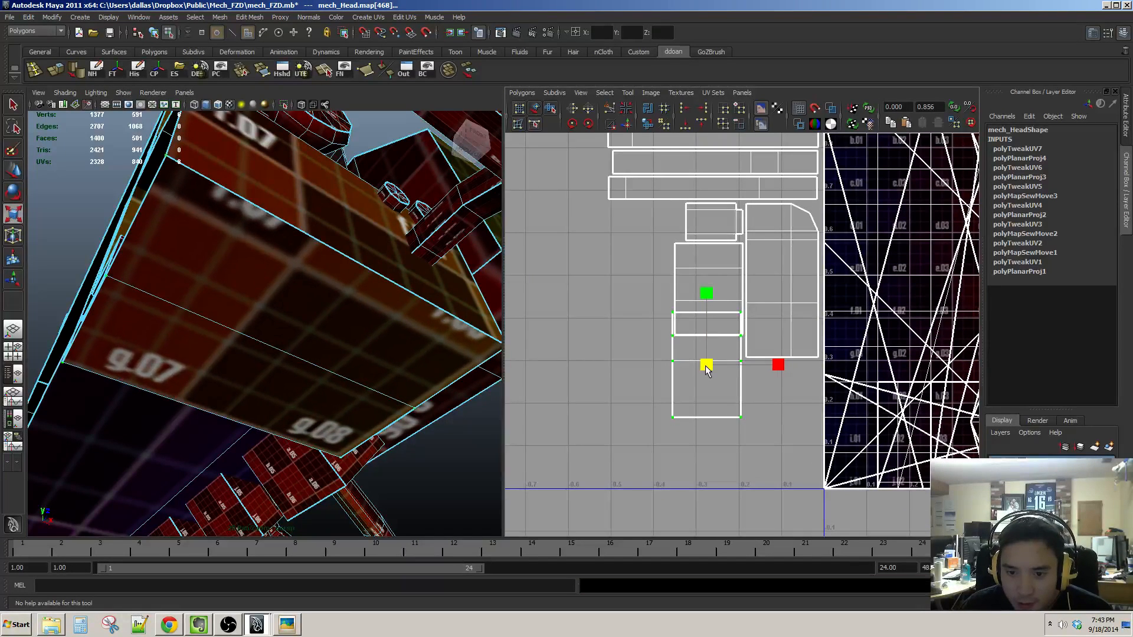
{"action": "key", "text": "w"}
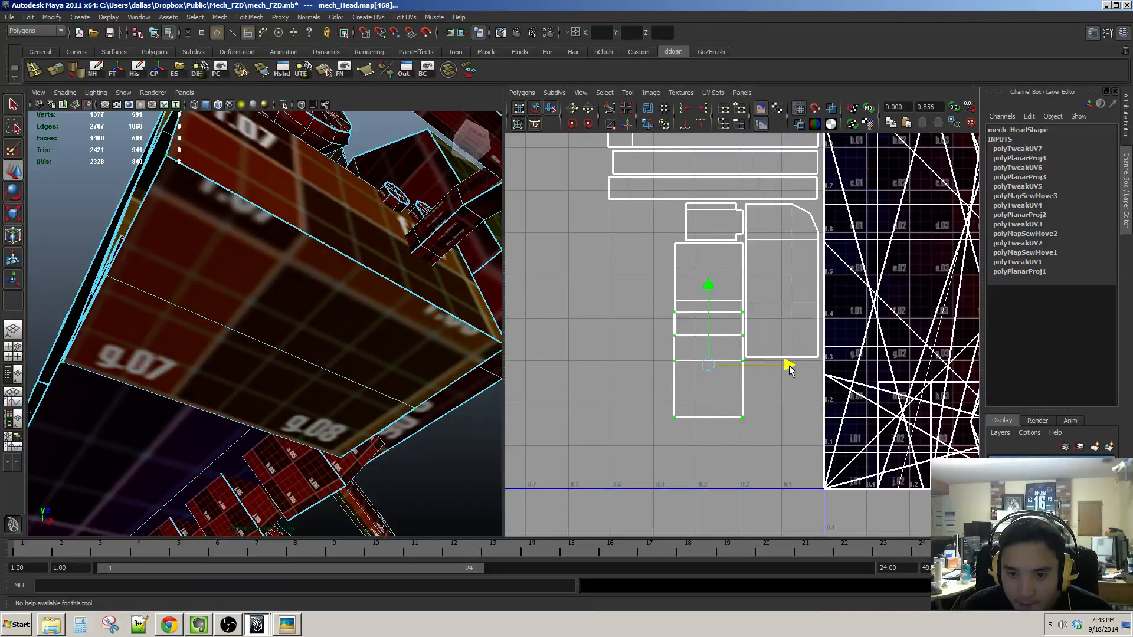
{"action": "left_click_drag", "start_coordinate": [713, 361], "coordinate": [712, 362]}
{"action": "left_click_drag", "start_coordinate": [650, 267], "coordinate": [641, 258]}
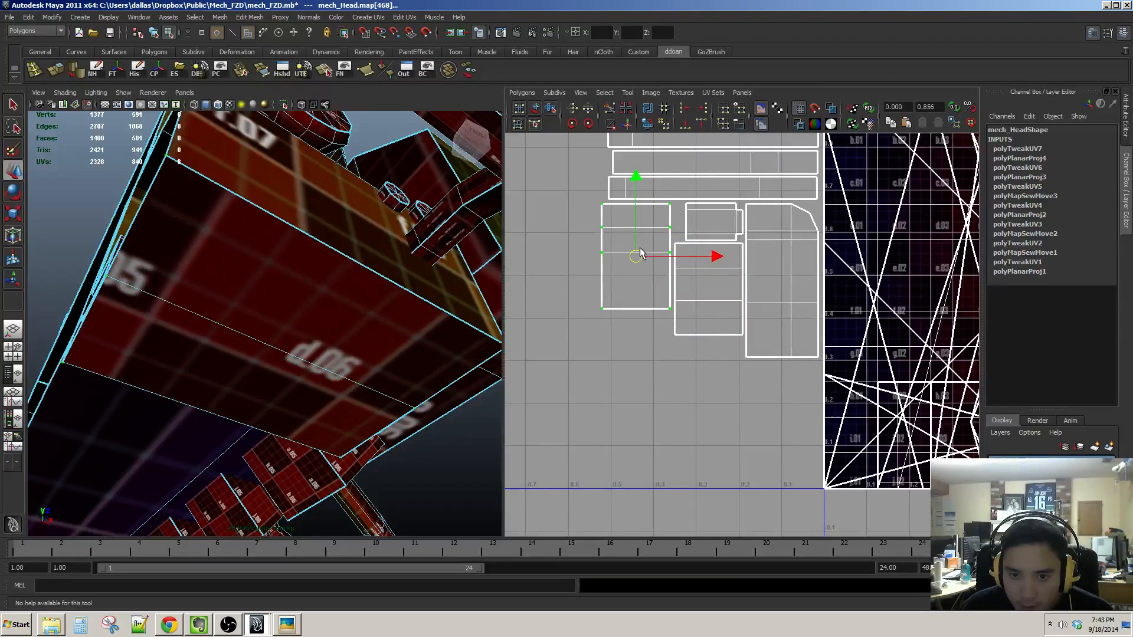
{"action": "scroll", "coordinate": [626, 287], "scroll_direction": "down", "scroll_amount": 1}
{"action": "scroll", "coordinate": [331, 295], "scroll_direction": "down", "scroll_amount": 5}
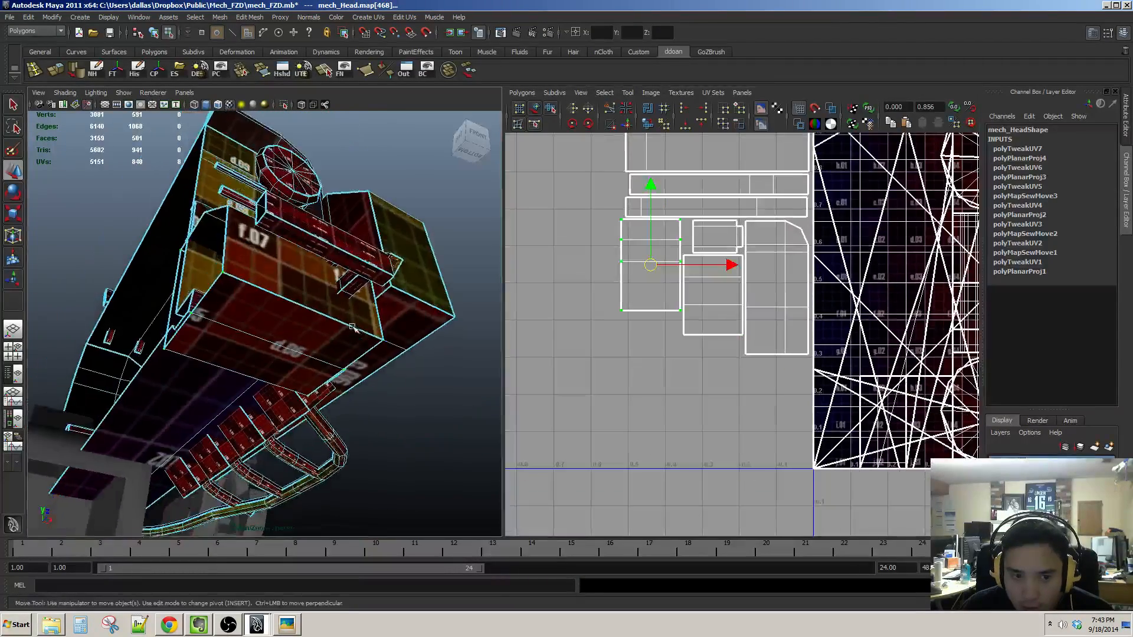
Step: Planar-map the knob box's side face from the X axis, fitted to the bounding box with the image width/height ratio kept
{"action": "left_click_drag", "start_coordinate": [307, 306], "coordinate": [307, 254], "text": "alt"}
{"action": "middle_click_drag", "start_coordinate": [236, 336], "coordinate": [268, 378], "text": "alt"}
{"action": "left_click_drag", "start_coordinate": [267, 379], "coordinate": [305, 389], "text": "alt"}
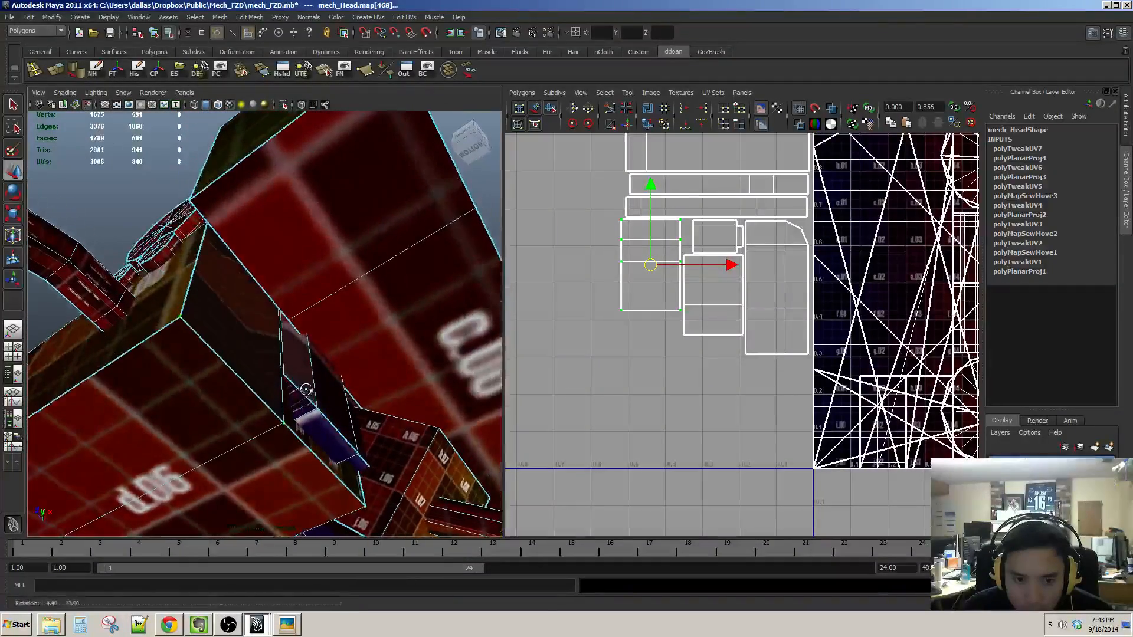
{"action": "left_click", "coordinate": [236, 311]}
{"action": "mouse_move", "coordinate": [244, 307]}
{"action": "left_mouse_down", "text": "alt"}
{"action": "mouse_move", "coordinate": [313, 410]}
{"action": "mouse_move", "coordinate": [296, 363]}
{"action": "mouse_move", "coordinate": [359, 435]}
{"action": "mouse_move", "coordinate": [289, 378]}
{"action": "left_mouse_up", "text": "alt"}
{"action": "key", "text": "4"}
{"action": "mouse_move", "coordinate": [349, 372]}
{"action": "right_mouse_down", "text": "alt"}
{"action": "mouse_move", "coordinate": [306, 372]}
{"action": "mouse_move", "coordinate": [361, 371]}
{"action": "right_mouse_up", "text": "alt"}
{"action": "left_click_drag", "start_coordinate": [362, 370], "coordinate": [363, 389], "text": "alt"}
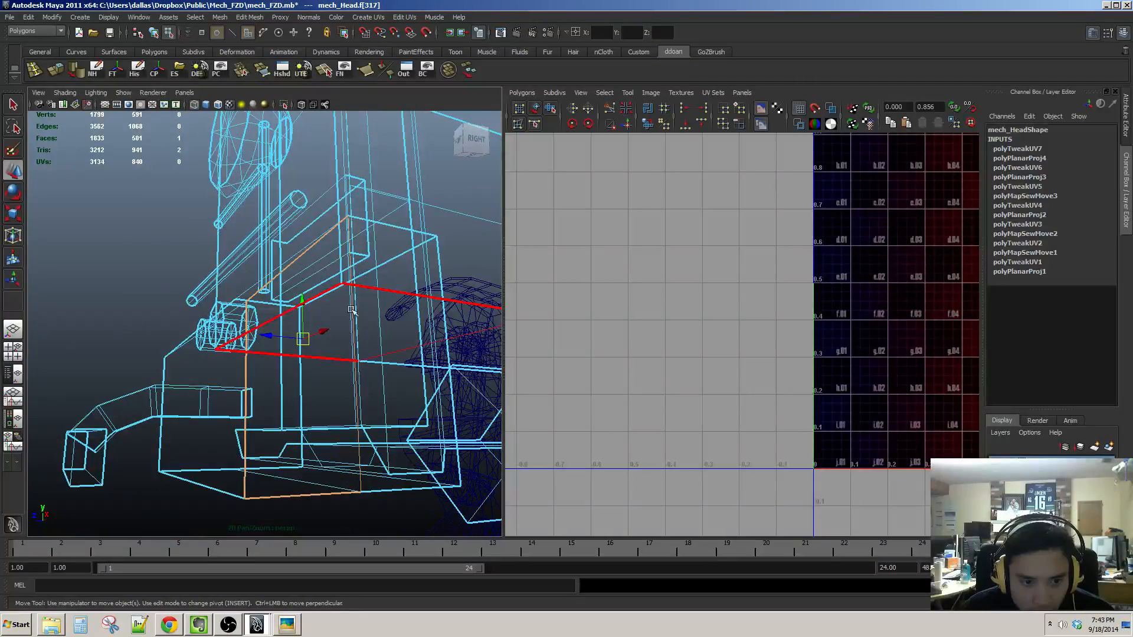
{"action": "left_click_drag", "start_coordinate": [353, 309], "coordinate": [357, 287], "text": "alt"}
{"action": "left_click_drag", "start_coordinate": [373, 414], "coordinate": [388, 399], "text": "alt"}
{"action": "left_click", "coordinate": [368, 17]}
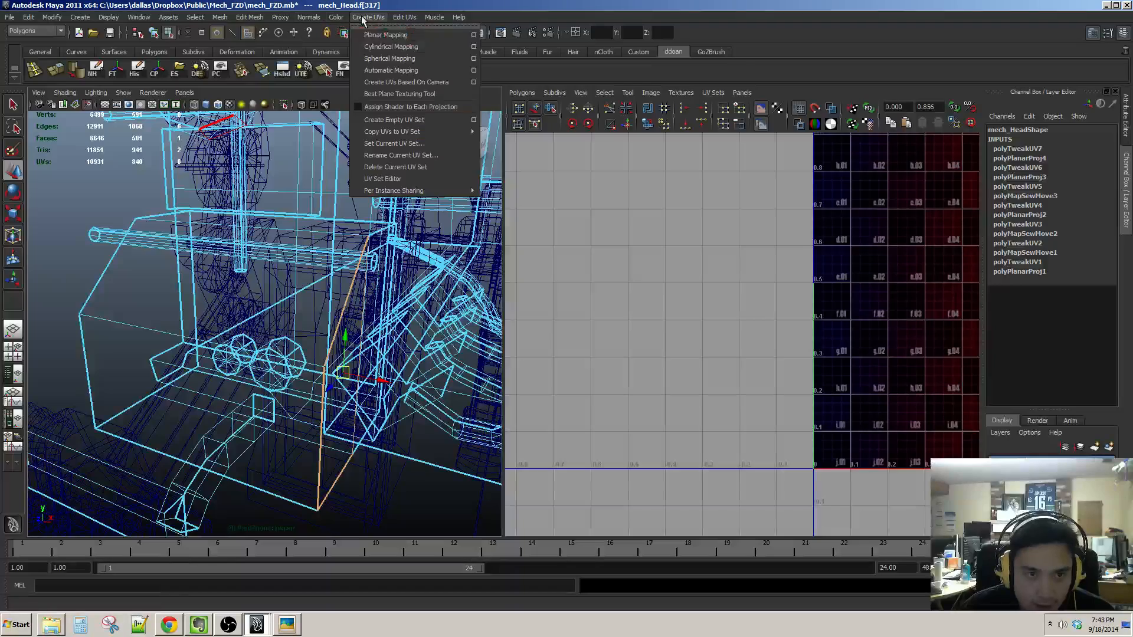
{"action": "left_click", "coordinate": [474, 34]}
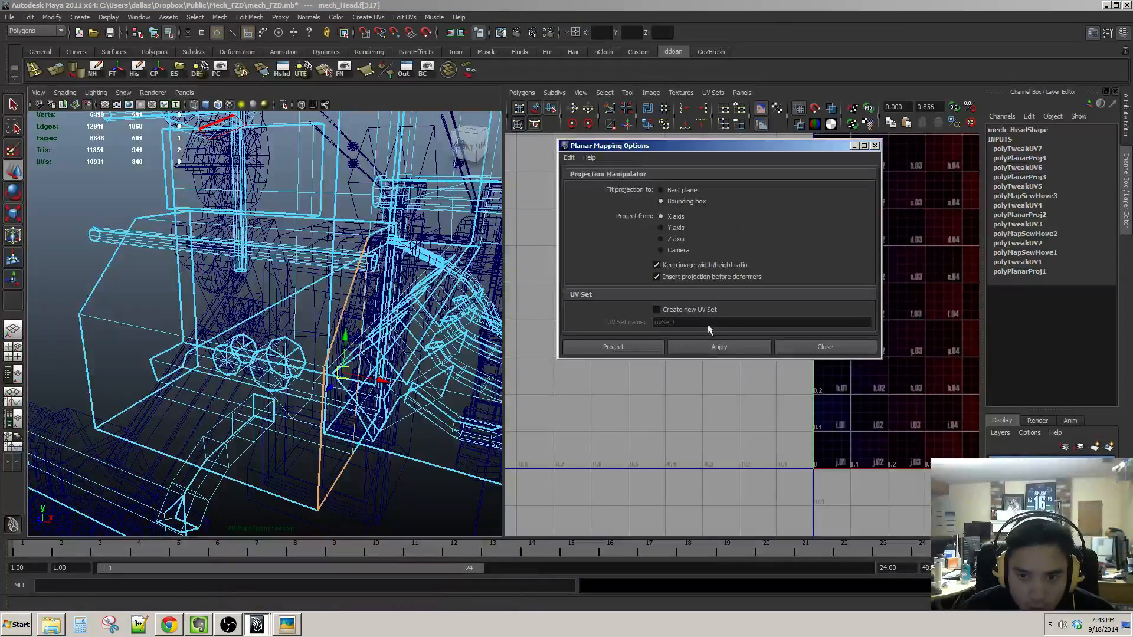
{"action": "left_click", "coordinate": [719, 347]}
{"action": "left_click", "coordinate": [804, 348]}
{"action": "key", "text": "f"}
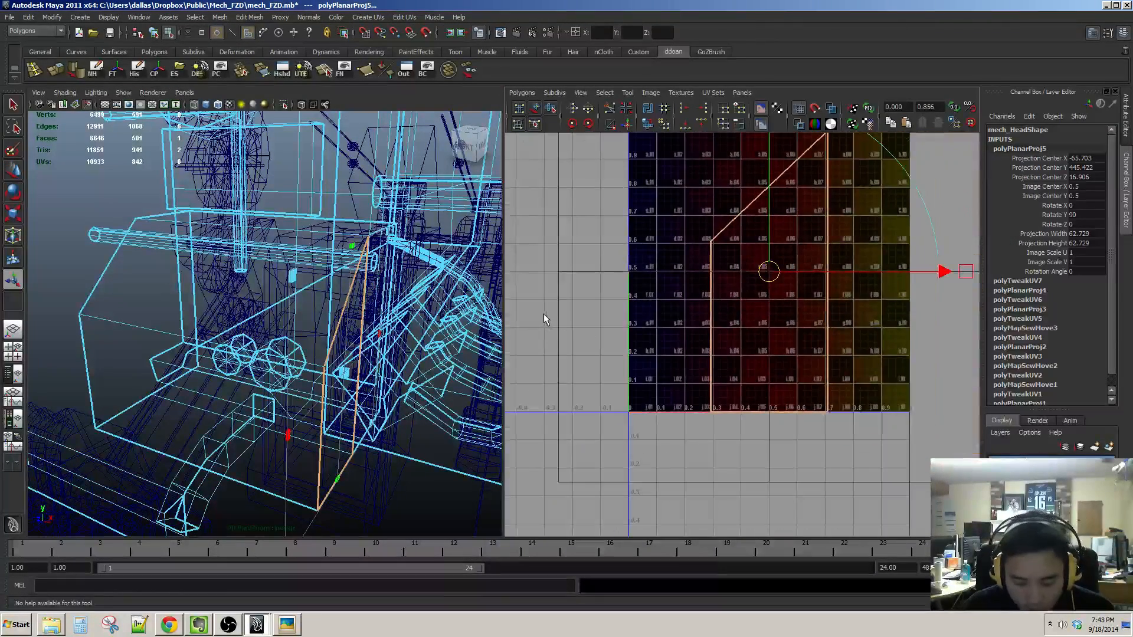
Step: Select the side face's UVs and move the shell out of the texture tile, next to the rear-and-underside shell
{"action": "key", "text": "6"}
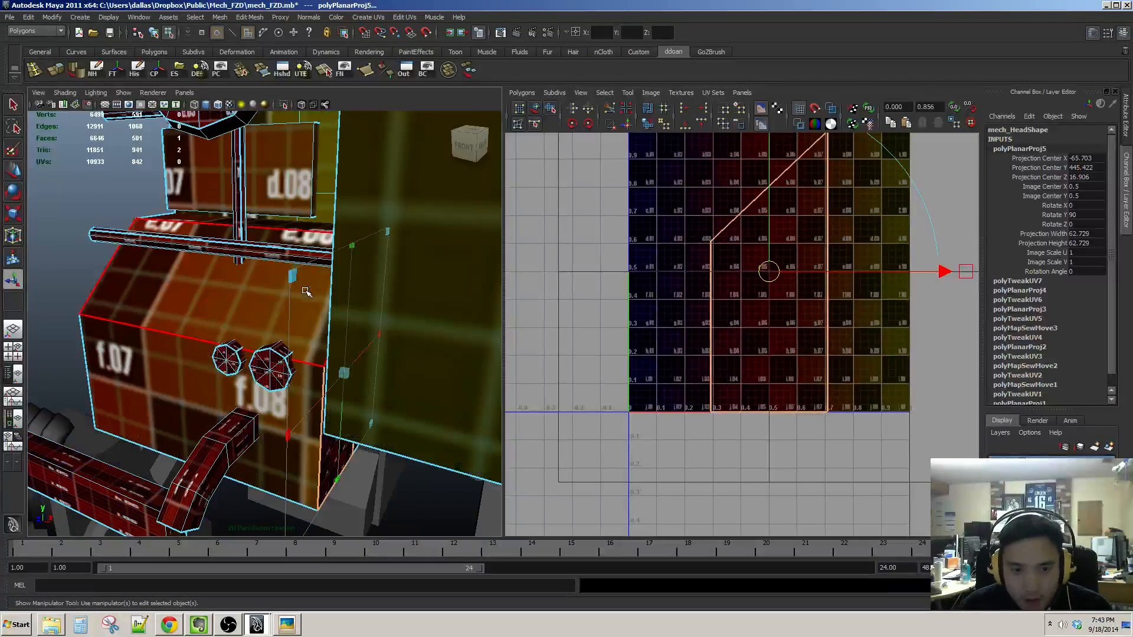
{"action": "scroll", "coordinate": [726, 341], "scroll_direction": "down", "scroll_amount": 1}
{"action": "middle_click_drag", "start_coordinate": [783, 260], "coordinate": [768, 289], "text": "alt"}
{"action": "right_click_drag", "start_coordinate": [793, 276], "coordinate": [815, 310], "text": "ctrl"}
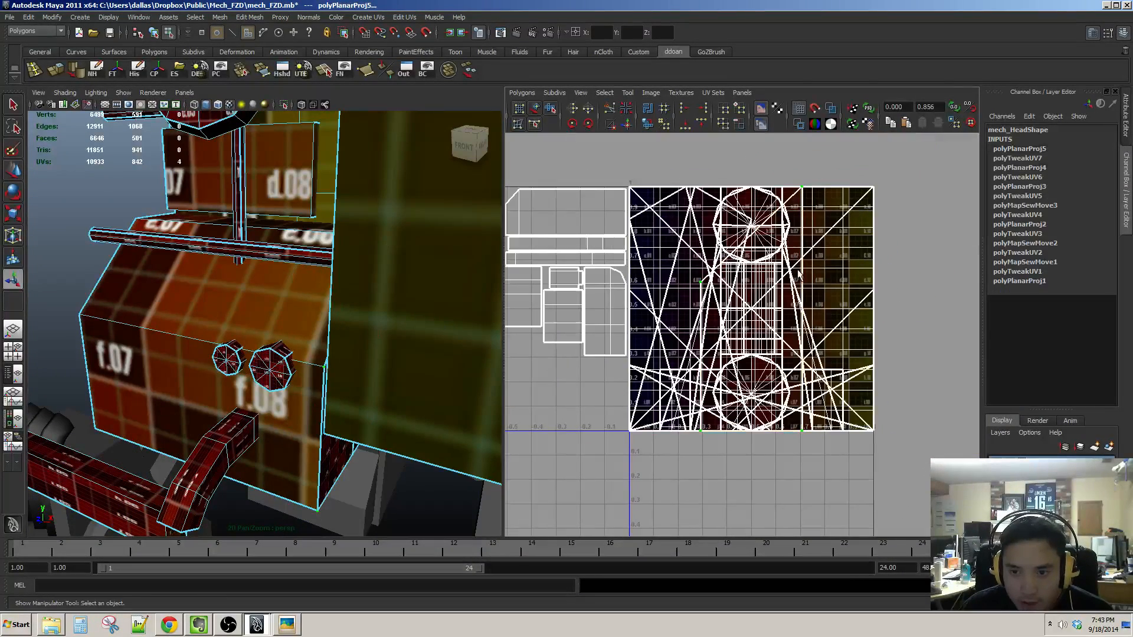
{"action": "middle_click_drag", "start_coordinate": [815, 311], "coordinate": [597, 333], "text": "alt"}
{"action": "key", "text": "w"}
{"action": "scroll", "coordinate": [751, 334], "scroll_direction": "up", "scroll_amount": 1}
{"action": "middle_click_drag", "start_coordinate": [597, 332], "coordinate": [626, 323], "text": "alt"}
Step: Scale the side shell down uniformly to match its neighbours and place it directly against the rear-and-underside shell's outer edge
{"action": "key", "text": "r"}
{"action": "key", "text": "w"}
{"action": "scroll", "coordinate": [696, 322], "scroll_direction": "up", "scroll_amount": 1}
{"action": "scroll", "coordinate": [747, 295], "scroll_direction": "up", "scroll_amount": 1}
{"action": "key", "text": "r"}
{"action": "key", "text": "w"}
{"action": "key", "text": "w"}
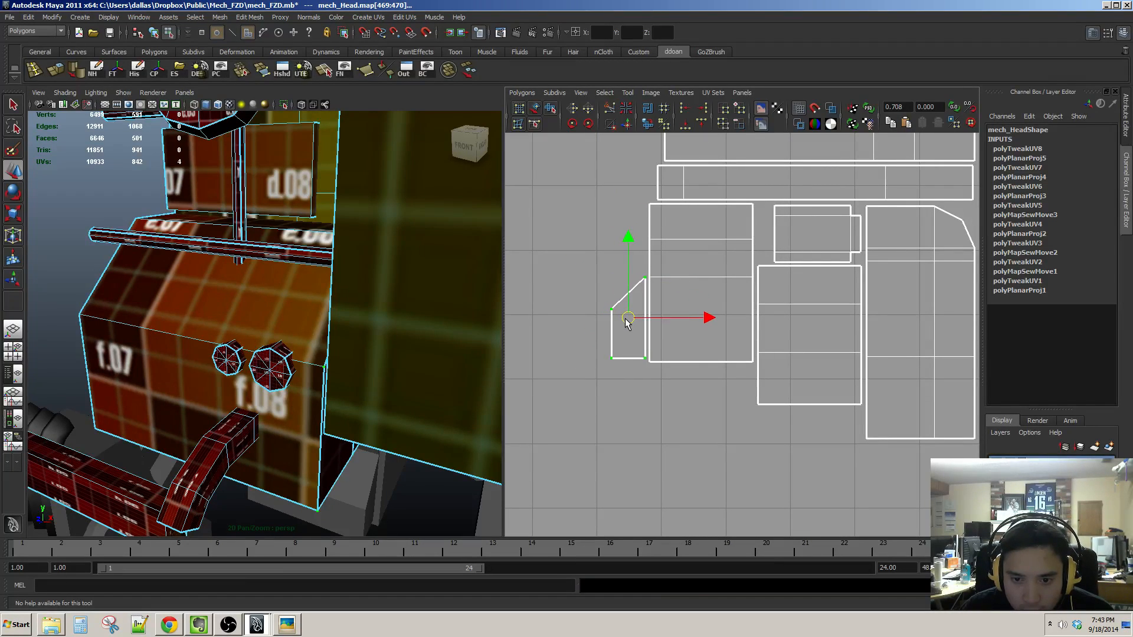
Step: Examine the knob box's open interior from the side to find inner faces hidden from outside
{"action": "right_click_drag", "start_coordinate": [448, 348], "coordinate": [360, 413], "text": "alt"}
{"action": "left_click_drag", "start_coordinate": [360, 413], "coordinate": [302, 406], "text": "alt"}
{"action": "right_click_drag", "start_coordinate": [302, 406], "coordinate": [346, 367], "text": "alt"}
{"action": "left_click_drag", "start_coordinate": [345, 367], "coordinate": [413, 348], "text": "alt"}
{"action": "right_click_drag", "start_coordinate": [413, 349], "coordinate": [551, 352], "text": "alt"}
{"action": "left_click_drag", "start_coordinate": [551, 353], "coordinate": [450, 392], "text": "alt"}
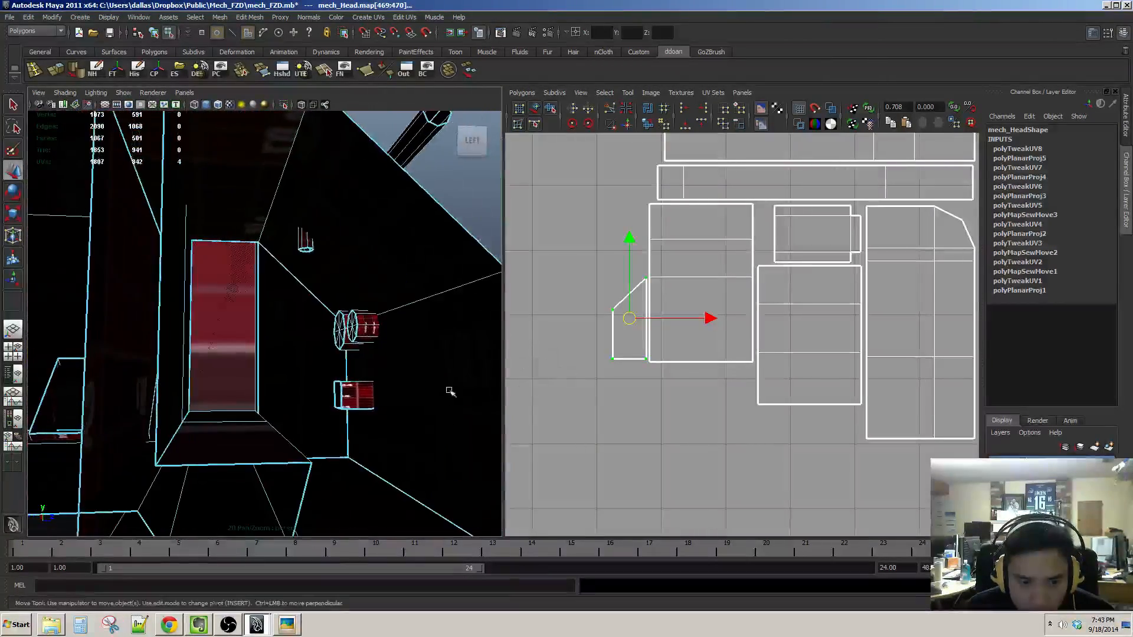
{"action": "middle_click_drag", "start_coordinate": [296, 391], "coordinate": [358, 350], "text": "alt"}
{"action": "mouse_move", "coordinate": [358, 350]}
{"action": "left_mouse_down", "text": "alt"}
{"action": "mouse_move", "coordinate": [347, 337]}
{"action": "mouse_move", "coordinate": [336, 345]}
{"action": "left_mouse_up", "text": "alt"}
{"action": "right_click_drag", "start_coordinate": [337, 345], "coordinate": [334, 347], "text": "alt"}
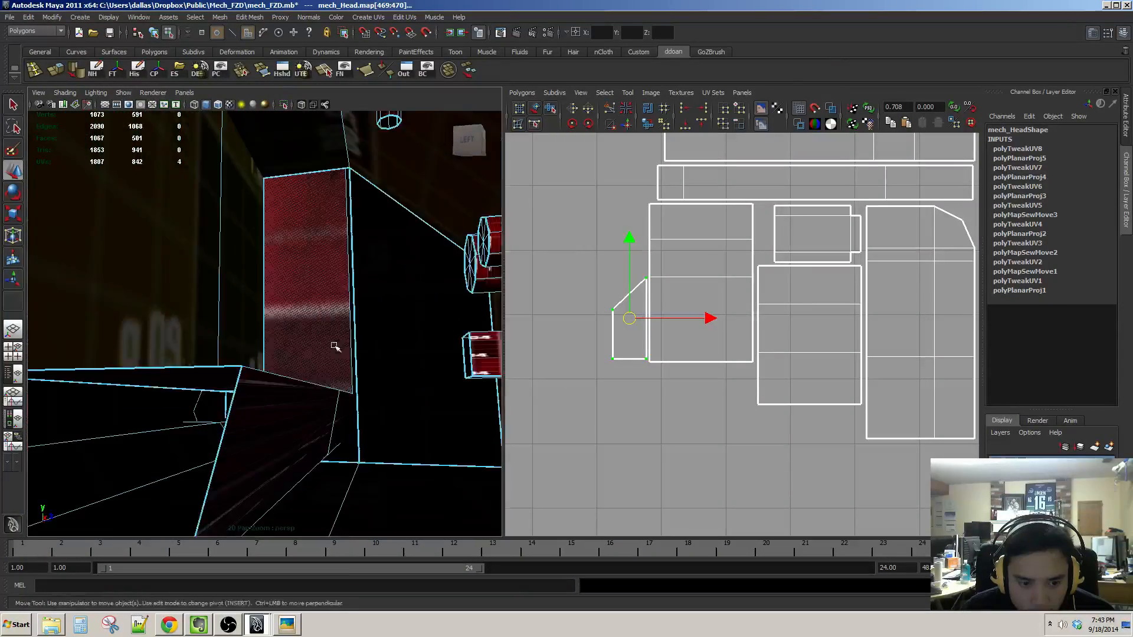
{"action": "left_click_drag", "start_coordinate": [334, 346], "coordinate": [341, 365], "text": "alt"}
{"action": "right_click_drag", "start_coordinate": [341, 365], "coordinate": [332, 358], "text": "alt"}
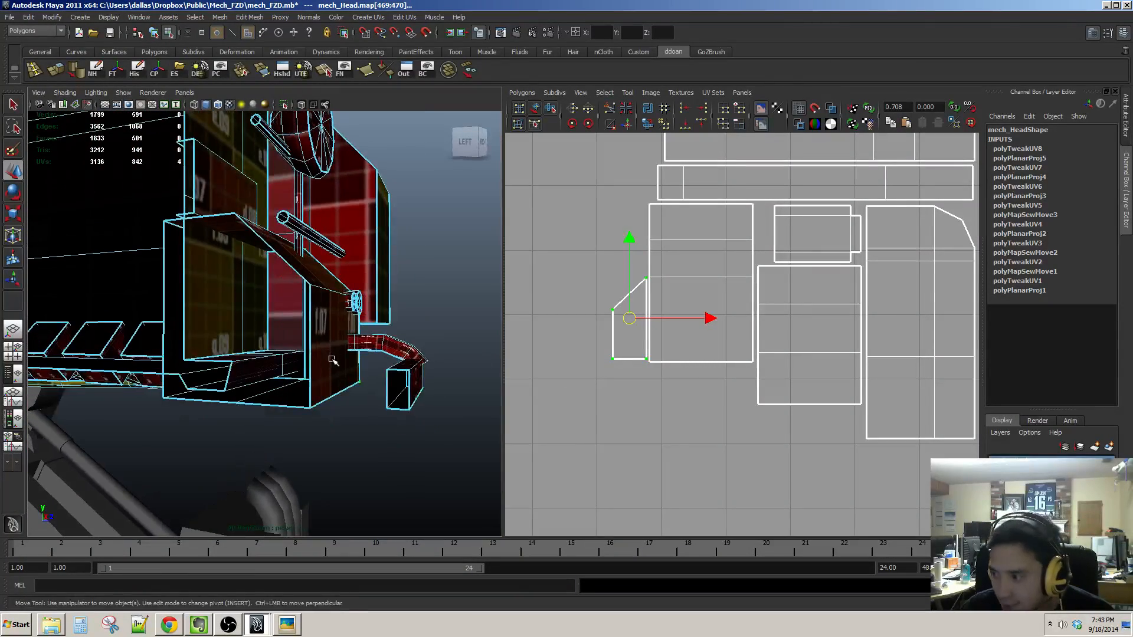
{"action": "mouse_move", "coordinate": [331, 359]}
{"action": "left_mouse_down", "text": "alt"}
{"action": "mouse_move", "coordinate": [342, 361]}
{"action": "mouse_move", "coordinate": [337, 349]}
{"action": "mouse_move", "coordinate": [331, 374]}
{"action": "mouse_move", "coordinate": [312, 375]}
{"action": "mouse_move", "coordinate": [222, 357]}
{"action": "mouse_move", "coordinate": [249, 349]}
{"action": "mouse_move", "coordinate": [348, 370]}
{"action": "left_mouse_up", "text": "alt"}
Step: Try deleting a single hidden face inside the knob box, and undo the deletion
{"action": "left_click", "coordinate": [366, 285]}
{"action": "left_click_drag", "start_coordinate": [365, 285], "coordinate": [362, 331], "text": "alt"}
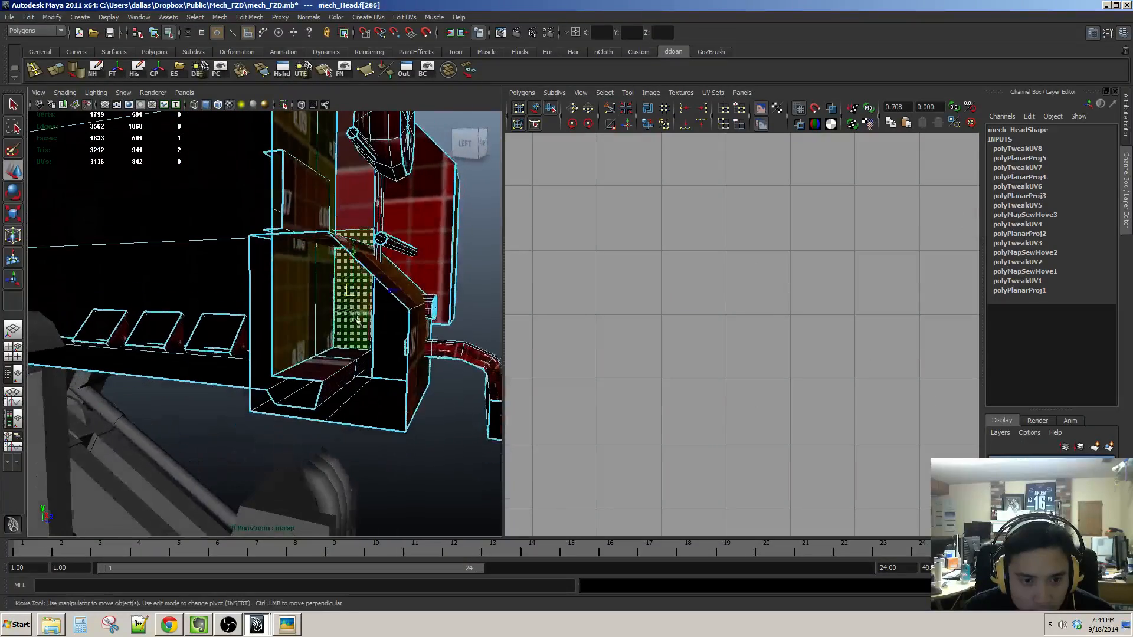
{"action": "key", "text": "Delete"}
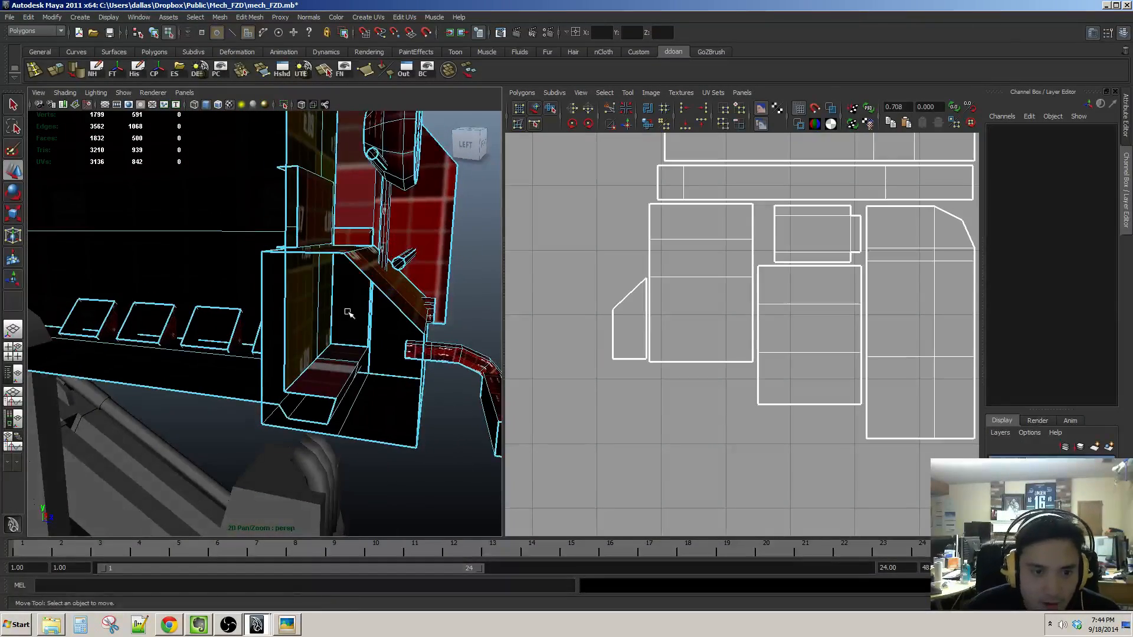
{"action": "left_click_drag", "start_coordinate": [352, 320], "coordinate": [357, 317], "text": "alt"}
{"action": "right_click_drag", "start_coordinate": [357, 317], "coordinate": [392, 299], "text": "alt"}
{"action": "middle_click_drag", "start_coordinate": [391, 299], "coordinate": [303, 369], "text": "alt"}
{"action": "key", "text": "ctrl+z"}
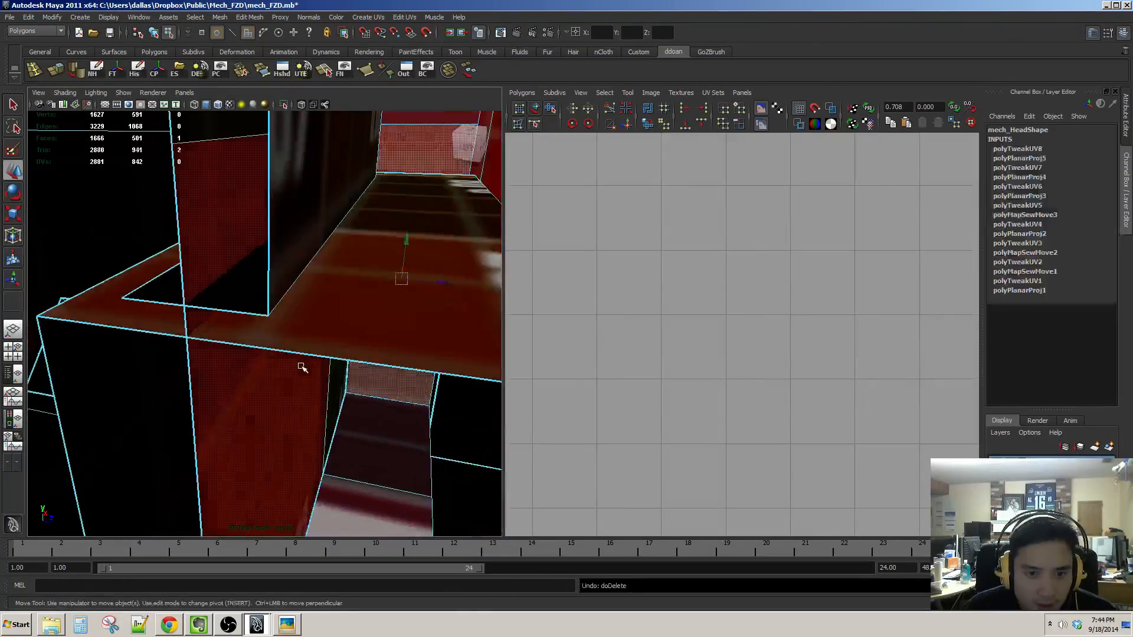
Step: Delete the hidden floor and slanted ledge faces inside the knob box, including the remaining face beneath them
{"action": "right_click_drag", "start_coordinate": [303, 369], "coordinate": [319, 369], "text": "alt"}
{"action": "left_click_drag", "start_coordinate": [319, 372], "coordinate": [325, 416], "text": "alt"}
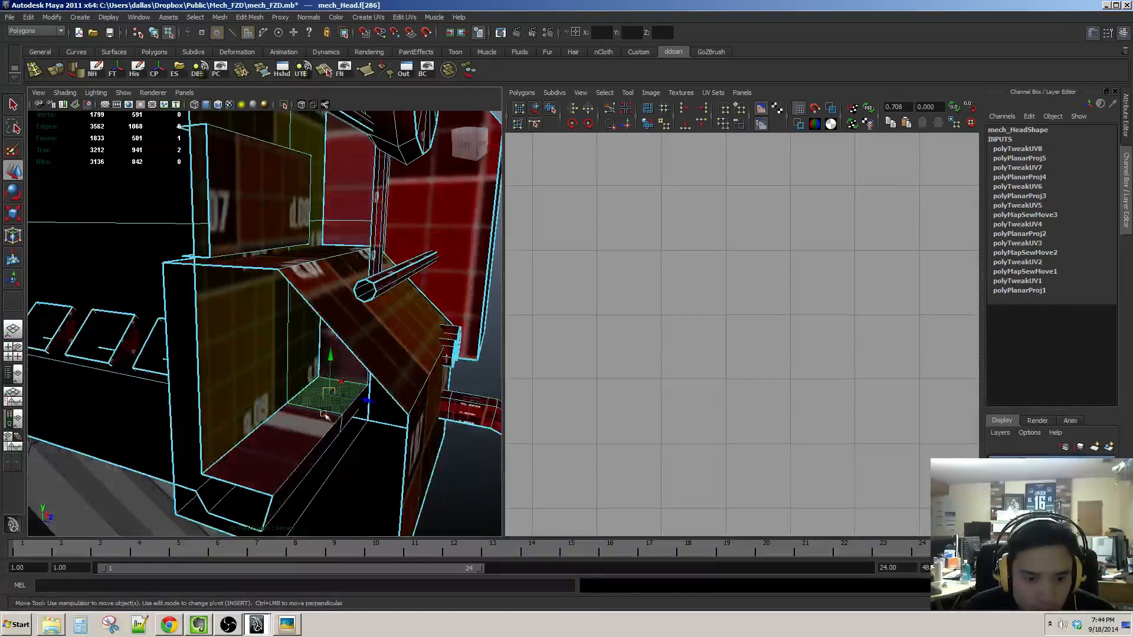
{"action": "left_click_drag", "start_coordinate": [333, 457], "coordinate": [404, 450], "text": "alt"}
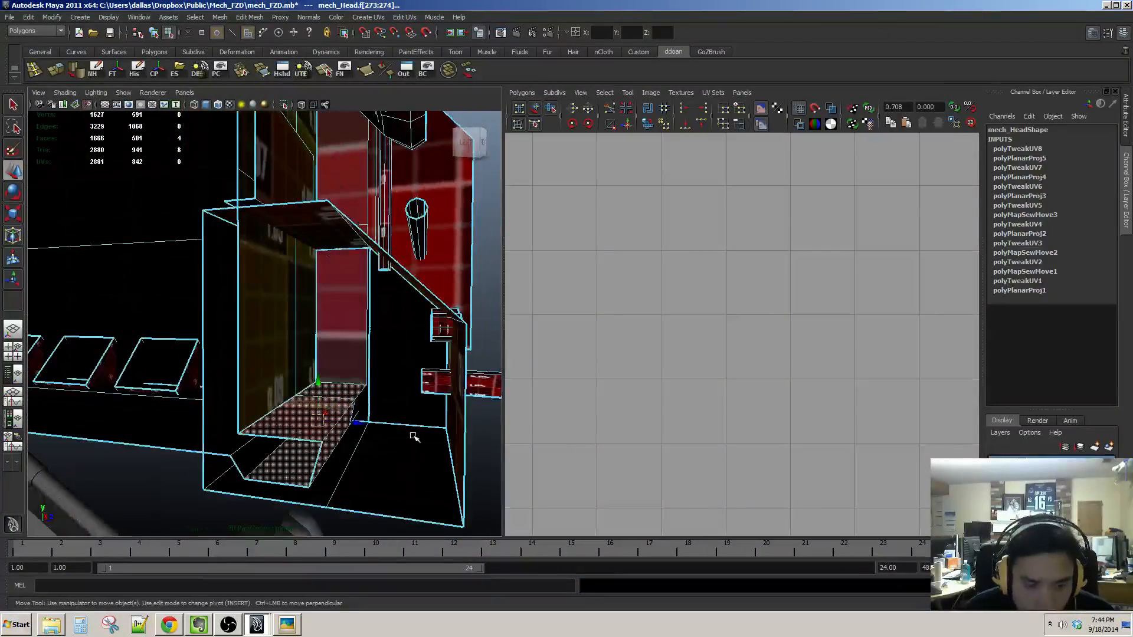
{"action": "key", "text": "Delete"}
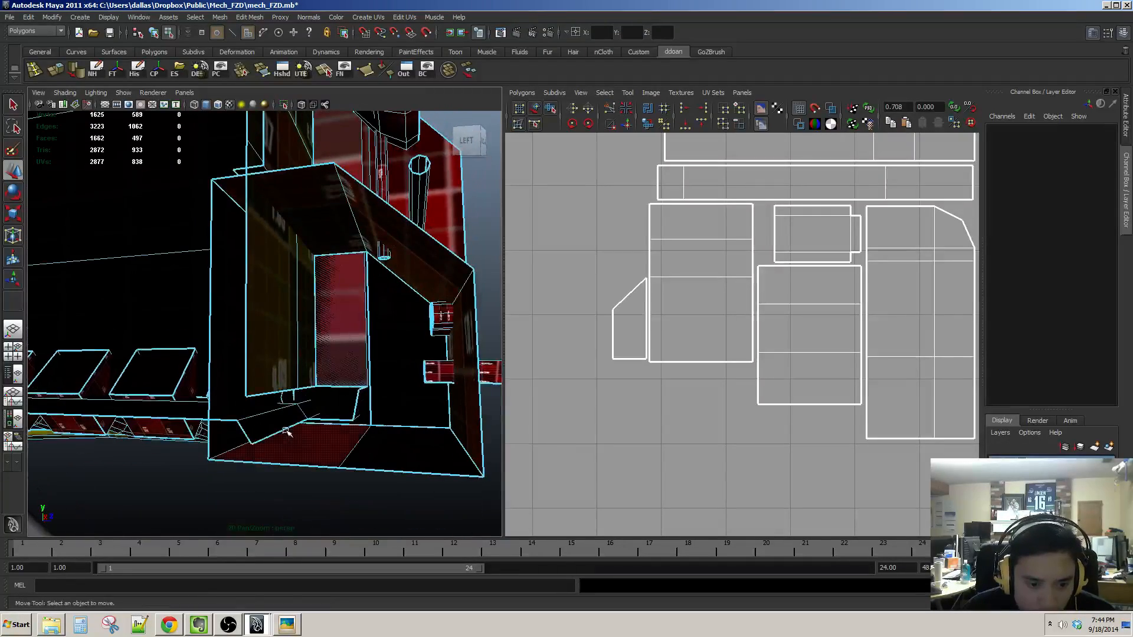
{"action": "left_click", "coordinate": [285, 431]}
{"action": "key", "text": "Delete"}
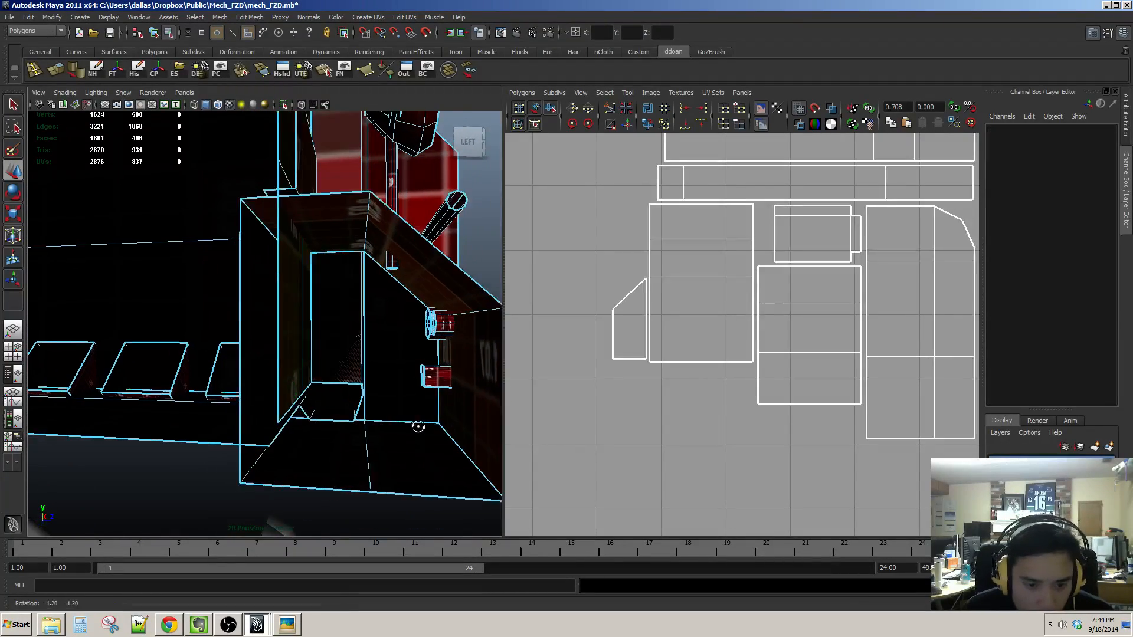
Step: Inspect the remaining inner and outer faces around the knob box's lower edge and the adjoining side box
{"action": "left_click_drag", "start_coordinate": [392, 436], "coordinate": [353, 417], "text": "alt"}
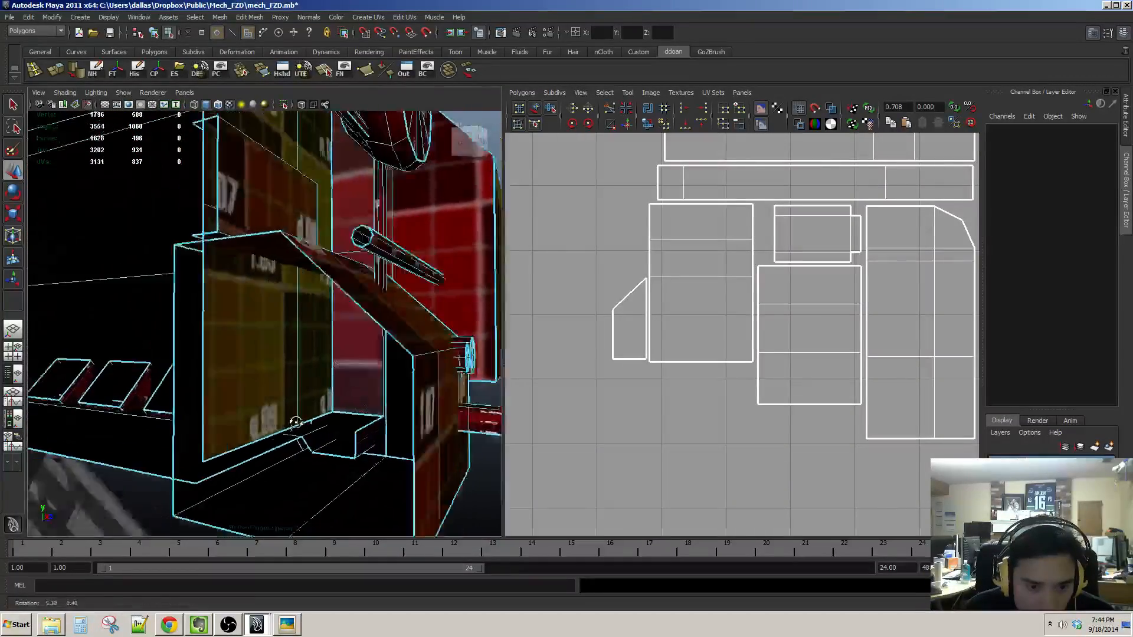
{"action": "left_click_drag", "start_coordinate": [292, 416], "coordinate": [260, 406], "text": "alt"}
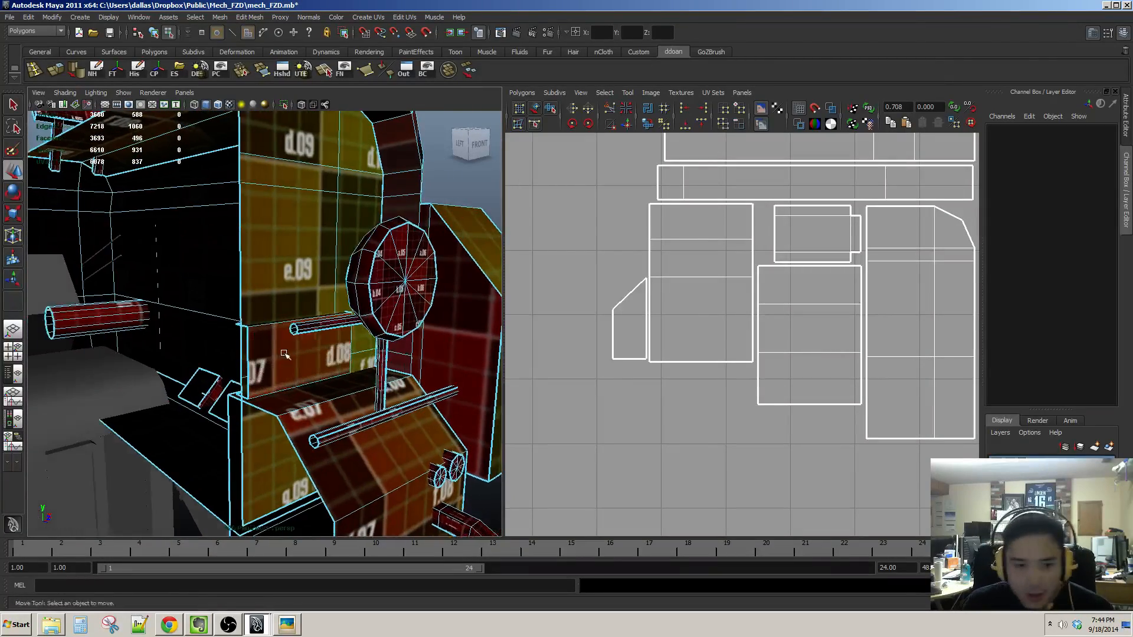
{"action": "left_click_drag", "start_coordinate": [285, 354], "coordinate": [332, 332], "text": "alt"}
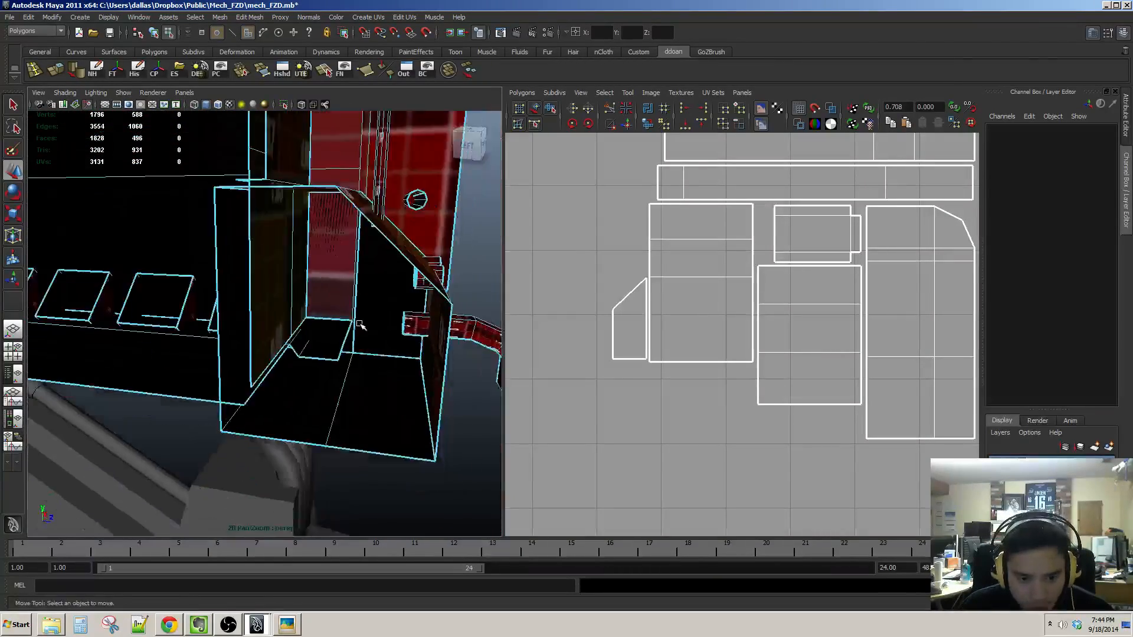
{"action": "left_click", "coordinate": [381, 361]}
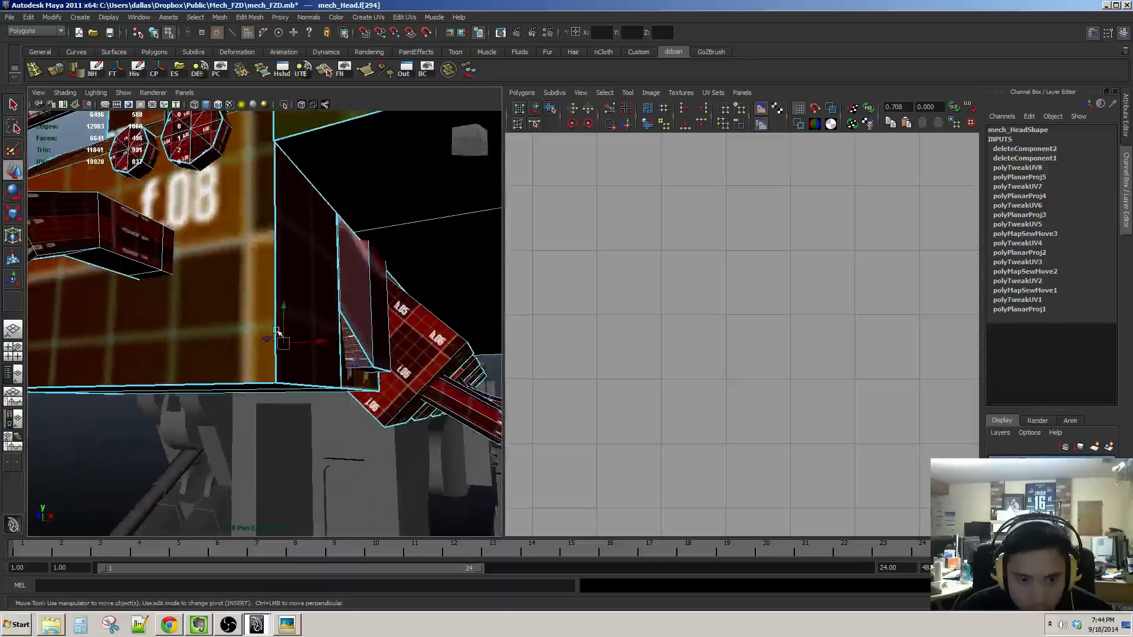
{"action": "left_click_drag", "start_coordinate": [277, 332], "coordinate": [254, 357], "text": "alt"}
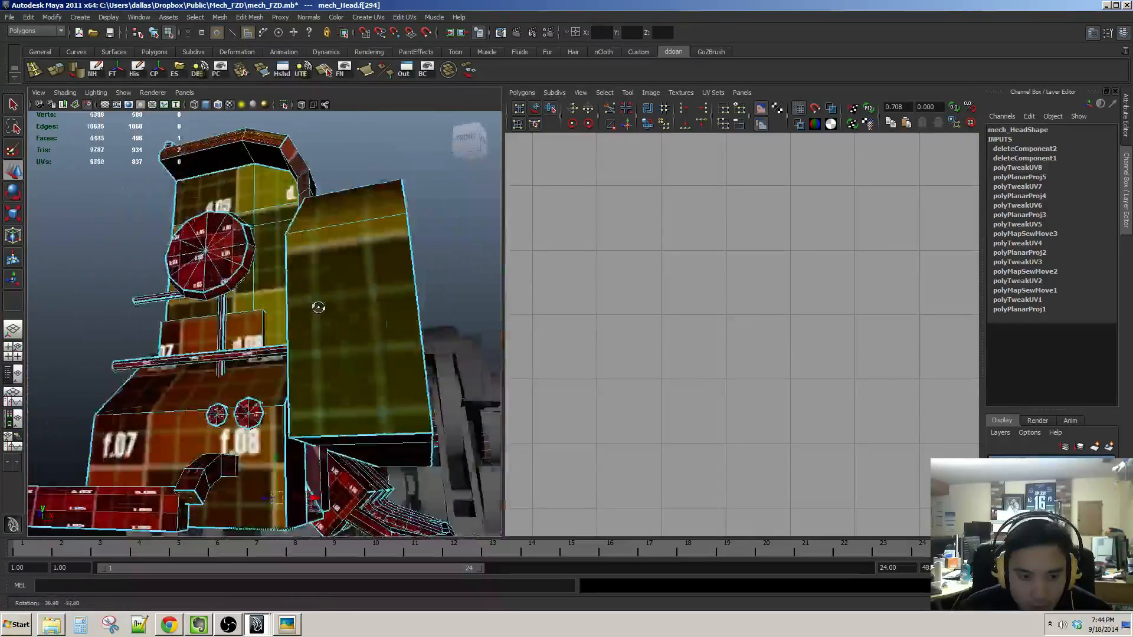
{"action": "left_click_drag", "start_coordinate": [317, 371], "coordinate": [402, 368], "text": "alt"}
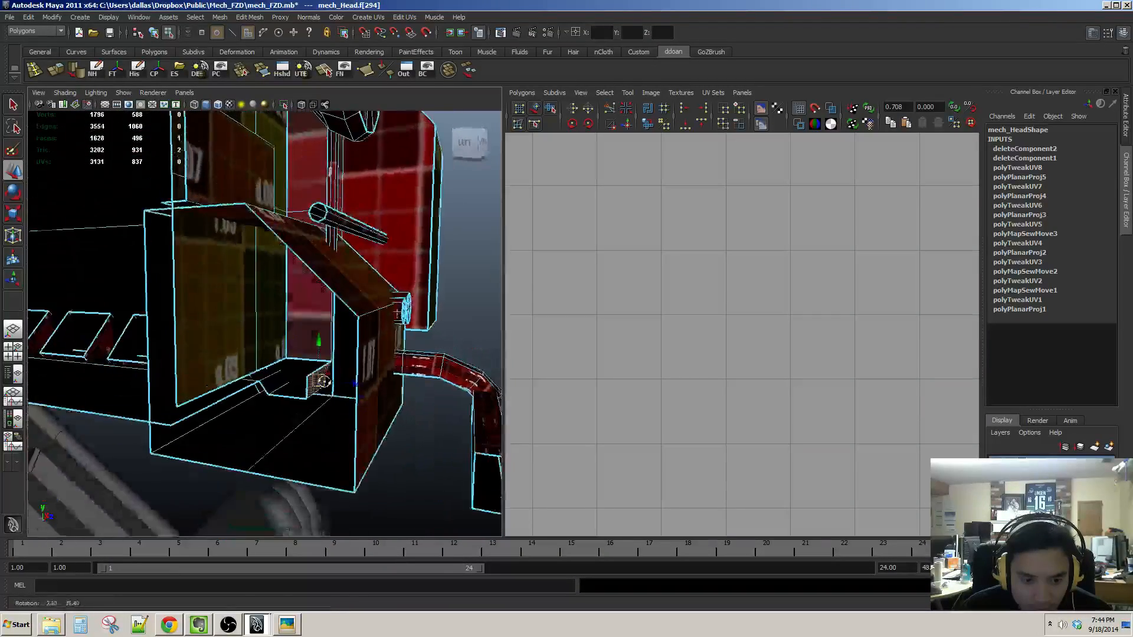
{"action": "scroll", "coordinate": [324, 382], "scroll_direction": "up", "scroll_amount": 5}
{"action": "left_click_drag", "start_coordinate": [306, 472], "coordinate": [313, 468], "text": "alt"}
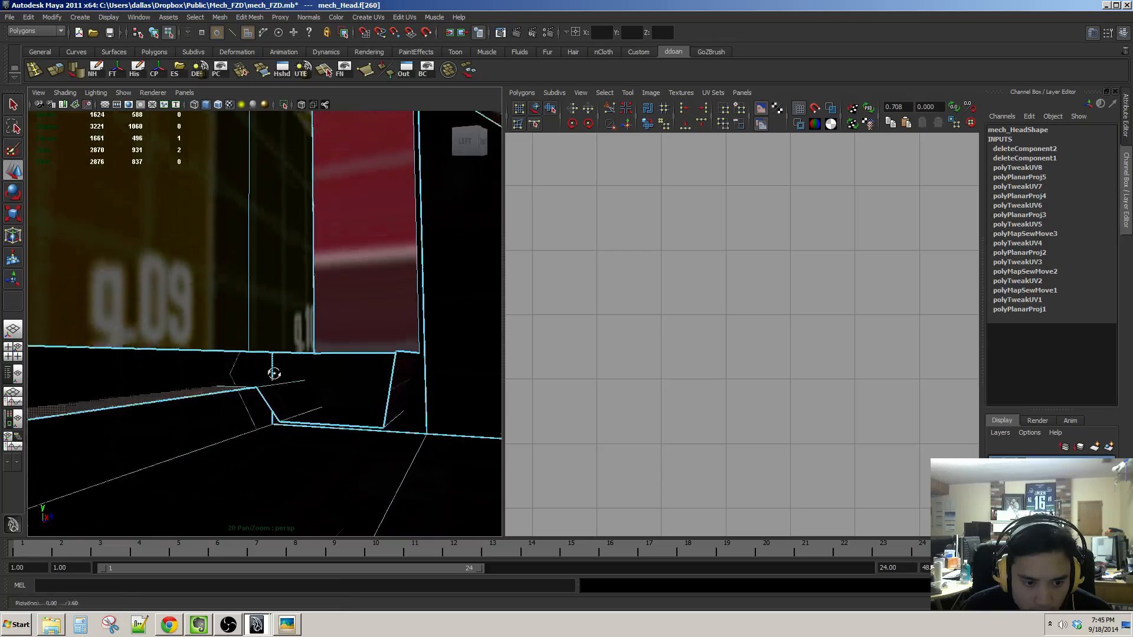
{"action": "left_click_drag", "start_coordinate": [278, 368], "coordinate": [303, 313], "text": "alt"}
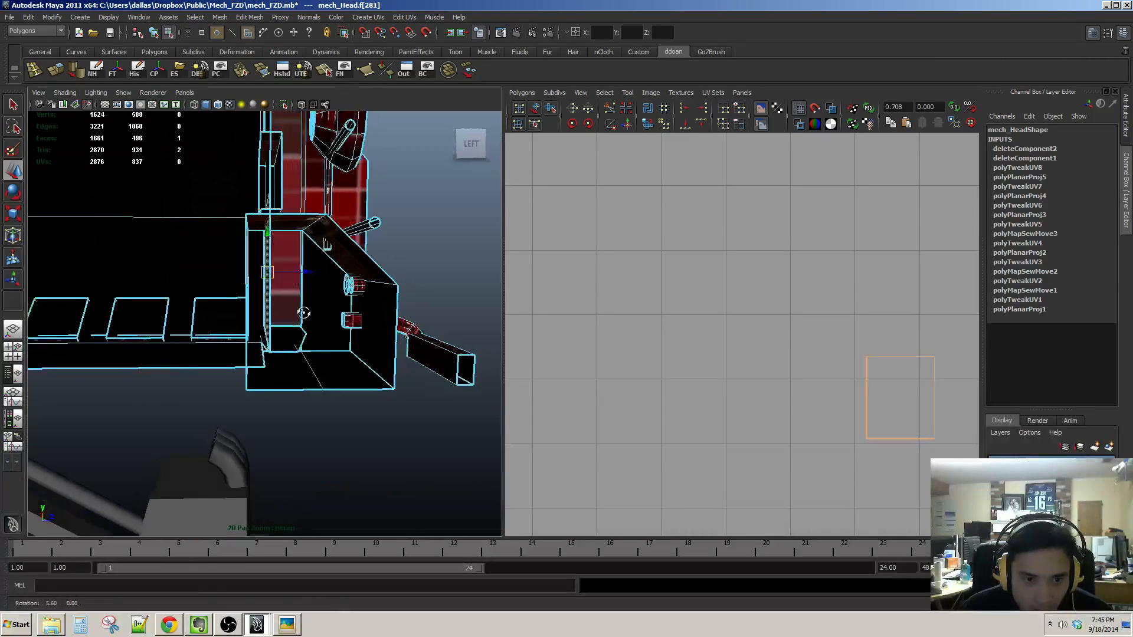
{"action": "left_click_drag", "start_coordinate": [286, 362], "coordinate": [277, 338], "text": "alt"}
Step: Select the lower faces of the narrow rim strip on the side wall between the knob box and the side box
{"action": "left_click", "coordinate": [290, 347]}
{"action": "left_click", "coordinate": [225, 429]}
{"action": "left_click", "coordinate": [207, 438], "text": "shift"}
{"action": "left_click", "coordinate": [234, 416], "text": "shift"}
{"action": "left_click", "coordinate": [246, 391], "text": "shift"}
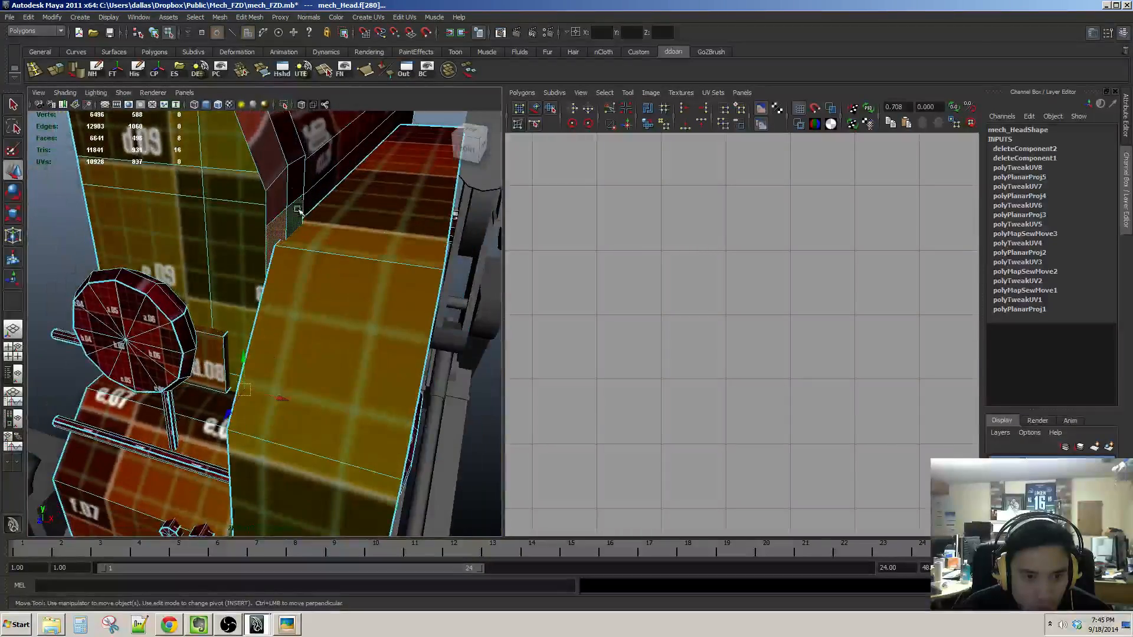
Step: Add the upper and curved faces of the head's front rim to the face selection
{"action": "left_click_drag", "start_coordinate": [280, 197], "coordinate": [254, 284], "text": "alt"}
{"action": "left_click", "coordinate": [356, 293]}
{"action": "left_click", "coordinate": [349, 247], "text": "shift"}
{"action": "left_click", "coordinate": [239, 222], "text": "shift"}
{"action": "left_click_drag", "start_coordinate": [239, 221], "coordinate": [406, 289], "text": "alt"}
{"action": "left_click", "coordinate": [203, 255], "text": "shift"}
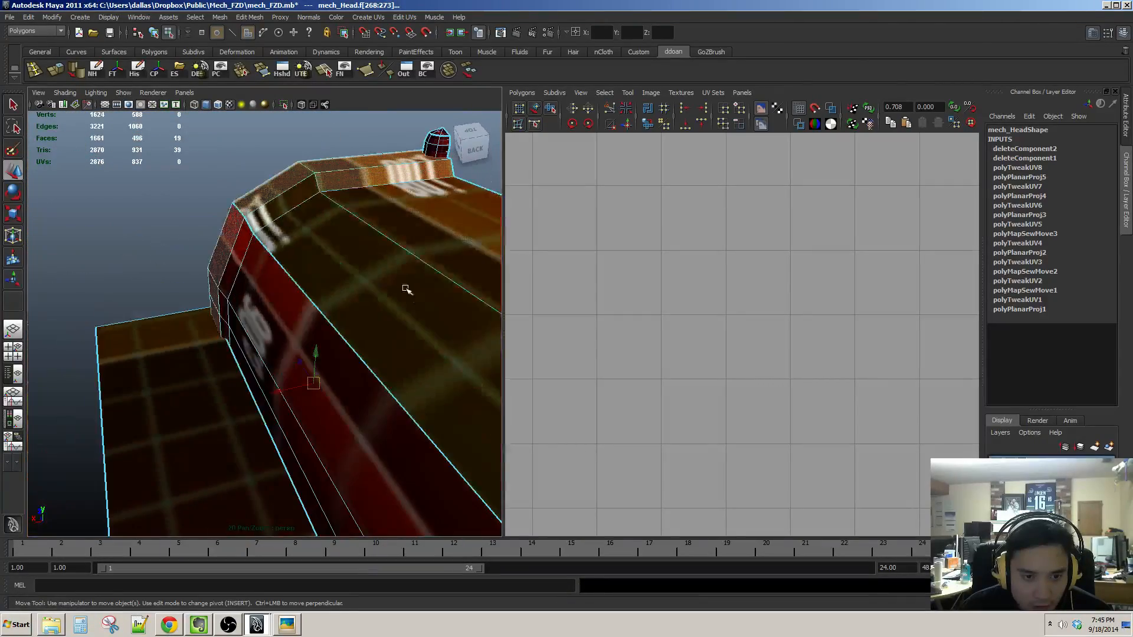
{"action": "left_click_drag", "start_coordinate": [215, 288], "coordinate": [270, 288], "text": "alt"}
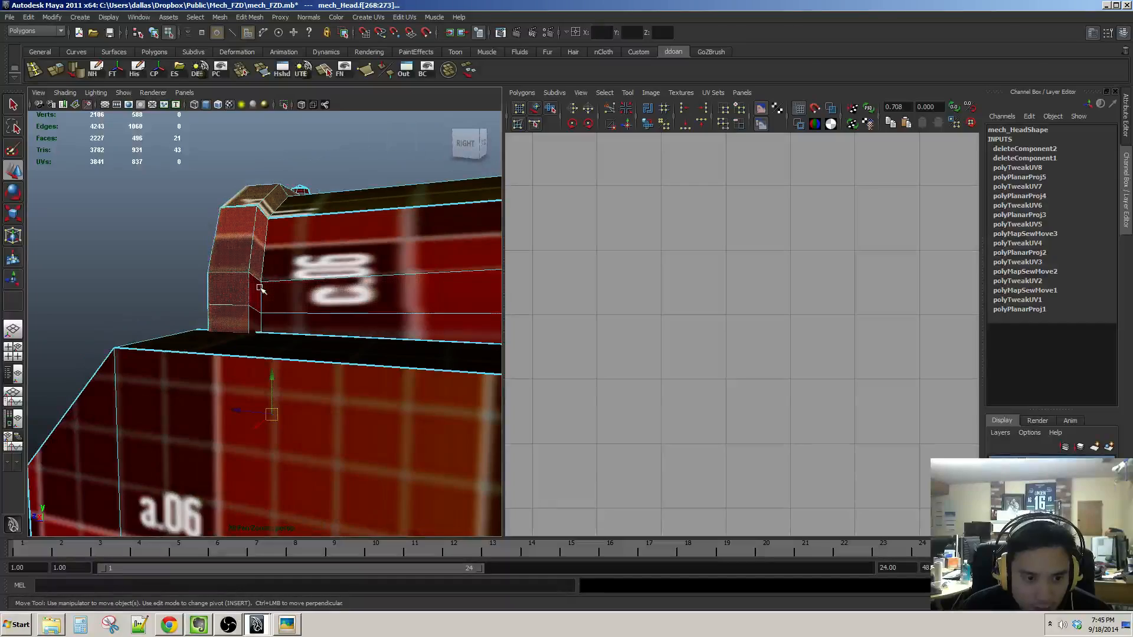
Step: Extend the rim face selection down along the wall hidden behind the side box
{"action": "key", "text": "4"}
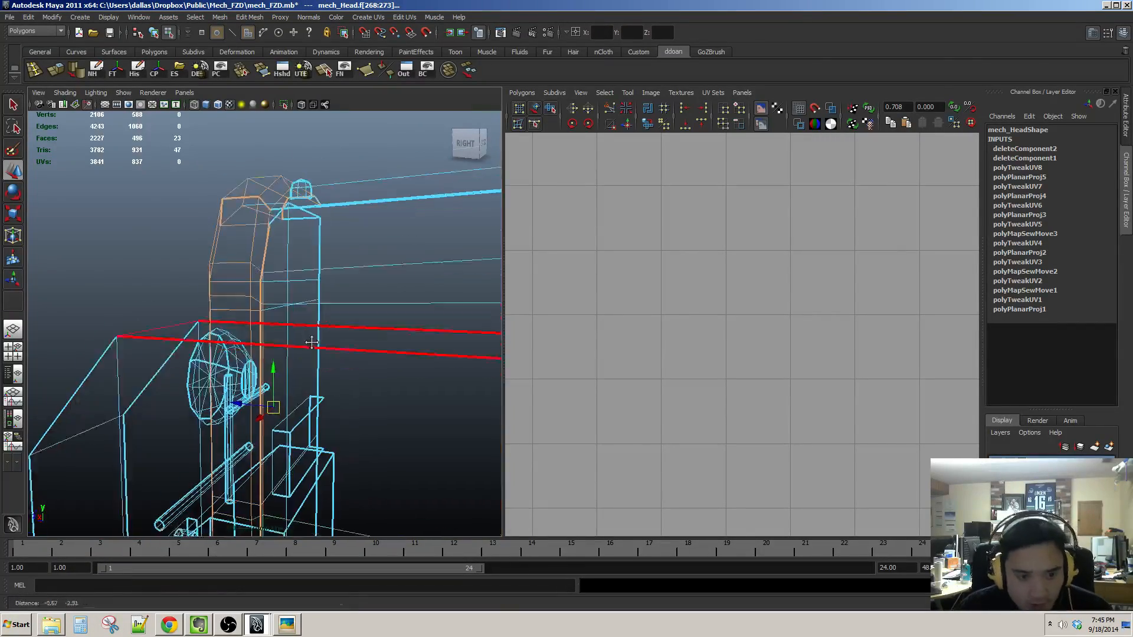
{"action": "middle_click_drag", "start_coordinate": [311, 342], "coordinate": [364, 240], "text": "alt"}
{"action": "right_click_drag", "start_coordinate": [364, 241], "coordinate": [324, 250], "text": "alt"}
{"action": "left_click_drag", "start_coordinate": [324, 250], "coordinate": [268, 286], "text": "alt"}
{"action": "right_click_drag", "start_coordinate": [260, 292], "coordinate": [295, 307], "text": "alt"}
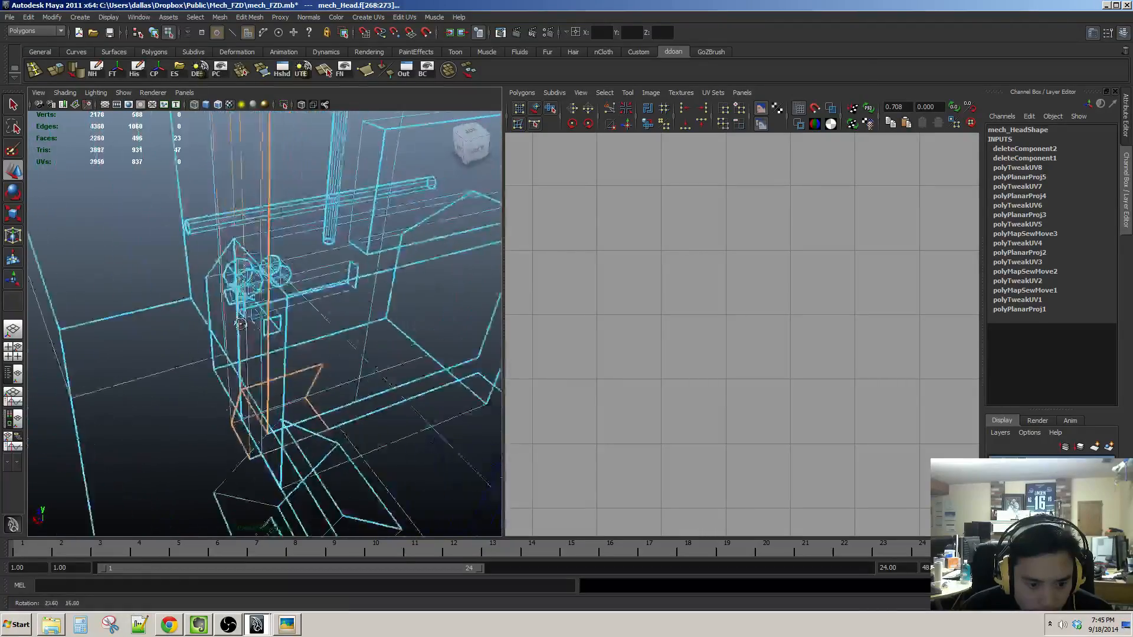
{"action": "left_click_drag", "start_coordinate": [166, 290], "coordinate": [246, 242], "text": "alt"}
{"action": "right_click_drag", "start_coordinate": [246, 242], "coordinate": [236, 243], "text": "alt"}
{"action": "key", "text": "5"}
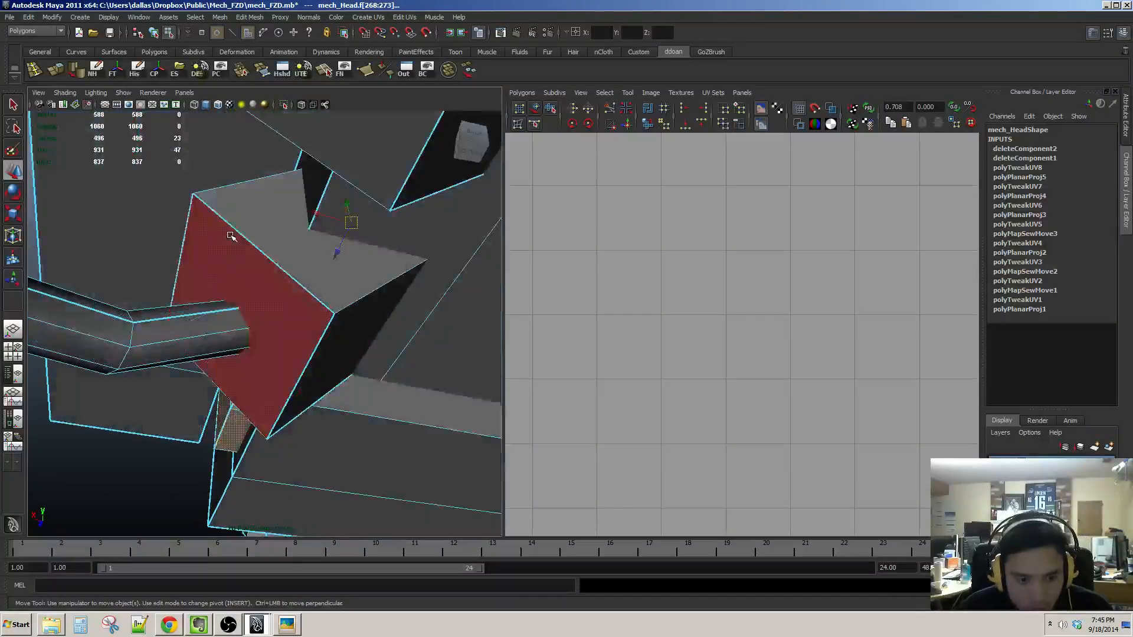
Step: Add the rim's lower-end faces beneath the side box to the selection and check the whole strip
{"action": "key", "text": "6"}
{"action": "mouse_move", "coordinate": [301, 267]}
{"action": "left_mouse_down", "text": "alt"}
{"action": "mouse_move", "coordinate": [321, 255]}
{"action": "mouse_move", "coordinate": [431, 291]}
{"action": "mouse_move", "coordinate": [331, 341]}
{"action": "mouse_move", "coordinate": [357, 366]}
{"action": "left_mouse_up", "text": "alt"}
{"action": "key", "text": "5"}
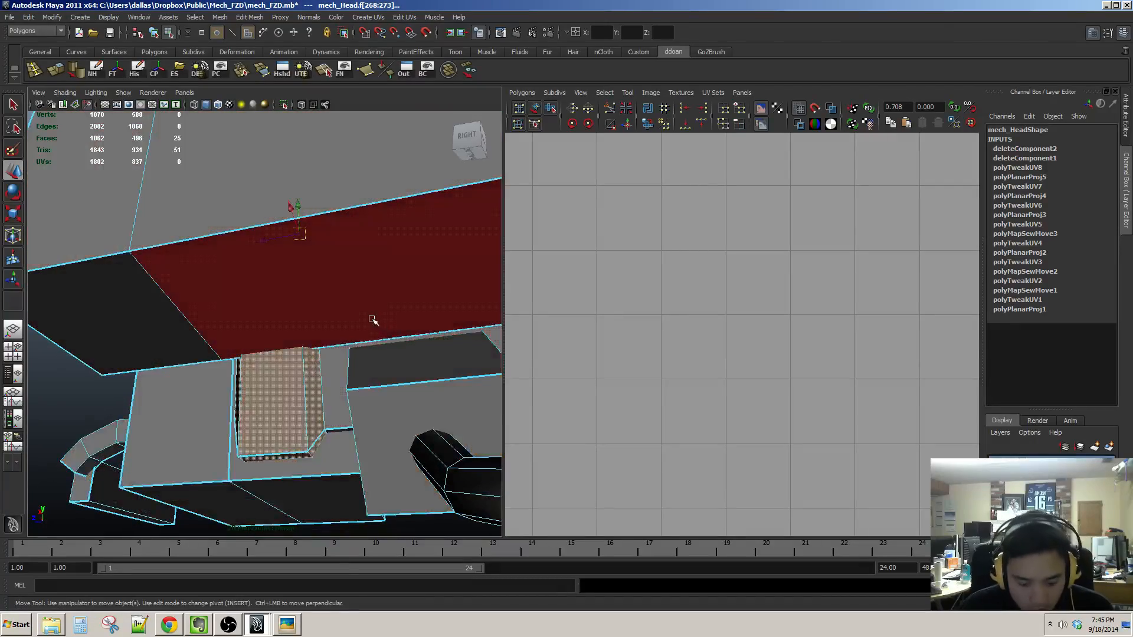
{"action": "key", "text": "4"}
{"action": "left_click_drag", "start_coordinate": [334, 332], "coordinate": [342, 346], "text": "alt"}
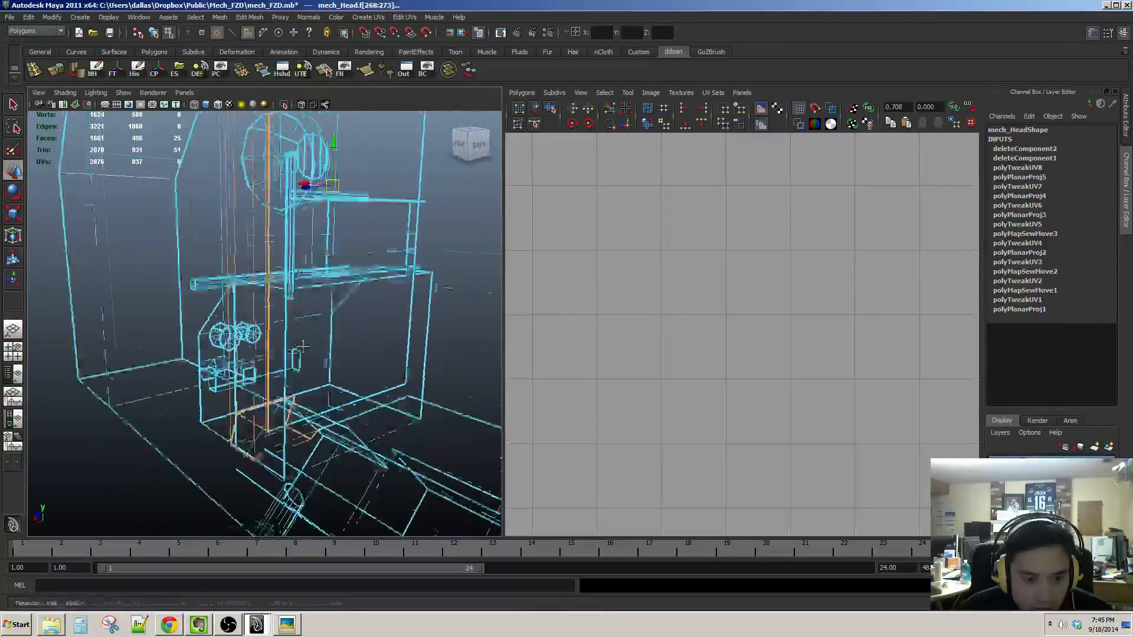
{"action": "mouse_move", "coordinate": [282, 385]}
{"action": "left_mouse_down", "text": "alt"}
{"action": "mouse_move", "coordinate": [267, 396]}
{"action": "mouse_move", "coordinate": [238, 369]}
{"action": "mouse_move", "coordinate": [329, 368]}
{"action": "mouse_move", "coordinate": [157, 362]}
{"action": "mouse_move", "coordinate": [189, 295]}
{"action": "mouse_move", "coordinate": [214, 276]}
{"action": "mouse_move", "coordinate": [190, 306]}
{"action": "mouse_move", "coordinate": [118, 349]}
{"action": "left_mouse_up", "text": "alt"}
{"action": "key", "text": "6"}
{"action": "right_click_drag", "start_coordinate": [194, 348], "coordinate": [136, 349], "text": "alt"}
{"action": "mouse_move", "coordinate": [200, 349]}
{"action": "left_mouse_down", "text": "alt"}
{"action": "mouse_move", "coordinate": [167, 346]}
{"action": "mouse_move", "coordinate": [183, 350]}
{"action": "left_mouse_up", "text": "alt"}
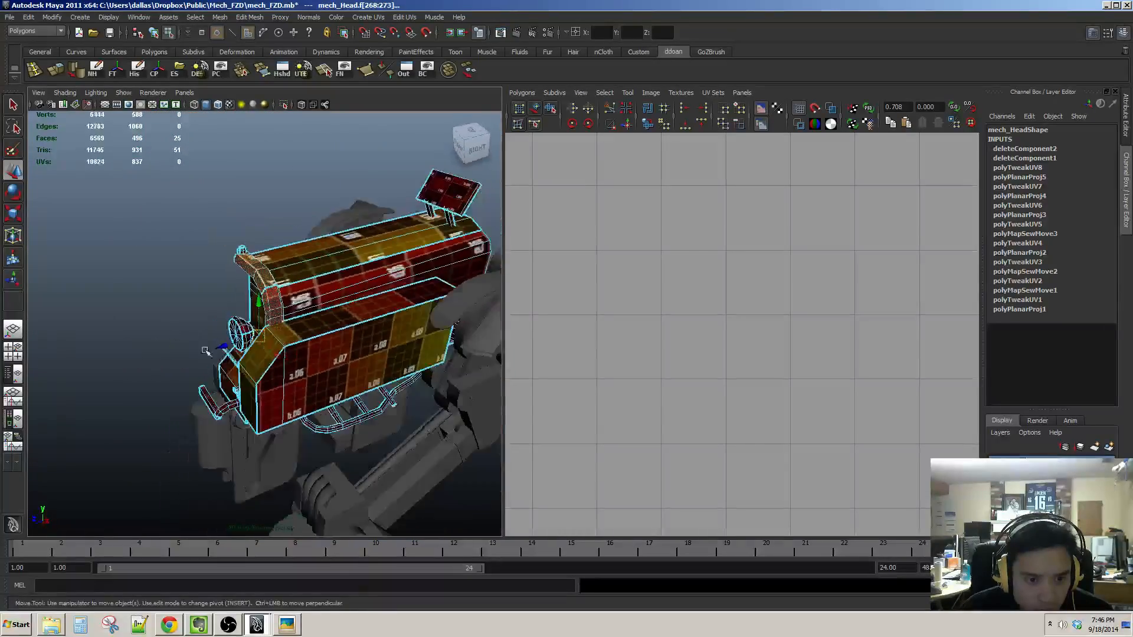
Step: Planar-project the selected rim faces from a straight side view of the head
{"action": "right_click_drag", "start_coordinate": [159, 351], "coordinate": [218, 354], "text": "alt"}
{"action": "middle_click_drag", "start_coordinate": [219, 356], "coordinate": [215, 341], "text": "alt"}
{"action": "mouse_move", "coordinate": [214, 341]}
{"action": "left_mouse_down", "text": "alt"}
{"action": "mouse_move", "coordinate": [144, 314]}
{"action": "mouse_move", "coordinate": [228, 274]}
{"action": "mouse_move", "coordinate": [195, 323]}
{"action": "mouse_move", "coordinate": [222, 319]}
{"action": "mouse_move", "coordinate": [159, 295]}
{"action": "mouse_move", "coordinate": [206, 327]}
{"action": "mouse_move", "coordinate": [227, 325]}
{"action": "mouse_move", "coordinate": [224, 334]}
{"action": "left_mouse_up", "text": "alt"}
{"action": "left_click", "coordinate": [369, 17]}
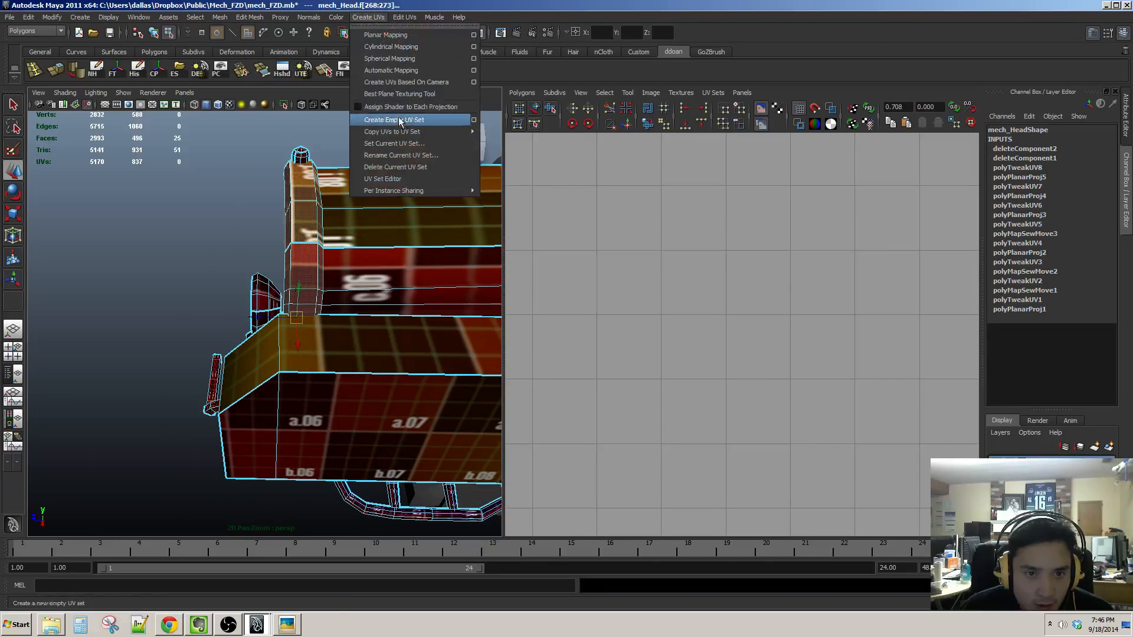
{"action": "left_click", "coordinate": [415, 84]}
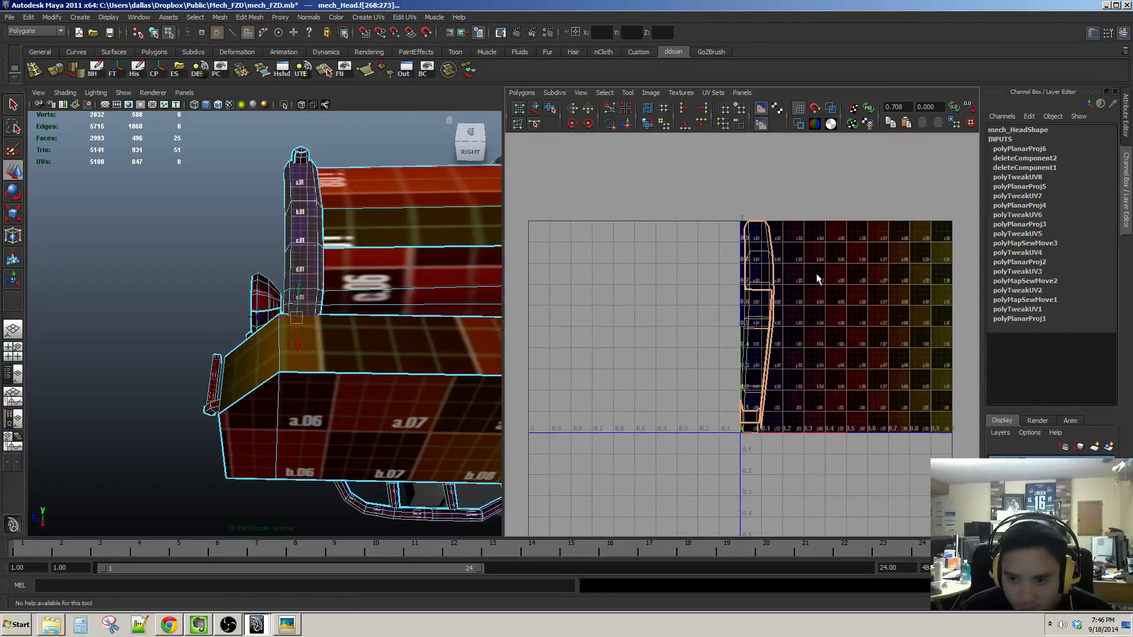
Step: Convert the rim selection to UVs and move the projected shell out of the texture tile, beyond the other shells
{"action": "key", "text": "ctrl+F12"}
{"action": "right_click_drag", "start_coordinate": [817, 278], "coordinate": [826, 339], "text": "alt"}
{"action": "left_click_drag", "start_coordinate": [808, 329], "coordinate": [521, 331]}
{"action": "middle_click_drag", "start_coordinate": [521, 331], "coordinate": [658, 313], "text": "alt"}
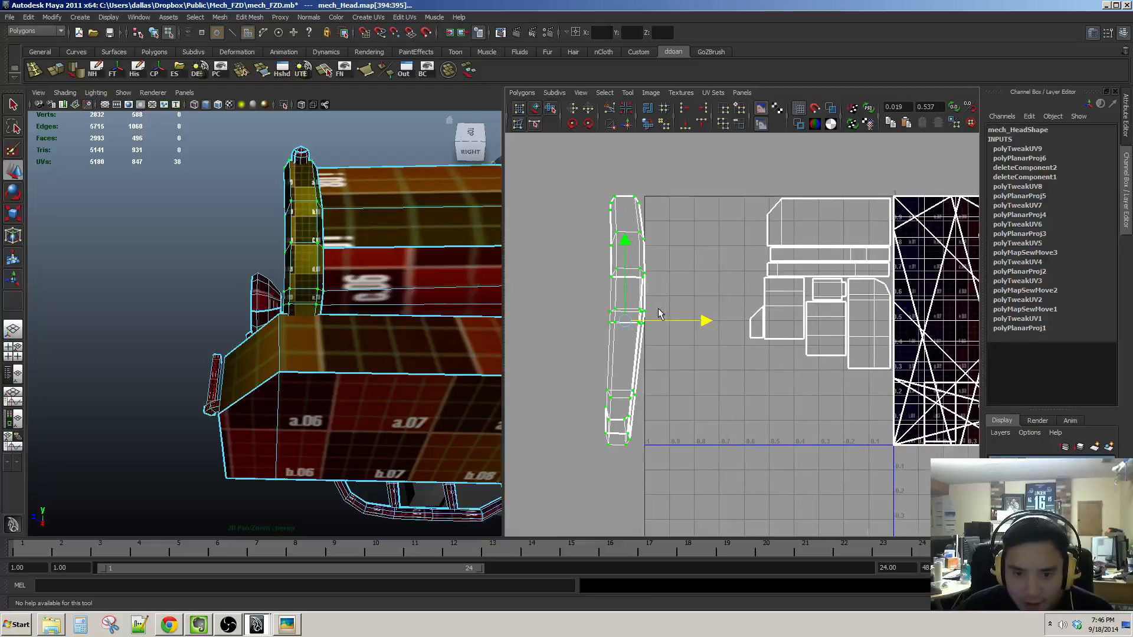
{"action": "left_click_drag", "start_coordinate": [706, 321], "coordinate": [762, 320]}
Step: Select the two underside faces missed by the projection at the rim's upper front and frame their UVs
{"action": "mouse_move", "coordinate": [354, 254]}
{"action": "left_mouse_down", "text": "alt"}
{"action": "mouse_move", "coordinate": [423, 283]}
{"action": "mouse_move", "coordinate": [396, 298]}
{"action": "mouse_move", "coordinate": [350, 272]}
{"action": "left_mouse_up", "text": "alt"}
{"action": "right_click_drag", "start_coordinate": [350, 272], "coordinate": [354, 260], "text": "alt"}
{"action": "left_click_drag", "start_coordinate": [354, 260], "coordinate": [324, 218], "text": "alt"}
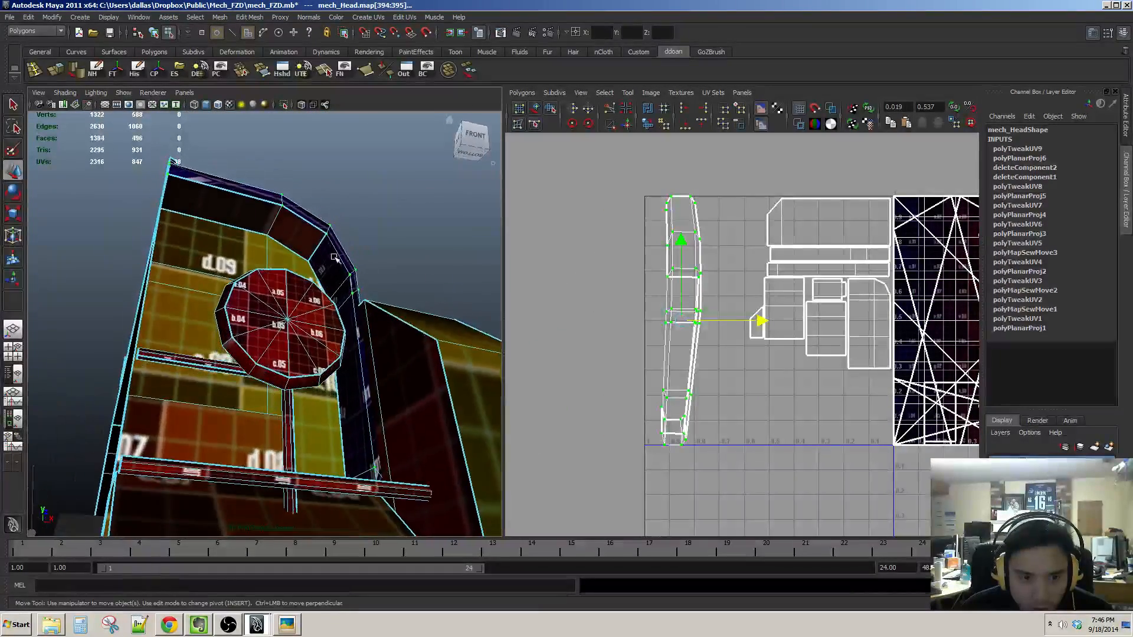
{"action": "middle_click_drag", "start_coordinate": [325, 219], "coordinate": [347, 302], "text": "alt"}
{"action": "key", "text": "F11"}
{"action": "left_click", "coordinate": [313, 262]}
{"action": "left_click", "coordinate": [245, 241], "text": "shift"}
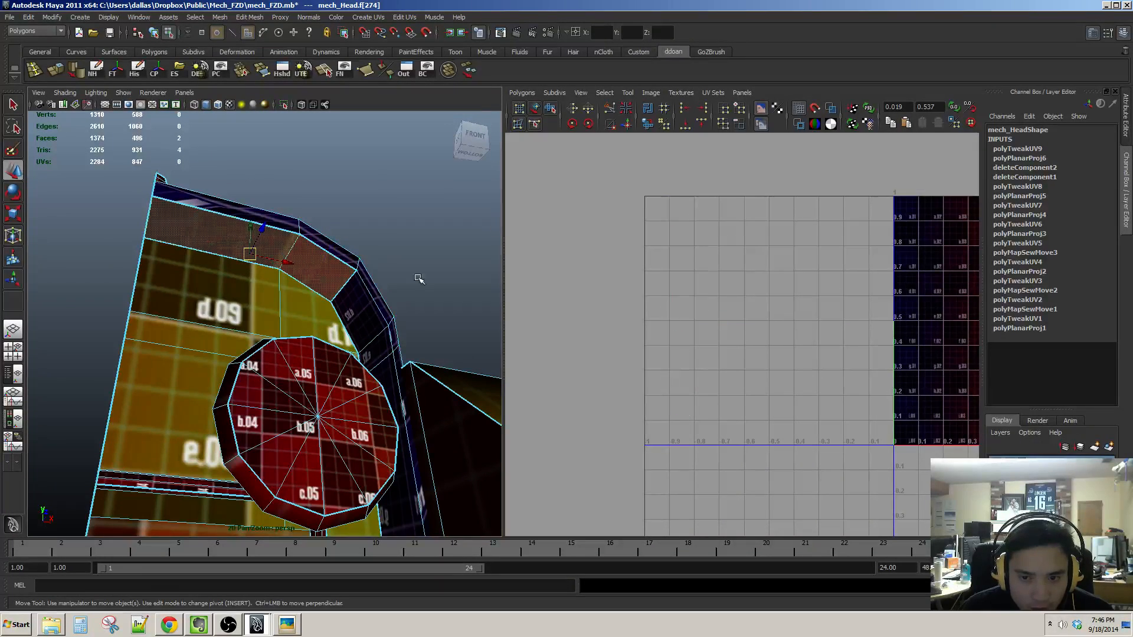
{"action": "key", "text": "a"}
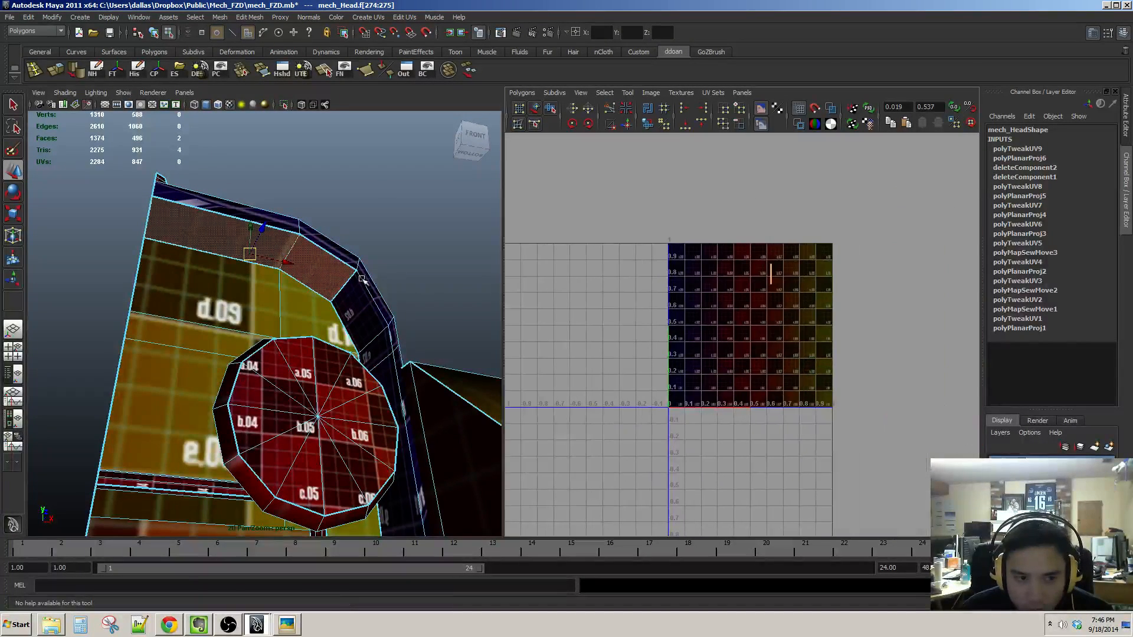
Step: Undo back to the rim face selection and add the two missed underside faces to it
{"action": "key", "text": "z"}
{"action": "key", "text": "z"}
{"action": "key", "text": "z"}
{"action": "key", "text": "z"}
{"action": "left_click_drag", "start_coordinate": [369, 272], "coordinate": [213, 353], "text": "alt"}
{"action": "key", "text": "z"}
{"action": "key", "text": "z"}
{"action": "right_click_drag", "start_coordinate": [360, 336], "coordinate": [292, 332], "text": "alt"}
{"action": "key", "text": "q"}
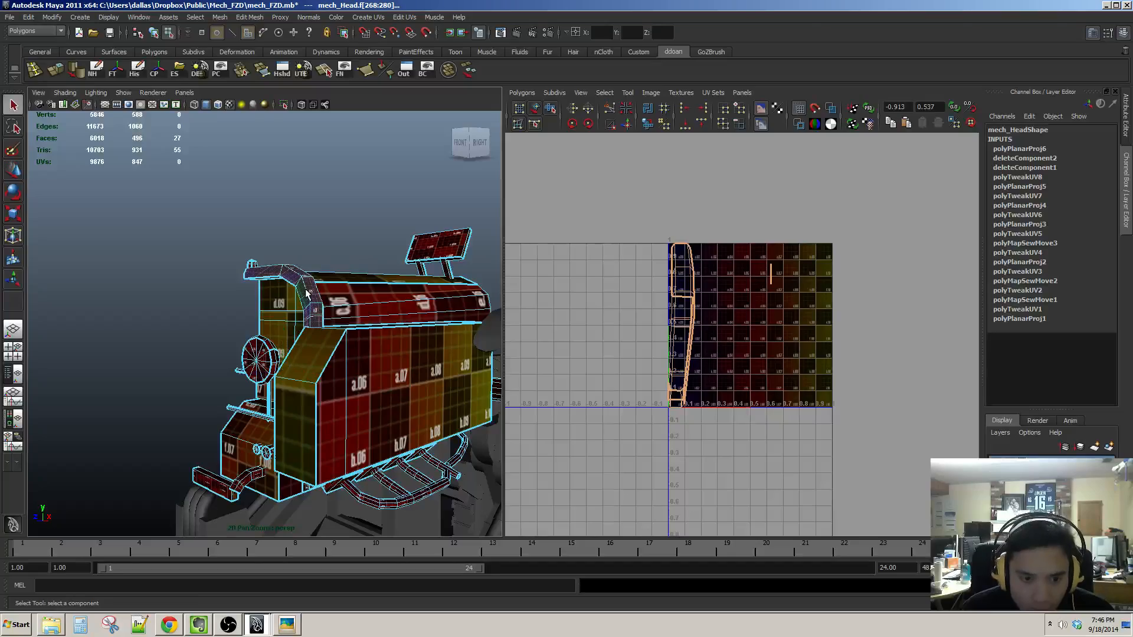
Step: Planar-project the completed rim face selection from the side view and check its texture
{"action": "left_click_drag", "start_coordinate": [306, 293], "coordinate": [316, 346], "text": "alt"}
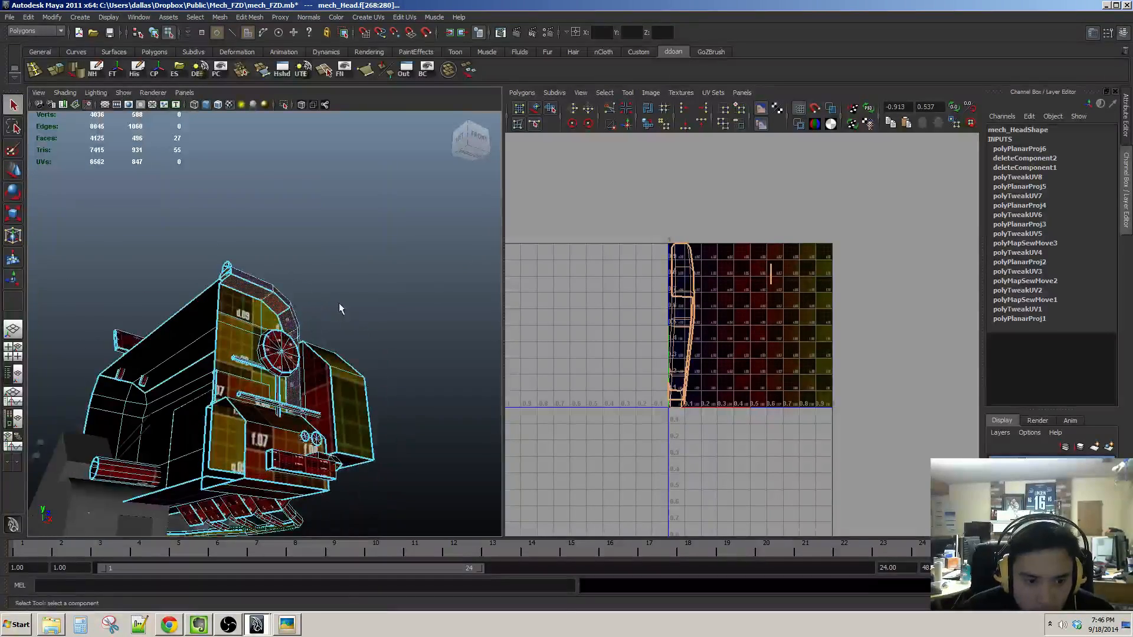
{"action": "left_click_drag", "start_coordinate": [340, 308], "coordinate": [216, 336], "text": "alt"}
{"action": "left_click", "coordinate": [368, 17]}
{"action": "left_click", "coordinate": [390, 83]}
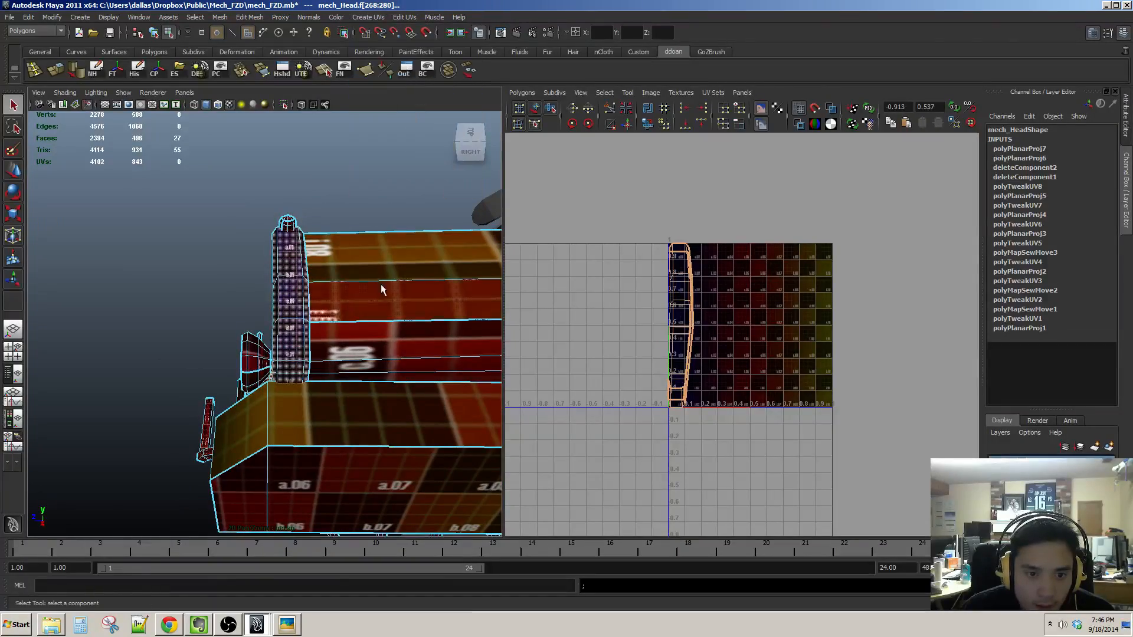
{"action": "left_click_drag", "start_coordinate": [380, 289], "coordinate": [336, 354], "text": "alt"}
{"action": "scroll", "coordinate": [395, 359], "scroll_direction": "up", "scroll_amount": 4}
Step: Move the rim's UVs out of the texture tile, beyond the other shells, and unfold them
{"action": "key", "text": "ctrl+F12"}
{"action": "right_click_drag", "start_coordinate": [710, 305], "coordinate": [760, 326], "text": "alt"}
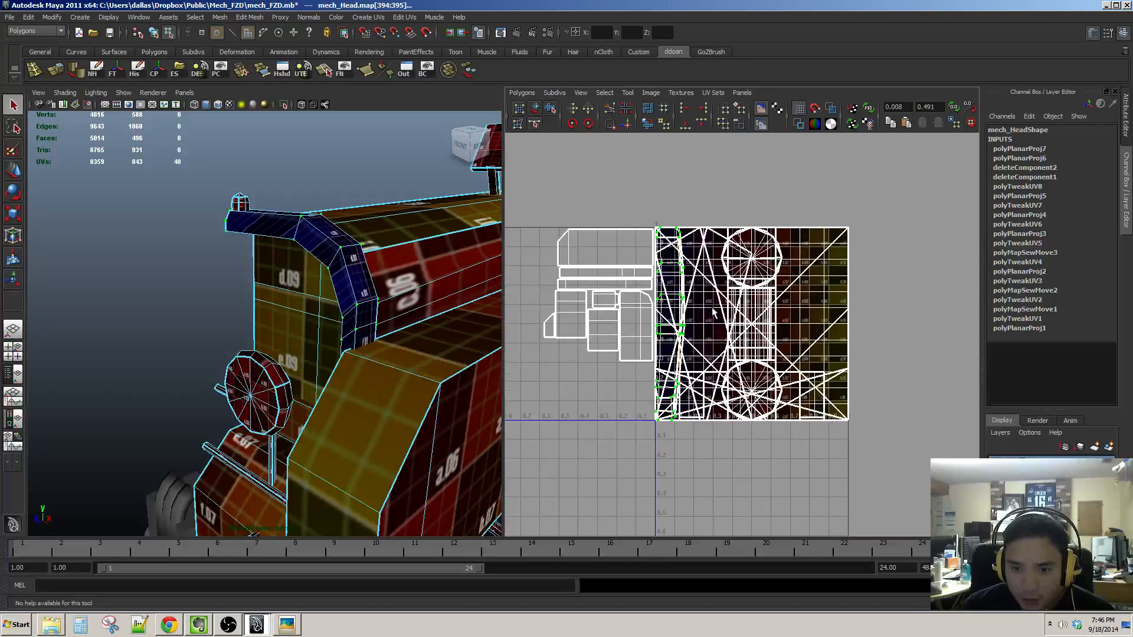
{"action": "middle_click_drag", "start_coordinate": [760, 326], "coordinate": [816, 341], "text": "alt"}
{"action": "key", "text": "w"}
{"action": "left_click_drag", "start_coordinate": [802, 338], "coordinate": [624, 342]}
{"action": "middle_click_drag", "start_coordinate": [624, 342], "coordinate": [717, 351], "text": "alt"}
{"action": "right_click_drag", "start_coordinate": [717, 350], "coordinate": [755, 357], "text": "alt"}
{"action": "left_click", "coordinate": [647, 125]}
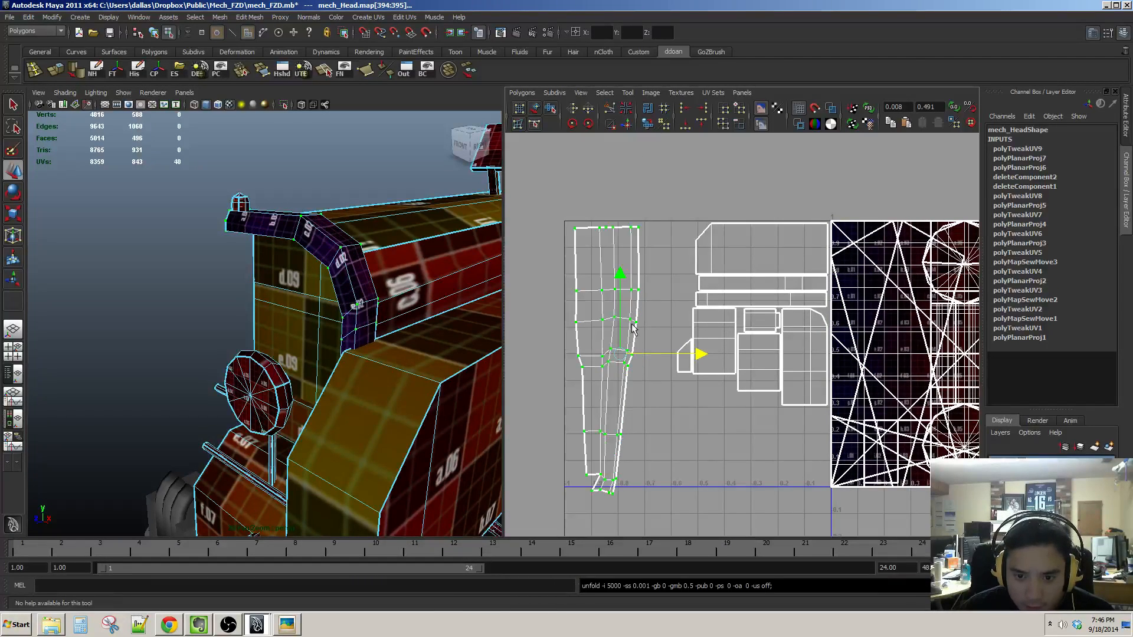
Step: Examine the checker texture on the unfolded rim and bring up the Smooth UV tool on its inner UVs
{"action": "right_click_drag", "start_coordinate": [632, 328], "coordinate": [646, 332], "text": "alt"}
{"action": "left_click_drag", "start_coordinate": [338, 276], "coordinate": [315, 250], "text": "alt"}
{"action": "left_click_drag", "start_coordinate": [340, 323], "coordinate": [426, 340], "text": "alt"}
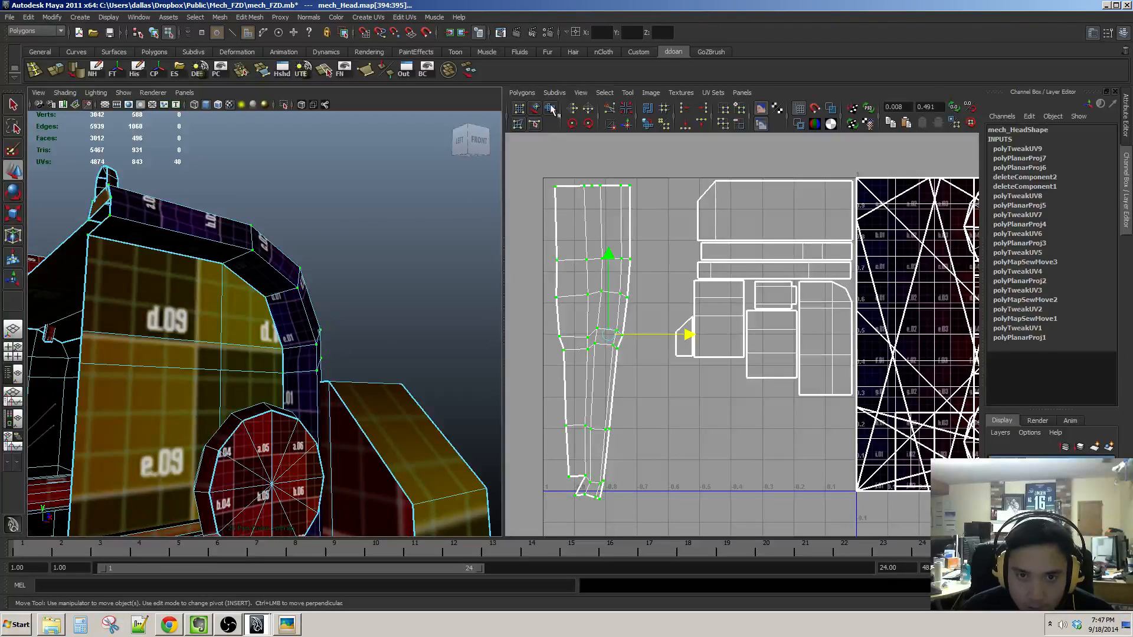
{"action": "left_click_drag", "start_coordinate": [484, 331], "coordinate": [345, 285], "text": "alt"}
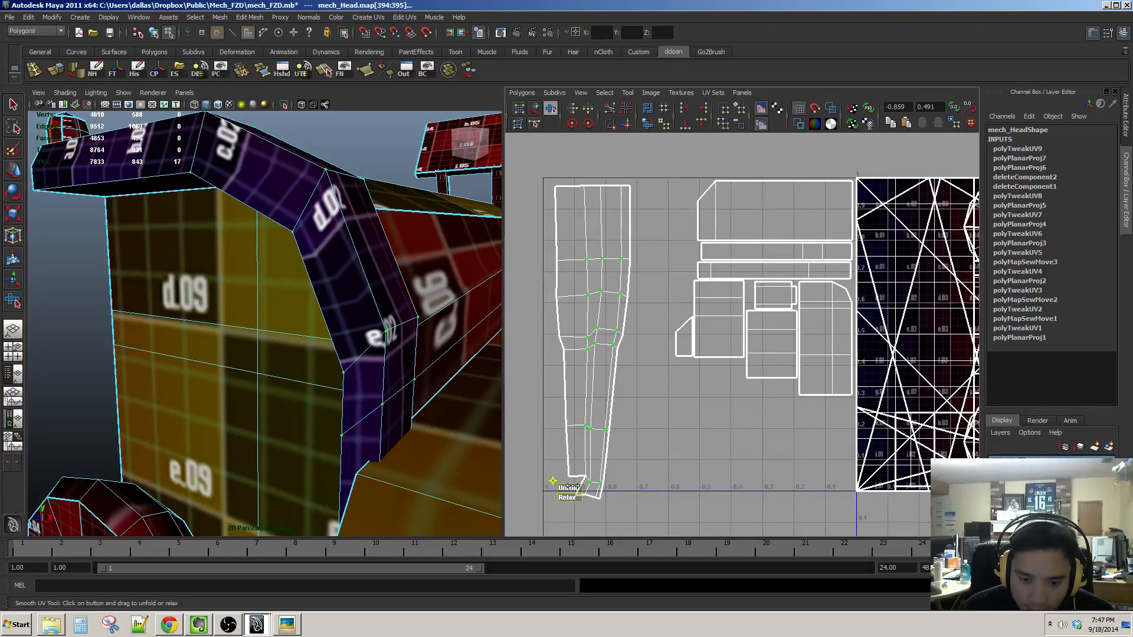
{"action": "left_click_drag", "start_coordinate": [474, 364], "coordinate": [320, 312], "text": "alt"}
{"action": "key", "text": "w"}
{"action": "scroll", "coordinate": [319, 304], "scroll_direction": "down", "scroll_amount": 4}
{"action": "scroll", "coordinate": [317, 298], "scroll_direction": "up", "scroll_amount": 2}
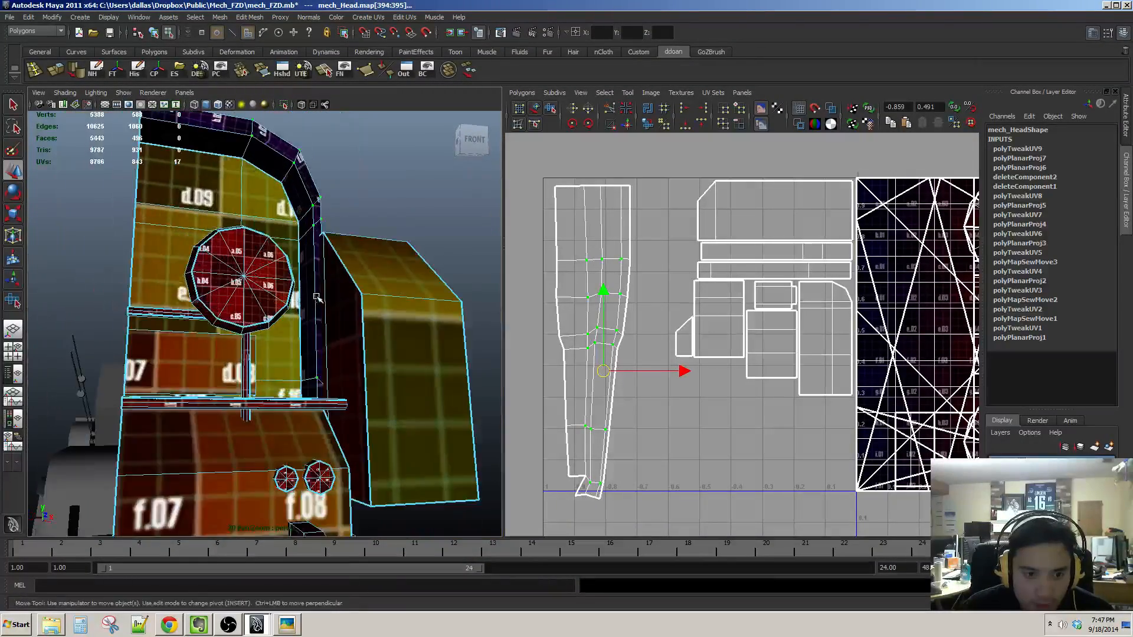
Step: Select the edge run between the rim's front and underside faces down to its lower end and cut the UVs there
{"action": "middle_click_drag", "start_coordinate": [317, 296], "coordinate": [313, 407], "text": "alt"}
{"action": "scroll", "coordinate": [288, 291], "scroll_direction": "up", "scroll_amount": 3}
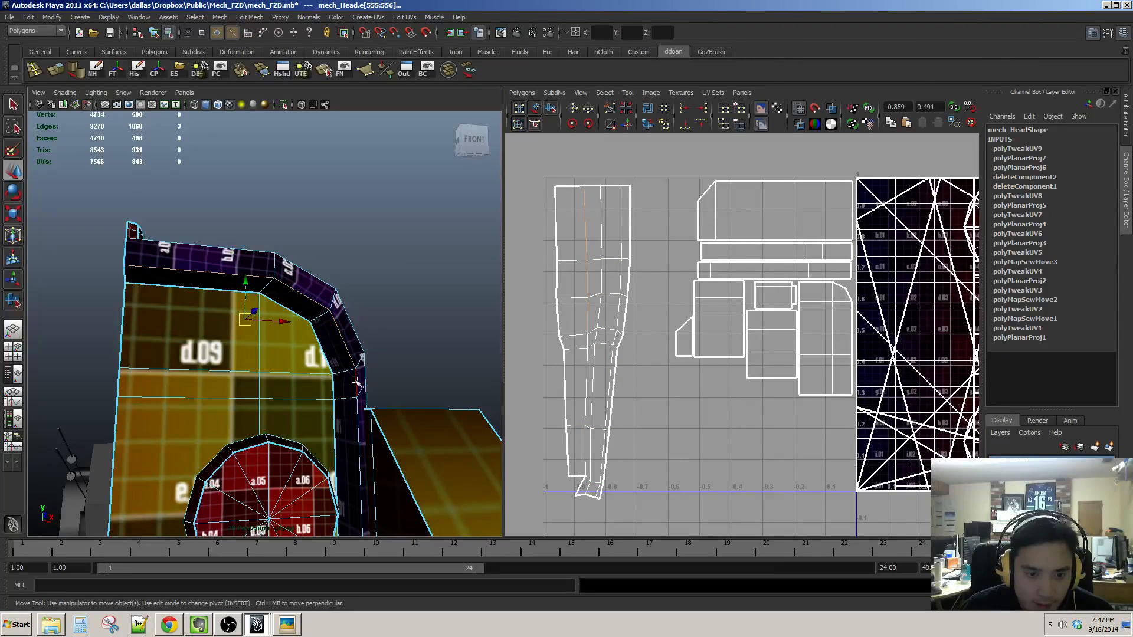
{"action": "middle_click_drag", "start_coordinate": [404, 425], "coordinate": [407, 289], "text": "alt"}
{"action": "left_click_drag", "start_coordinate": [407, 289], "coordinate": [451, 219], "text": "alt"}
{"action": "key", "text": "4"}
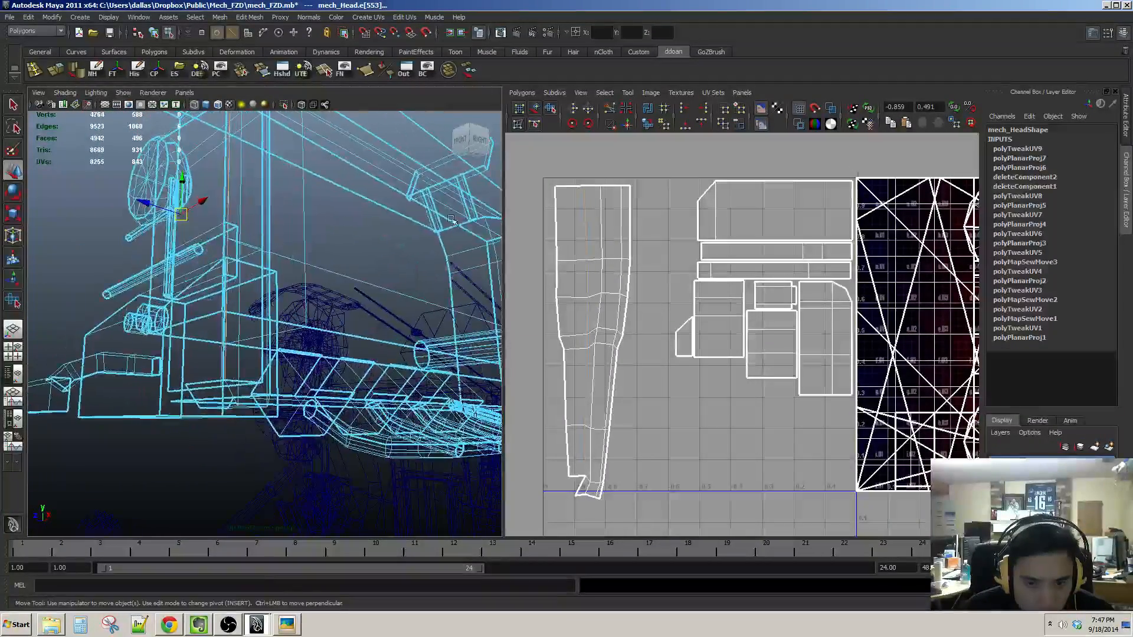
{"action": "left_click", "coordinate": [612, 111]}
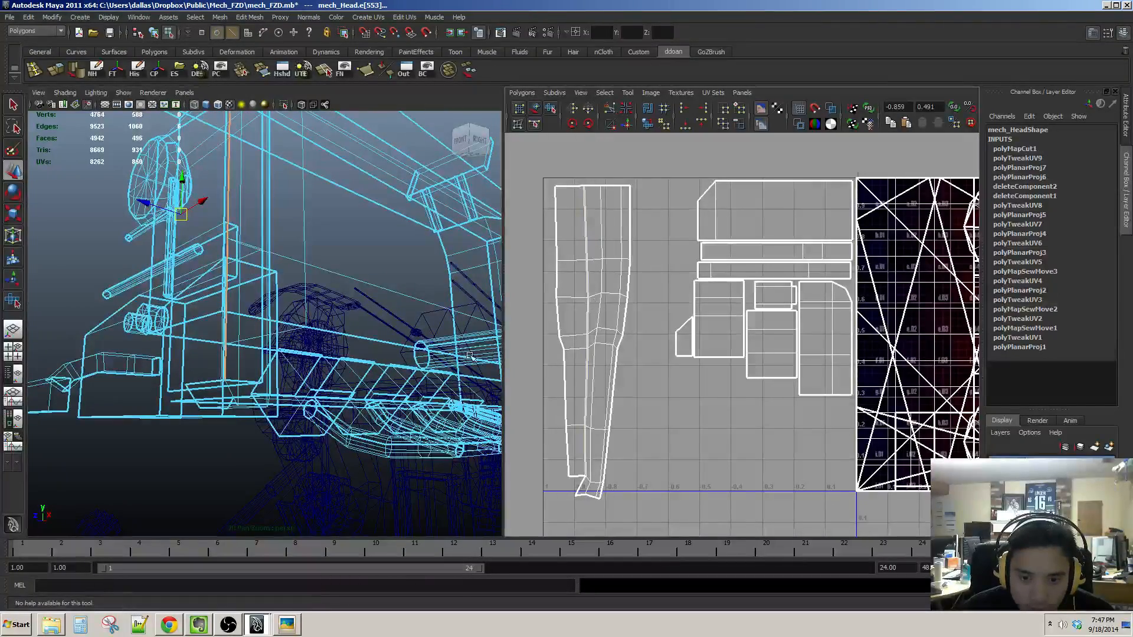
Step: Unfold the separated underside strip and place it beside the remaining rim shell
{"action": "left_click_drag", "start_coordinate": [284, 391], "coordinate": [321, 408], "text": "alt"}
{"action": "middle_click_drag", "start_coordinate": [530, 287], "coordinate": [553, 303], "text": "alt"}
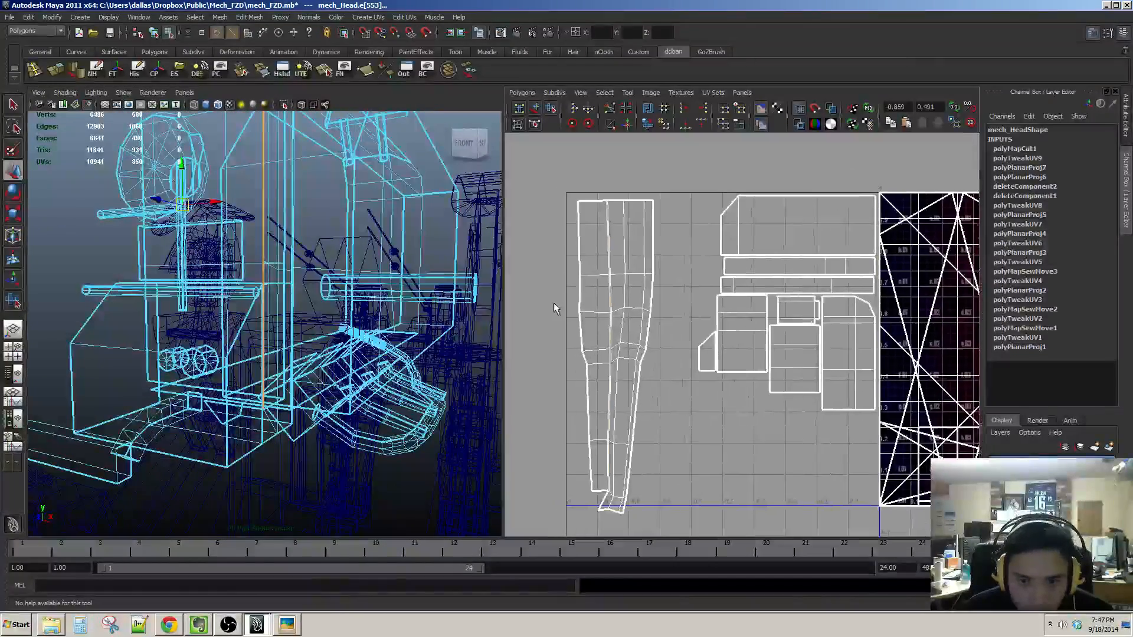
{"action": "right_click_drag", "start_coordinate": [554, 303], "coordinate": [568, 302]}
{"action": "left_click_drag", "start_coordinate": [565, 298], "coordinate": [593, 334]}
{"action": "right_click_drag", "start_coordinate": [594, 334], "coordinate": [623, 300], "text": "ctrl"}
{"action": "middle_click_drag", "start_coordinate": [625, 299], "coordinate": [643, 324], "text": "alt"}
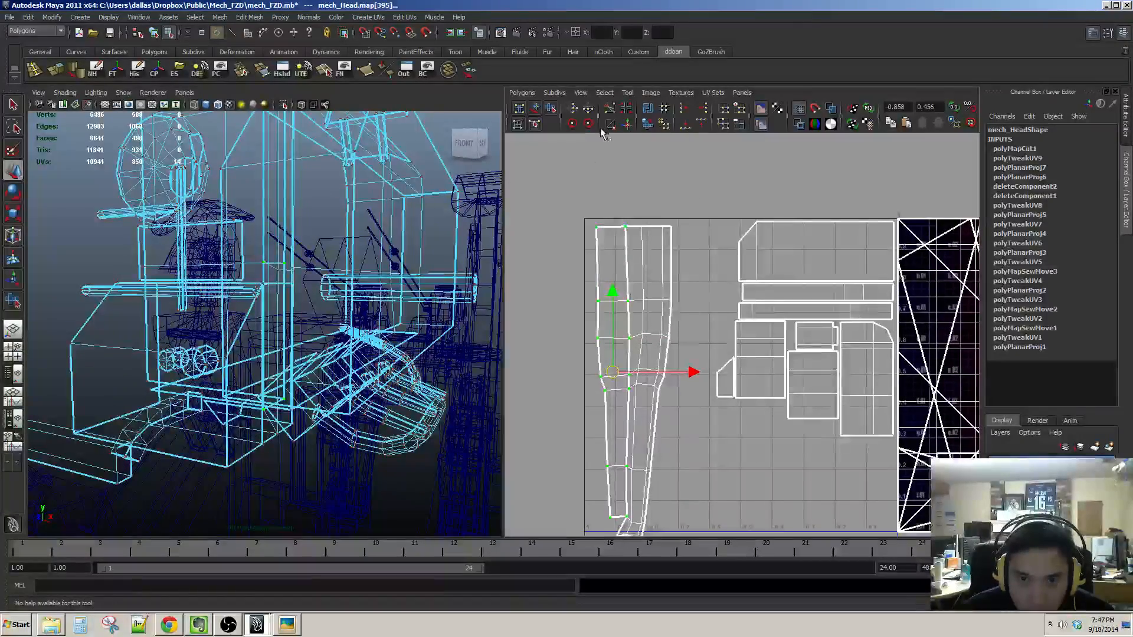
{"action": "left_click", "coordinate": [647, 124]}
{"action": "middle_click_drag", "start_coordinate": [676, 381], "coordinate": [668, 317], "text": "alt"}
{"action": "left_click_drag", "start_coordinate": [682, 309], "coordinate": [590, 231]}
{"action": "key", "text": "w"}
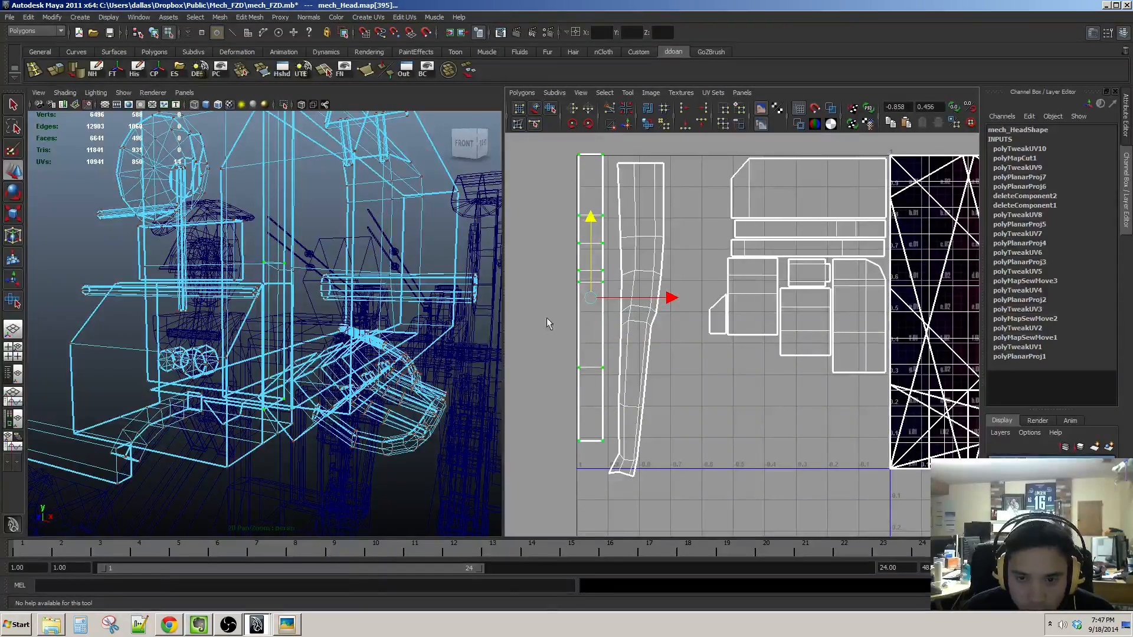
Step: Return to textured display, select the remaining rim shell's UVs and try to unfold them
{"action": "key", "text": "6"}
{"action": "mouse_move", "coordinate": [273, 304]}
{"action": "left_mouse_down", "text": "alt"}
{"action": "mouse_move", "coordinate": [367, 377]}
{"action": "mouse_move", "coordinate": [407, 288]}
{"action": "left_mouse_up", "text": "alt"}
{"action": "middle_click_drag", "start_coordinate": [407, 289], "coordinate": [374, 347], "text": "alt"}
{"action": "left_click_drag", "start_coordinate": [319, 213], "coordinate": [196, 275], "text": "alt"}
{"action": "left_click_drag", "start_coordinate": [651, 223], "coordinate": [673, 242]}
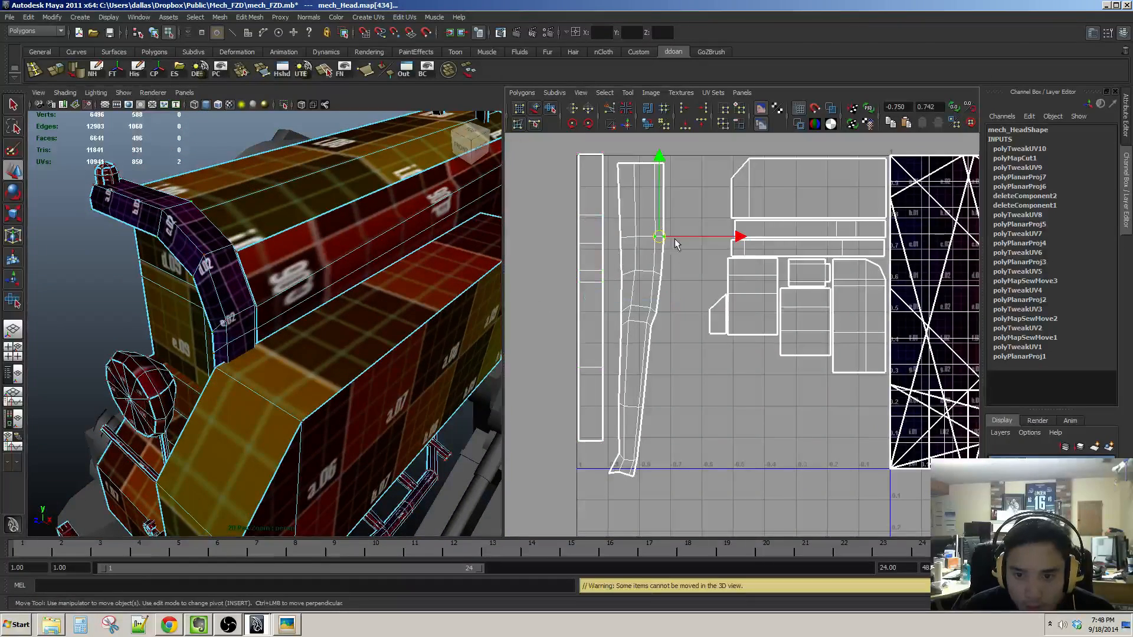
{"action": "right_click_drag", "start_coordinate": [690, 239], "coordinate": [637, 257], "text": "ctrl"}
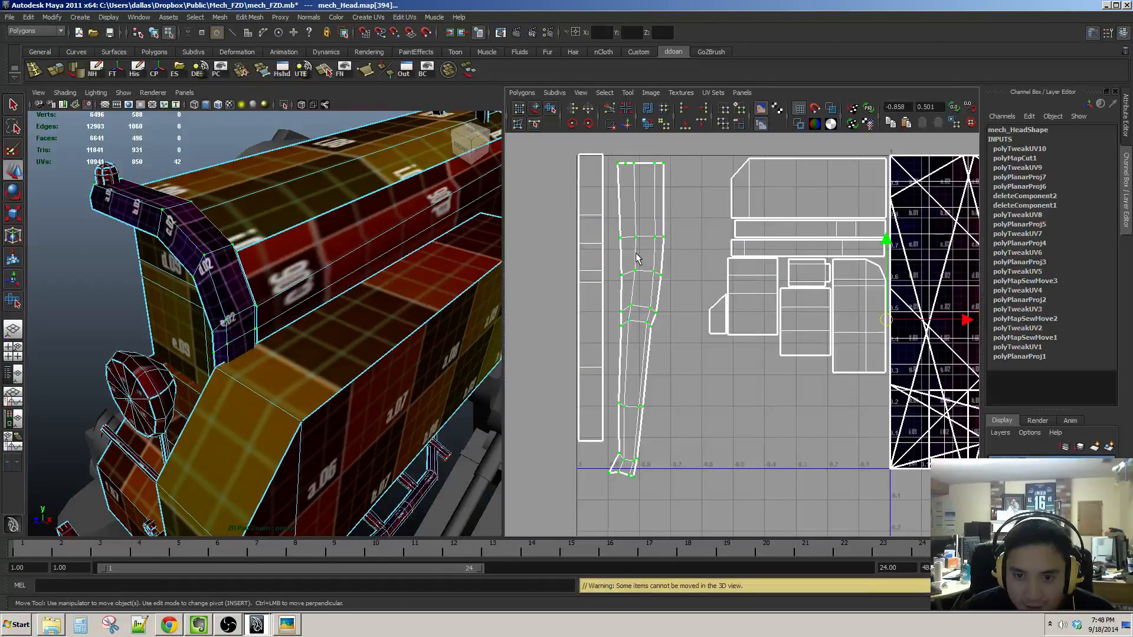
{"action": "left_click_drag", "start_coordinate": [643, 225], "coordinate": [679, 260]}
{"action": "middle_click_drag", "start_coordinate": [710, 214], "coordinate": [698, 228], "text": "alt"}
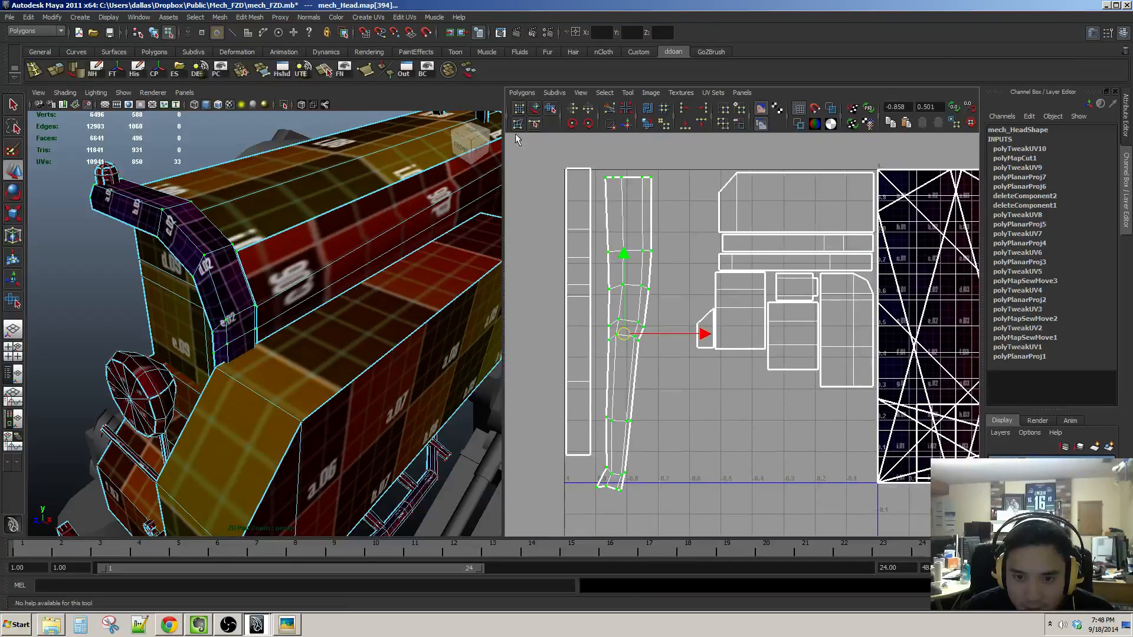
{"action": "left_click", "coordinate": [643, 129]}
Step: Select the edge run along the rim's rear side down to its lower end and cut the UVs along it
{"action": "left_click_drag", "start_coordinate": [416, 274], "coordinate": [349, 349], "text": "alt"}
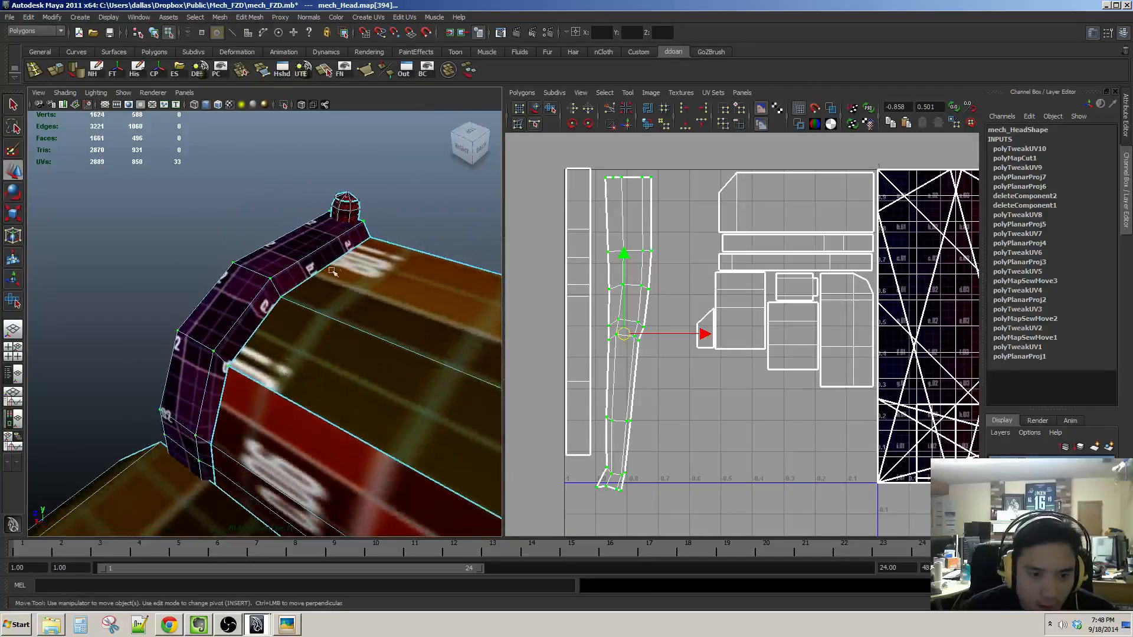
{"action": "left_click_drag", "start_coordinate": [332, 271], "coordinate": [224, 340], "text": "alt"}
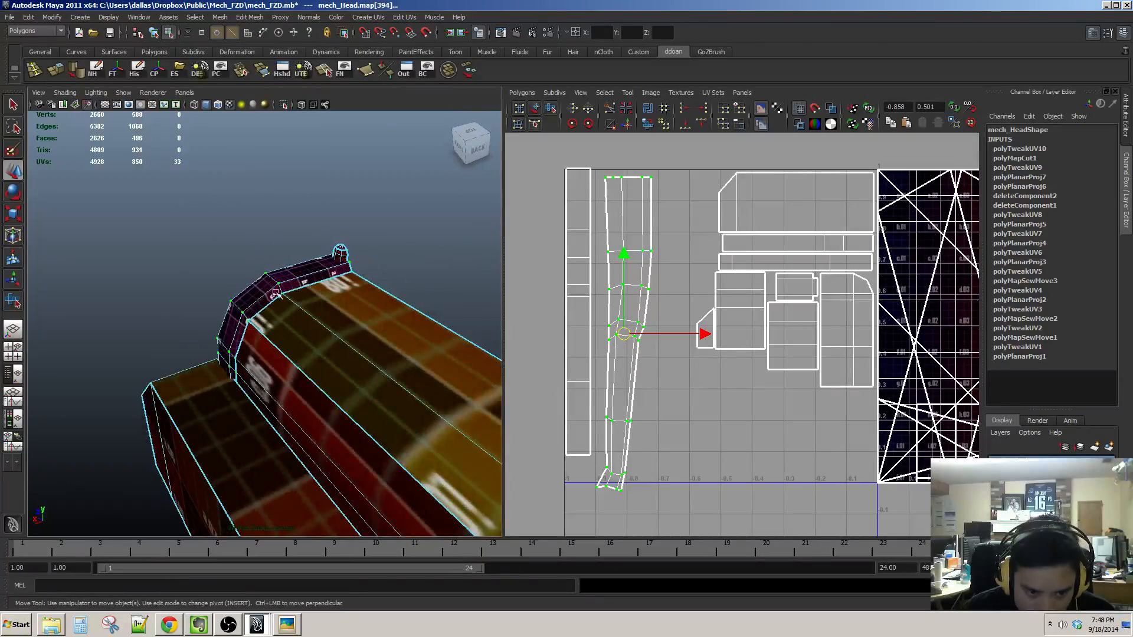
{"action": "left_click_drag", "start_coordinate": [335, 343], "coordinate": [299, 328], "text": "alt"}
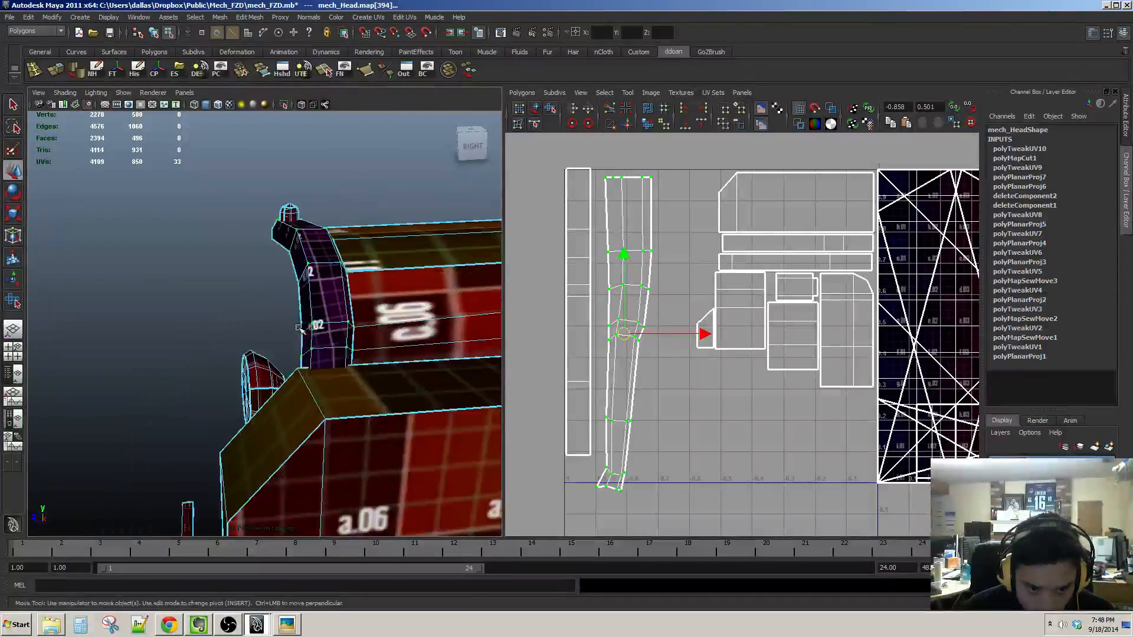
{"action": "middle_click_drag", "start_coordinate": [352, 336], "coordinate": [360, 295], "text": "alt"}
{"action": "right_click_drag", "start_coordinate": [360, 295], "coordinate": [349, 259], "text": "alt"}
{"action": "left_click_drag", "start_coordinate": [348, 259], "coordinate": [222, 325], "text": "alt"}
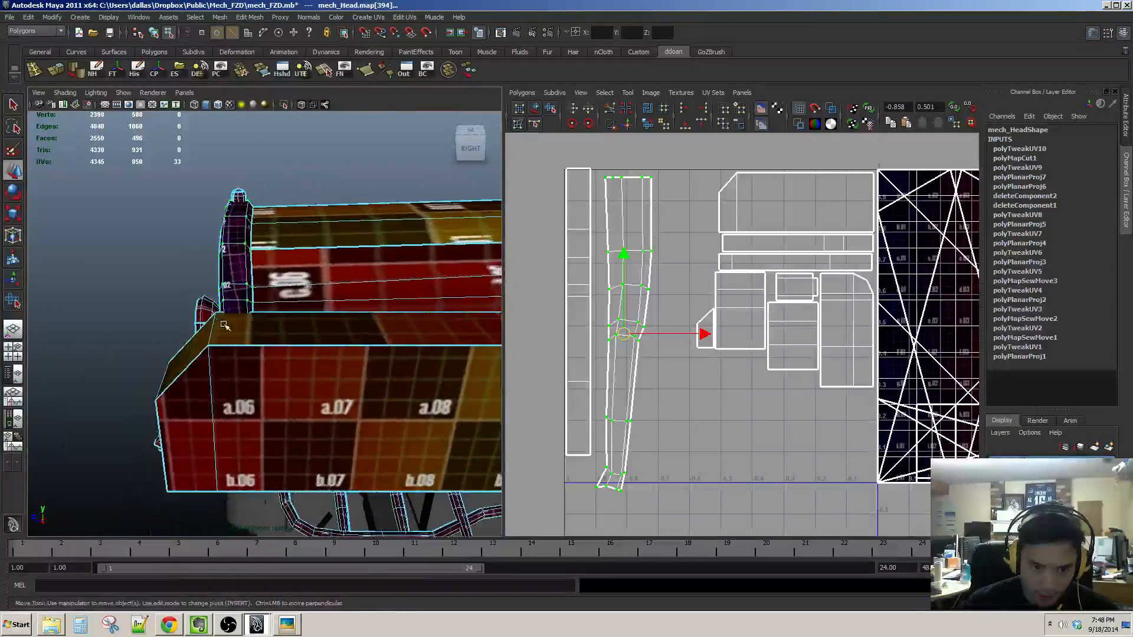
{"action": "right_click_drag", "start_coordinate": [222, 324], "coordinate": [265, 321], "text": "alt"}
{"action": "middle_click_drag", "start_coordinate": [265, 321], "coordinate": [343, 303], "text": "alt"}
{"action": "mouse_move", "coordinate": [342, 303]}
{"action": "left_mouse_down", "text": "alt"}
{"action": "mouse_move", "coordinate": [337, 330]}
{"action": "mouse_move", "coordinate": [330, 309]}
{"action": "mouse_move", "coordinate": [366, 344]}
{"action": "left_mouse_up", "text": "alt"}
{"action": "key", "text": "4"}
{"action": "middle_click_drag", "start_coordinate": [366, 345], "coordinate": [392, 294], "text": "alt"}
{"action": "mouse_move", "coordinate": [392, 293]}
{"action": "left_mouse_down", "text": "alt"}
{"action": "mouse_move", "coordinate": [388, 319]}
{"action": "mouse_move", "coordinate": [425, 275]}
{"action": "mouse_move", "coordinate": [415, 230]}
{"action": "left_mouse_up", "text": "alt"}
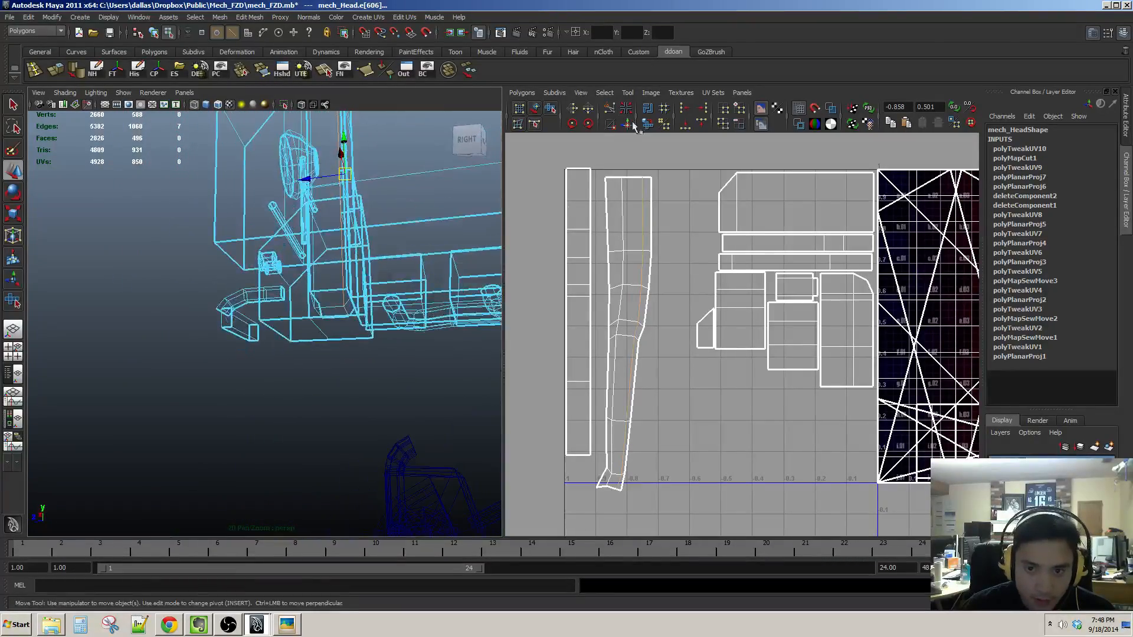
{"action": "left_click", "coordinate": [610, 109]}
Step: Unfold the rim's front shell separately from the narrow rear strip and show the model textured again
{"action": "middle_click_drag", "start_coordinate": [614, 300], "coordinate": [620, 323], "text": "alt"}
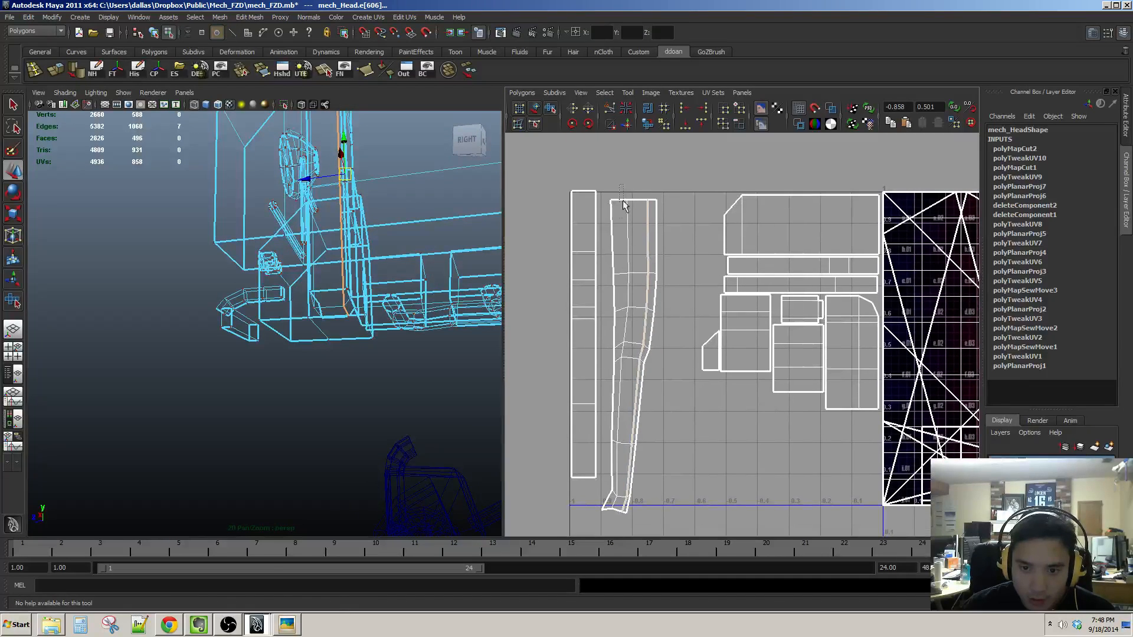
{"action": "left_click_drag", "start_coordinate": [624, 205], "coordinate": [629, 205]}
{"action": "middle_click_drag", "start_coordinate": [662, 224], "coordinate": [664, 236], "text": "alt"}
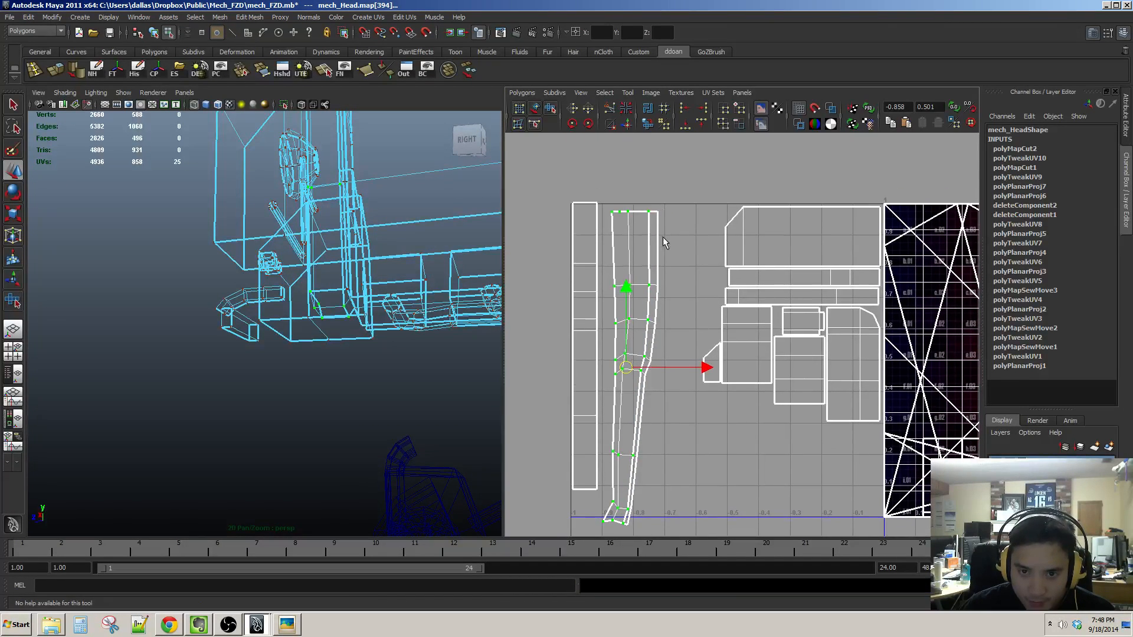
{"action": "left_click", "coordinate": [649, 125]}
{"action": "mouse_move", "coordinate": [358, 243]}
{"action": "left_mouse_down", "text": "alt"}
{"action": "mouse_move", "coordinate": [345, 294]}
{"action": "mouse_move", "coordinate": [336, 283]}
{"action": "mouse_move", "coordinate": [313, 295]}
{"action": "left_mouse_up", "text": "alt"}
{"action": "key", "text": "6"}
{"action": "scroll", "coordinate": [638, 327], "scroll_direction": "up", "scroll_amount": 2}
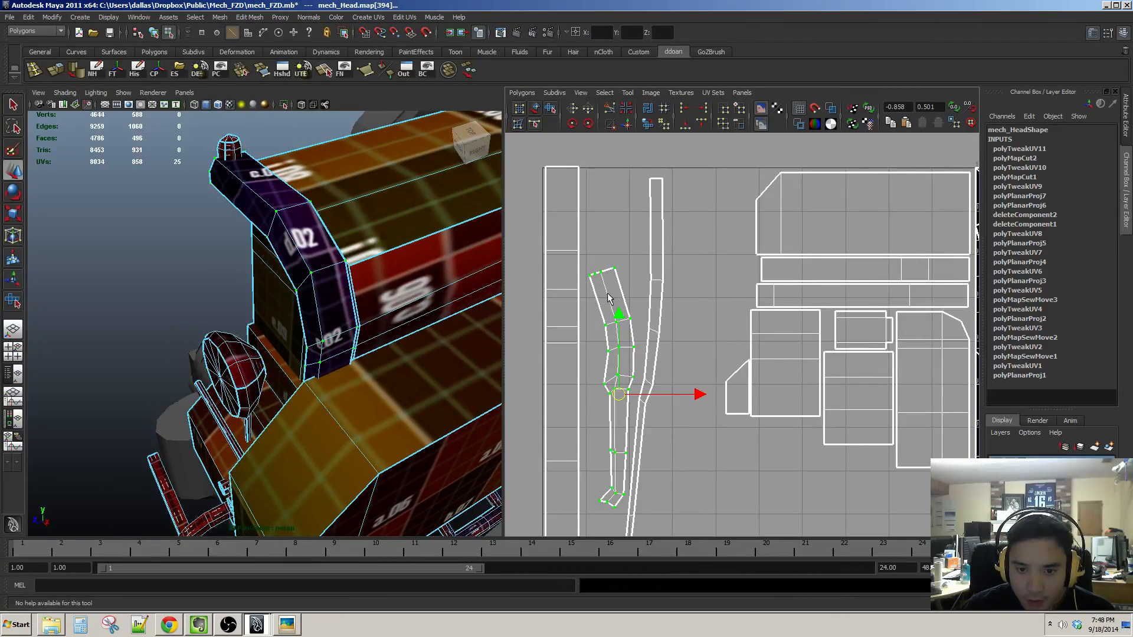
Step: Select the stray extra UV on the upper end of the unfolded rim shell to locate it on the model
{"action": "left_click_drag", "start_coordinate": [327, 256], "coordinate": [329, 235], "text": "alt"}
{"action": "scroll", "coordinate": [678, 359], "scroll_direction": "up", "scroll_amount": 6}
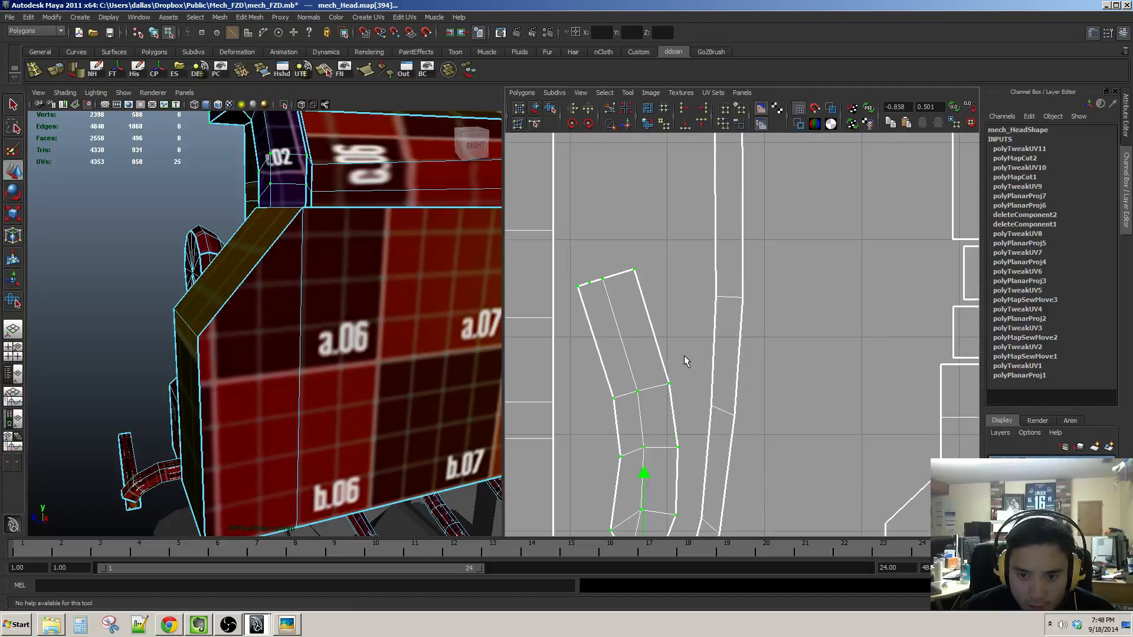
{"action": "middle_click_drag", "start_coordinate": [672, 361], "coordinate": [807, 386], "text": "alt"}
{"action": "scroll", "coordinate": [658, 344], "scroll_direction": "up", "scroll_amount": 2}
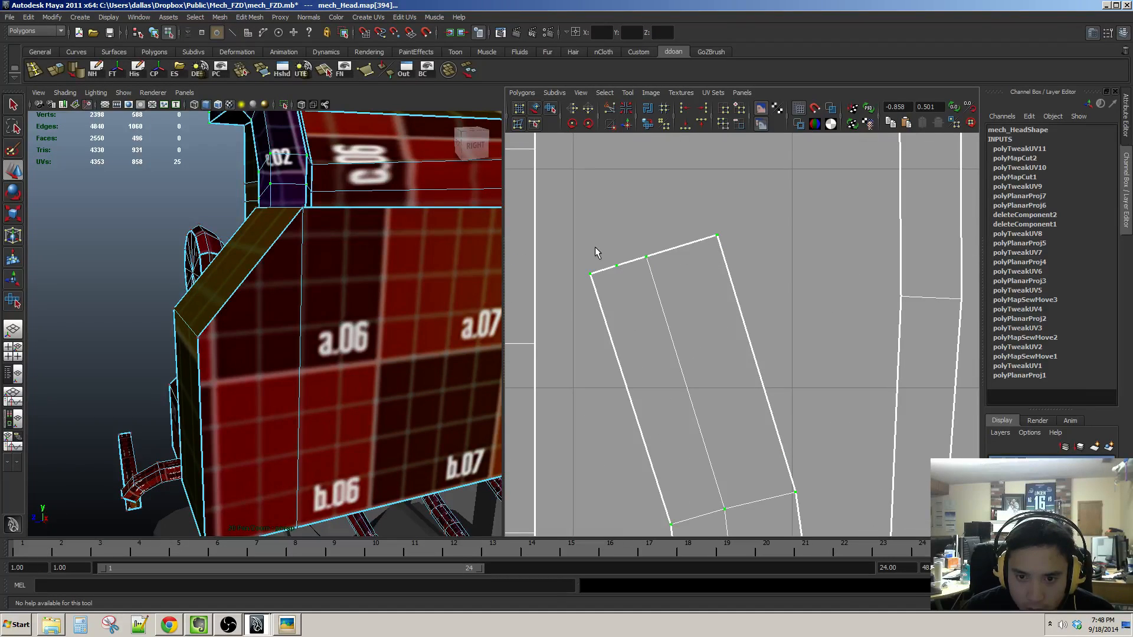
{"action": "left_click_drag", "start_coordinate": [595, 248], "coordinate": [631, 278]}
Step: Delete the two hidden end faces of the rim beneath the small knob on top of the head
{"action": "left_click_drag", "start_coordinate": [284, 360], "coordinate": [249, 329], "text": "alt"}
{"action": "left_click", "coordinate": [280, 330]}
{"action": "key", "text": "Delete"}
{"action": "left_click", "coordinate": [250, 329]}
{"action": "key", "text": "Delete"}
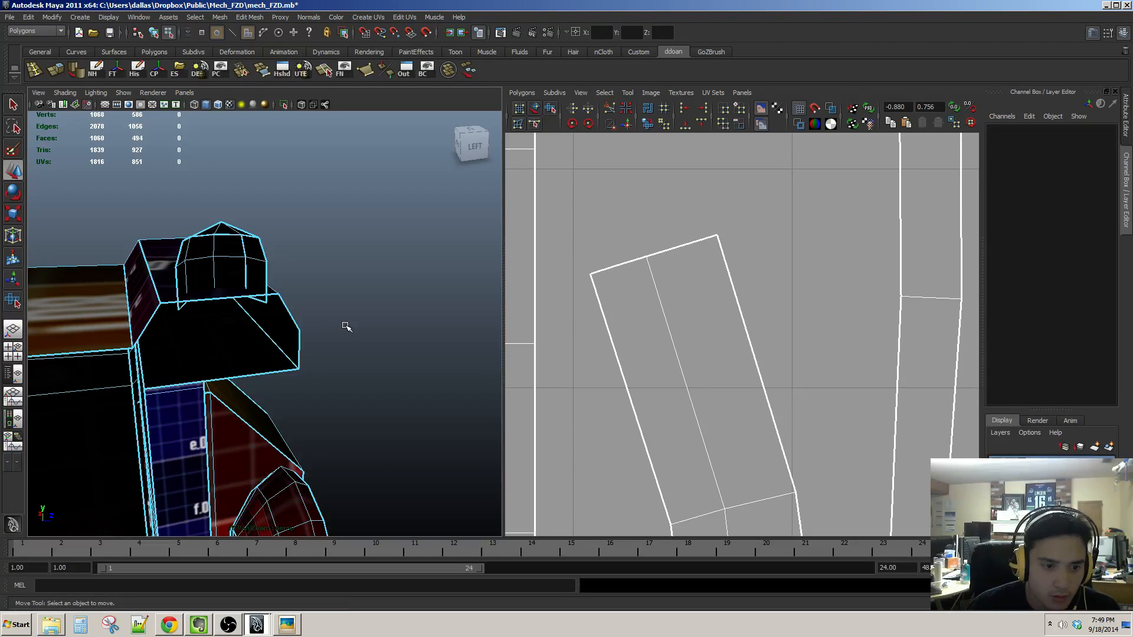
{"action": "left_click_drag", "start_coordinate": [346, 327], "coordinate": [425, 333], "text": "alt"}
{"action": "scroll", "coordinate": [745, 409], "scroll_direction": "down", "scroll_amount": 3}
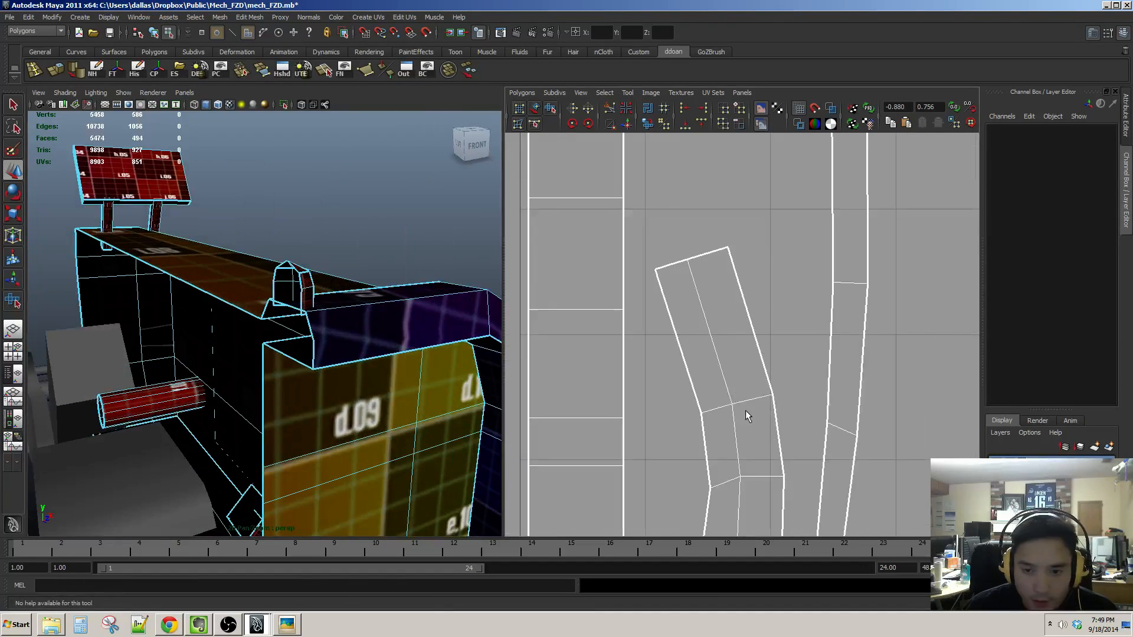
Step: Select all UVs of the rim shell to locate the extra point at its upper end on the model
{"action": "scroll", "coordinate": [746, 409], "scroll_direction": "down", "scroll_amount": 2}
{"action": "left_click_drag", "start_coordinate": [674, 227], "coordinate": [712, 252]}
{"action": "right_click_drag", "start_coordinate": [716, 252], "coordinate": [738, 277], "text": "ctrl"}
{"action": "middle_click_drag", "start_coordinate": [739, 278], "coordinate": [726, 259], "text": "alt"}
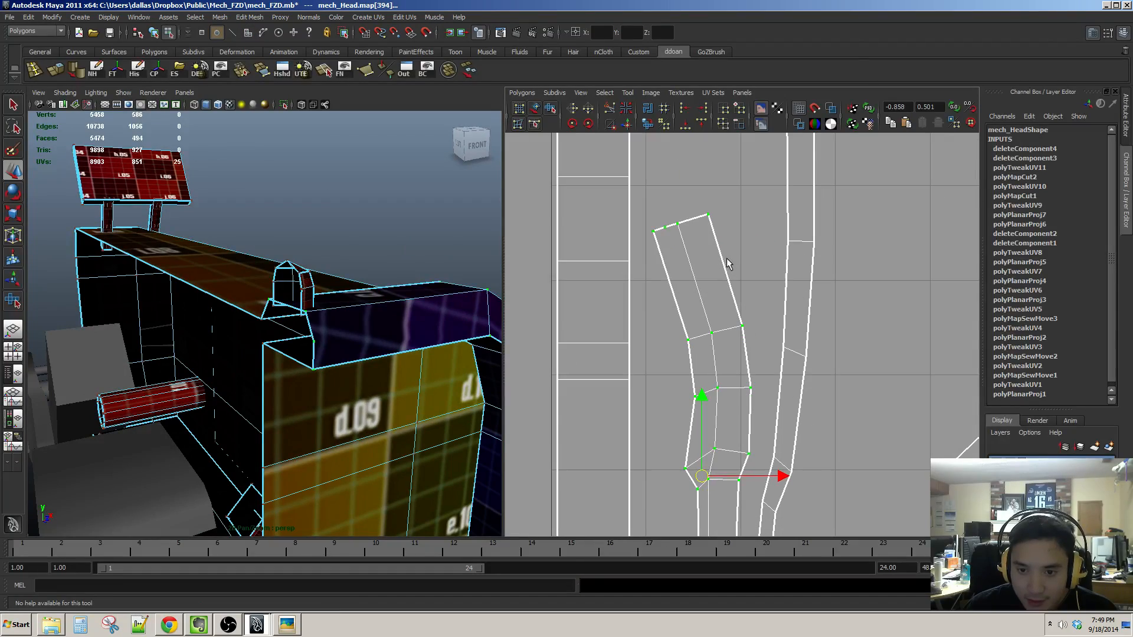
{"action": "left_click_drag", "start_coordinate": [339, 340], "coordinate": [365, 332], "text": "alt"}
{"action": "middle_click_drag", "start_coordinate": [365, 332], "coordinate": [380, 330], "text": "alt"}
{"action": "left_click_drag", "start_coordinate": [381, 330], "coordinate": [224, 334], "text": "alt"}
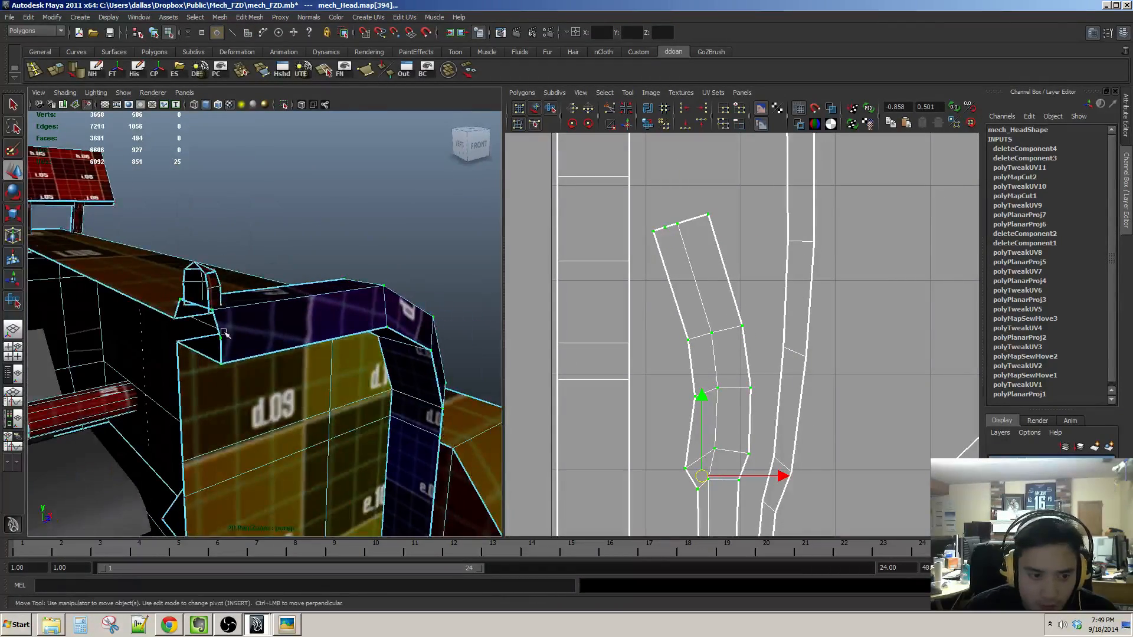
Step: Delete the stray vertex on the rim's end edge beneath the small knob and return to object selection
{"action": "right_click_drag", "start_coordinate": [224, 333], "coordinate": [201, 332]}
{"action": "right_click_drag", "start_coordinate": [201, 332], "coordinate": [238, 339], "text": "alt"}
{"action": "left_click_drag", "start_coordinate": [198, 338], "coordinate": [275, 362]}
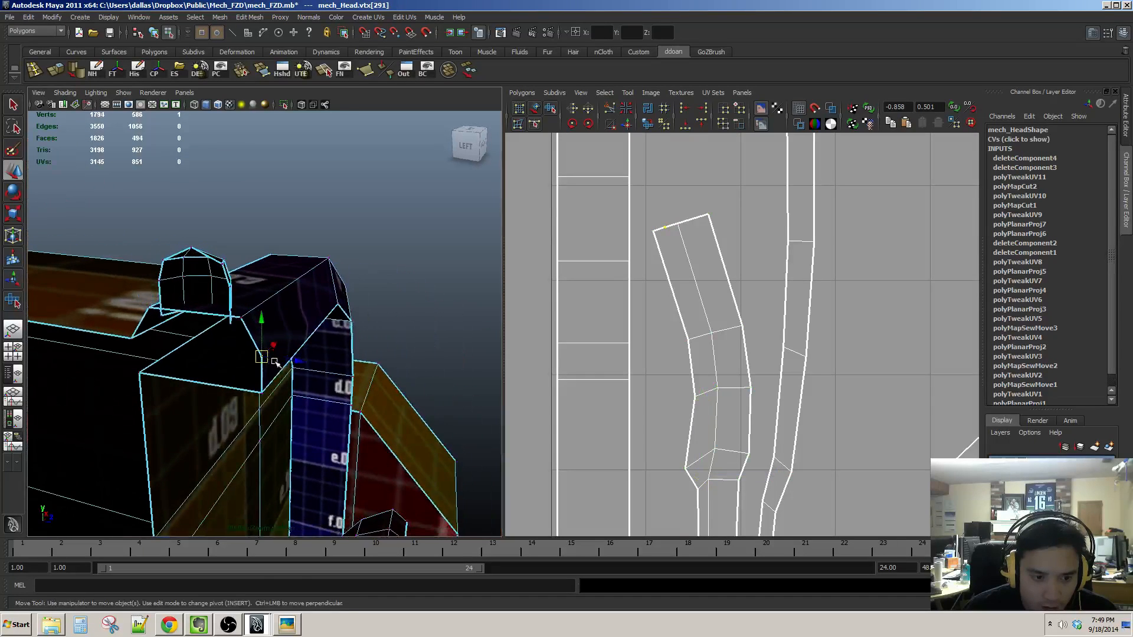
{"action": "left_click", "coordinate": [221, 18]}
{"action": "mouse_move", "coordinate": [255, 21]}
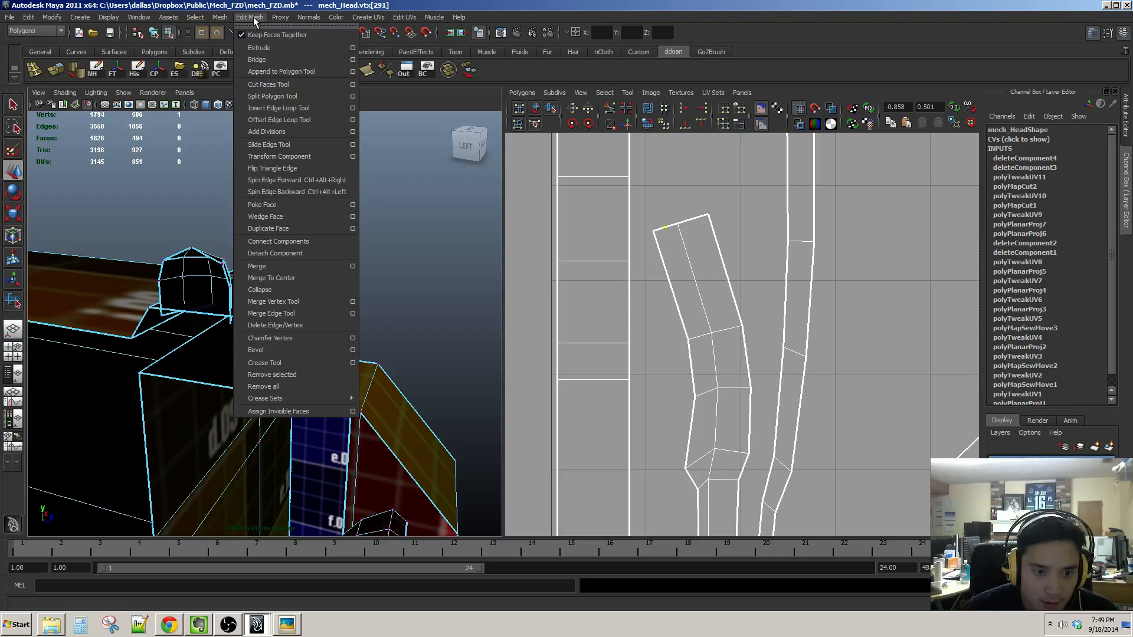
{"action": "left_click", "coordinate": [276, 326]}
{"action": "left_click_drag", "start_coordinate": [335, 311], "coordinate": [291, 298], "text": "alt"}
{"action": "right_click_drag", "start_coordinate": [287, 346], "coordinate": [331, 312]}
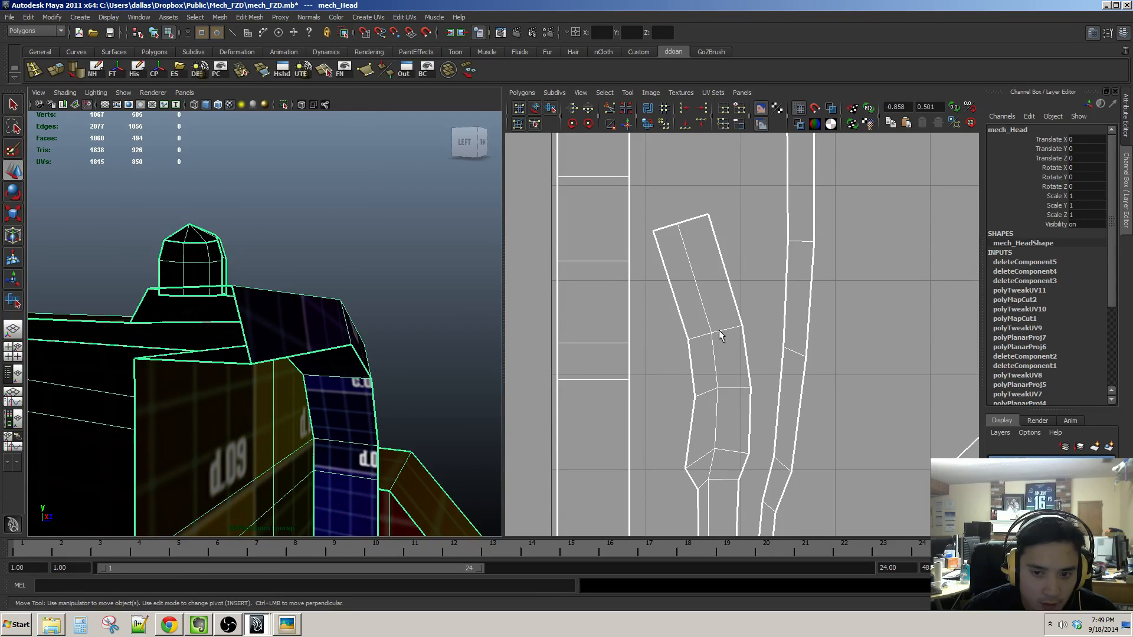
Step: Select the whole shell of the rim's front side and unfold it again
{"action": "right_click_drag", "start_coordinate": [680, 251], "coordinate": [715, 237]}
{"action": "left_click_drag", "start_coordinate": [714, 237], "coordinate": [672, 205]}
{"action": "right_click_drag", "start_coordinate": [697, 207], "coordinate": [654, 160], "text": "ctrl"}
{"action": "middle_click_drag", "start_coordinate": [652, 158], "coordinate": [652, 147], "text": "alt"}
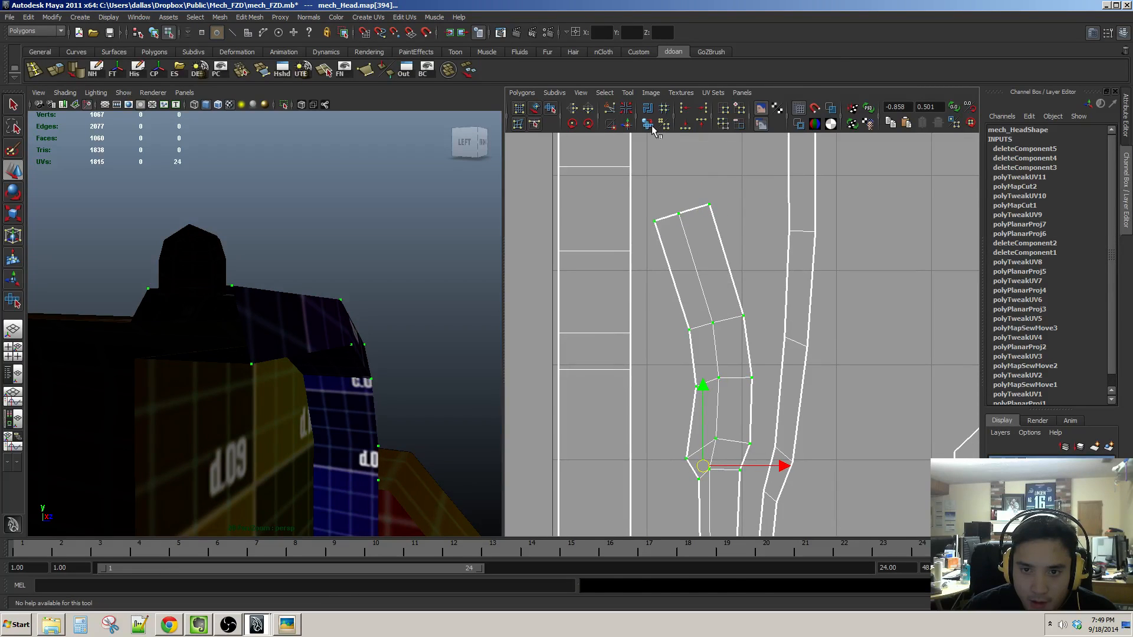
{"action": "left_click", "coordinate": [651, 125]}
{"action": "right_click_drag", "start_coordinate": [736, 351], "coordinate": [718, 310], "text": "alt"}
{"action": "middle_click_drag", "start_coordinate": [712, 347], "coordinate": [708, 306], "text": "alt"}
Step: Select the edge run along the rim's ridge between its front face and outer band, and cut the UVs along it
{"action": "left_click_drag", "start_coordinate": [282, 335], "coordinate": [177, 348], "text": "alt"}
{"action": "left_click_drag", "start_coordinate": [397, 337], "coordinate": [154, 331], "text": "alt"}
{"action": "middle_click_drag", "start_coordinate": [242, 378], "coordinate": [310, 380], "text": "alt"}
{"action": "right_click_drag", "start_coordinate": [309, 381], "coordinate": [285, 324], "text": "alt"}
{"action": "left_click_drag", "start_coordinate": [286, 324], "coordinate": [276, 321], "text": "alt"}
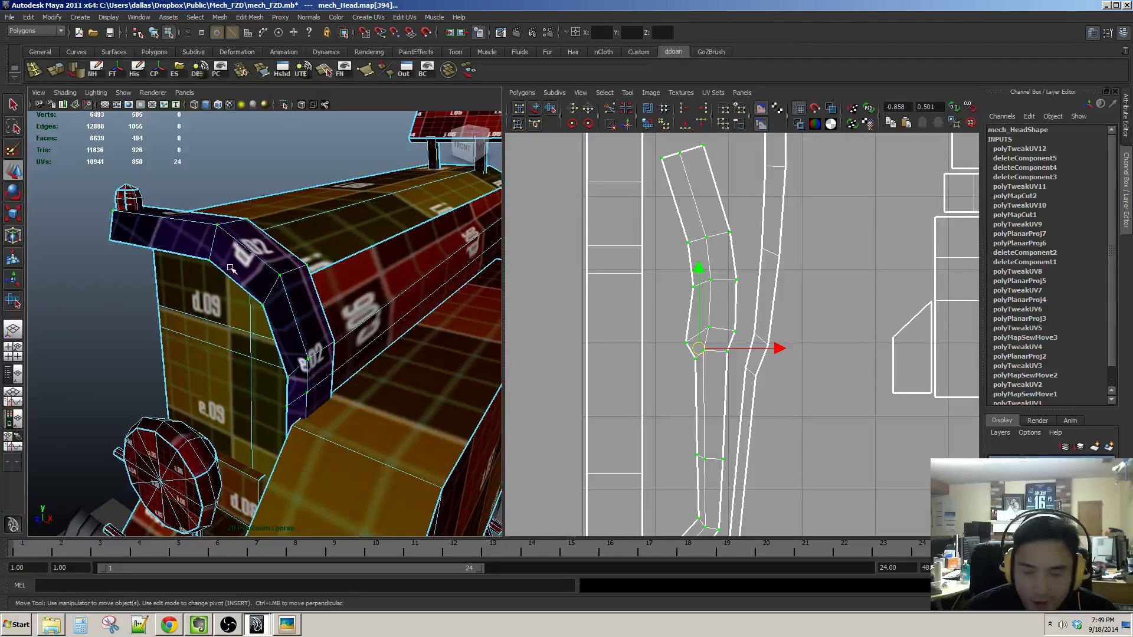
{"action": "left_click_drag", "start_coordinate": [231, 268], "coordinate": [269, 308], "text": "alt"}
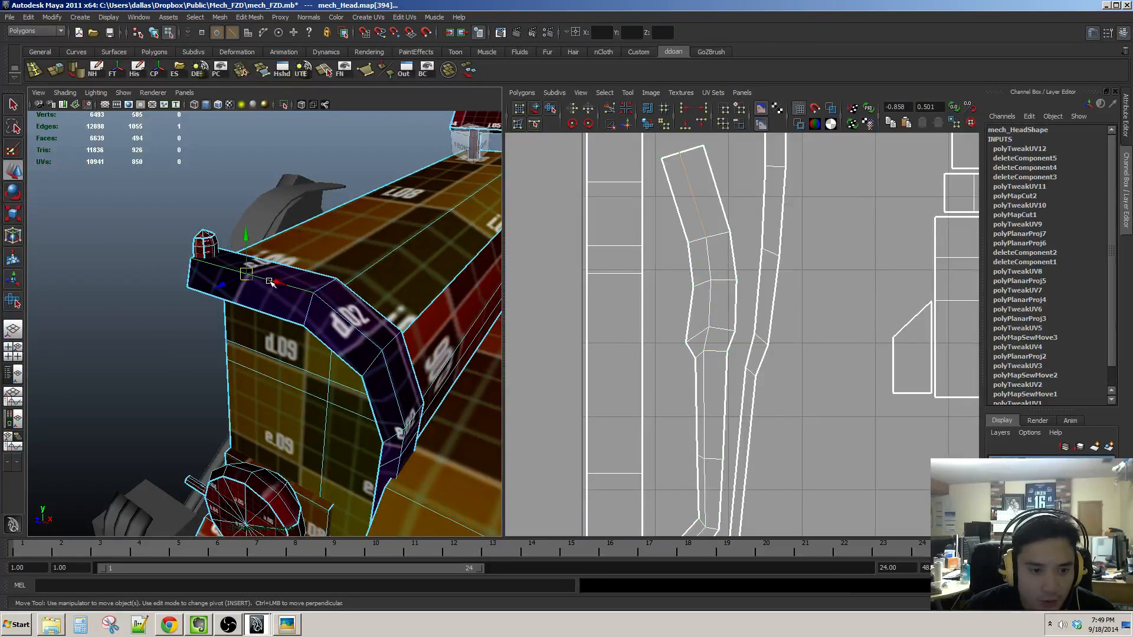
{"action": "right_click_drag", "start_coordinate": [409, 415], "coordinate": [289, 336], "text": "alt"}
{"action": "left_click_drag", "start_coordinate": [289, 336], "coordinate": [384, 291], "text": "alt"}
{"action": "left_click", "coordinate": [608, 112]}
{"action": "scroll", "coordinate": [708, 261], "scroll_direction": "down", "scroll_amount": 1}
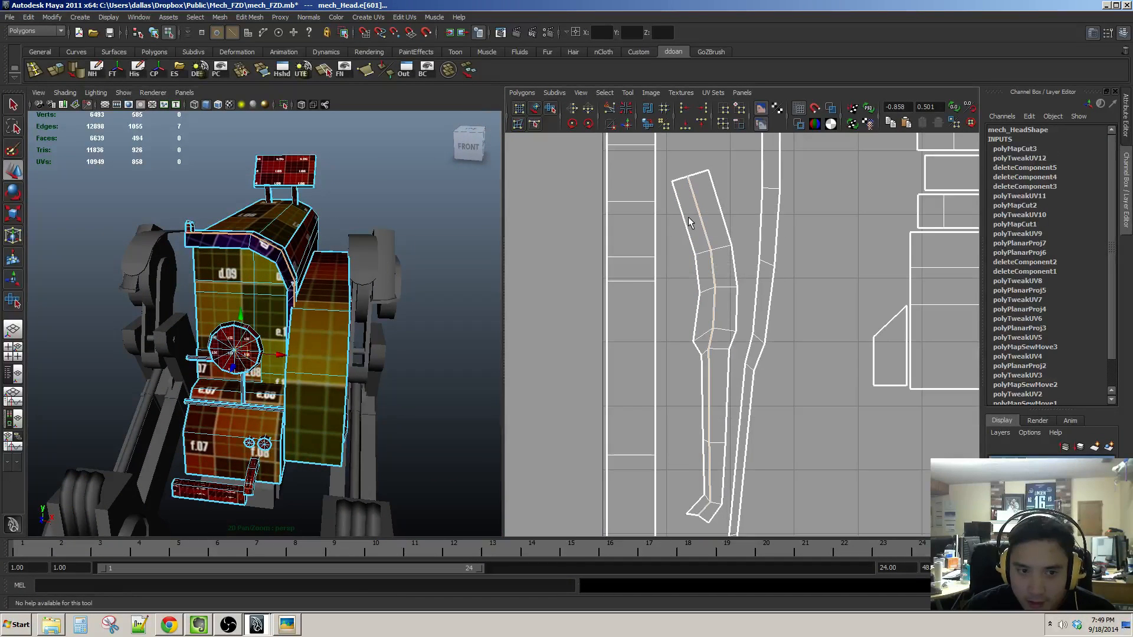
Step: Select the rim's separated front-face shell and unfold it
{"action": "left_click_drag", "start_coordinate": [694, 267], "coordinate": [705, 273]}
{"action": "right_click_drag", "start_coordinate": [705, 273], "coordinate": [721, 281], "text": "ctrl"}
{"action": "middle_click_drag", "start_coordinate": [720, 281], "coordinate": [720, 291], "text": "alt"}
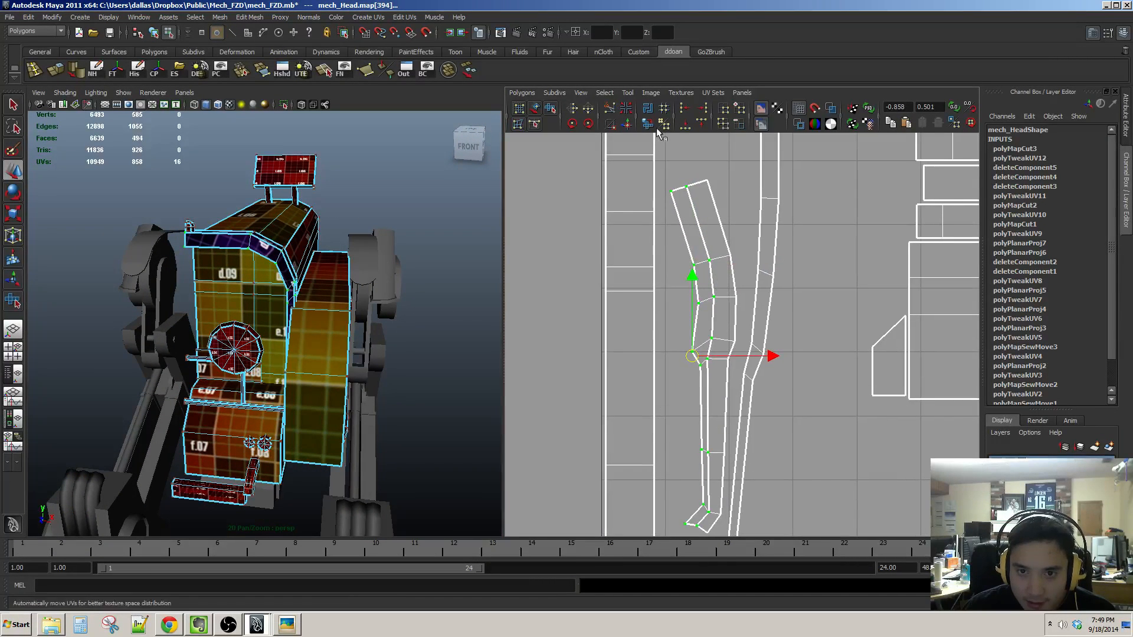
{"action": "left_click", "coordinate": [662, 124]}
{"action": "scroll", "coordinate": [696, 206], "scroll_direction": "down", "scroll_amount": 3}
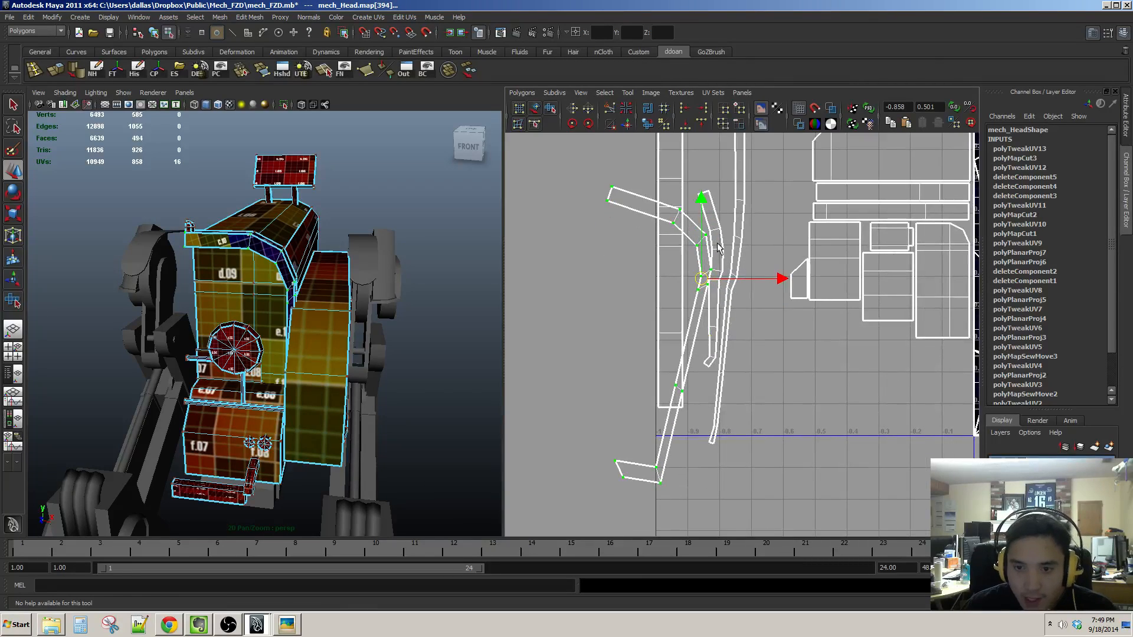
Step: Rotate the unfolded front-face shell until its long leg stands upright and place it outside the tile, beside the wide strip
{"action": "left_click_drag", "start_coordinate": [329, 304], "coordinate": [370, 278], "text": "alt"}
{"action": "scroll", "coordinate": [370, 279], "scroll_direction": "up", "scroll_amount": 3}
{"action": "middle_click_drag", "start_coordinate": [307, 224], "coordinate": [355, 273], "text": "alt"}
{"action": "left_click_drag", "start_coordinate": [355, 273], "coordinate": [334, 294], "text": "alt"}
{"action": "middle_click_drag", "start_coordinate": [432, 380], "coordinate": [405, 360], "text": "alt"}
{"action": "key", "text": "e"}
{"action": "left_click_drag", "start_coordinate": [726, 304], "coordinate": [719, 289]}
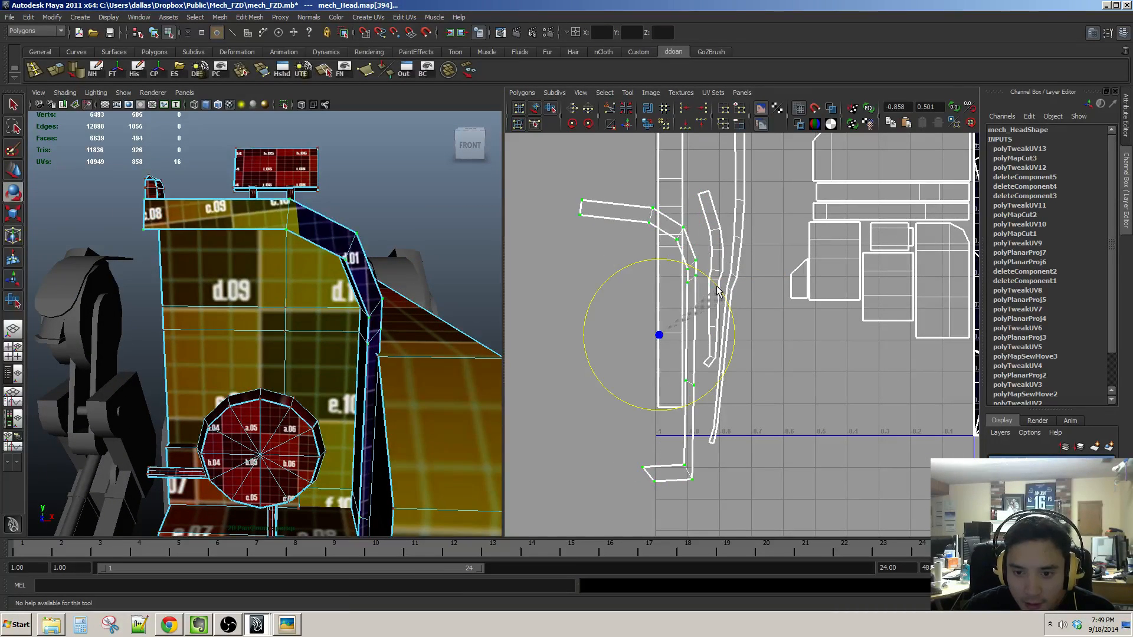
{"action": "key", "text": "w"}
{"action": "middle_click_drag", "start_coordinate": [727, 289], "coordinate": [700, 315], "text": "alt"}
{"action": "left_click_drag", "start_coordinate": [626, 353], "coordinate": [571, 280]}
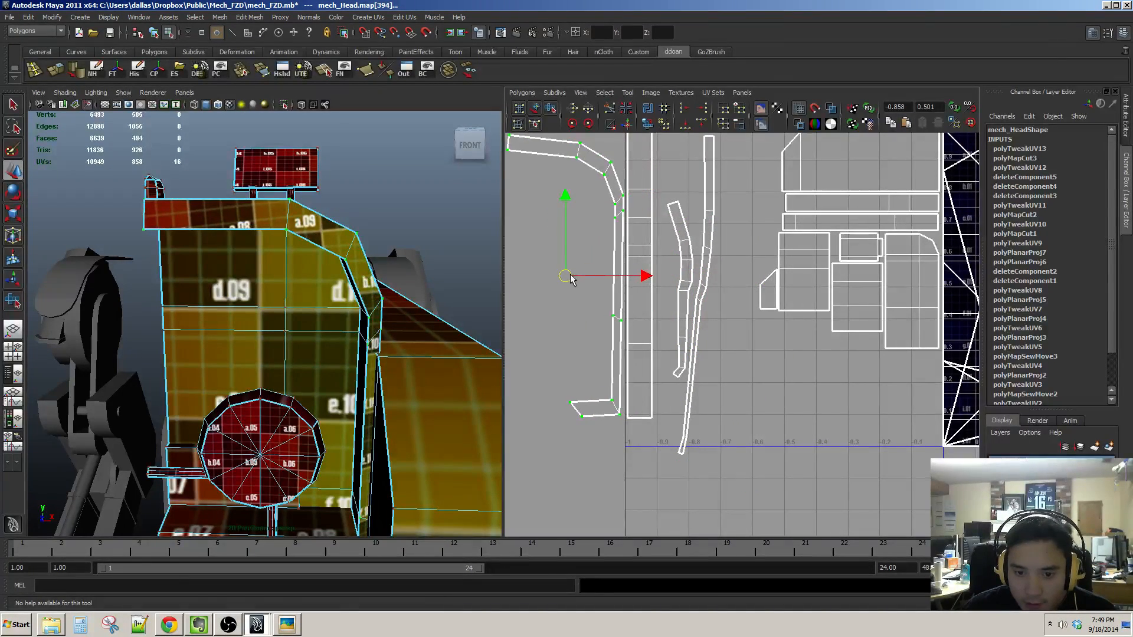
Step: Examine the checker texture along the rim's front face for distortion and alignment
{"action": "left_click_drag", "start_coordinate": [316, 296], "coordinate": [324, 278], "text": "alt"}
{"action": "middle_click_drag", "start_coordinate": [367, 340], "coordinate": [351, 291], "text": "alt"}
{"action": "right_click_drag", "start_coordinate": [351, 291], "coordinate": [354, 270], "text": "alt"}
{"action": "middle_click_drag", "start_coordinate": [354, 270], "coordinate": [347, 266], "text": "alt"}
{"action": "right_click_drag", "start_coordinate": [348, 265], "coordinate": [334, 317], "text": "alt"}
{"action": "middle_click_drag", "start_coordinate": [283, 193], "coordinate": [295, 283], "text": "alt"}
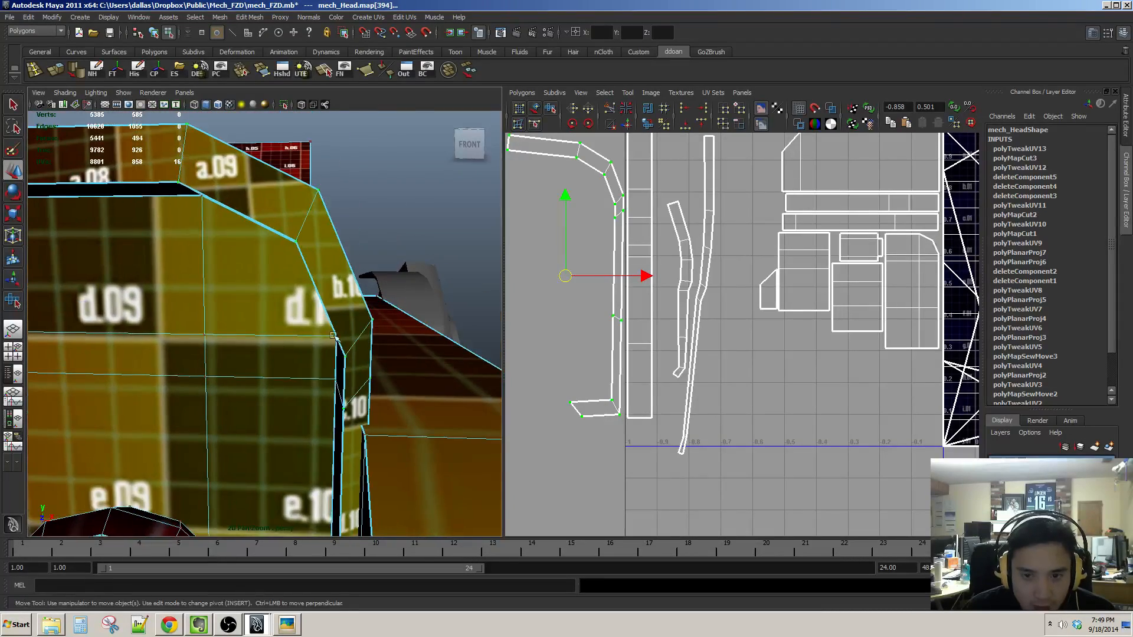
{"action": "middle_click_drag", "start_coordinate": [722, 280], "coordinate": [724, 339], "text": "alt"}
Step: Select the rim's outer band on the model, expand the selection to its whole UV shell and unfold it
{"action": "left_click_drag", "start_coordinate": [366, 271], "coordinate": [212, 298], "text": "alt"}
{"action": "right_click_drag", "start_coordinate": [213, 299], "coordinate": [317, 332], "text": "alt"}
{"action": "left_click_drag", "start_coordinate": [317, 332], "coordinate": [266, 211], "text": "alt"}
{"action": "left_click", "coordinate": [261, 210]}
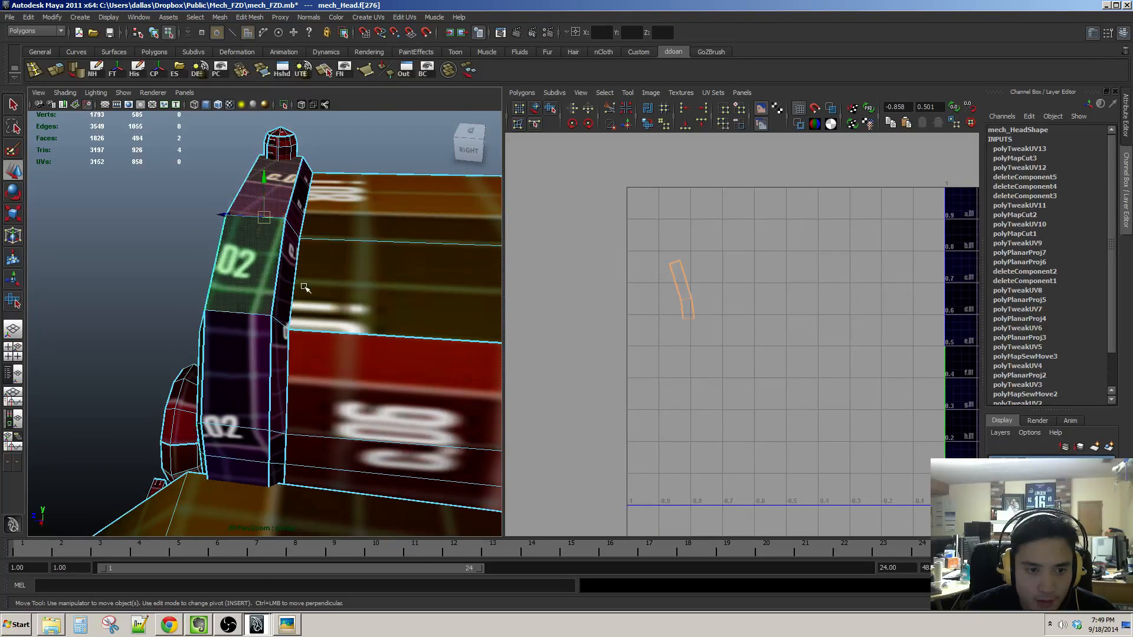
{"action": "right_click_drag", "start_coordinate": [699, 295], "coordinate": [726, 280], "text": "ctrl"}
{"action": "middle_click_drag", "start_coordinate": [726, 276], "coordinate": [727, 292], "text": "alt"}
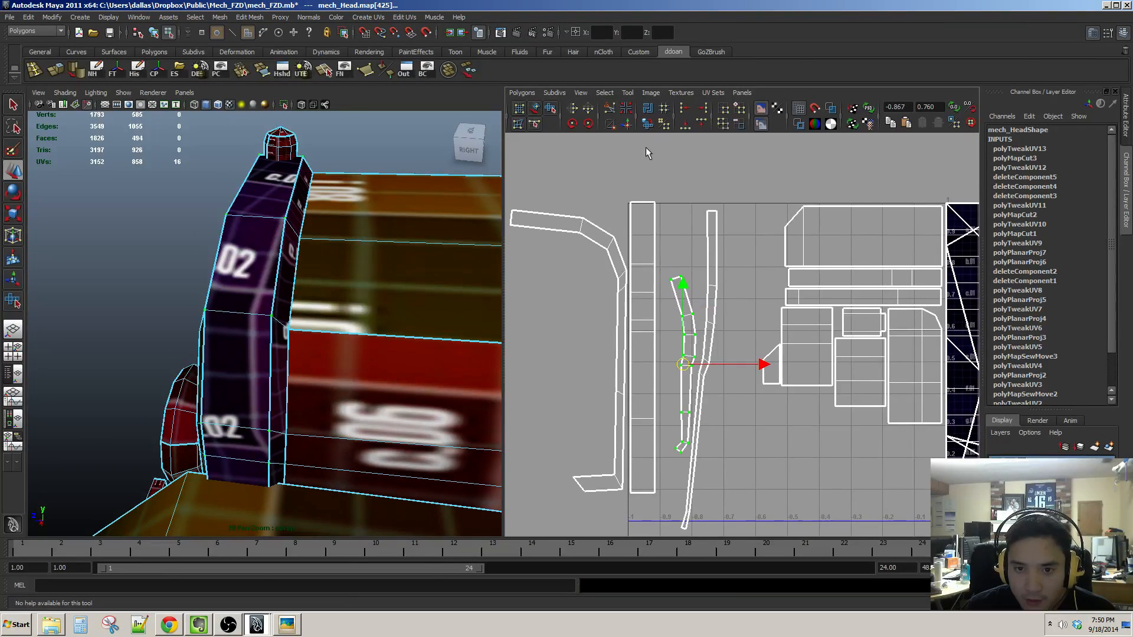
{"action": "middle_click_drag", "start_coordinate": [732, 356], "coordinate": [710, 356], "text": "alt"}
Step: Rotate the outer band's shell upright, scale it to the wide strip's height and place it beside that strip
{"action": "key", "text": "e"}
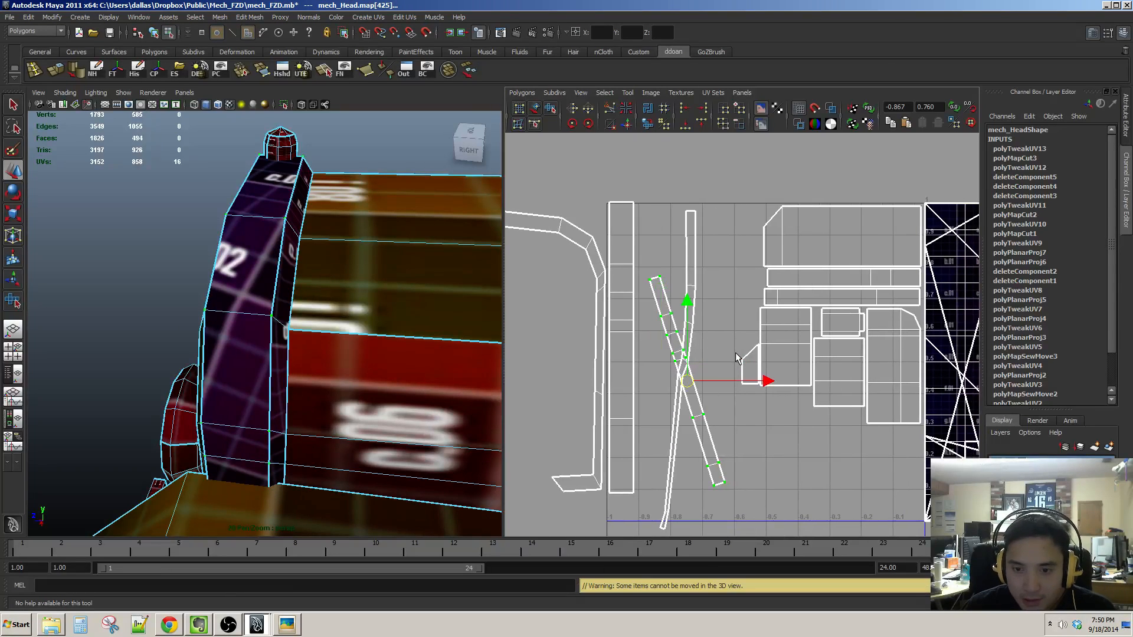
{"action": "left_click_drag", "start_coordinate": [756, 354], "coordinate": [679, 332]}
{"action": "key", "text": "w"}
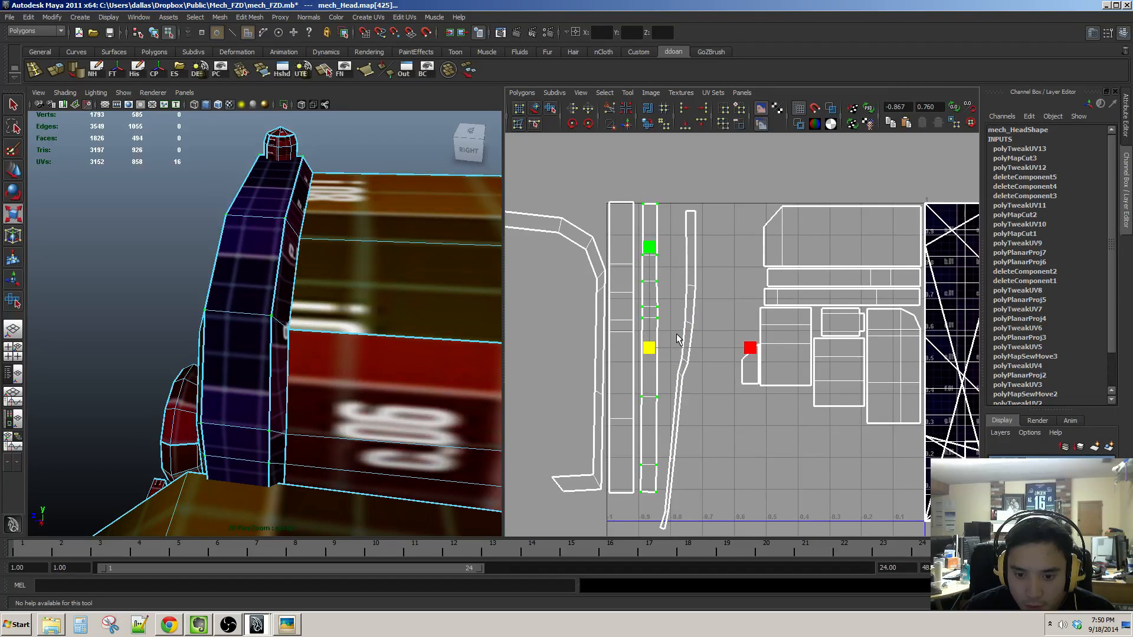
{"action": "key", "text": "w"}
{"action": "scroll", "coordinate": [635, 244], "scroll_direction": "up", "scroll_amount": 1}
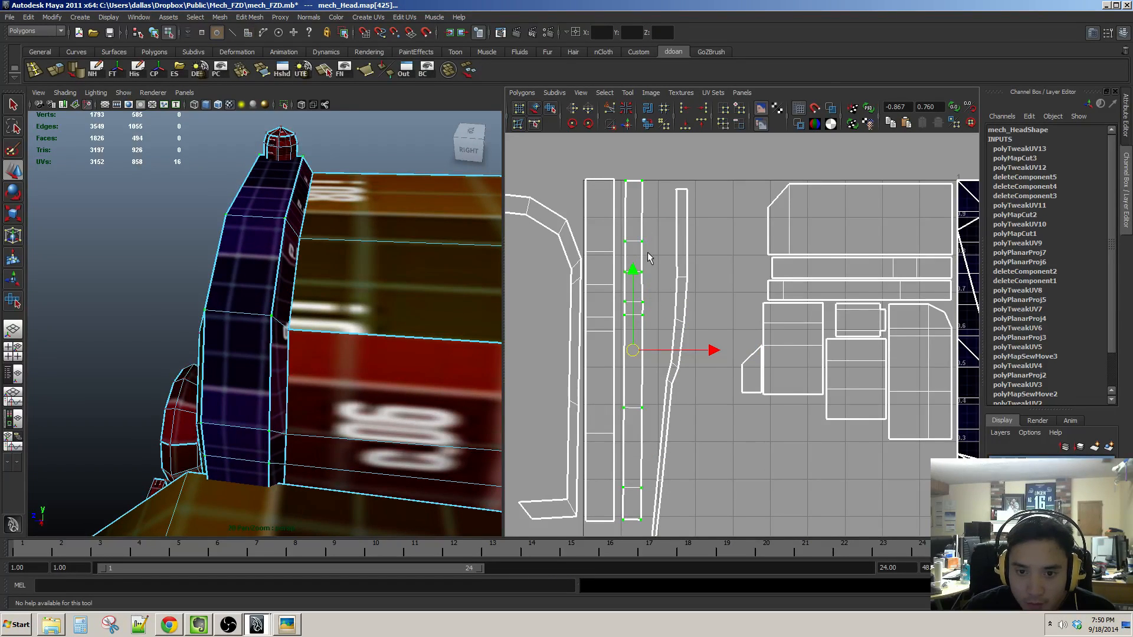
{"action": "key", "text": "e"}
{"action": "left_click_drag", "start_coordinate": [679, 294], "coordinate": [678, 292]}
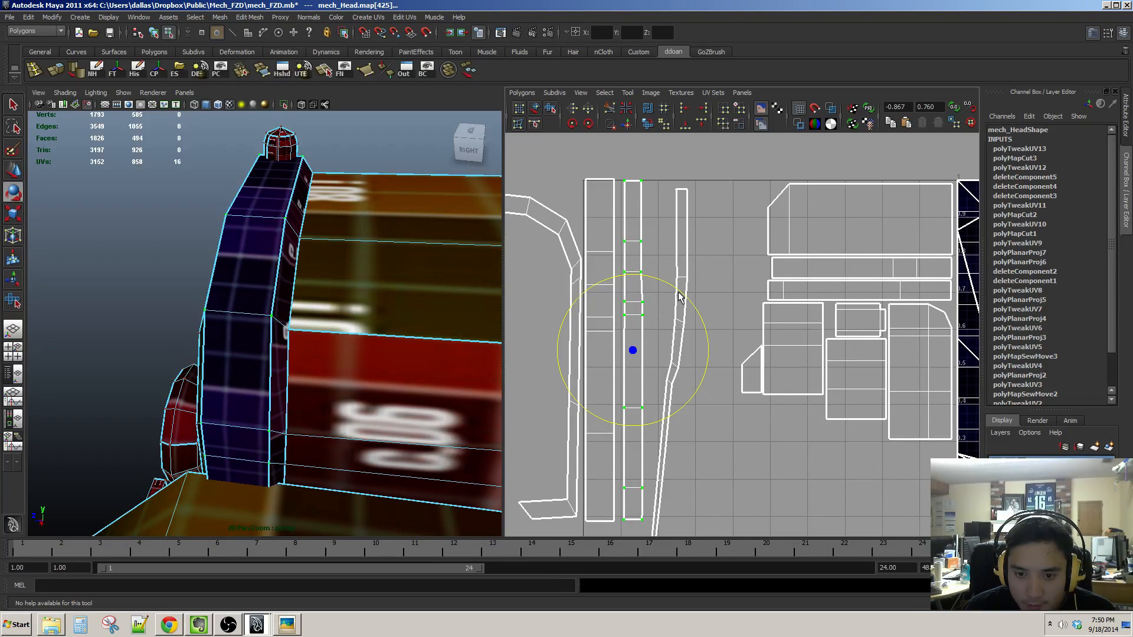
{"action": "key", "text": "w"}
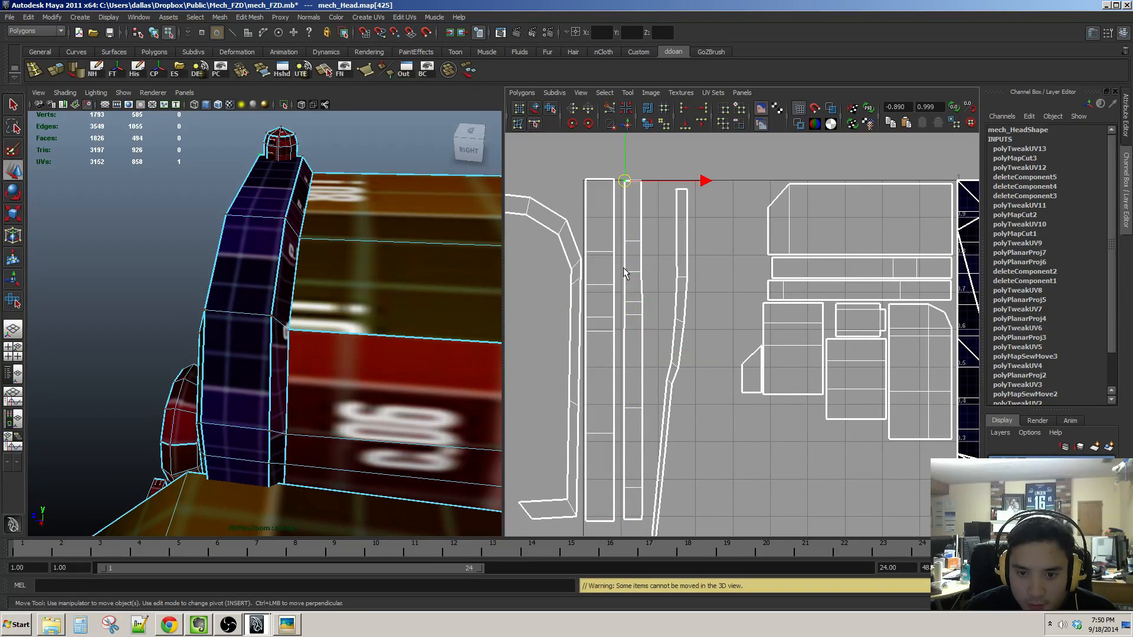
Step: Align the UVs along each long side of the outer band's strip into straight vertical lines
{"action": "left_click_drag", "start_coordinate": [618, 233], "coordinate": [627, 544], "text": "shift"}
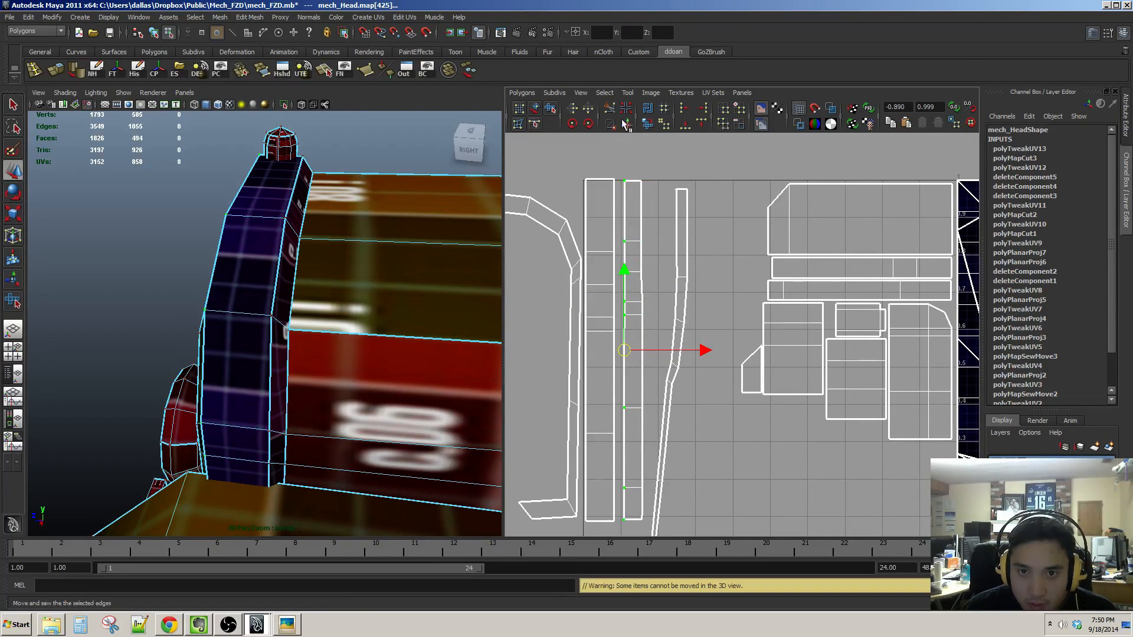
{"action": "left_click", "coordinate": [688, 111]}
{"action": "left_click_drag", "start_coordinate": [630, 172], "coordinate": [646, 530]}
{"action": "left_click", "coordinate": [702, 112]}
Step: Level the UV pairs of the outer band's strip row by row so its cross edges run horizontally
{"action": "left_click_drag", "start_coordinate": [617, 170], "coordinate": [647, 324]}
{"action": "left_click", "coordinate": [692, 123]}
{"action": "left_click", "coordinate": [697, 123]}
{"action": "left_click", "coordinate": [701, 124]}
{"action": "left_click", "coordinate": [701, 123]}
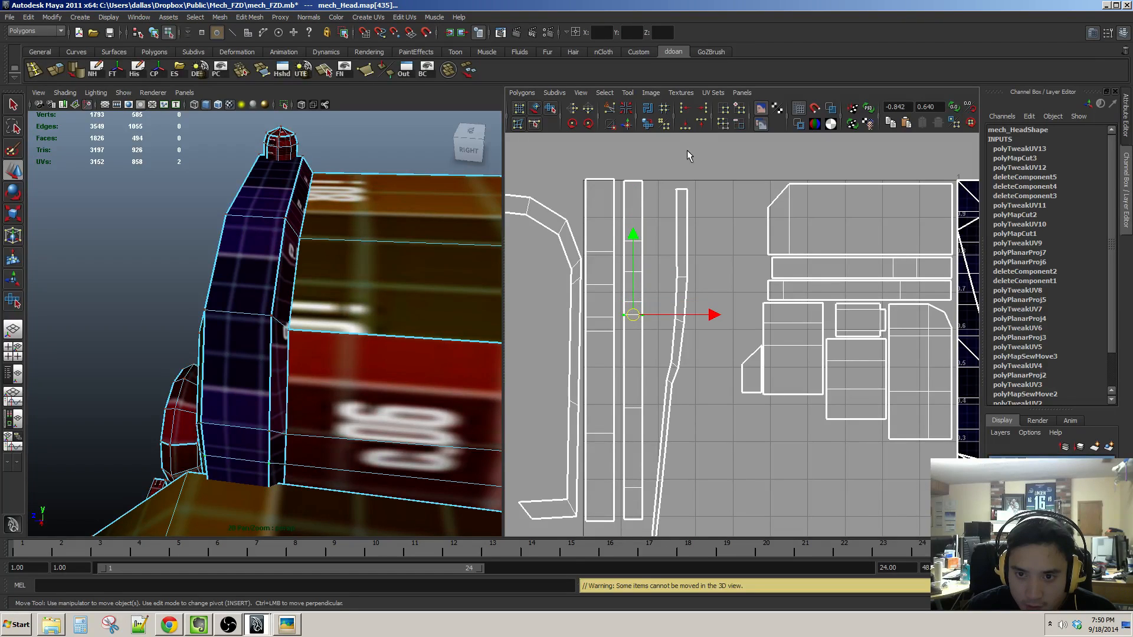
{"action": "left_click", "coordinate": [698, 123]}
{"action": "middle_click_drag", "start_coordinate": [626, 399], "coordinate": [628, 359], "text": "alt"}
{"action": "left_click_drag", "start_coordinate": [638, 370], "coordinate": [648, 378]}
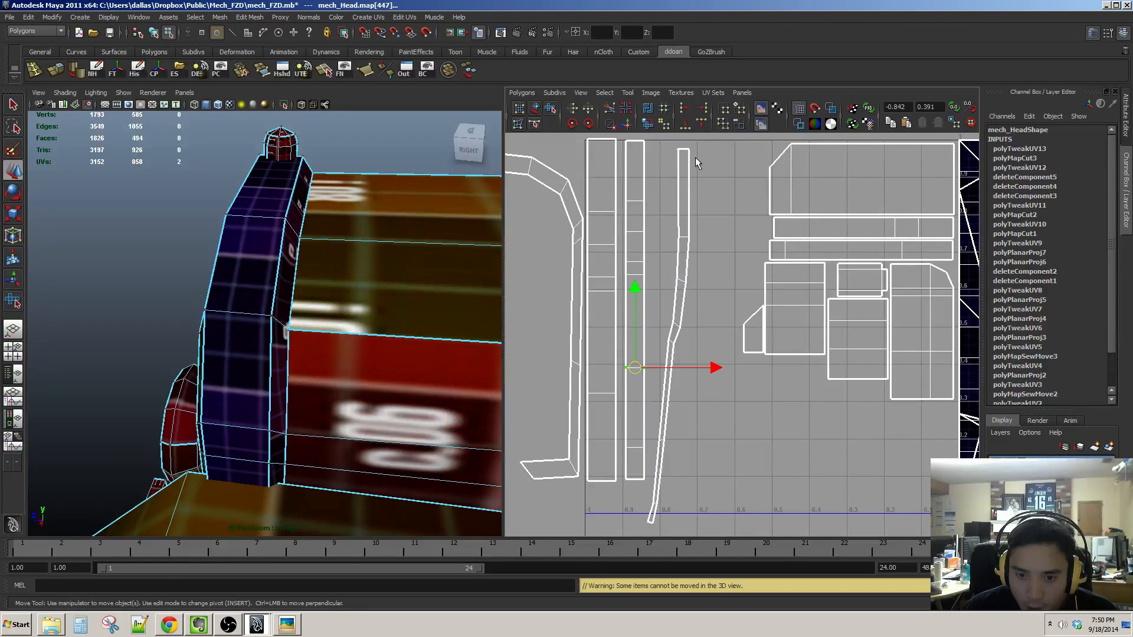
{"action": "left_click", "coordinate": [699, 124]}
{"action": "middle_click_drag", "start_coordinate": [675, 340], "coordinate": [676, 309], "text": "alt"}
{"action": "left_click_drag", "start_coordinate": [613, 416], "coordinate": [650, 454]}
{"action": "left_click", "coordinate": [699, 124]}
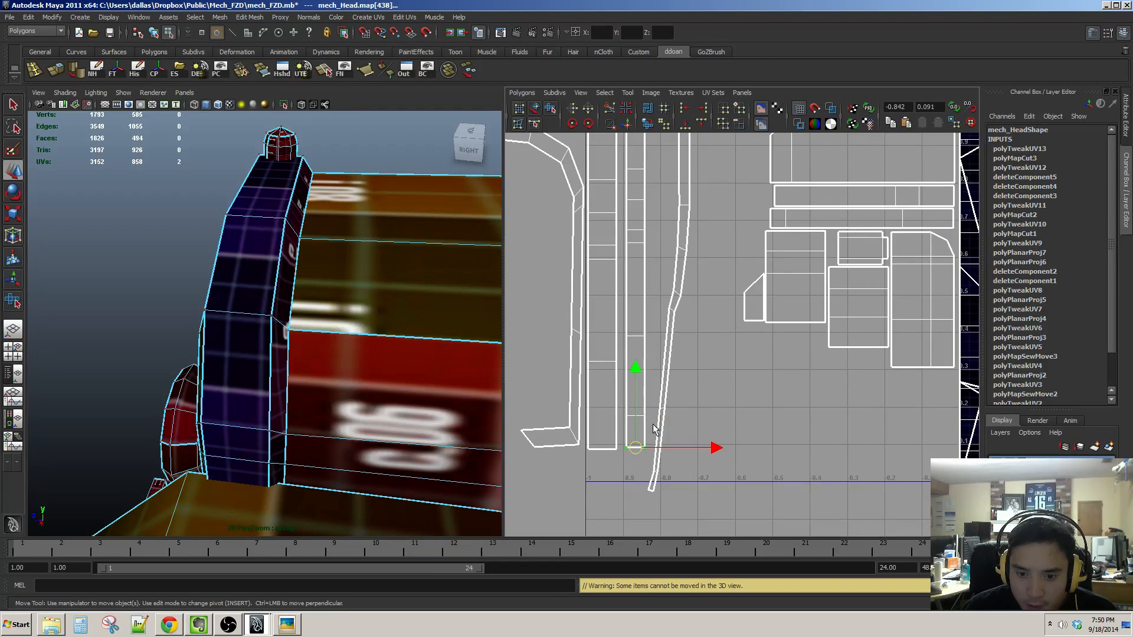
{"action": "left_click", "coordinate": [700, 124]}
{"action": "middle_click_drag", "start_coordinate": [621, 184], "coordinate": [616, 238], "text": "alt"}
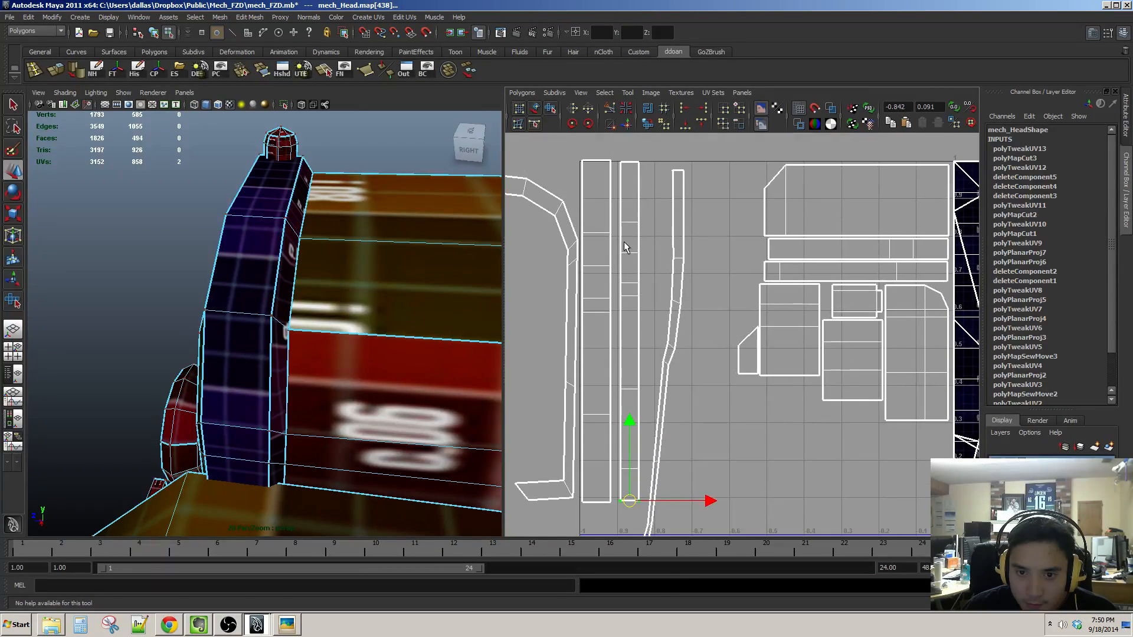
Step: Select the straightened strip's whole shell, undo a trial unfold and shift the strip close to the wide strip
{"action": "right_click_drag", "start_coordinate": [624, 242], "coordinate": [642, 234], "text": "ctrl"}
{"action": "middle_click_drag", "start_coordinate": [701, 337], "coordinate": [711, 319], "text": "alt"}
{"action": "left_click", "coordinate": [652, 123]}
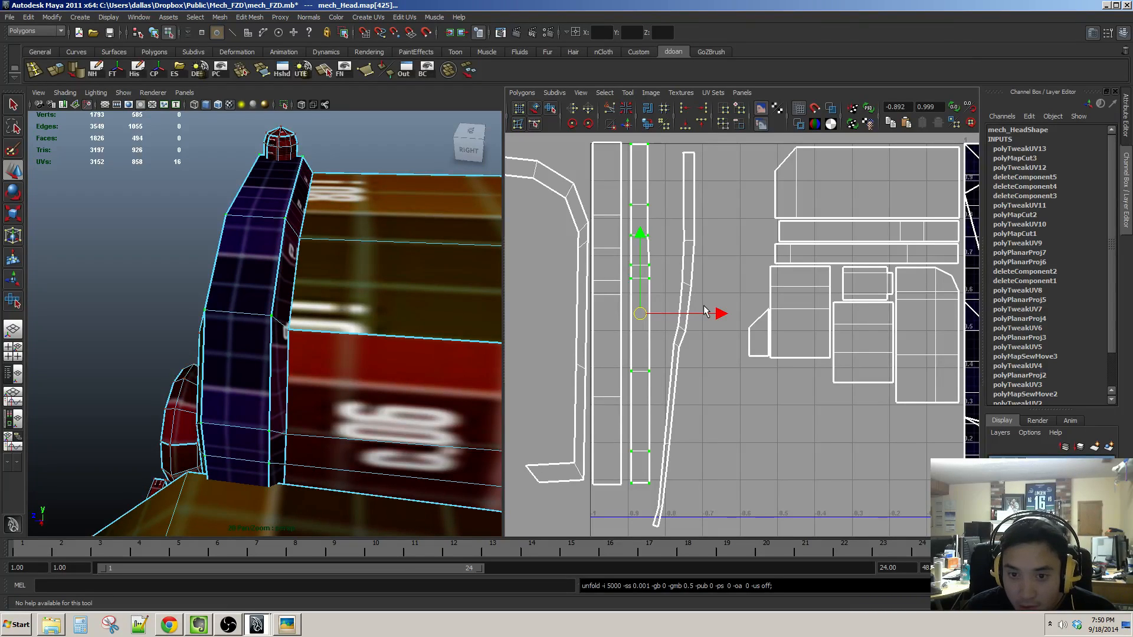
{"action": "key", "text": "ctrl+z"}
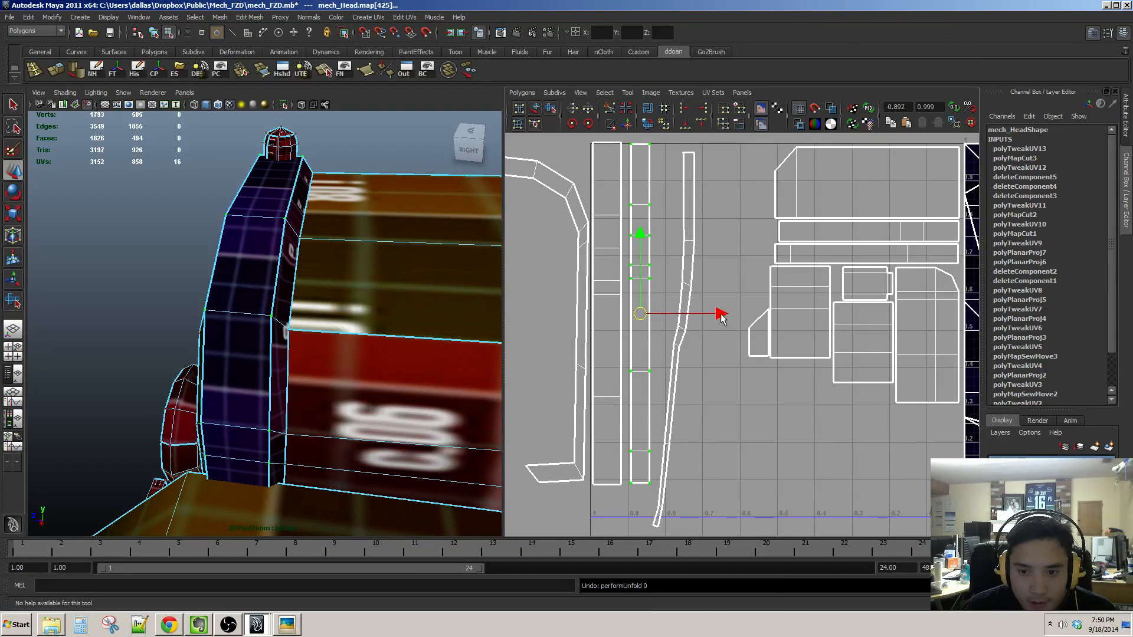
{"action": "left_click_drag", "start_coordinate": [721, 317], "coordinate": [717, 327]}
{"action": "middle_click_drag", "start_coordinate": [637, 331], "coordinate": [650, 293], "text": "alt"}
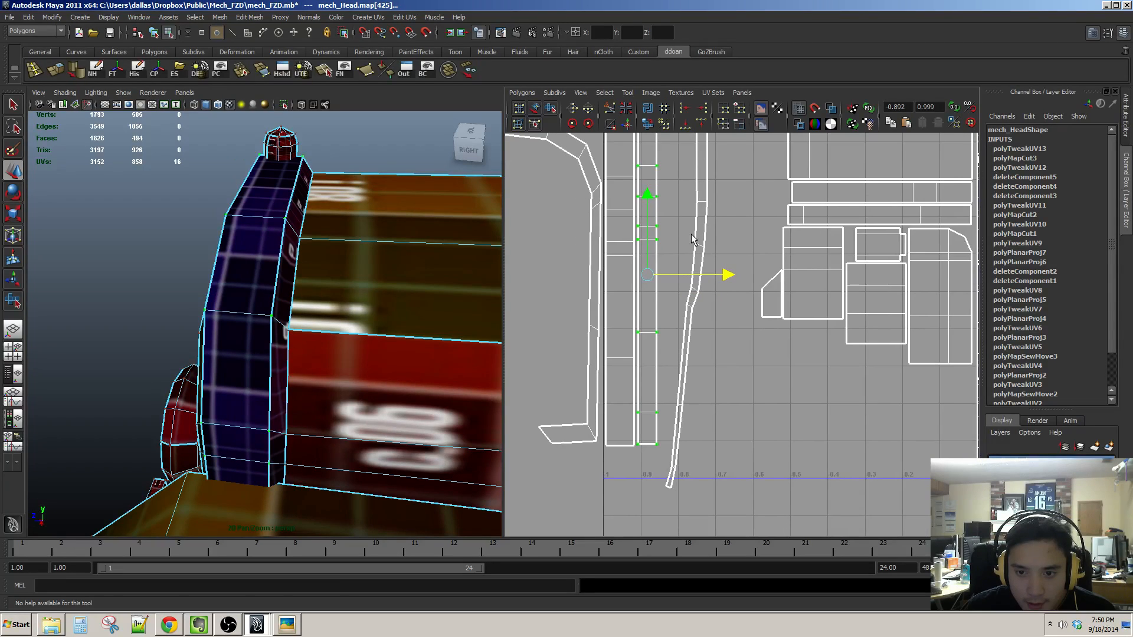
Step: Select the shell of the rim's narrow rear strip and unfold it
{"action": "left_click_drag", "start_coordinate": [692, 234], "coordinate": [727, 192]}
{"action": "right_click_drag", "start_coordinate": [728, 193], "coordinate": [755, 178], "text": "ctrl"}
{"action": "middle_click_drag", "start_coordinate": [755, 178], "coordinate": [751, 230], "text": "alt"}
{"action": "left_click", "coordinate": [653, 124]}
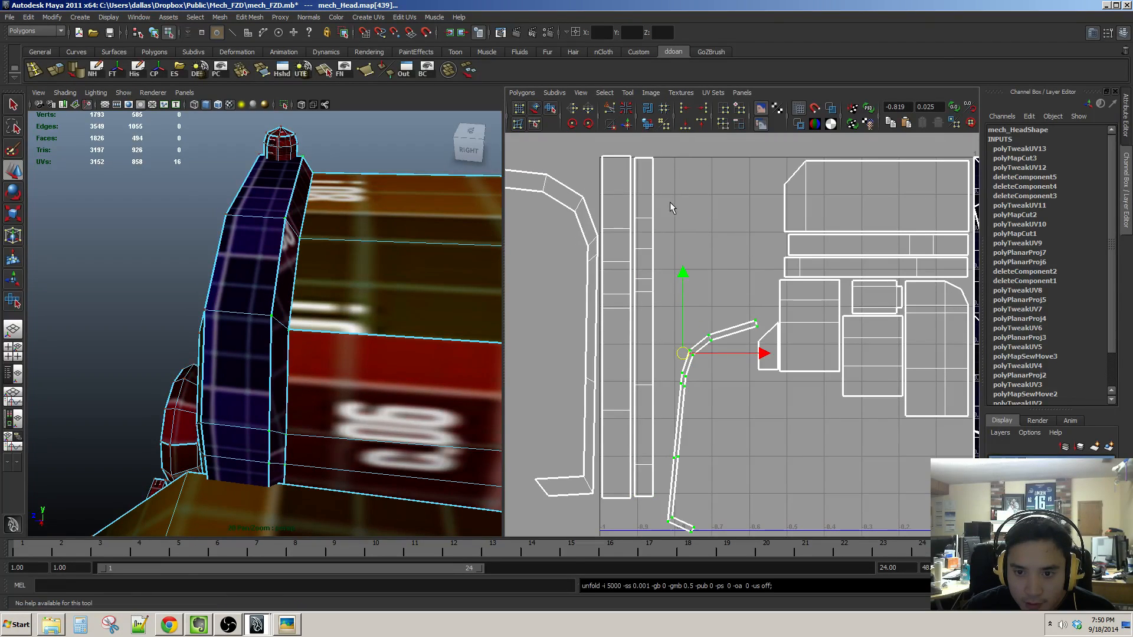
Step: Rotate the narrow rear strip's shell until its long leg stands upright
{"action": "middle_click_drag", "start_coordinate": [718, 336], "coordinate": [703, 297], "text": "alt"}
{"action": "middle_click_drag", "start_coordinate": [529, 343], "coordinate": [489, 331], "text": "alt"}
{"action": "left_click_drag", "start_coordinate": [490, 330], "coordinate": [321, 313], "text": "alt"}
{"action": "key", "text": "e"}
{"action": "left_click", "coordinate": [671, 297]}
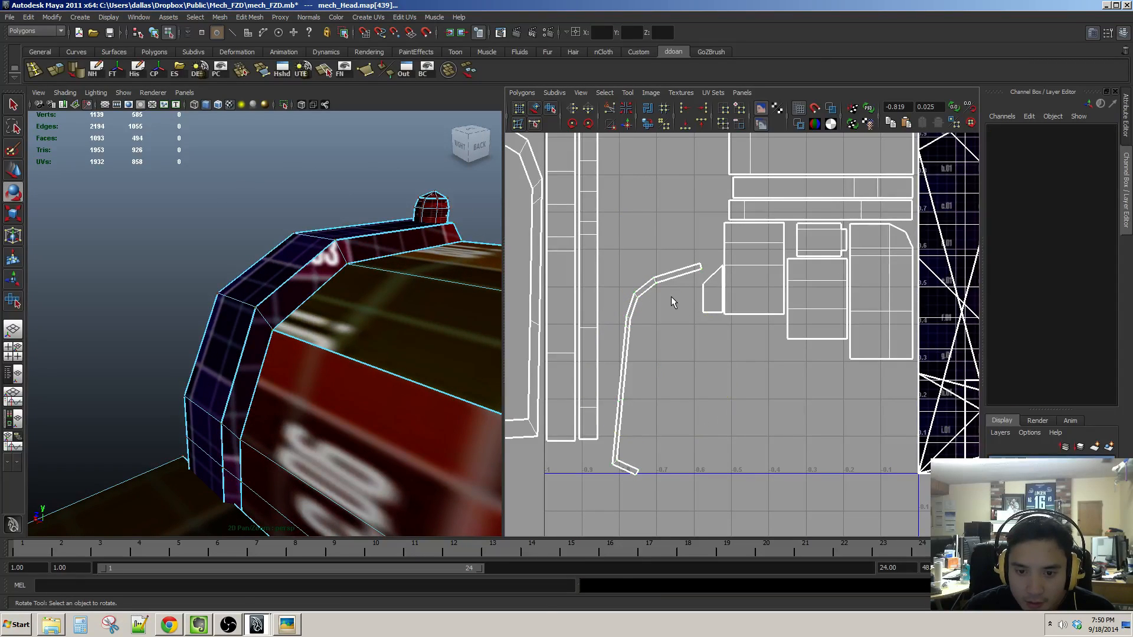
{"action": "key", "text": "ctrl+z"}
{"action": "mouse_move", "coordinate": [684, 300]}
{"action": "left_mouse_down"}
{"action": "mouse_move", "coordinate": [675, 293]}
{"action": "mouse_move", "coordinate": [680, 301]}
{"action": "left_mouse_up"}
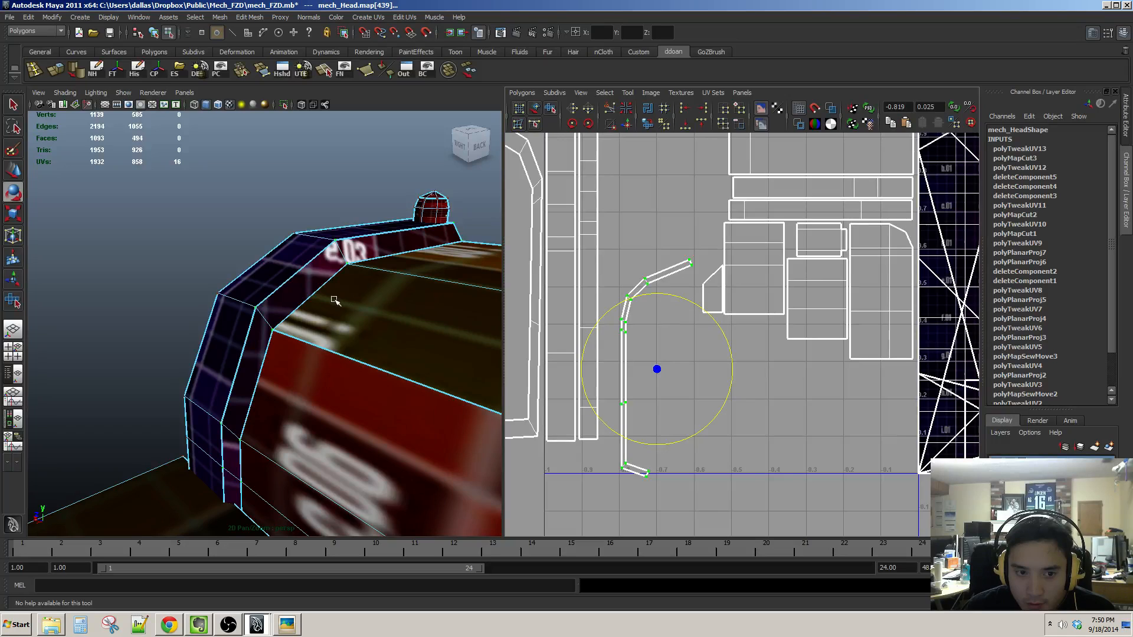
Step: Check the texture on the rim's rear side and scale the narrow rear strip's shell uniformly to match the checker size
{"action": "left_click_drag", "start_coordinate": [335, 300], "coordinate": [255, 318], "text": "alt"}
{"action": "right_click_drag", "start_coordinate": [405, 300], "coordinate": [367, 305], "text": "alt"}
{"action": "key", "text": "r"}
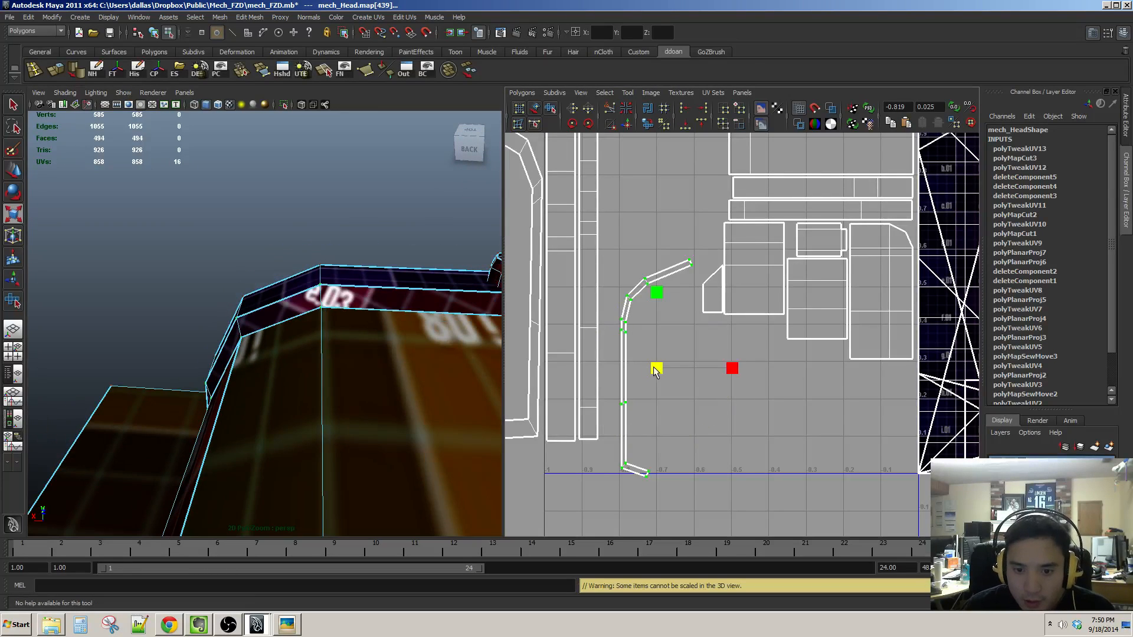
{"action": "left_click_drag", "start_coordinate": [655, 368], "coordinate": [680, 337]}
{"action": "key", "text": "w"}
Step: Move the narrow rear strip's shell up against the straightened outer band strip inside the neighbouring tile
{"action": "right_click_drag", "start_coordinate": [667, 329], "coordinate": [636, 355], "text": "alt"}
{"action": "middle_click_drag", "start_coordinate": [636, 355], "coordinate": [671, 379], "text": "alt"}
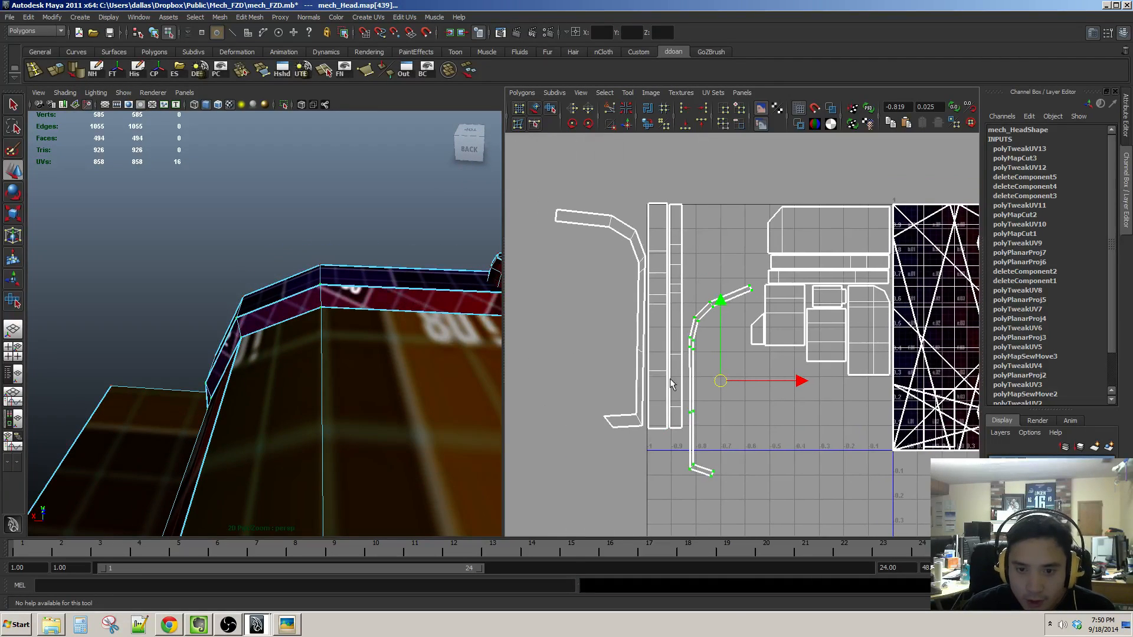
{"action": "left_click_drag", "start_coordinate": [713, 390], "coordinate": [709, 349]}
{"action": "middle_click_drag", "start_coordinate": [709, 349], "coordinate": [647, 350], "text": "alt"}
{"action": "scroll", "coordinate": [646, 351], "scroll_direction": "down", "scroll_amount": 1}
{"action": "left_click_drag", "start_coordinate": [354, 322], "coordinate": [457, 341], "text": "alt"}
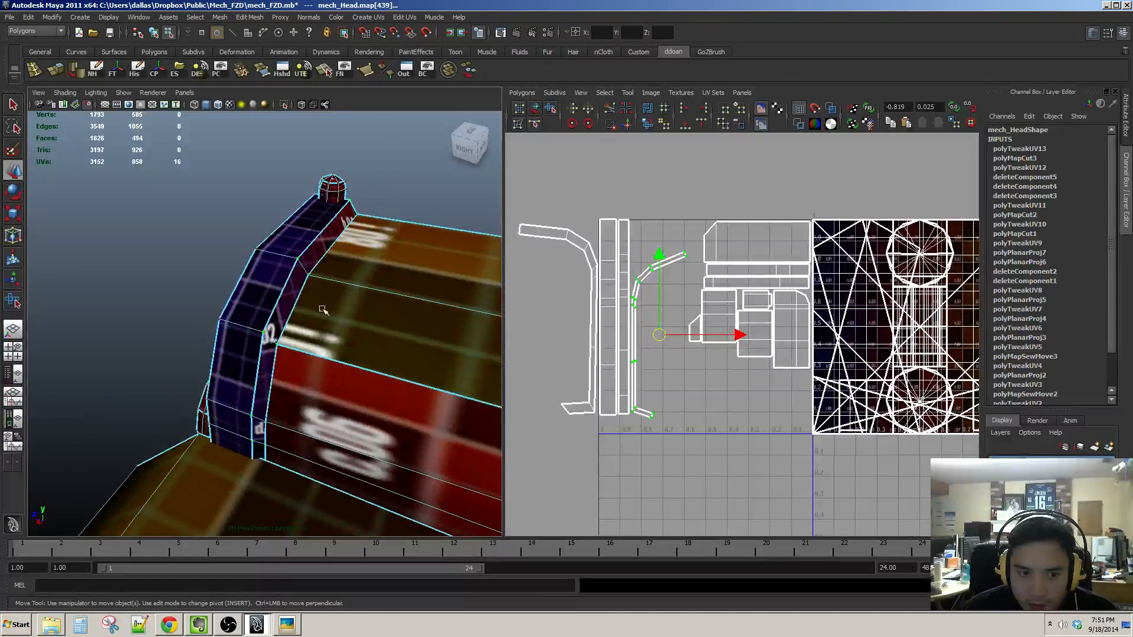
Step: Return the head to object mode, delete its construction history and save the scene
{"action": "key", "text": "F8"}
{"action": "scroll", "coordinate": [319, 335], "scroll_direction": "down", "scroll_amount": 2}
{"action": "left_click_drag", "start_coordinate": [319, 334], "coordinate": [416, 310], "text": "alt"}
{"action": "scroll", "coordinate": [416, 310], "scroll_direction": "down", "scroll_amount": 1}
{"action": "middle_click_drag", "start_coordinate": [416, 310], "coordinate": [443, 276], "text": "alt"}
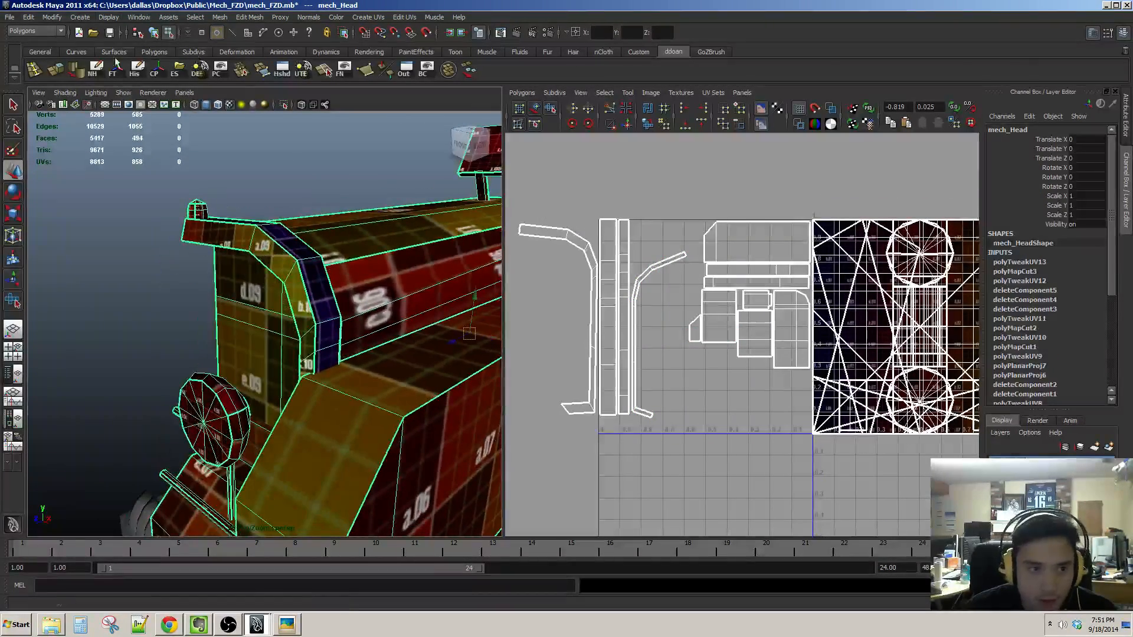
{"action": "left_click", "coordinate": [136, 70]}
{"action": "scroll", "coordinate": [354, 291], "scroll_direction": "down", "scroll_amount": 4}
{"action": "left_click_drag", "start_coordinate": [354, 291], "coordinate": [364, 313], "text": "alt"}
{"action": "scroll", "coordinate": [364, 313], "scroll_direction": "up", "scroll_amount": 2}
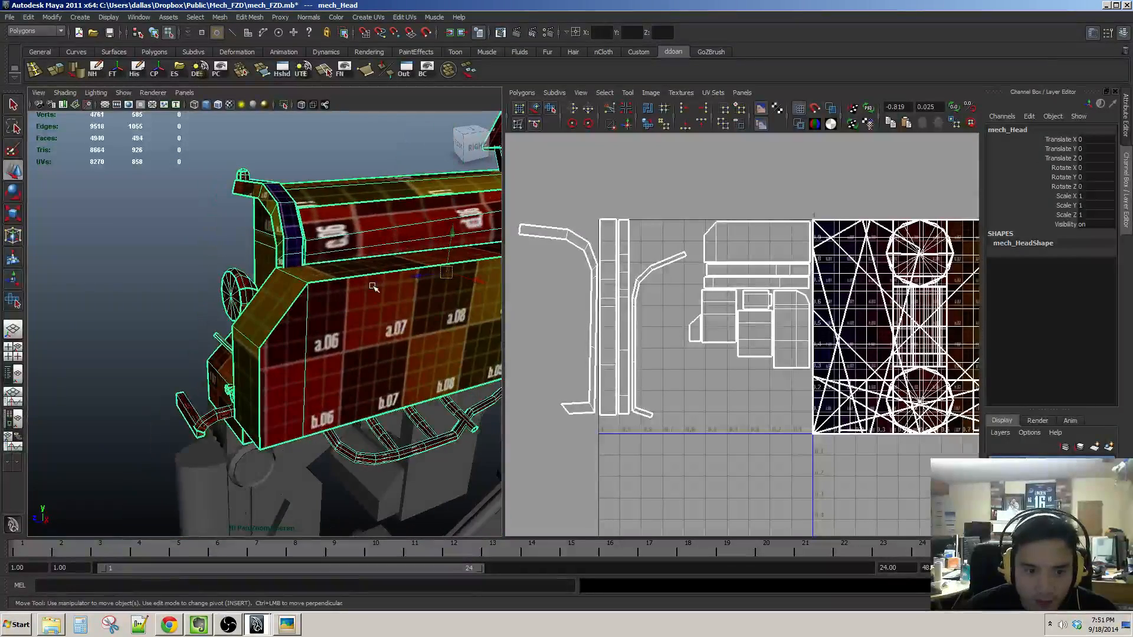
{"action": "key", "text": "ctrl+s"}
{"action": "key", "text": "q"}
Step: Enlarge the perspective view to fill the workspace and examine the whole mech with its partly textured head
{"action": "scroll", "coordinate": [304, 319], "scroll_direction": "down", "scroll_amount": 4}
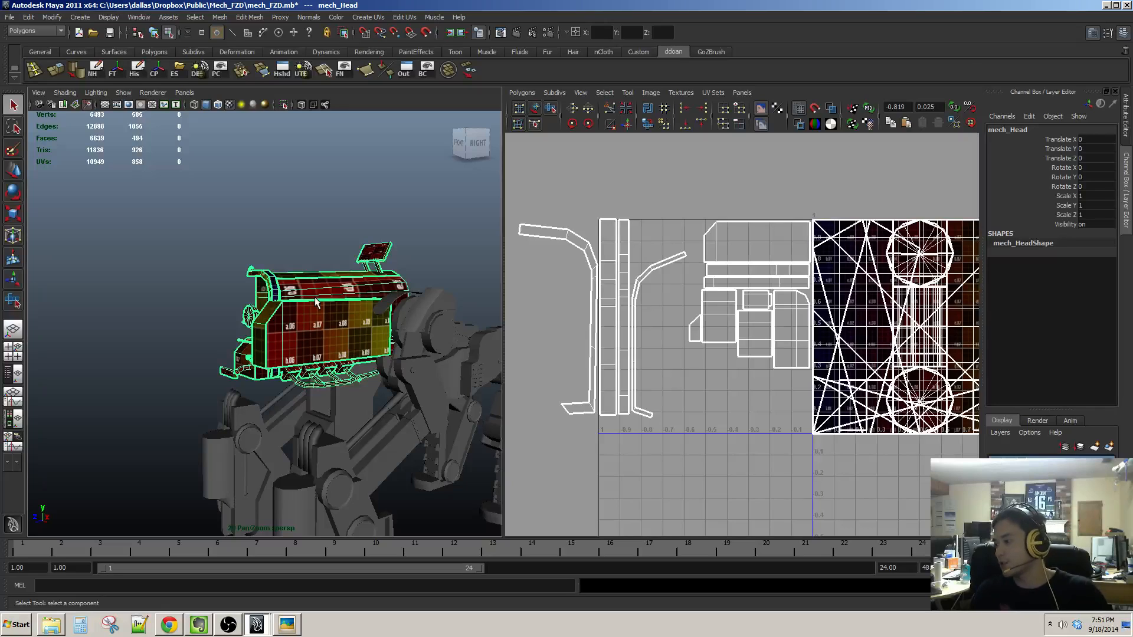
{"action": "left_click_drag", "start_coordinate": [289, 324], "coordinate": [259, 396], "text": "alt"}
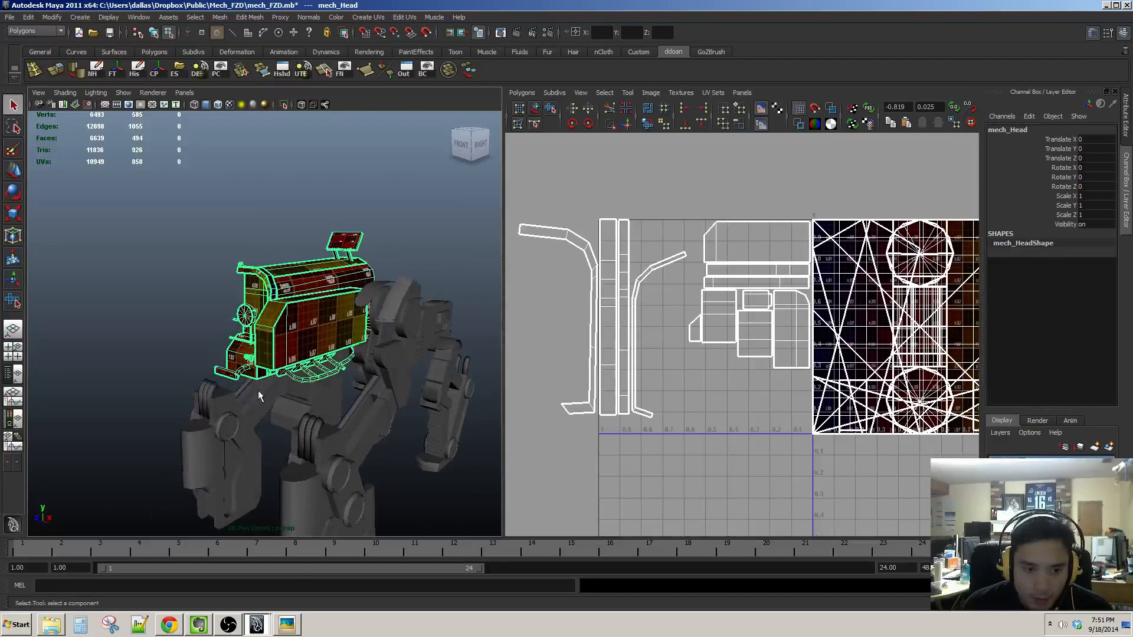
{"action": "left_click_drag", "start_coordinate": [332, 439], "coordinate": [220, 332], "text": "alt"}
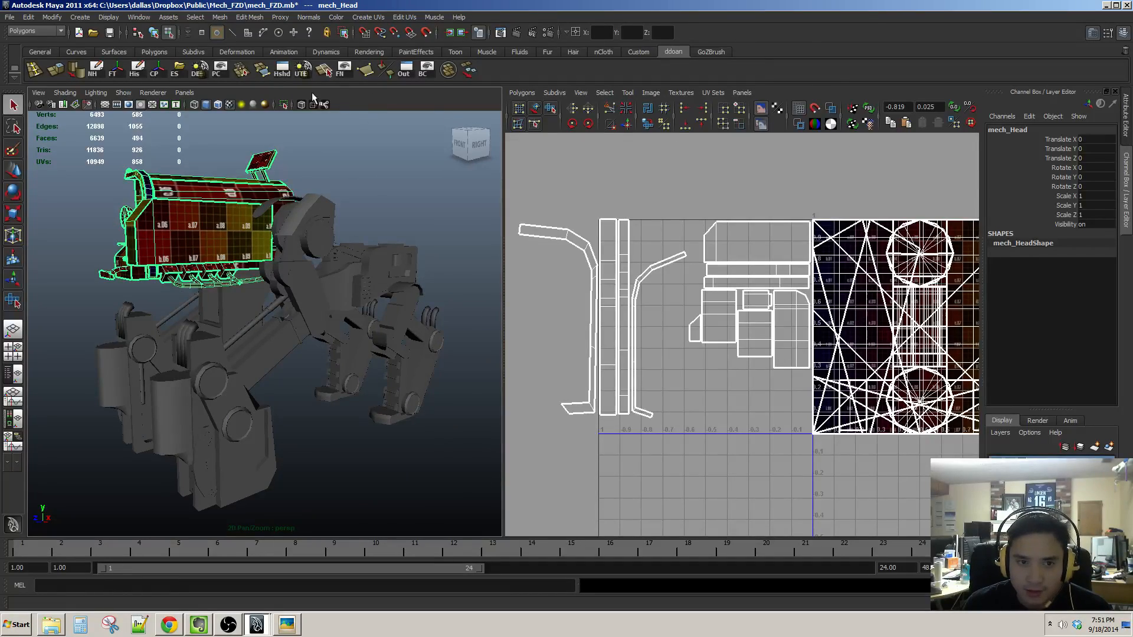
{"action": "key", "text": "space"}
{"action": "left_click_drag", "start_coordinate": [640, 249], "coordinate": [527, 293], "text": "alt"}
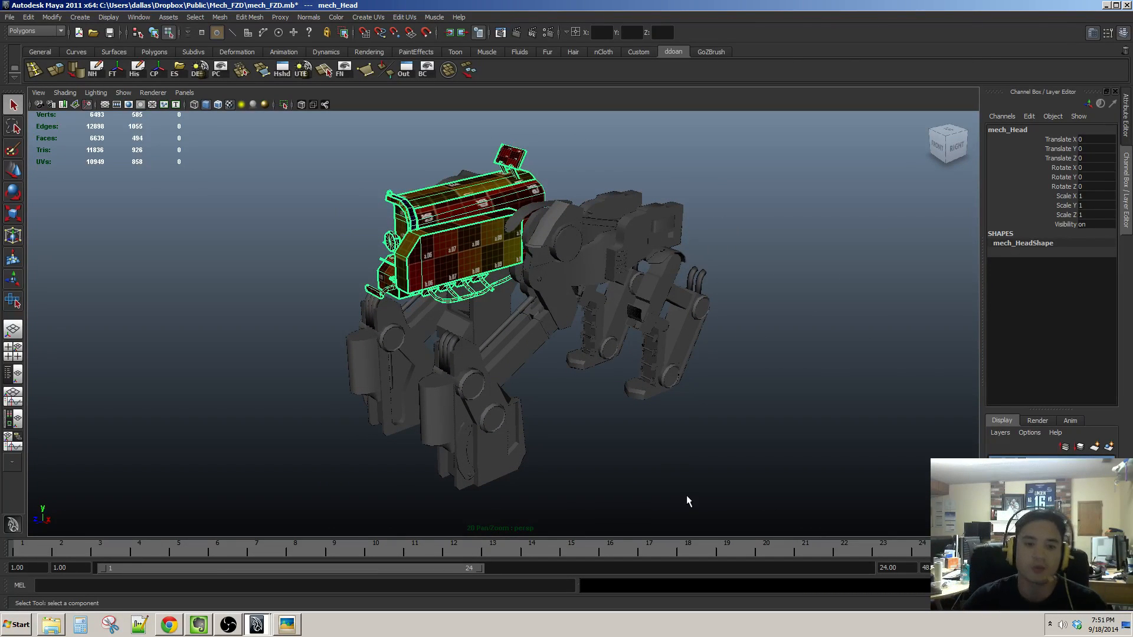
{"action": "left_click_drag", "start_coordinate": [515, 280], "coordinate": [498, 341], "text": "alt"}
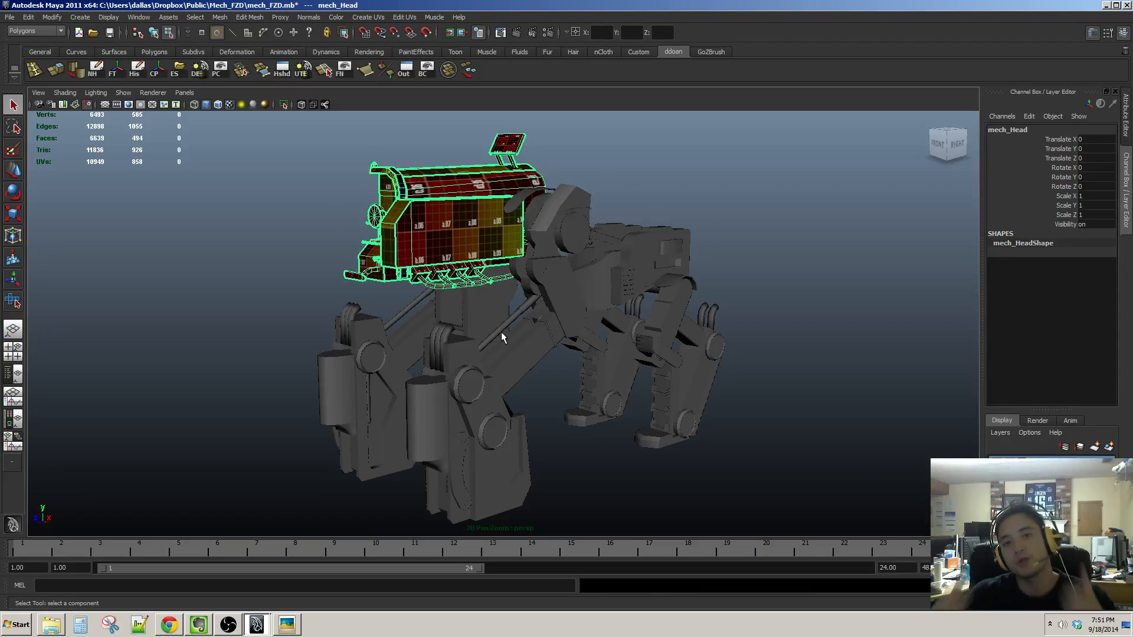